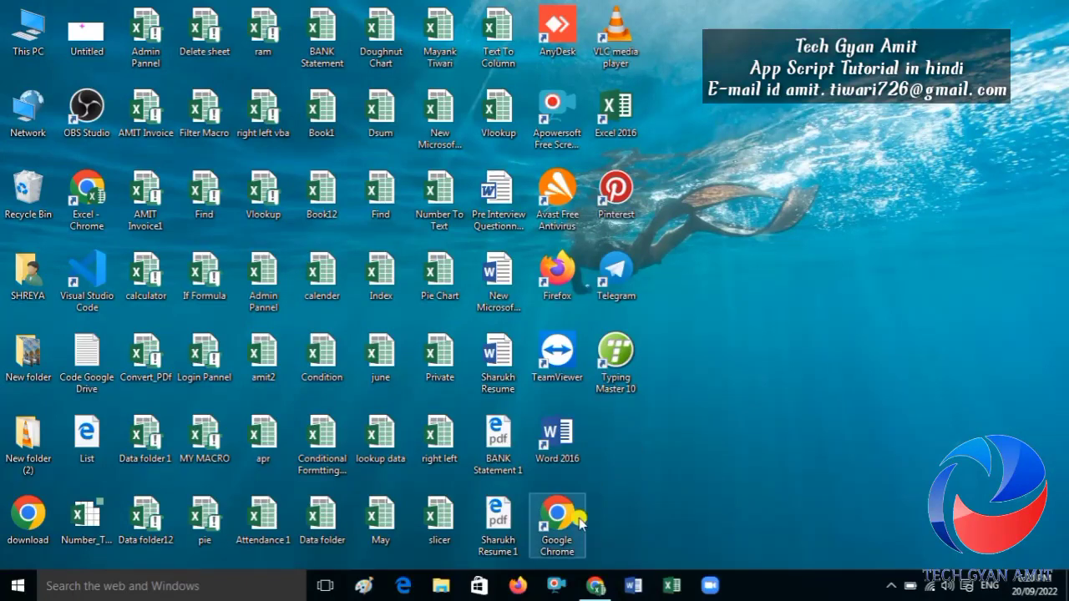
- In the Billing App spreadsheet, set C8's item code to LI48, then delete it again
click(595, 587)
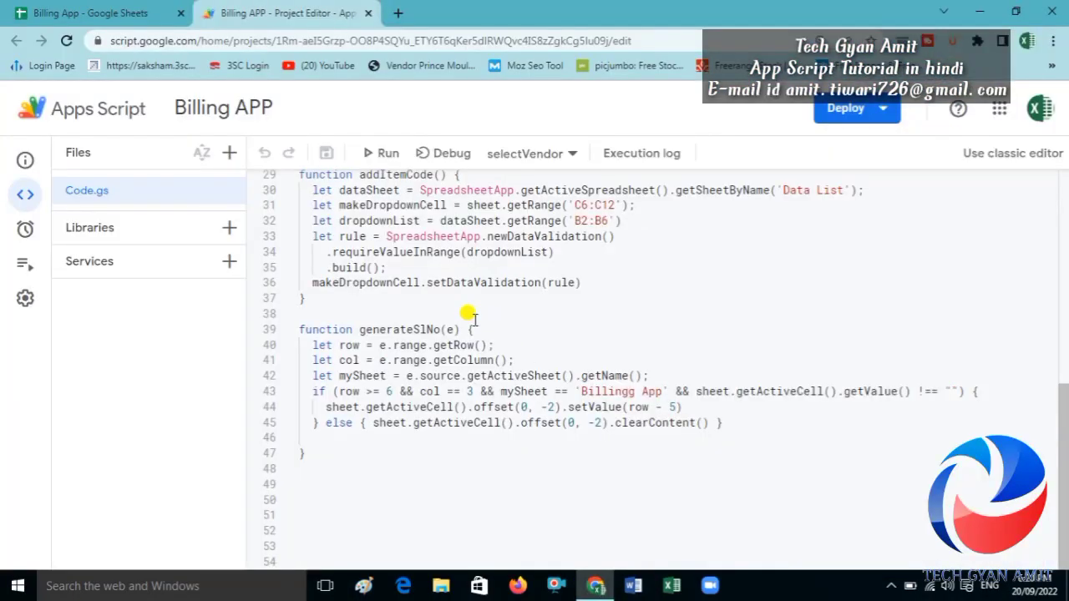
click(97, 10)
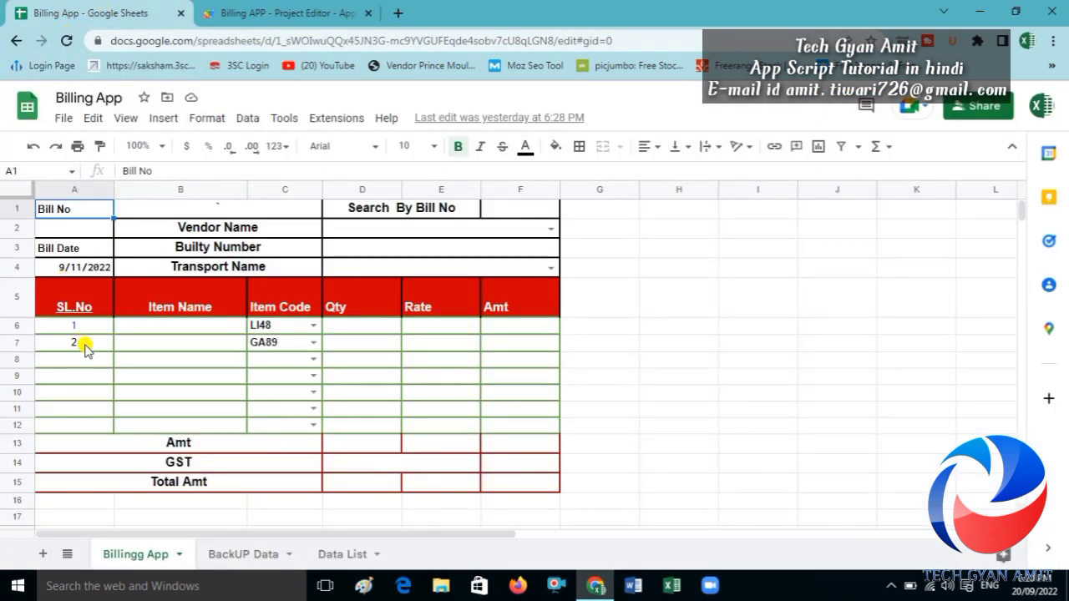
click(313, 359)
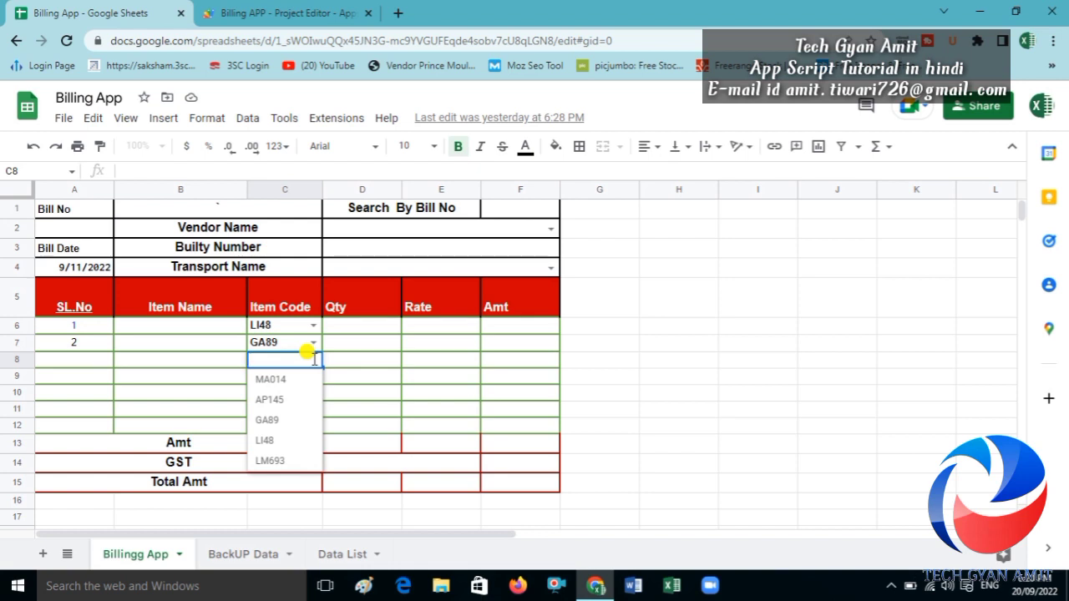
click(272, 438)
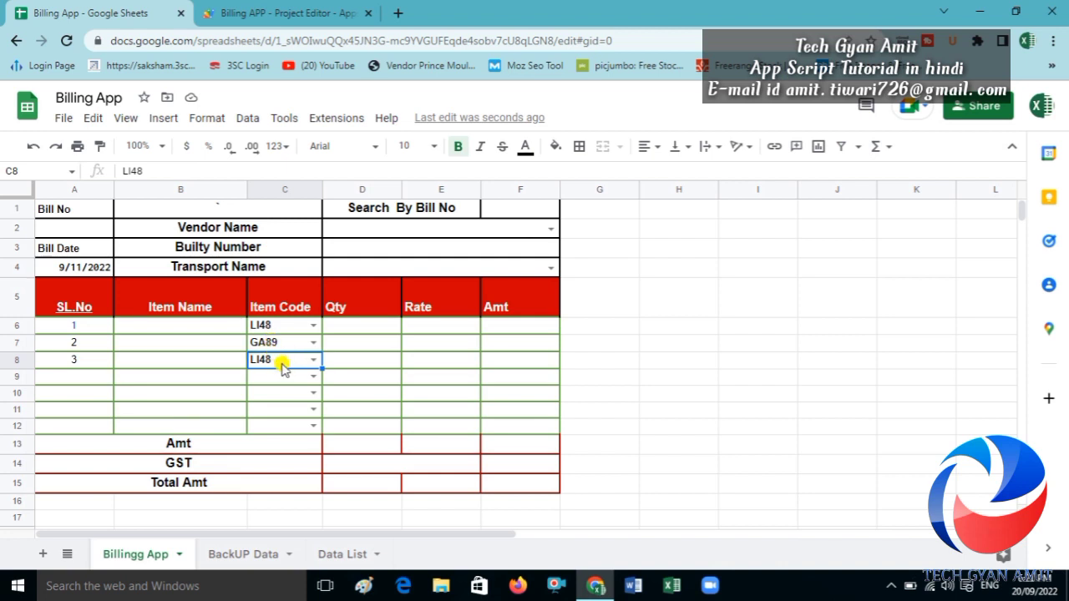
key(Delete)
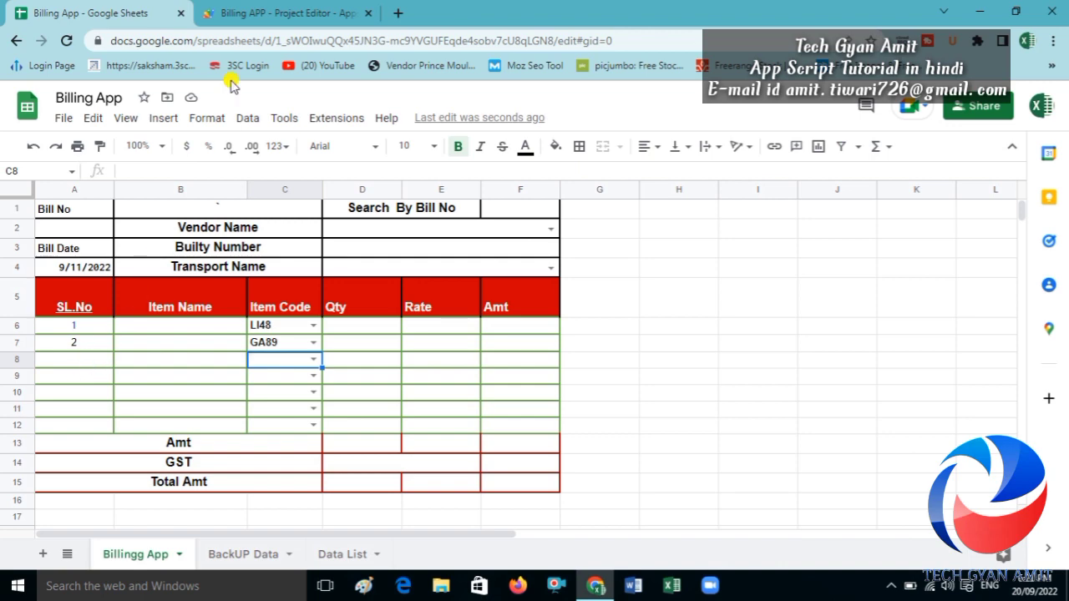
click(267, 14)
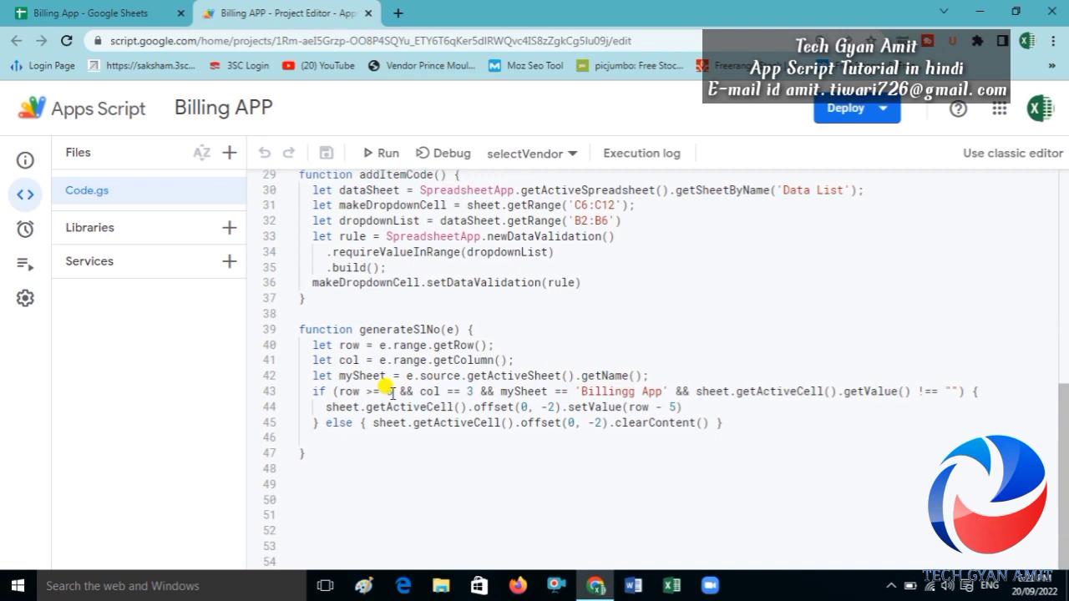
click(86, 8)
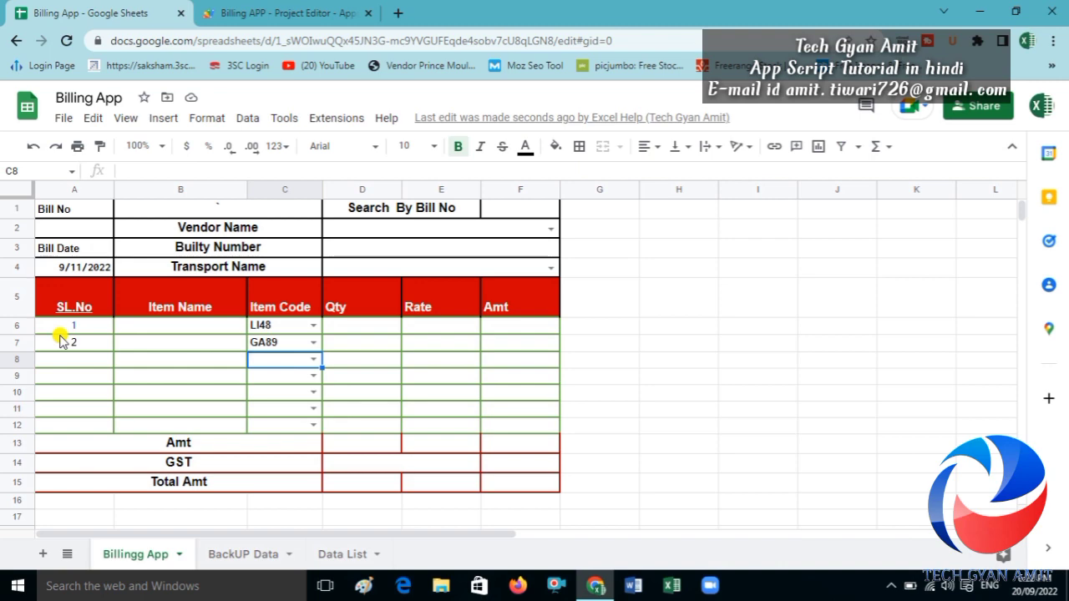
click(284, 12)
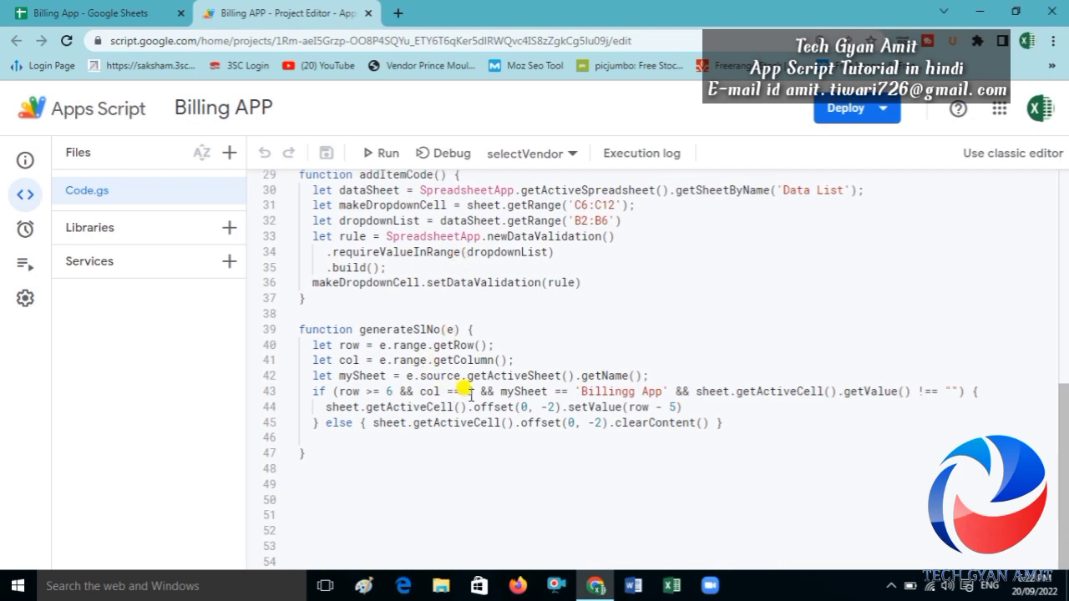
click(139, 10)
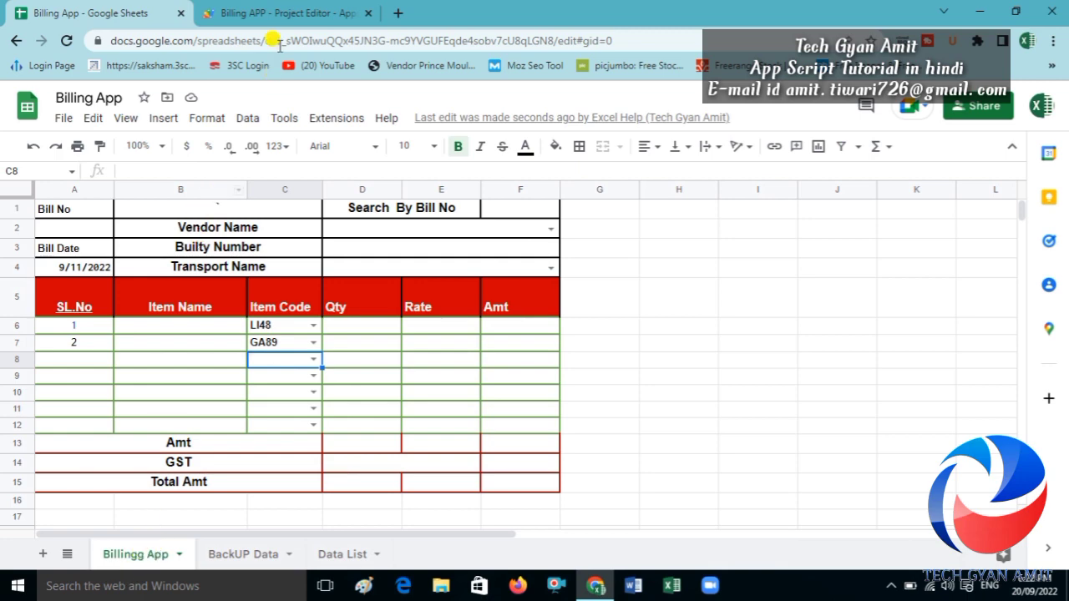
click(283, 13)
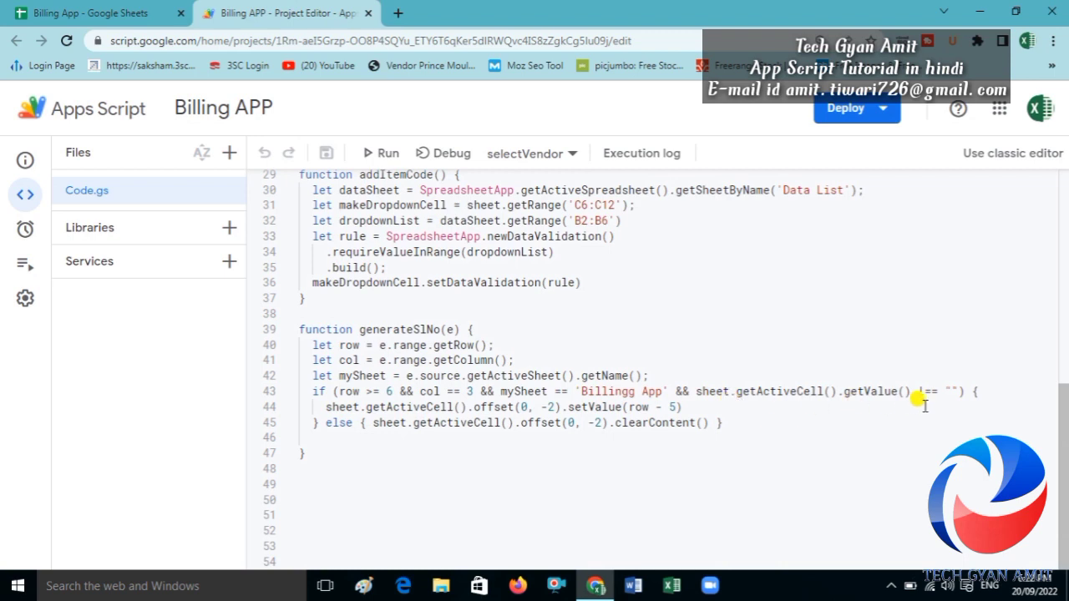
click(957, 391)
text("")
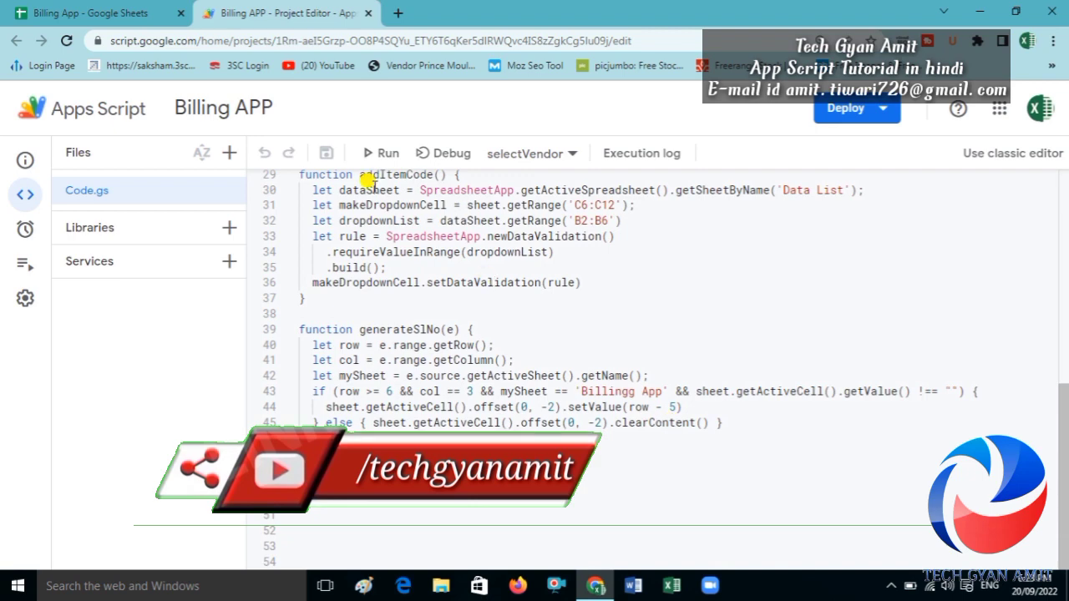
click(108, 13)
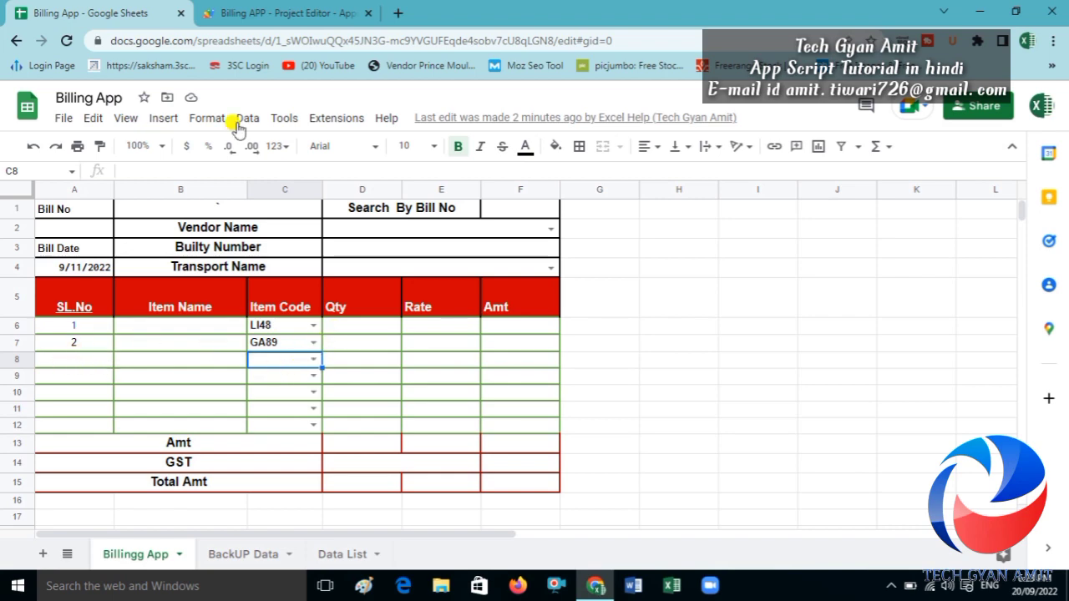
click(279, 15)
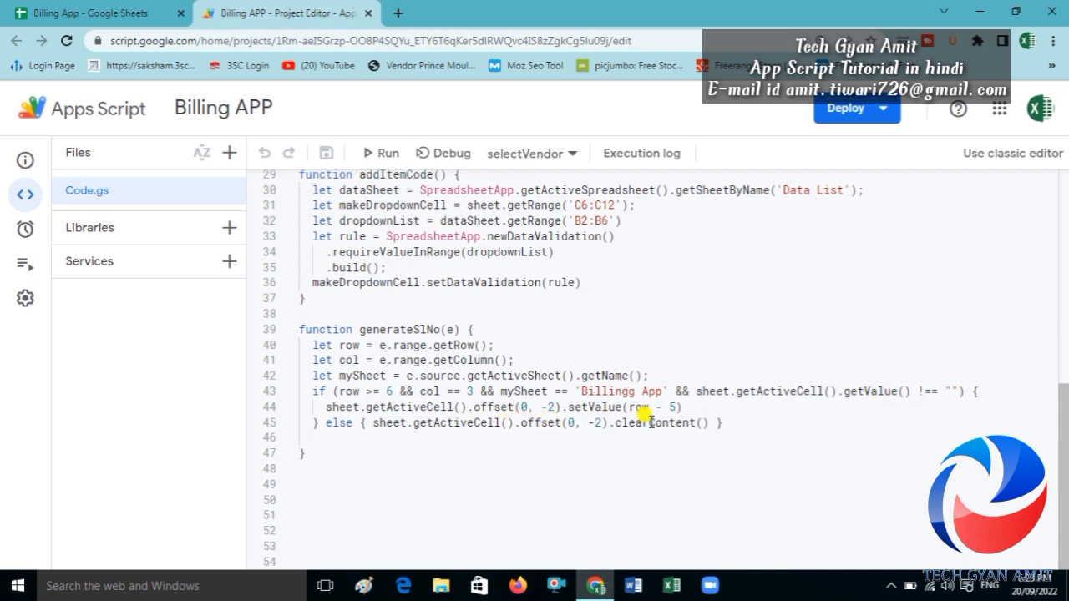
click(113, 13)
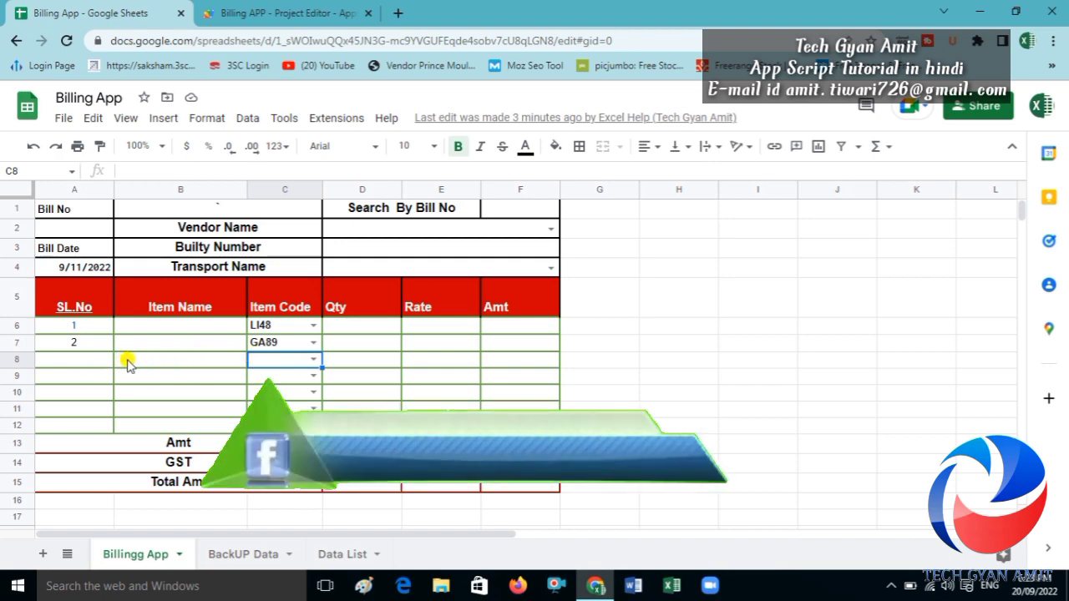
click(284, 12)
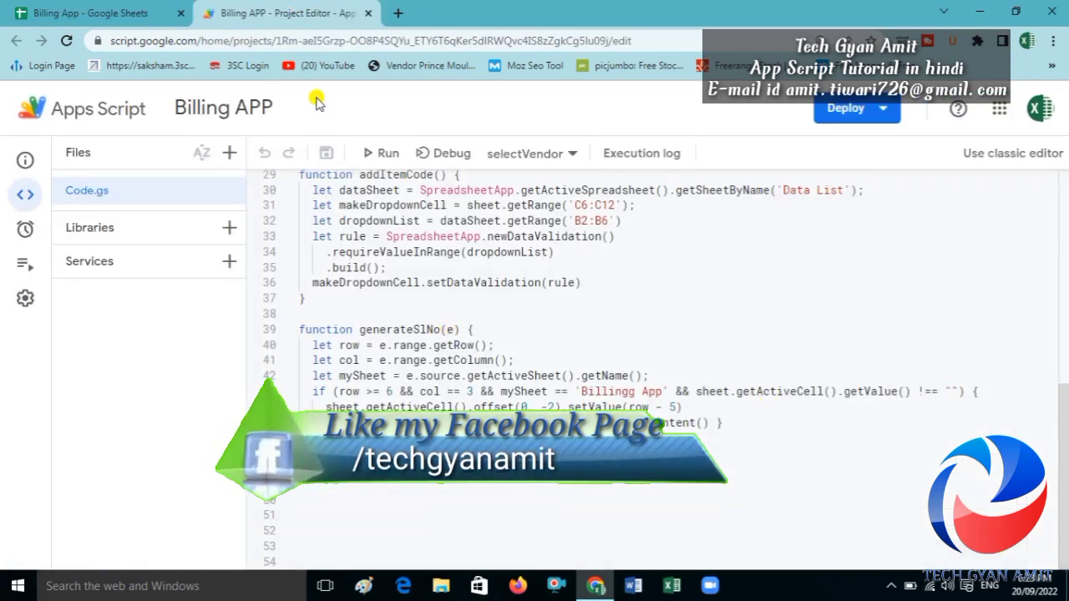
click(94, 10)
click(310, 361)
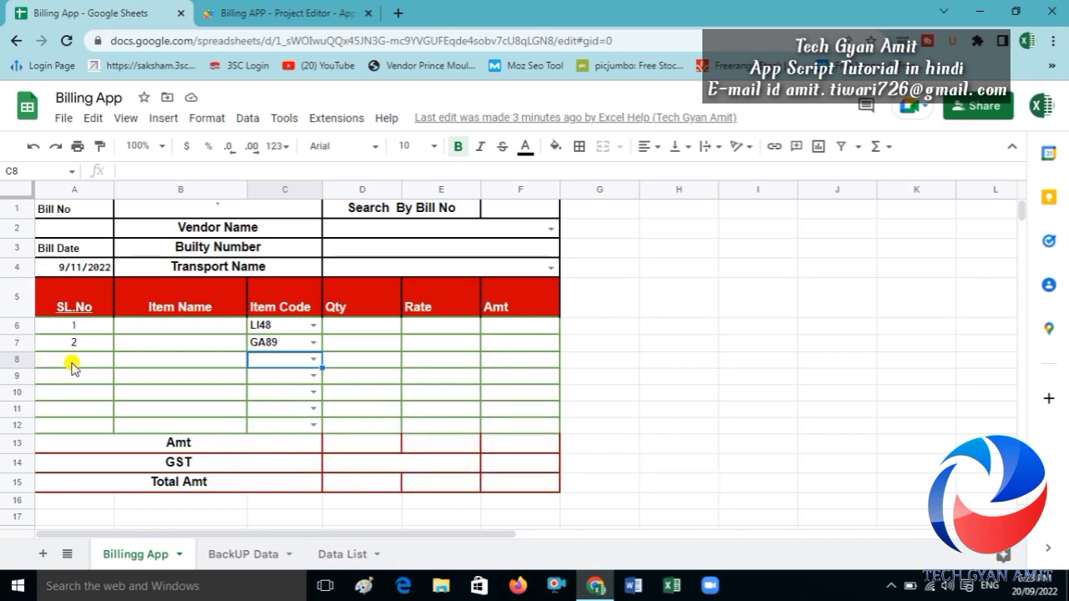
click(247, 18)
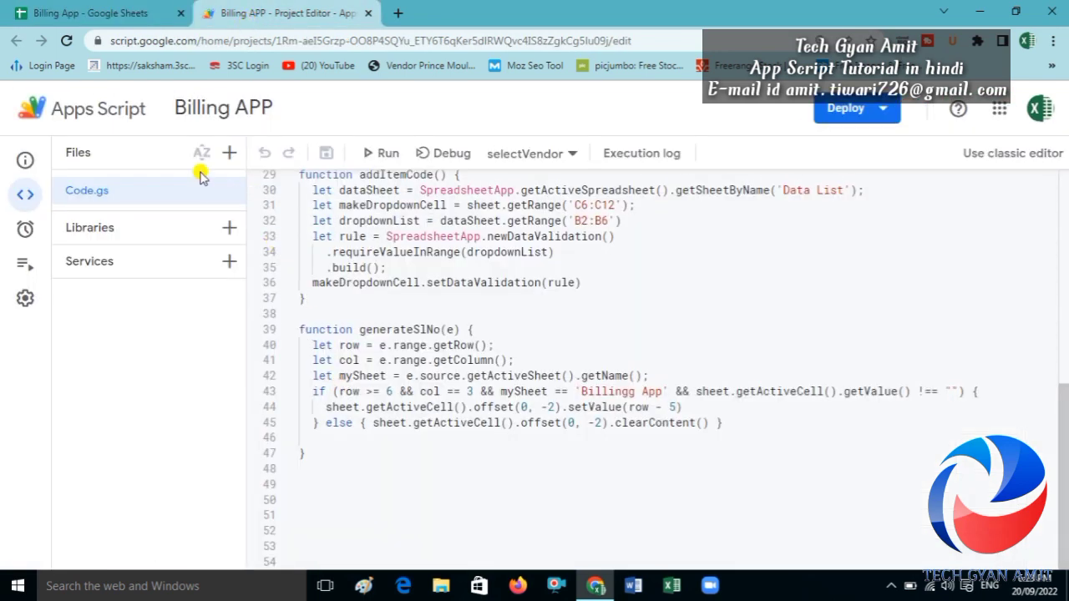
click(113, 7)
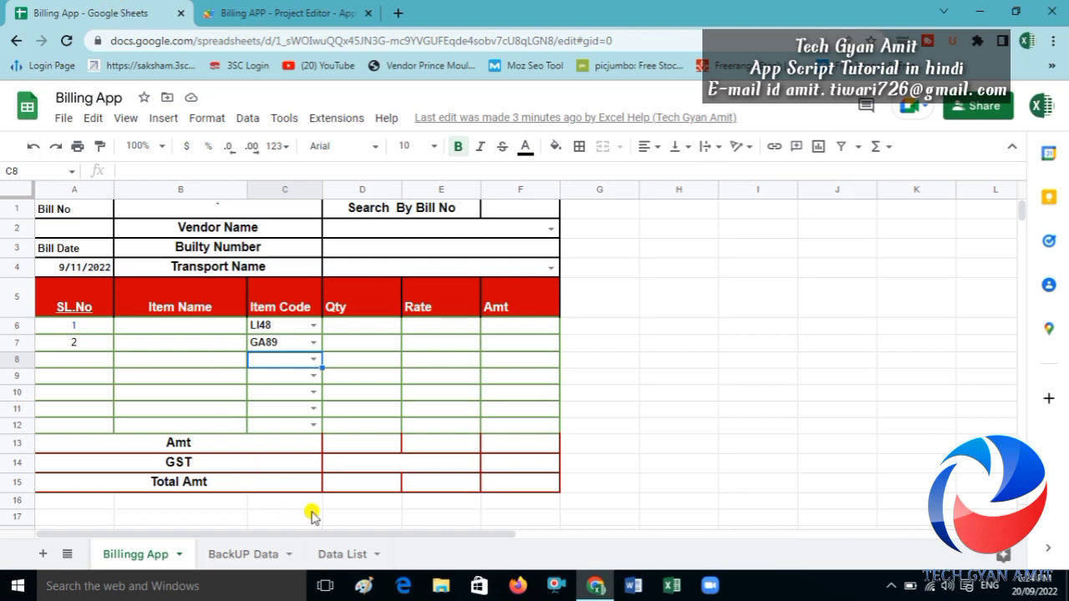
- Review the Data List items, then select Item Name cell B7 on the Billingg App sheet
click(335, 554)
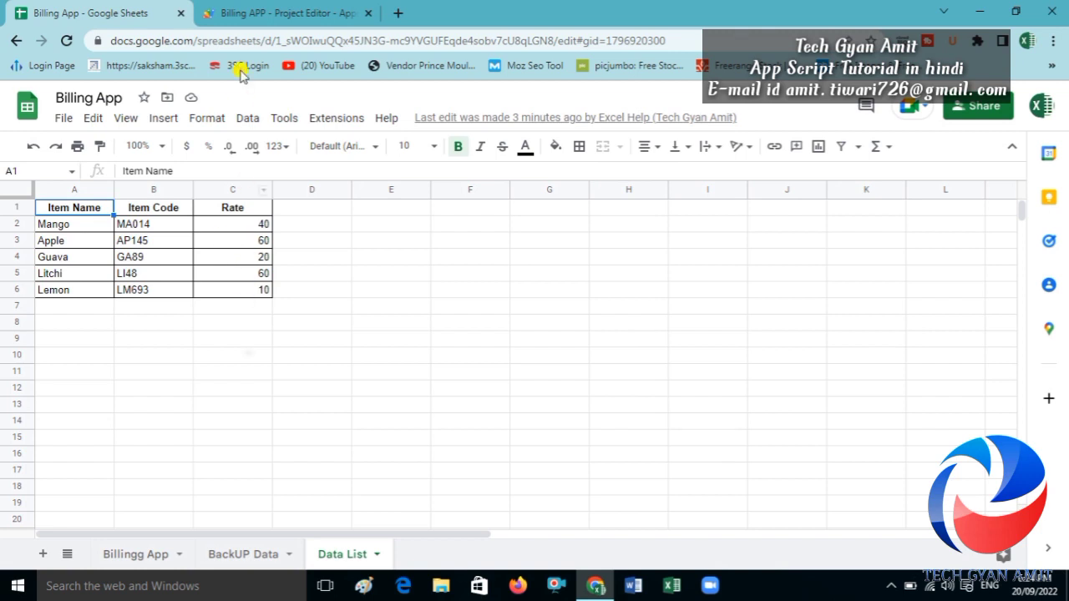
click(134, 555)
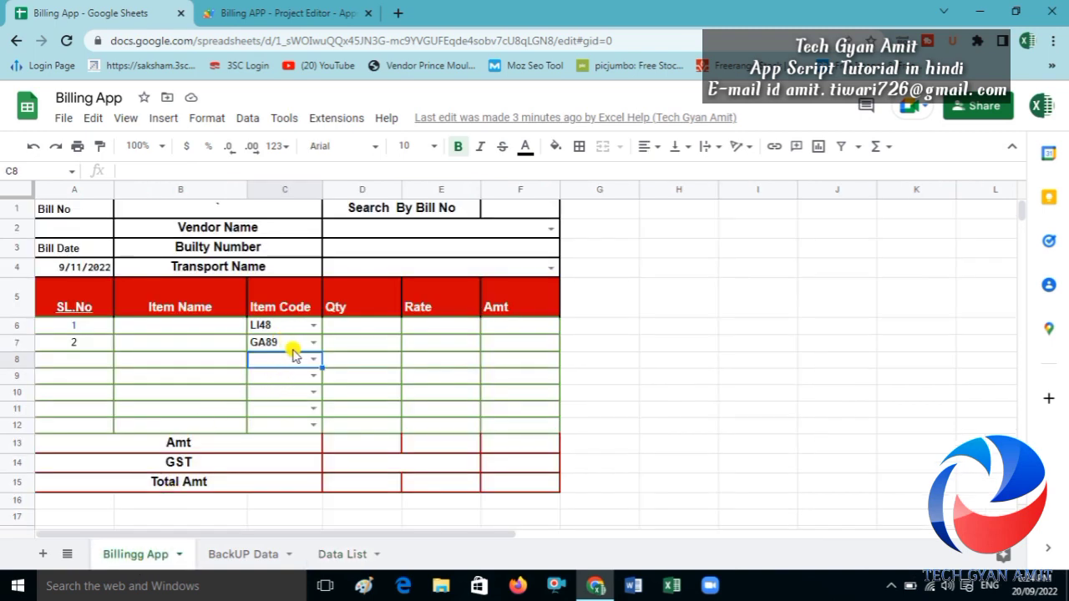
click(186, 344)
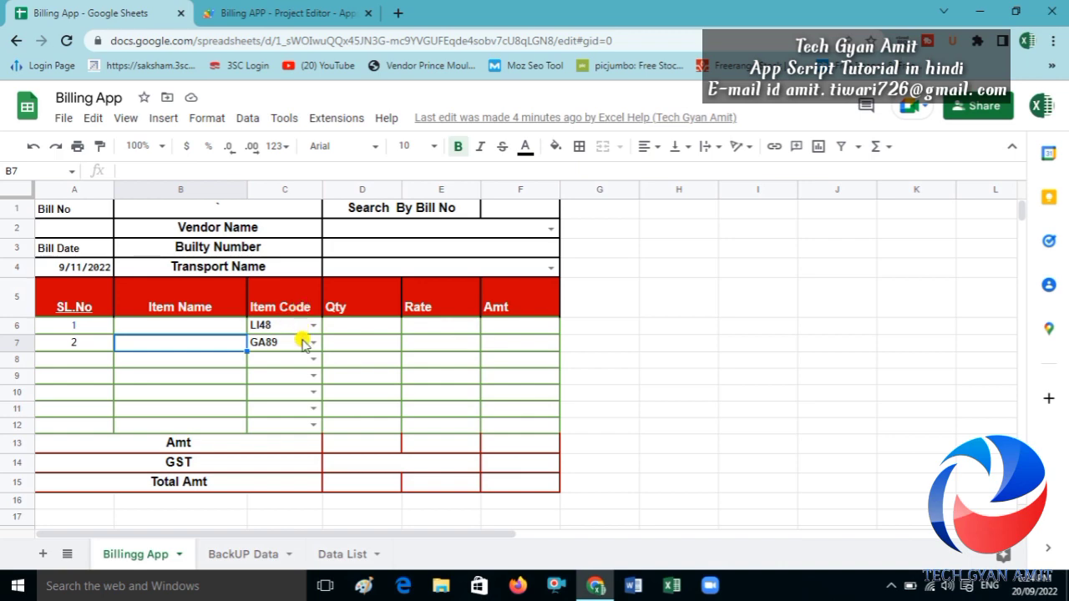
- Add an empty getSheetValue() function with an opening brace on line 50 of Code.gs
click(253, 10)
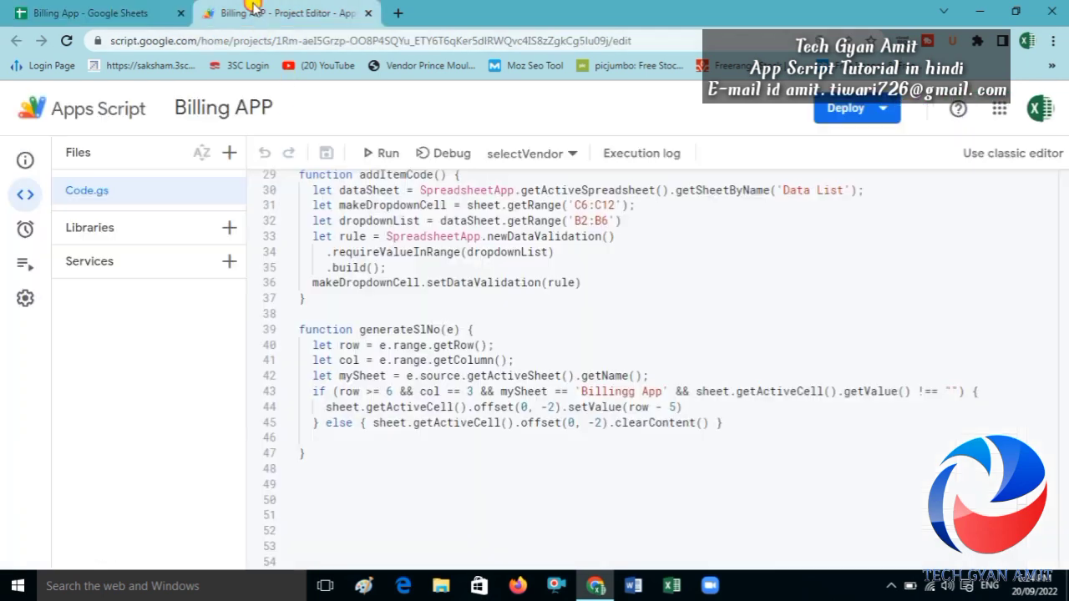
click(326, 499)
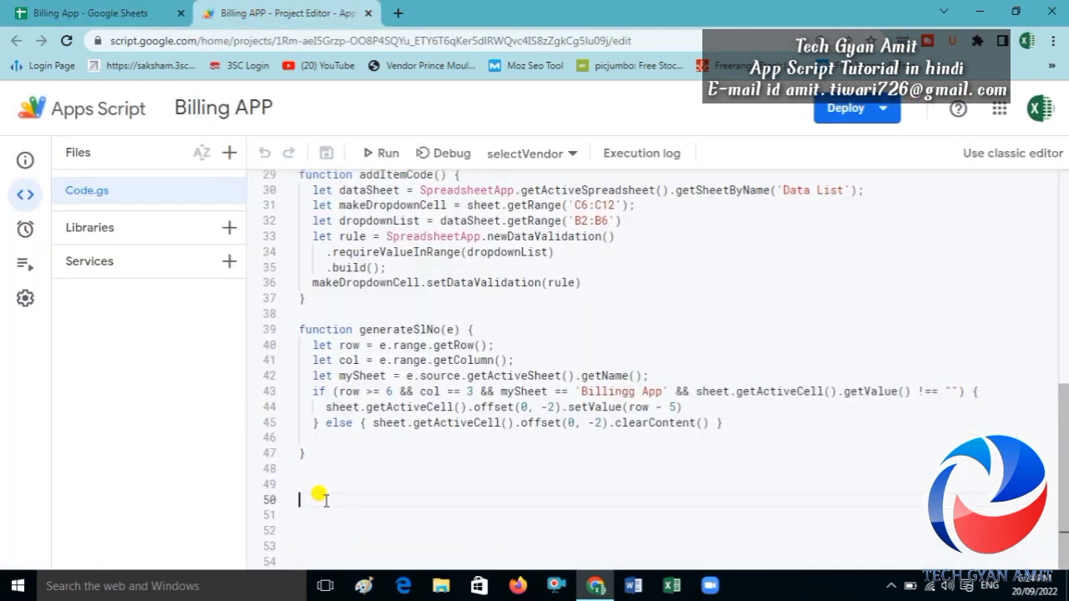
text(fu)
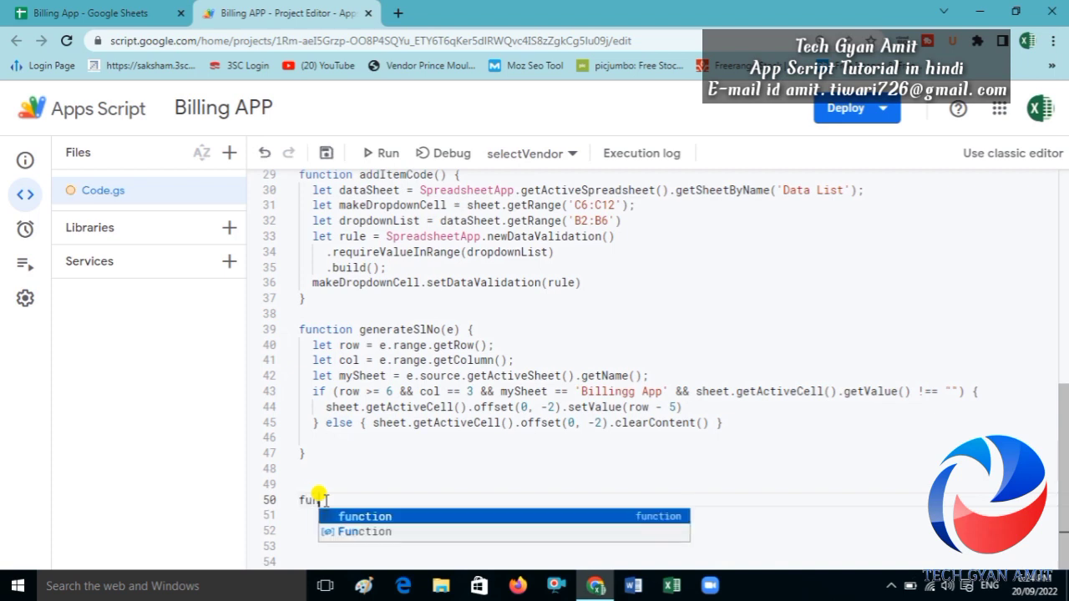
text(nc)
key(Return)
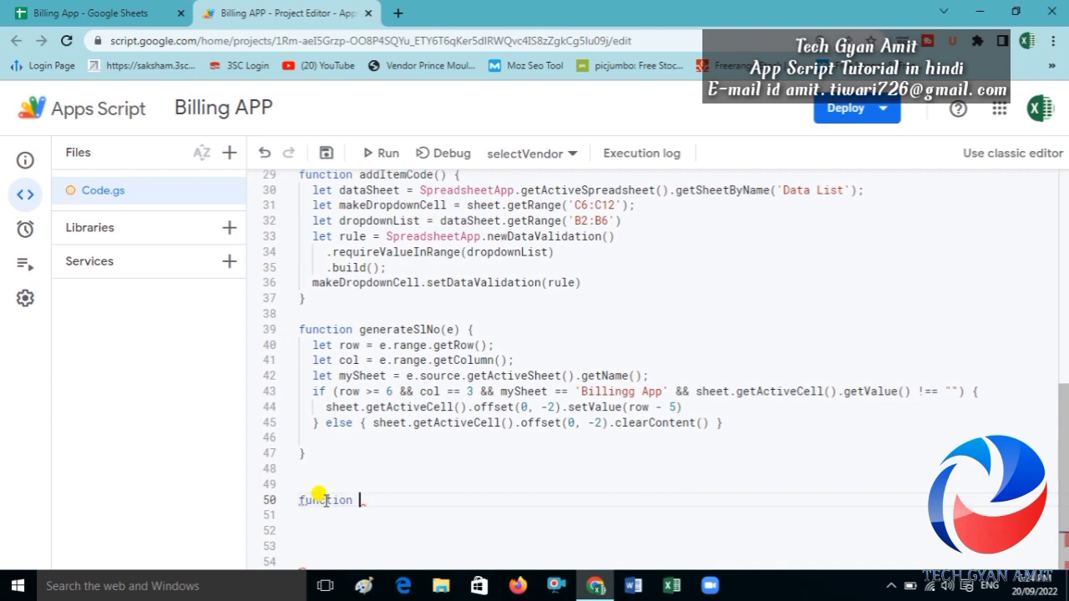
text(getValue()
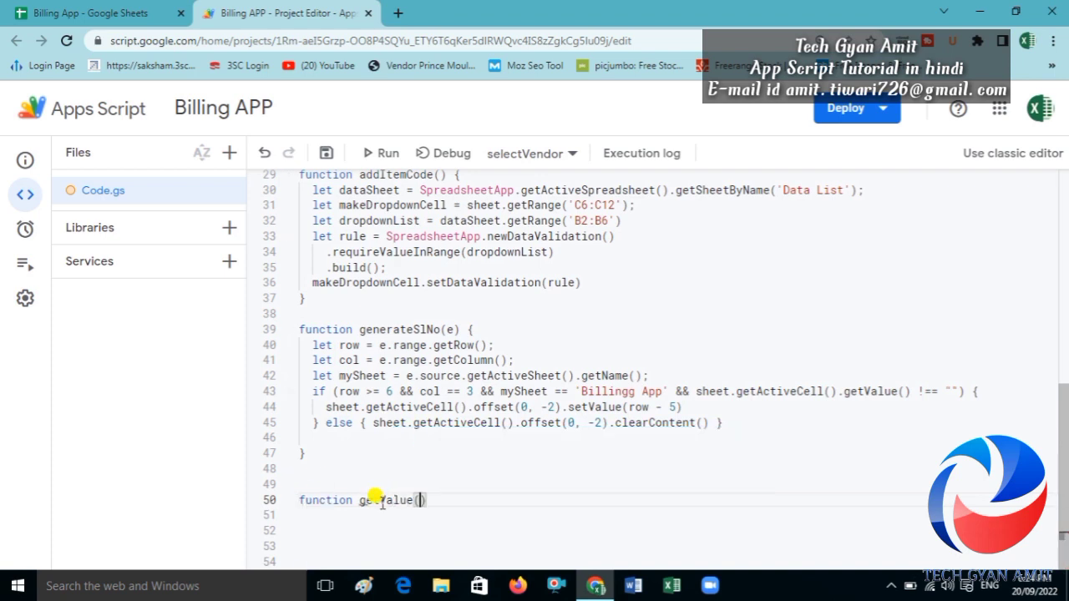
text(She)
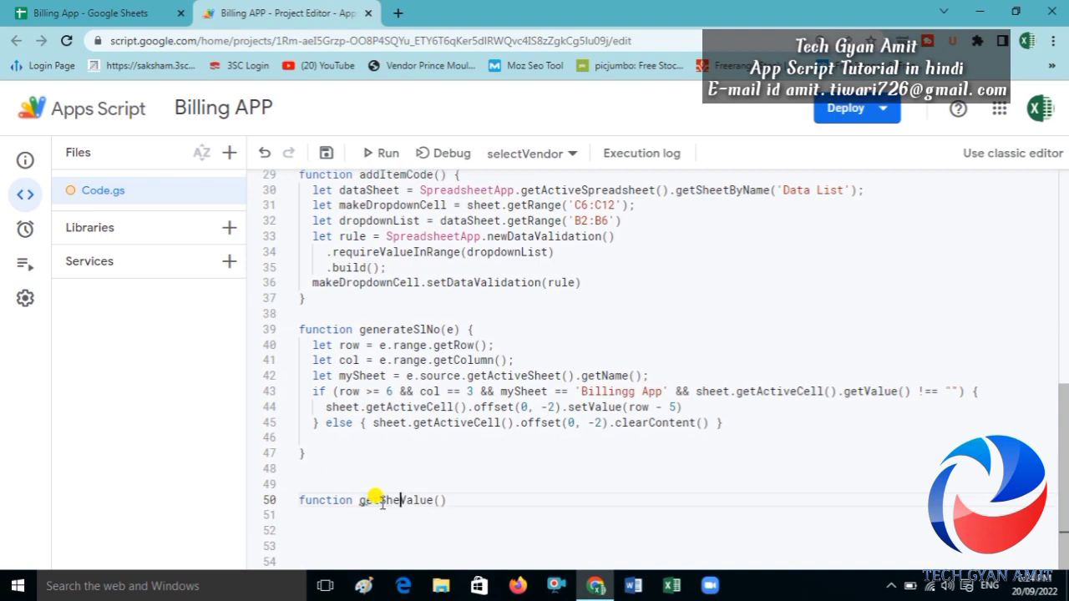
text(et)
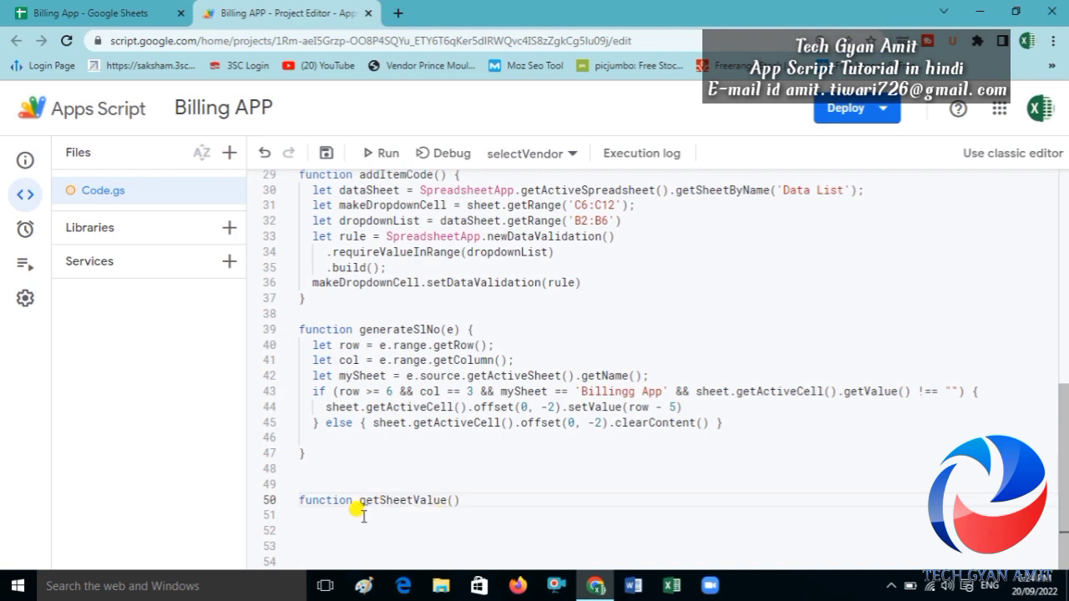
click(469, 501)
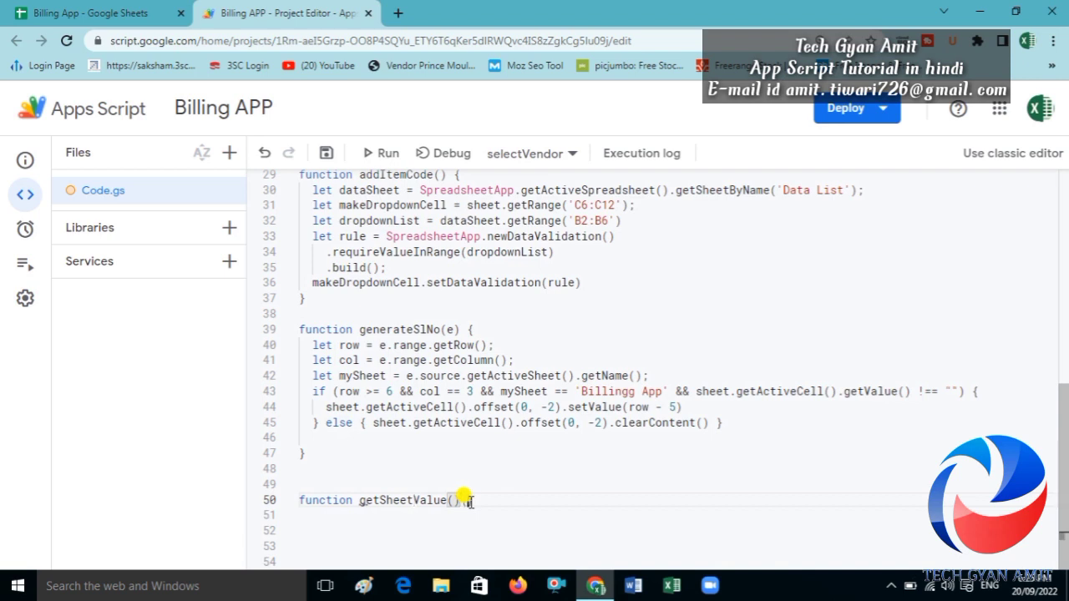
text({)
key(Return)
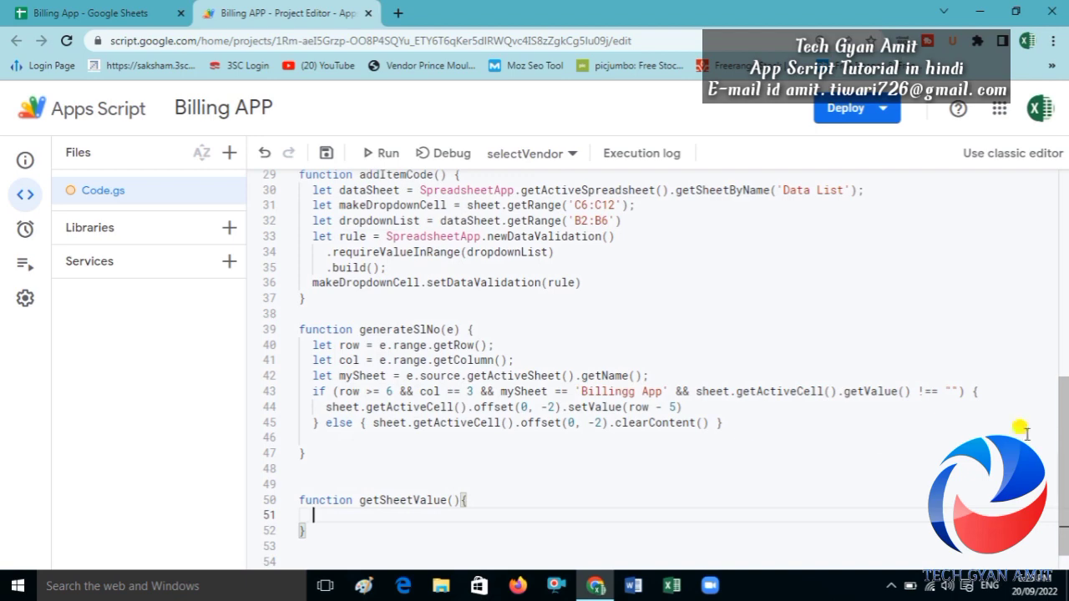
drag(1065, 455, 1064, 242)
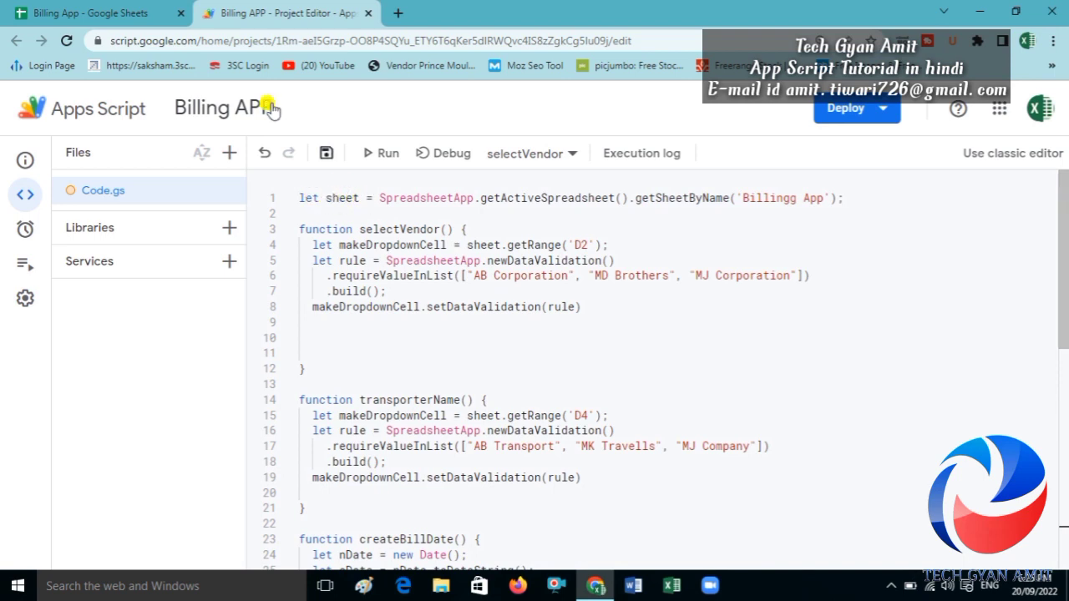
- Check the Data List sheet, then return to the getSheetValue function body
click(92, 13)
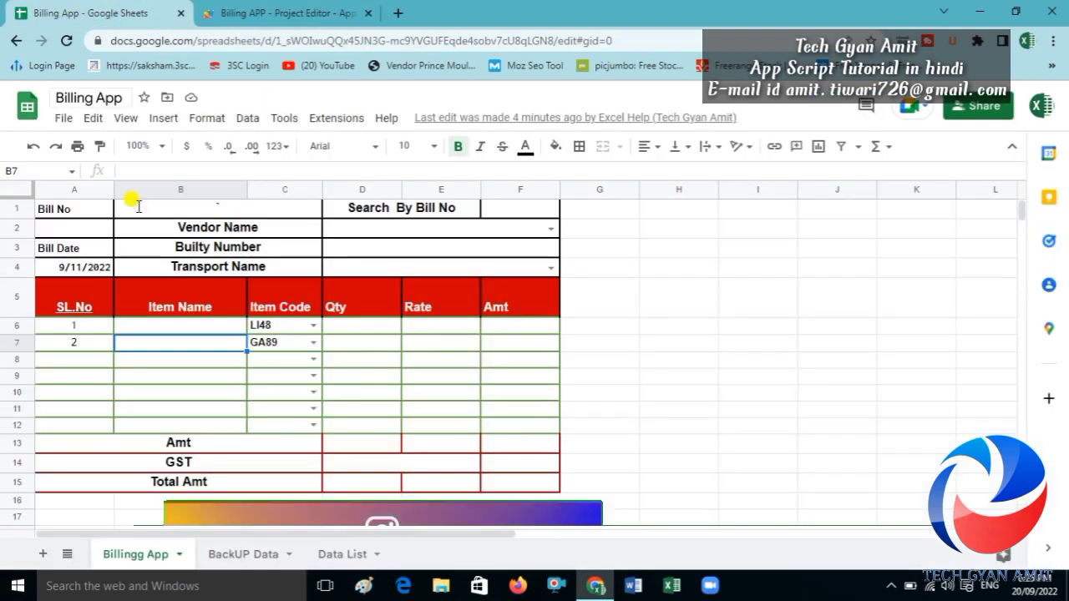
click(336, 557)
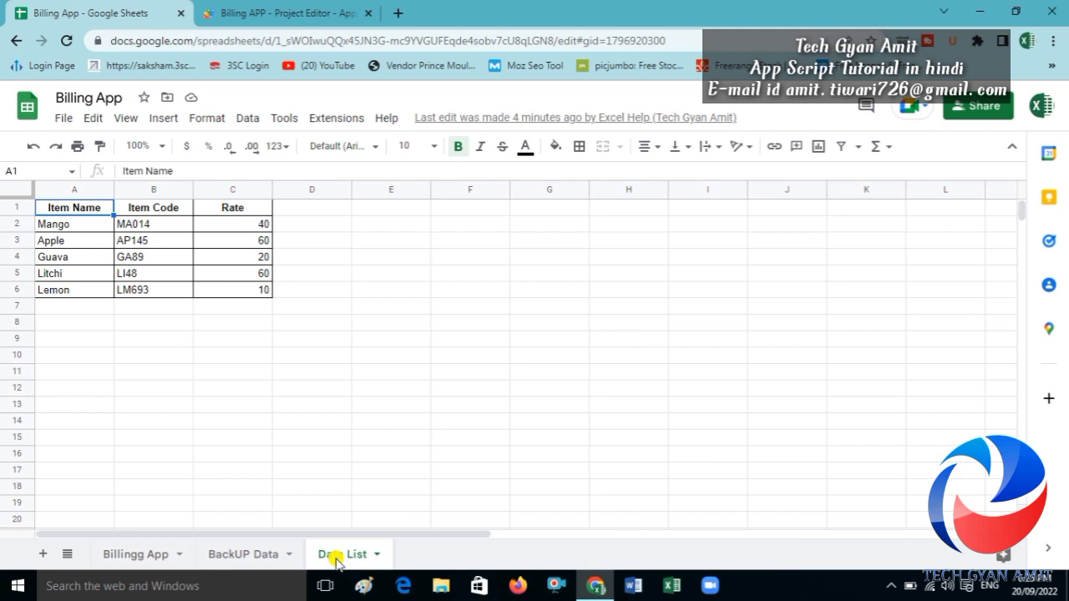
click(270, 17)
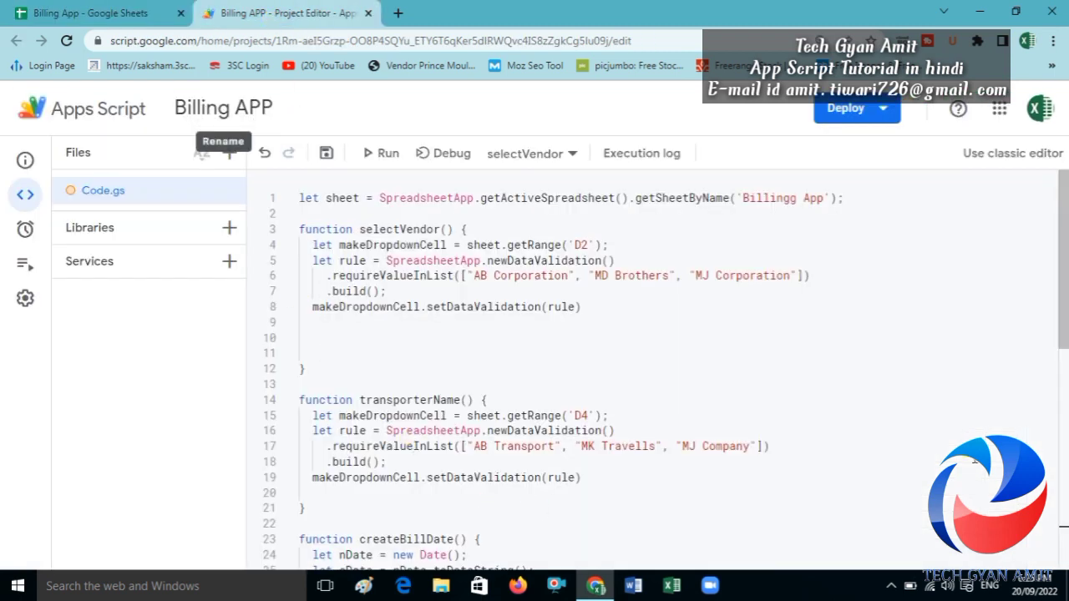
drag(1065, 235, 1066, 478)
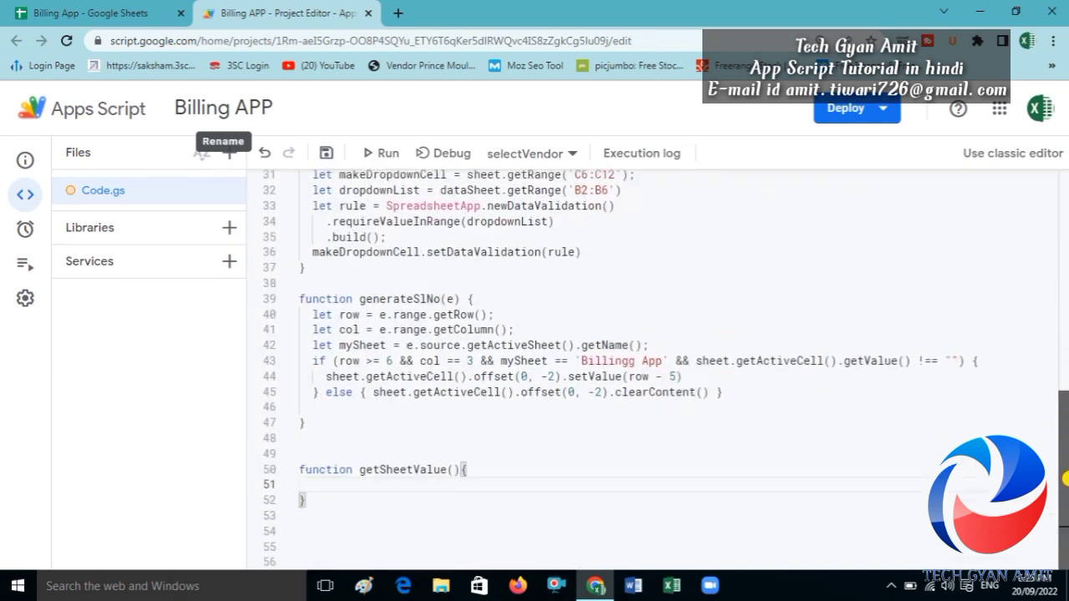
- Start line 51 as let targetSheet= SpreadsheetApp.getActiveSpreadsheet().getSheetByName( using autocomplete
text(let)
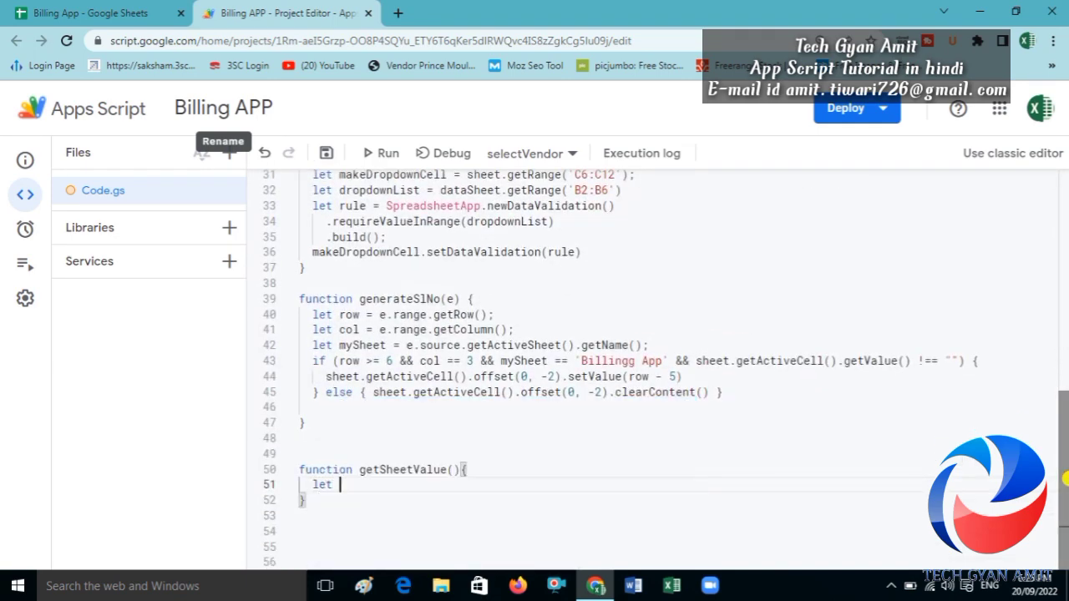
text( targetSheet=)
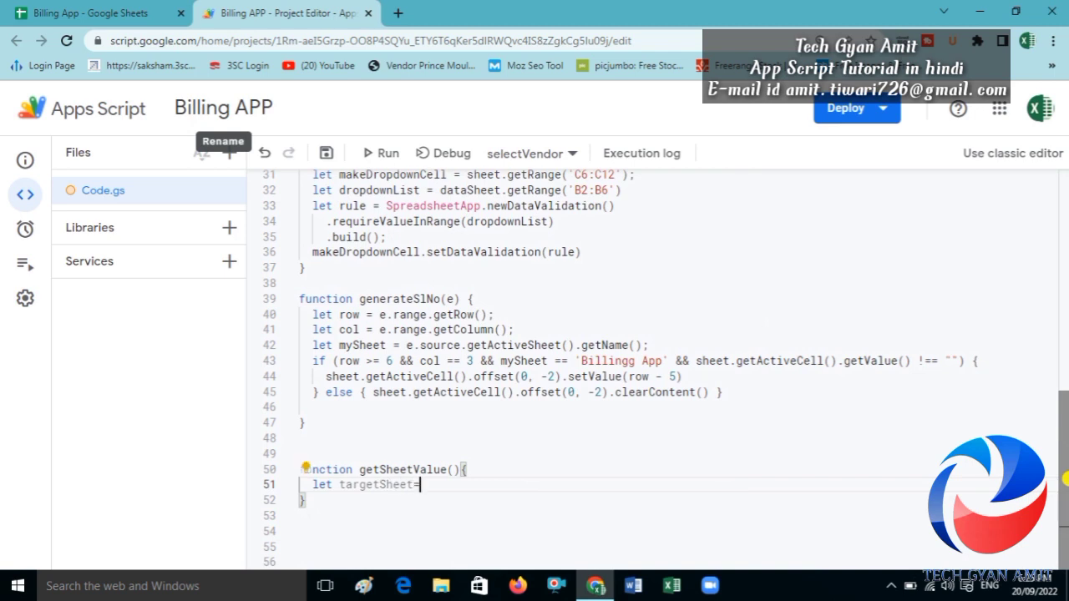
text( Spre)
key(Return)
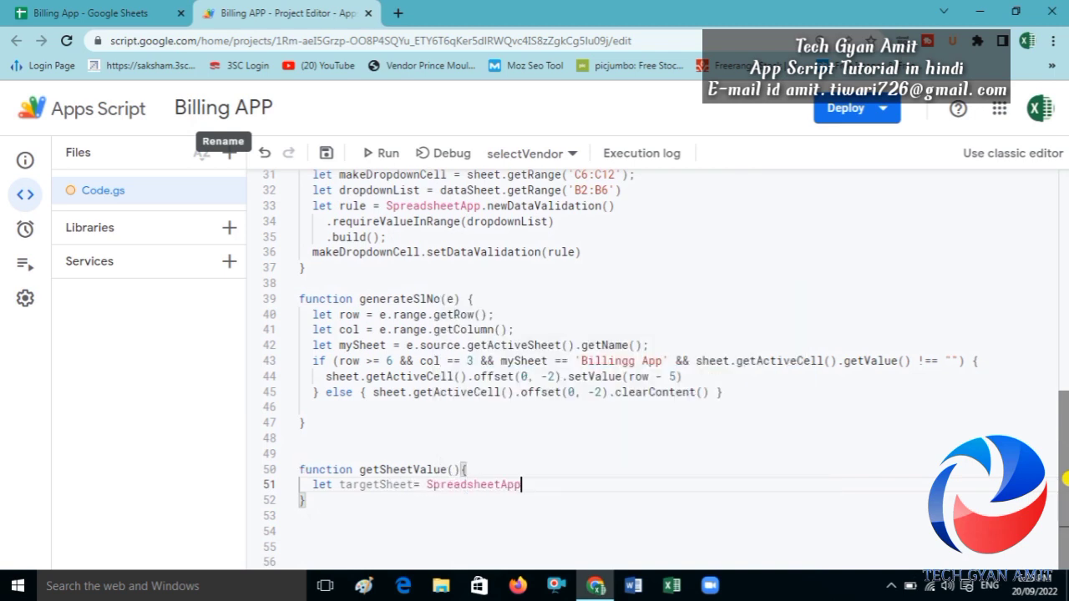
text(.g)
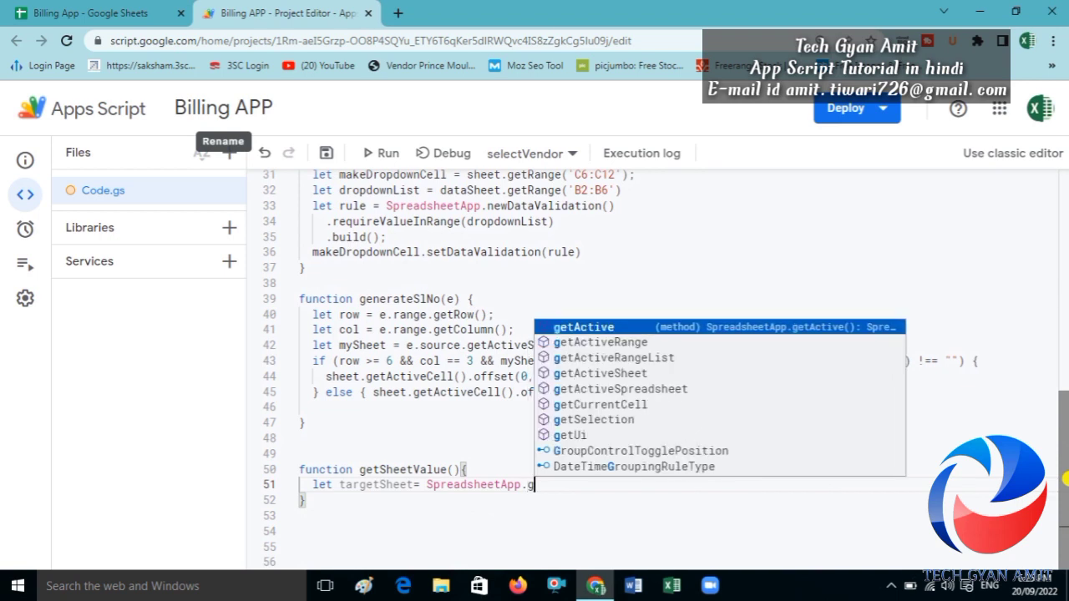
text(etCa)
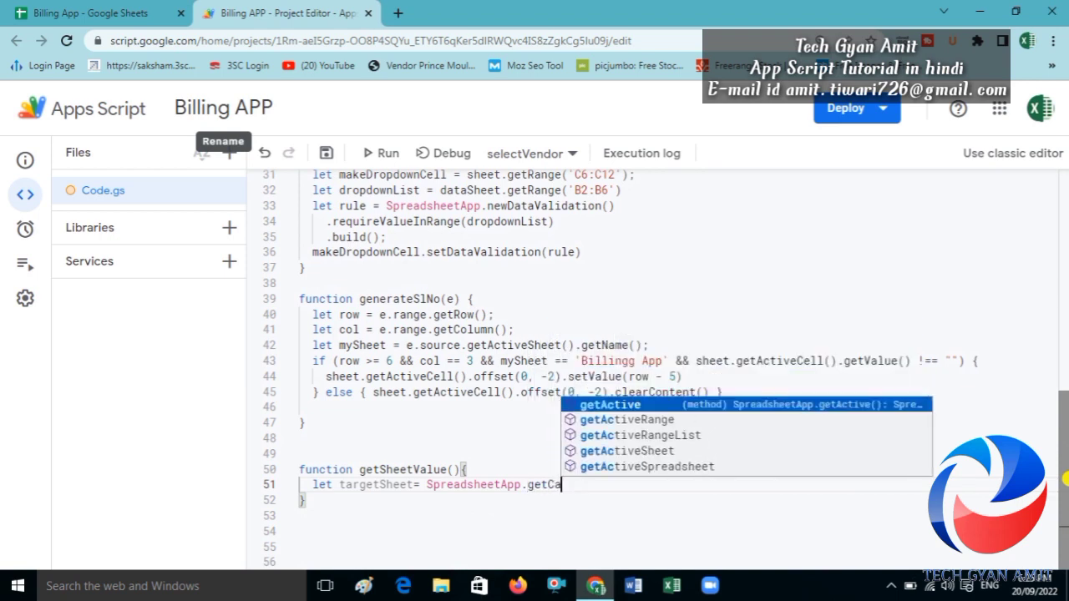
key(Down)
key(Down)
key(Down)
key(Down)
key(Return)
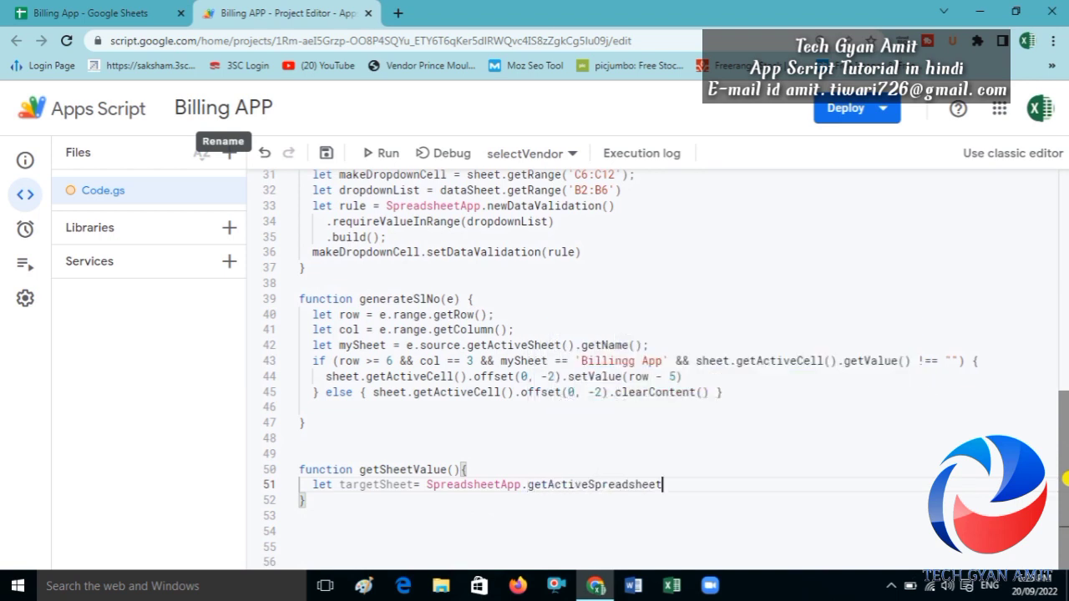
text(())
text(.ge)
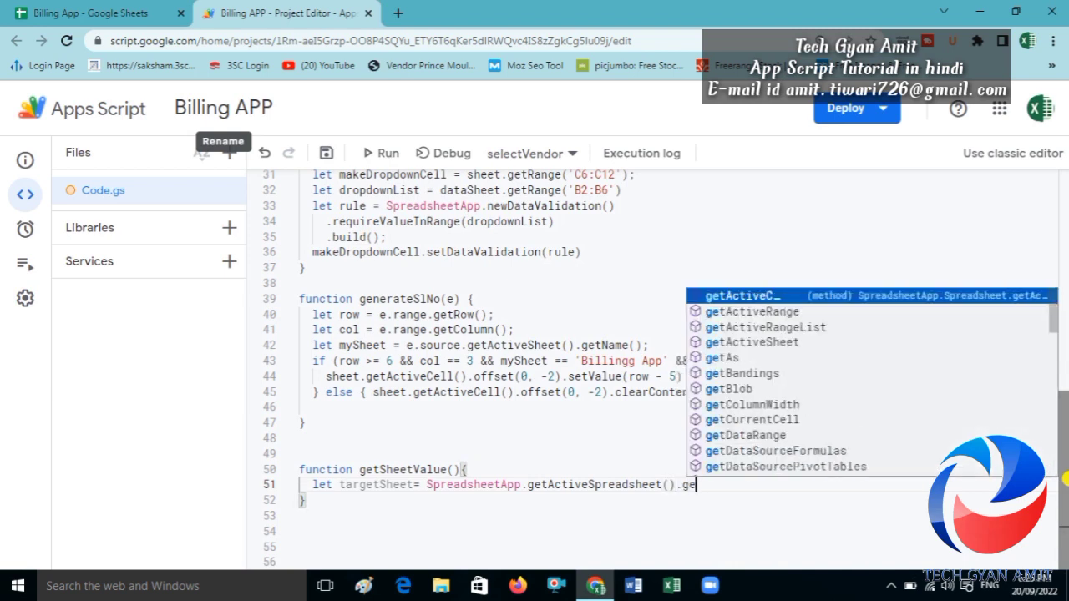
text(tSheet)
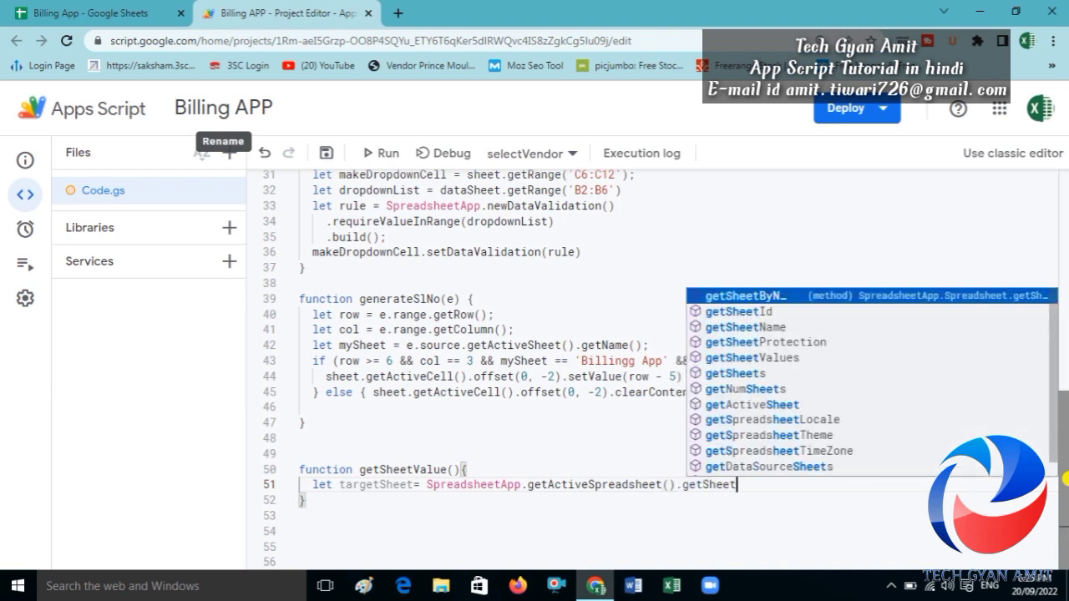
key(Return)
text(()
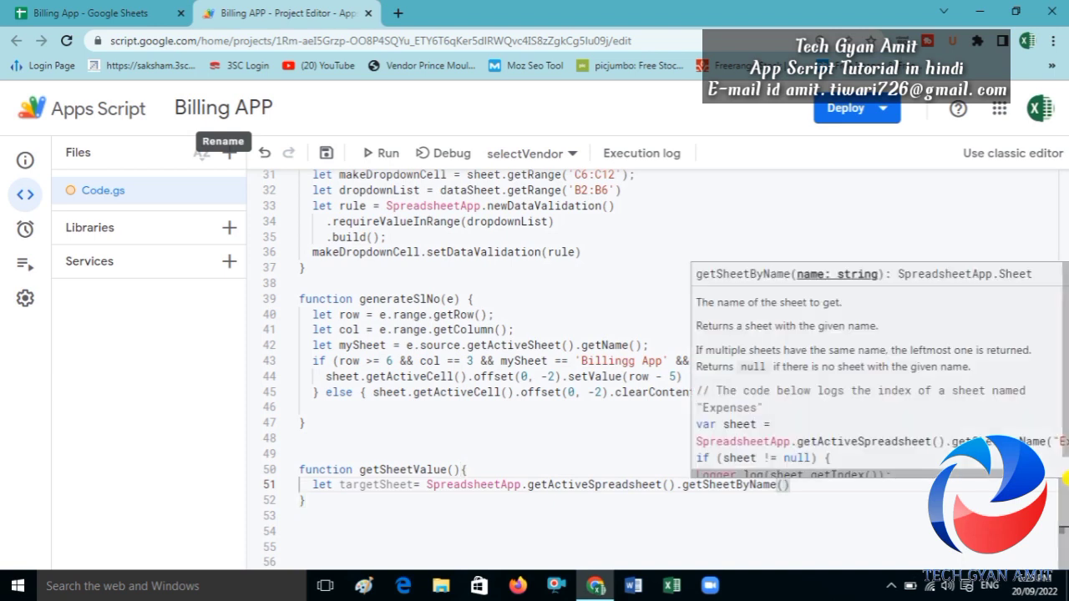
- Copy the 'Data List' sheet name into getSheetByName's quotes and start a new line
click(77, 10)
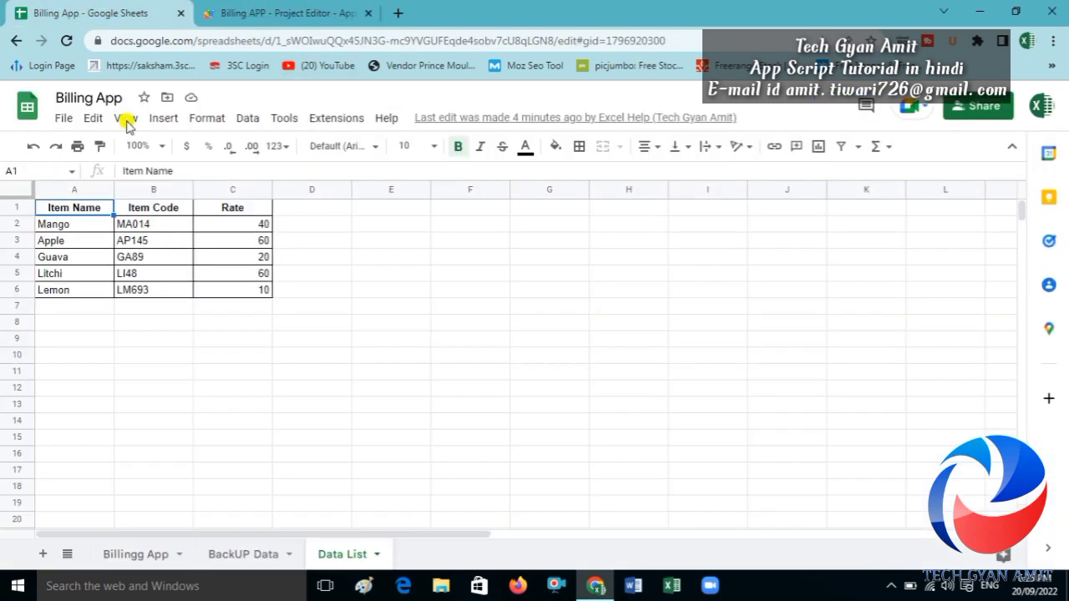
double_click(345, 556)
key(ctrl+c)
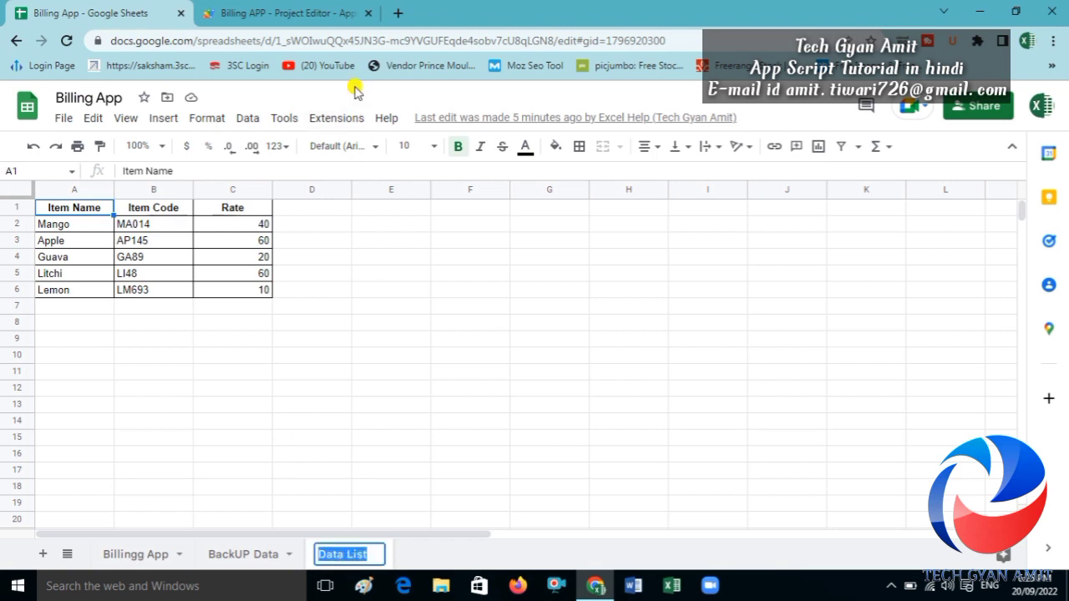
click(282, 13)
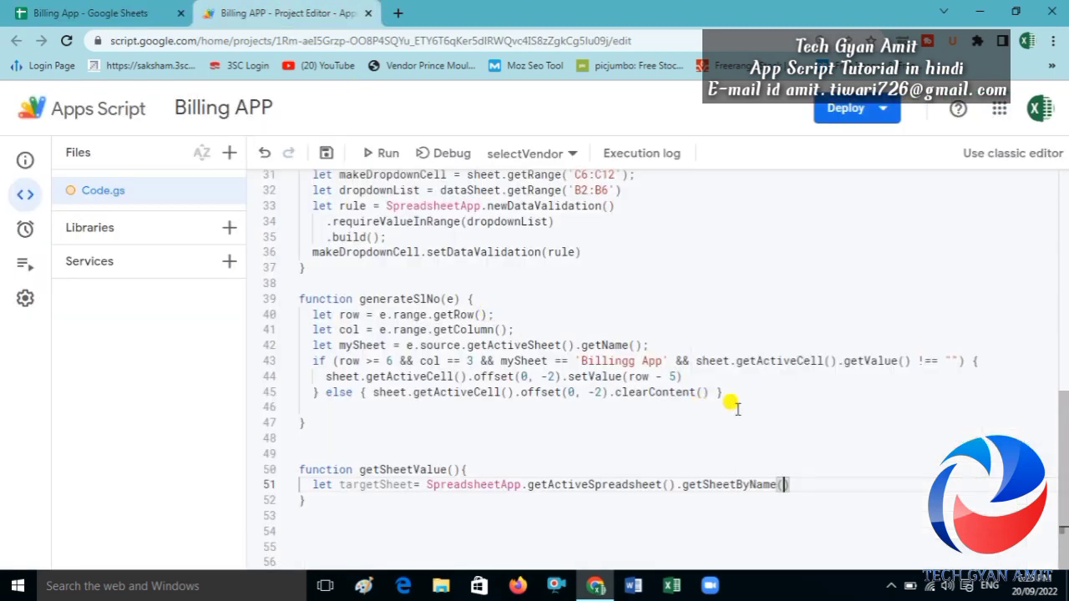
text(')
key(ctrl+v)
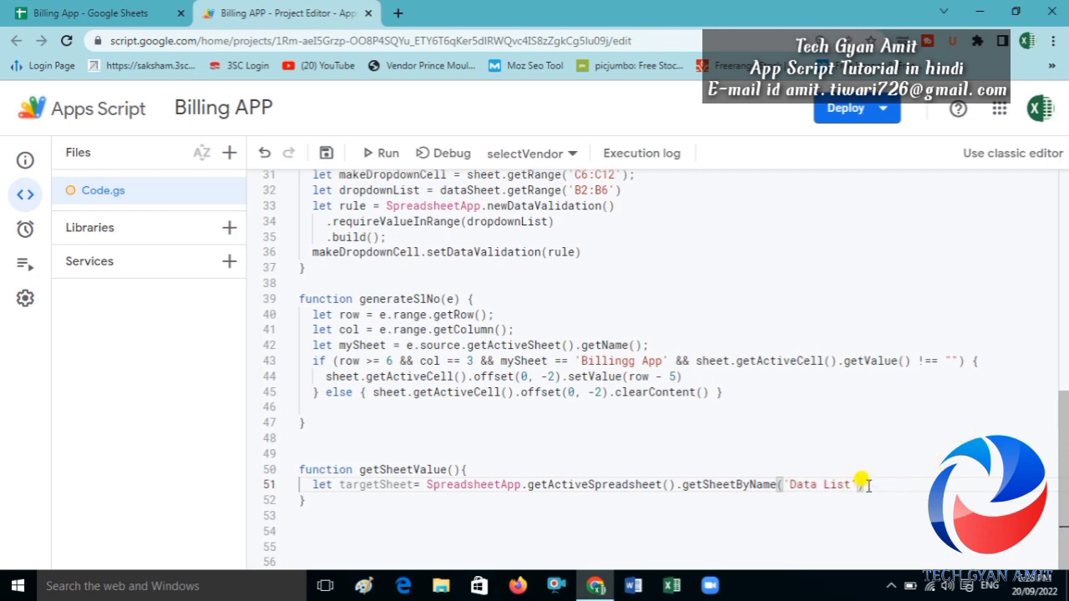
click(869, 486)
key(Return)
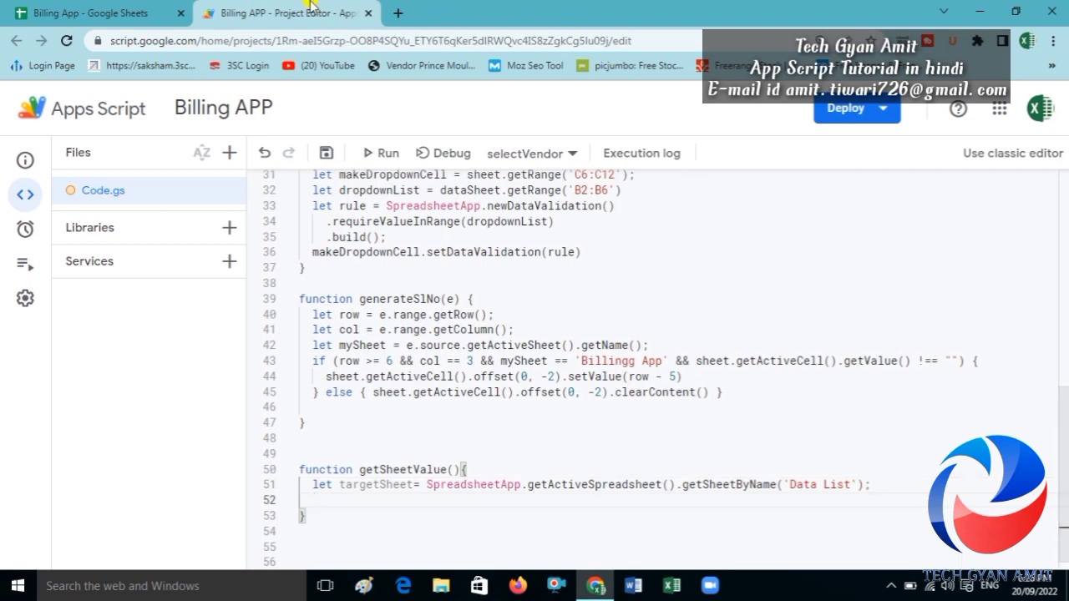
click(108, 10)
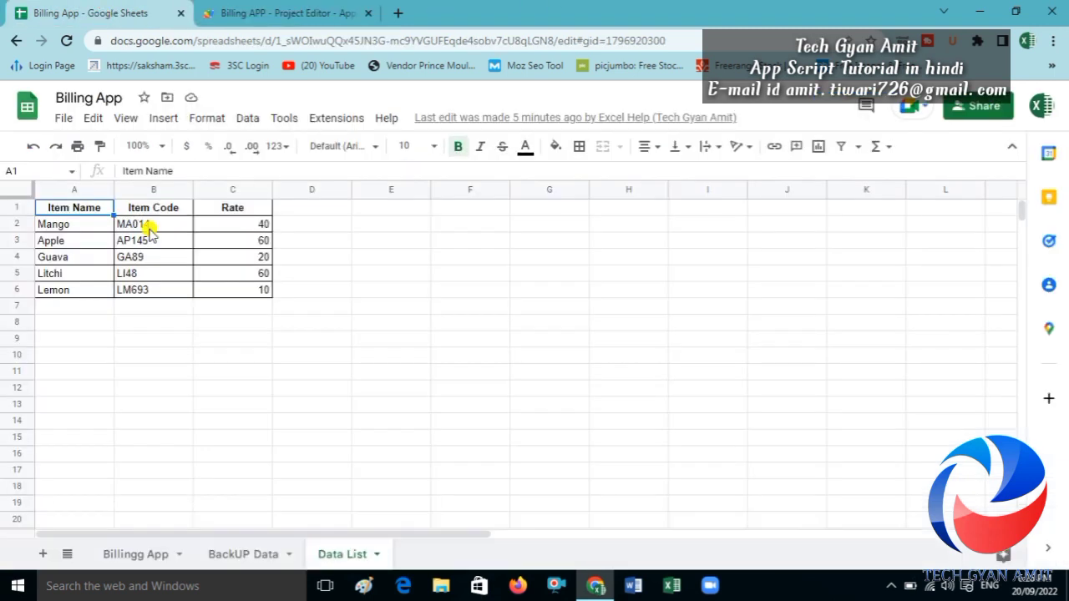
click(266, 13)
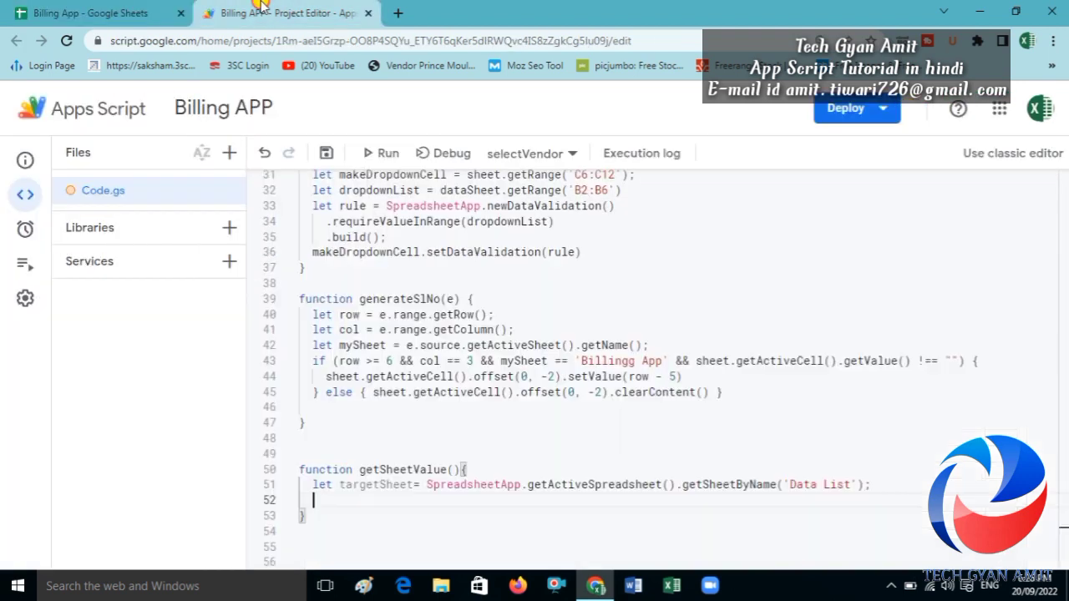
- Write line 52 as let dataRange= targetSheet.getDataRange(), fixing the variable-name typo
text(l)
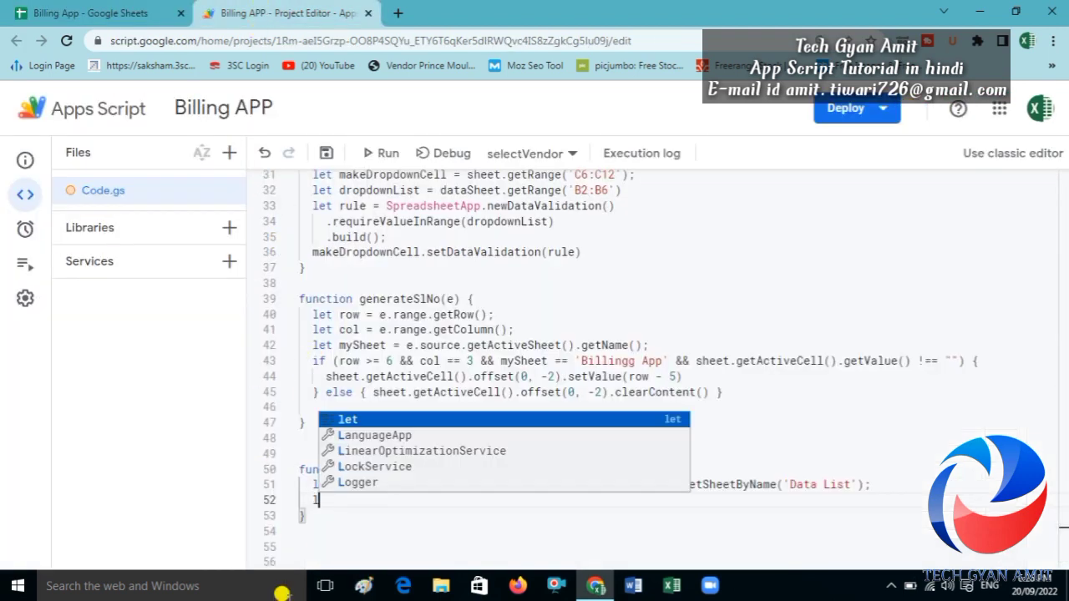
text(et data)
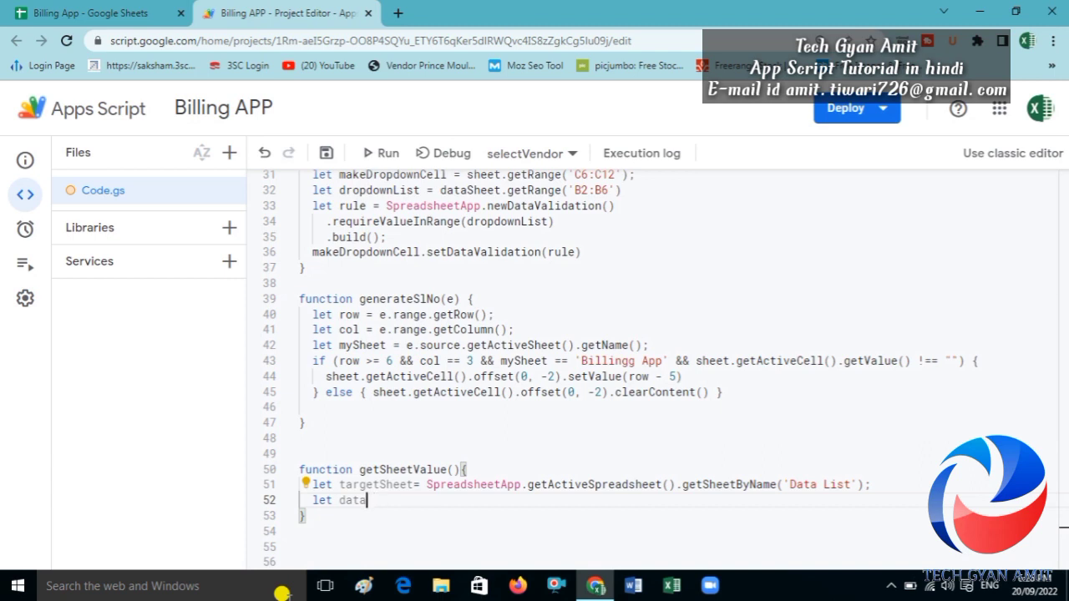
text(rT)
key(BackSpace)
text(Range=)
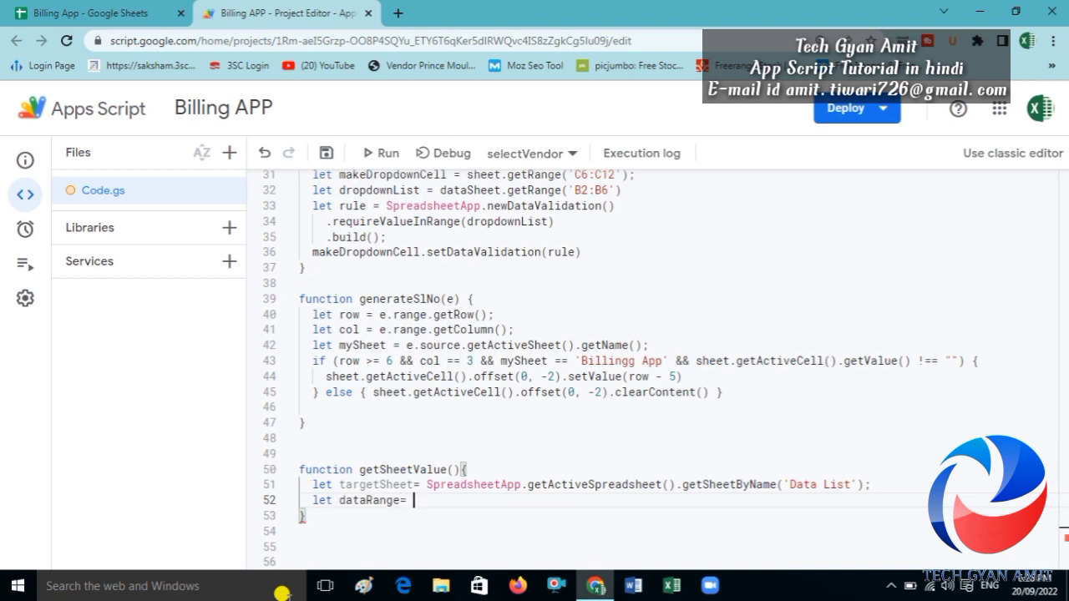
text(tr)
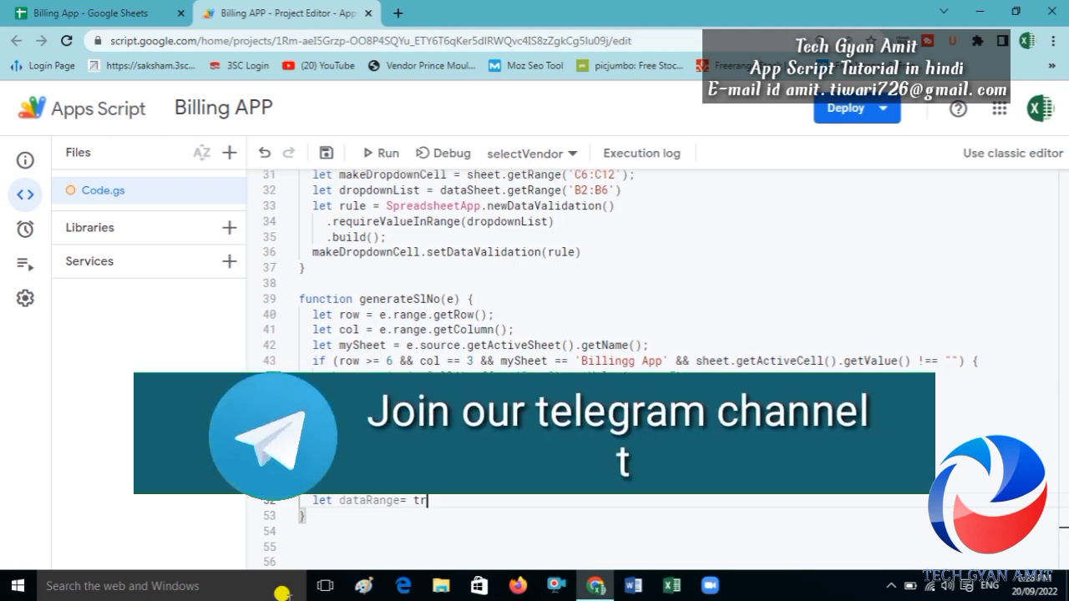
key(Return)
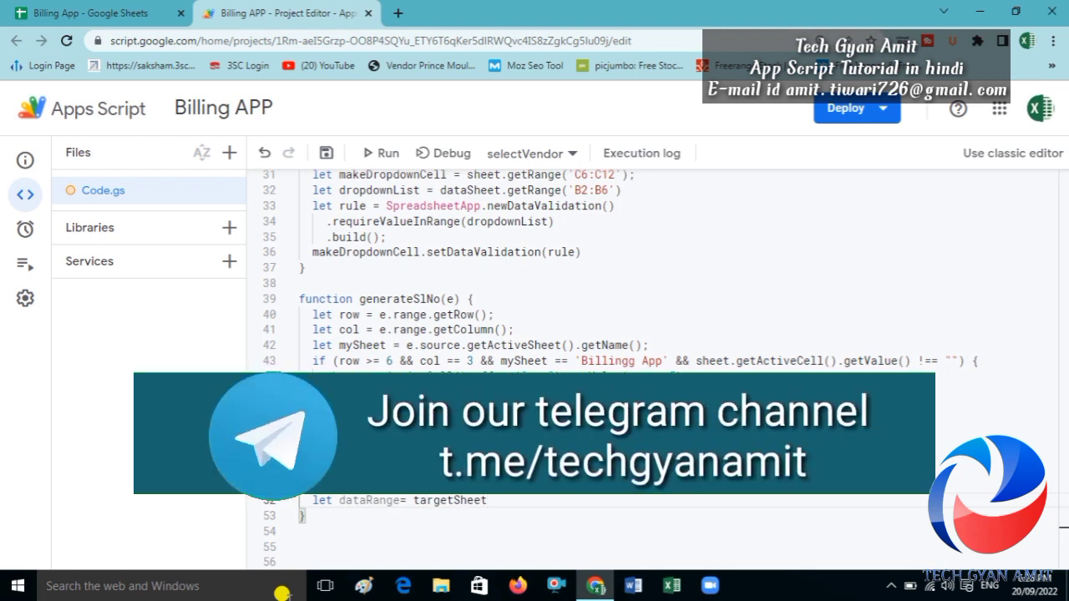
text(.get)
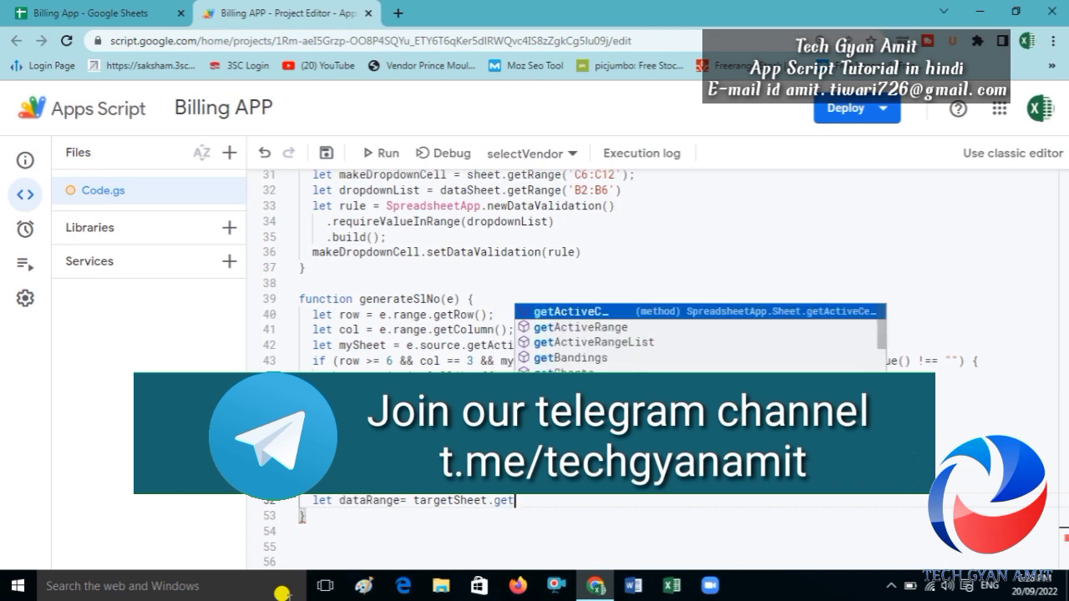
text(DataRange)
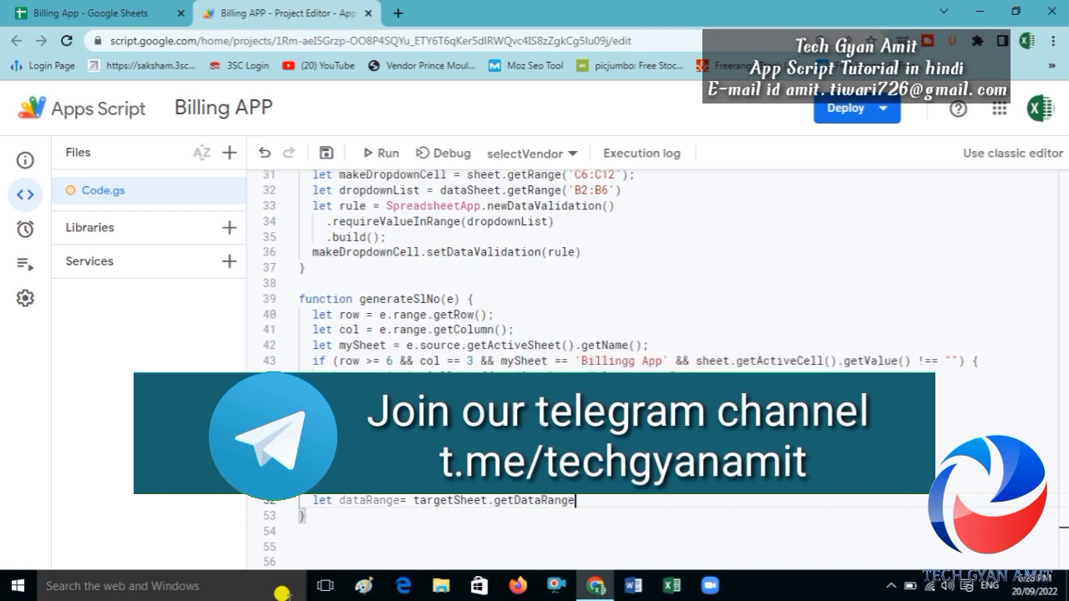
text(())
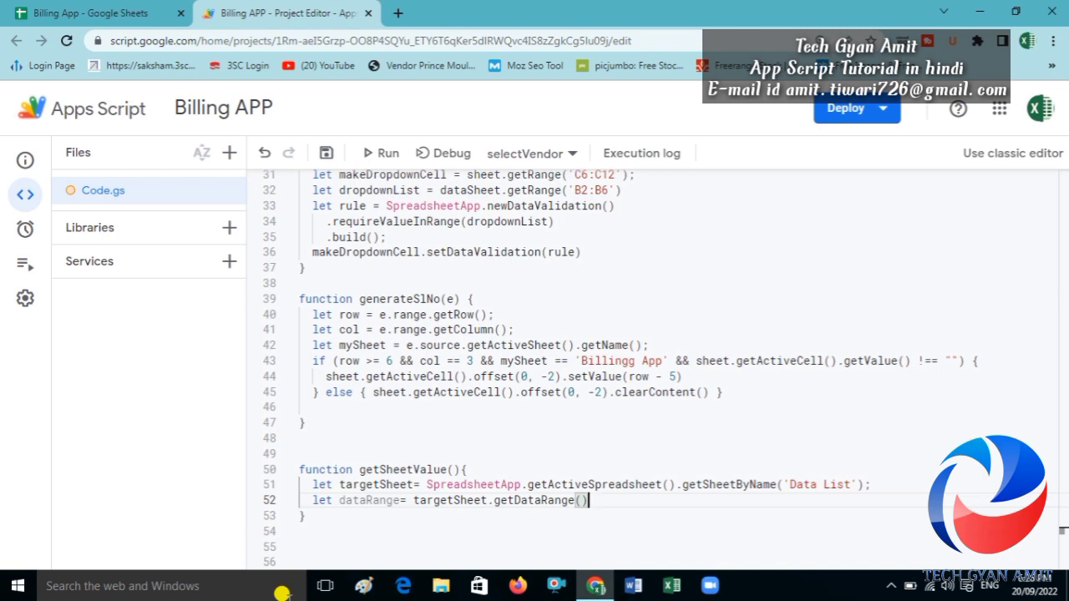
- Compare the Data List table with the script, selecting empty cells H2 and G4 beside it
click(88, 11)
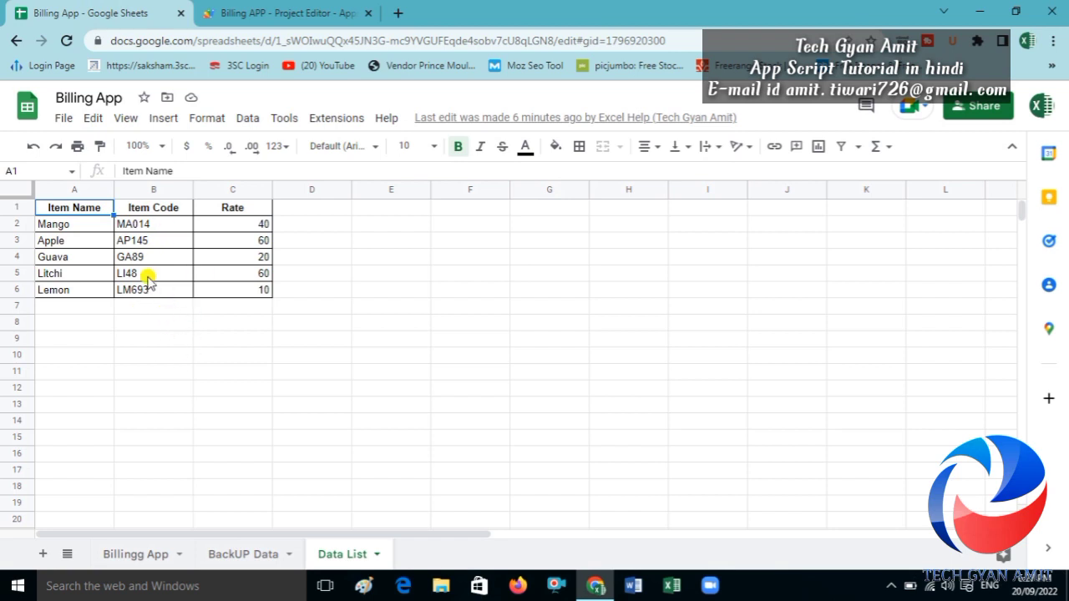
click(276, 12)
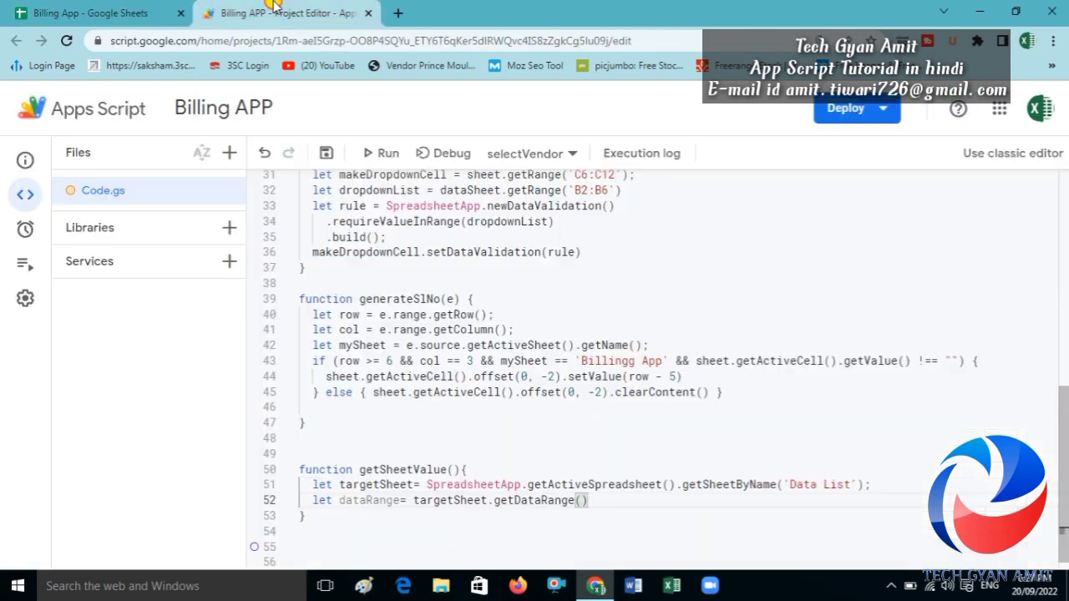
click(92, 12)
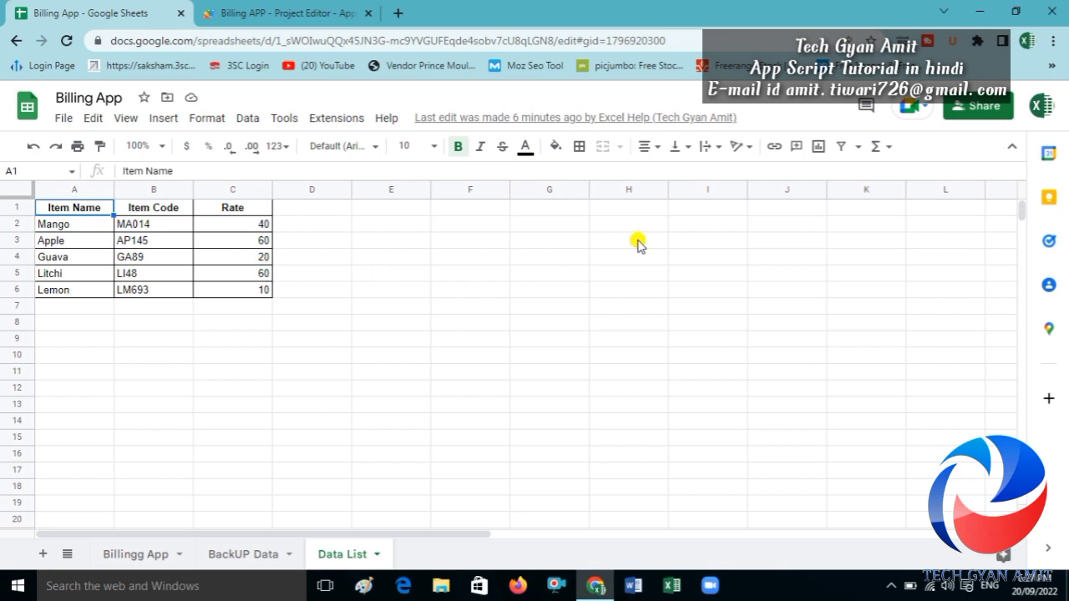
click(611, 225)
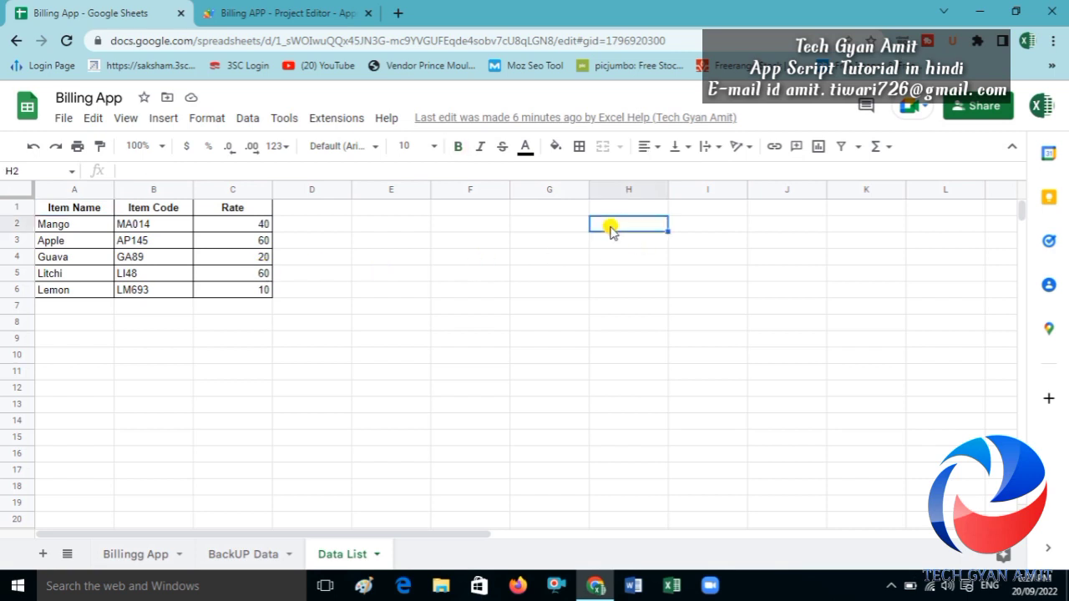
click(559, 254)
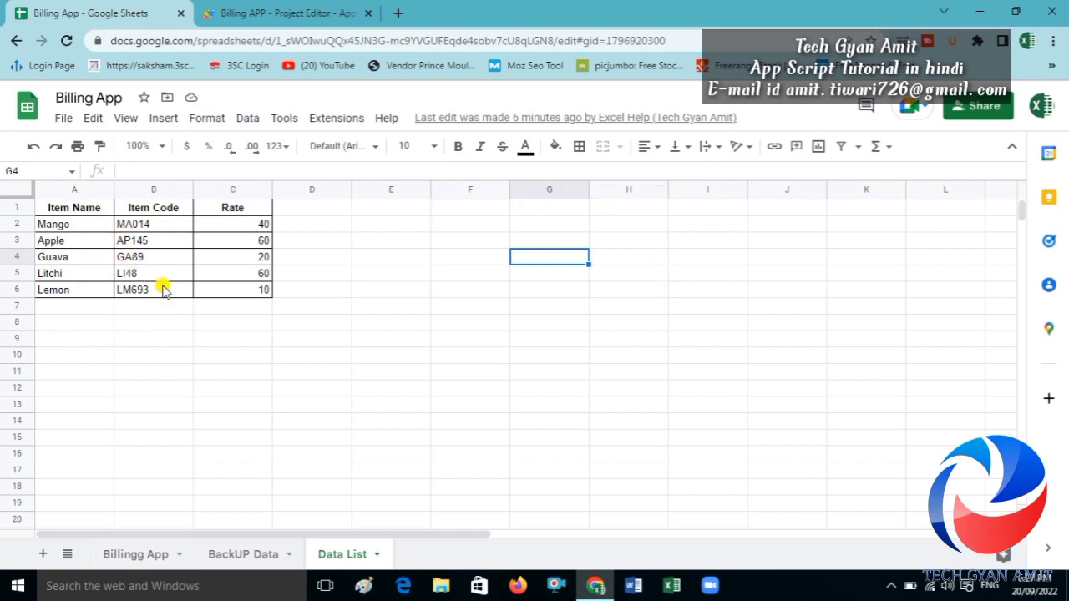
click(238, 13)
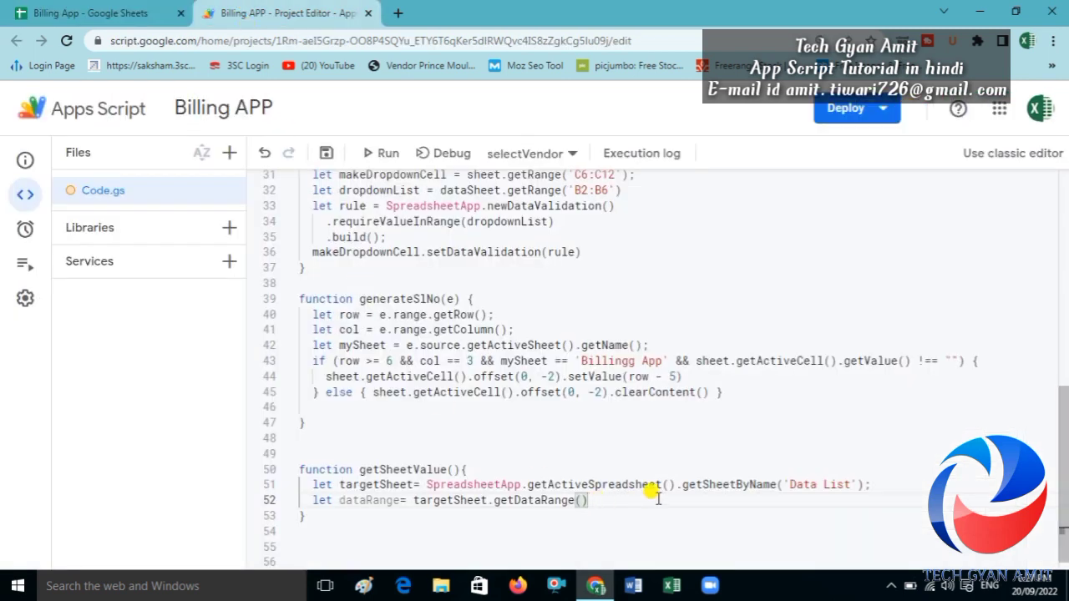
- Append .getValues(); to line 52's dataRange assignment
text(.getV)
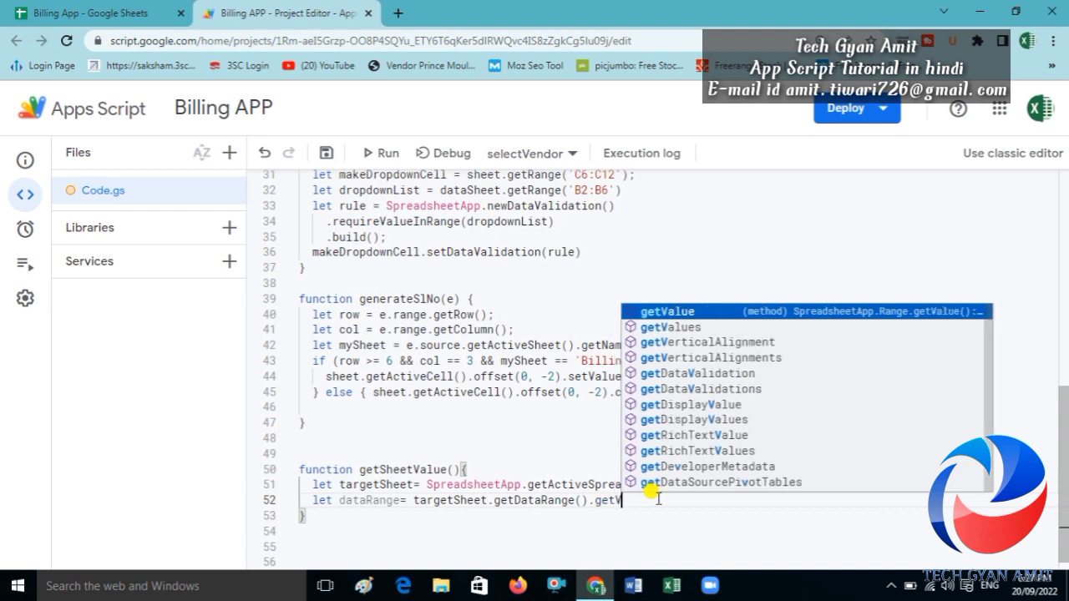
key(Down)
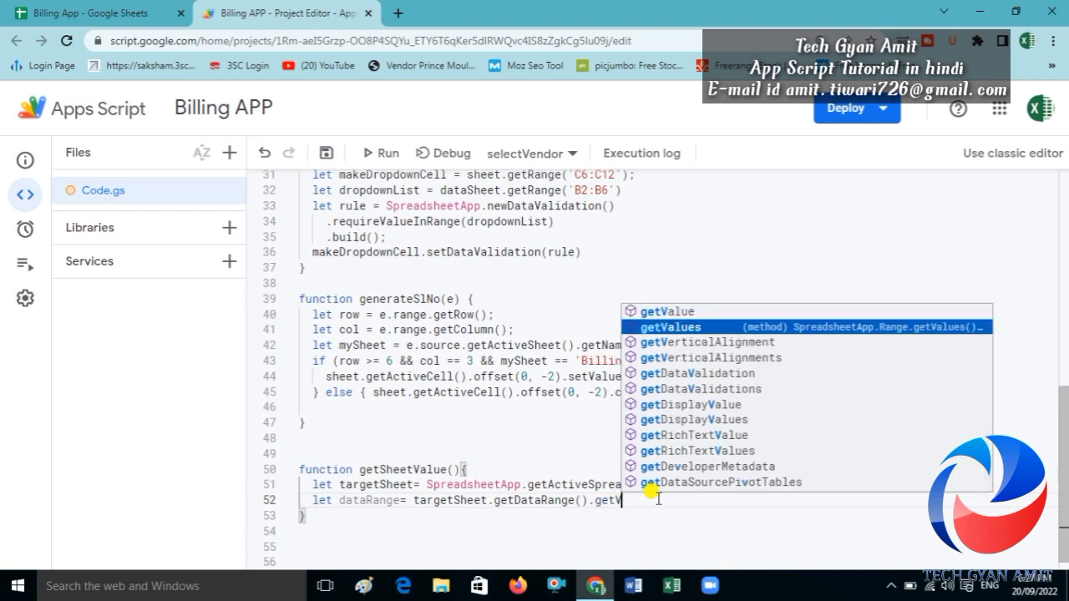
key(Return)
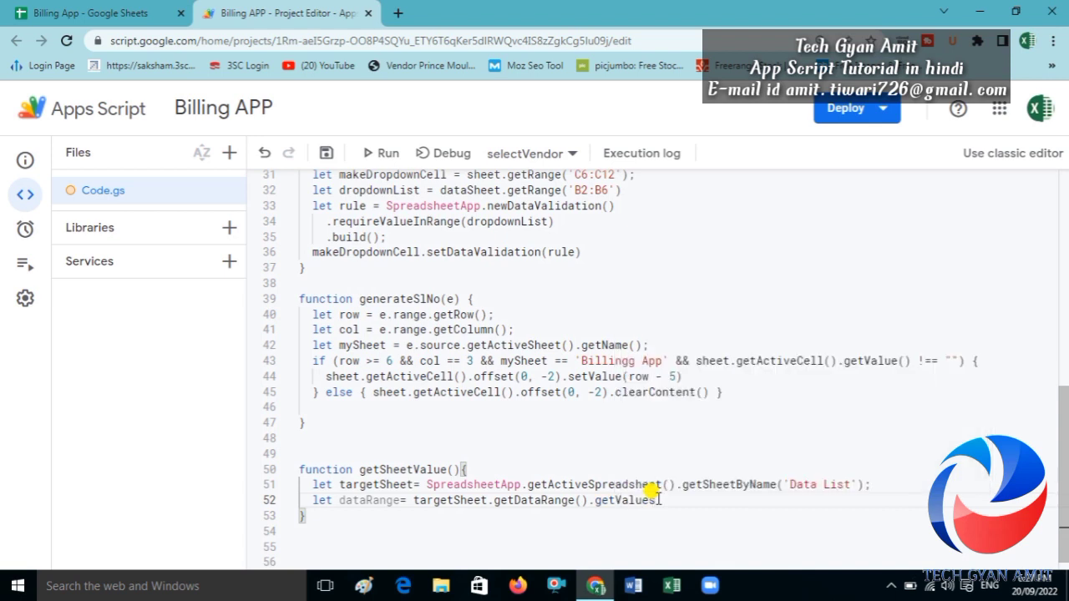
text(();)
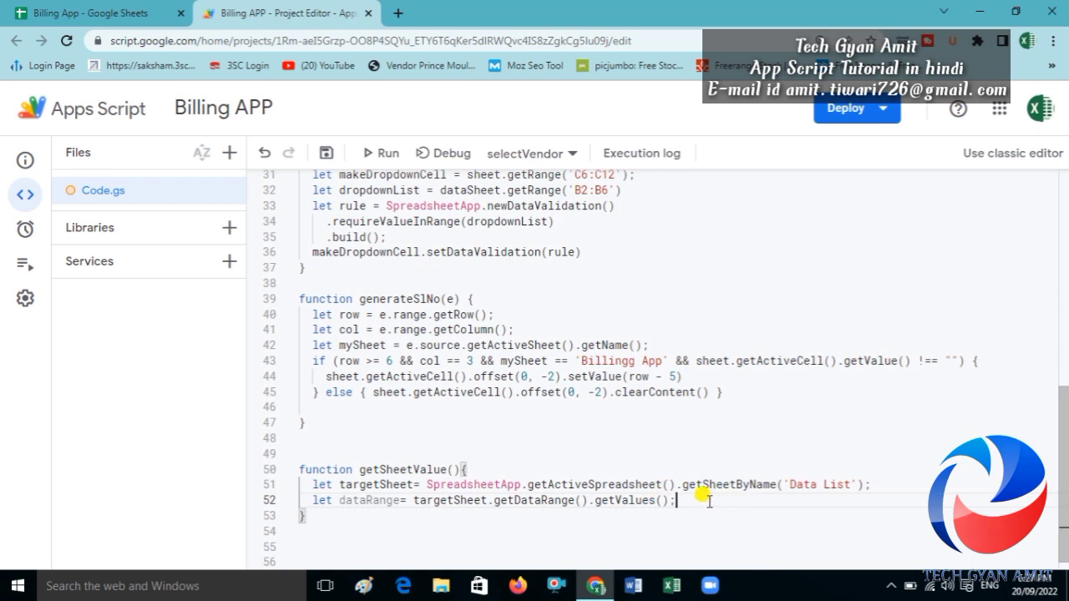
- Add Logger.log(dataRange) on line 53 and save the project
key(Return)
text(Lo)
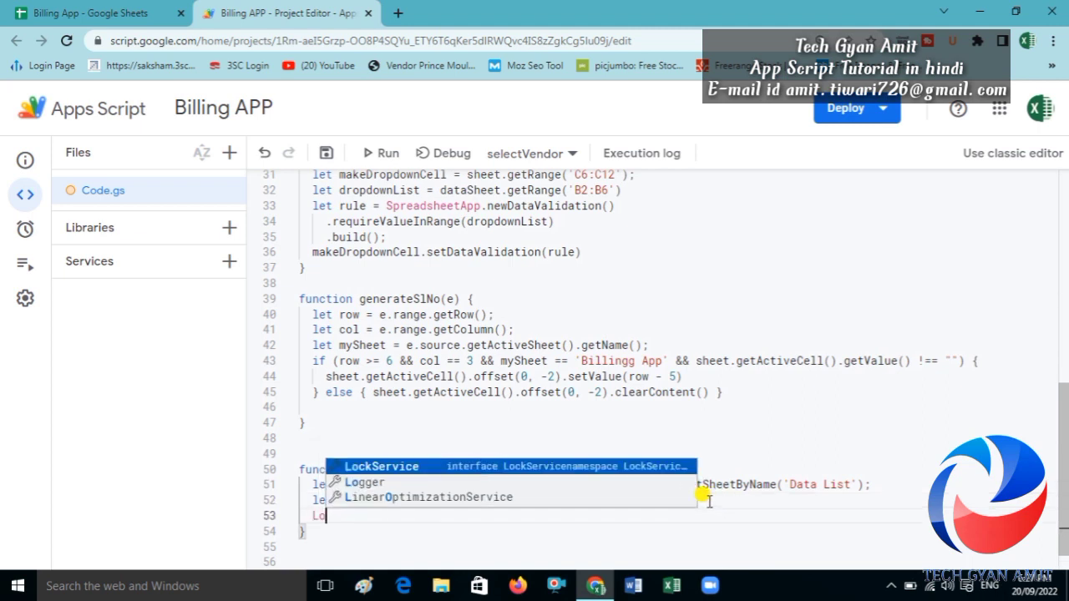
text(gger.)
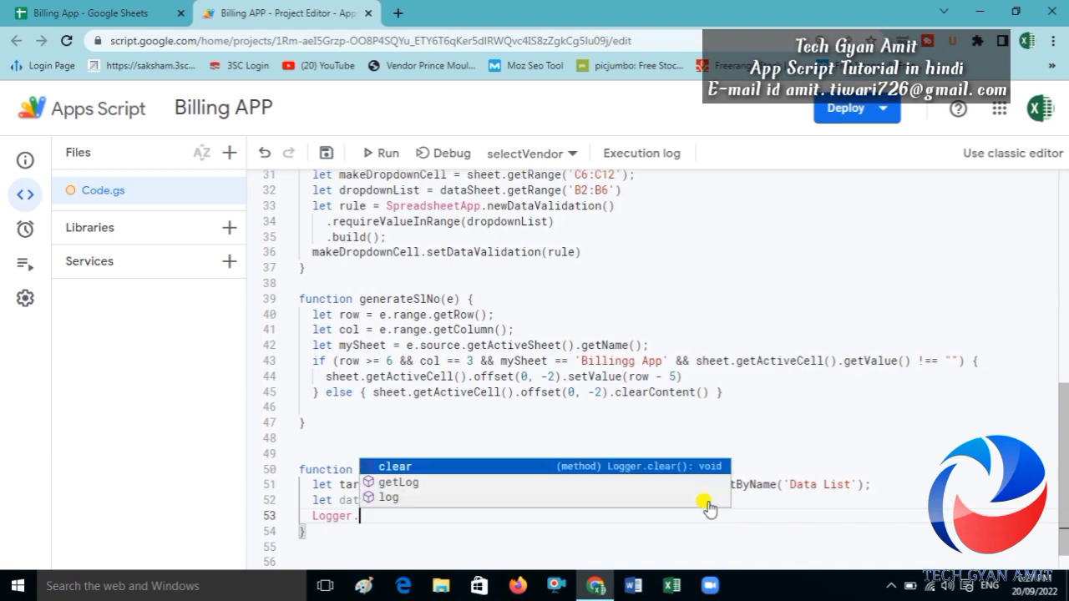
text(log()
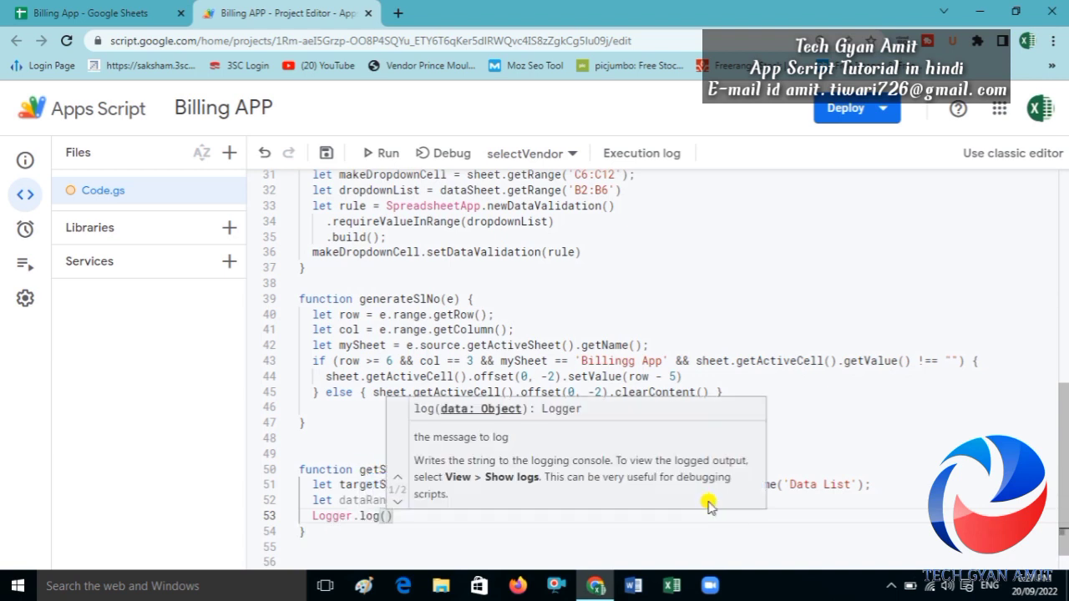
text(datr)
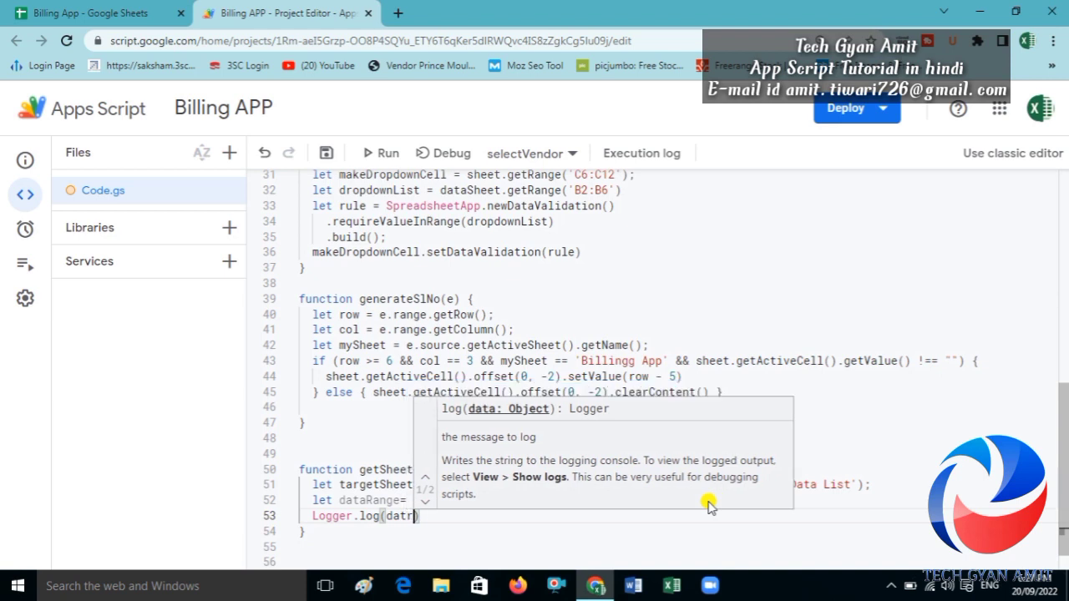
key(BackSpace)
text(aRange)
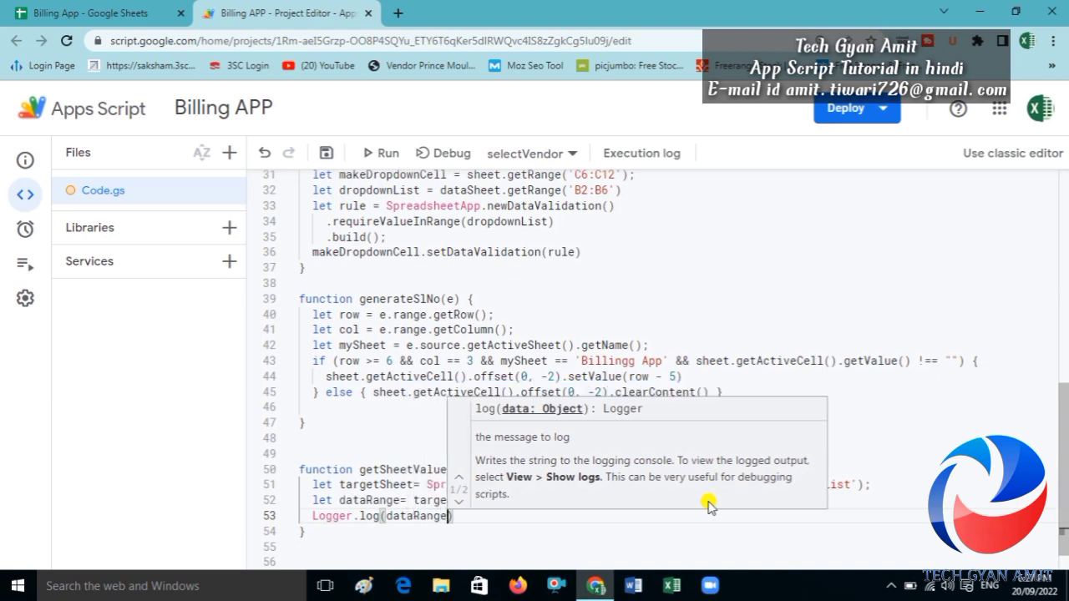
key(ctrl+s)
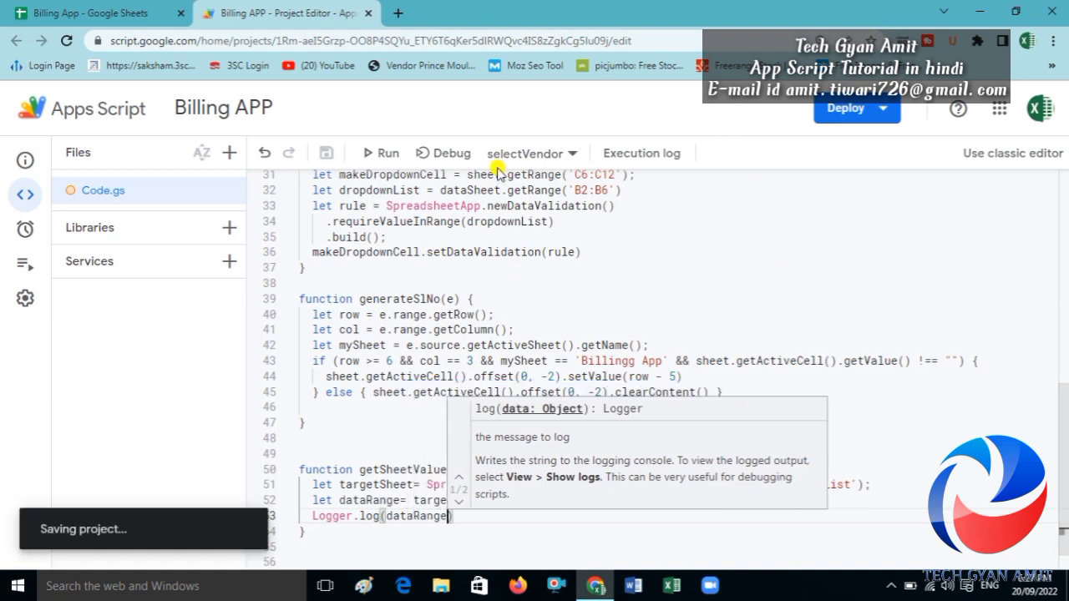
- Run getSheetValue, check the logged Data List array, then go back to the spreadsheet
click(519, 153)
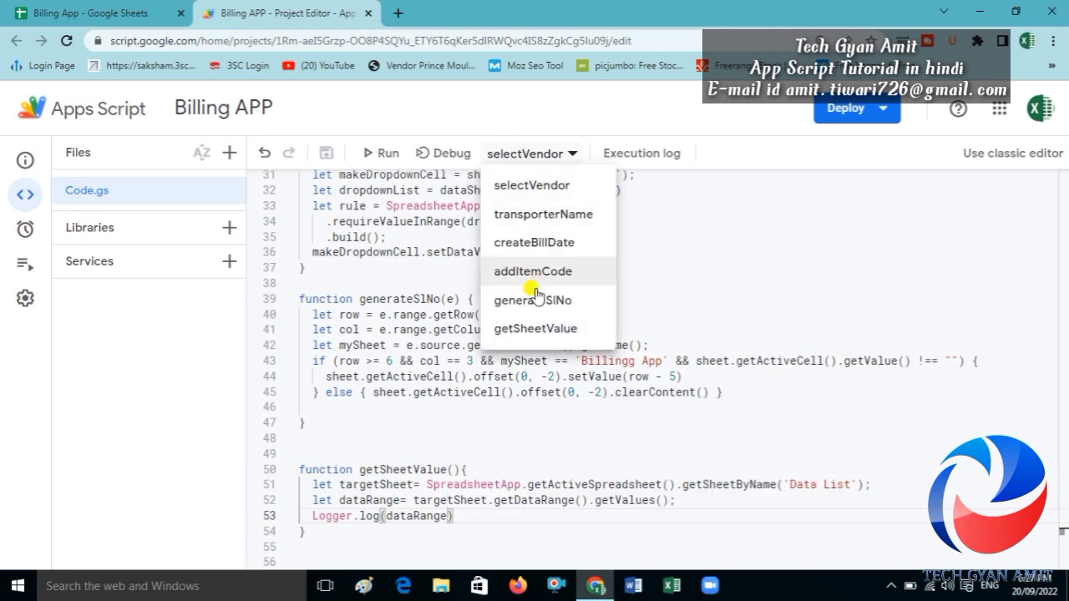
click(538, 330)
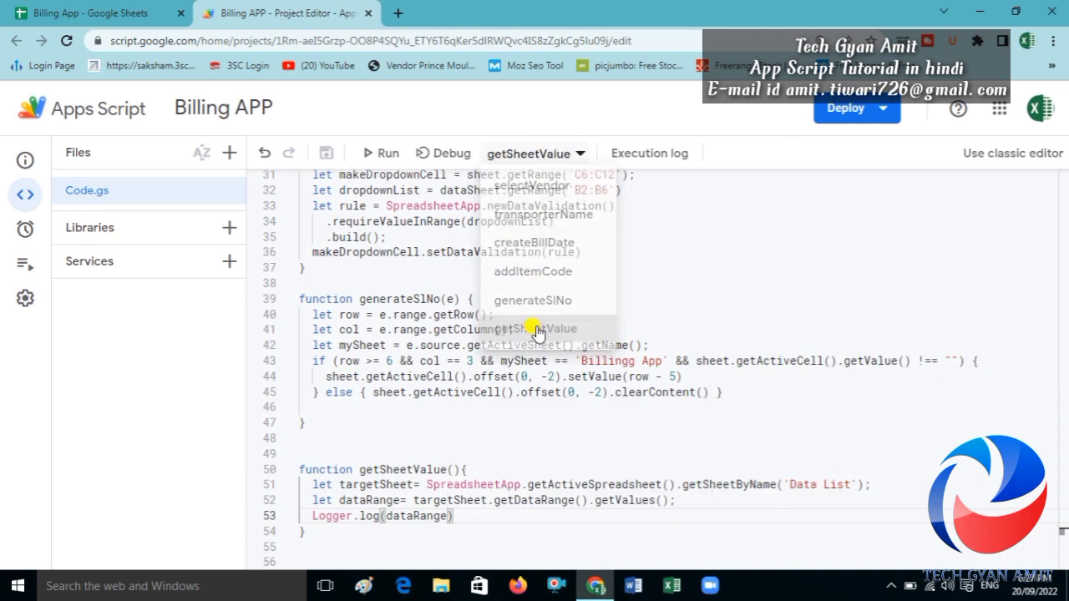
click(378, 155)
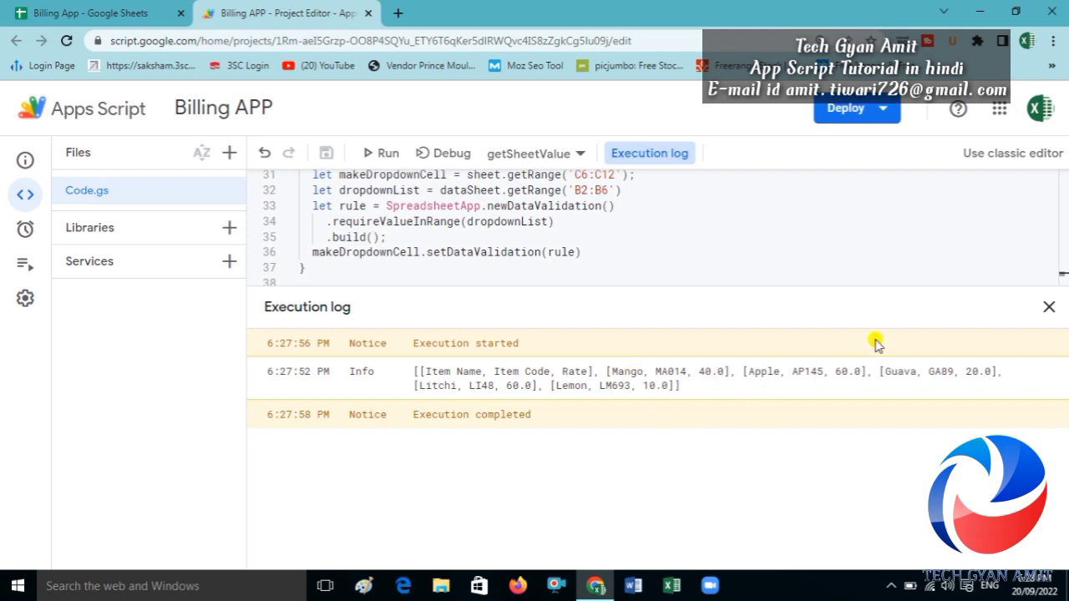
click(1047, 307)
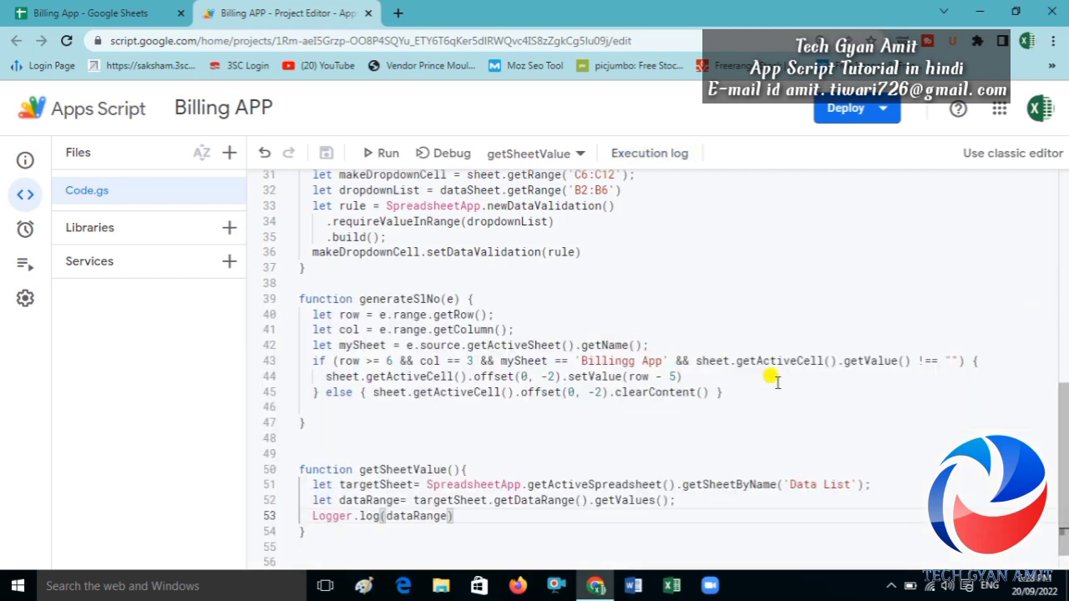
click(95, 10)
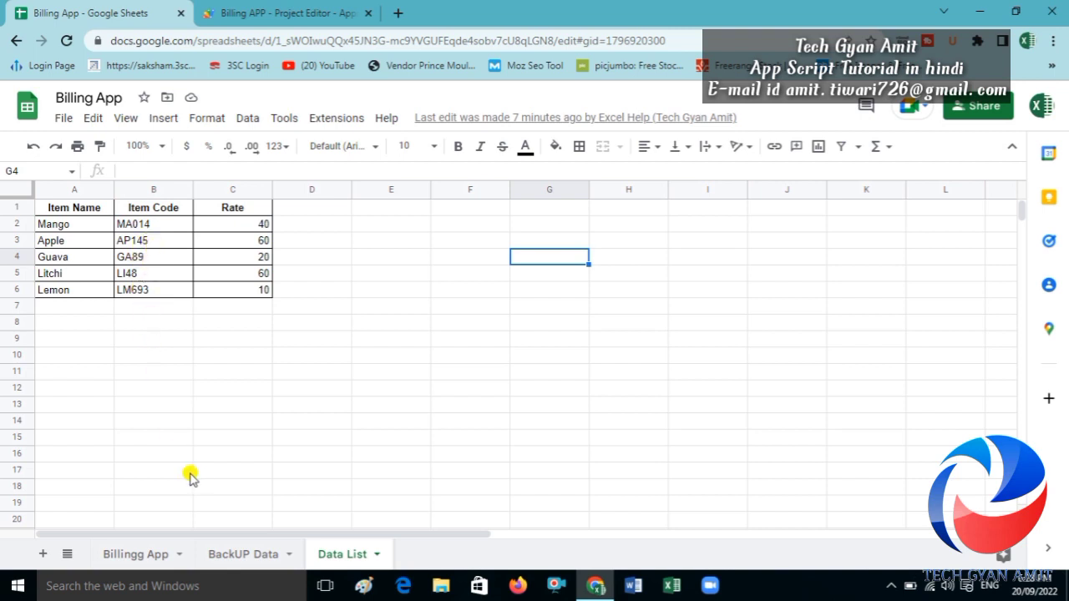
- Clear the GA89 code from C7 on the Billingg App sheet, leaving only LI48
click(144, 558)
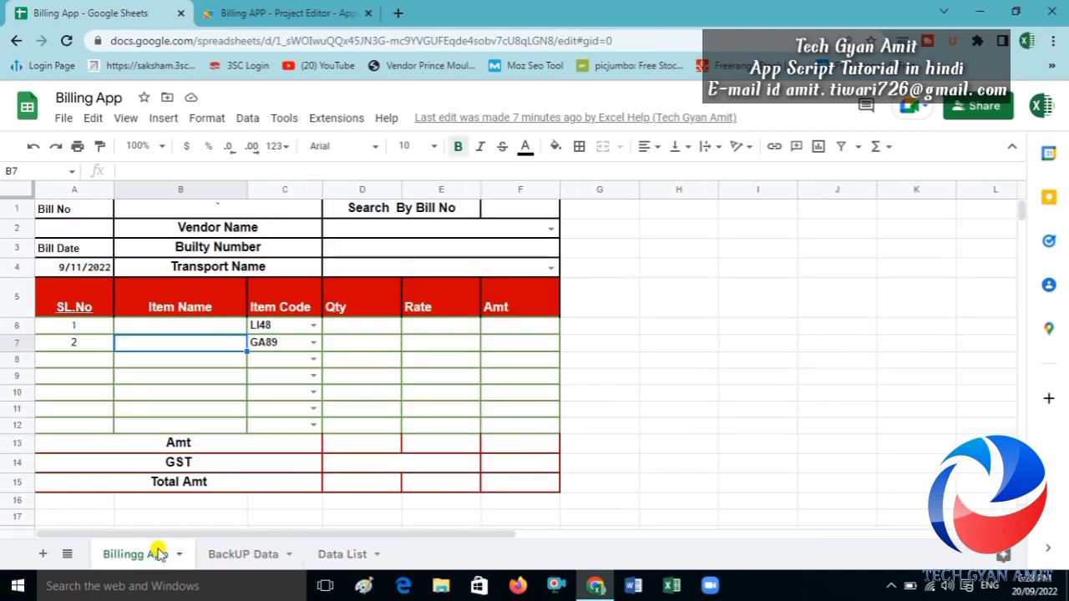
click(282, 332)
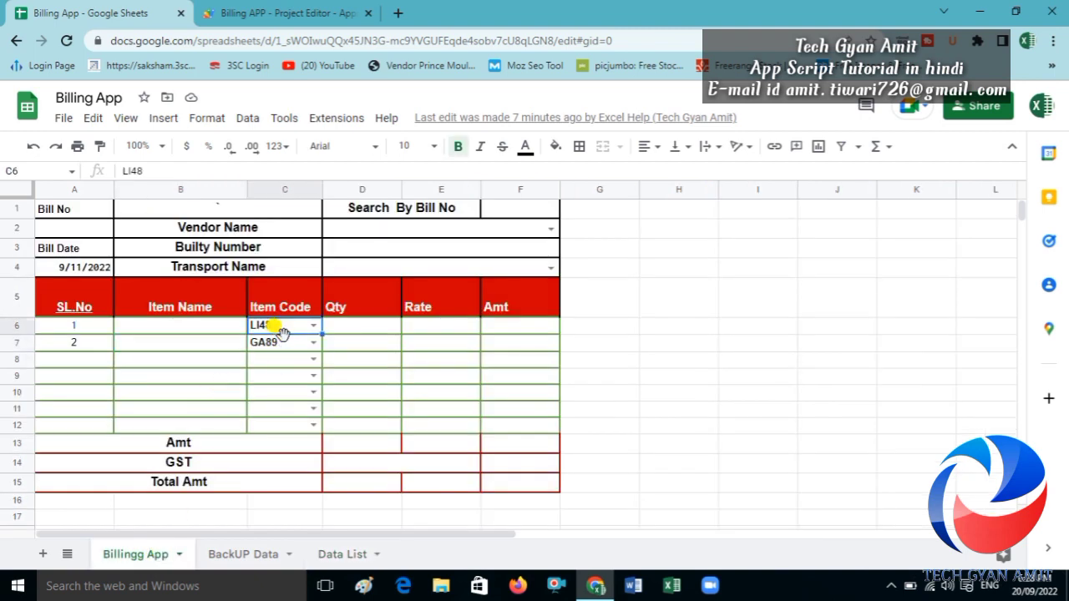
click(288, 345)
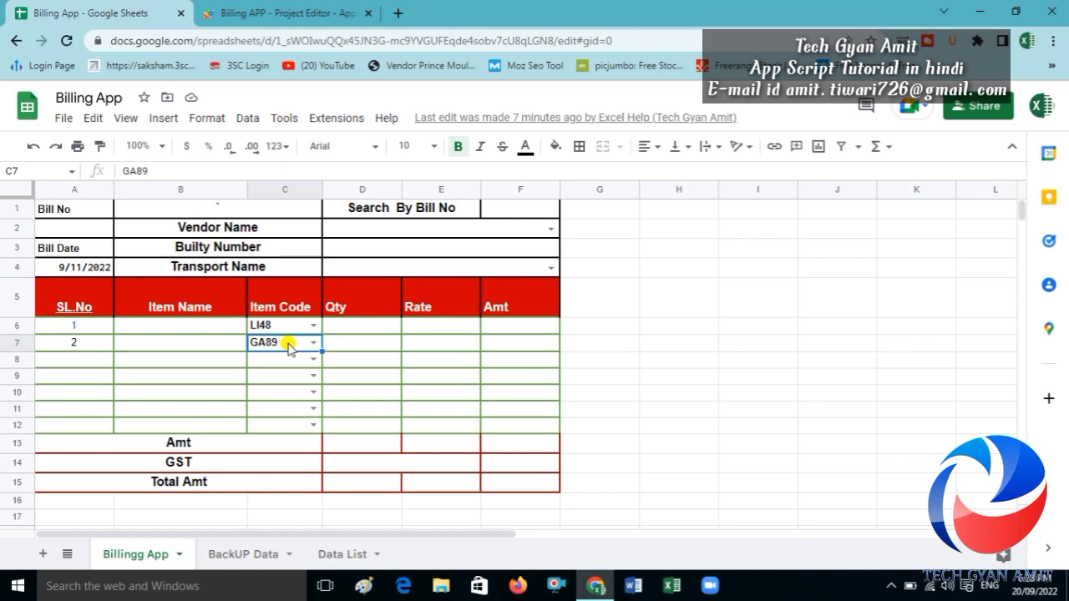
key(Delete)
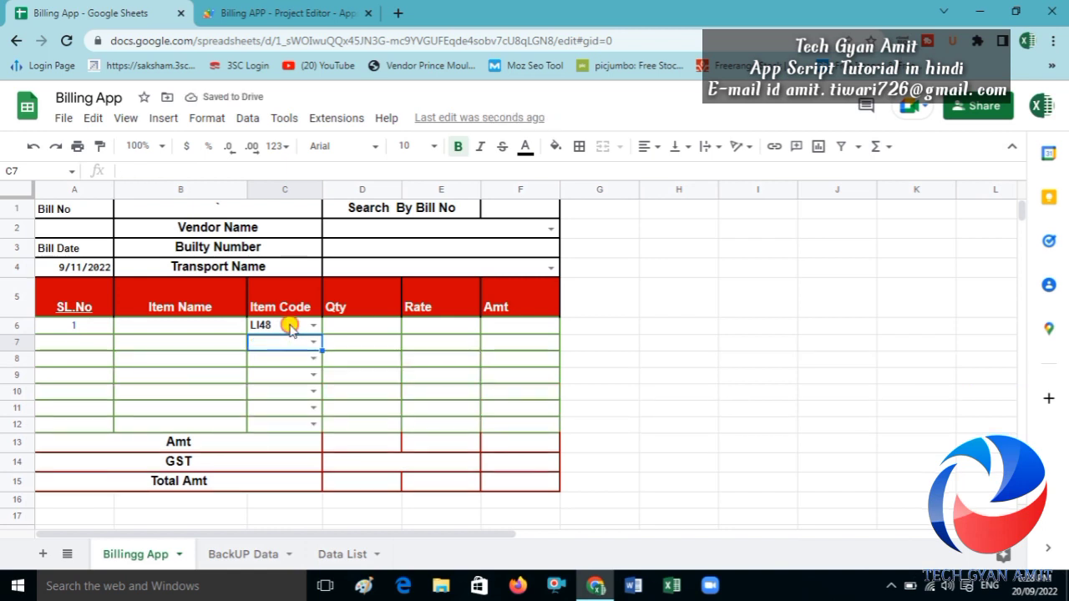
click(290, 327)
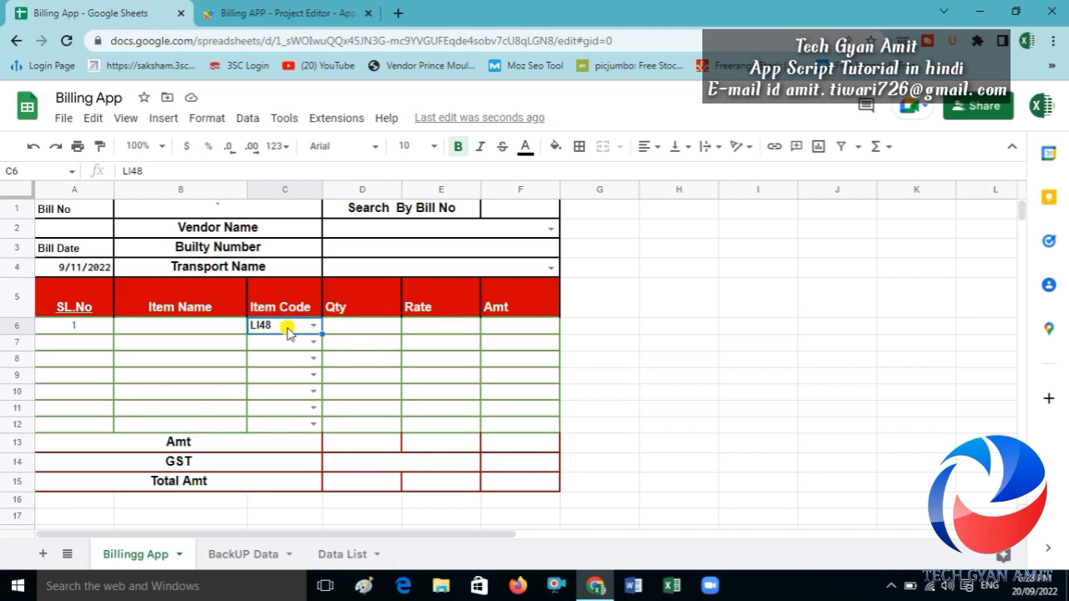
click(330, 554)
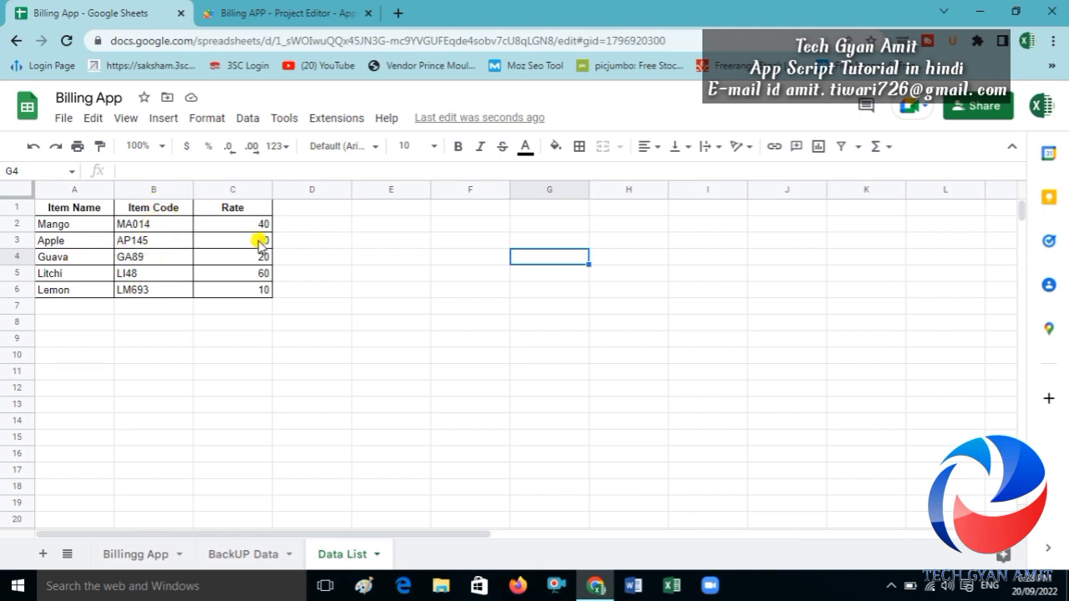
- Delete the Logger.log(dataRange) line from getSheetValue
click(291, 13)
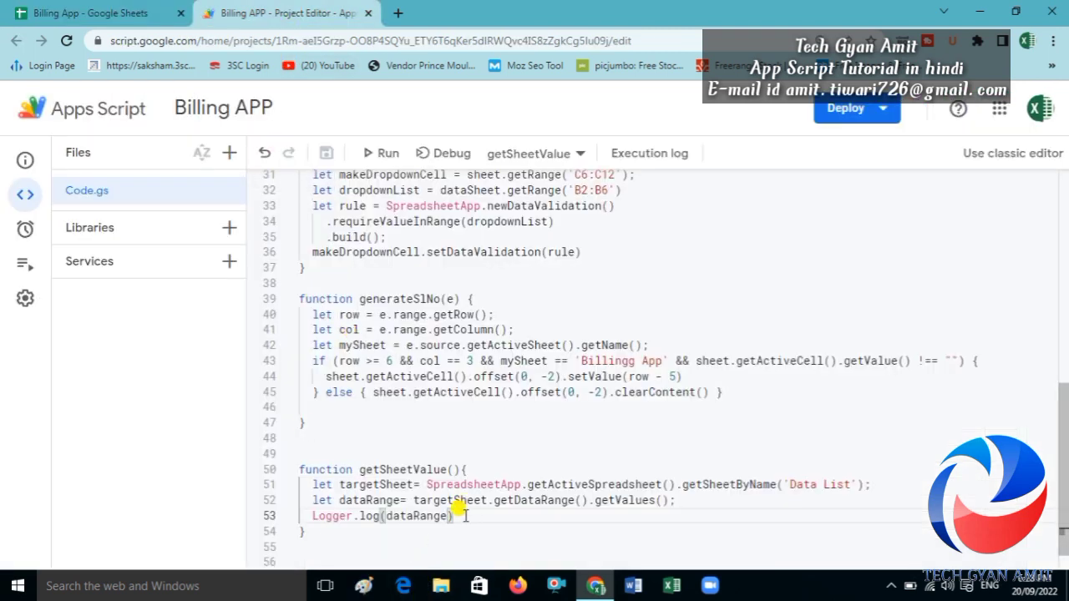
key(BackSpace)
key(BackSpace)
key(BackSpace)
key(BackSpace)
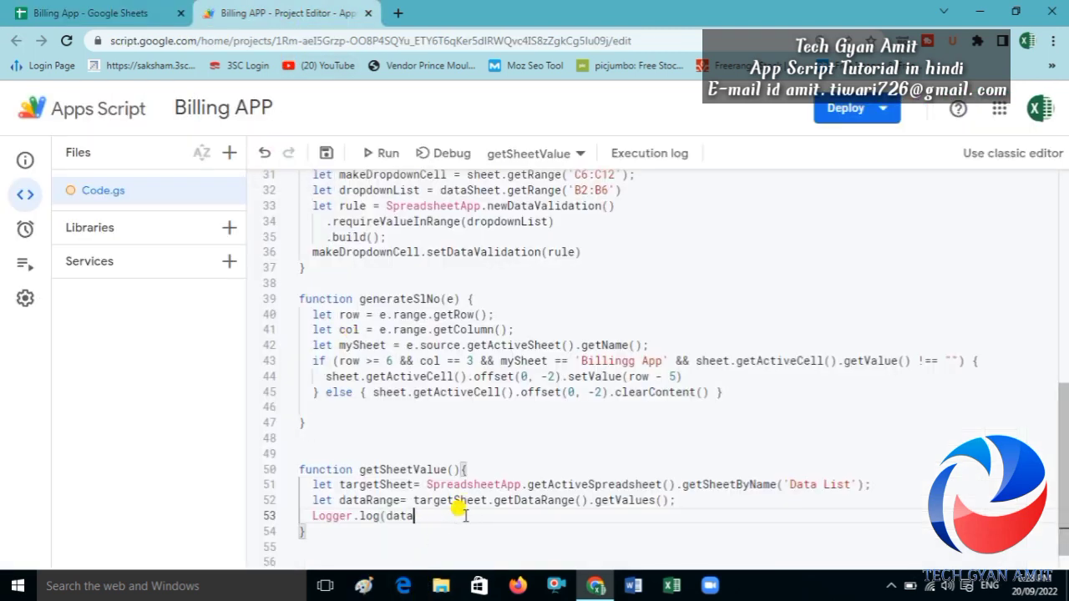
key(BackSpace)
key(BackSpace)
key(BackSpace)
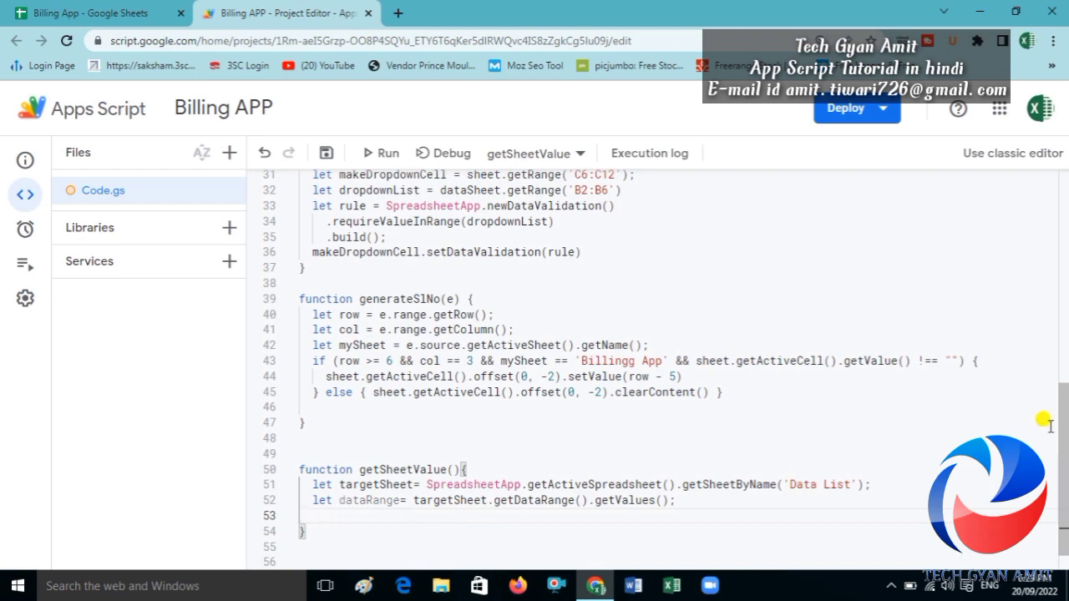
drag(1062, 430, 1063, 217)
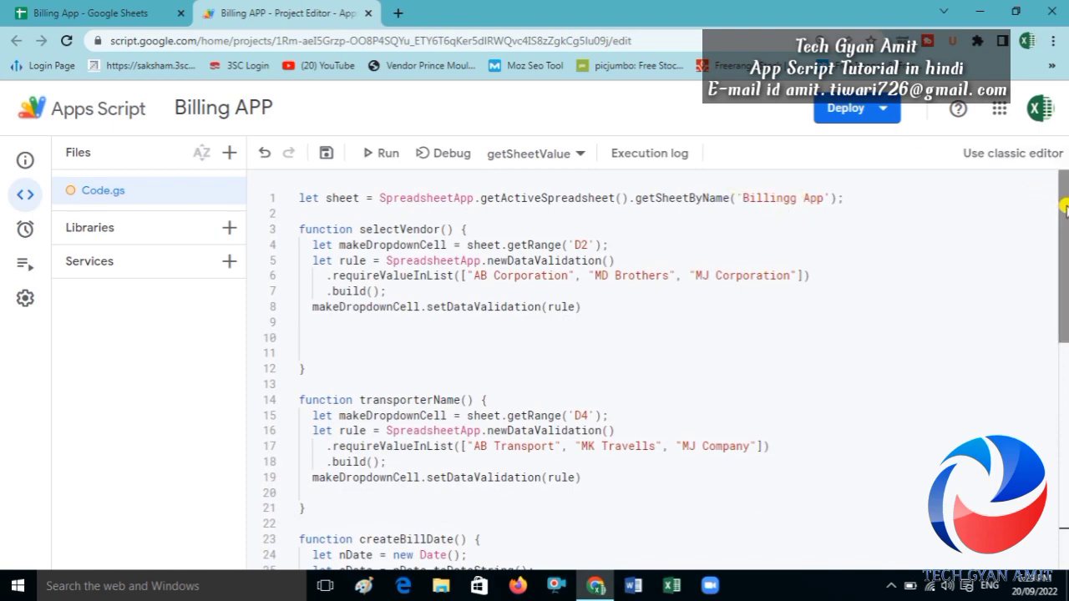
drag(1066, 208, 1066, 430)
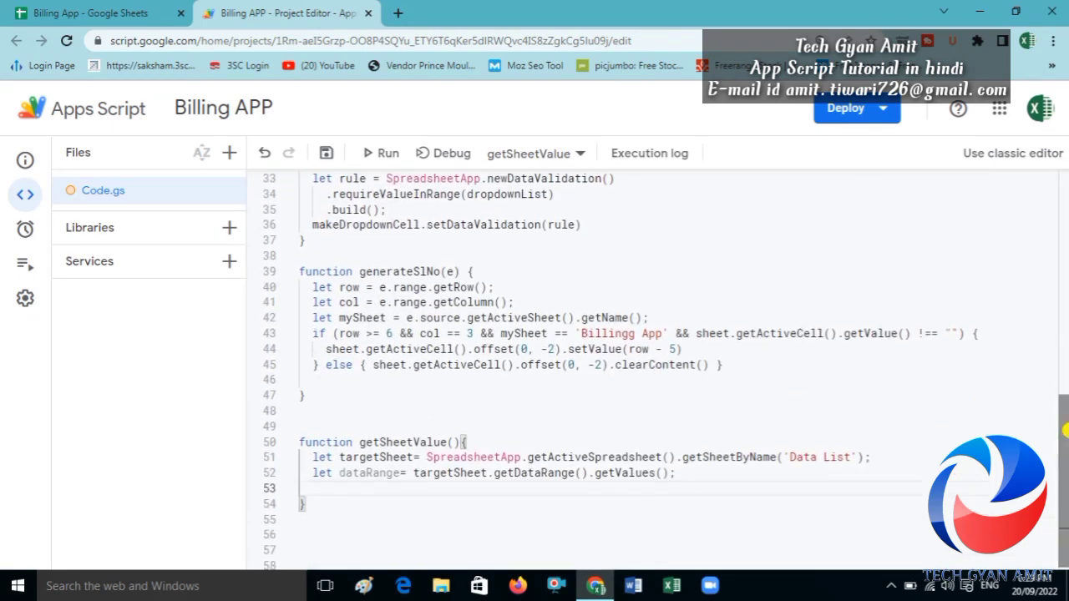
- Write line 53 as let lookupValue =sheet.getActiveCell().getValue(); using autocomplete
text(shee)
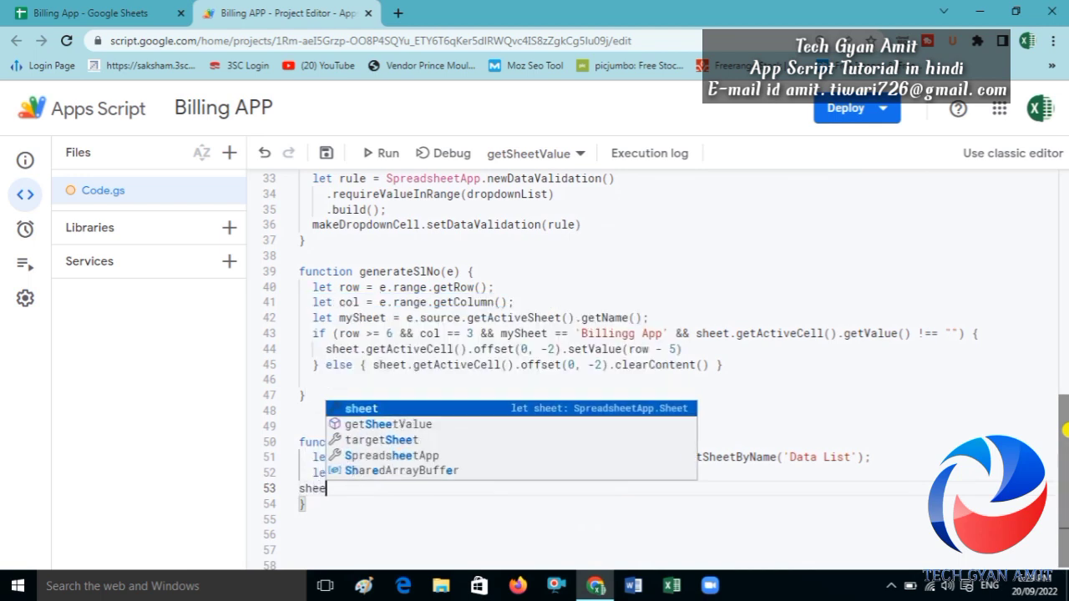
text(t.)
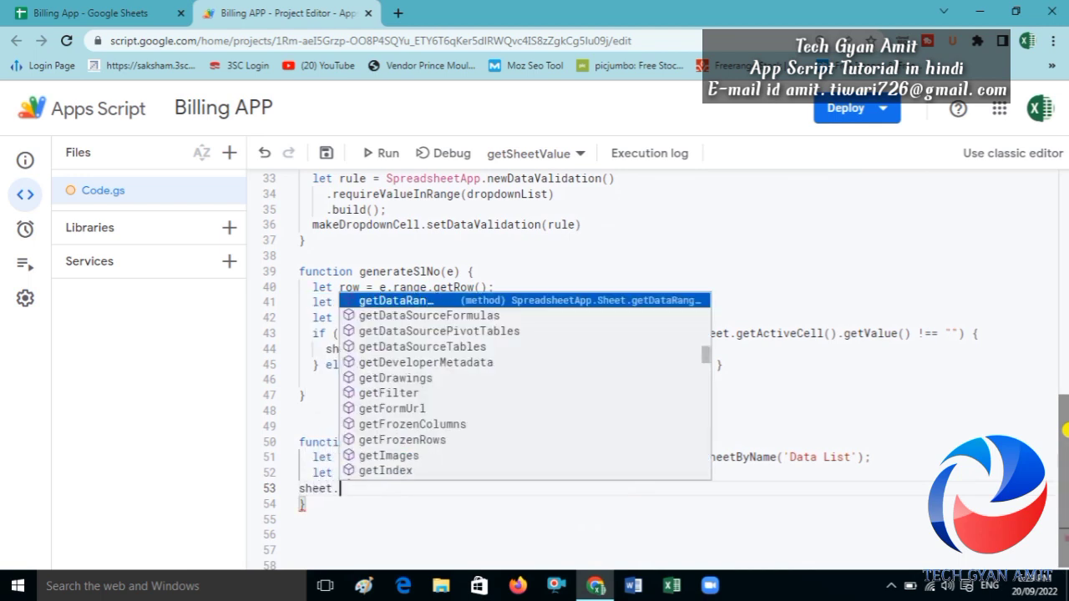
text(get)
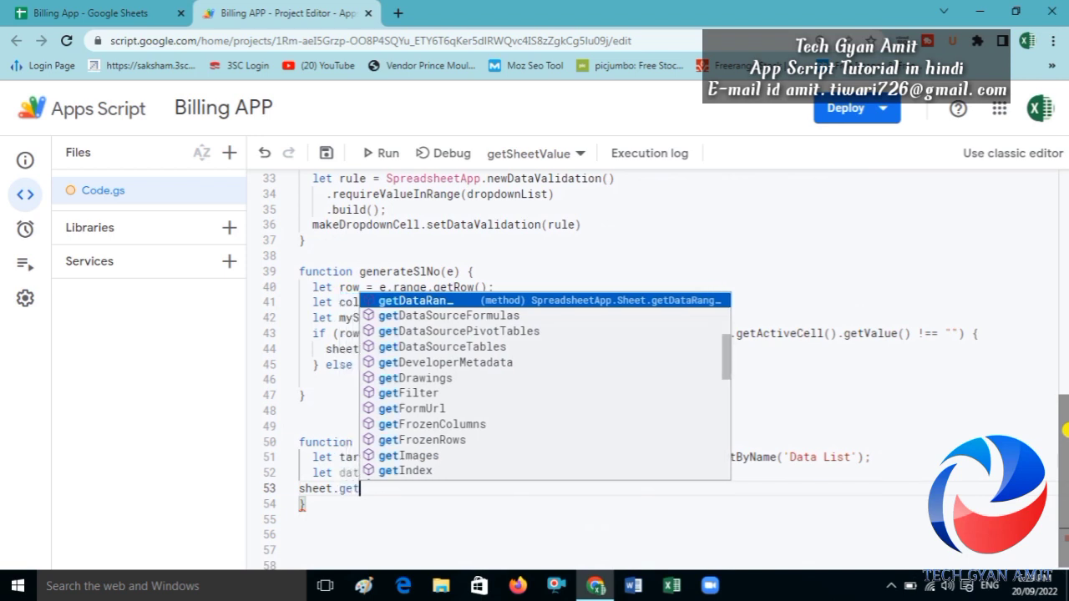
text(Ct)
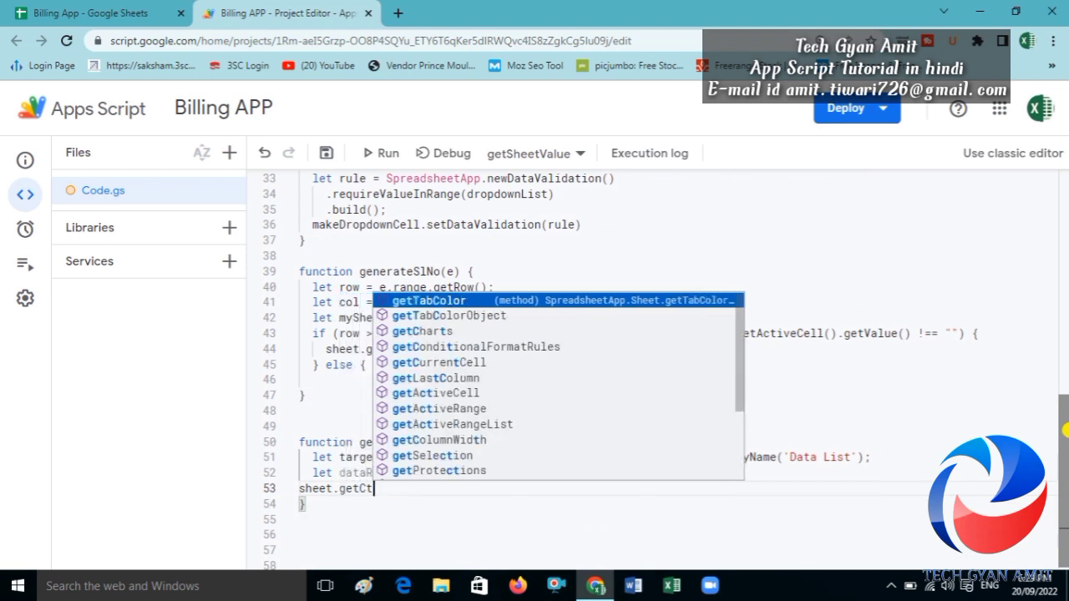
key(Down)
key(Down)
key(Down)
key(Down)
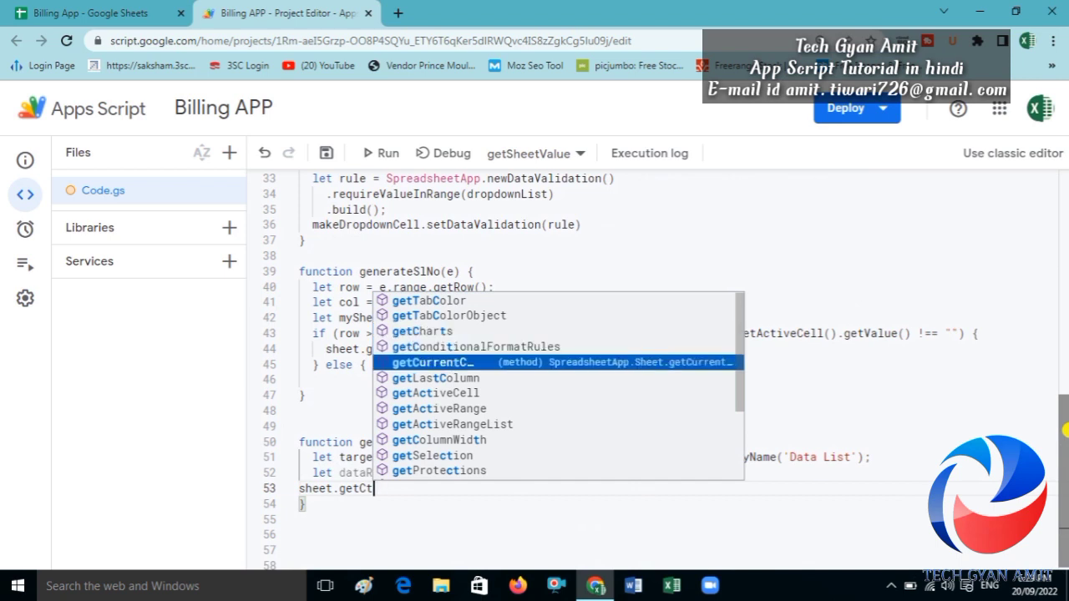
key(Down)
key(Down)
key(Return)
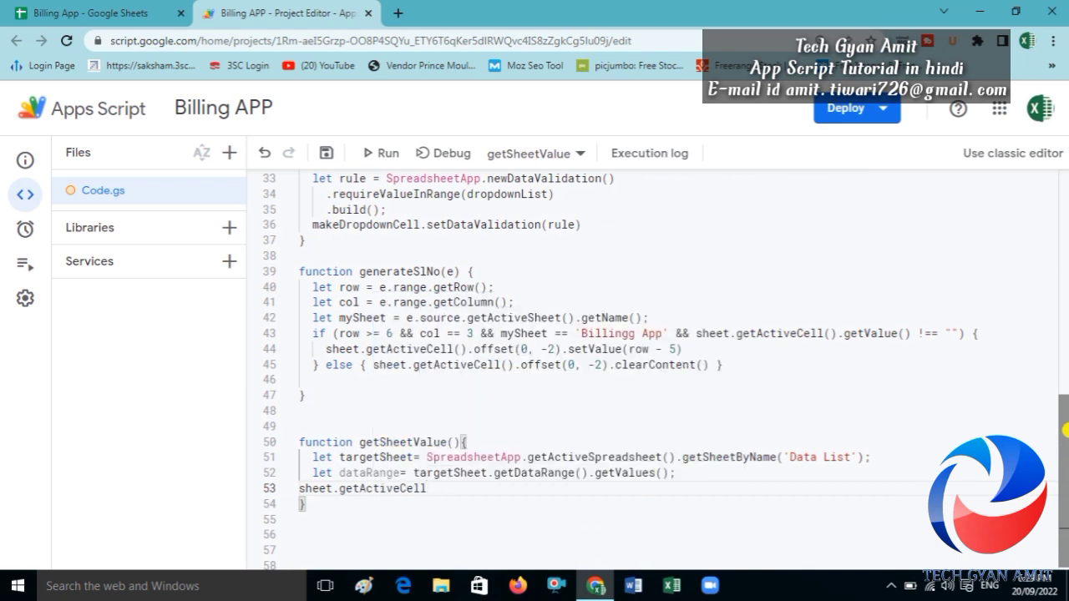
text(())
text(.get)
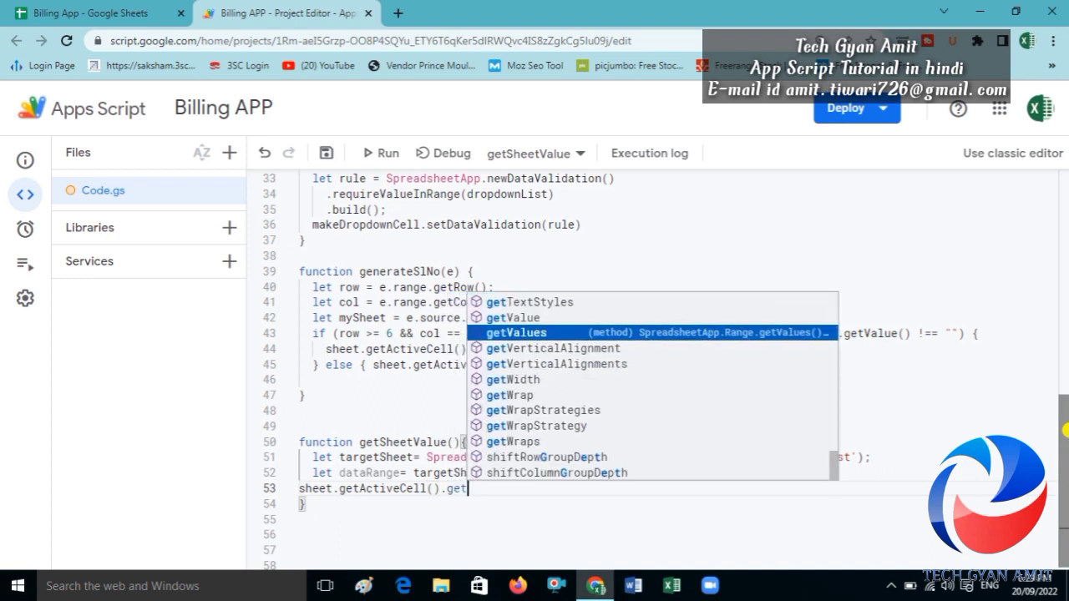
text(Va)
key(Up)
key(Return)
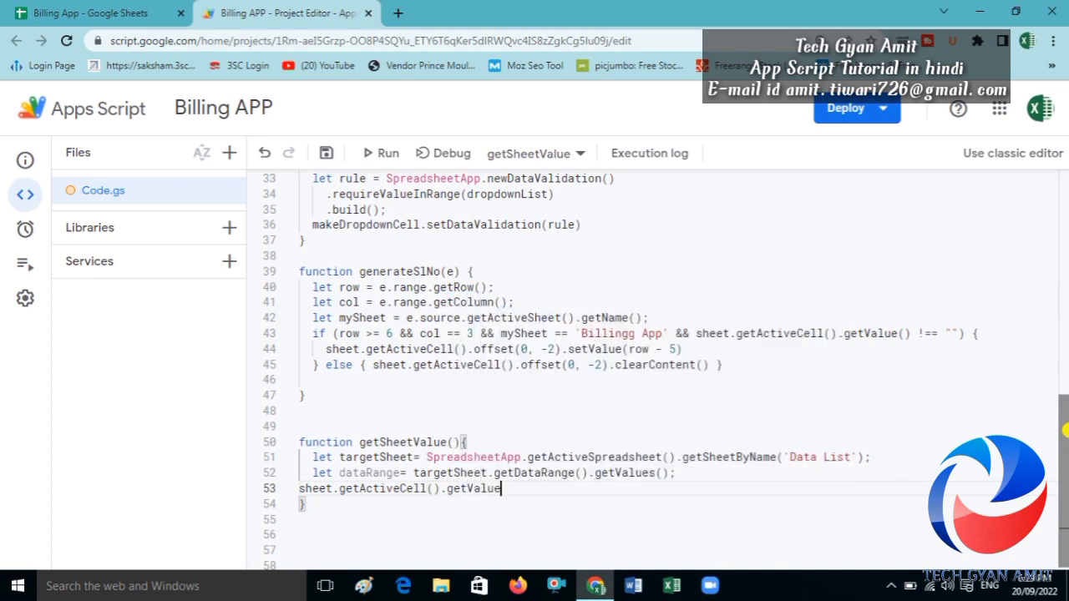
text(())
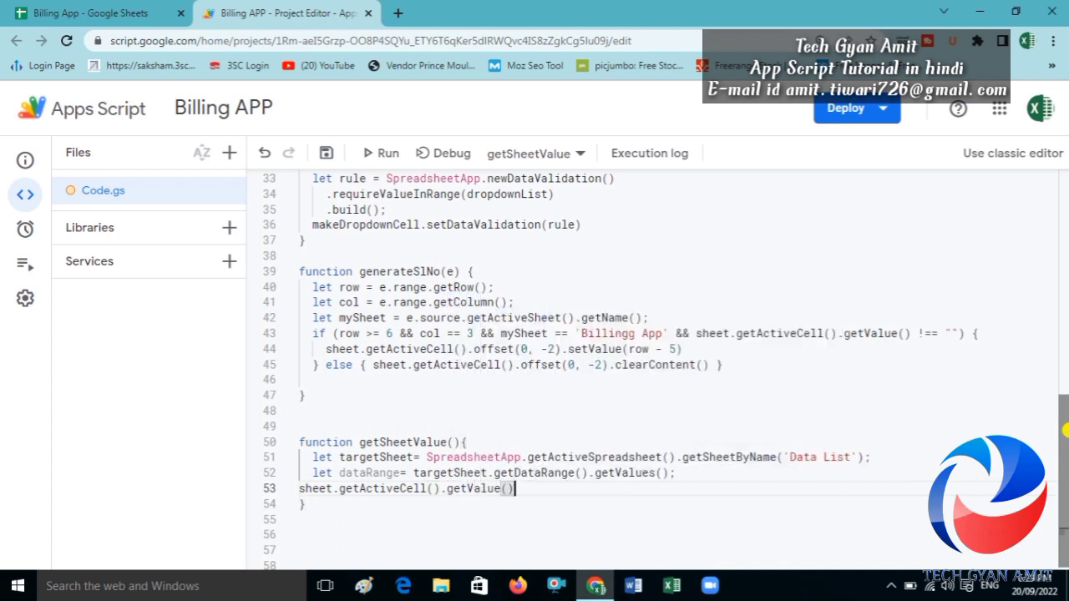
text(;)
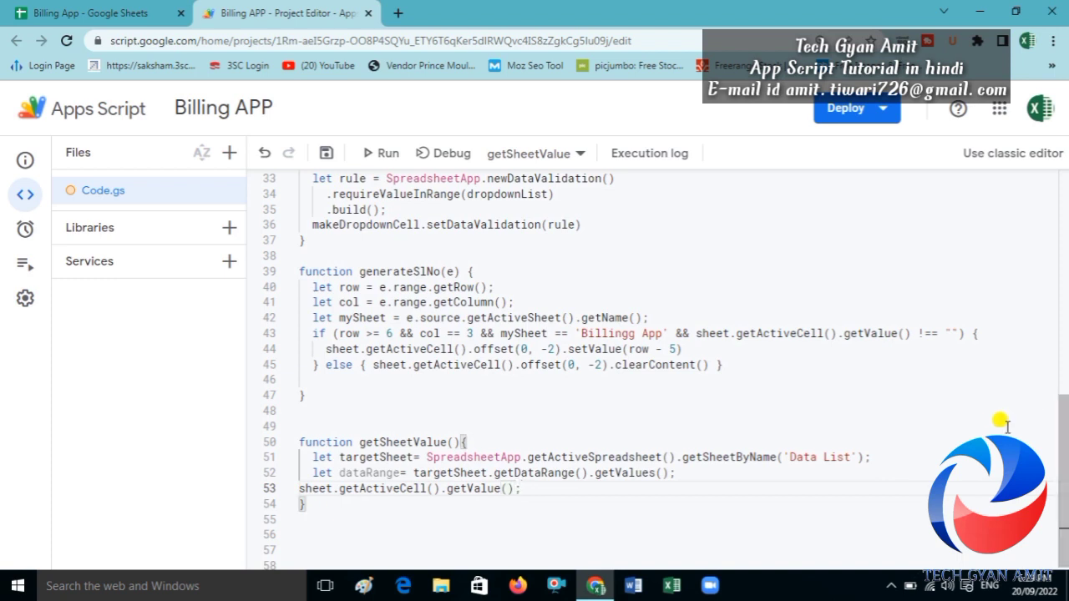
click(300, 489)
text(le)
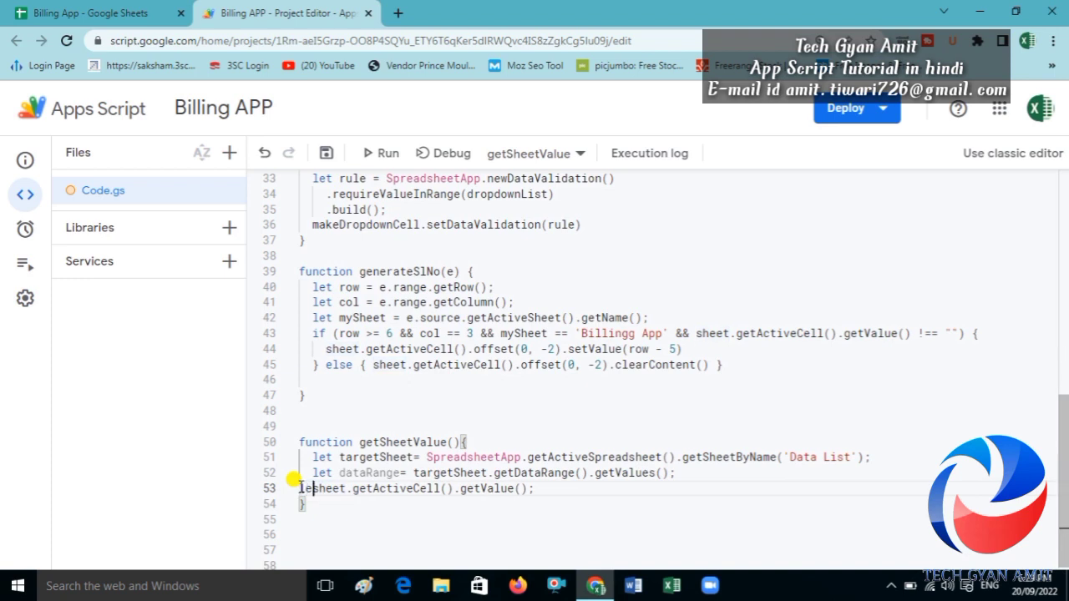
text(t look)
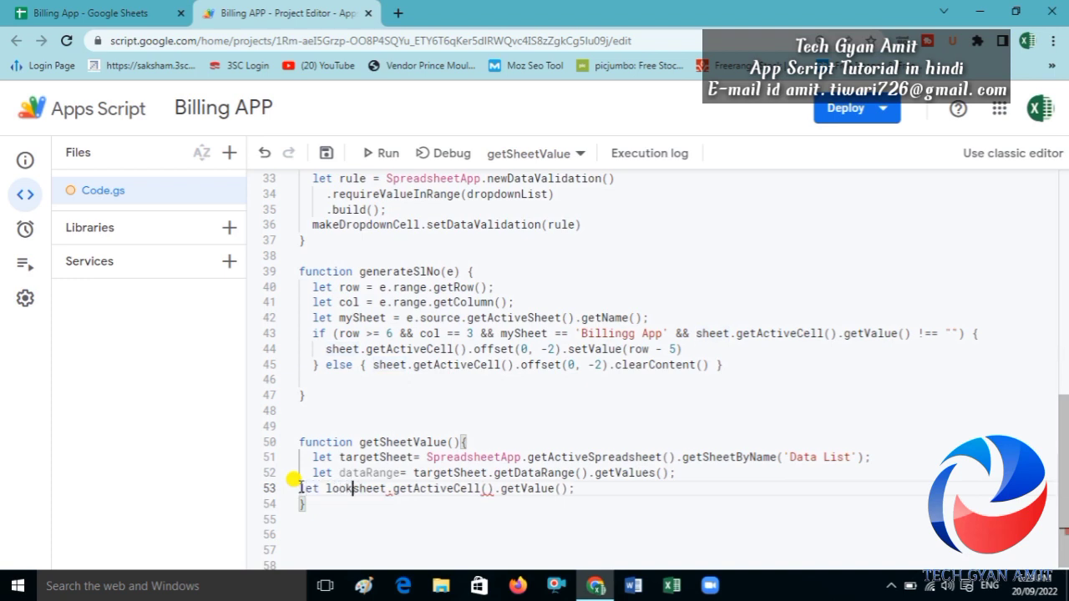
text(upValu)
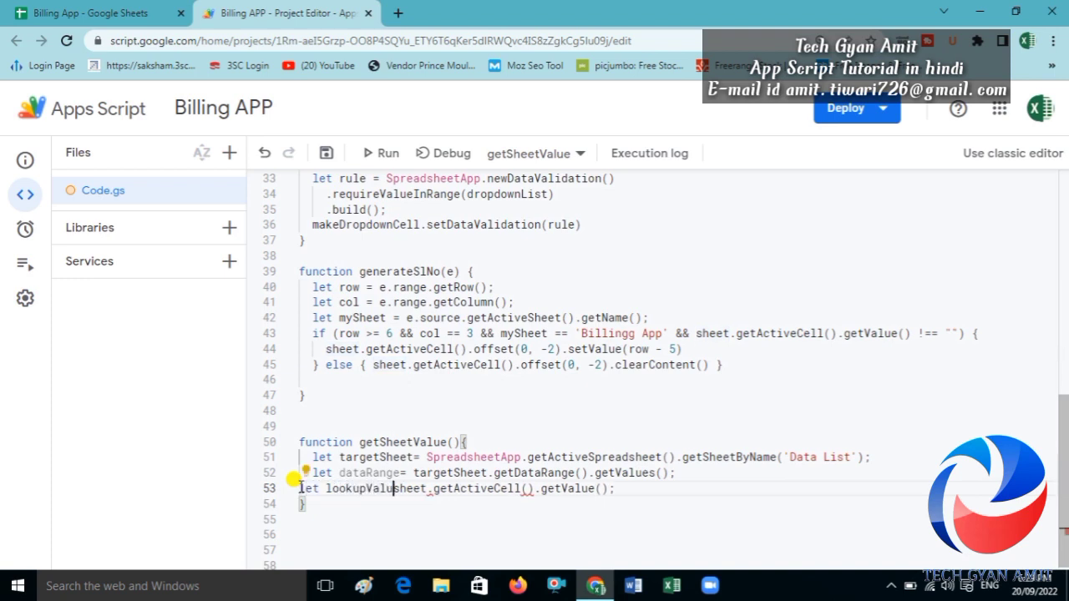
text(e =)
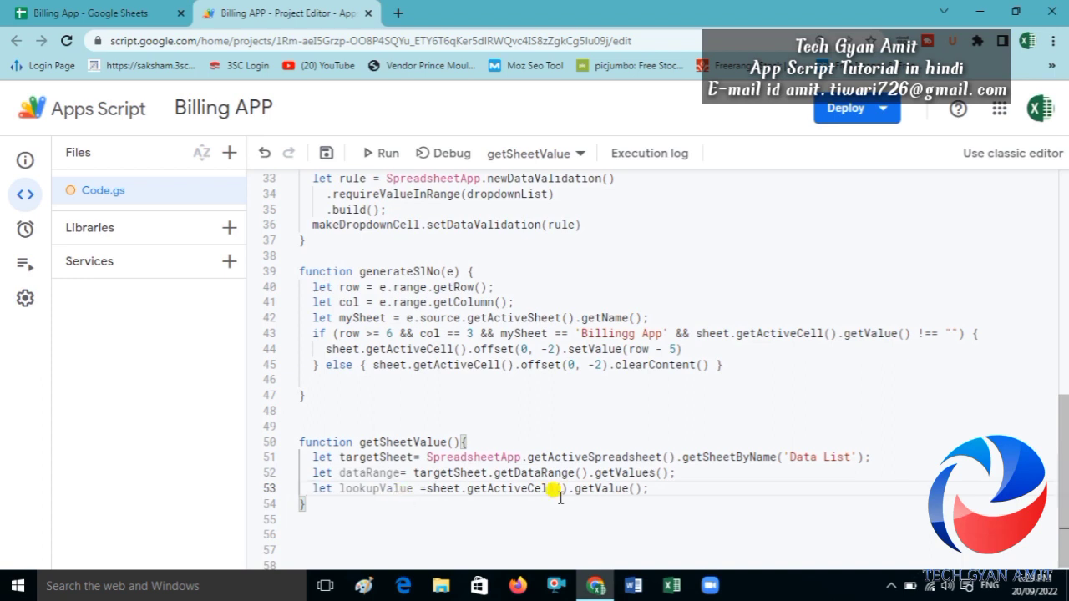
click(653, 489)
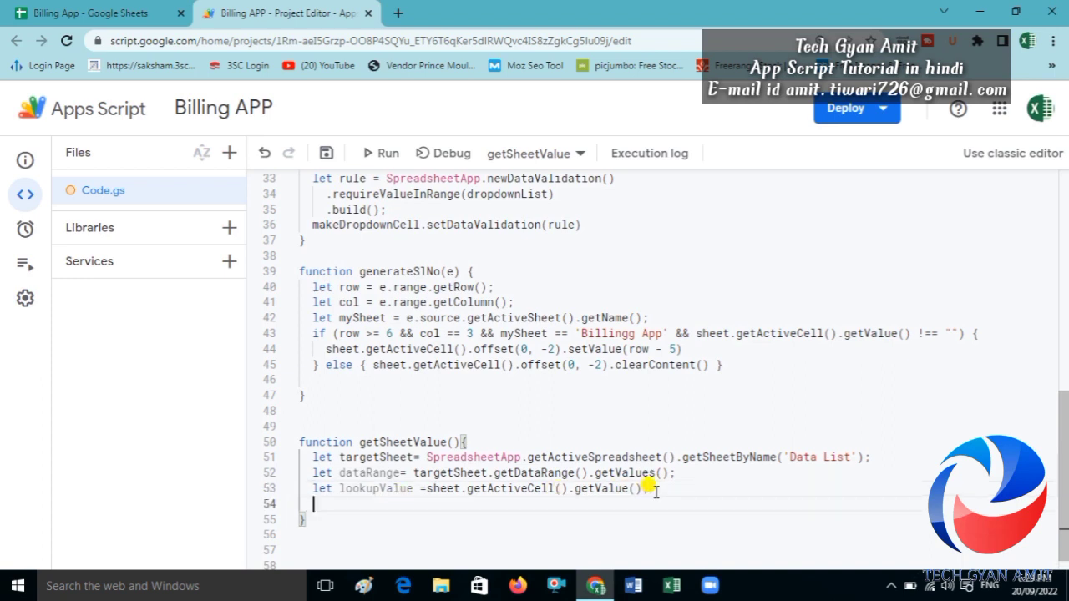
- Pick MA014 as the first item code in C6 of the Billingg App sheet
click(42, 8)
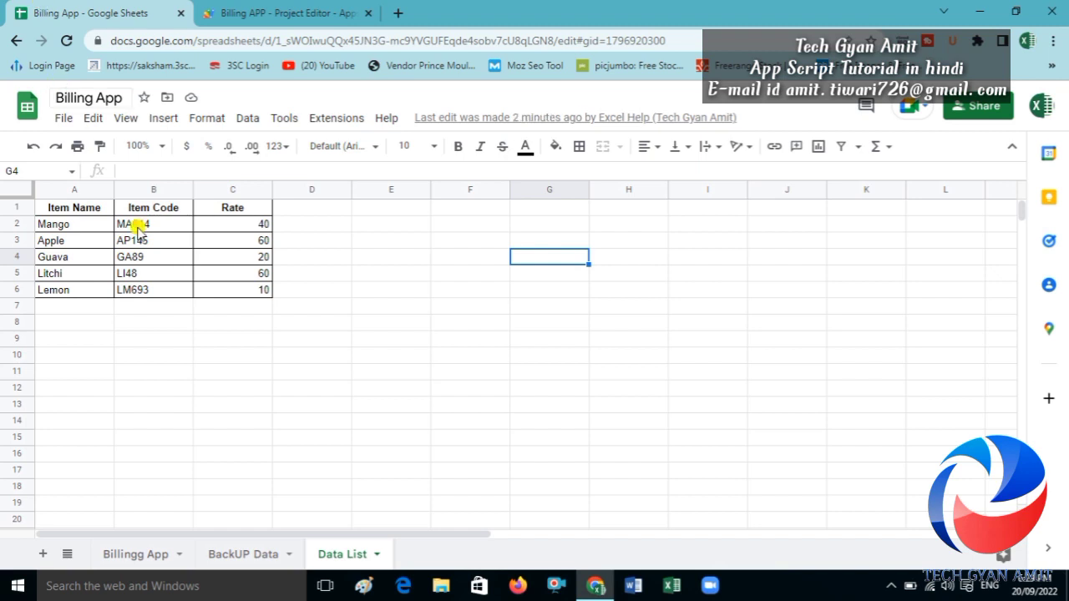
click(134, 555)
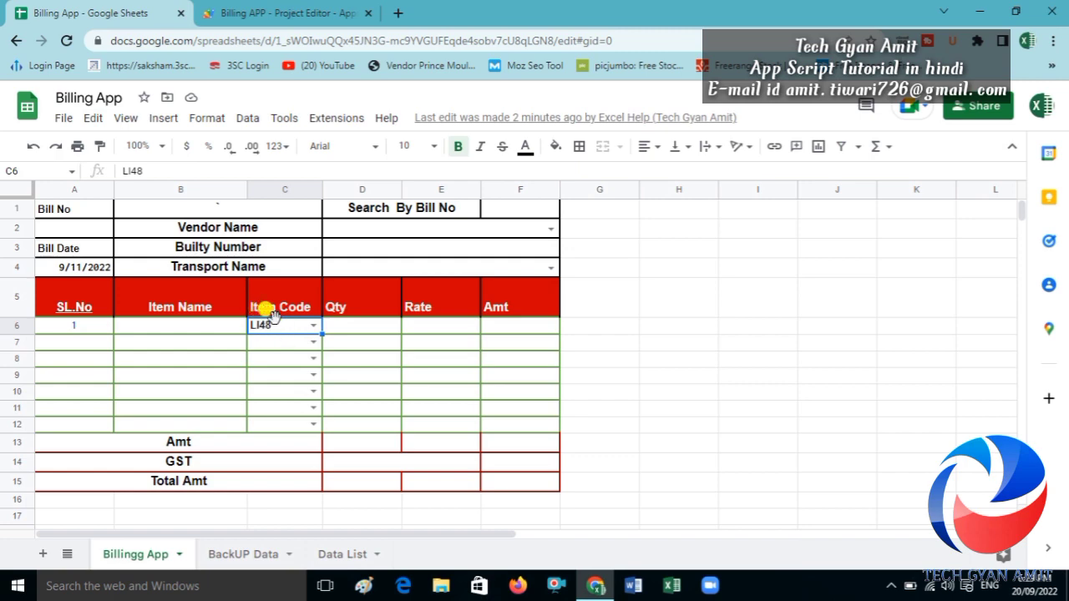
click(313, 331)
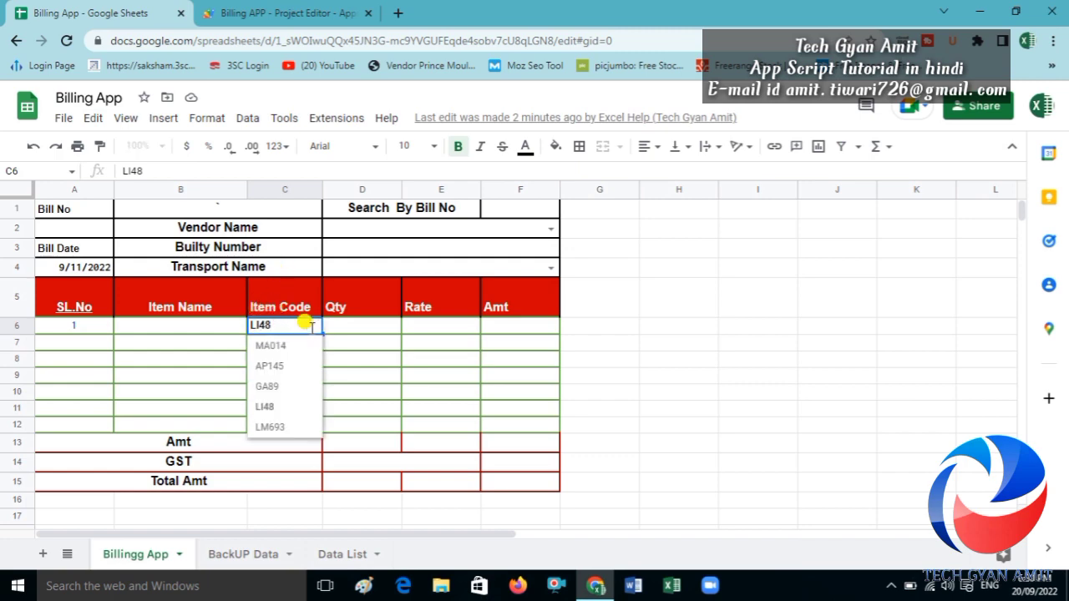
click(276, 349)
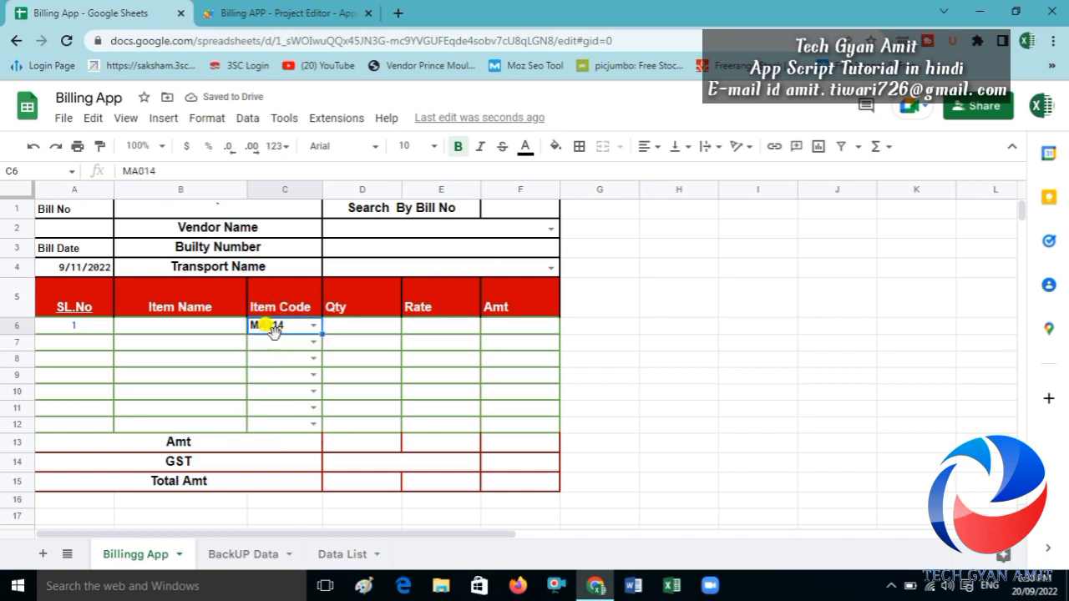
click(282, 11)
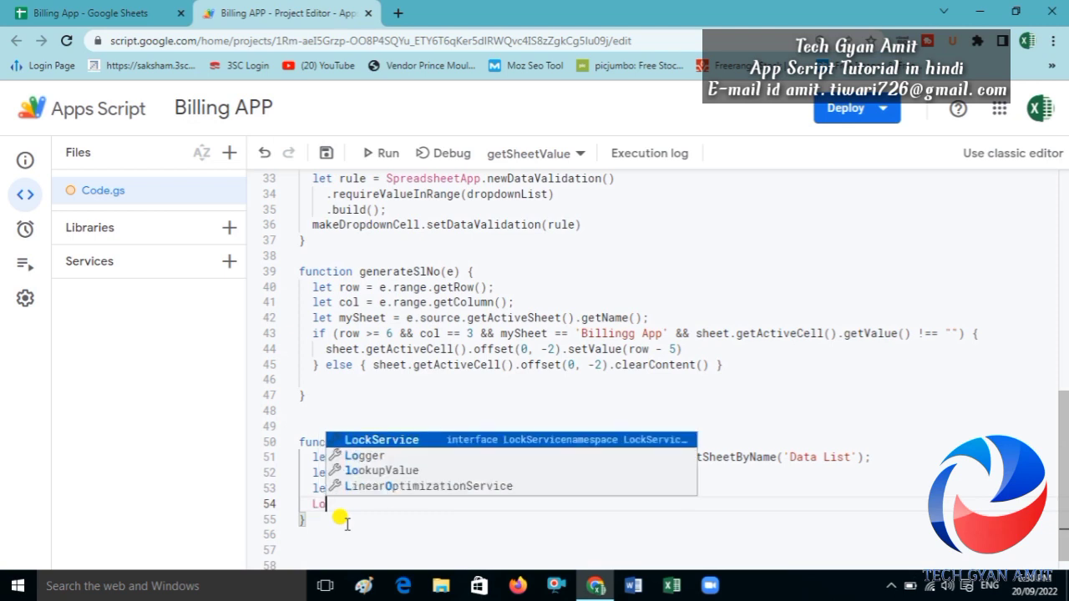
- Add Logger.log(lookupValue) on line 54, then save and run getSheetValue to log MA014
text(ogger)
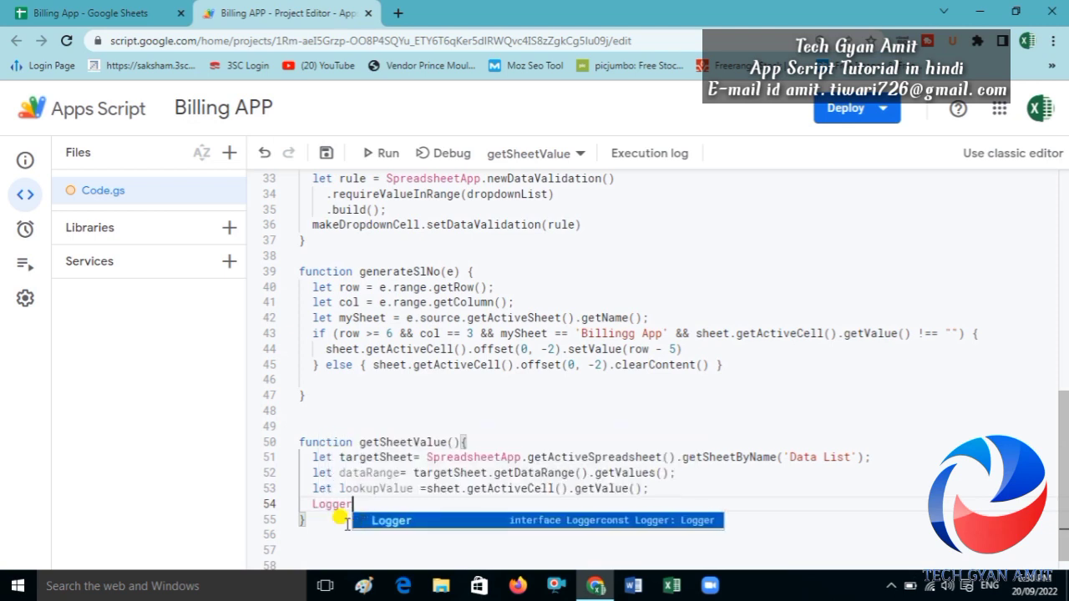
text(.log()
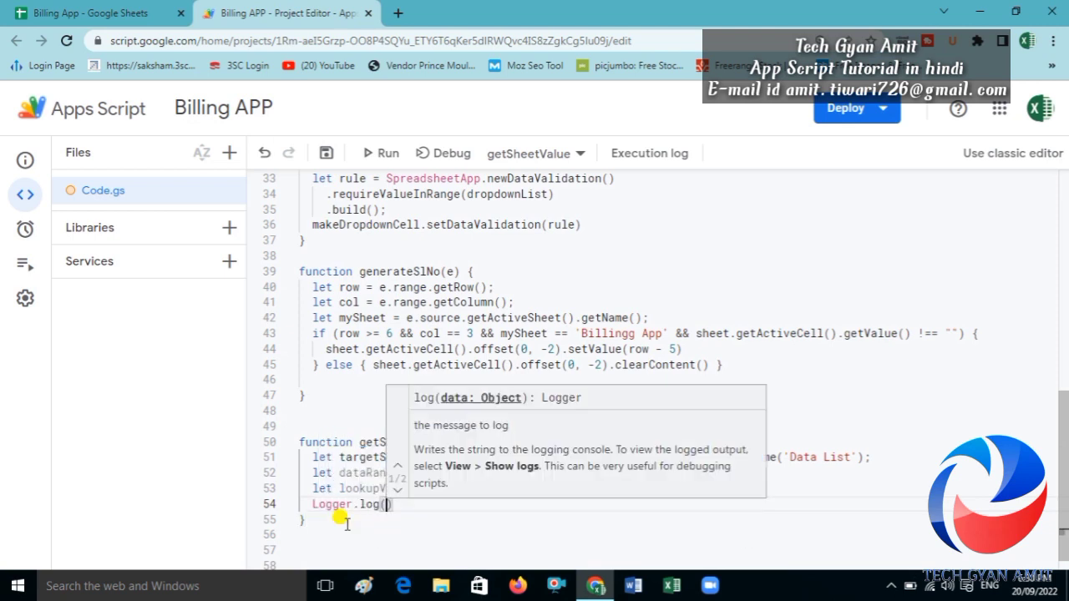
text(loo)
key(Return)
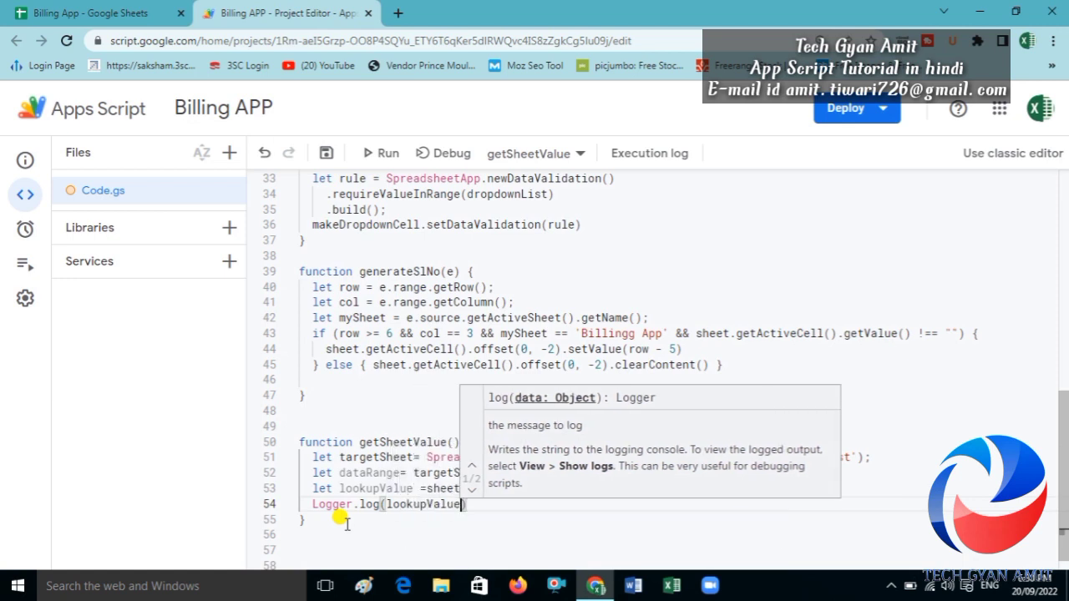
key(ctrl+s)
key(ctrl+r)
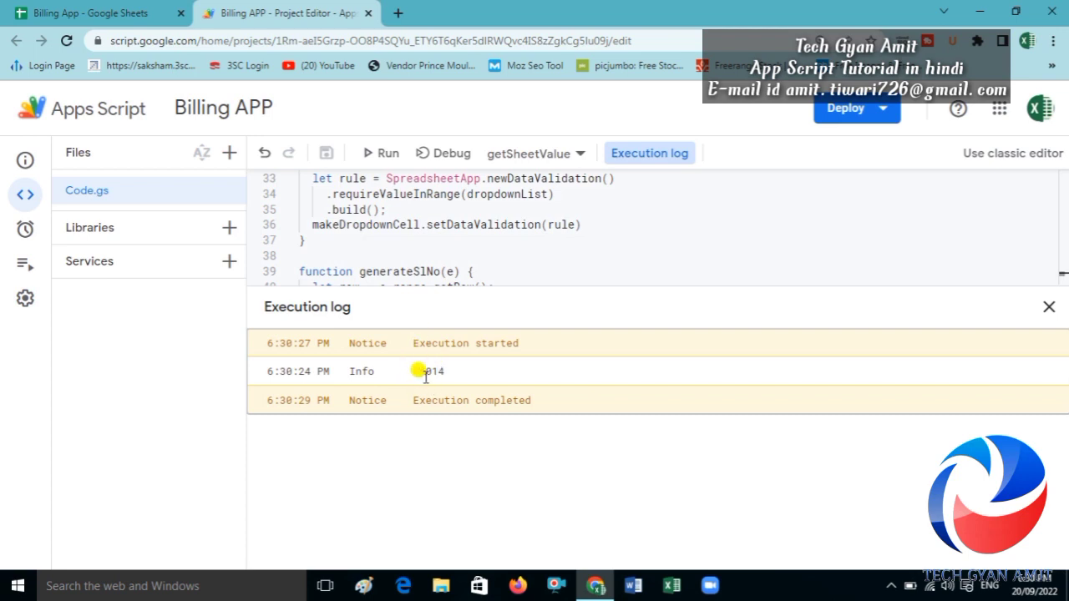
click(77, 13)
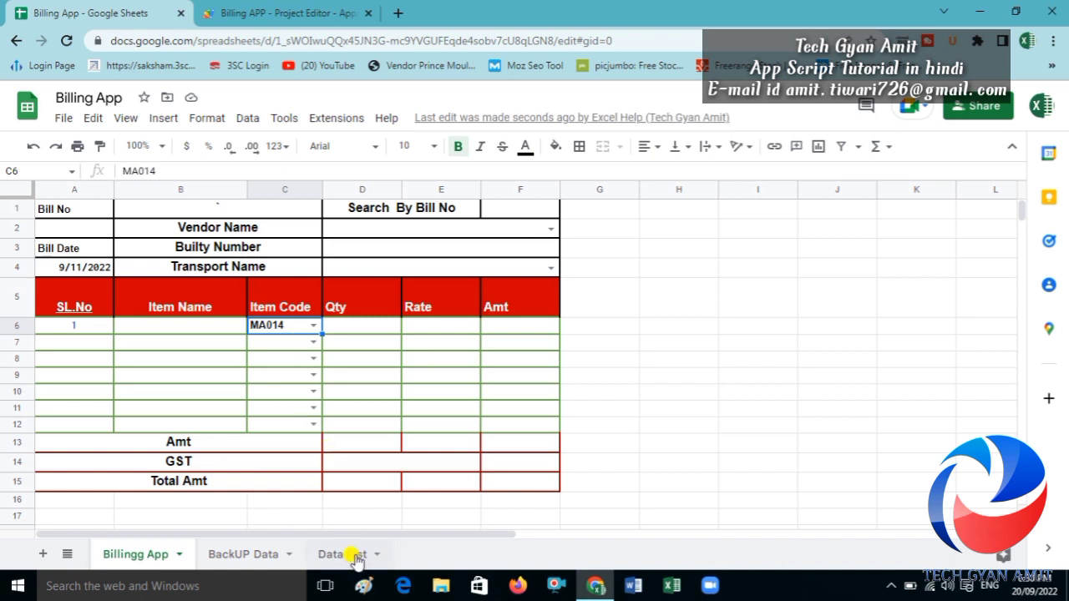
click(268, 8)
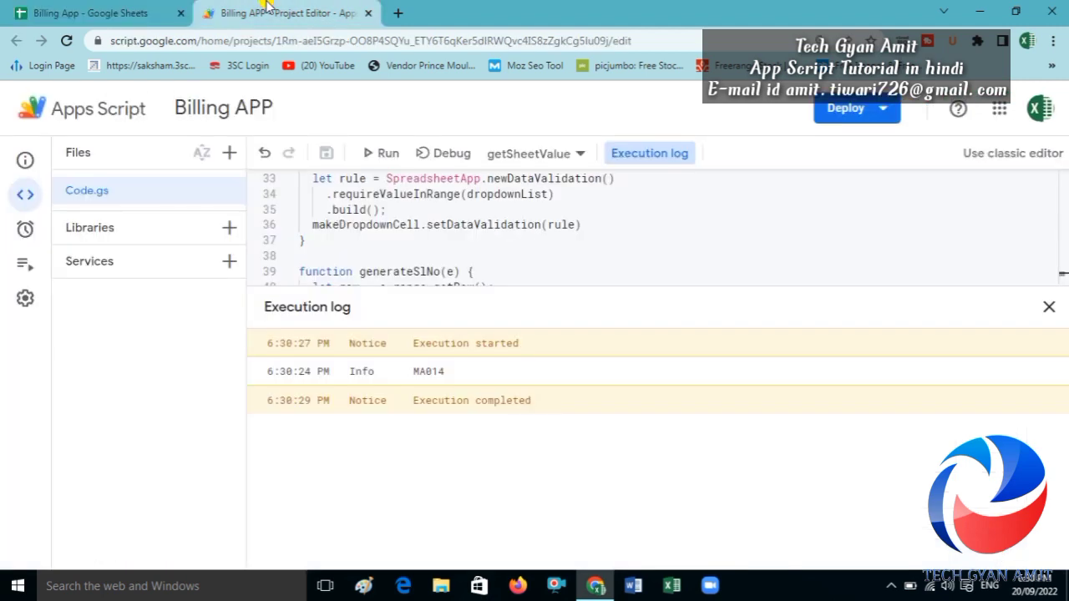
- Close the execution log and delete the Logger.log test line on line 54
click(1047, 307)
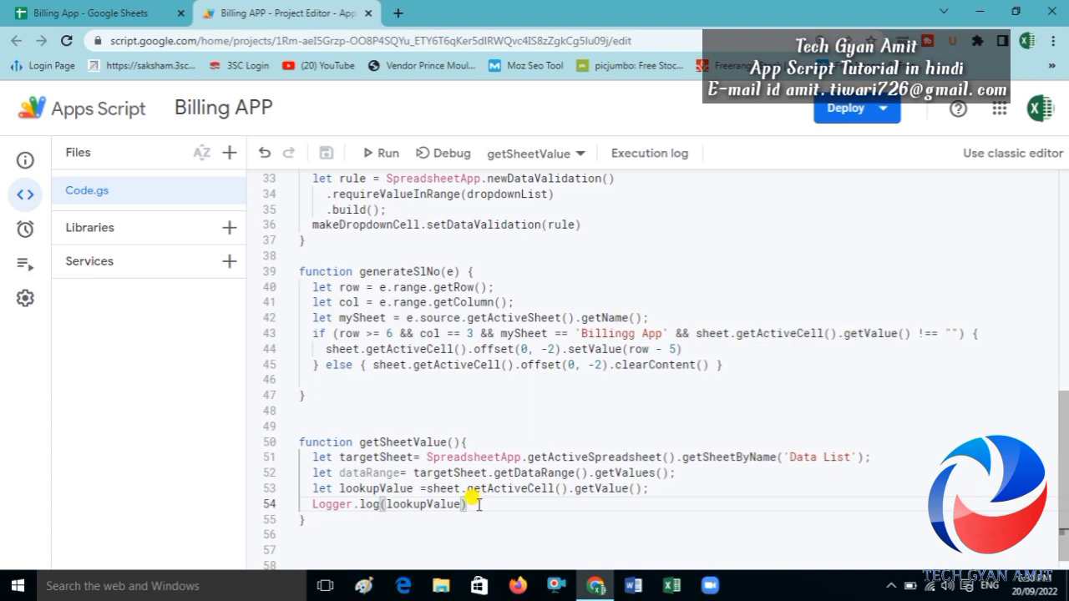
drag(480, 504, 312, 507)
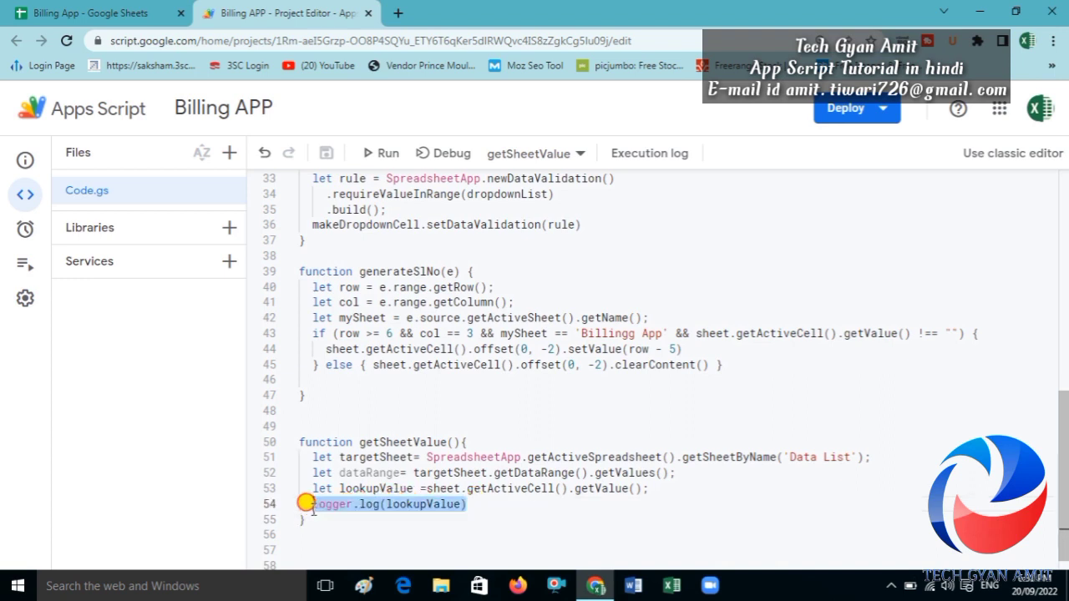
key(BackSpace)
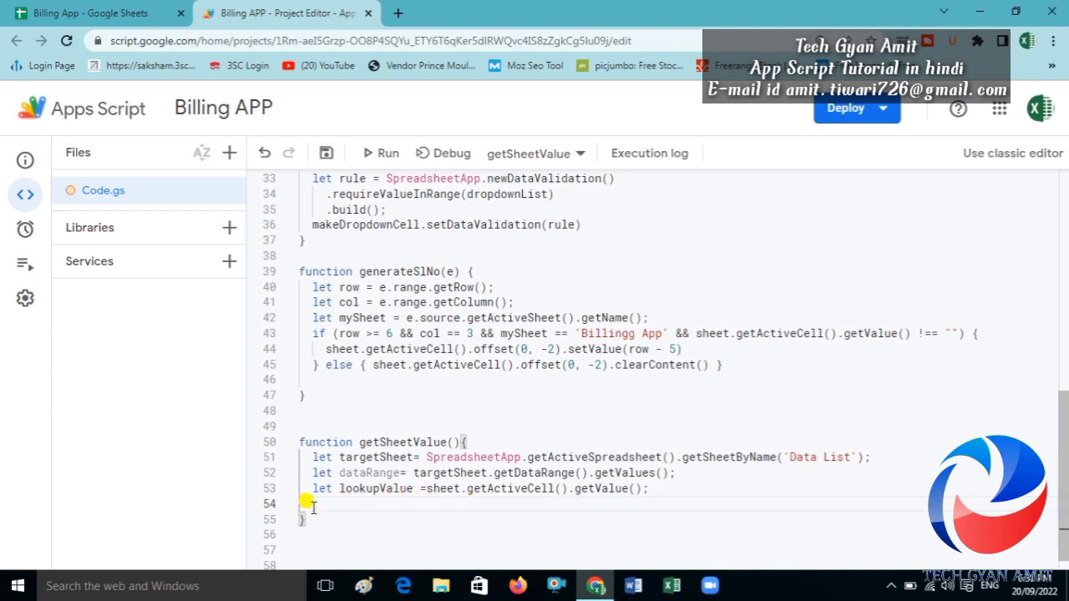
- Write dataRange.forEach(function(cellValue,i){ }) on line 54 with an empty callback body
text(da)
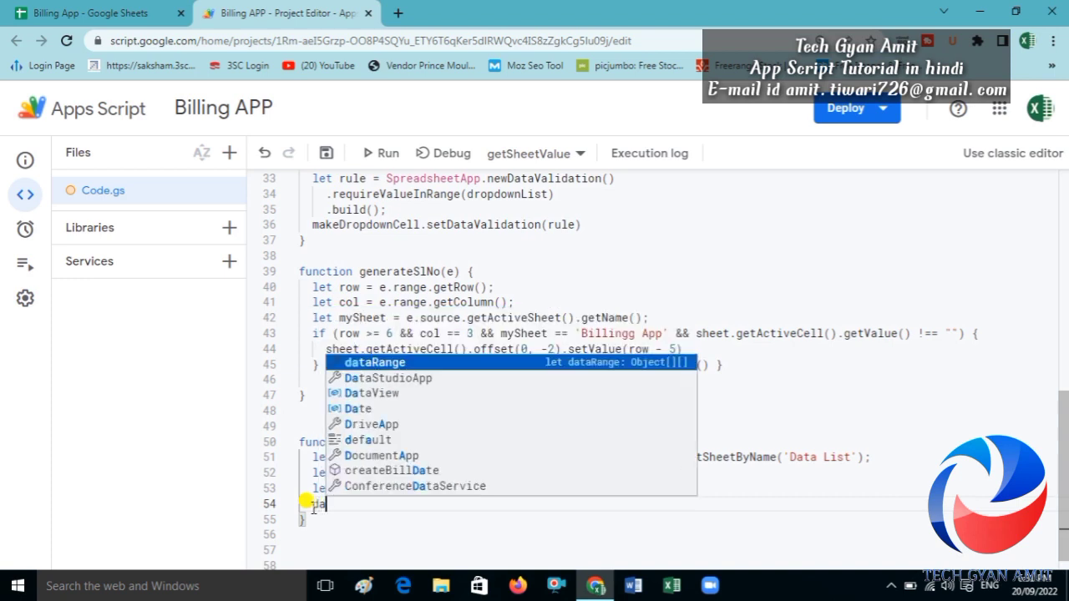
text(tar)
key(Return)
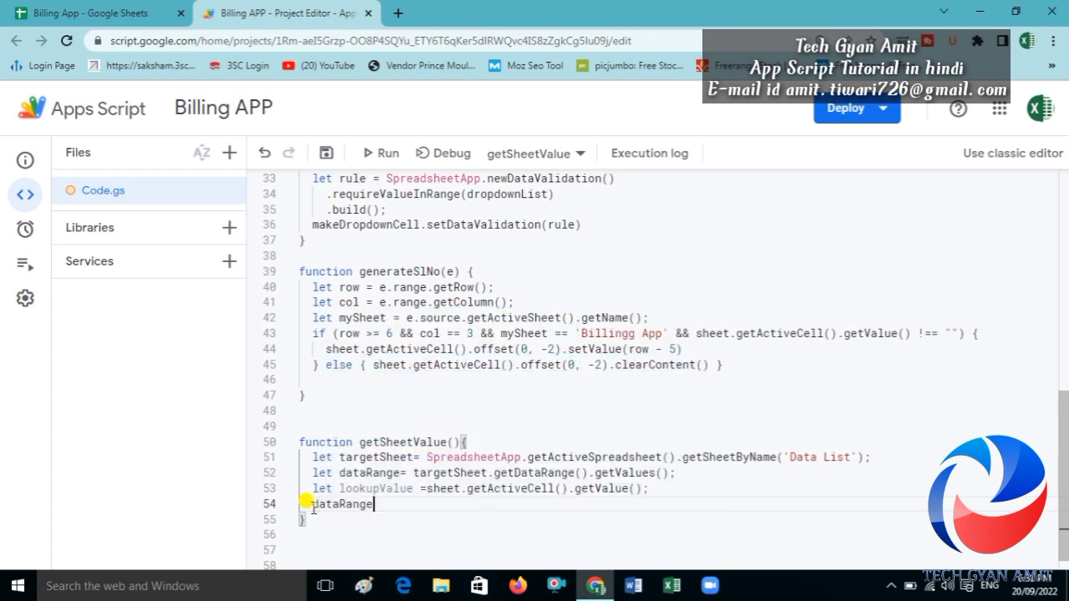
text(.for)
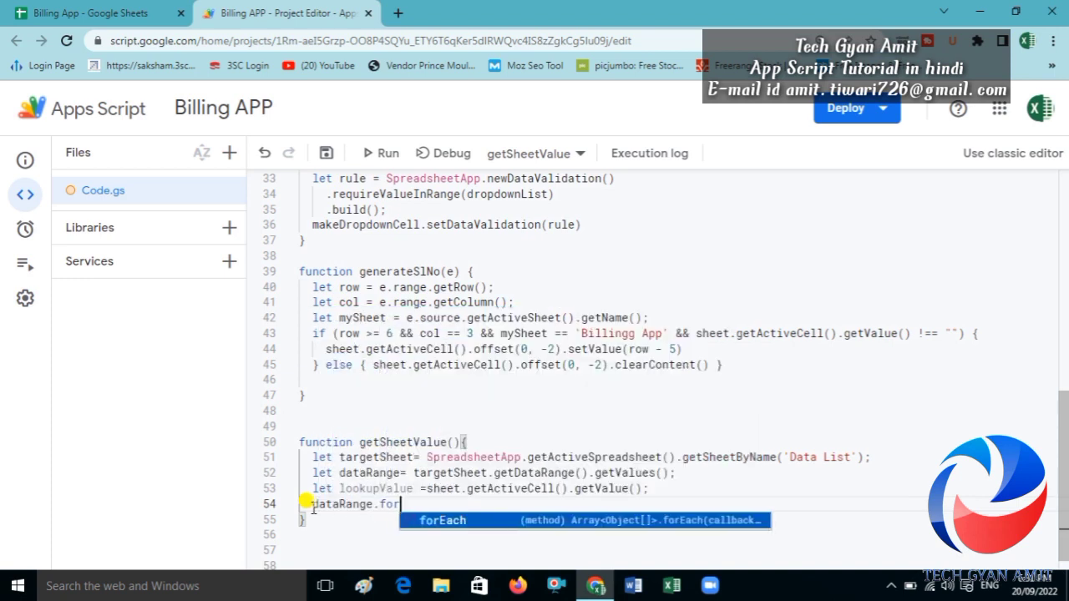
key(Return)
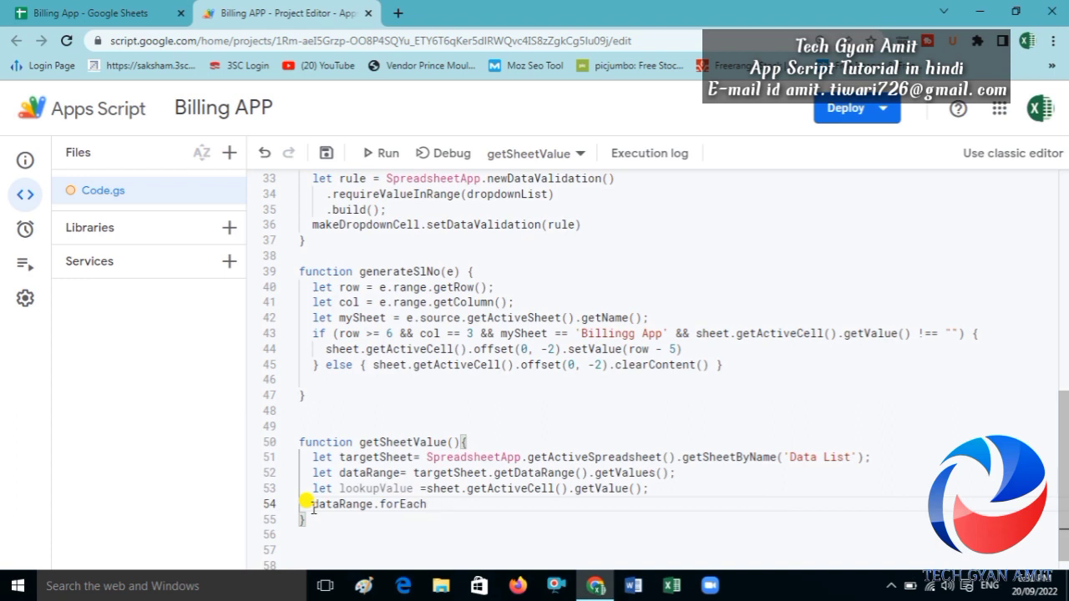
text((funct)
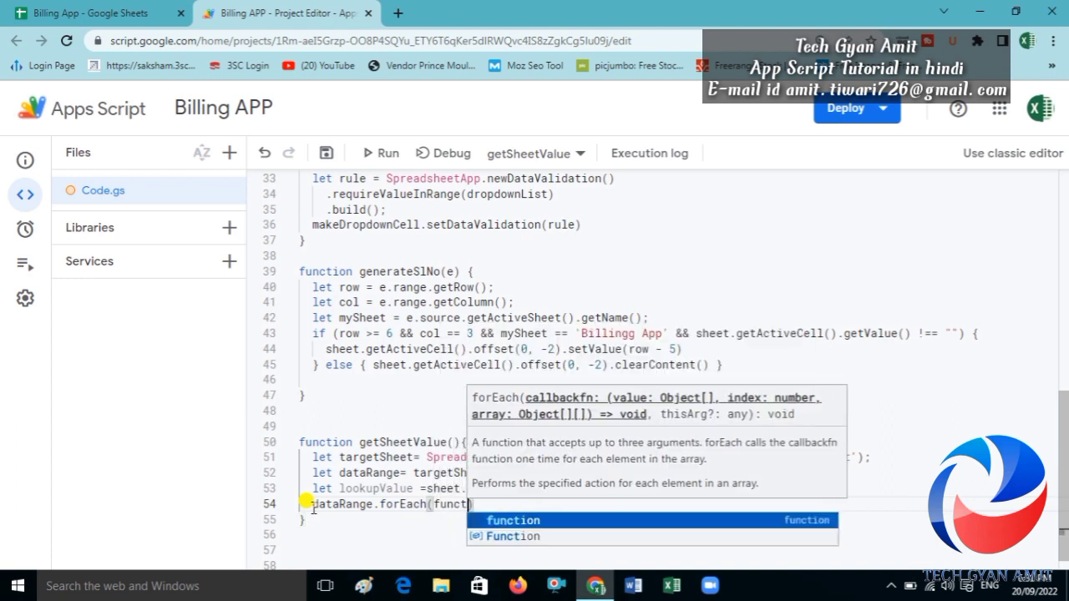
key(Return)
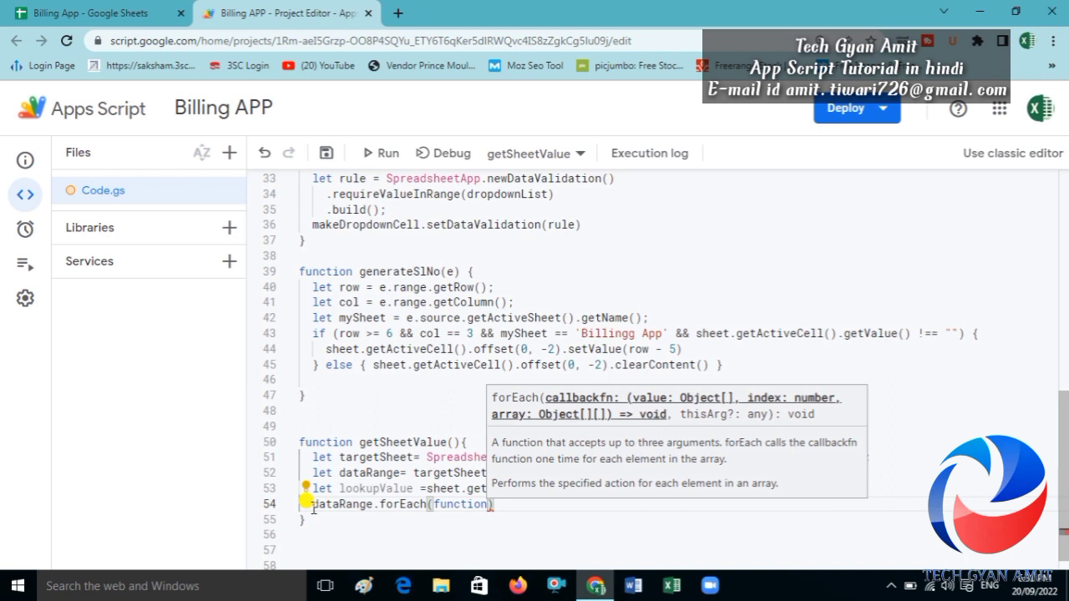
text((c)
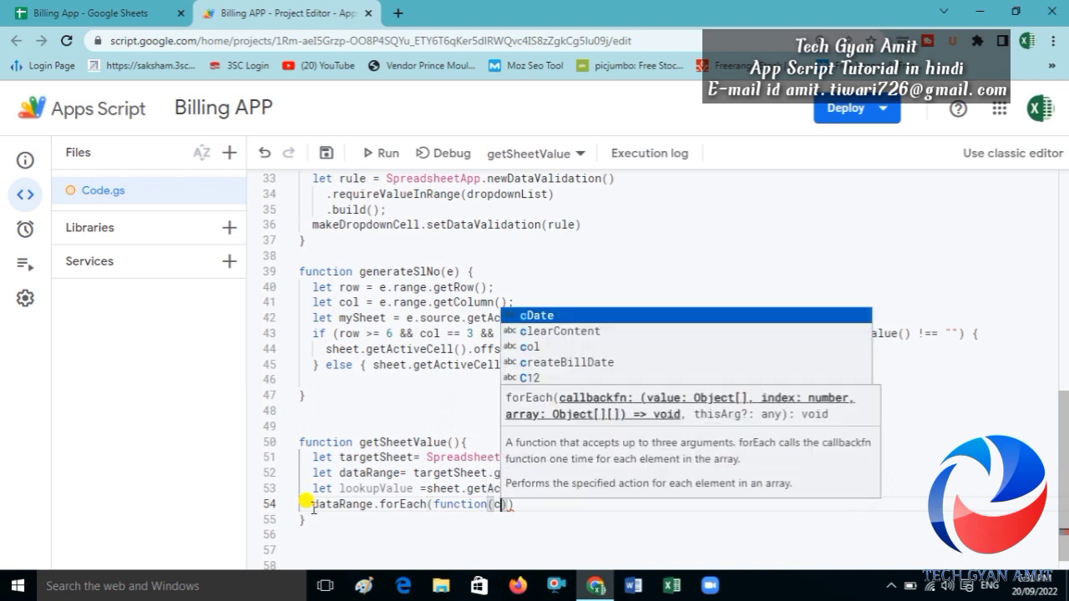
text(elv)
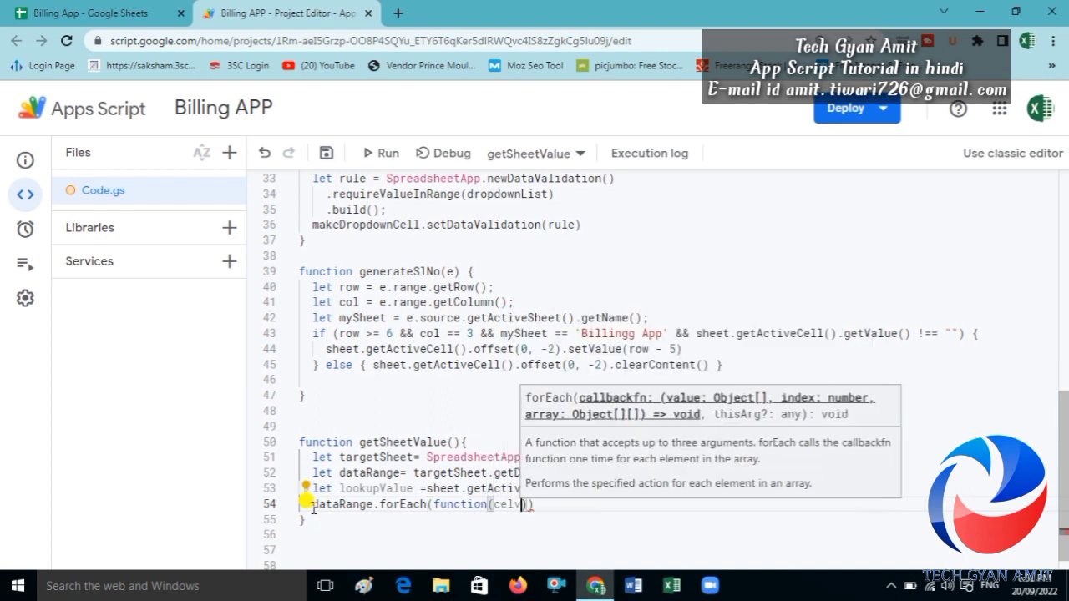
key(BackSpace)
text(V)
text(al)
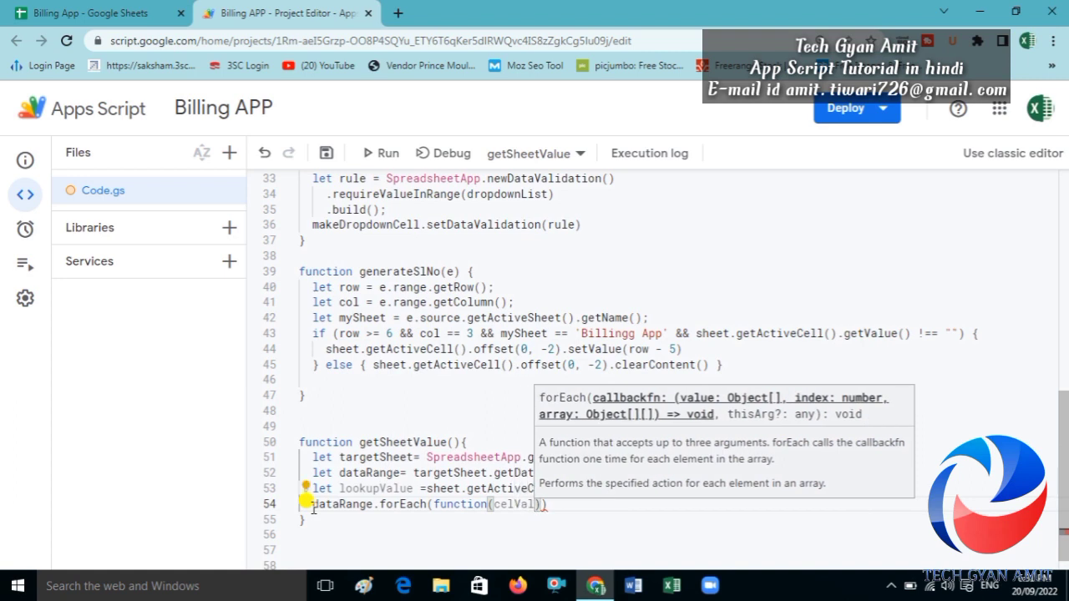
key(BackSpace)
key(BackSpace)
key(BackSpace)
text(l)
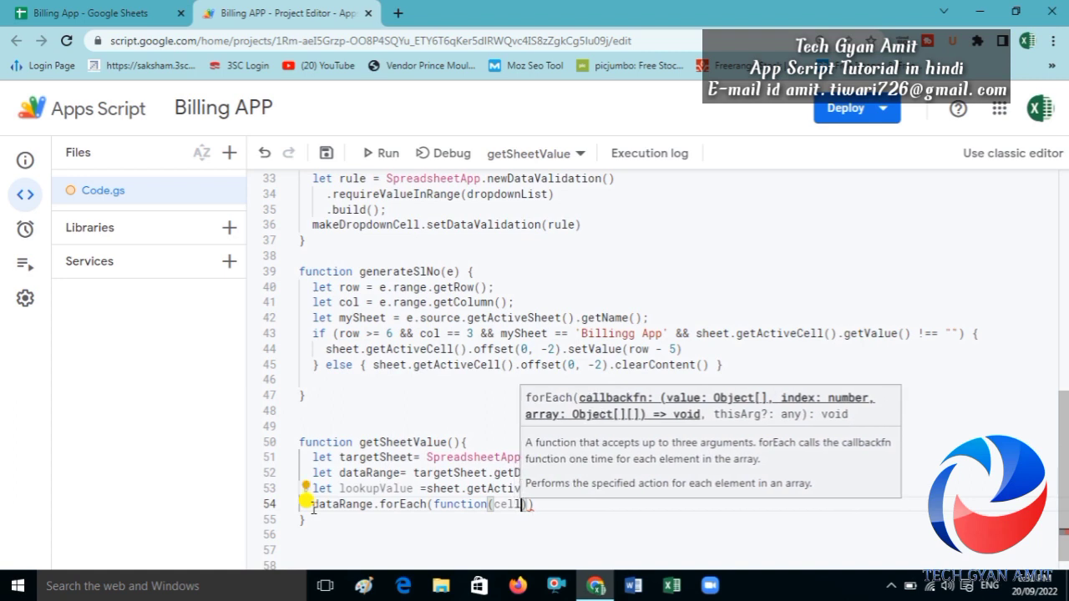
text(Value)
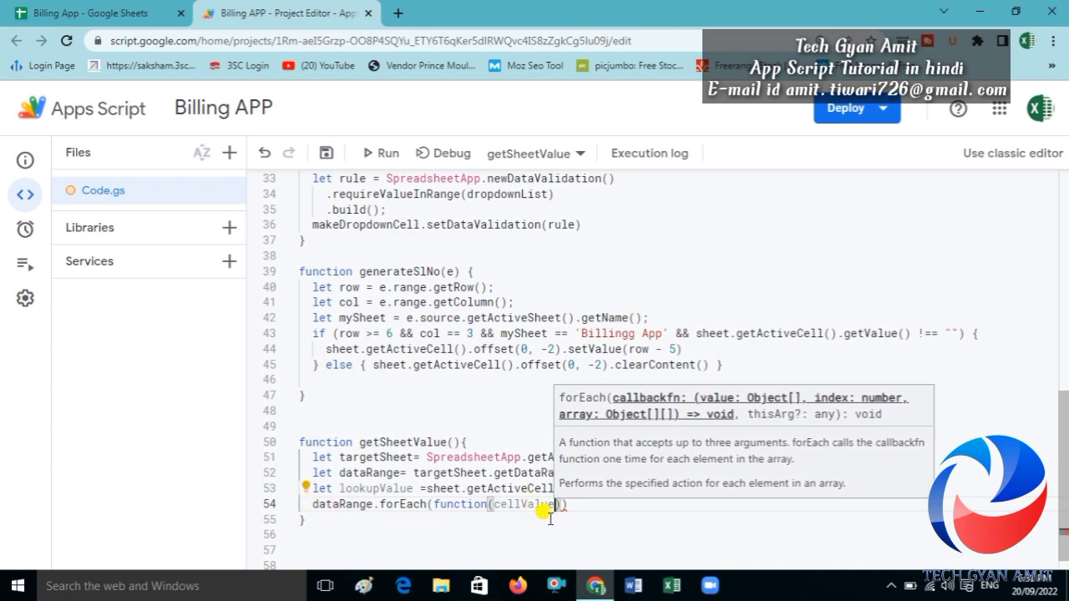
text(,)
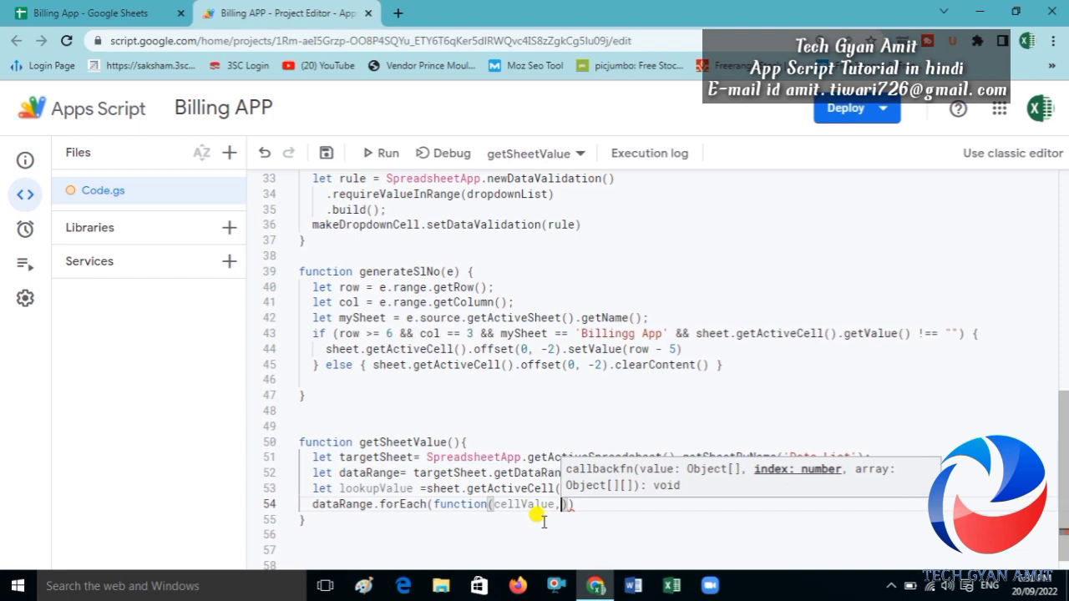
text(i)
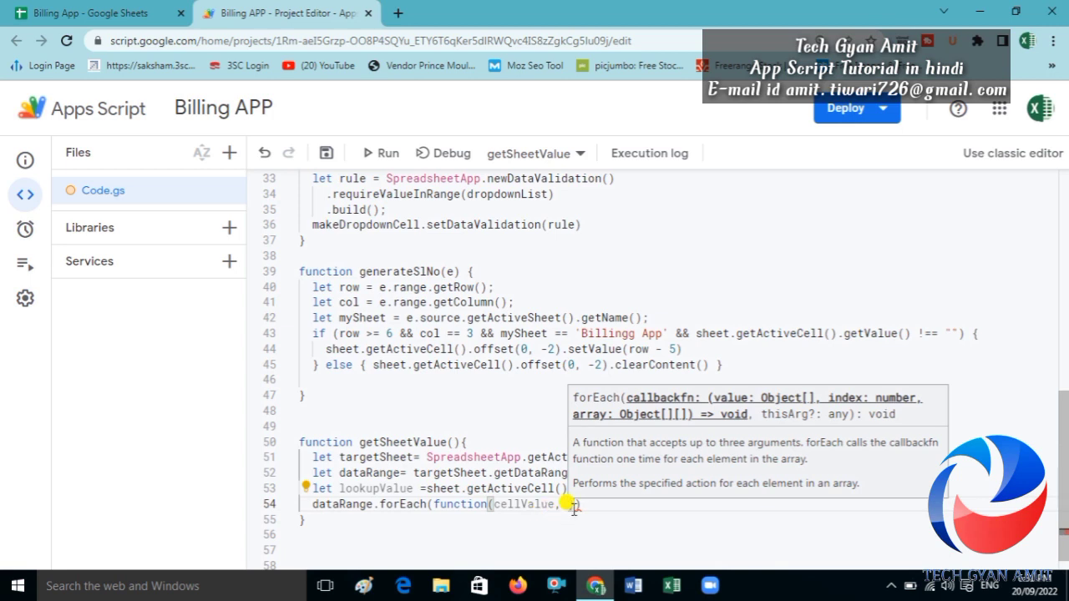
click(573, 506)
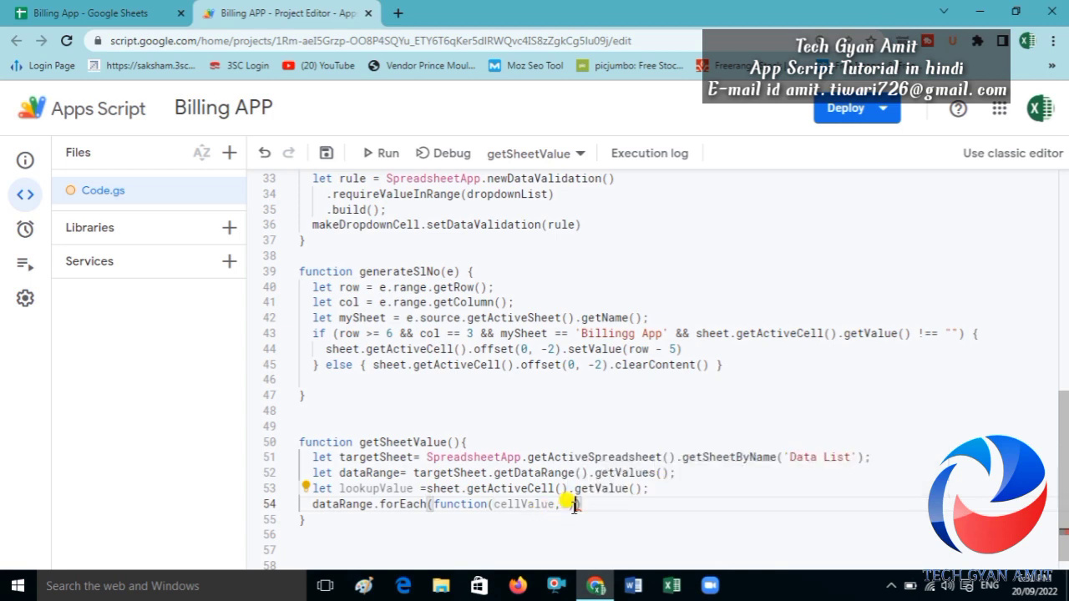
text())
key(Return)
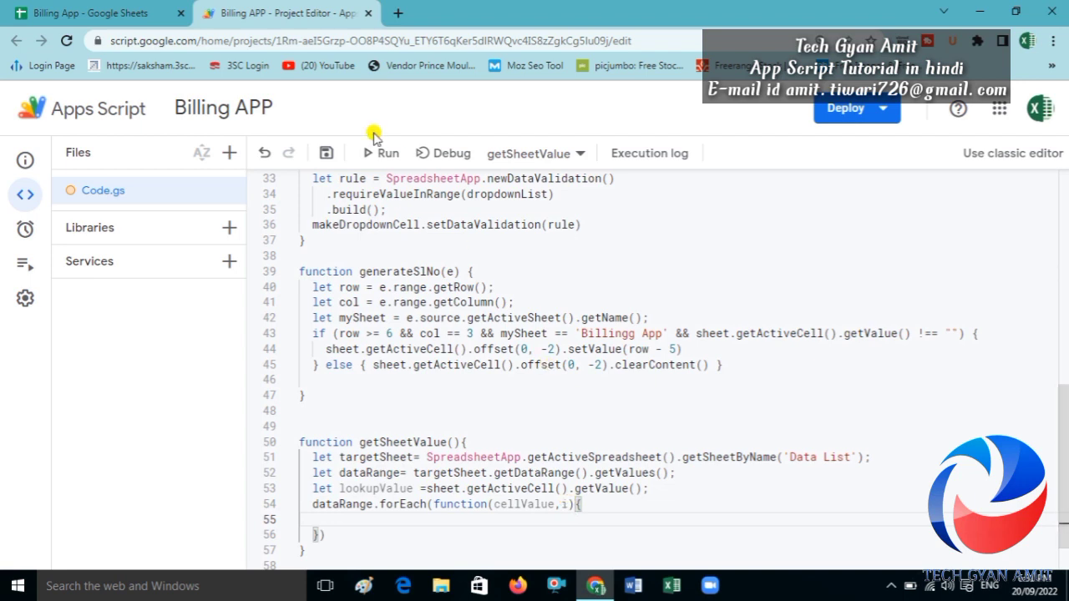
click(48, 12)
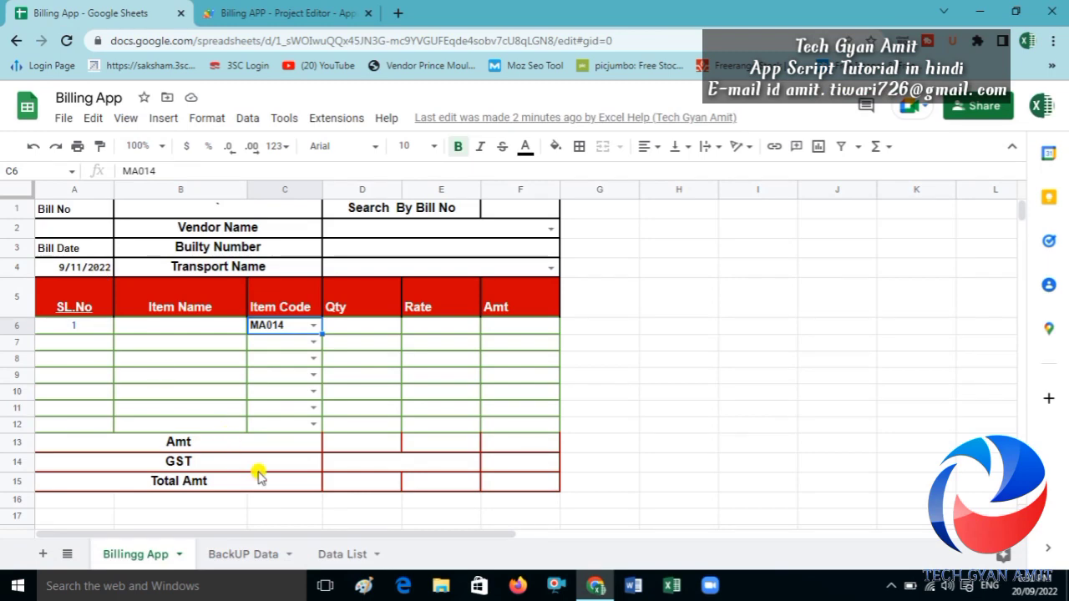
click(330, 557)
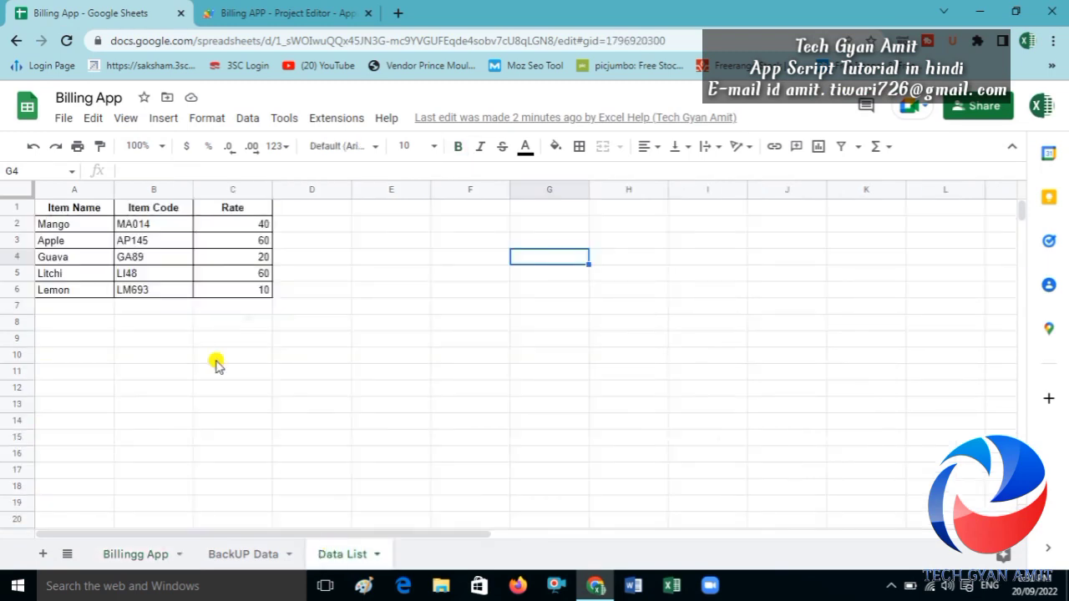
click(73, 210)
click(133, 209)
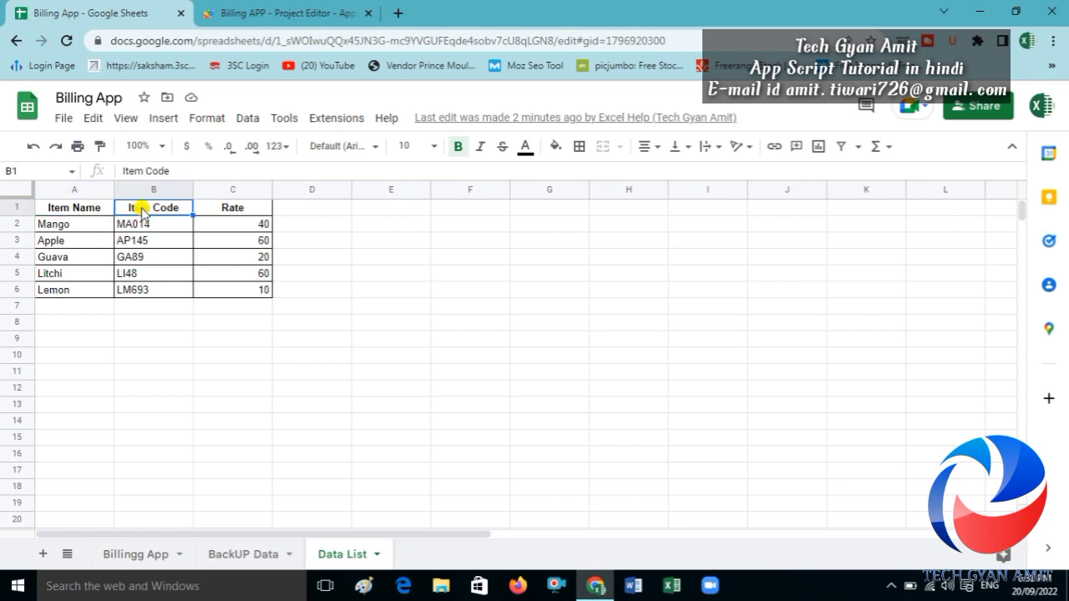
click(238, 212)
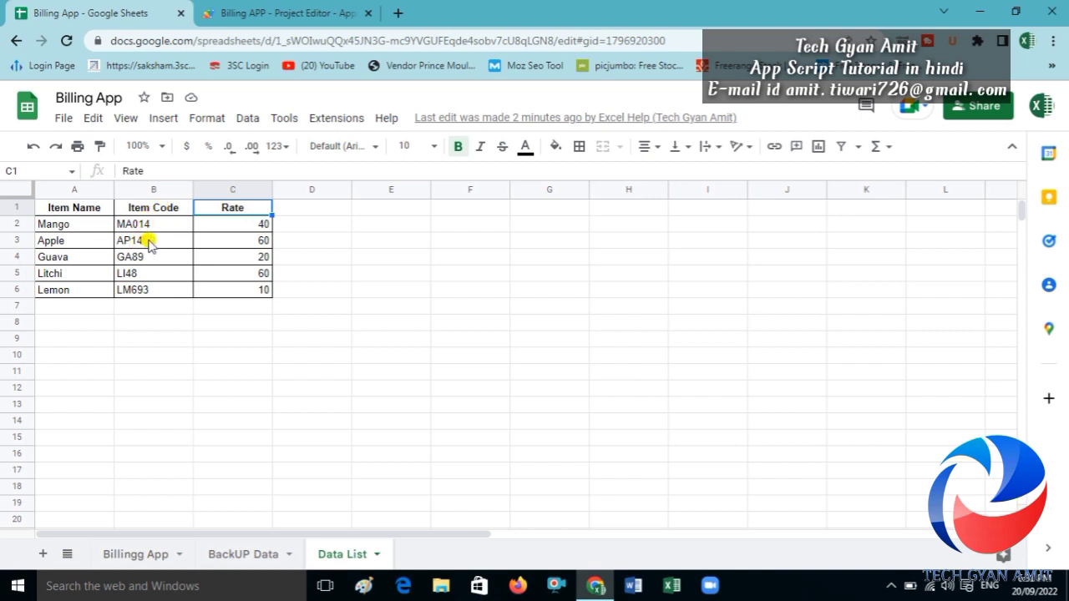
click(81, 215)
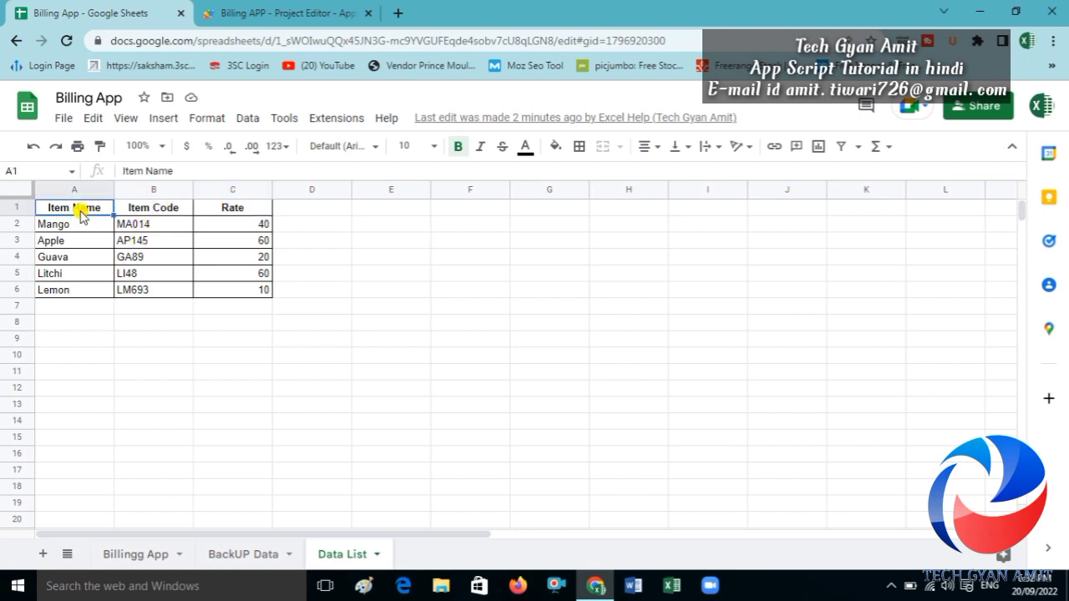
click(153, 215)
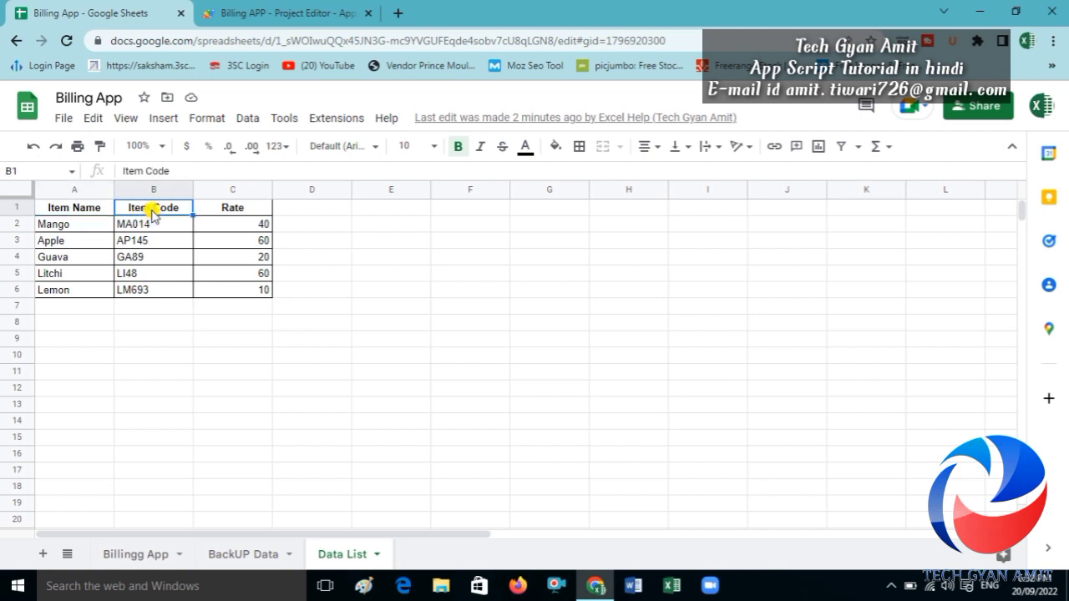
click(262, 15)
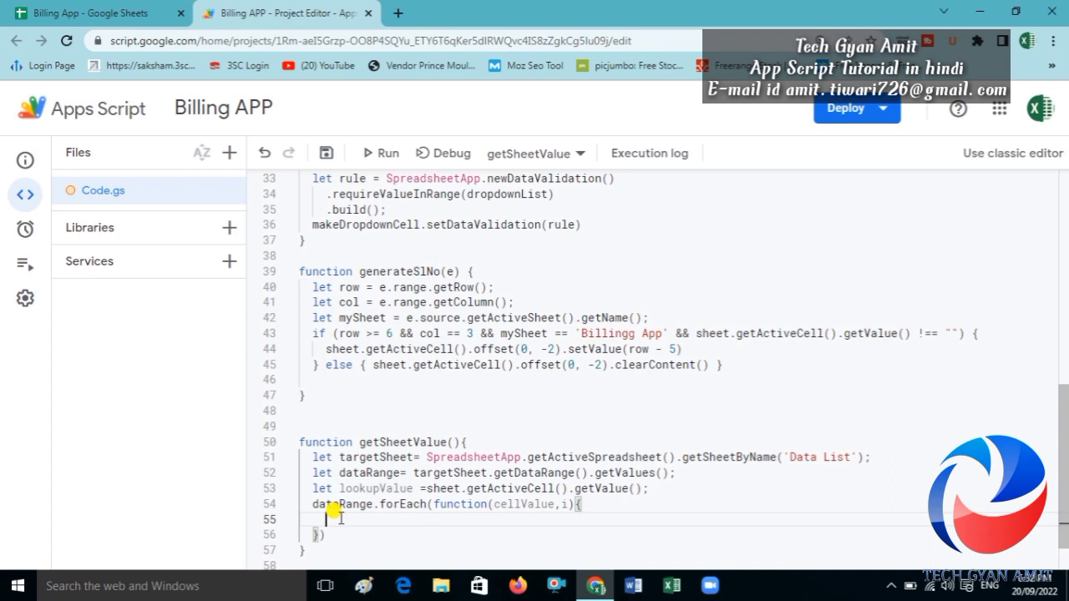
- Start line 55 with cellValue, checking that item codes like MA014 sit in the Data List's second column
text(ce)
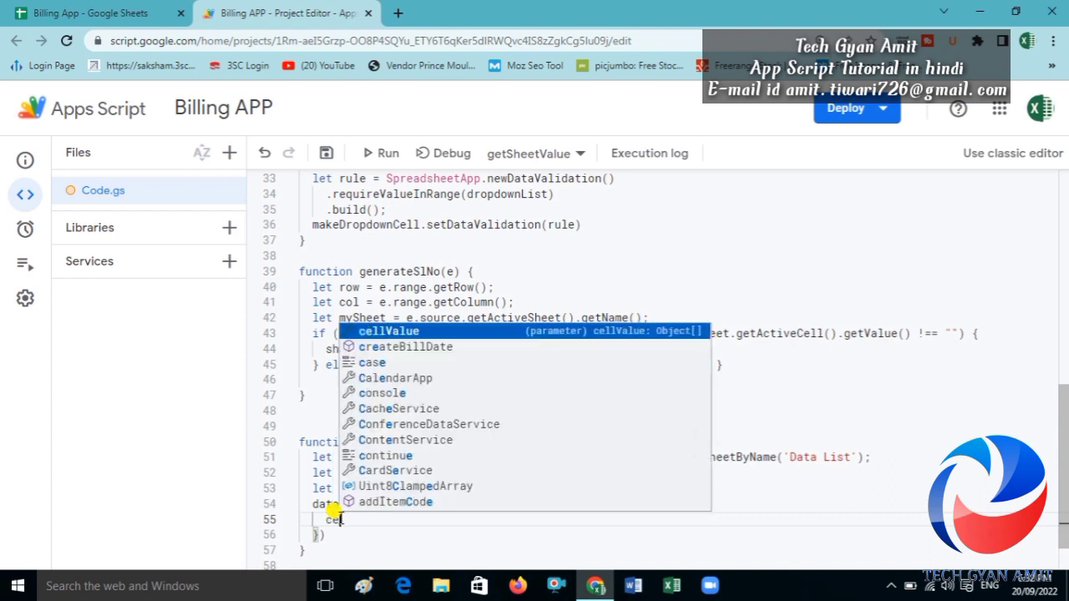
text(ll)
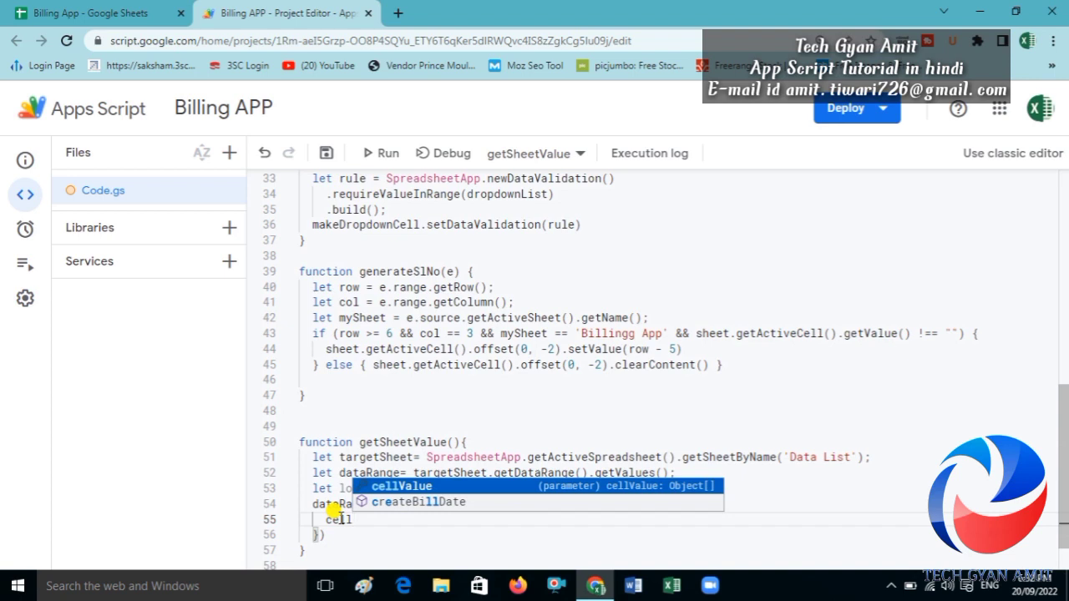
key(Return)
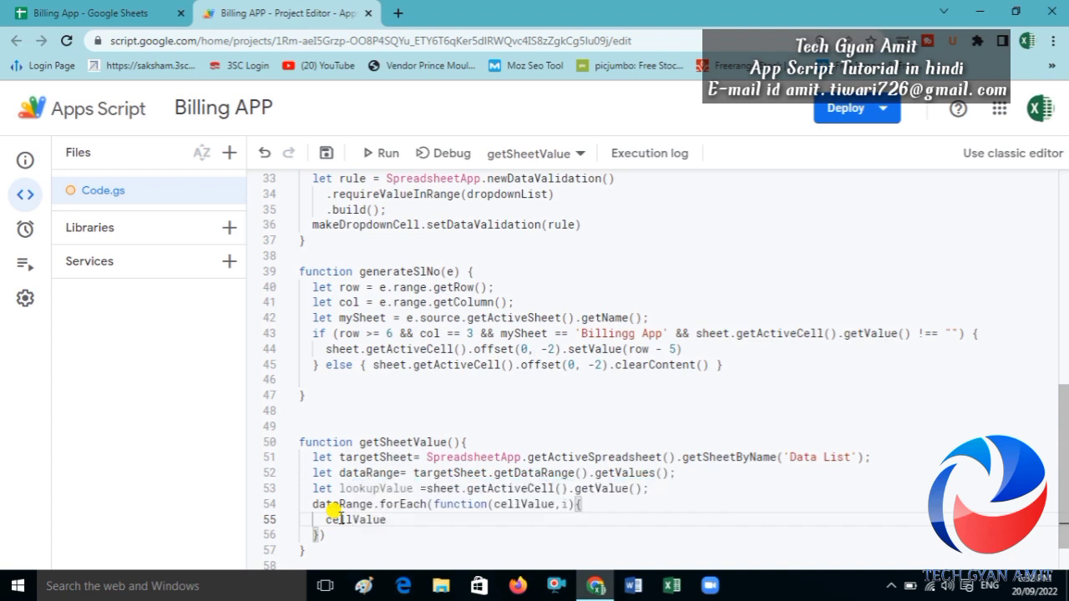
click(65, 13)
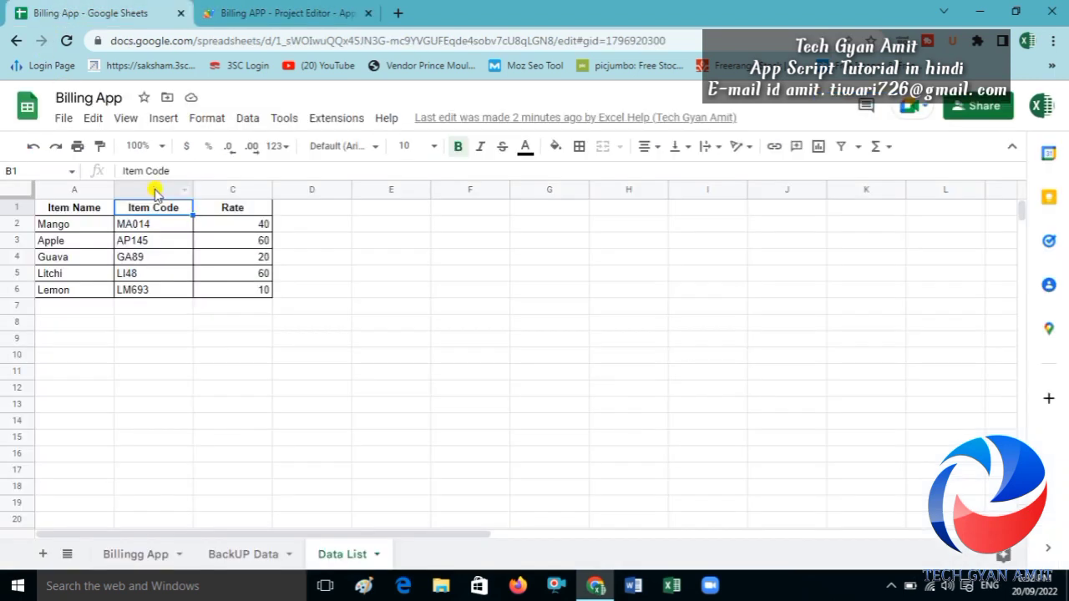
click(79, 226)
click(139, 230)
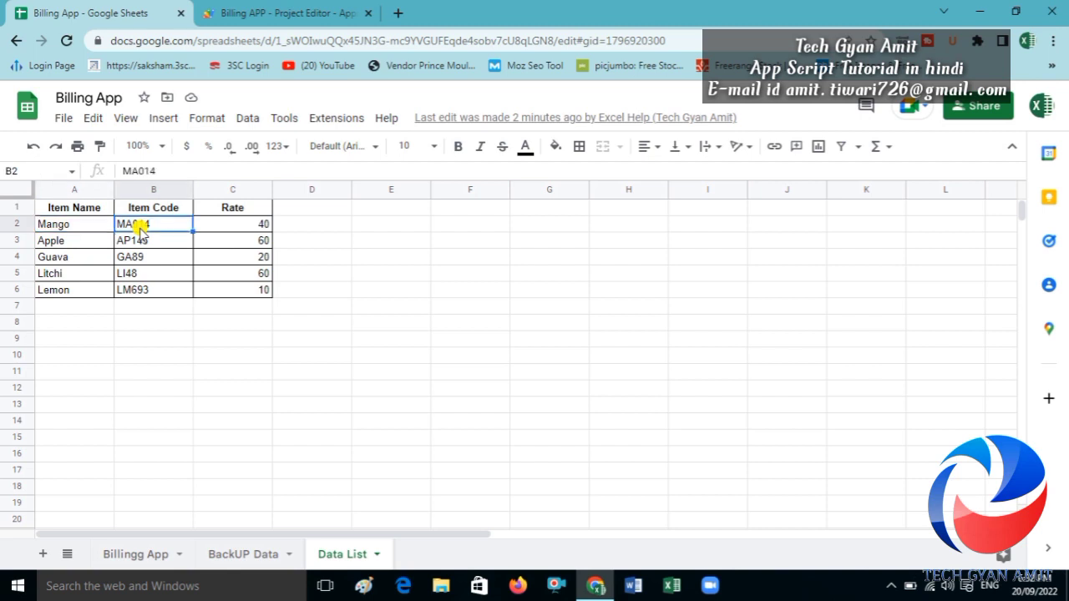
click(250, 12)
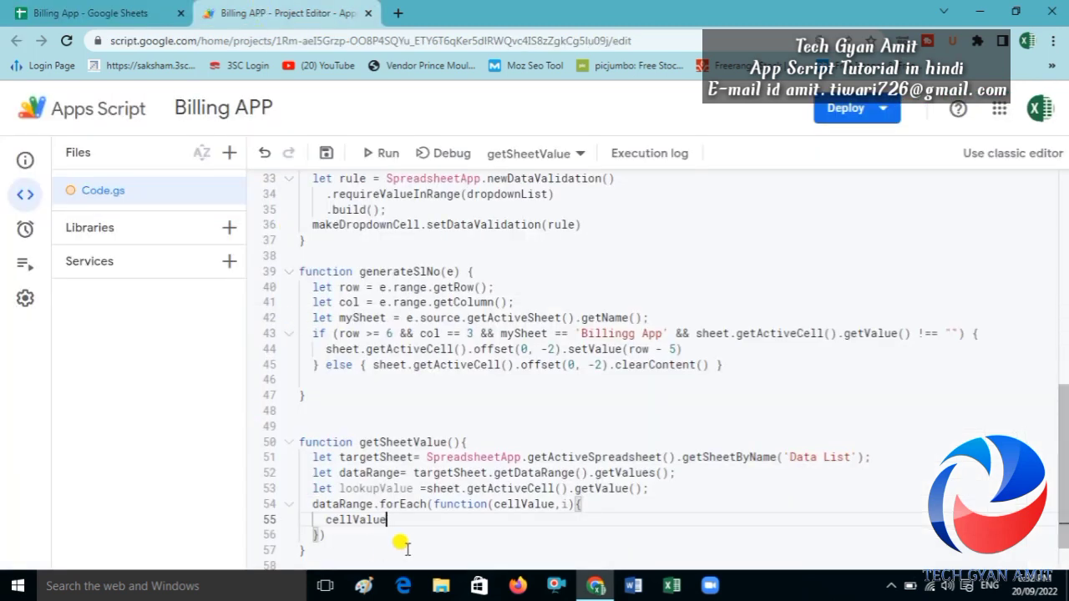
- Complete line 55 as Logger.log(cellValue[1]), then save and run getSheetValue
text([)
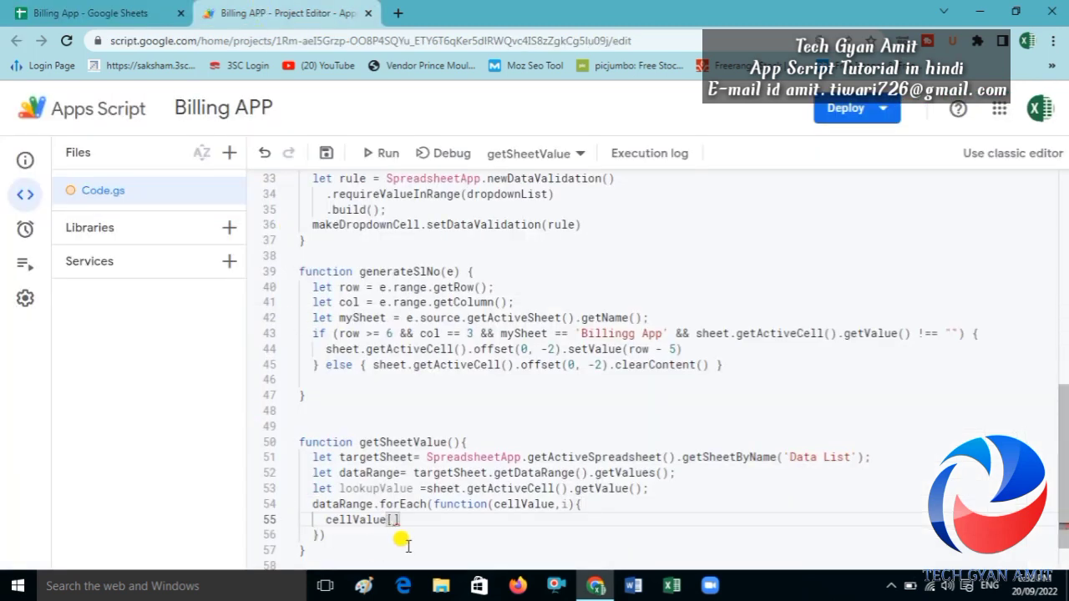
text(1)
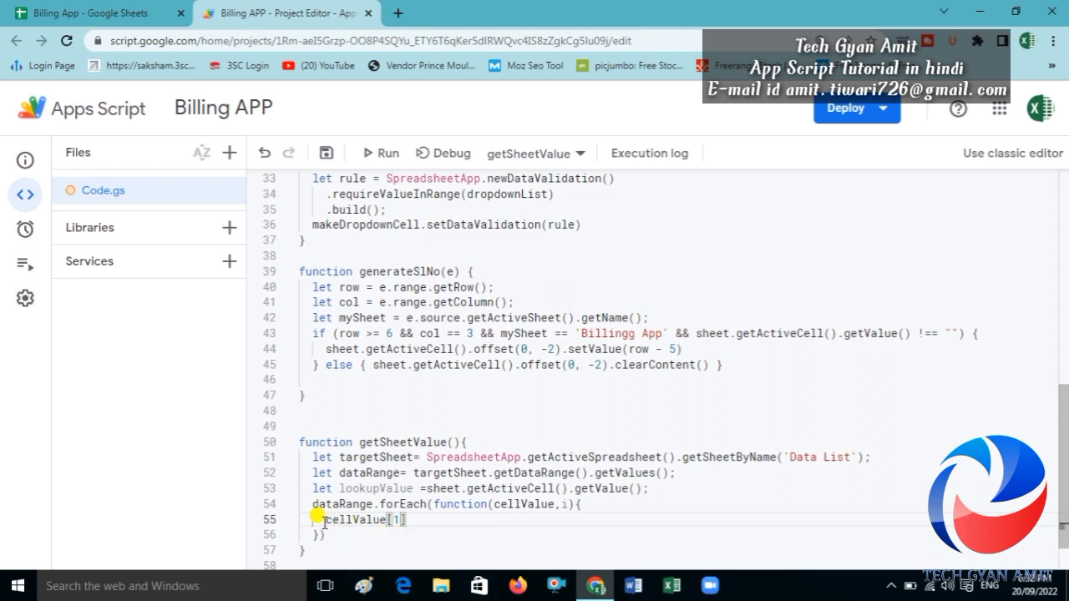
click(324, 519)
text(Logg)
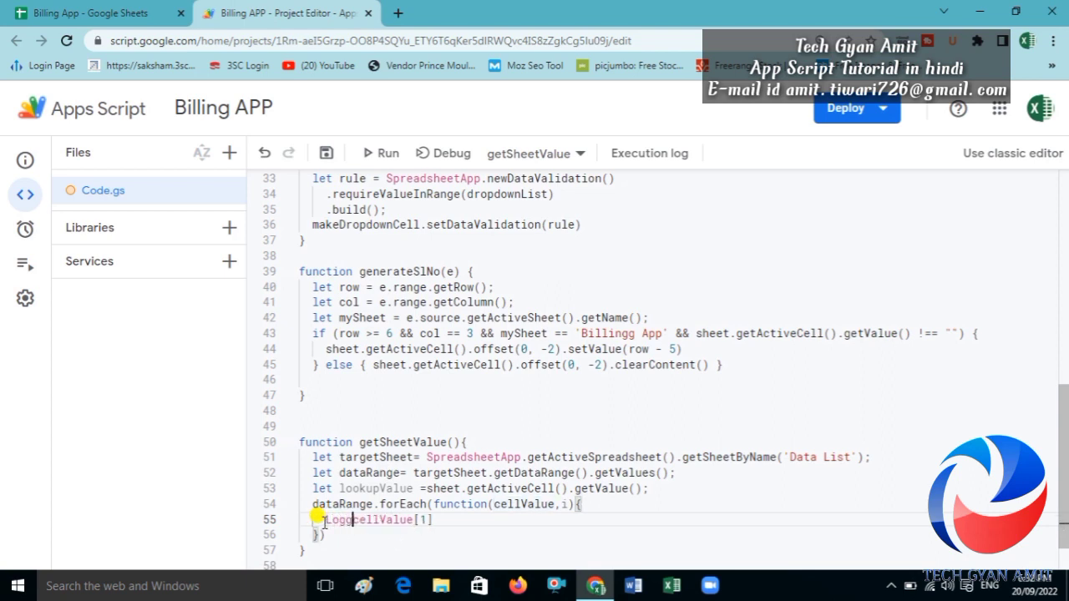
text(er.lo)
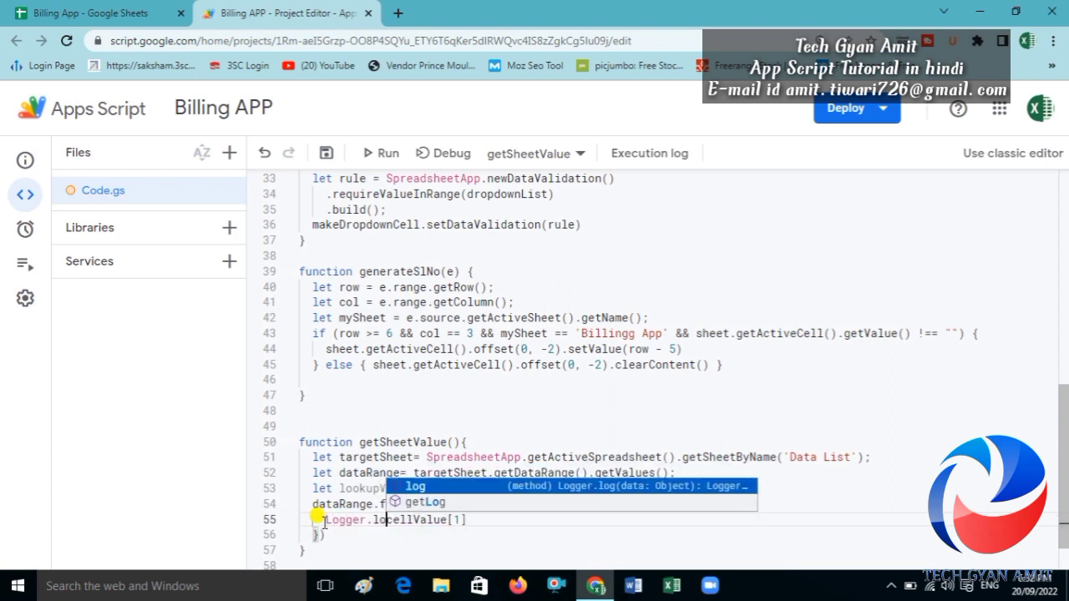
text(g)
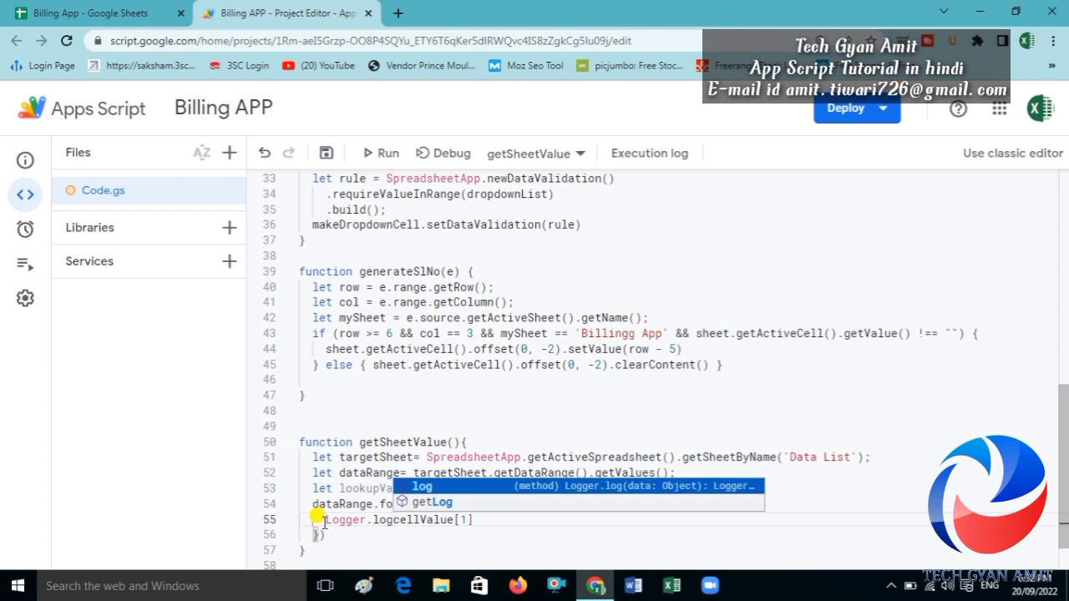
text(()
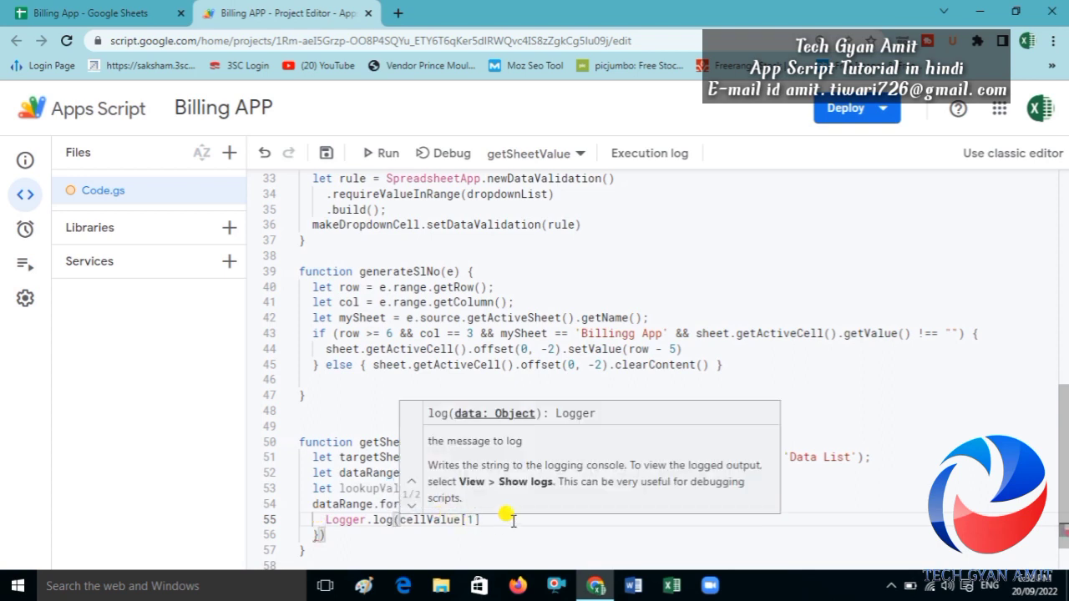
click(511, 520)
text())
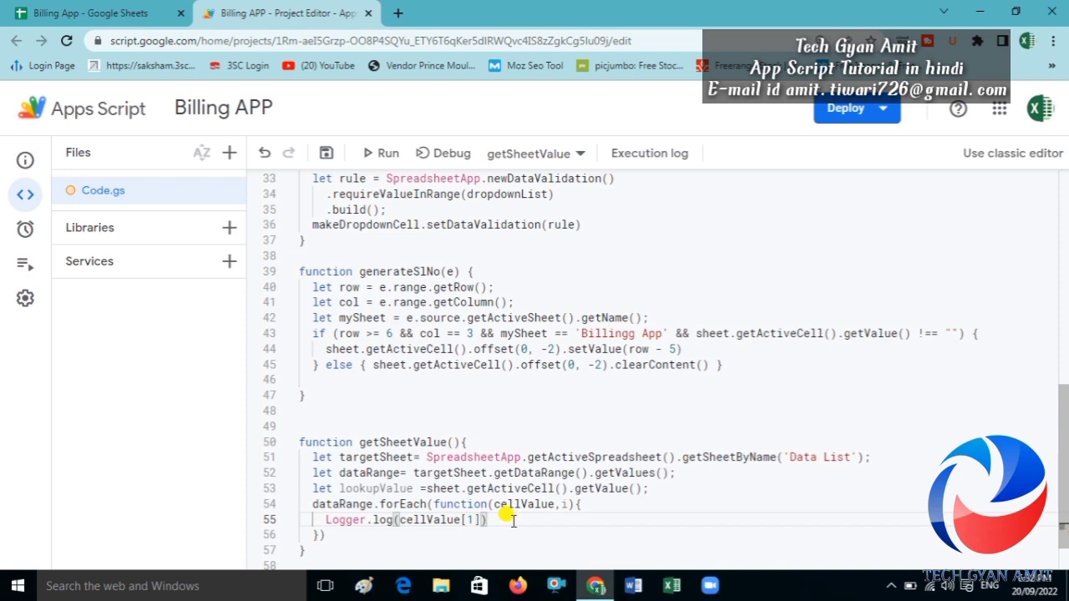
key(ctrl+r)
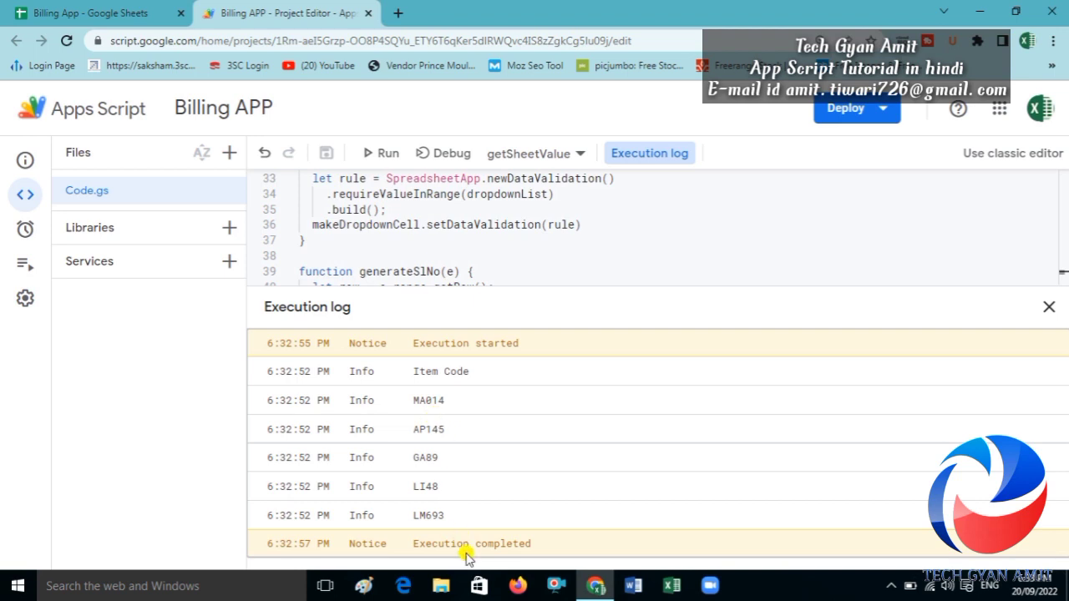
- Close the execution log after reviewing the logged item codes
click(1049, 309)
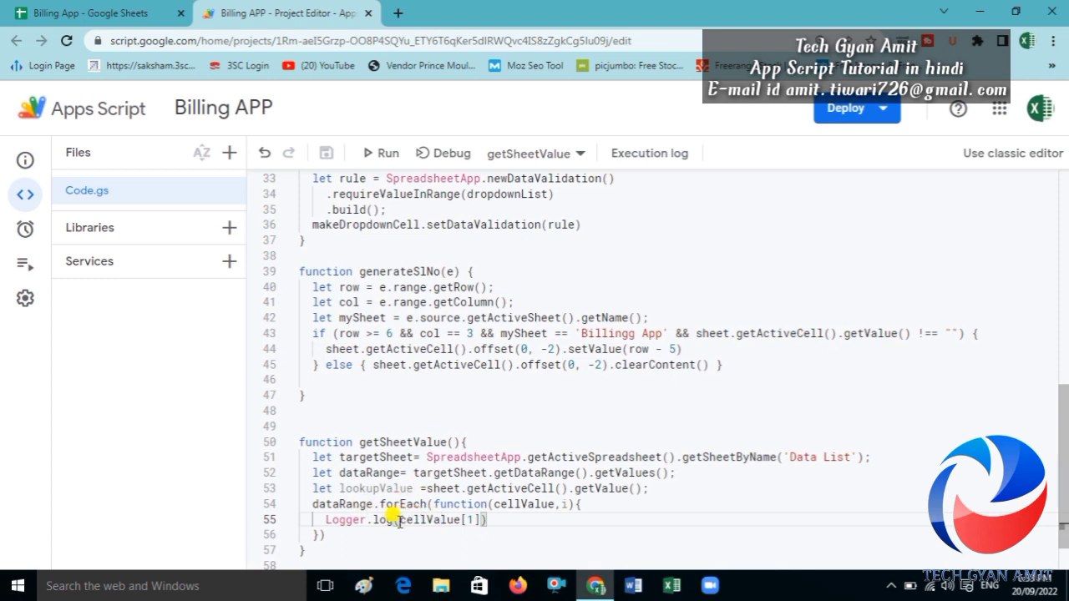
- Strip the Logger.log wrapper from cellValue[1] and start an if() line inside the loop
click(400, 519)
key(BackSpace)
key(BackSpace)
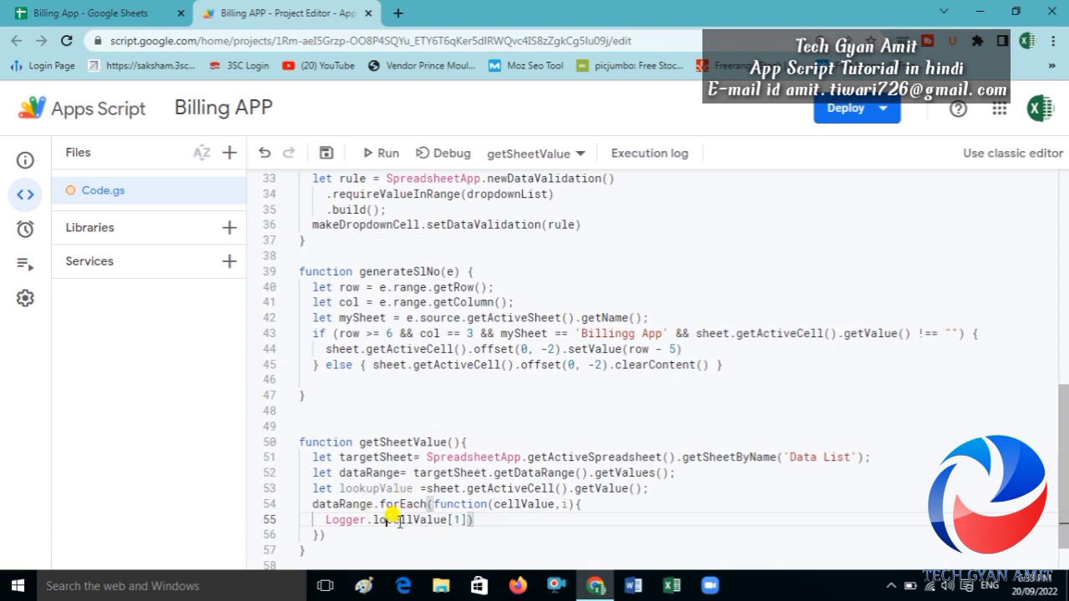
key(BackSpace)
key(BackSpace)
key(BackSpace)
key(BackSpace)
key(BackSpace)
key(BackSpace)
key(BackSpace)
key(BackSpace)
key(BackSpace)
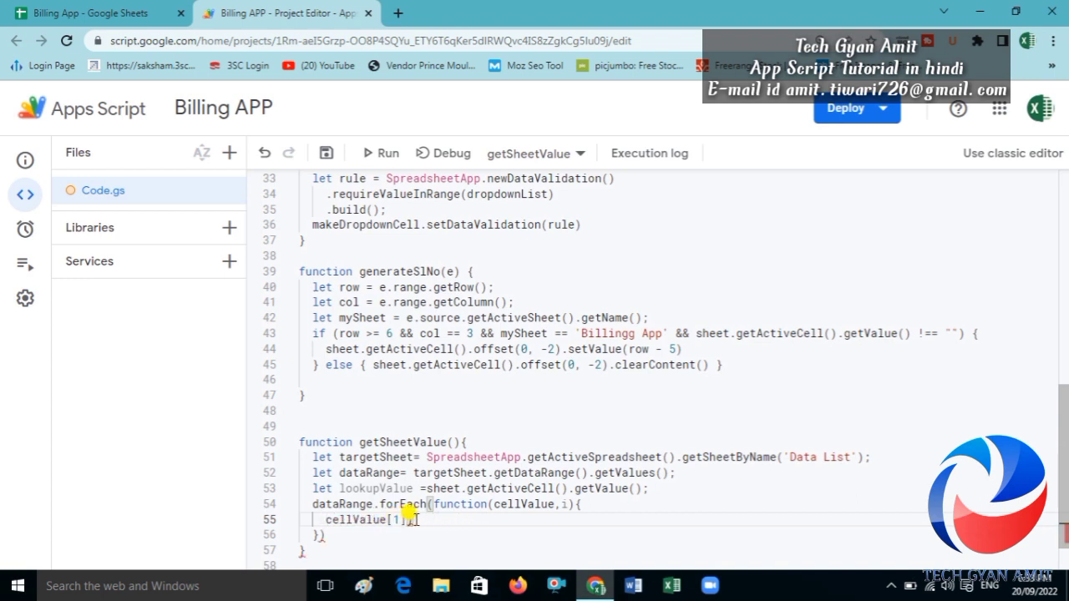
key(BackSpace)
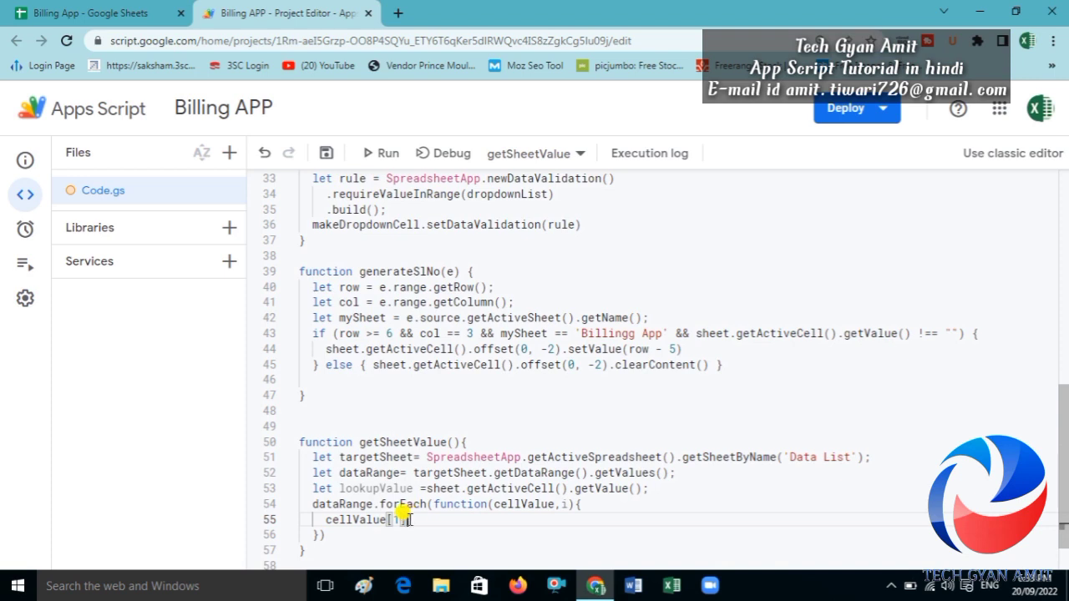
click(602, 504)
key(Return)
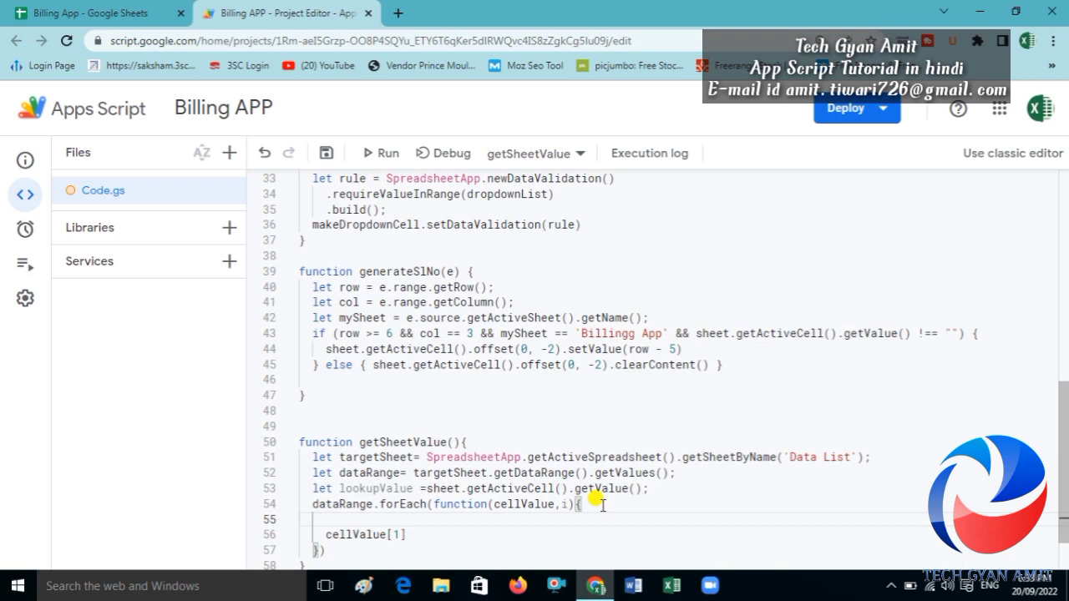
text(if()
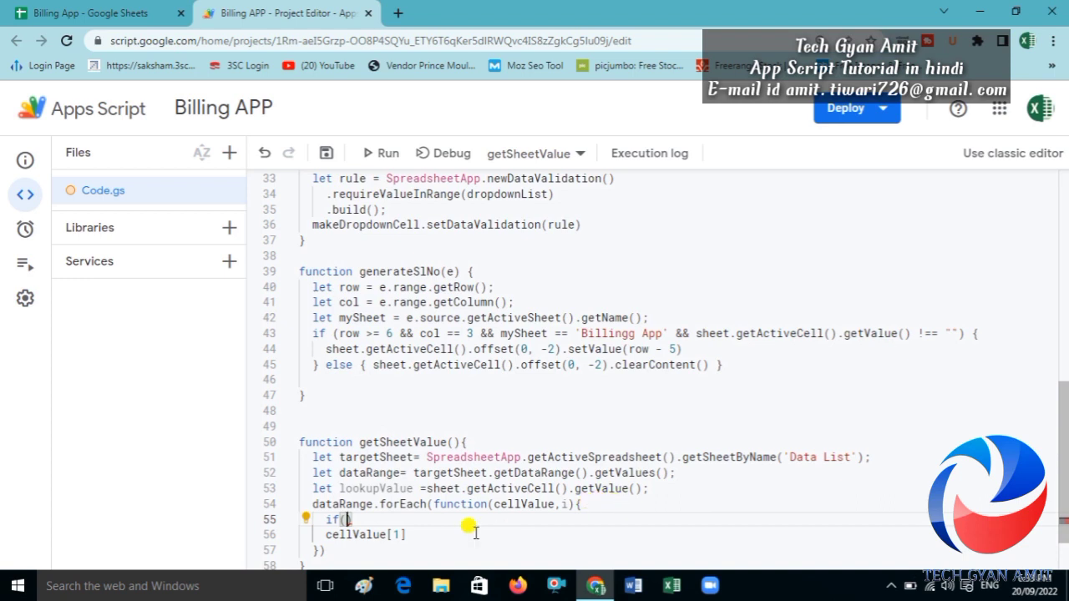
- Build the condition if(cellValue[1]==lookupValue){ and begin a Logger.log statement inside it
drag(406, 534, 325, 534)
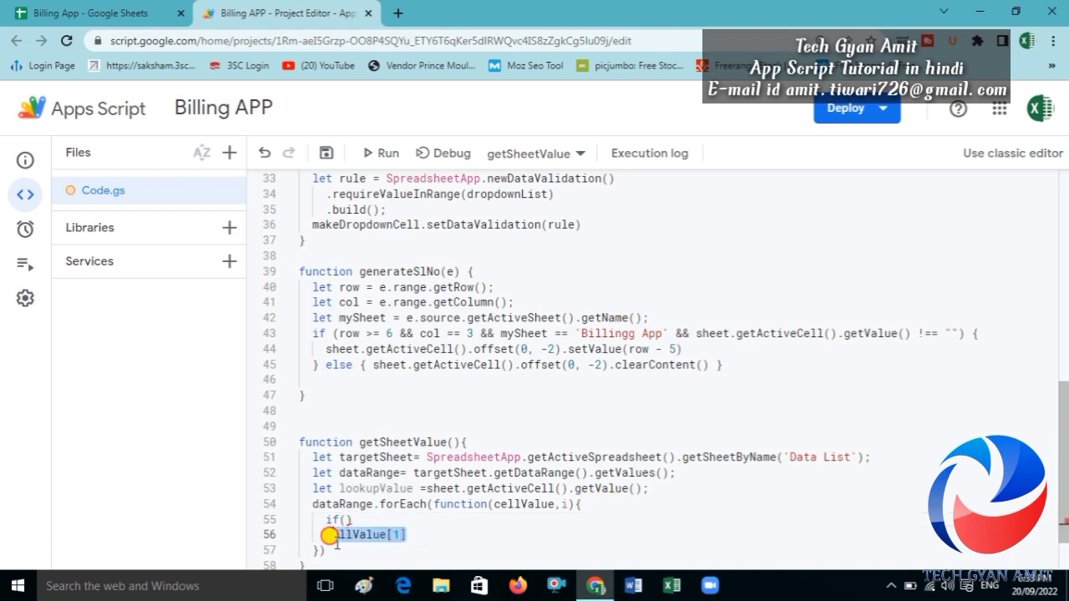
key(ctrl+x)
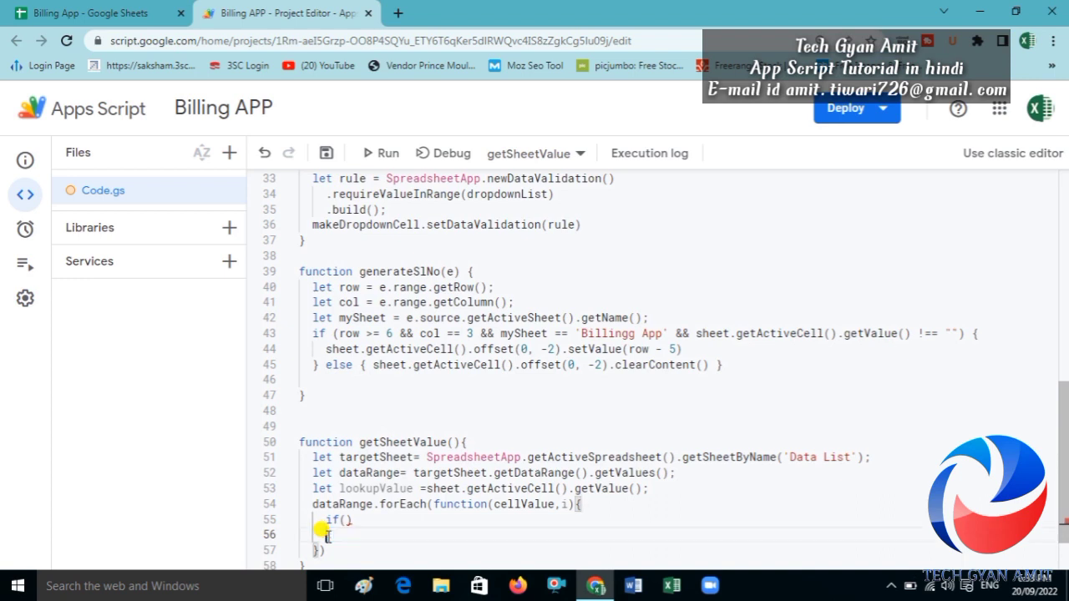
click(344, 519)
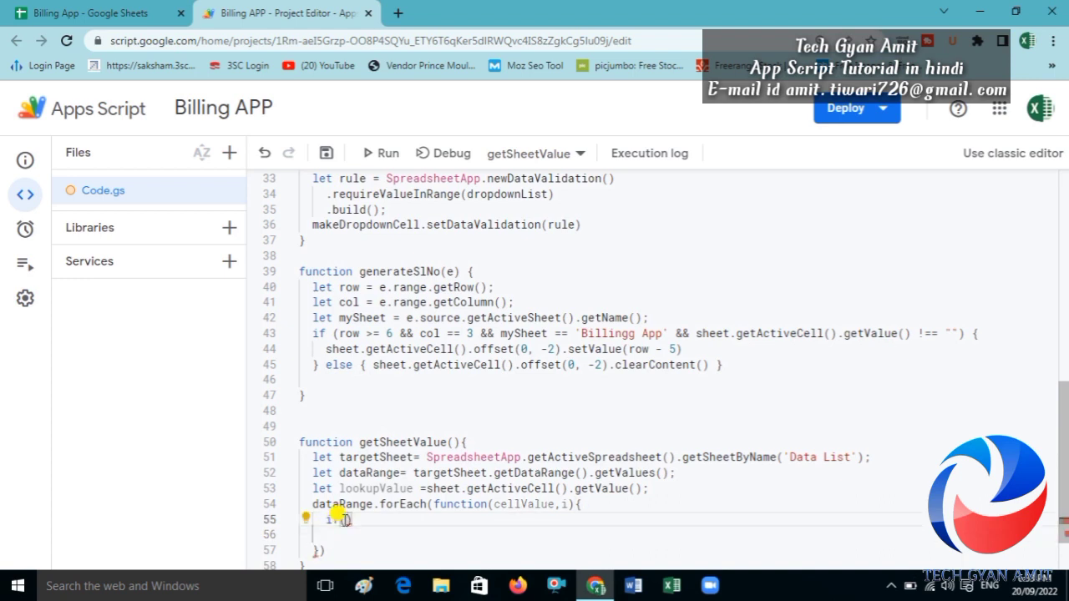
key(ctrl+v)
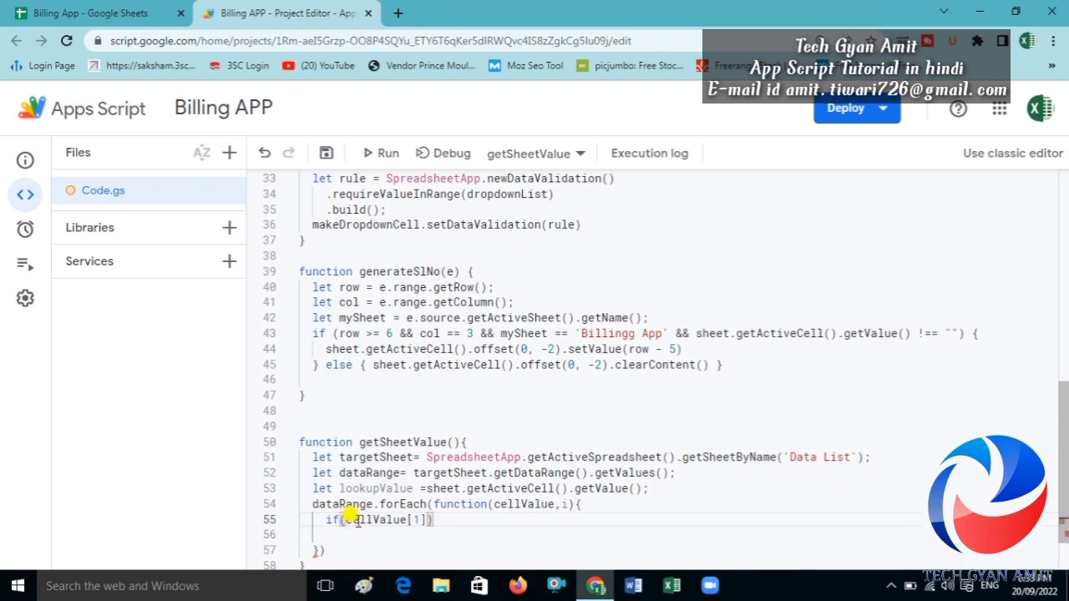
text(==)
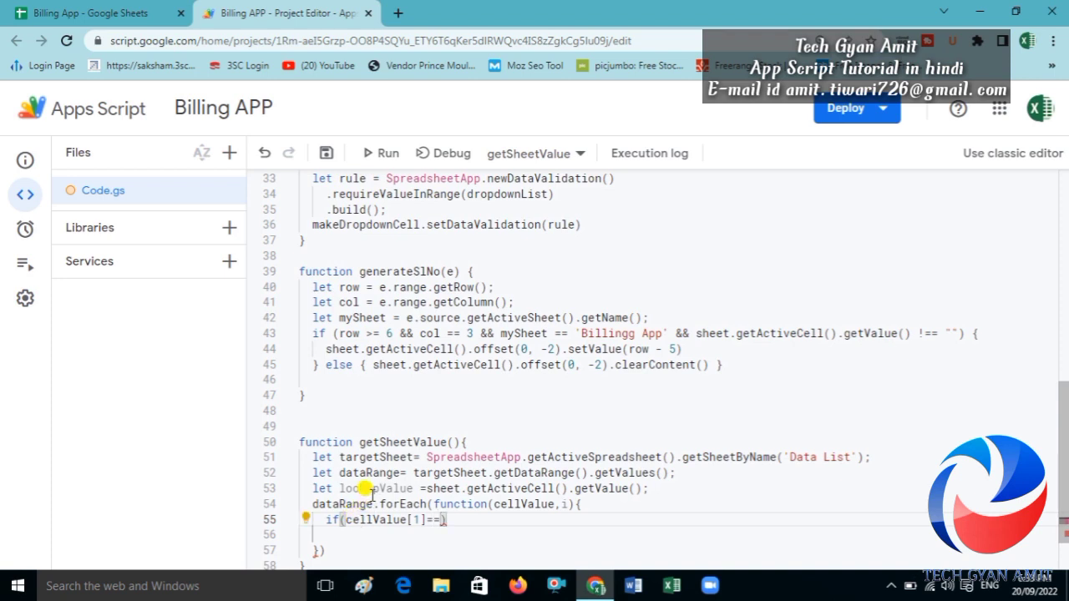
double_click(371, 489)
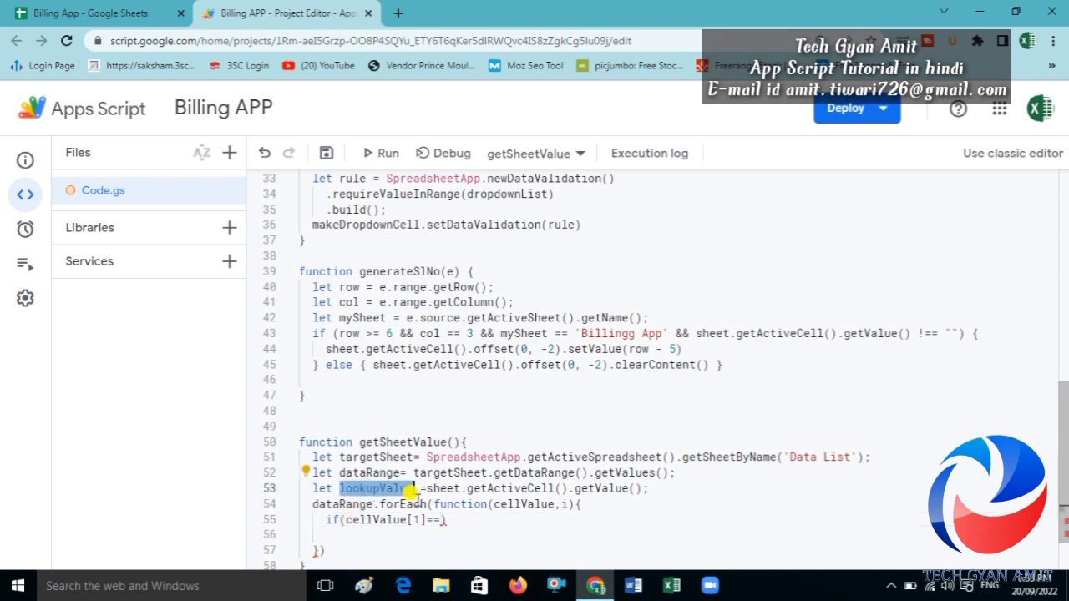
click(440, 519)
key(ctrl+v)
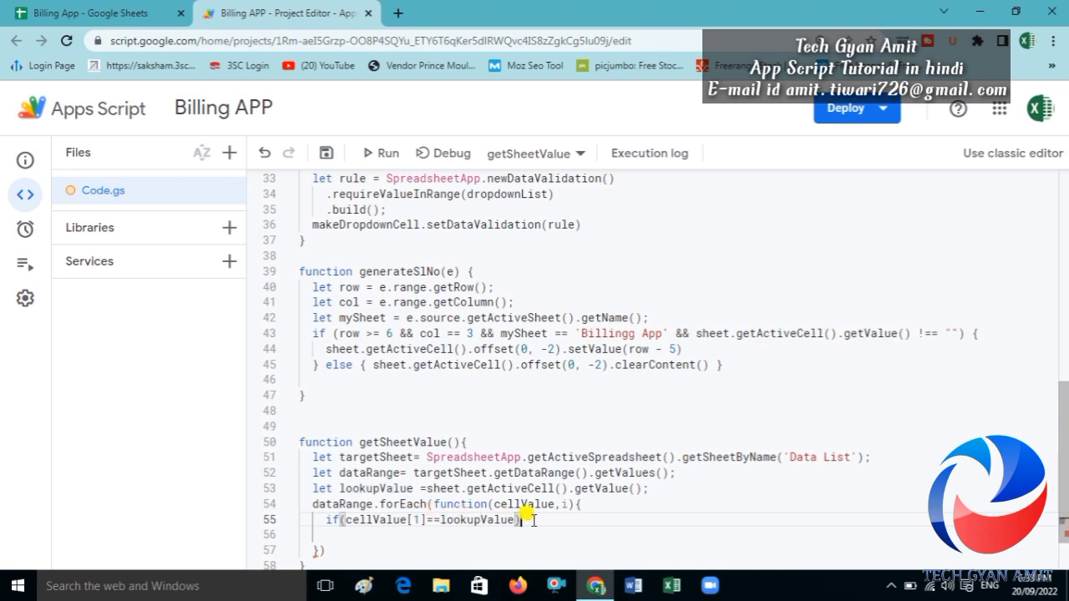
text({)
key(Return)
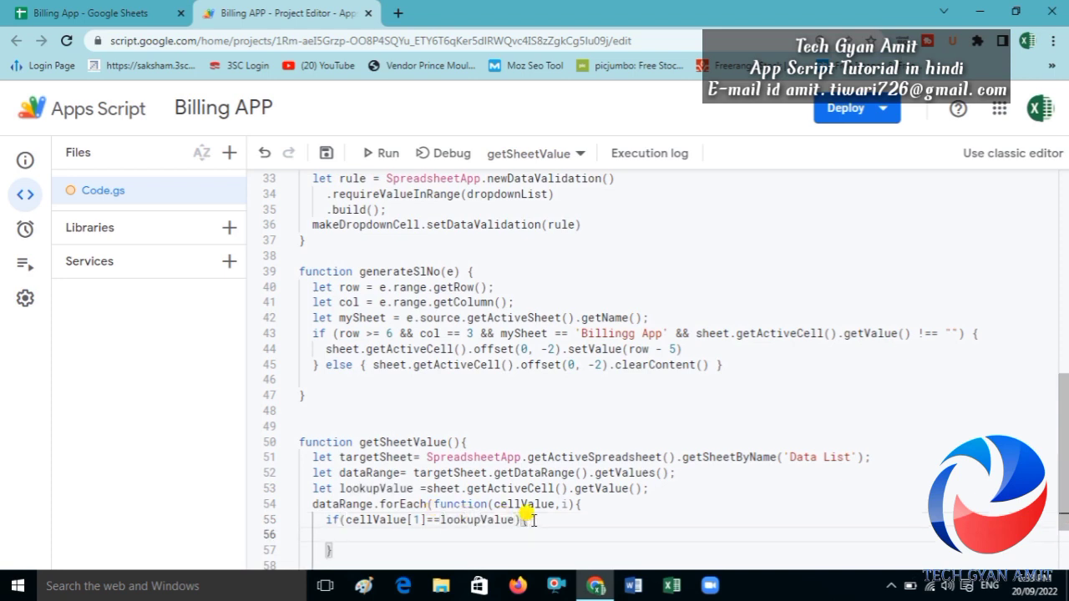
text(Logger)
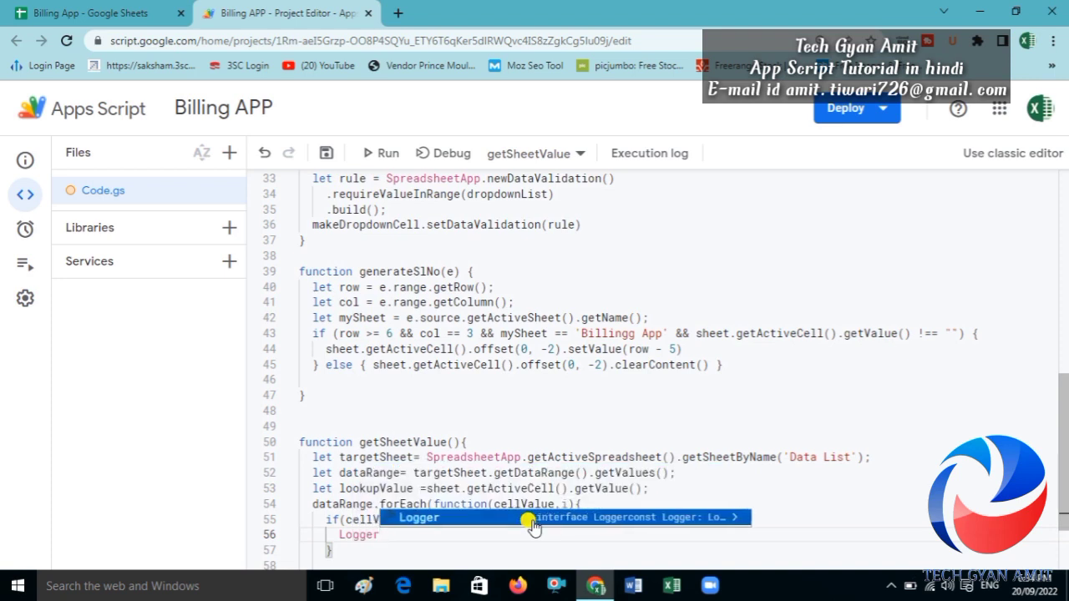
text(.log()
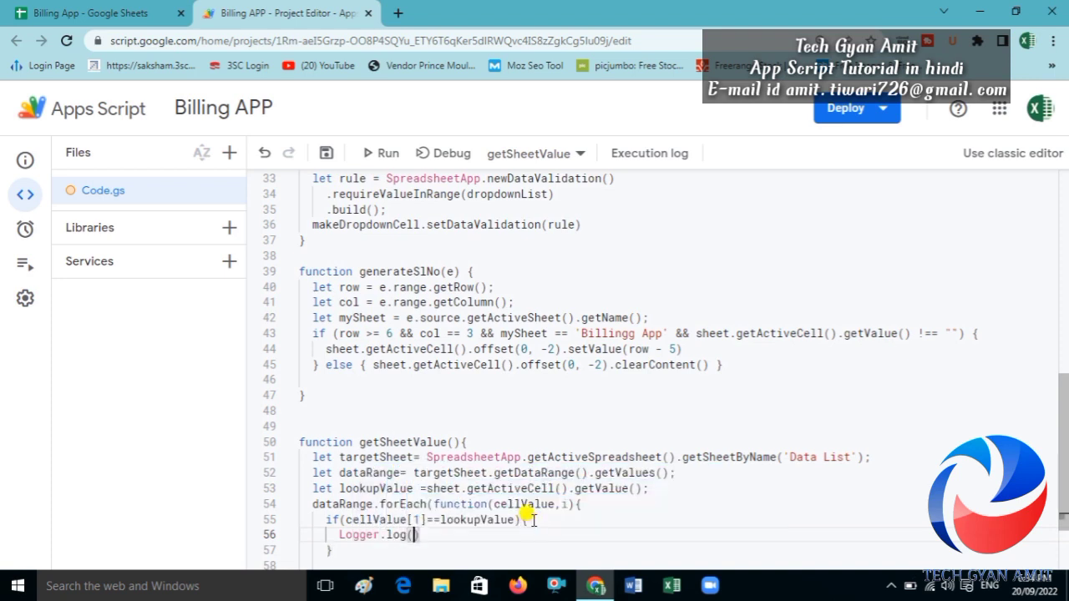
text(Heloo)
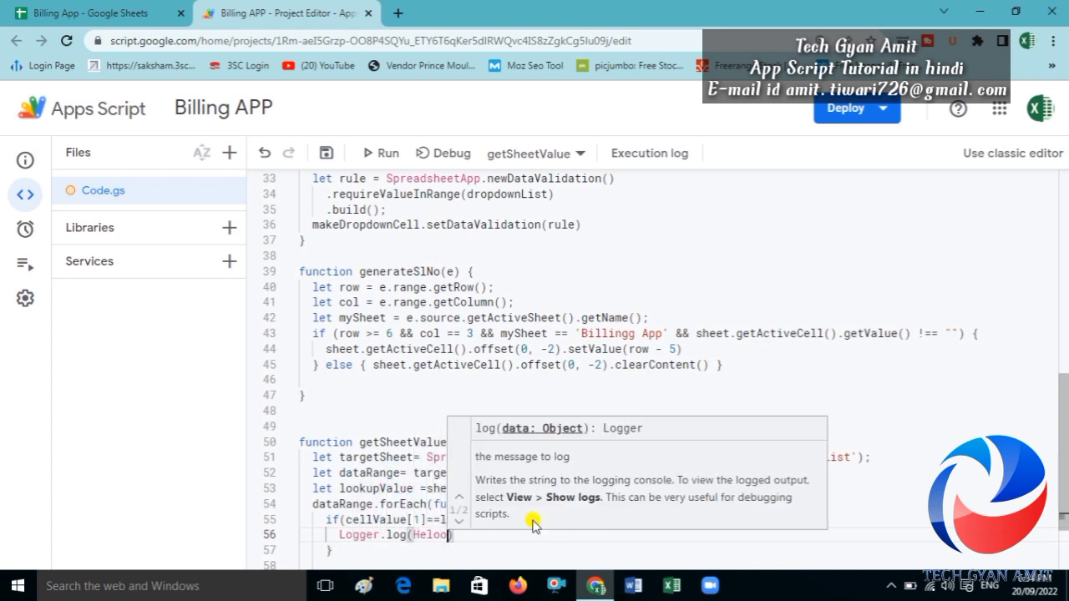
- Complete Logger.log("Hello") in the if block, then save and run getSheetValue, confirming Hello is logged
key(BackSpace)
key(BackSpace)
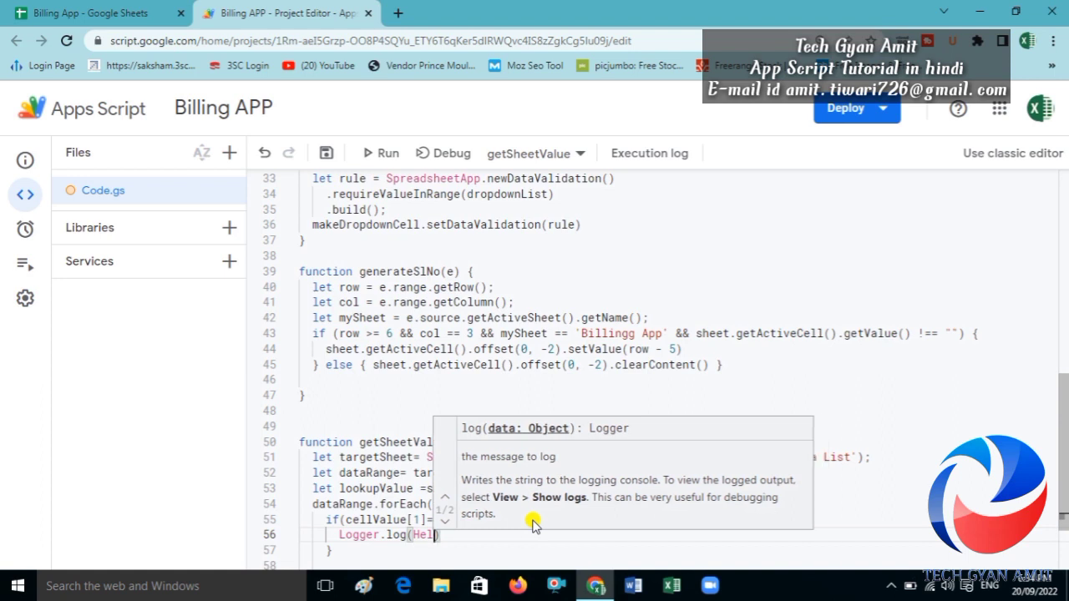
text(lo)
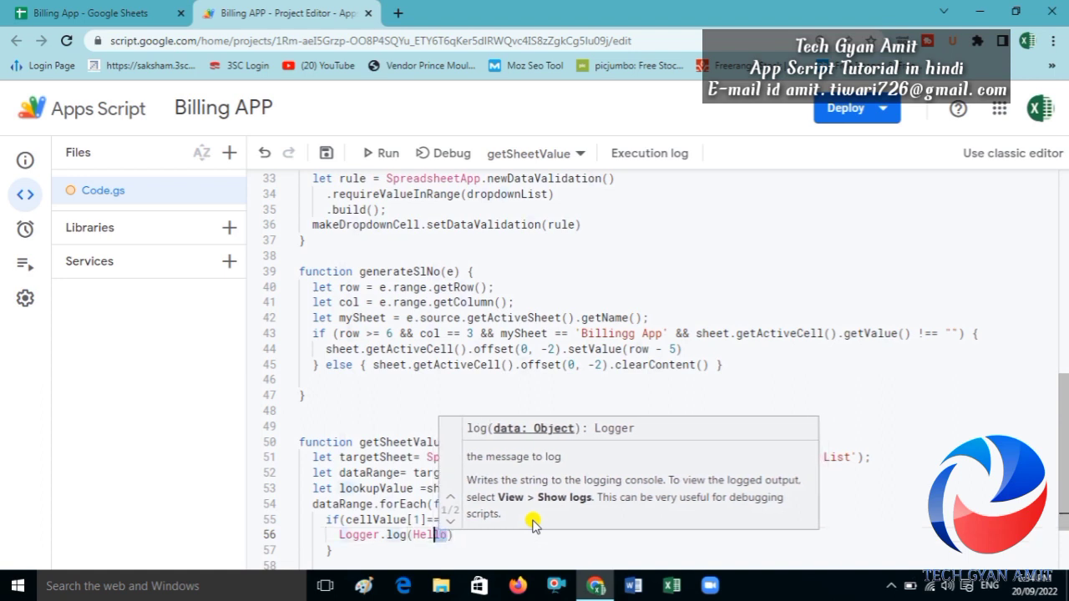
key(shift+Left)
key(shift+Left)
key(shift+Left)
text(")
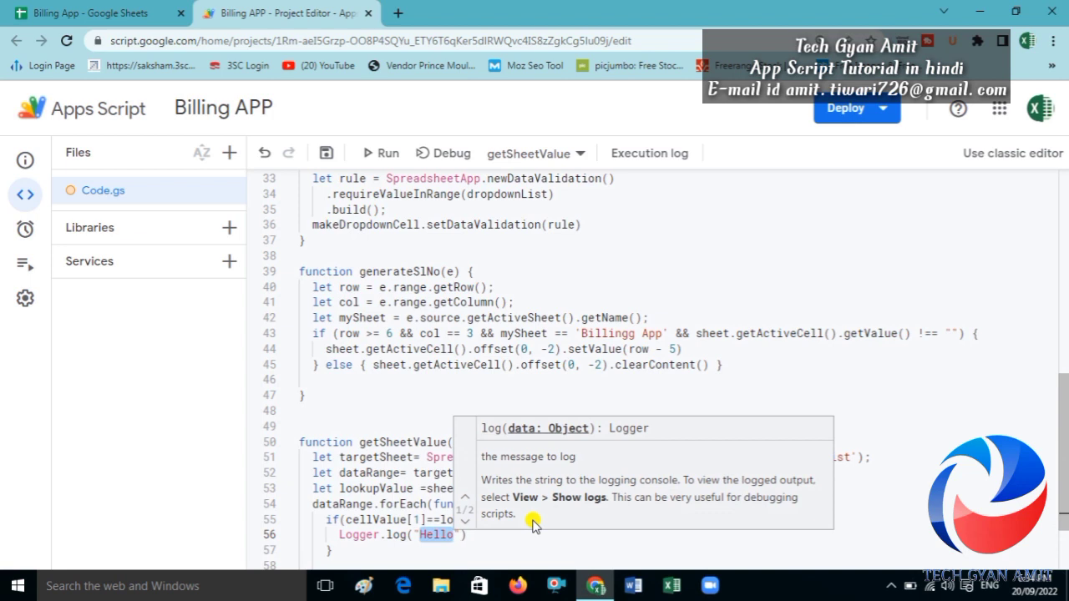
key(ctrl+s)
key(ctrl+r)
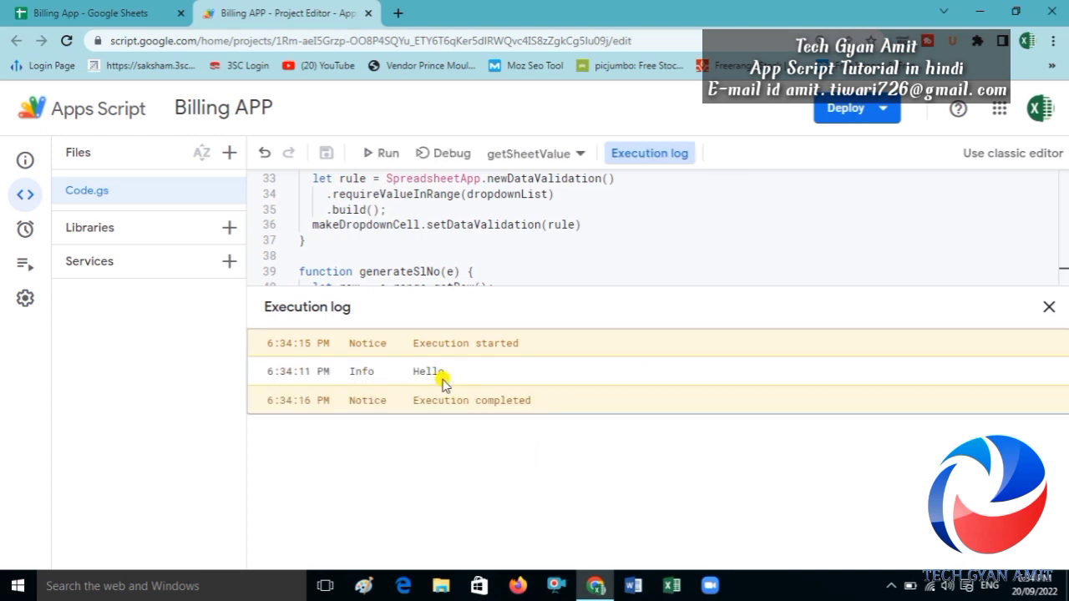
click(1049, 307)
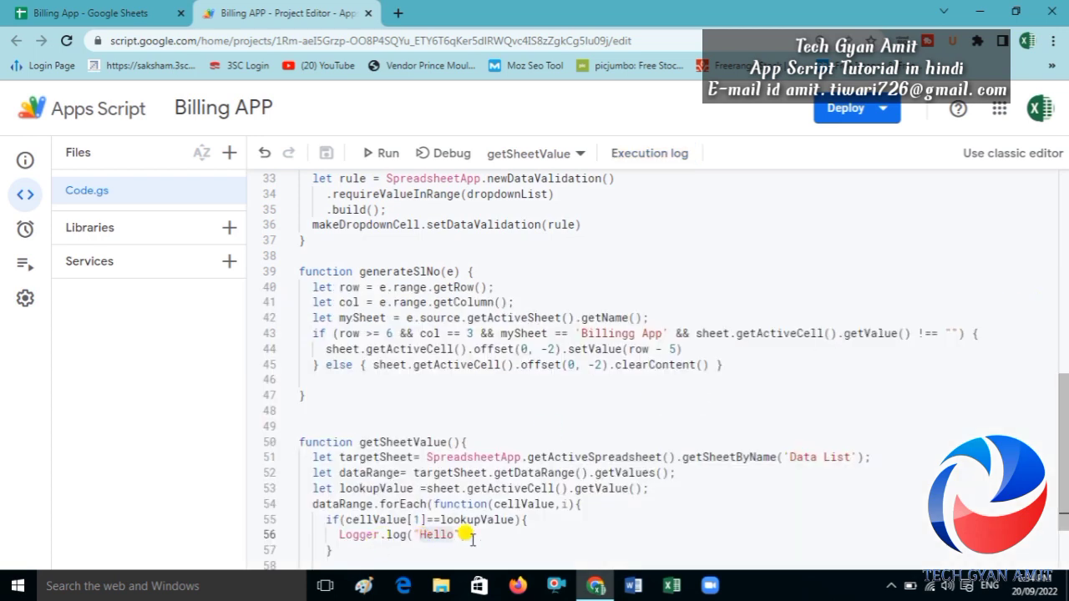
- Change the C6 item code on the Billingg App sheet from MA014 to GA89
click(104, 5)
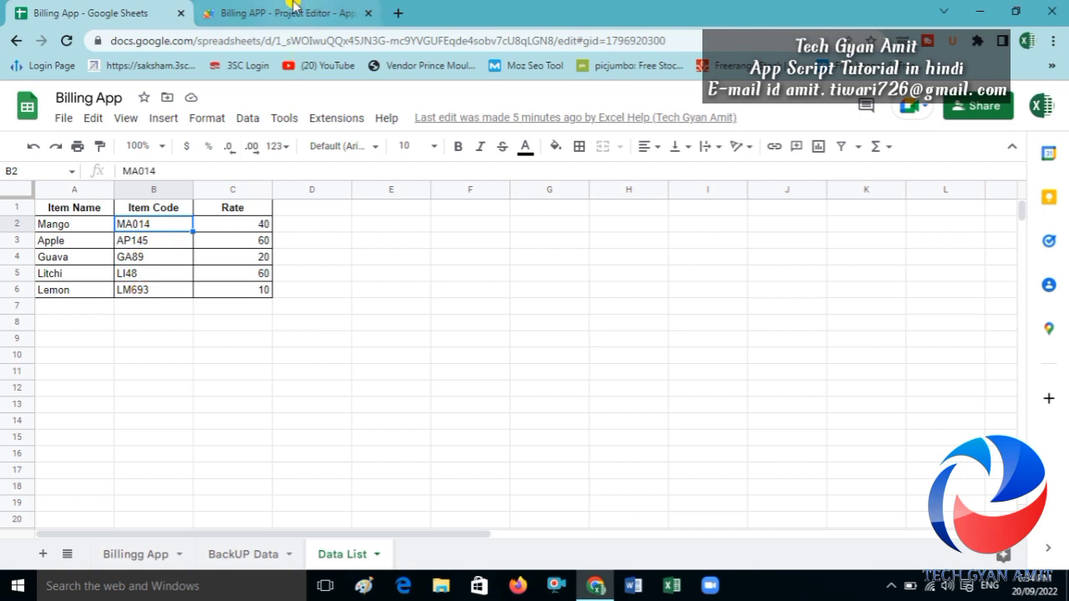
click(293, 5)
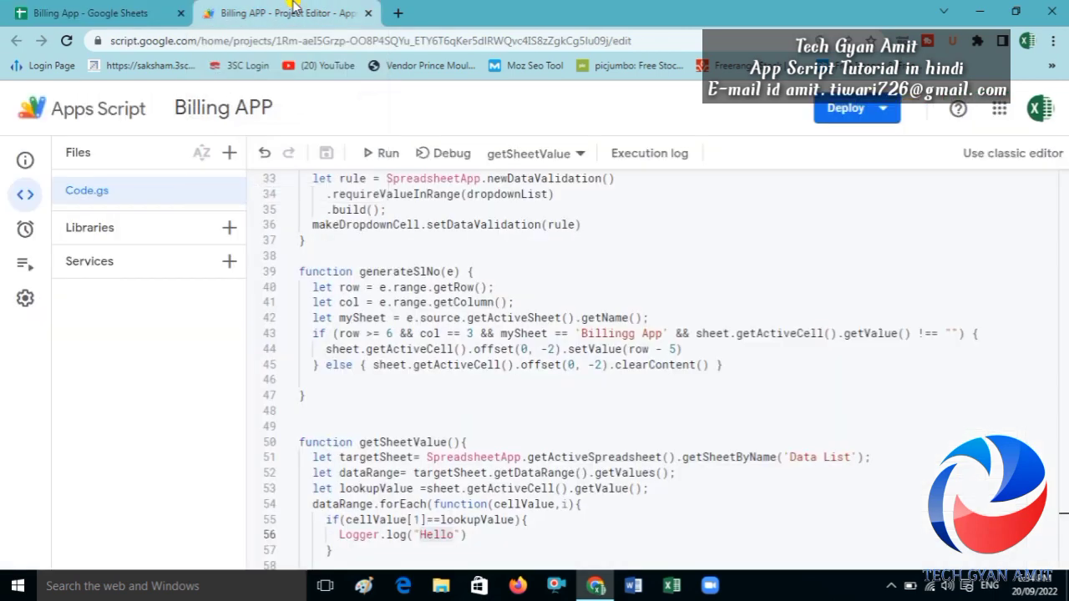
click(96, 12)
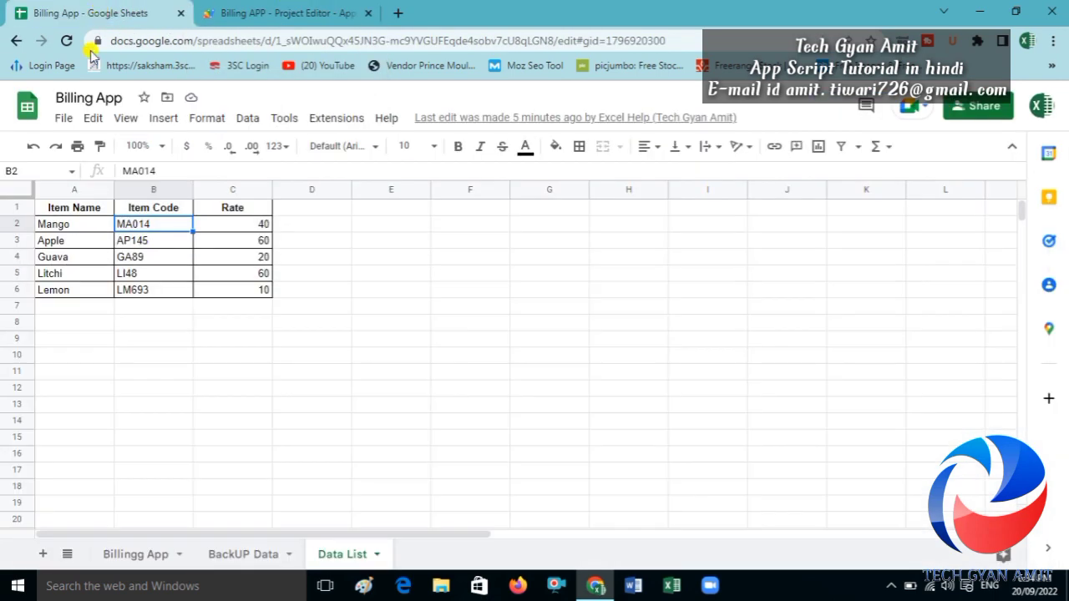
click(121, 556)
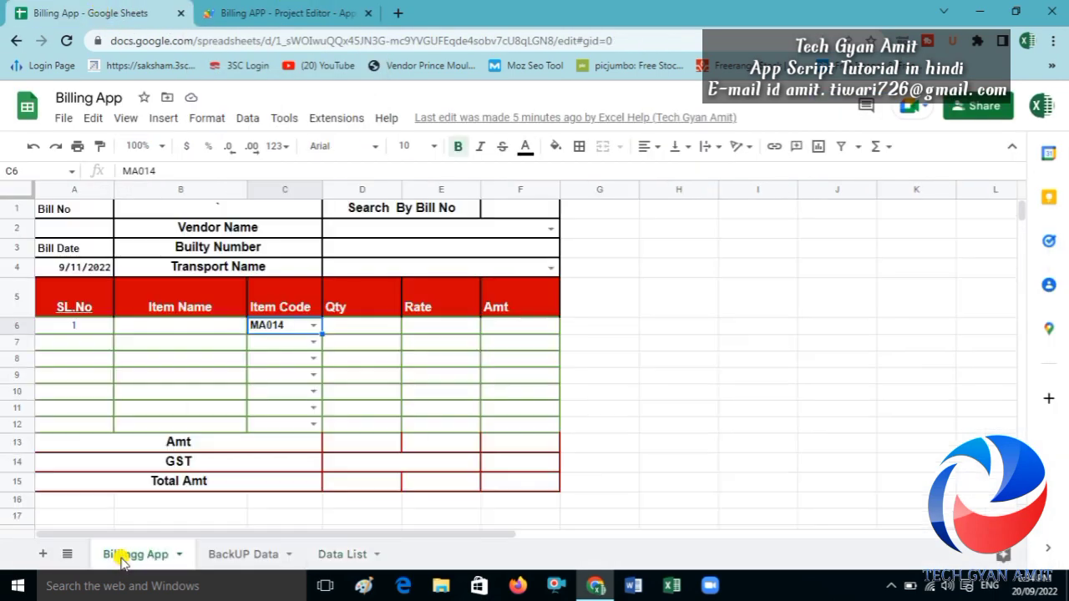
click(313, 326)
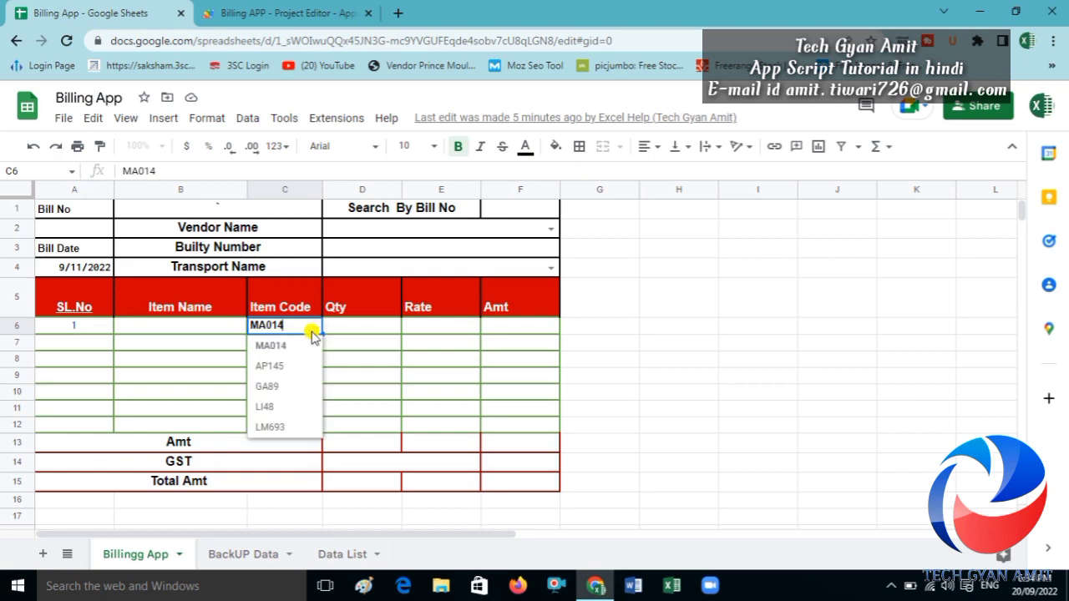
click(273, 380)
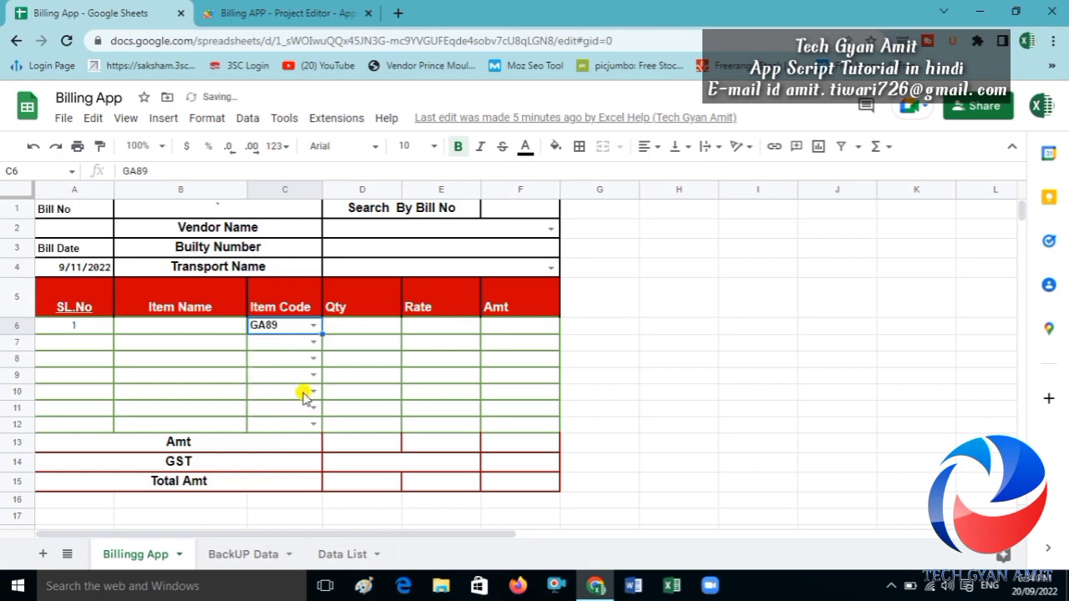
click(273, 11)
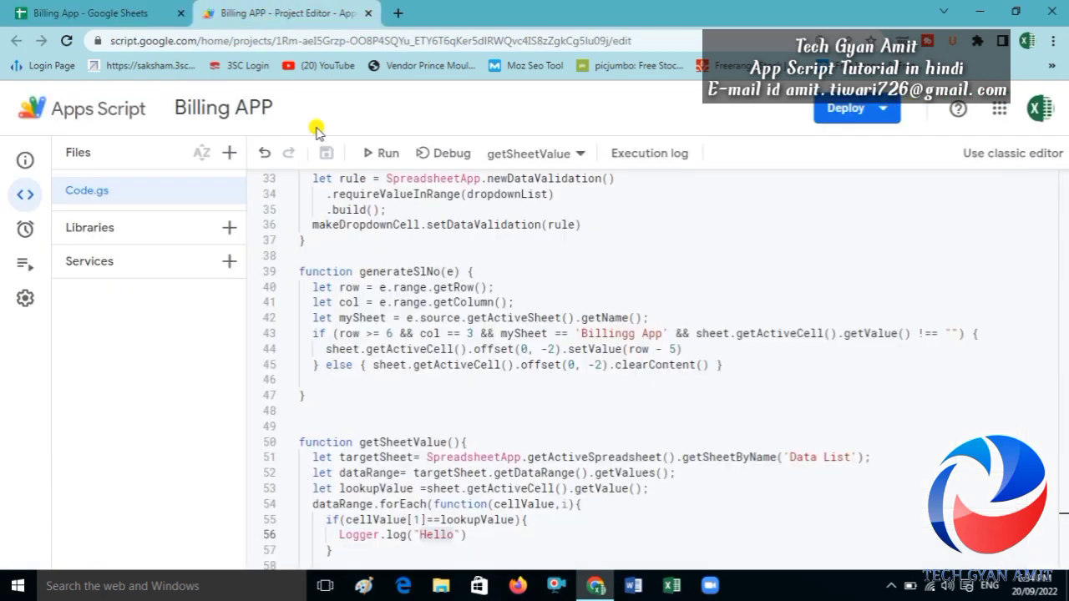
- Run getSheetValue with GA89, then locate GA89 (Guava, rate 20) on the Data List sheet
click(380, 154)
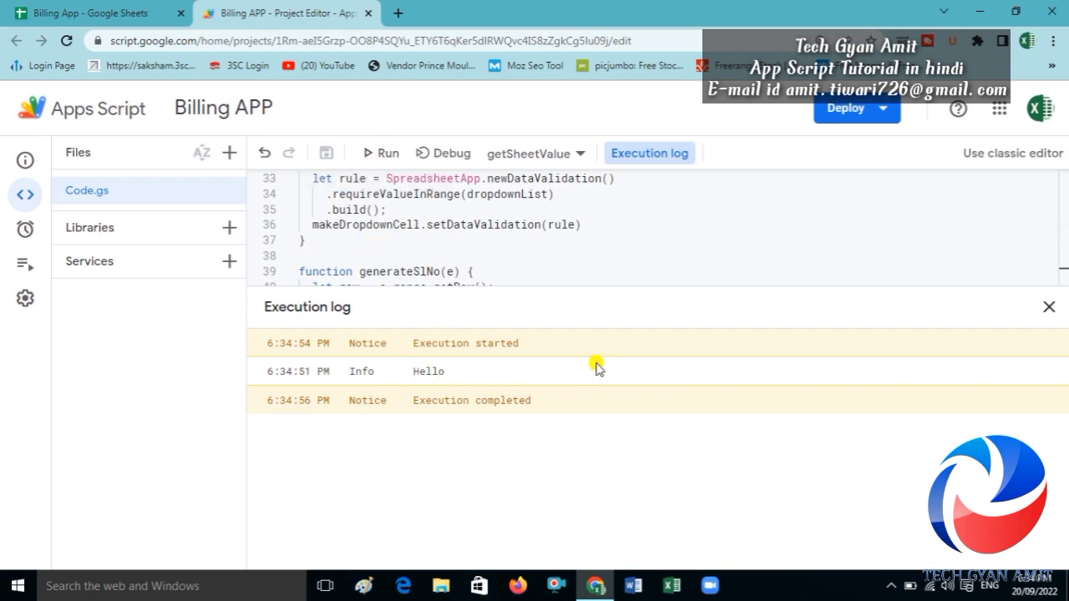
click(1048, 307)
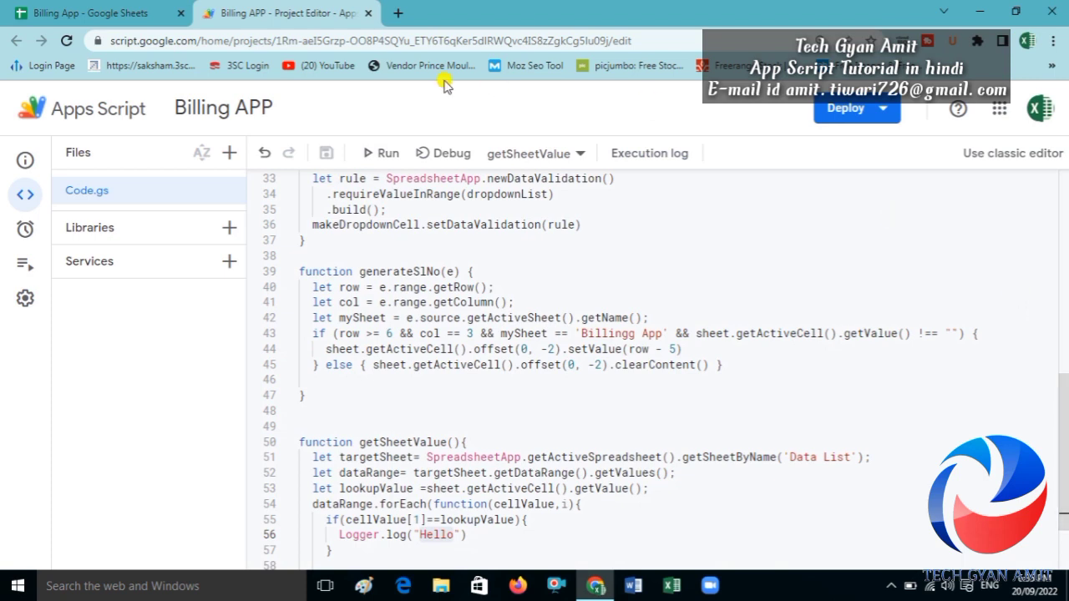
click(73, 13)
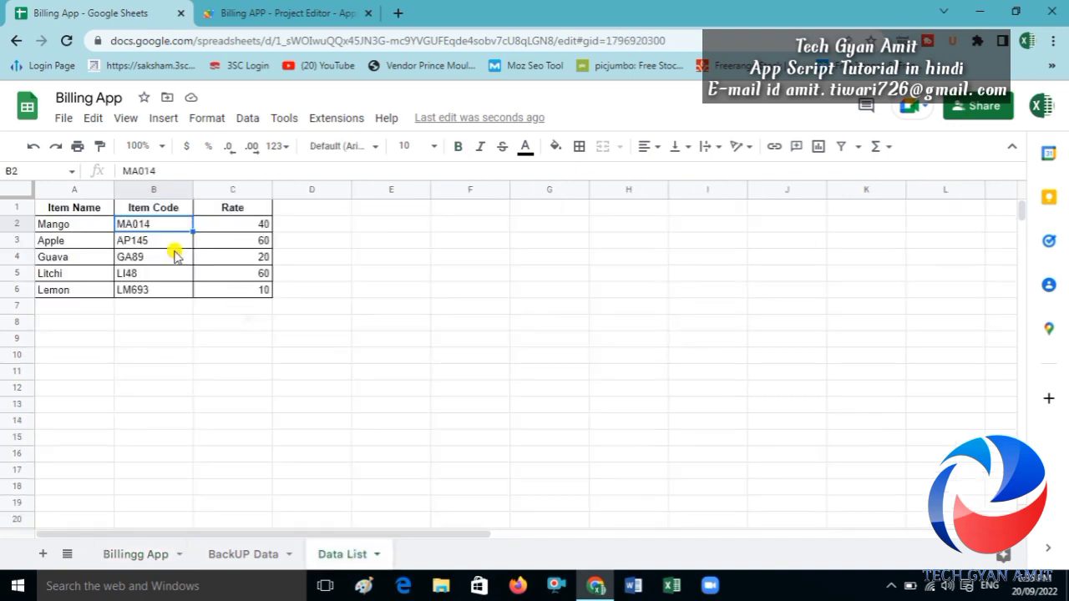
click(148, 260)
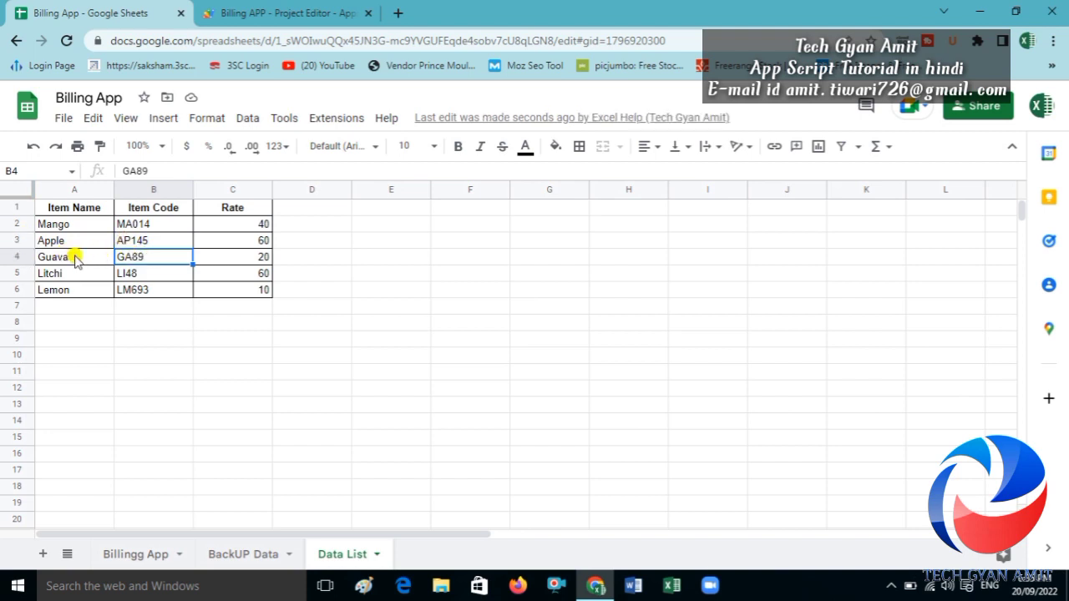
- Replace Logger.log("Hello") with Logger.log(i), then save and run, logging row index 3.0 for GA89
click(286, 12)
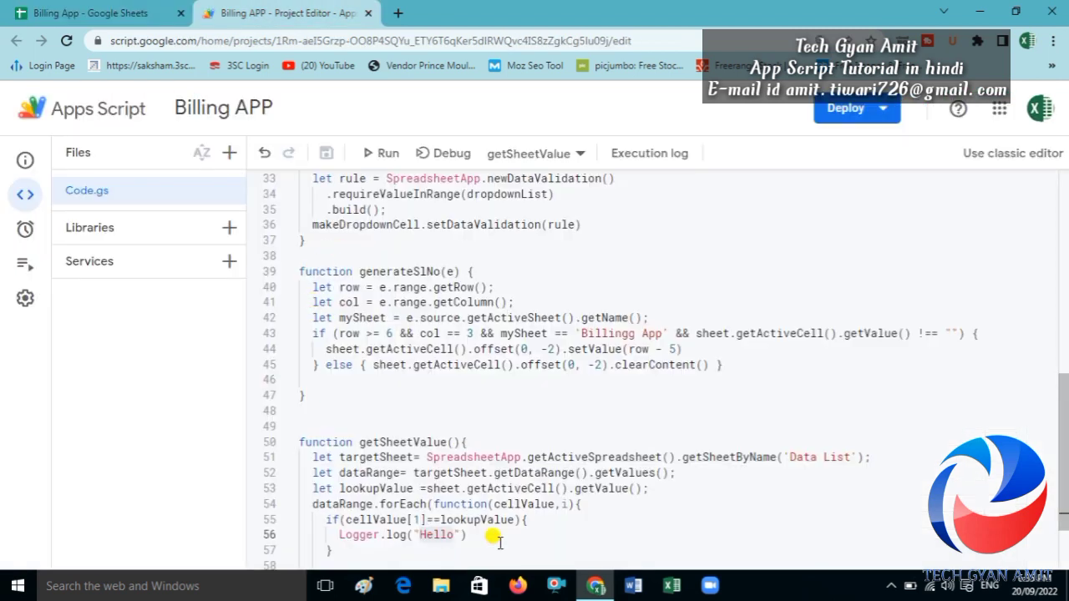
drag(468, 535, 333, 535)
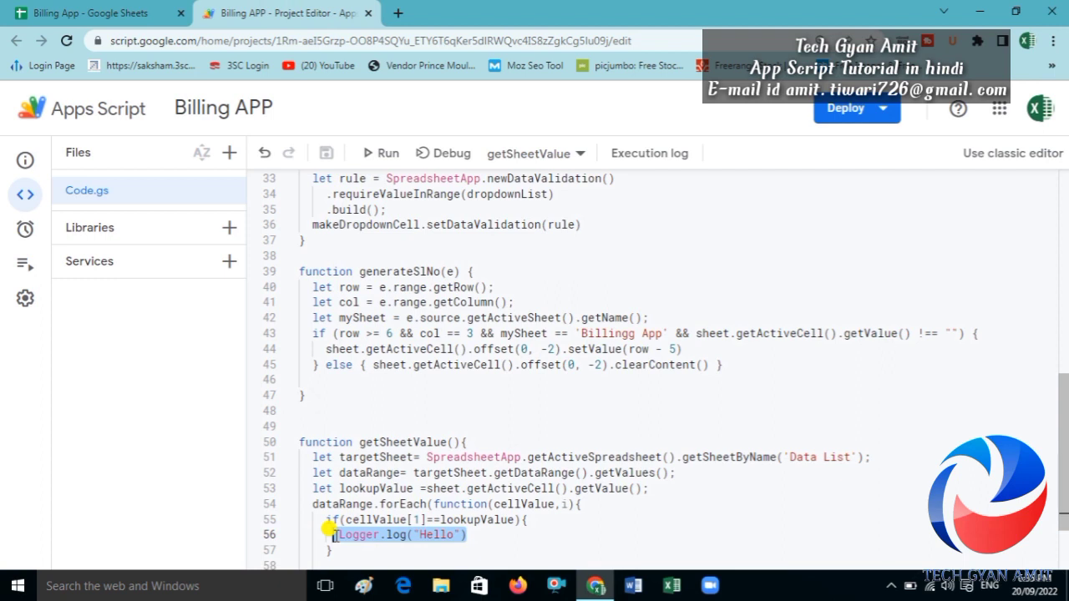
key(BackSpace)
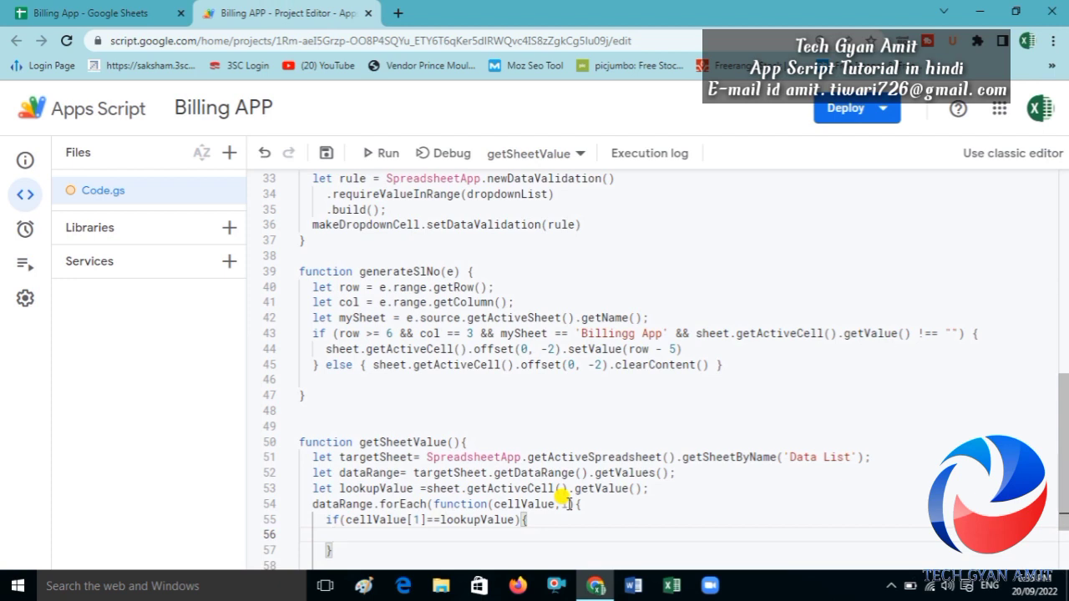
text(Logger)
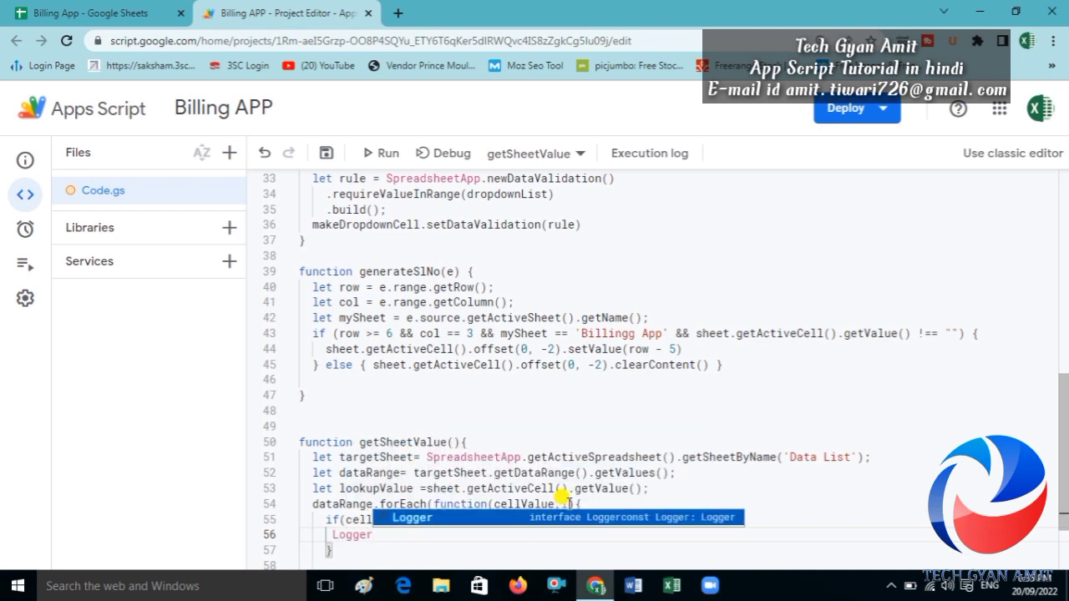
text(.log()
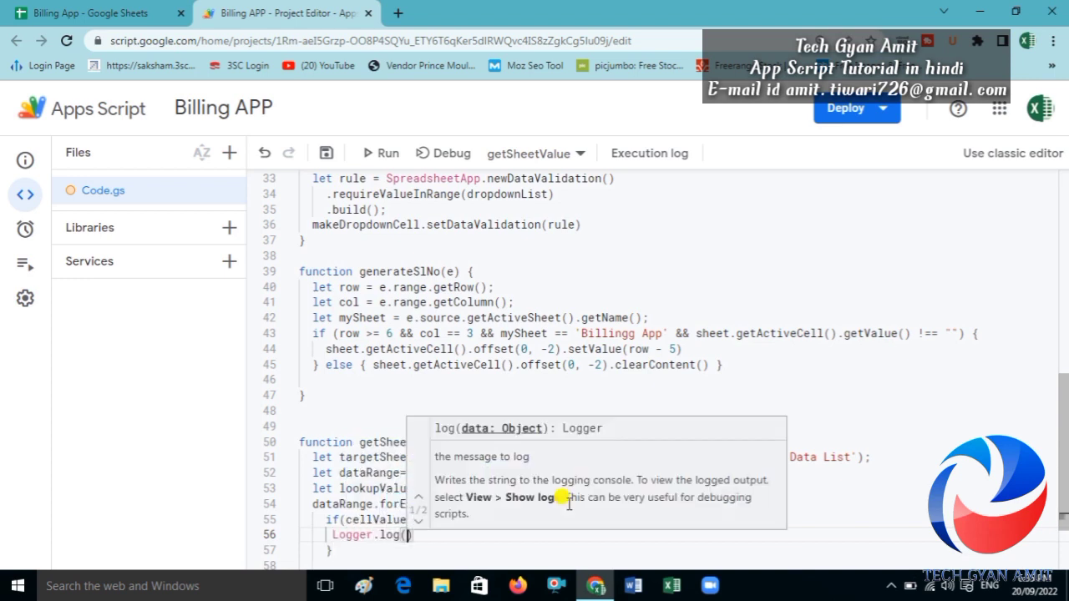
text(i)
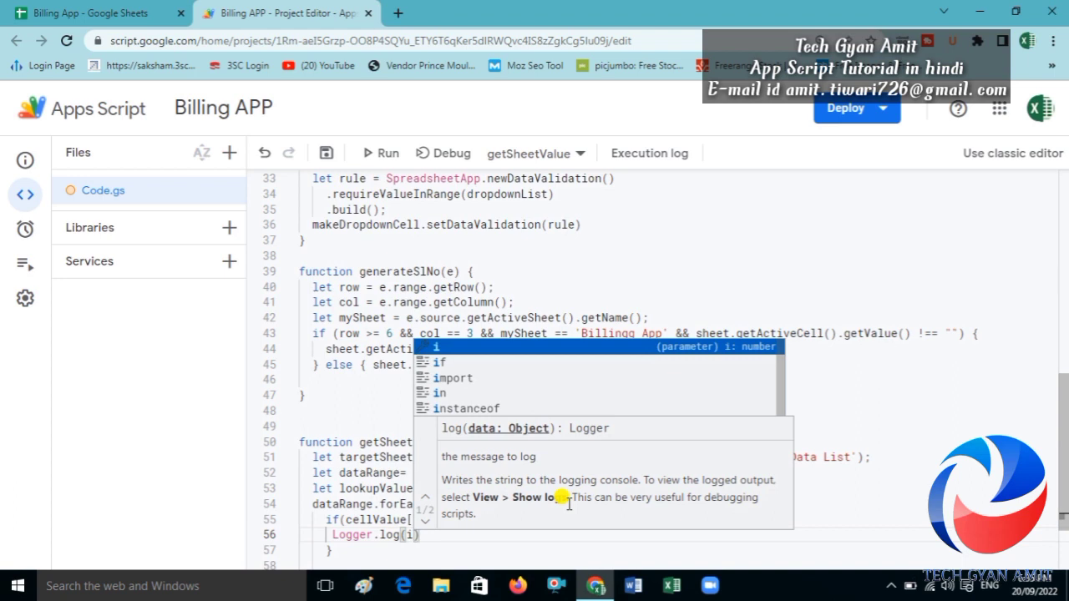
key(ctrl+r)
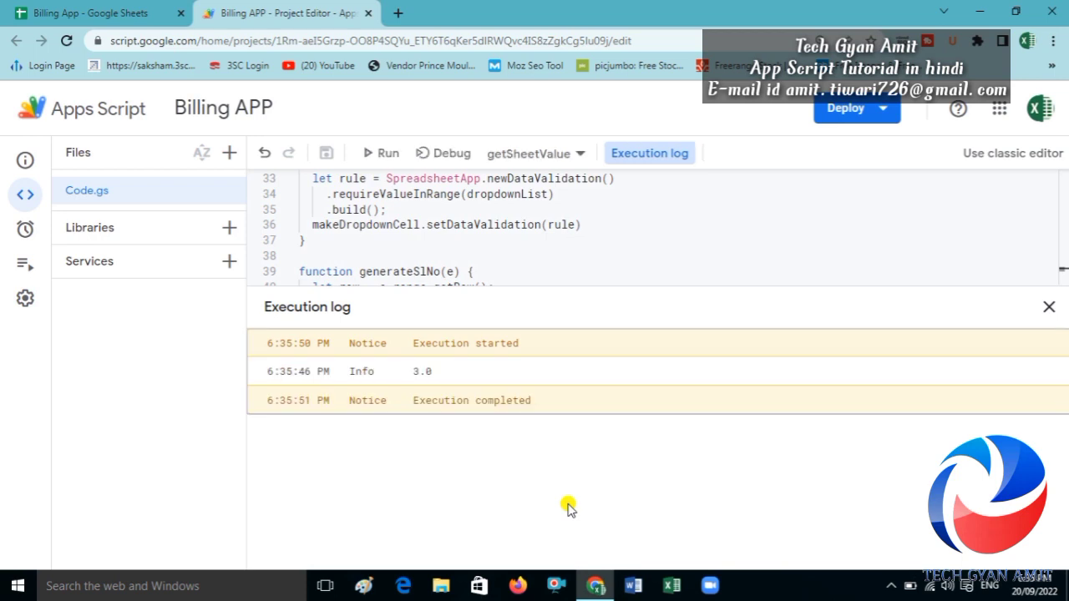
click(88, 13)
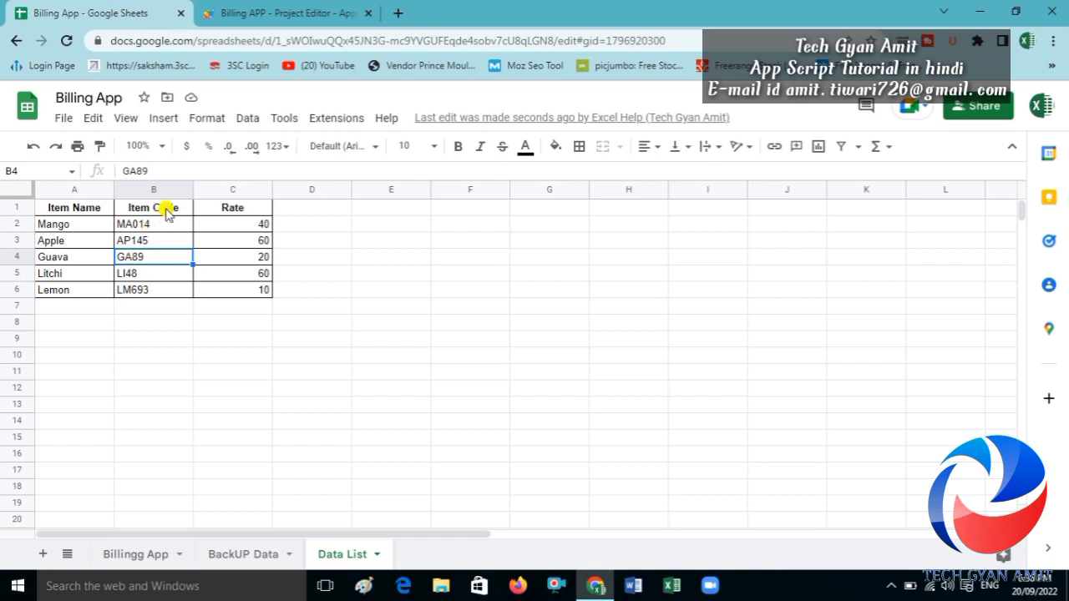
click(166, 211)
click(158, 222)
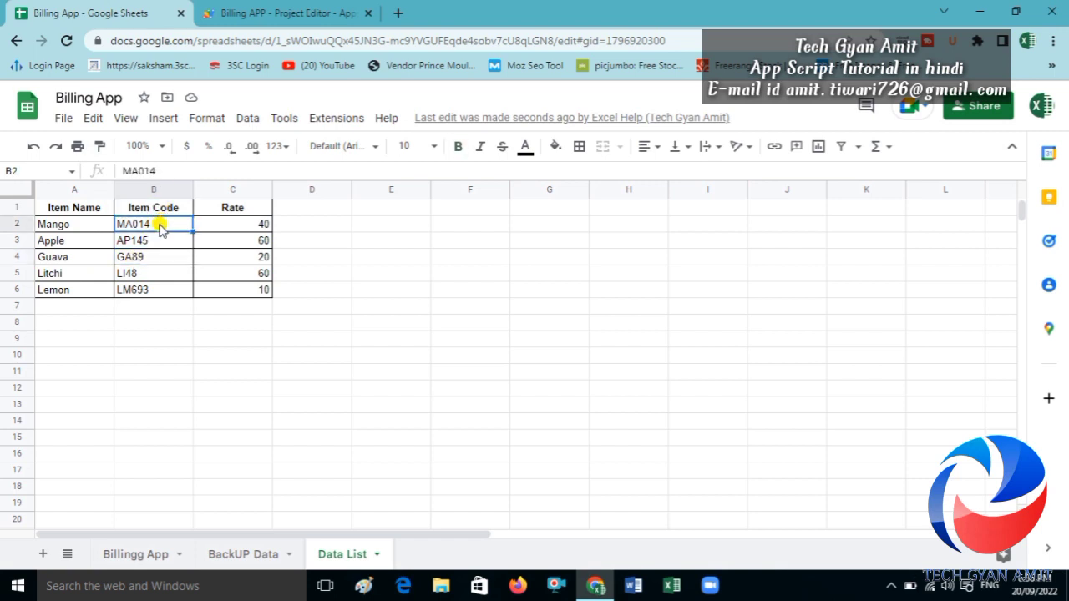
click(155, 242)
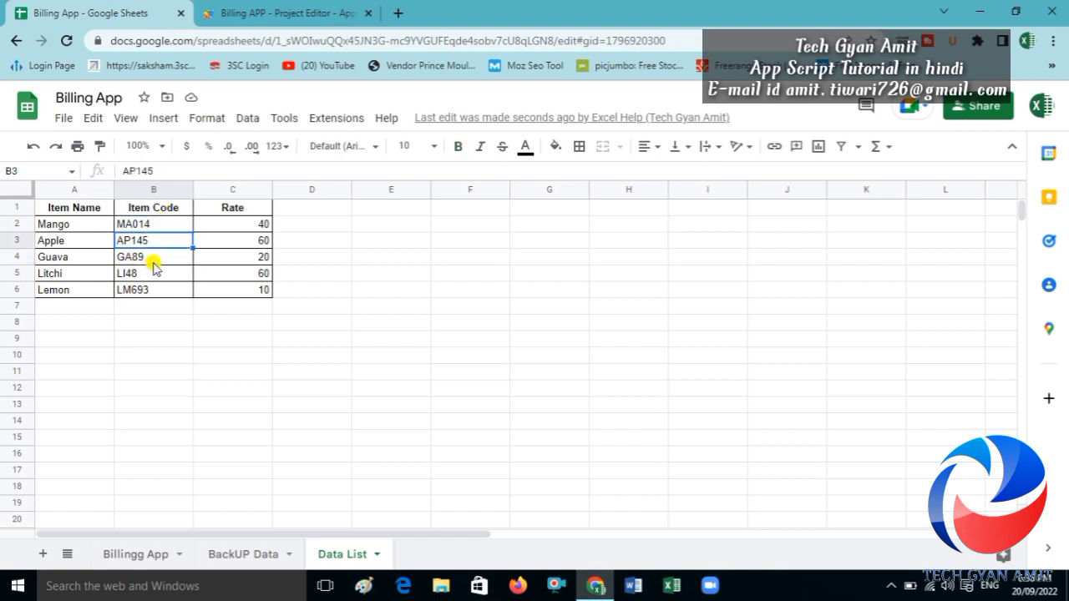
click(154, 266)
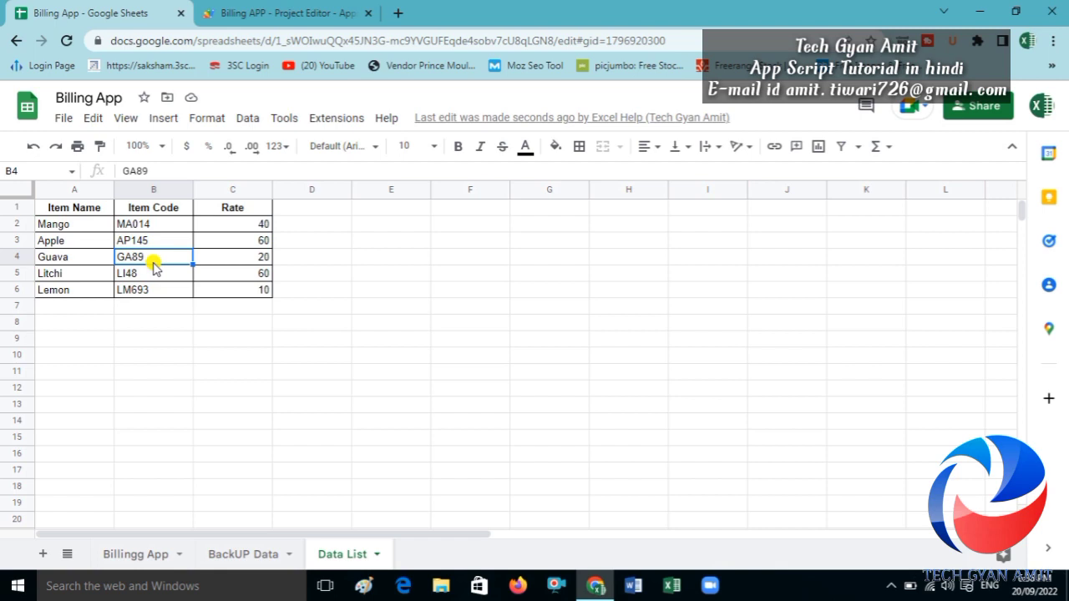
click(219, 13)
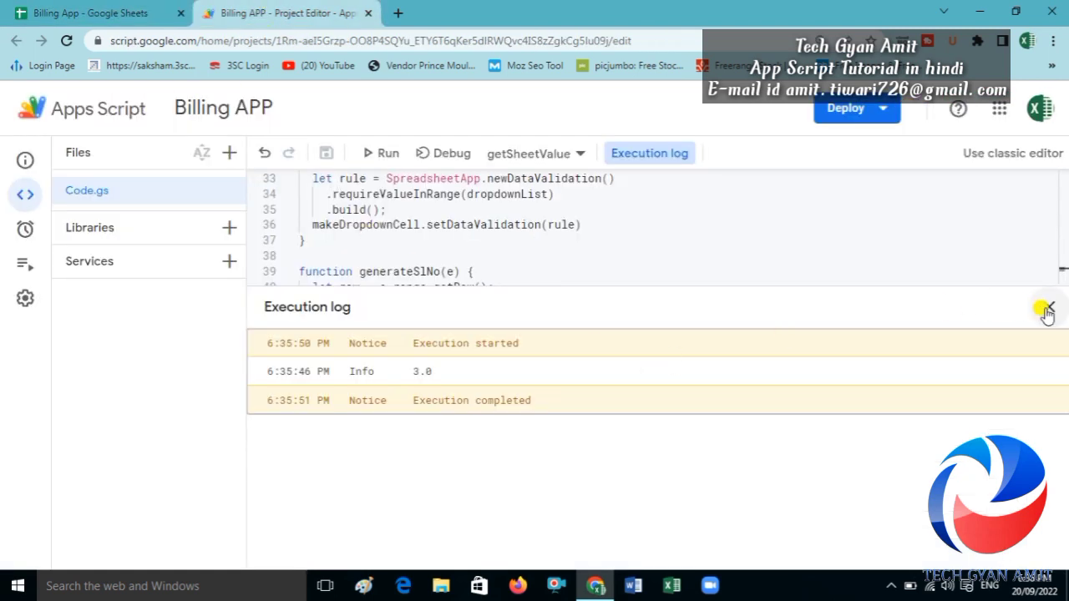
- Change line 56 to Logger.log(i+1) and save the script
click(1047, 307)
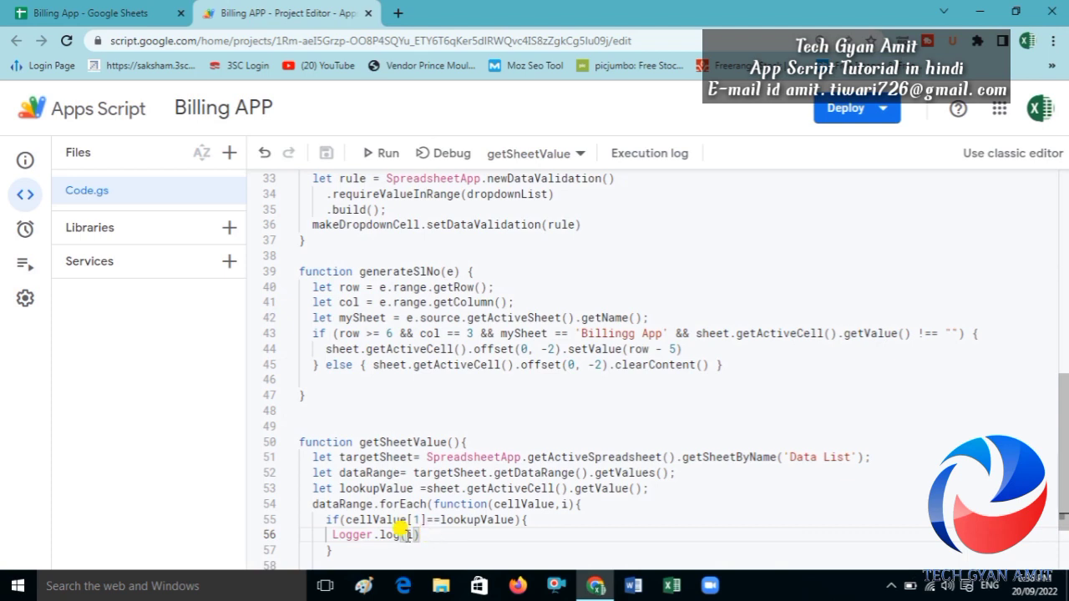
text())
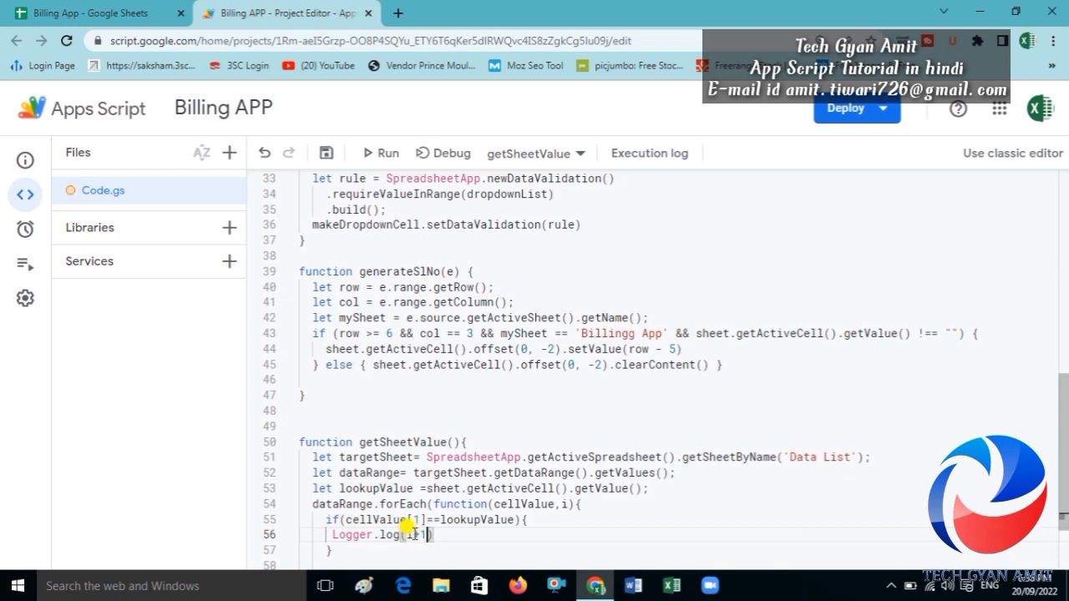
key(ctrl+s)
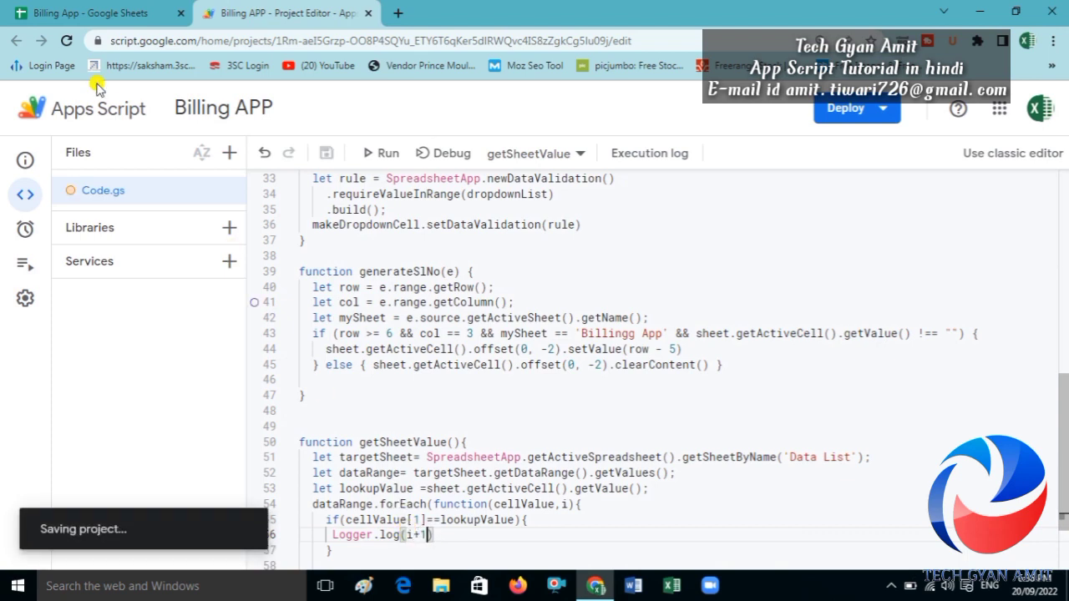
- Pick LM693 as the item code in C6 on the Billingg App bill
click(92, 7)
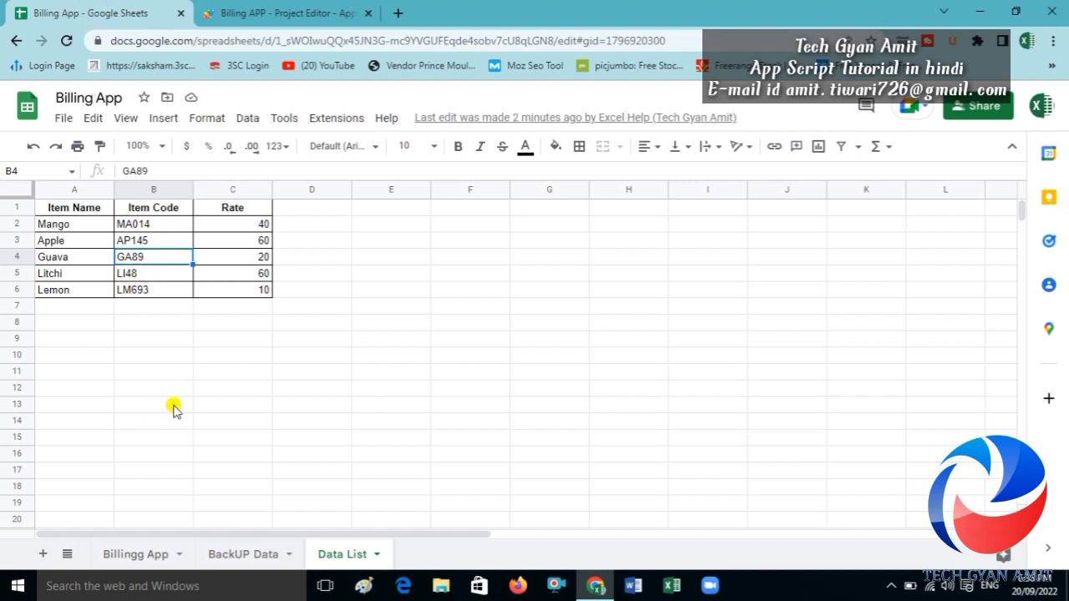
click(147, 554)
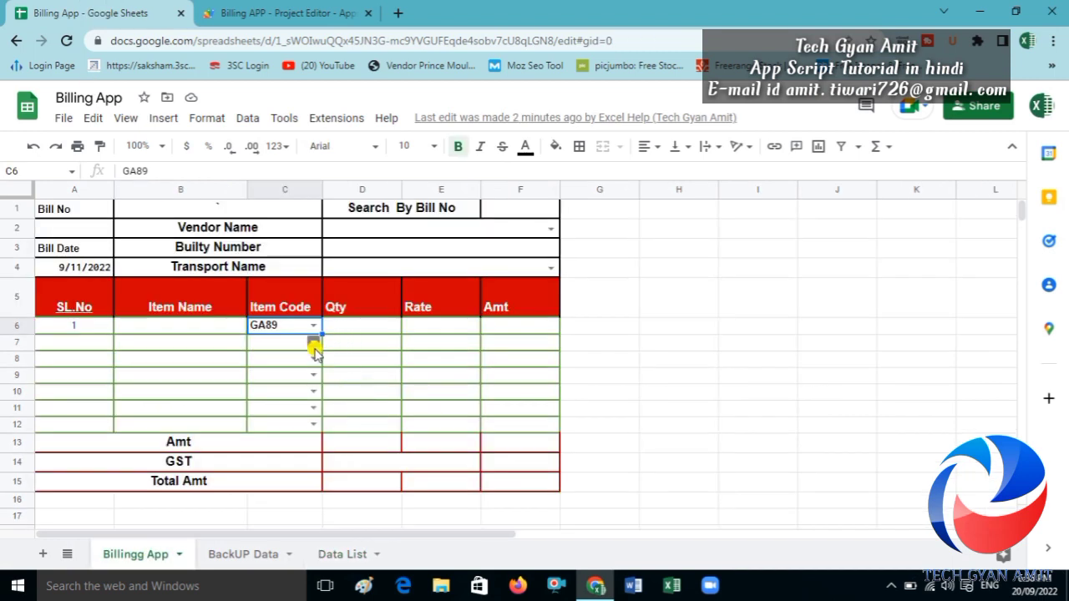
click(313, 331)
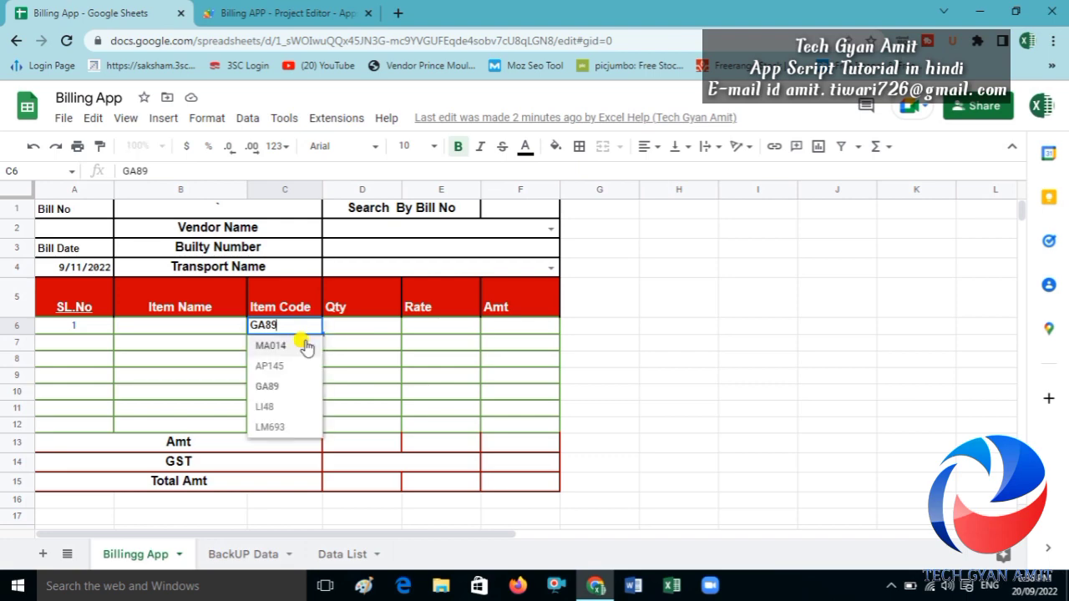
click(263, 427)
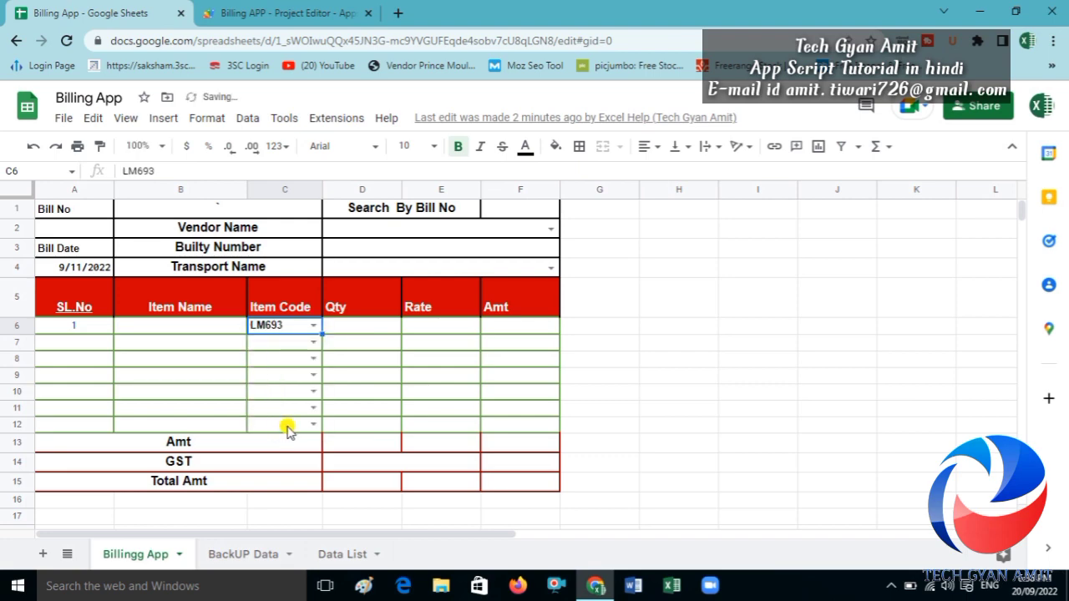
click(666, 332)
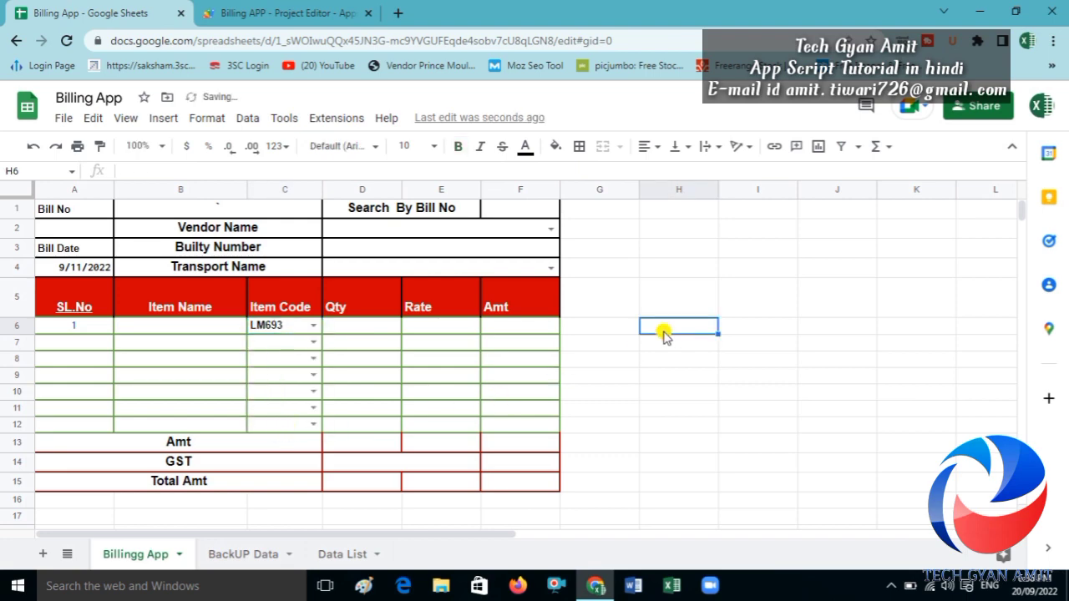
click(294, 332)
- Run getSheetValue and confirm the logged 6.0 matches Lemon's LM693 row (rate 10) in Data List
click(305, 11)
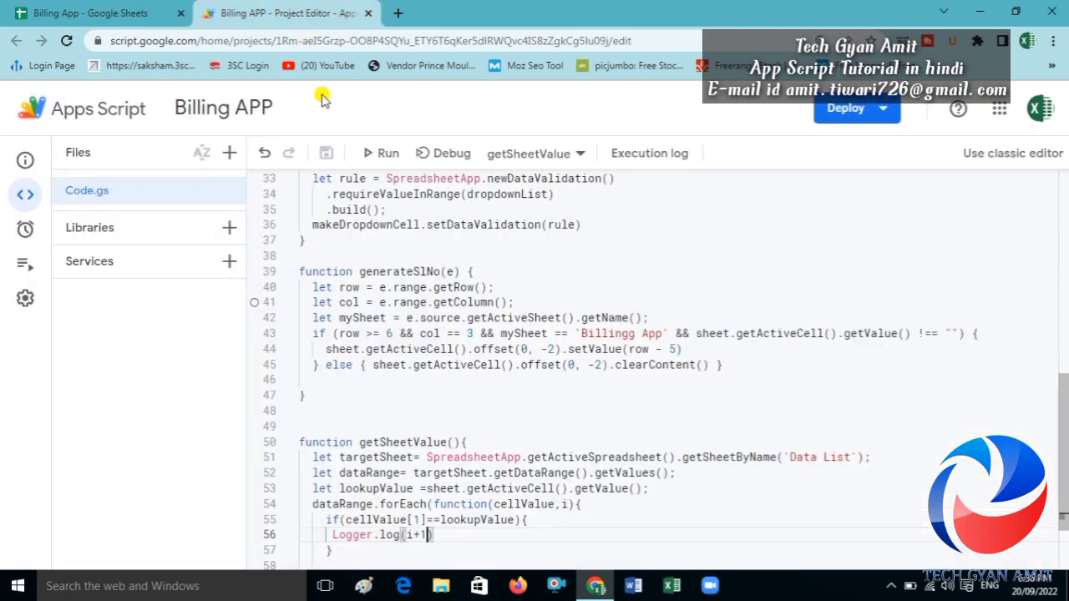
click(381, 155)
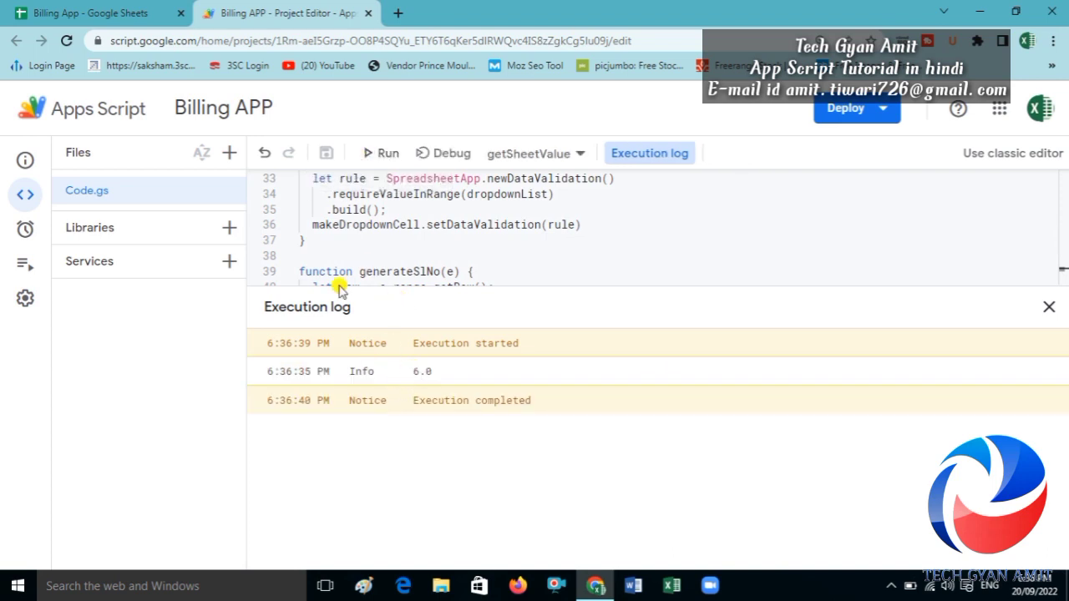
click(117, 14)
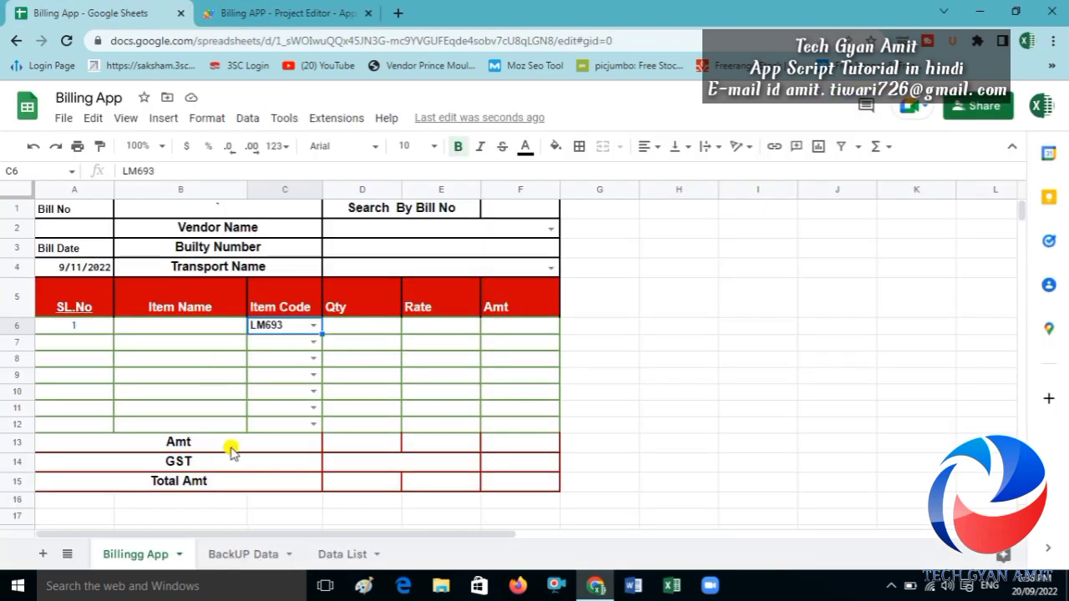
click(326, 554)
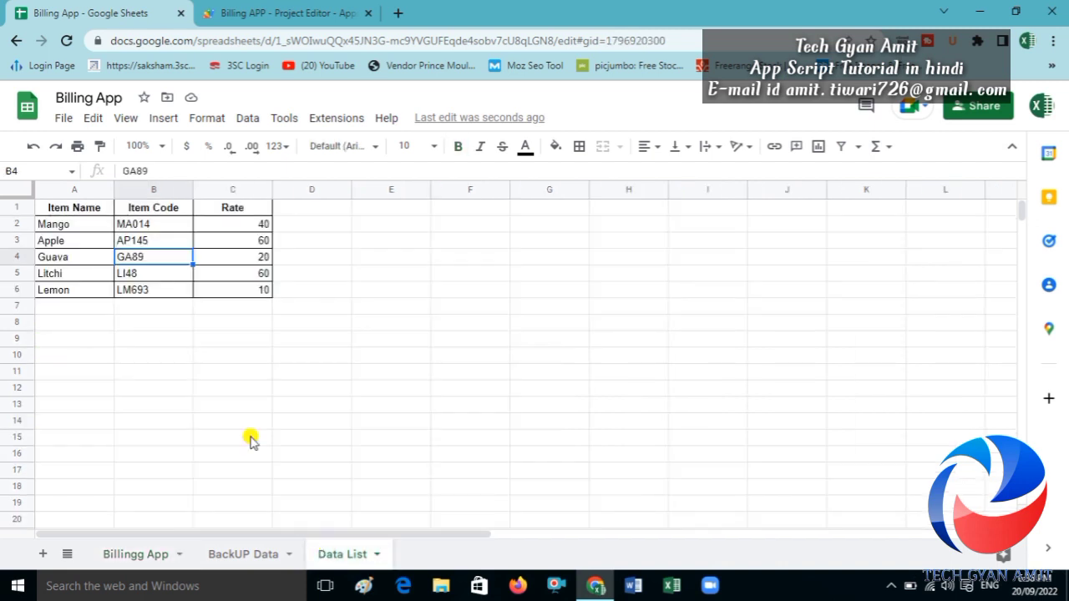
click(129, 292)
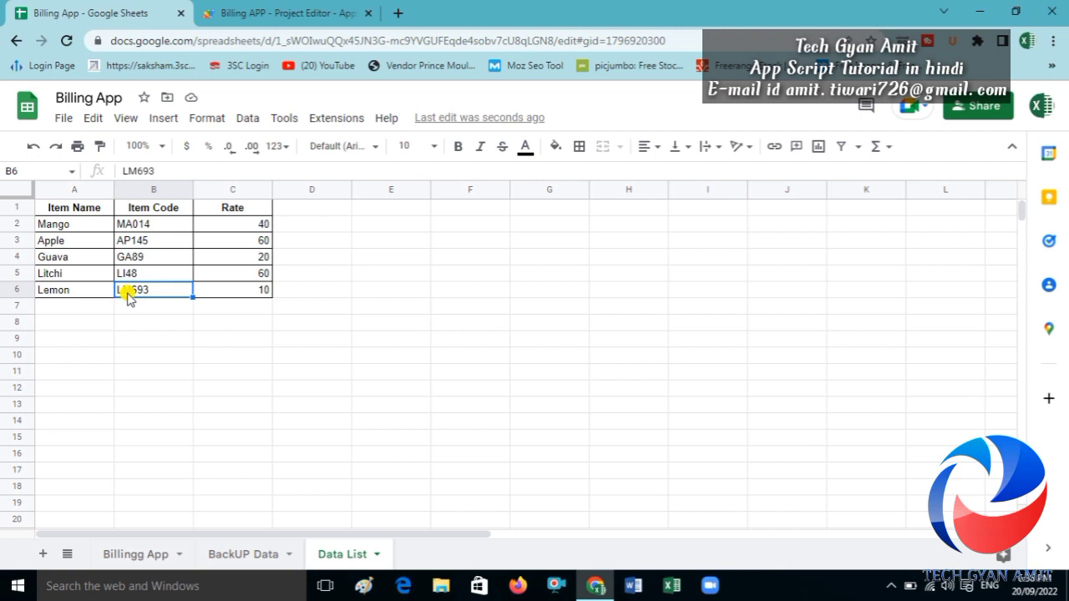
click(84, 292)
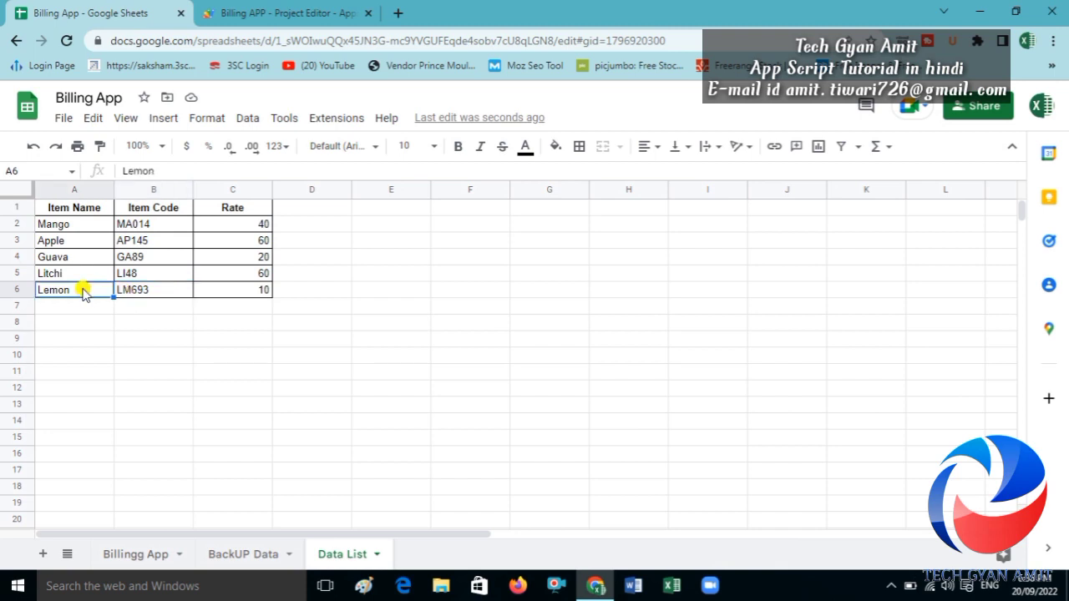
click(226, 291)
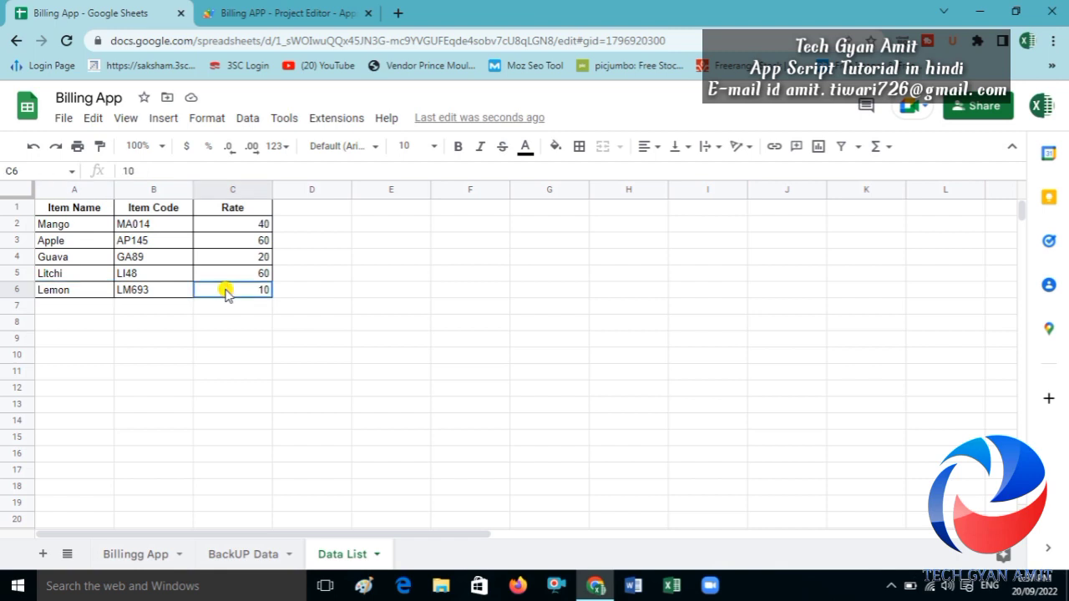
click(284, 11)
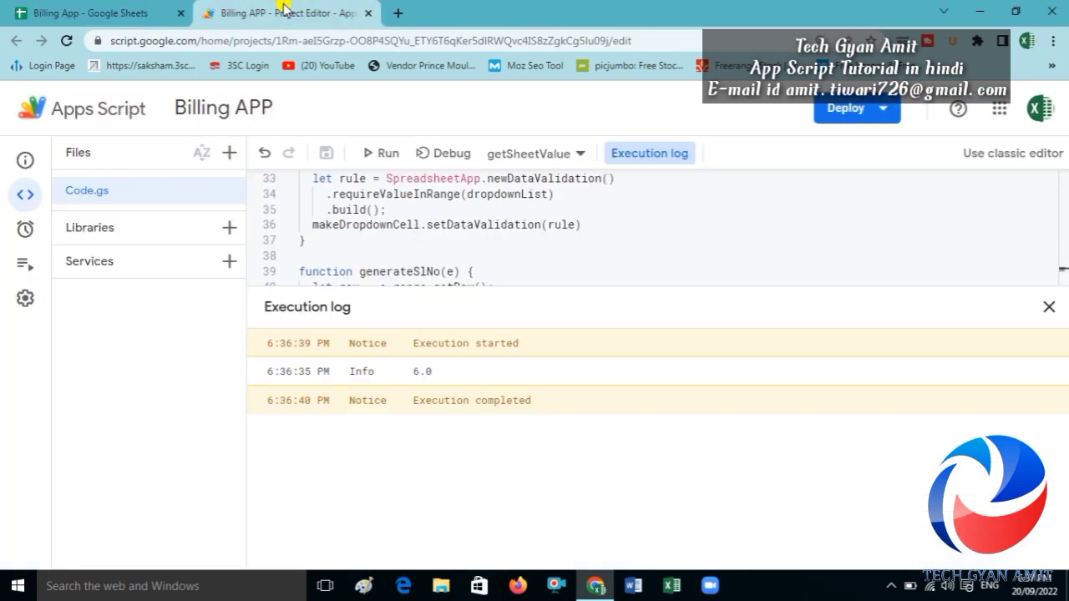
- Replace the Logger.log(i+1) statement with targetSheet.getRange(i+1,1).getValue()
click(1048, 306)
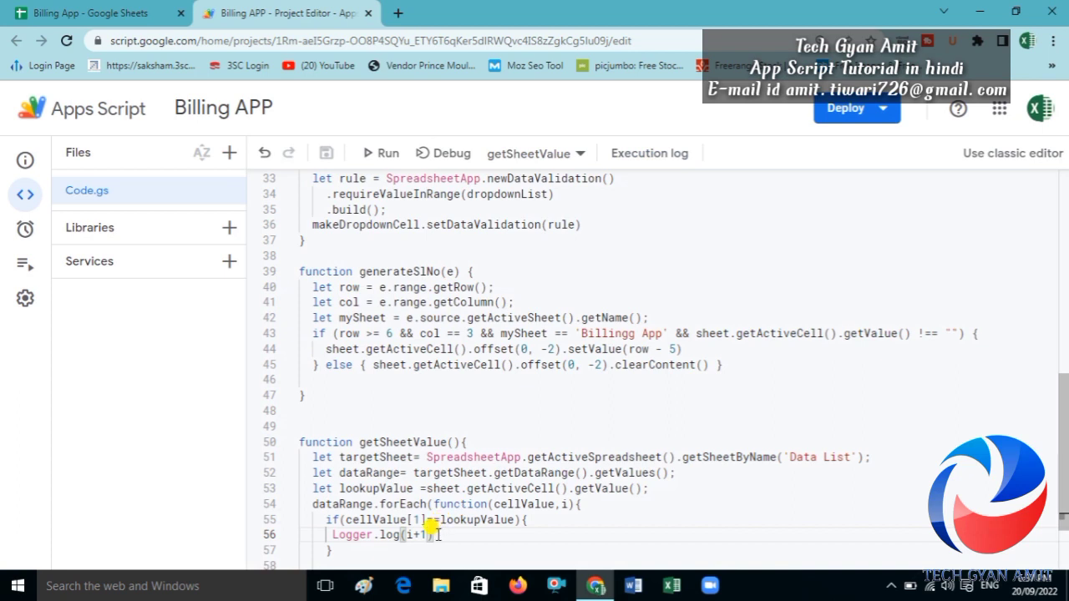
drag(431, 532, 324, 534)
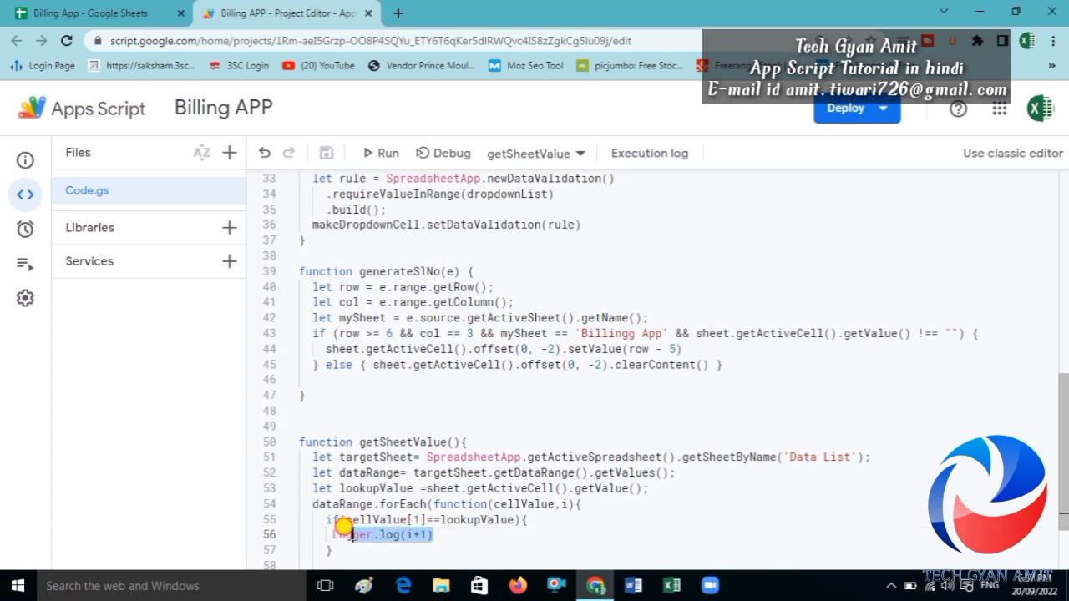
text(tar)
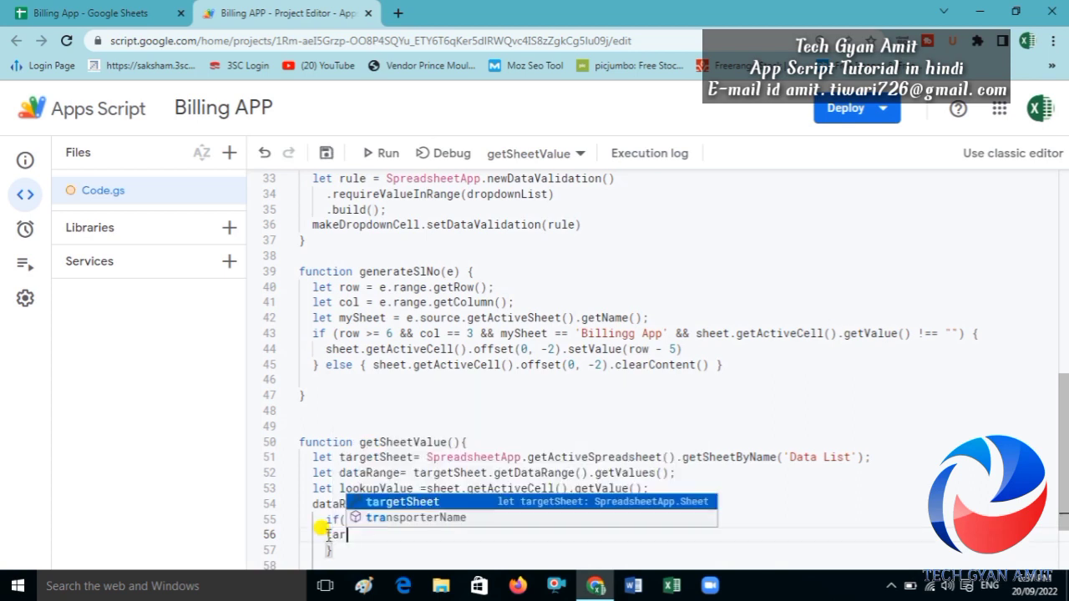
text(getSheet.)
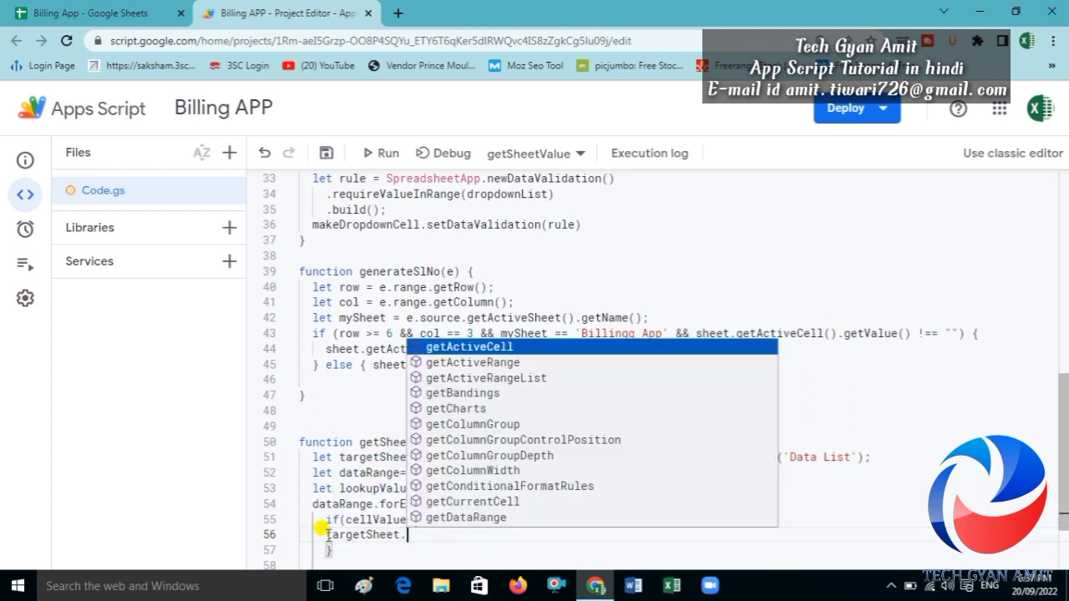
text(getRange)
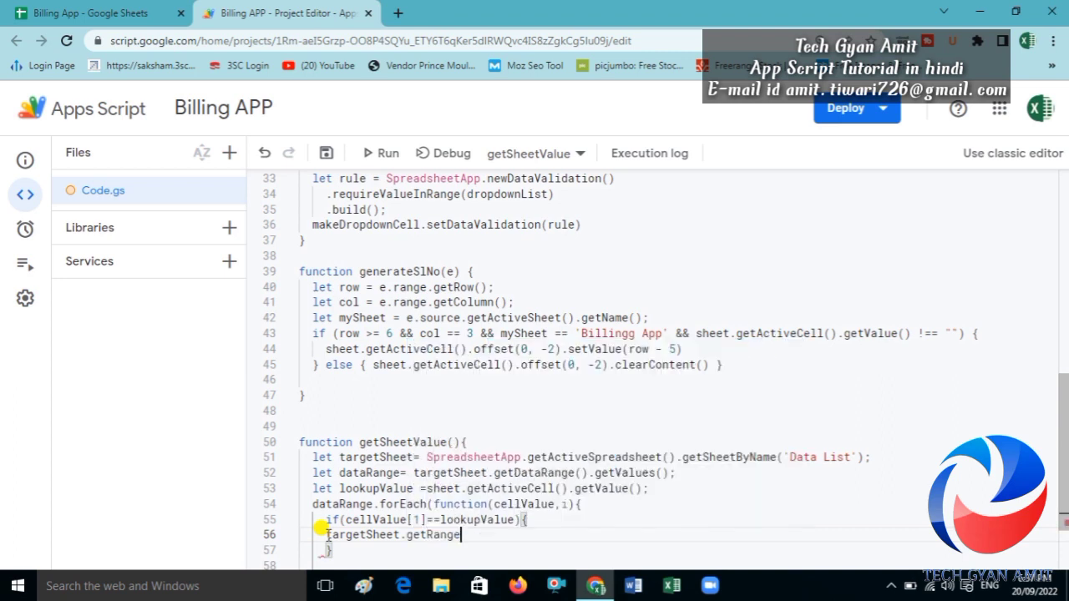
text(()
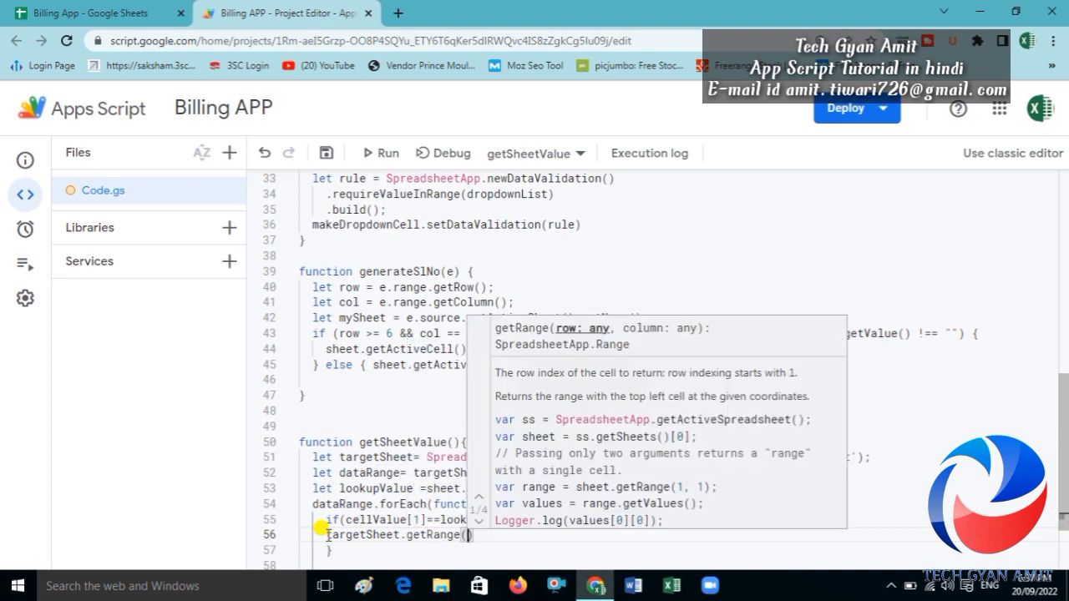
text(i+1)
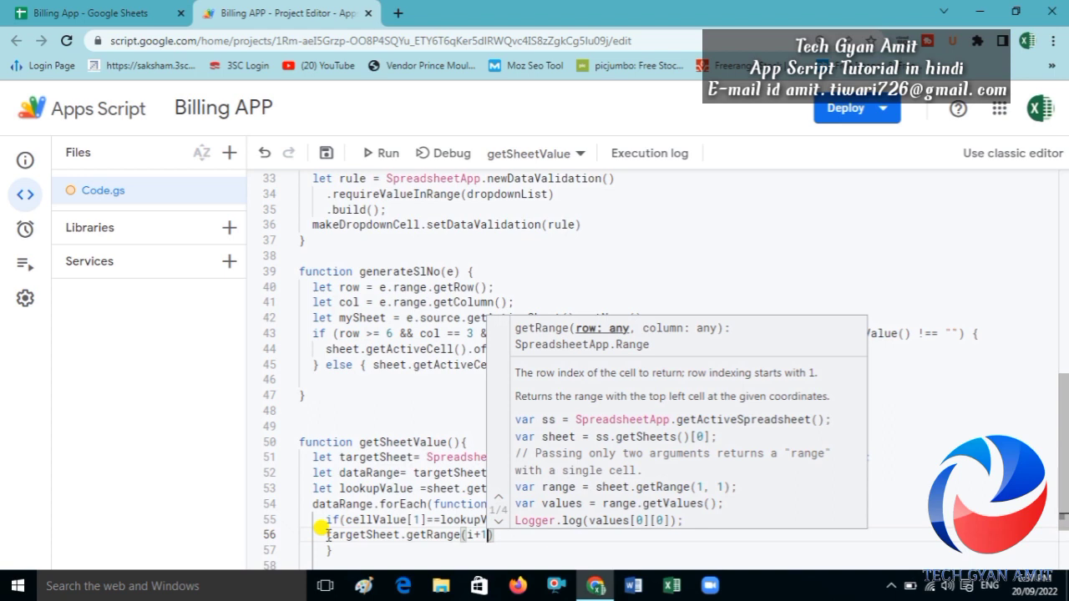
text(,)
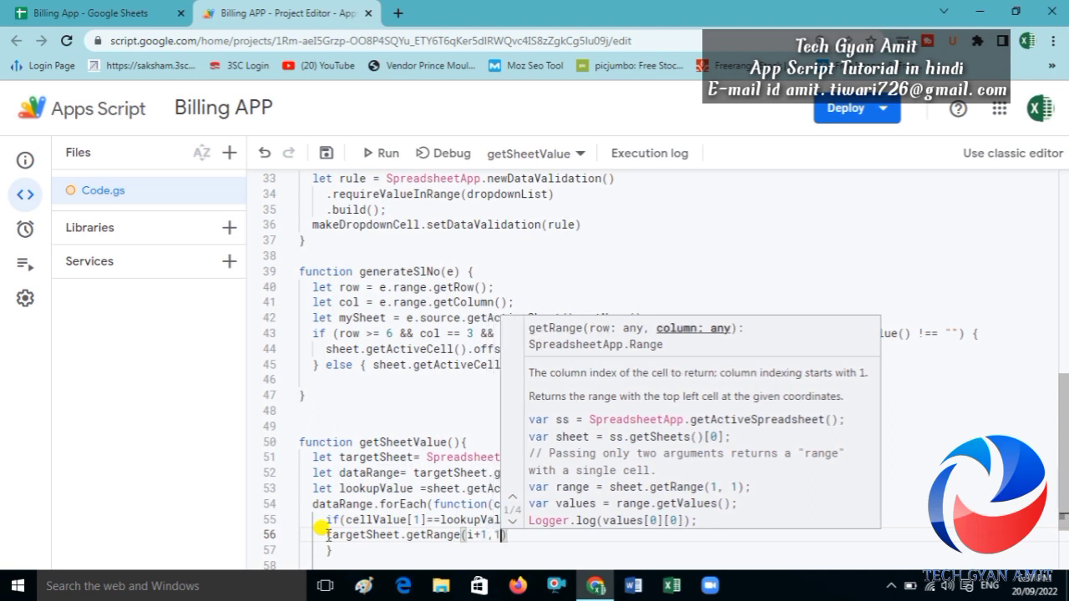
click(504, 535)
text(targetValue)
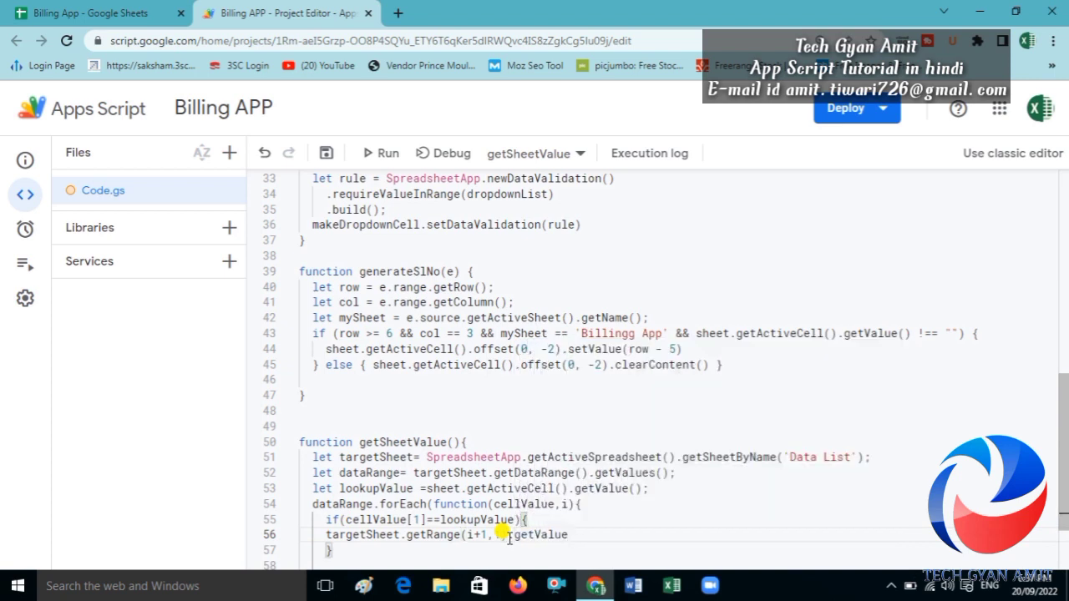
text(()
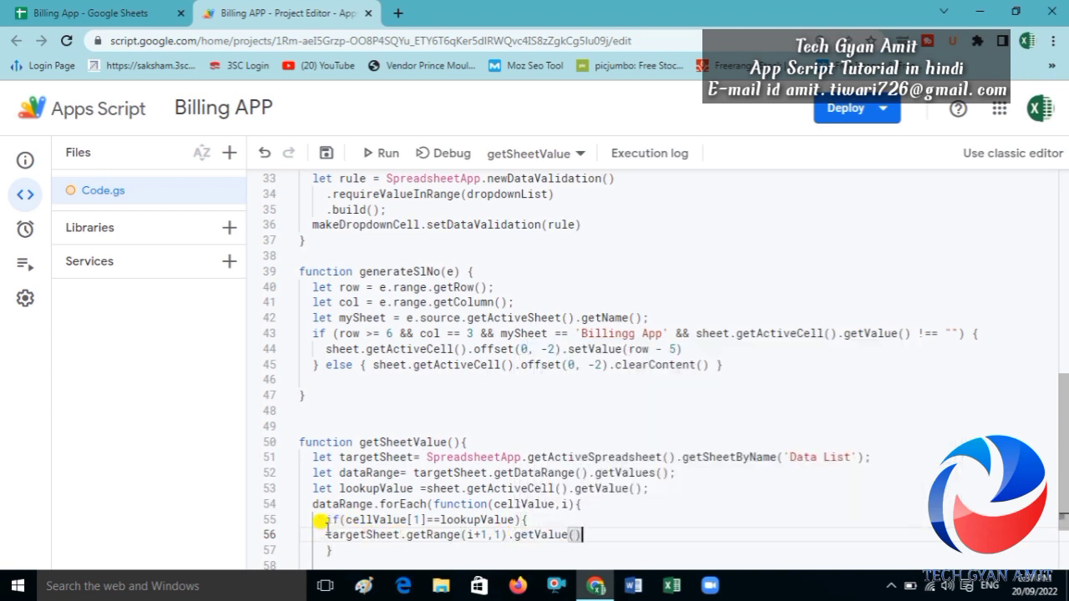
click(325, 534)
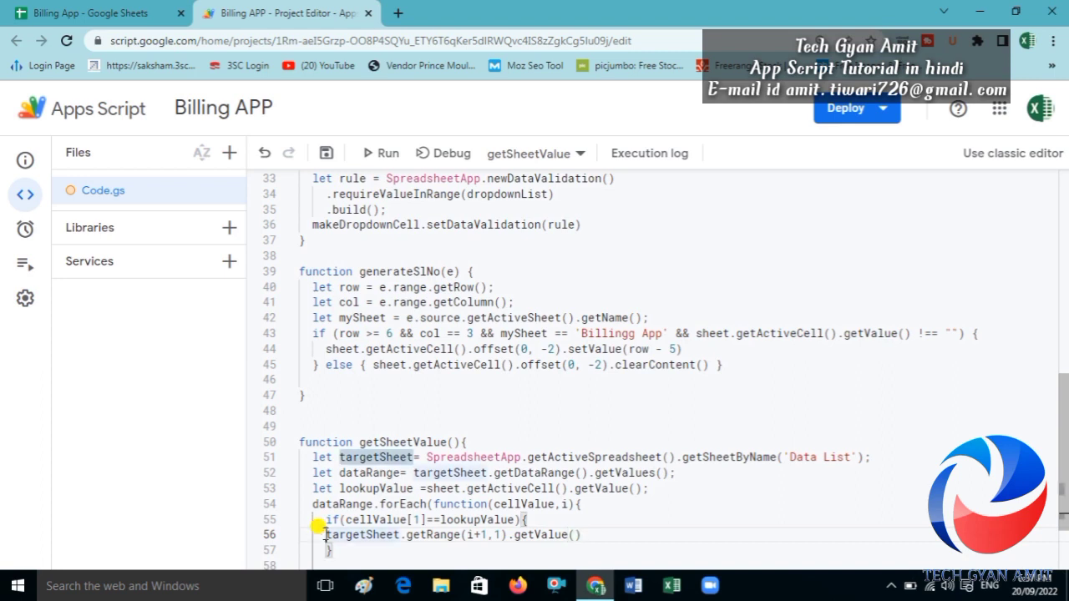
click(88, 7)
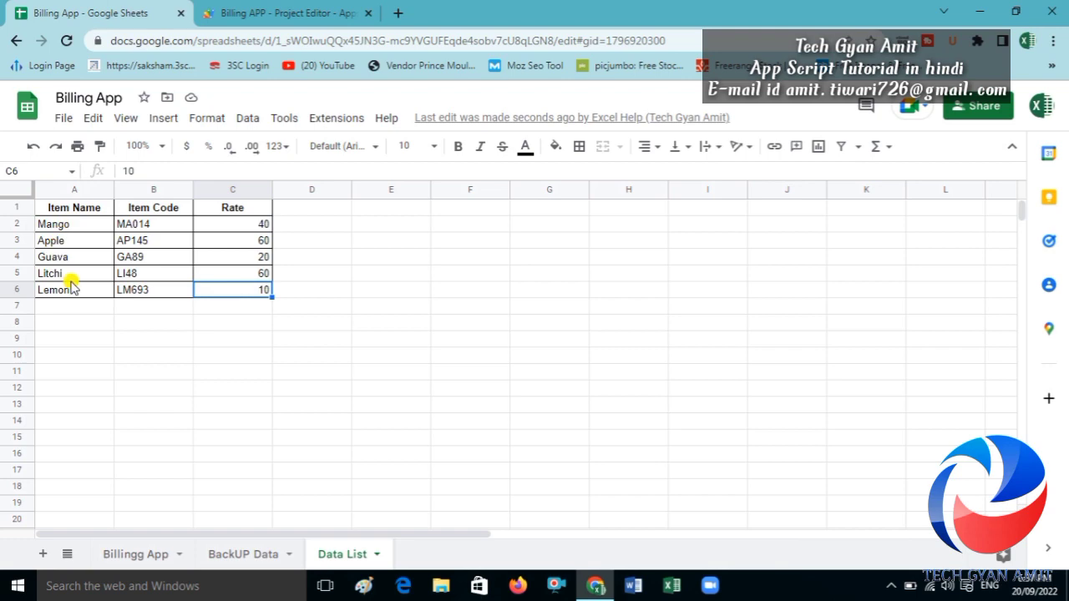
click(234, 7)
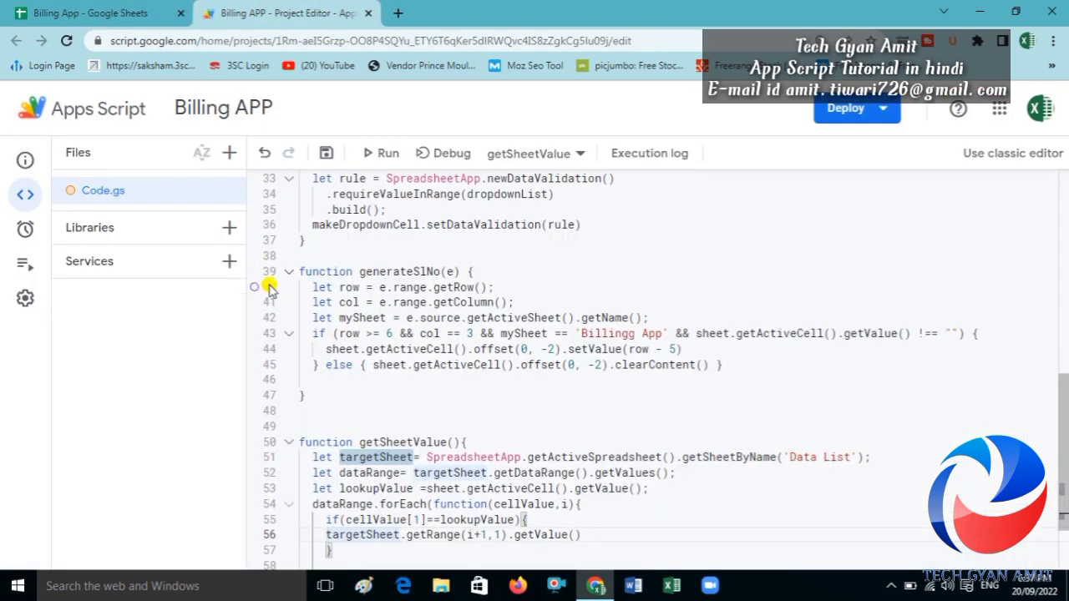
- Assign that value to let itemName, end it with a semicolon, and duplicate the line below
text(let )
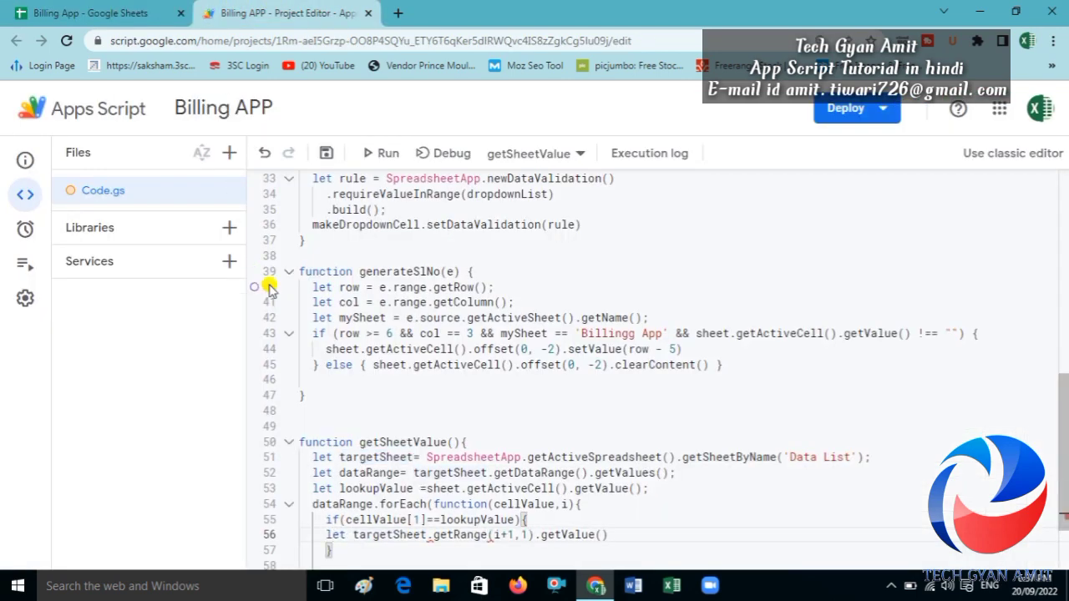
text(itemName )
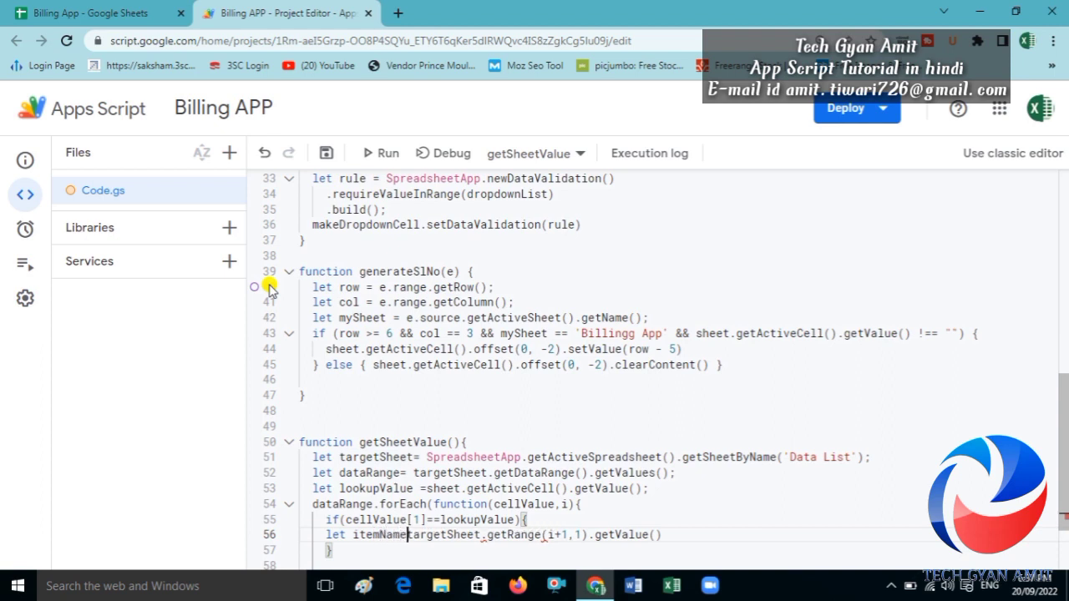
text(=)
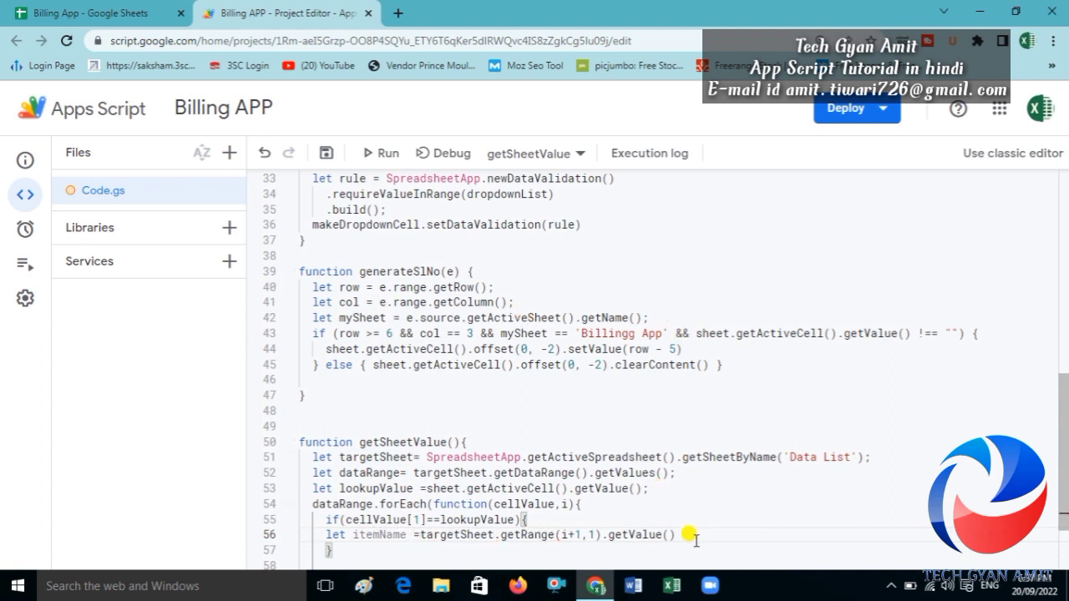
mouse_move(679, 535)
mouse_down()
mouse_move(538, 519)
mouse_move(322, 534)
mouse_up()
key(ctrl+c)
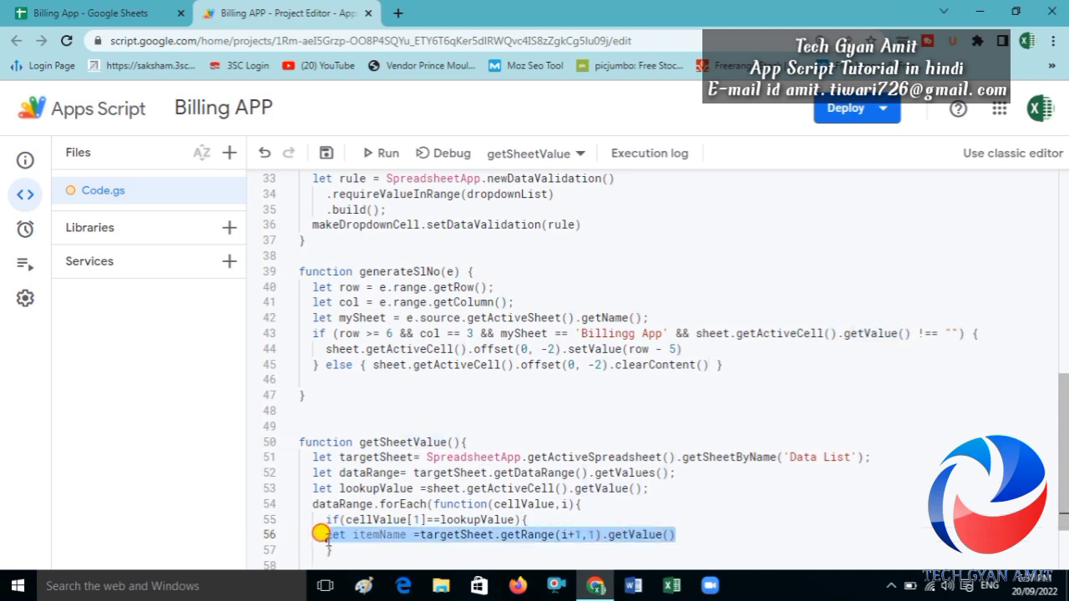
click(702, 531)
text(;)
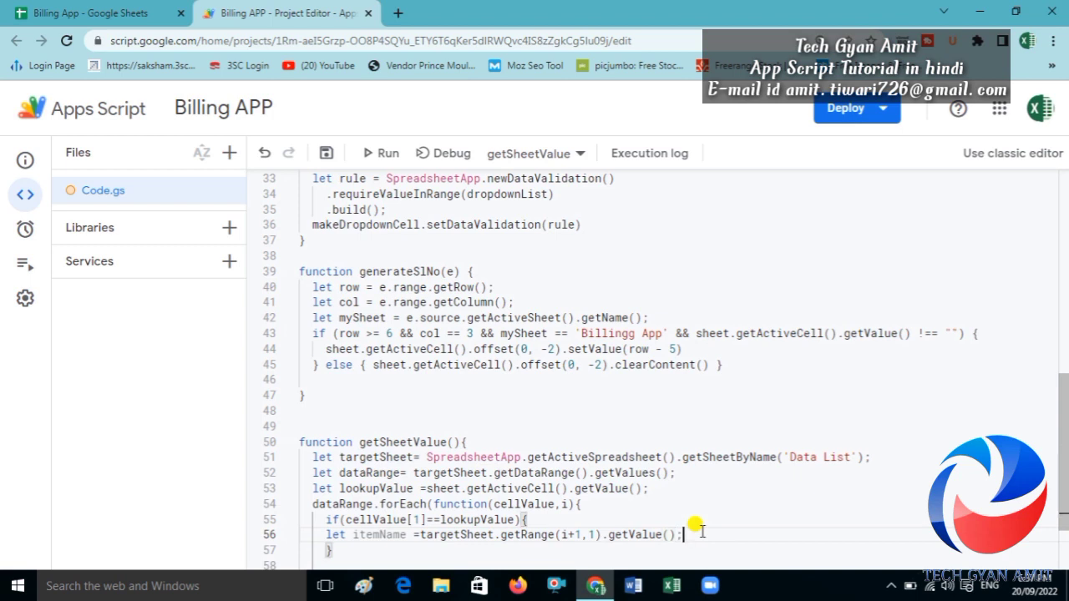
key(Return)
key(ctrl+v)
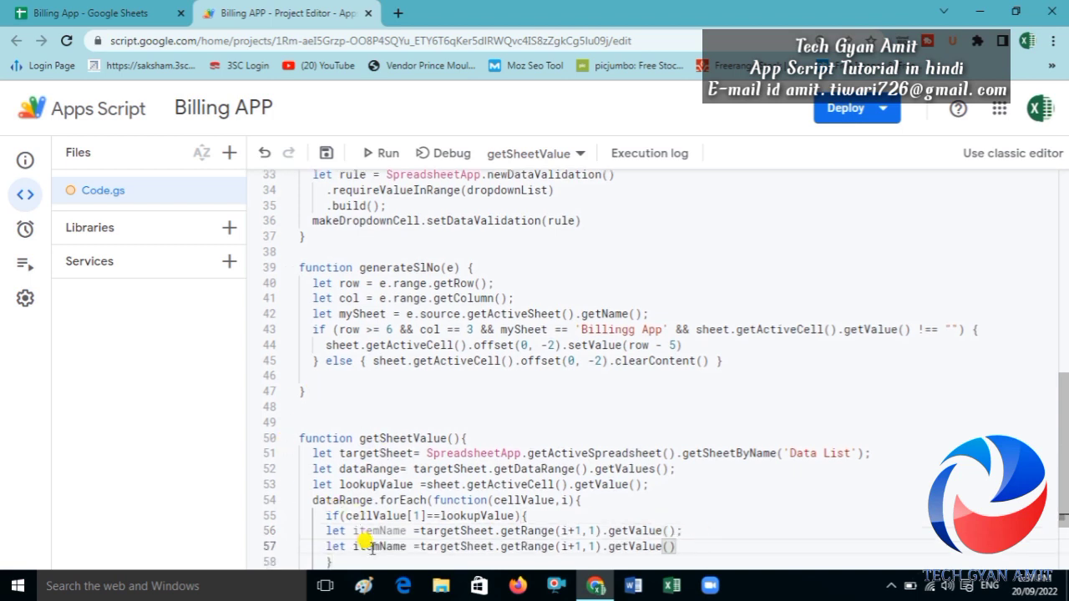
- Change the copied getRange column from 1 to 3, matching Data List's Rate column
click(102, 13)
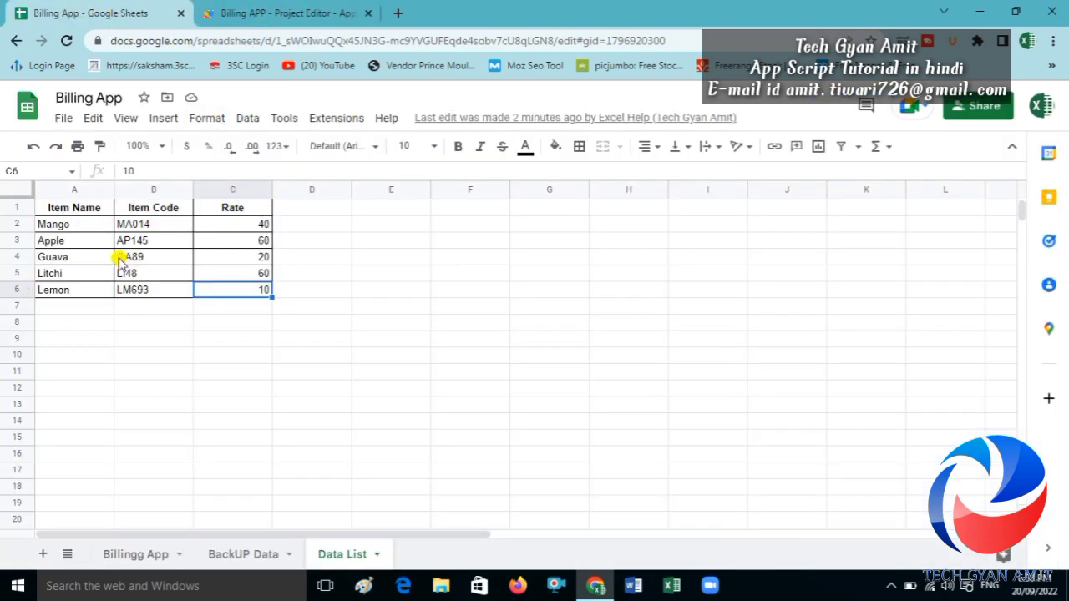
click(92, 252)
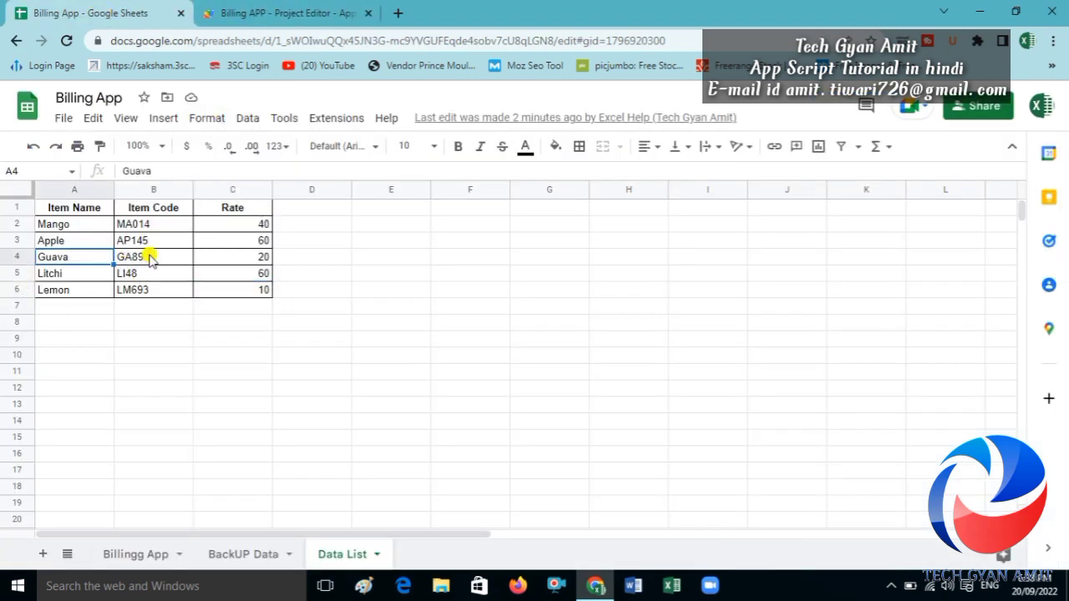
click(238, 259)
click(304, 15)
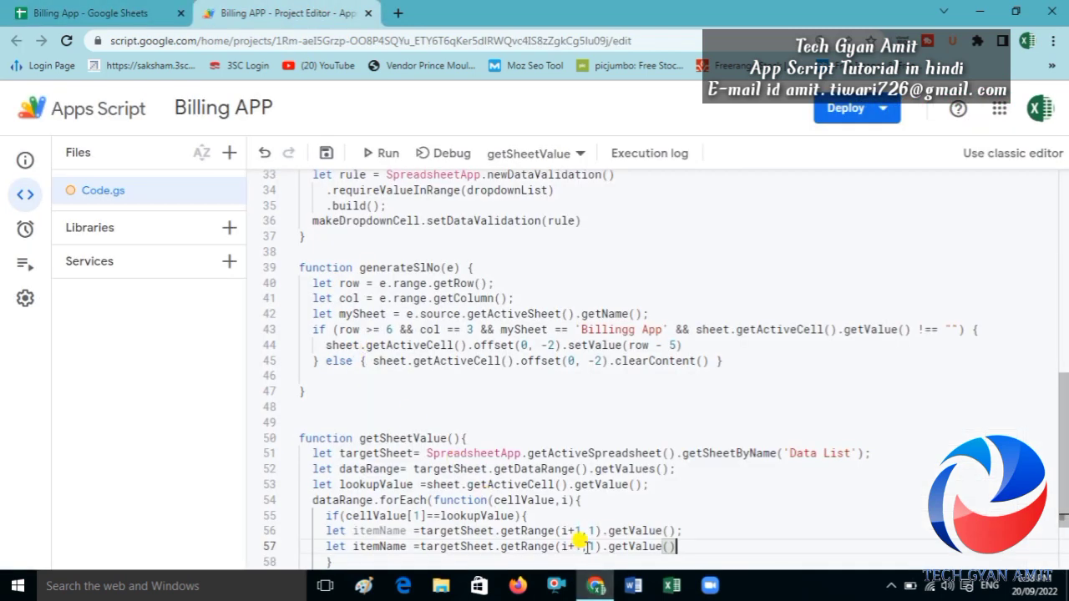
click(594, 546)
key(BackSpace)
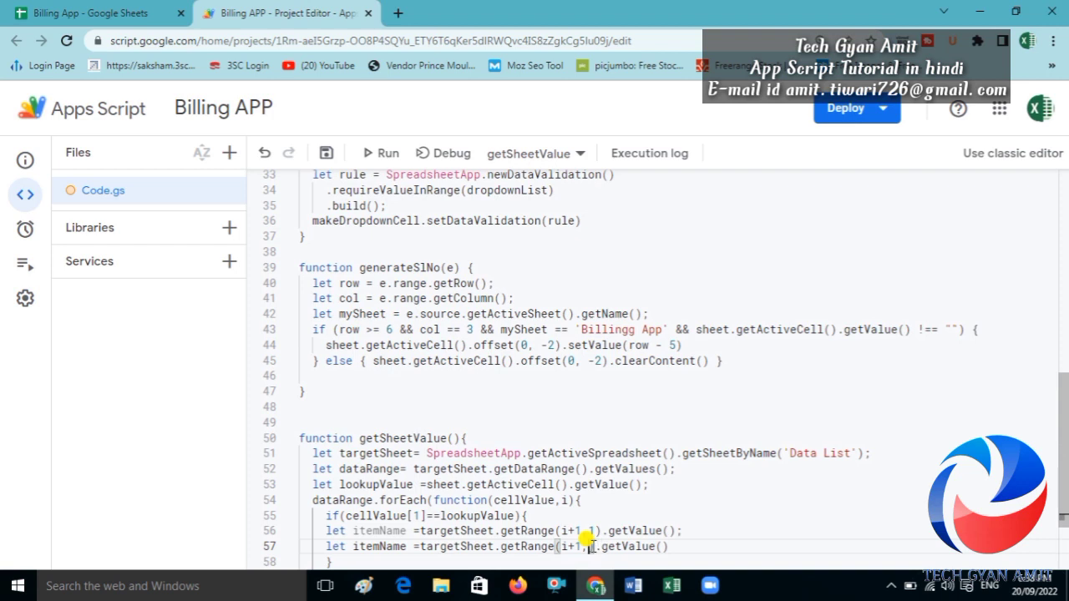
text(3)
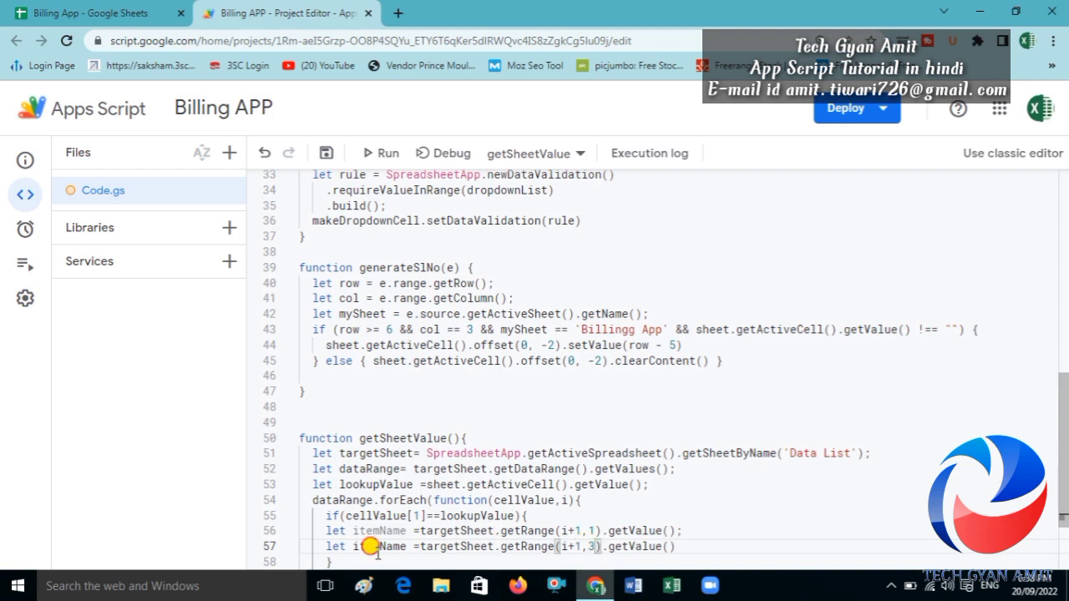
- Rename the copied variable to rate, close it with a semicolon, and start a new line
double_click(370, 546)
text(ra)
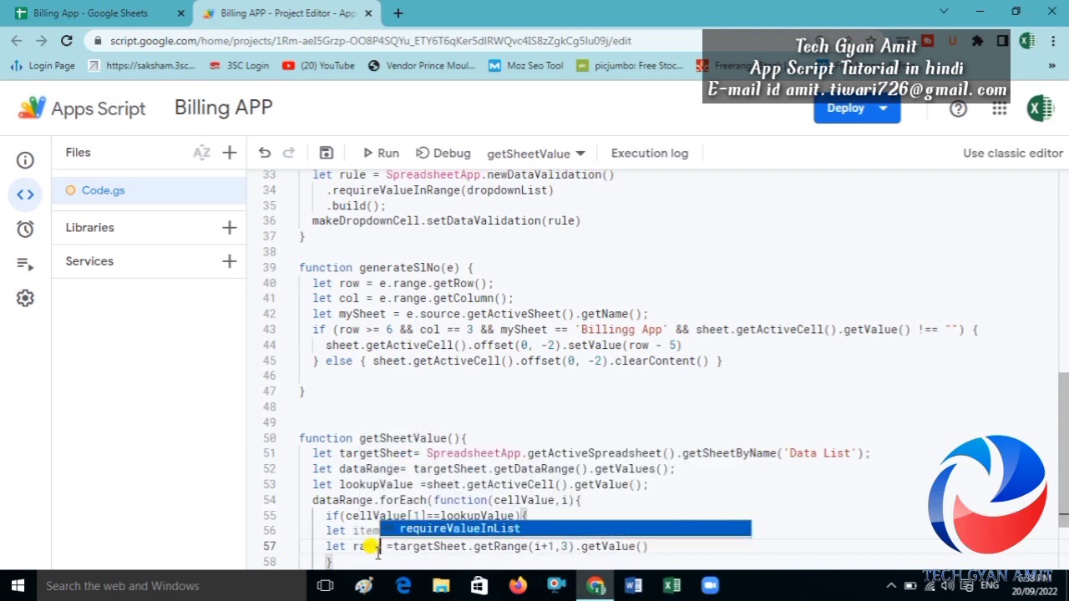
text(te)
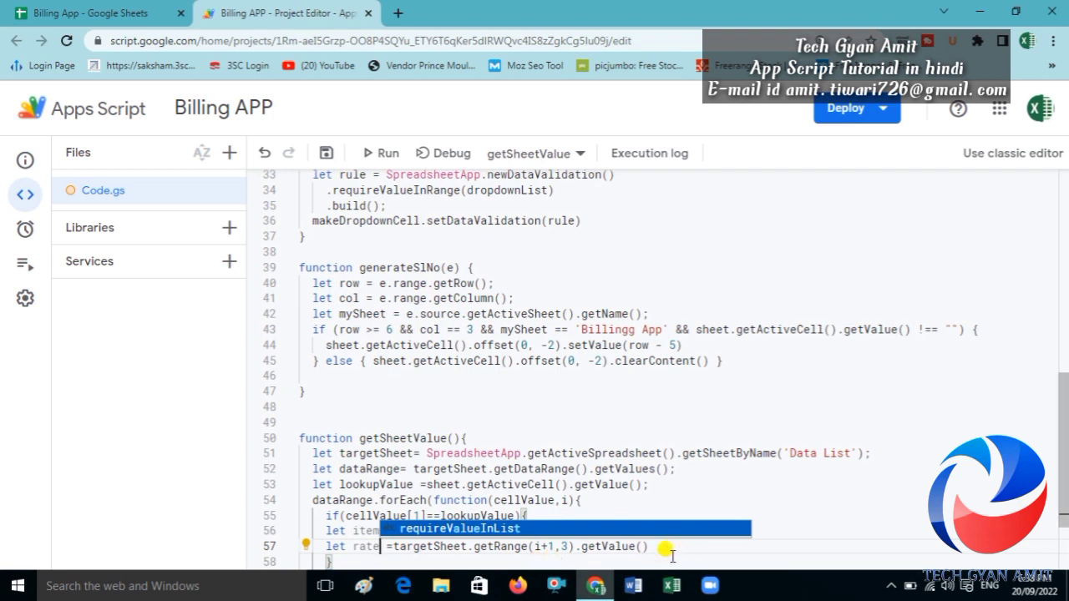
click(672, 556)
click(663, 532)
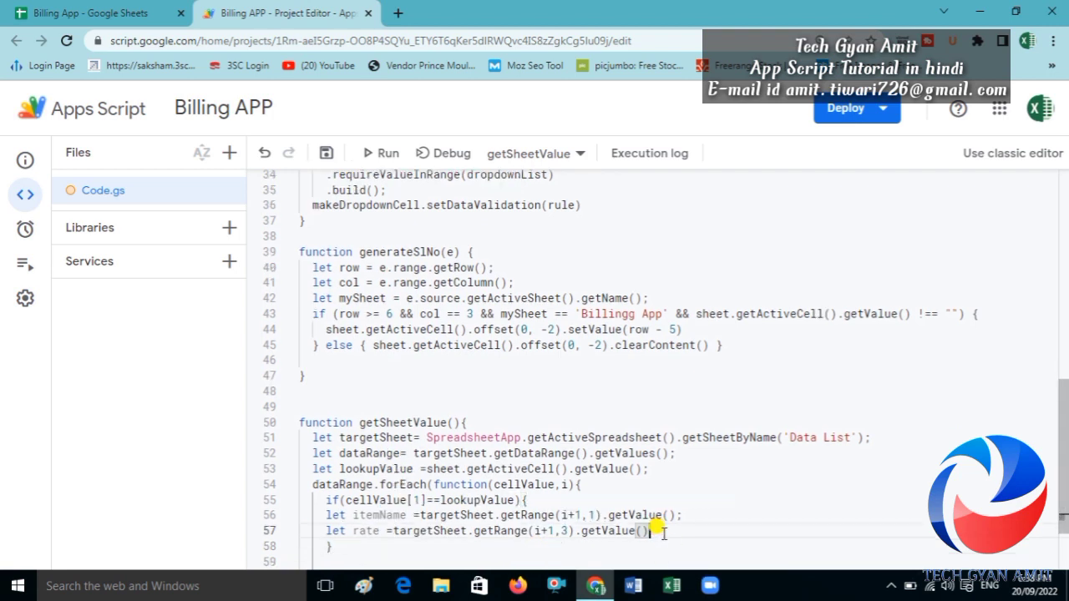
text(;)
key(Return)
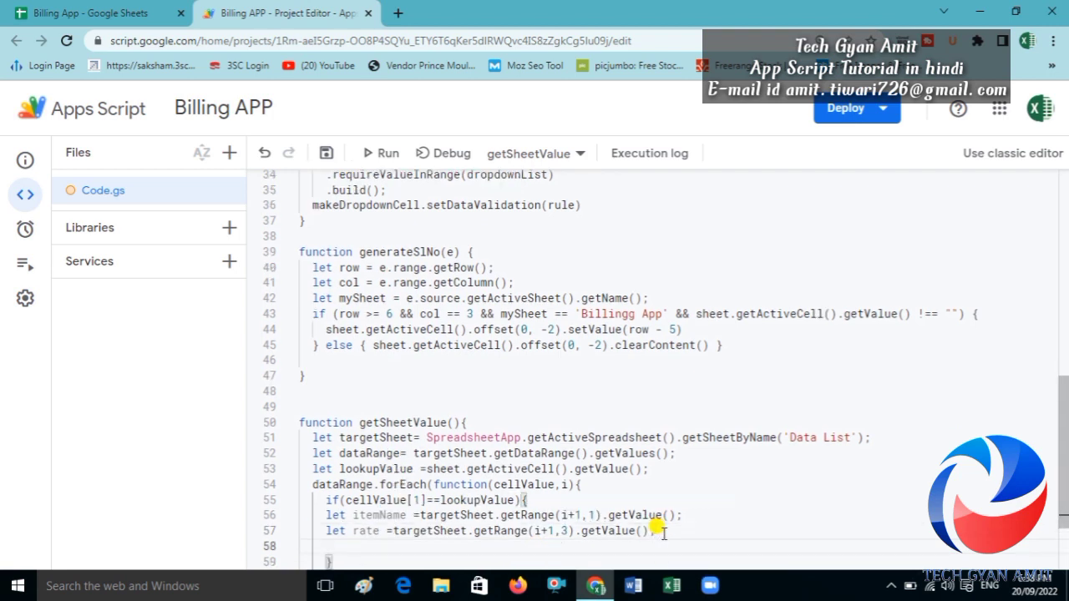
- Add Logger.log(itemName); and Logger.log(rate) lines, then save the project
text(Logge)
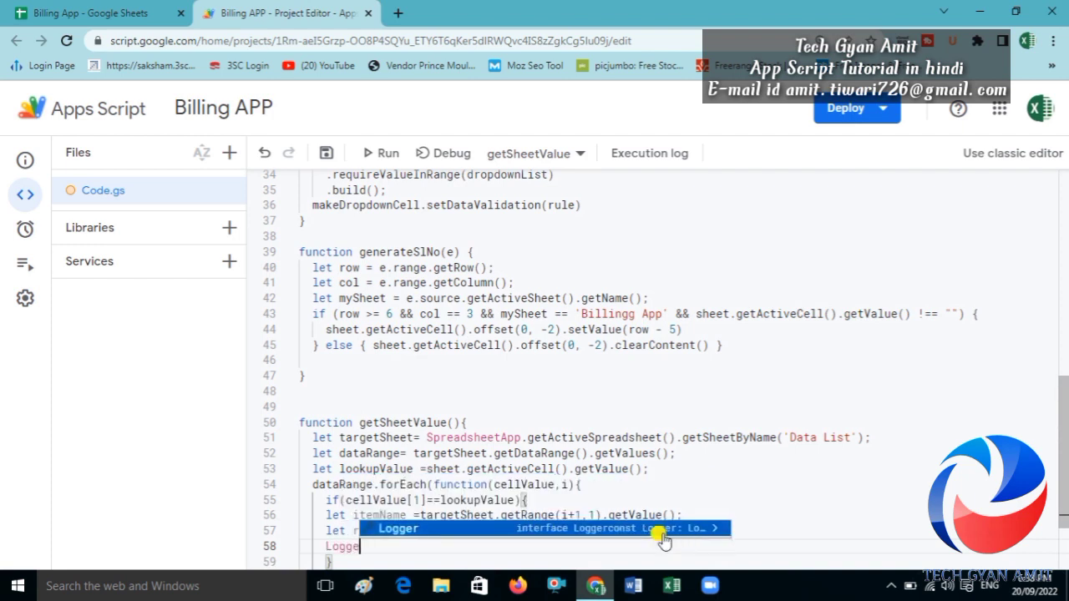
text(r.log()
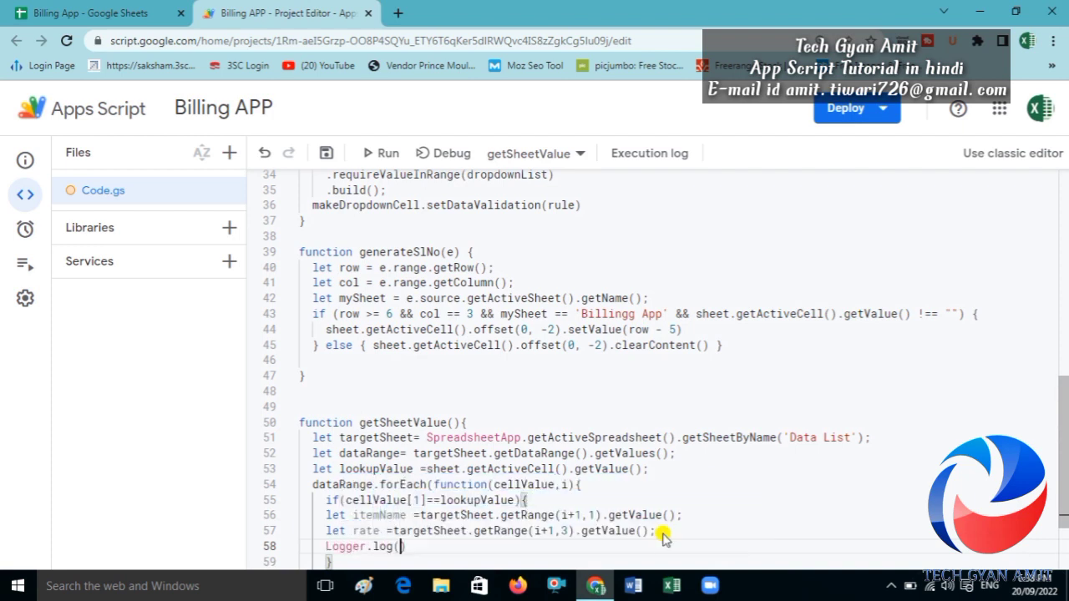
text(item)
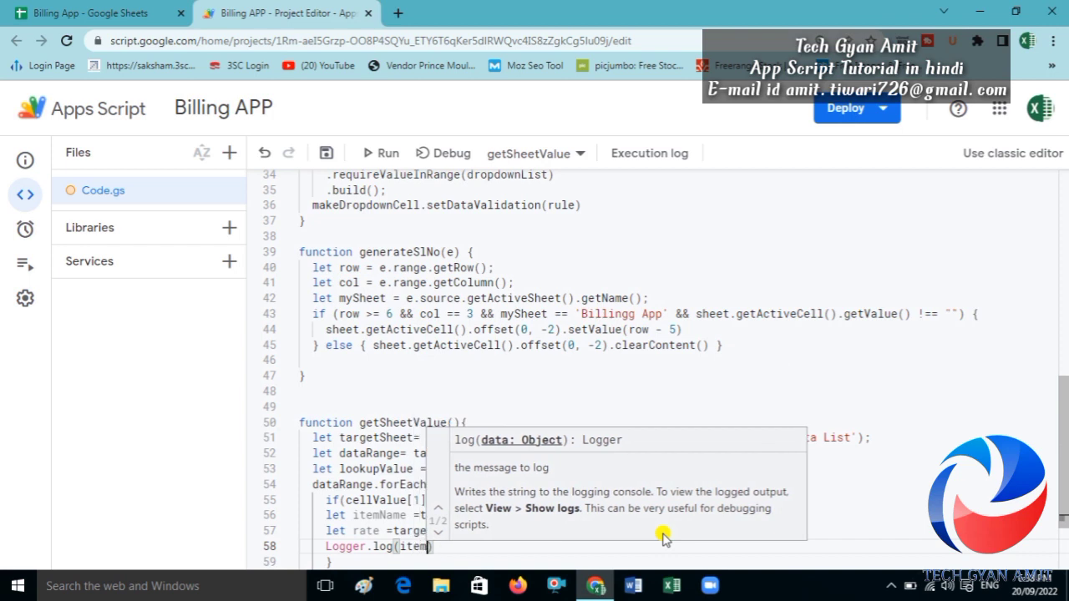
text(Name)
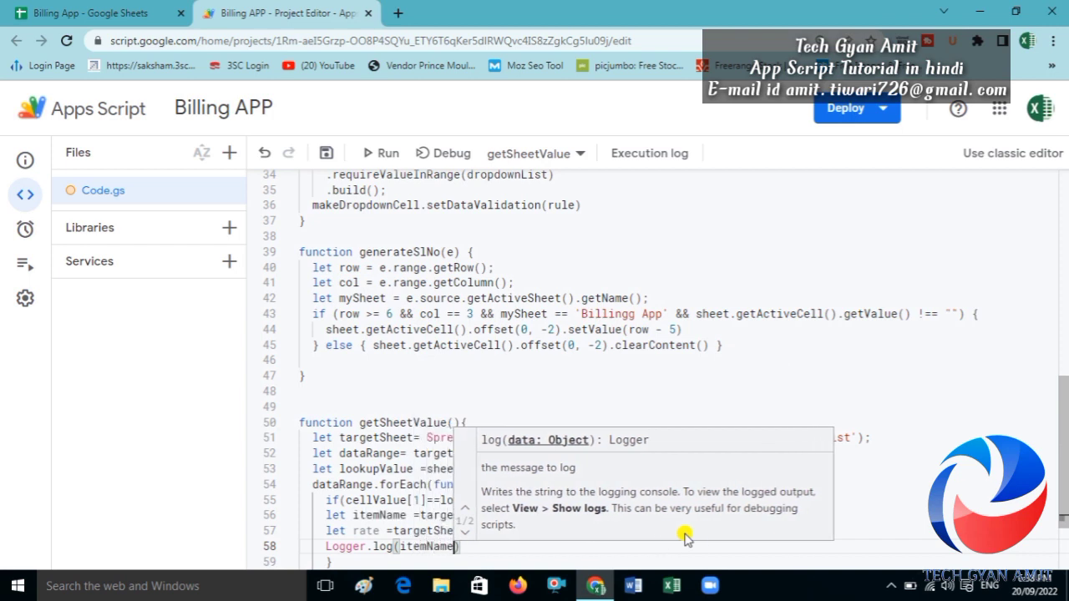
click(481, 546)
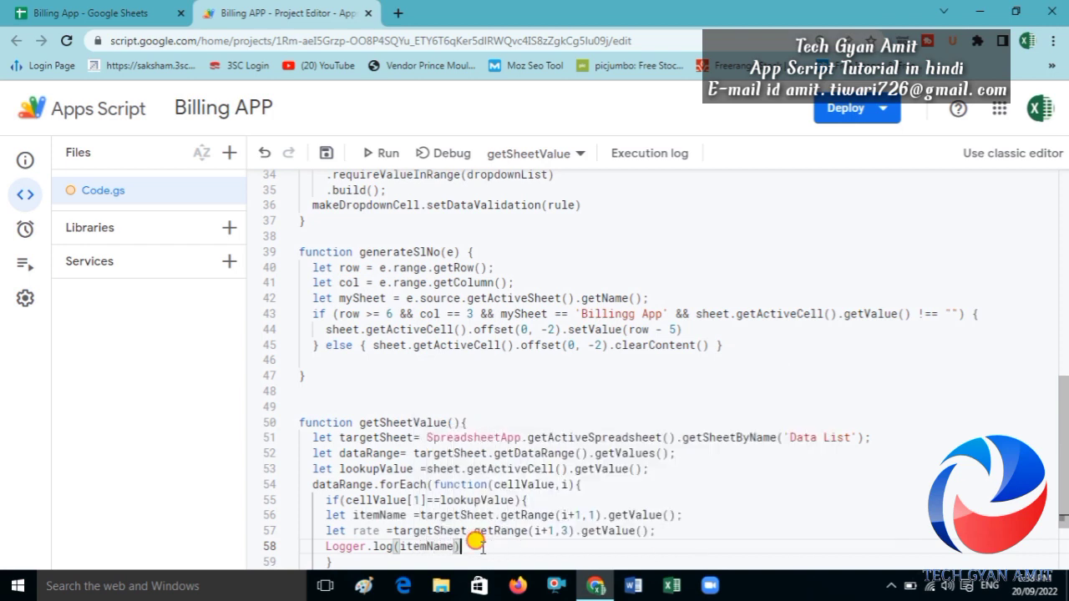
drag(482, 546, 316, 531)
key(ctrl+c)
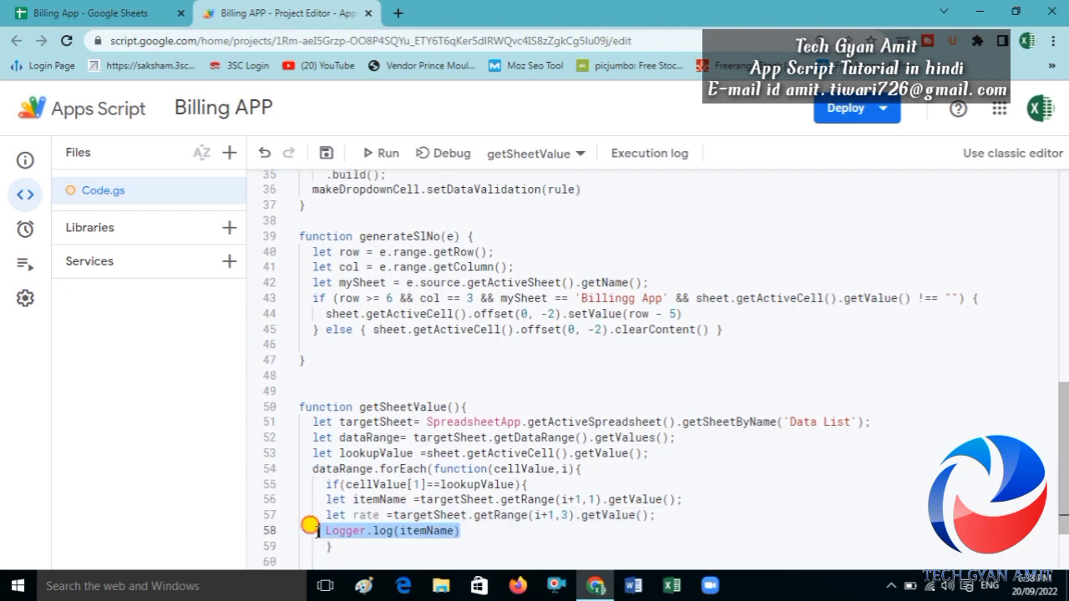
click(481, 531)
text(;)
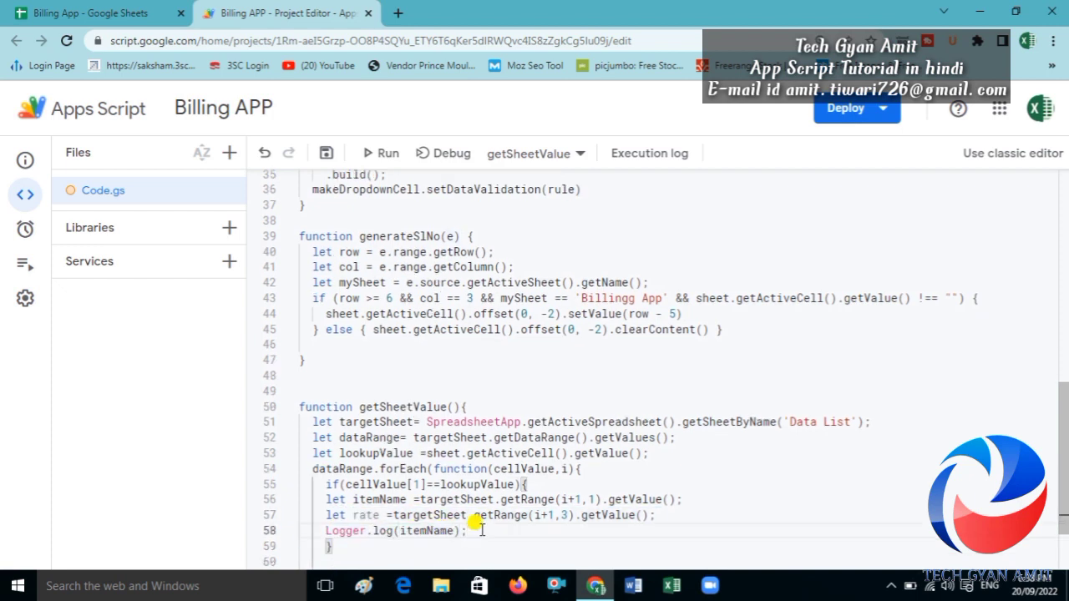
key(Return)
key(ctrl+v)
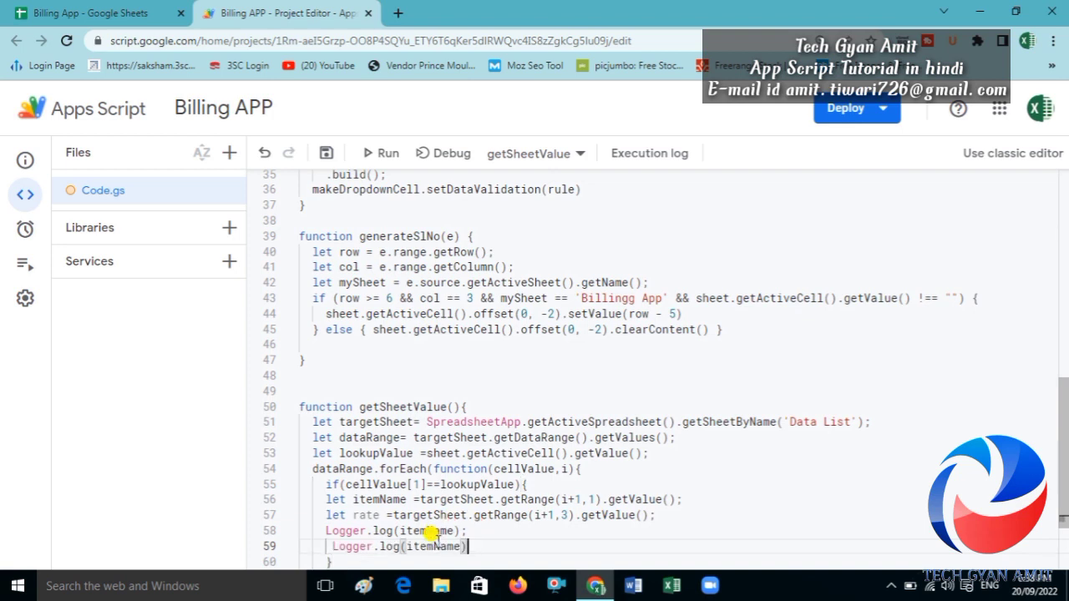
double_click(432, 539)
text(rate)
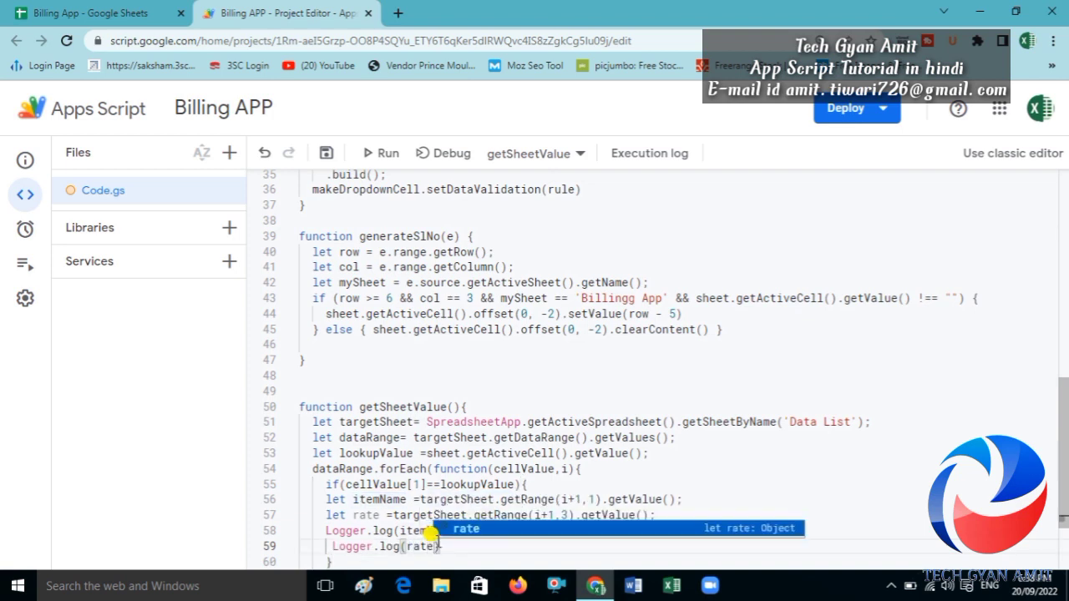
key(ctrl+s)
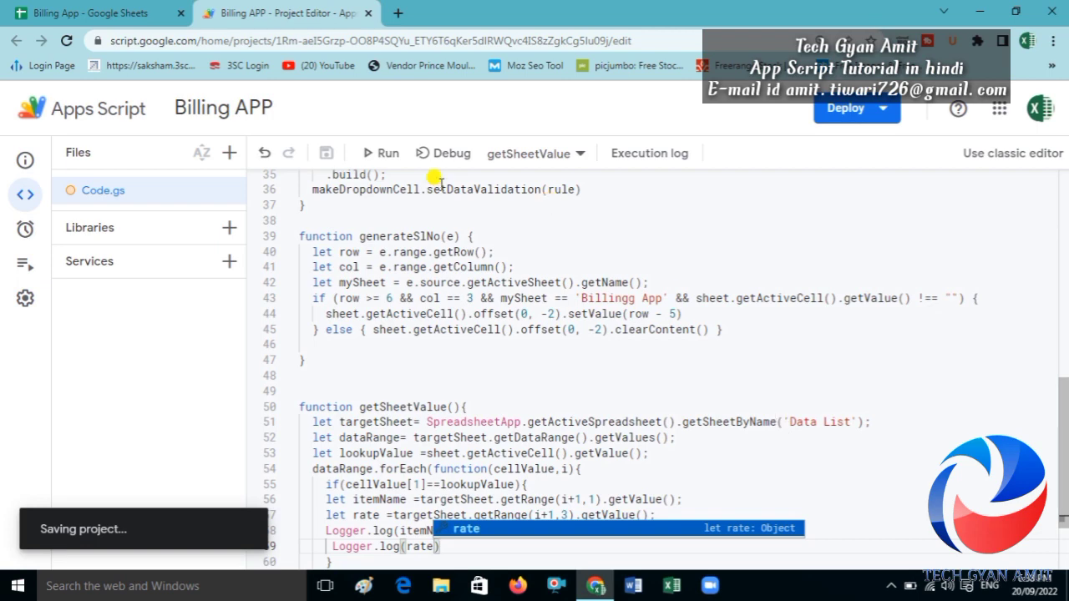
- Pick AP145 as the item code in C6 on the Billingg App bill
click(152, 10)
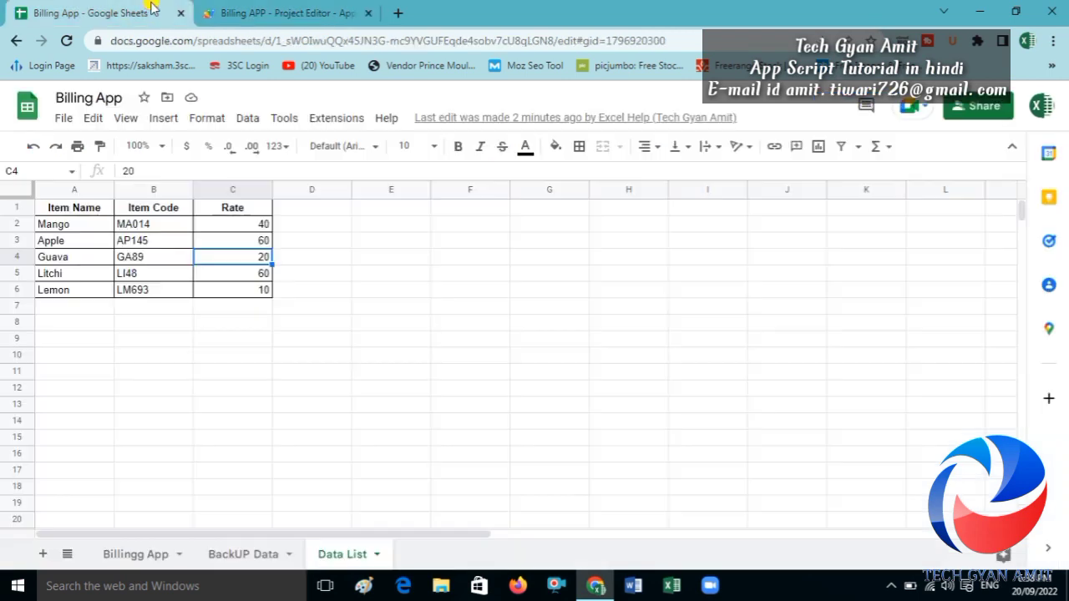
click(123, 554)
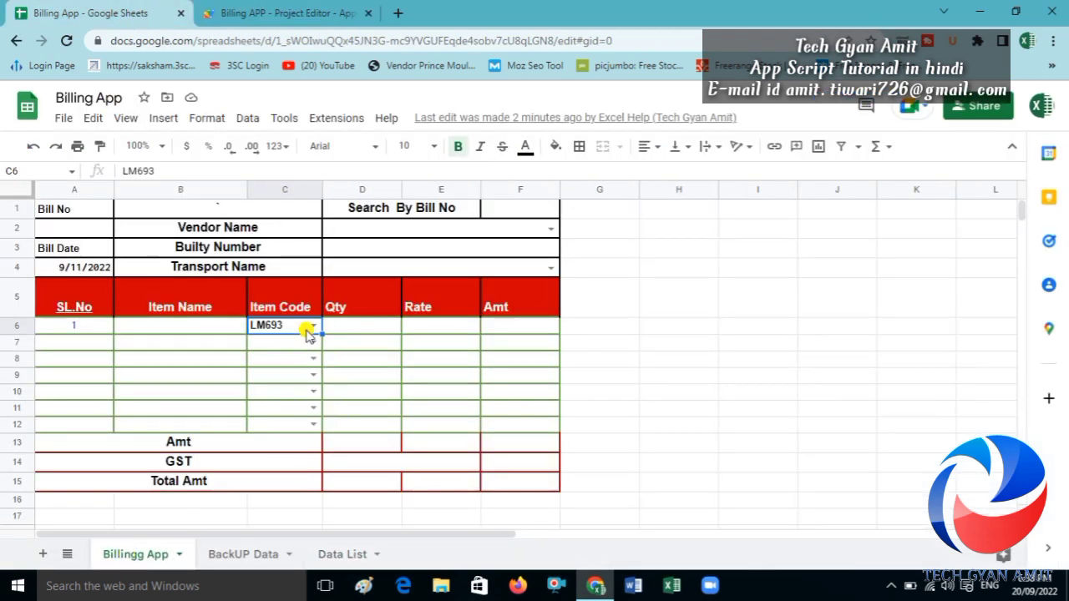
click(311, 329)
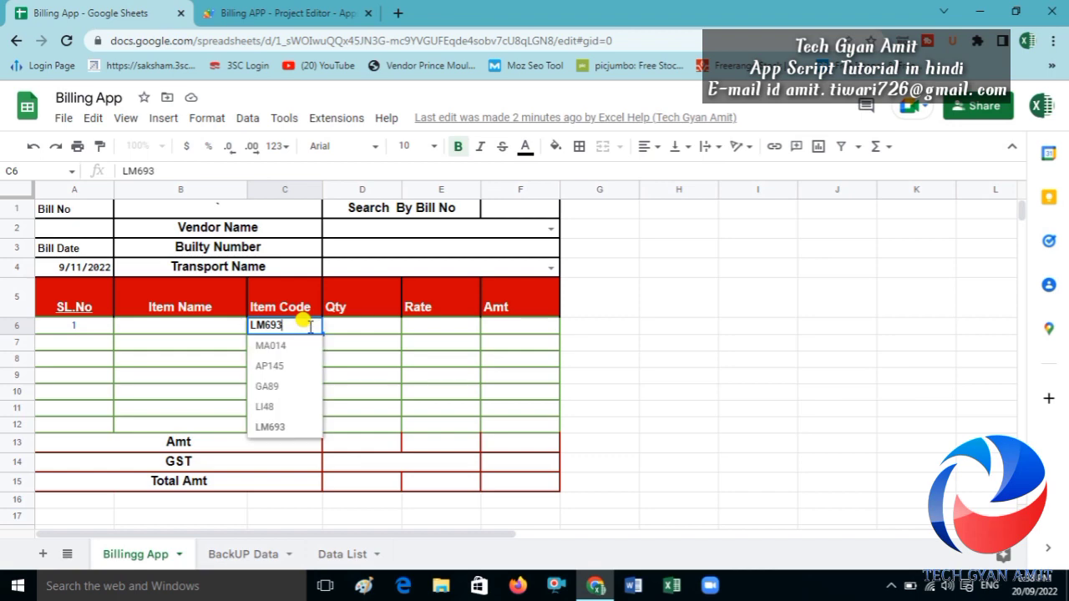
click(278, 367)
- Run getSheetValue and check the logged Apple and 60.0 against the Data List sheet
click(284, 13)
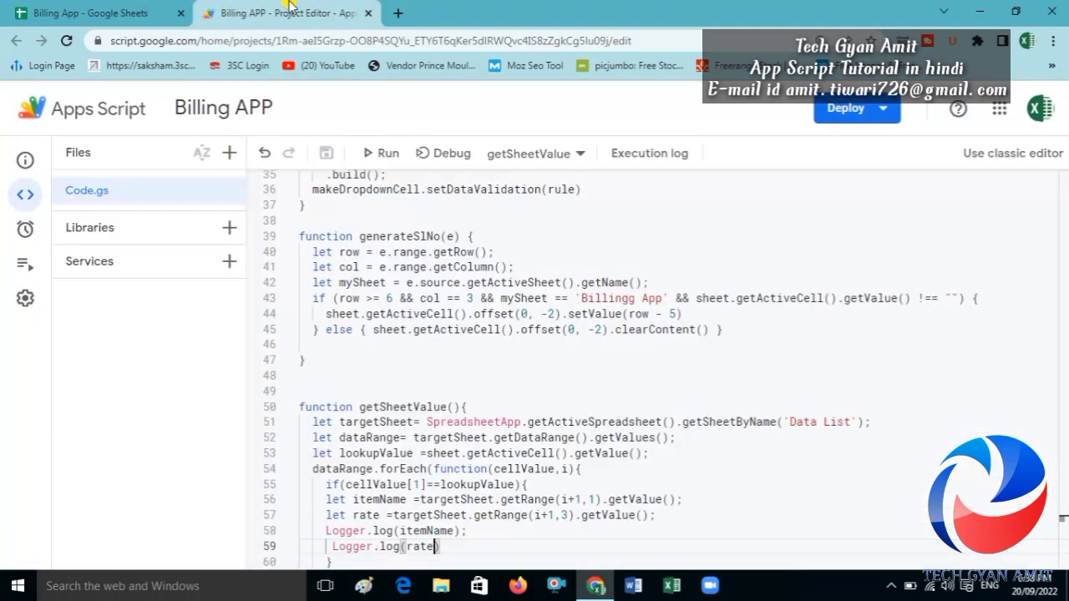
click(380, 158)
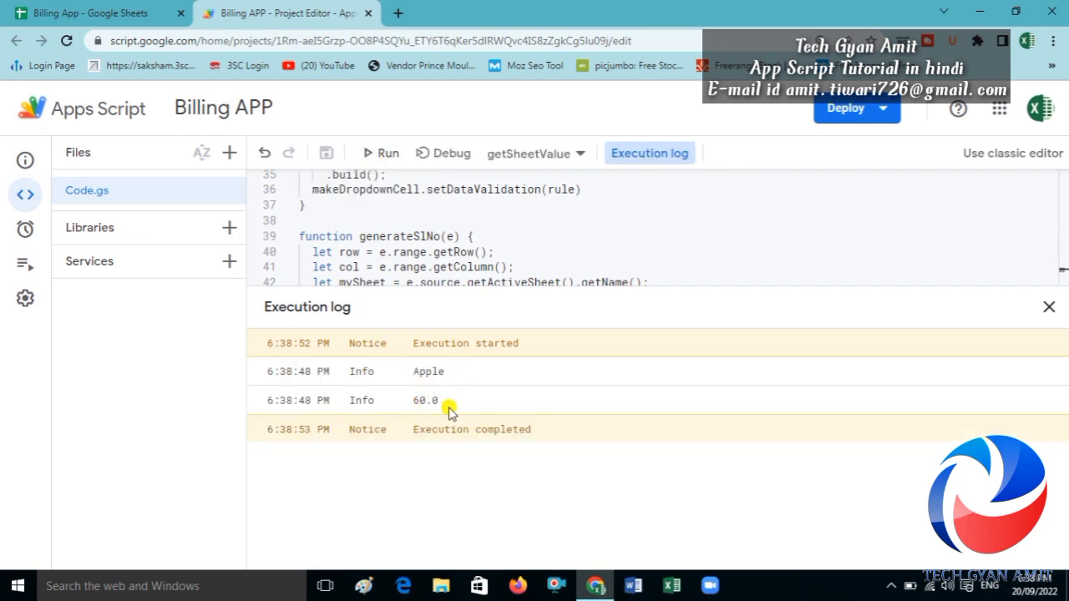
click(88, 13)
click(342, 554)
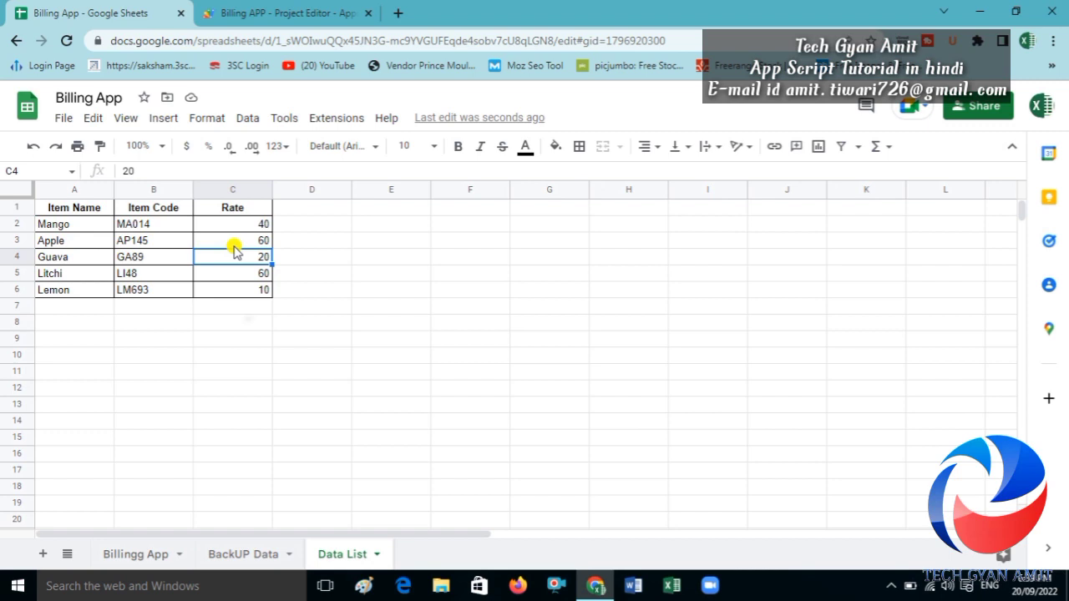
click(253, 13)
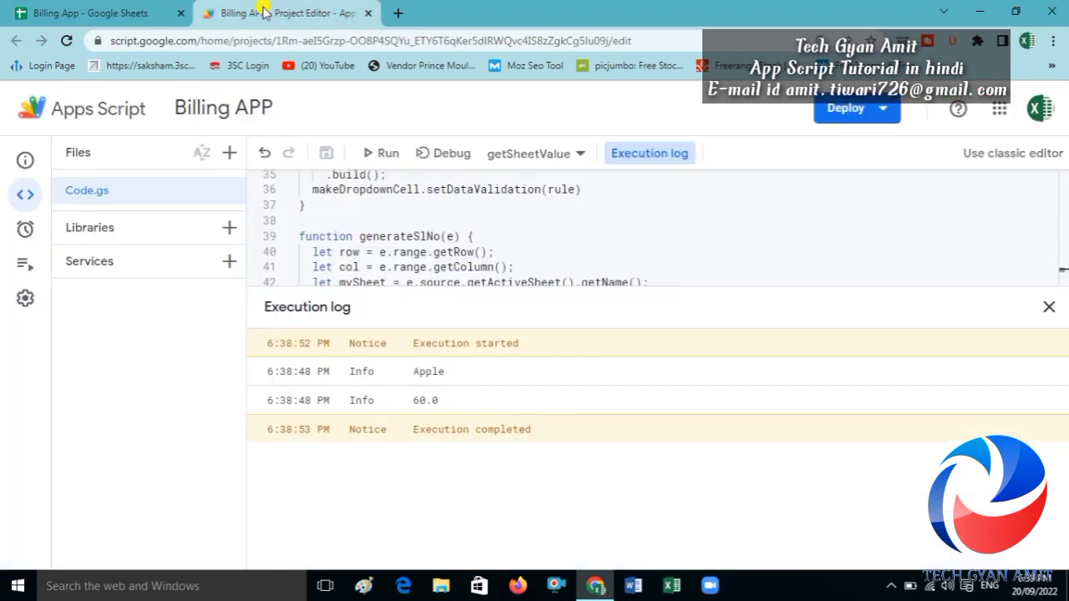
click(1048, 307)
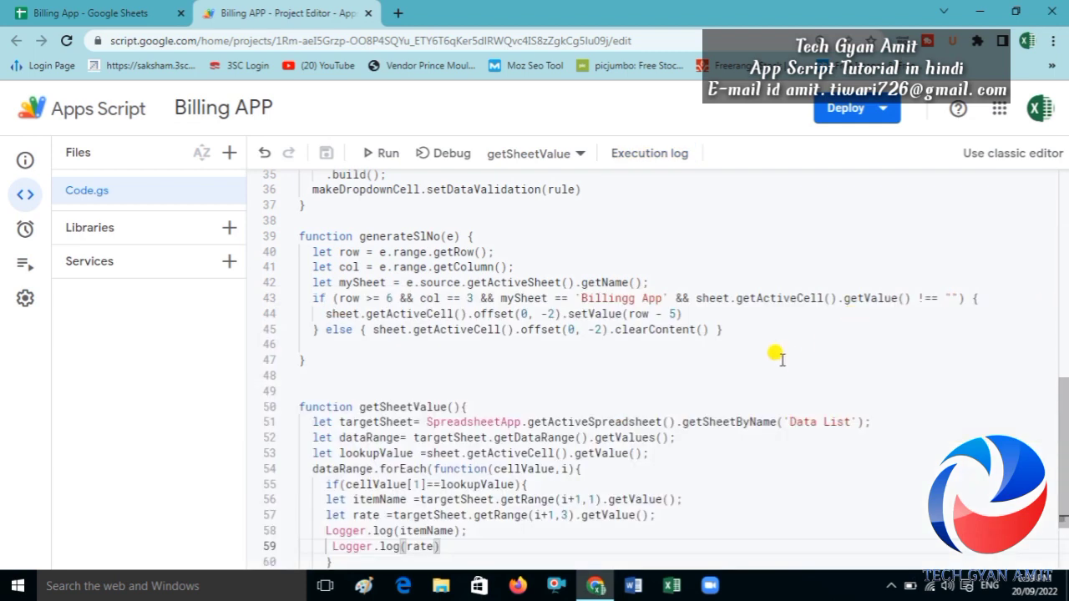
- Review the bill's B6 Item Name, D6 Qty and E6 Rate cells, then select both Logger.log lines
click(116, 19)
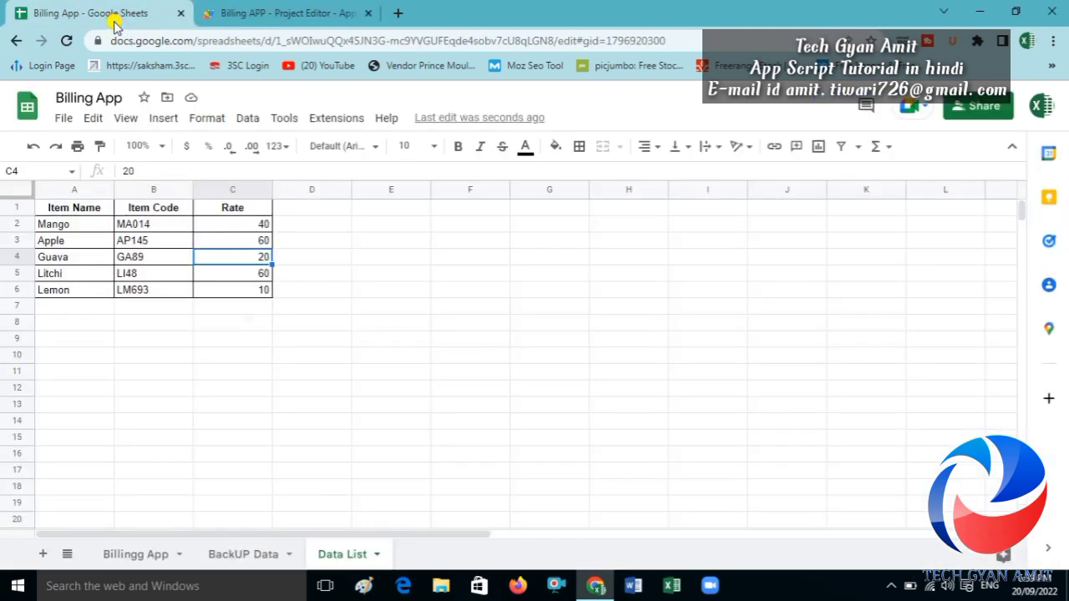
click(127, 556)
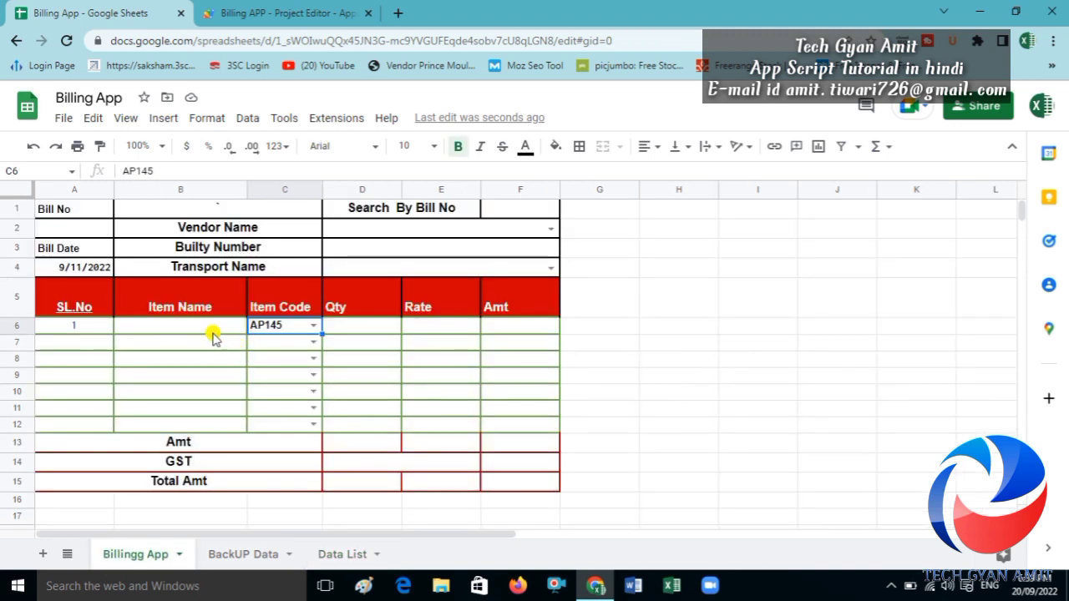
click(219, 328)
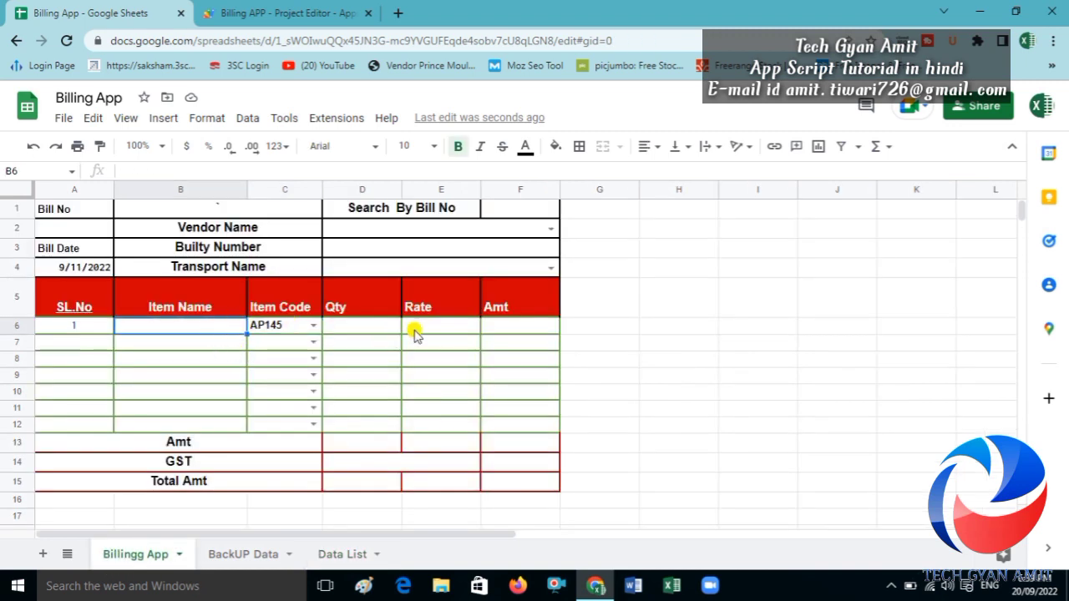
click(380, 330)
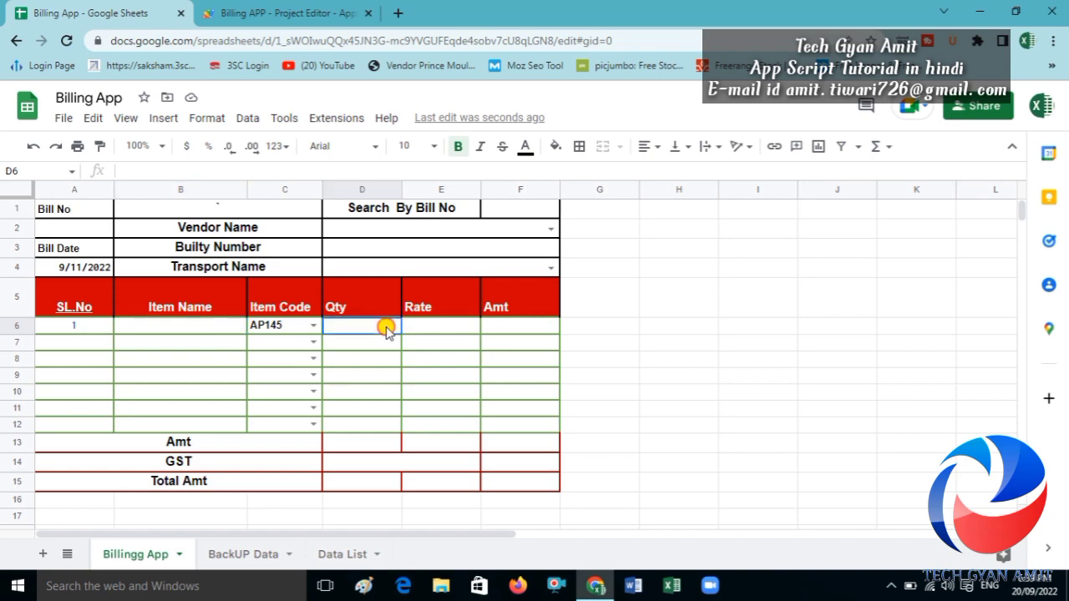
click(444, 329)
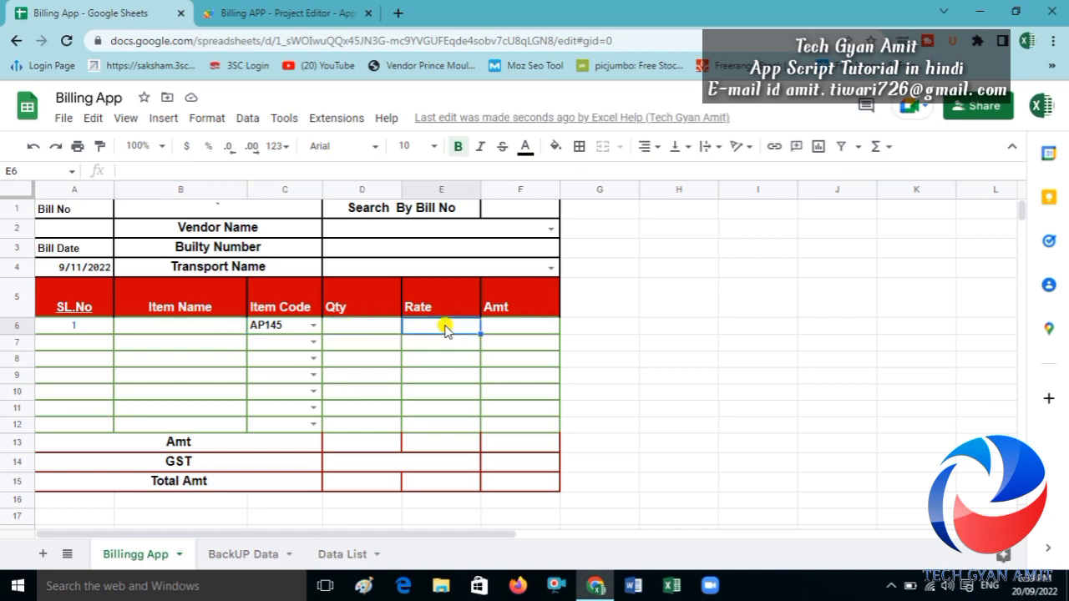
click(283, 12)
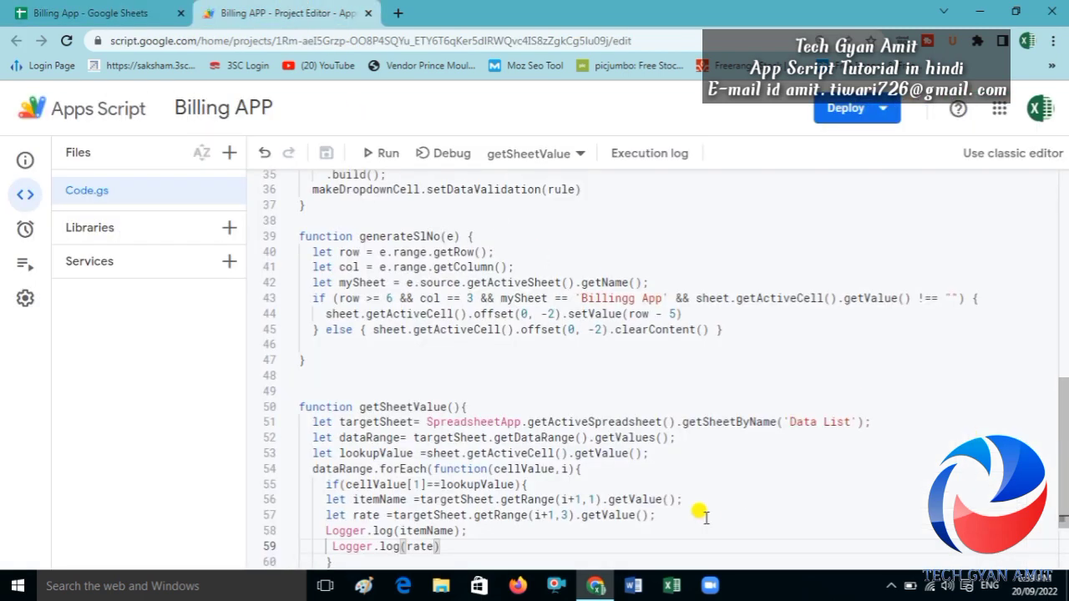
drag(441, 546, 322, 534)
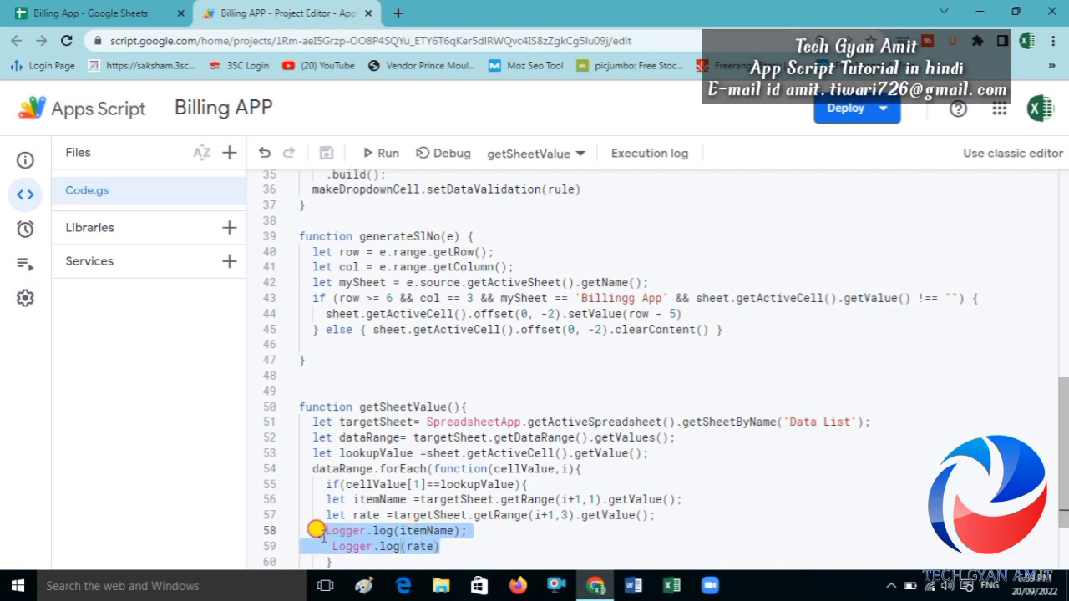
- Replace both logging lines with sheet.getActiveCell().offset, using autocomplete for getActiveCell and offset
key(BackSpace)
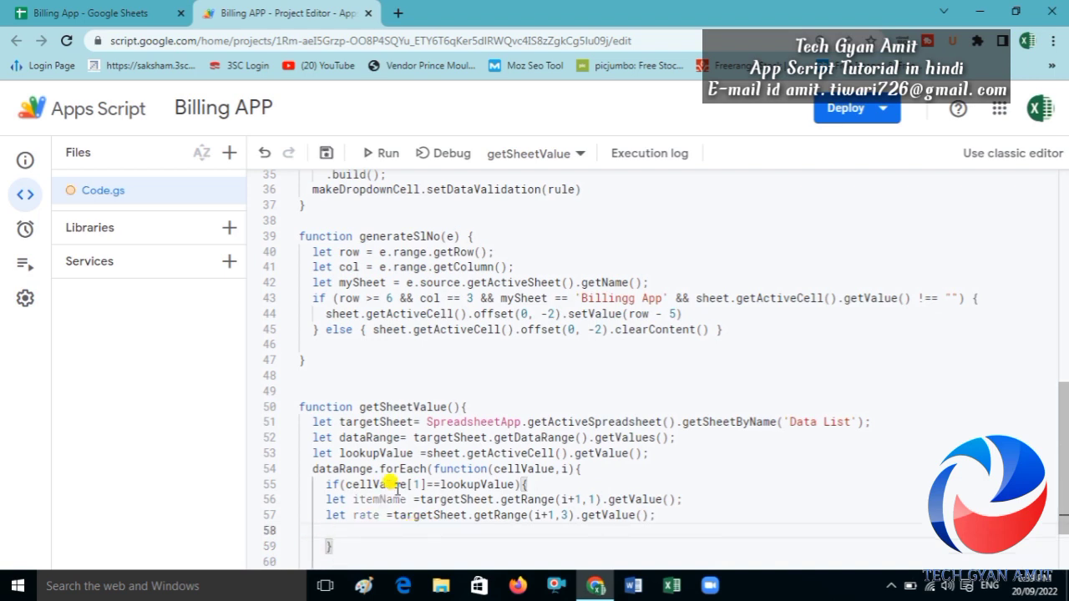
text(shee)
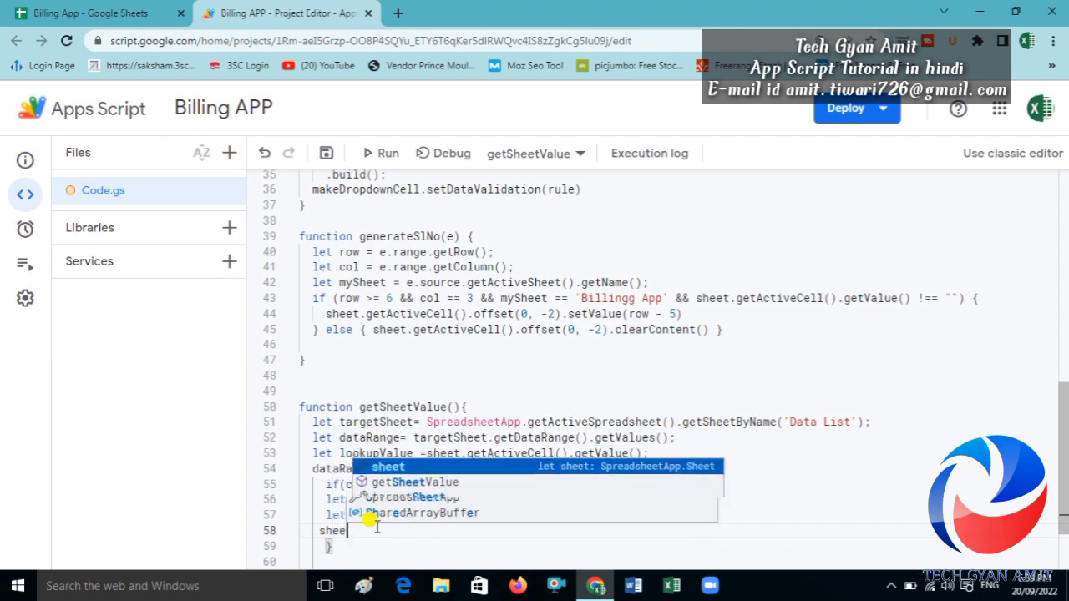
text(t.get)
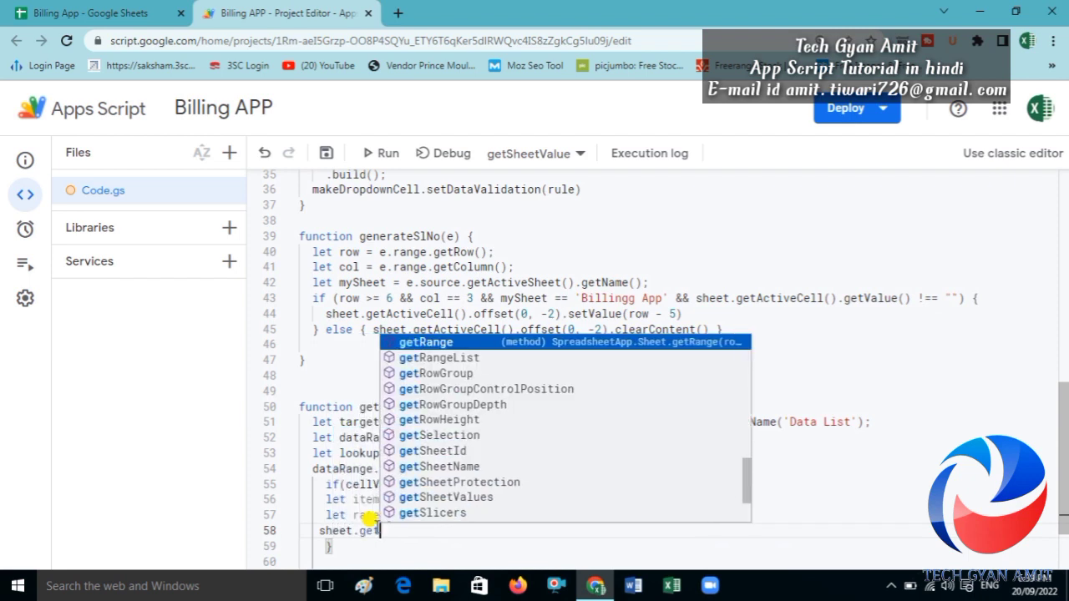
text(R)
key(BackSpace)
key(BackSpace)
key(BackSpace)
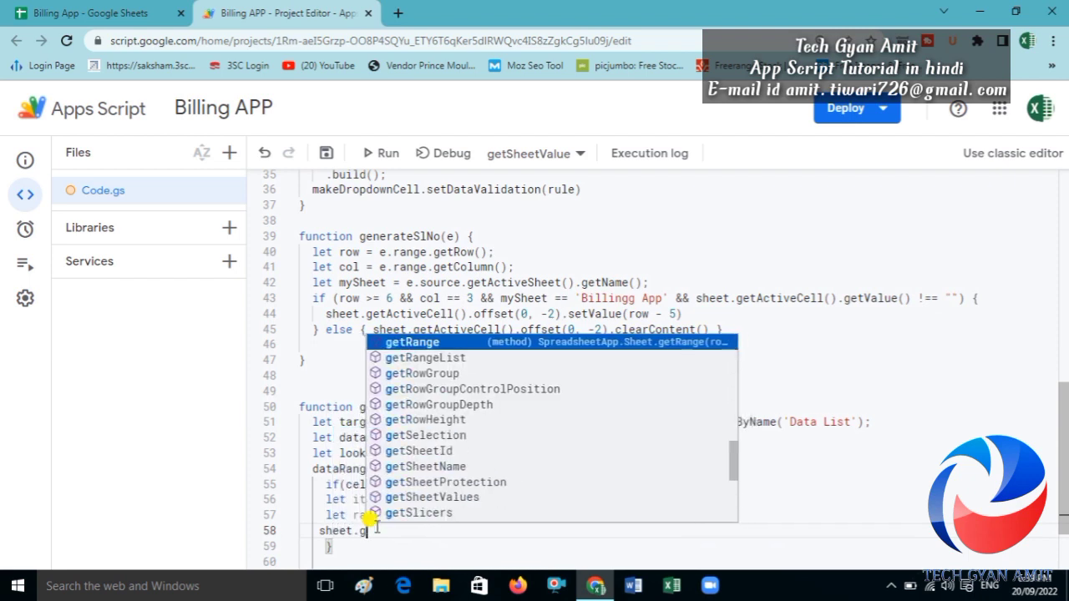
key(BackSpace)
text(get)
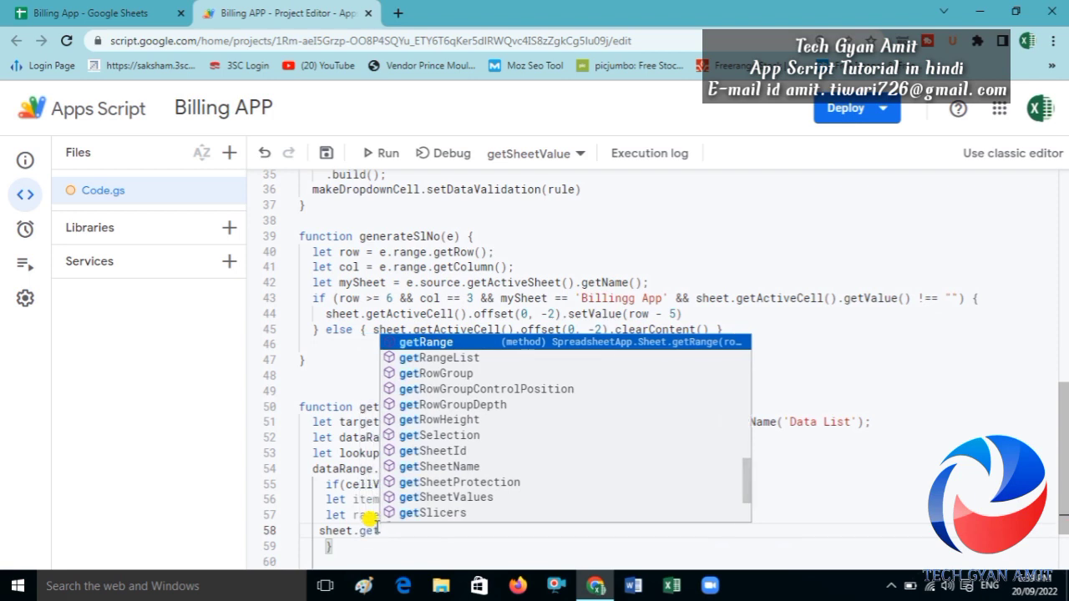
text(A)
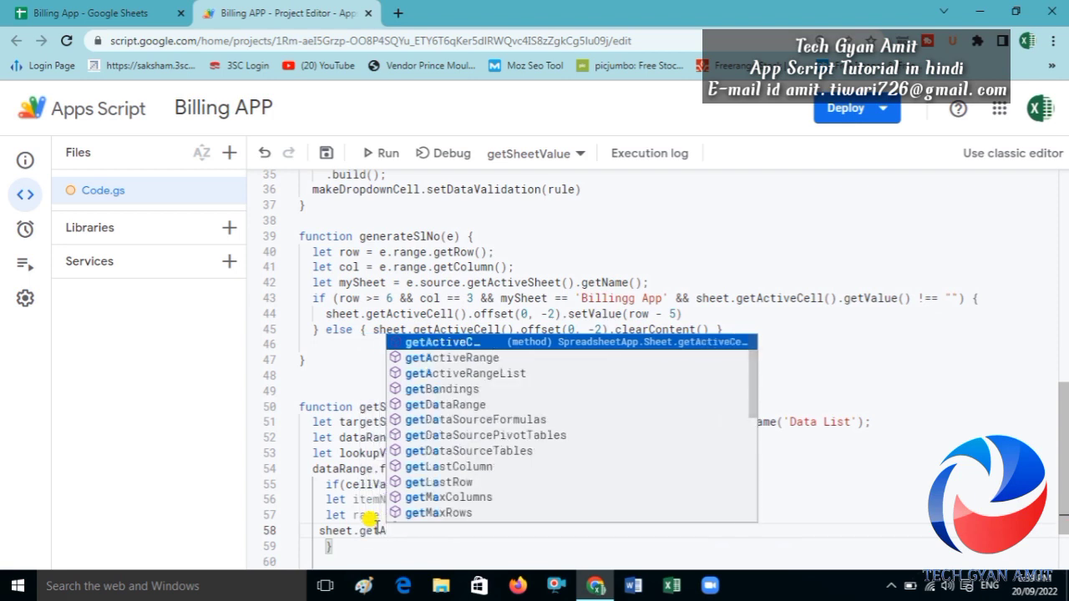
key(Return)
text(()
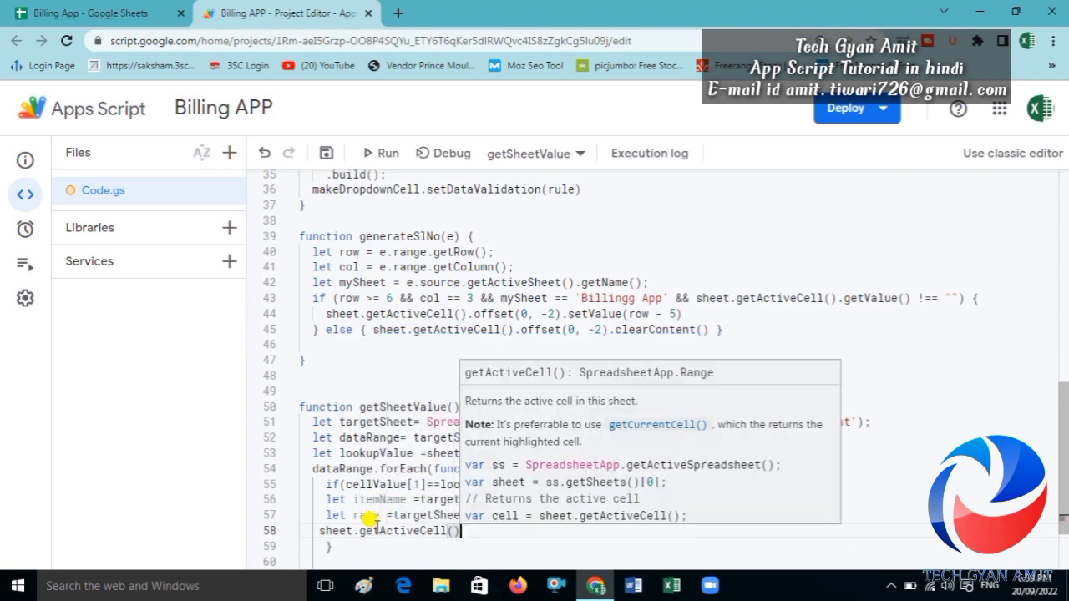
text().)
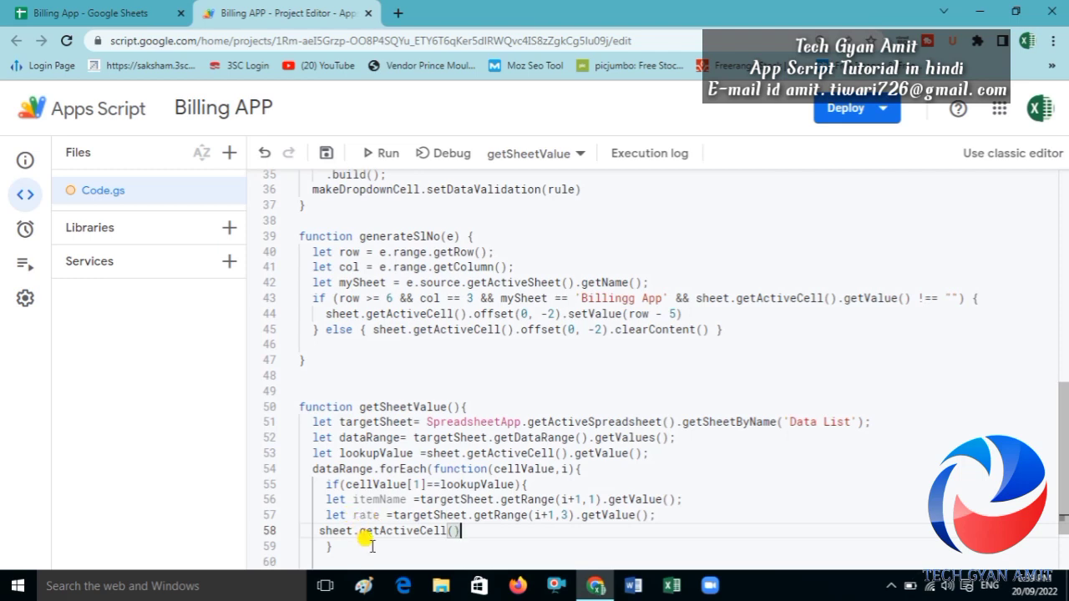
text(offs)
key(Return)
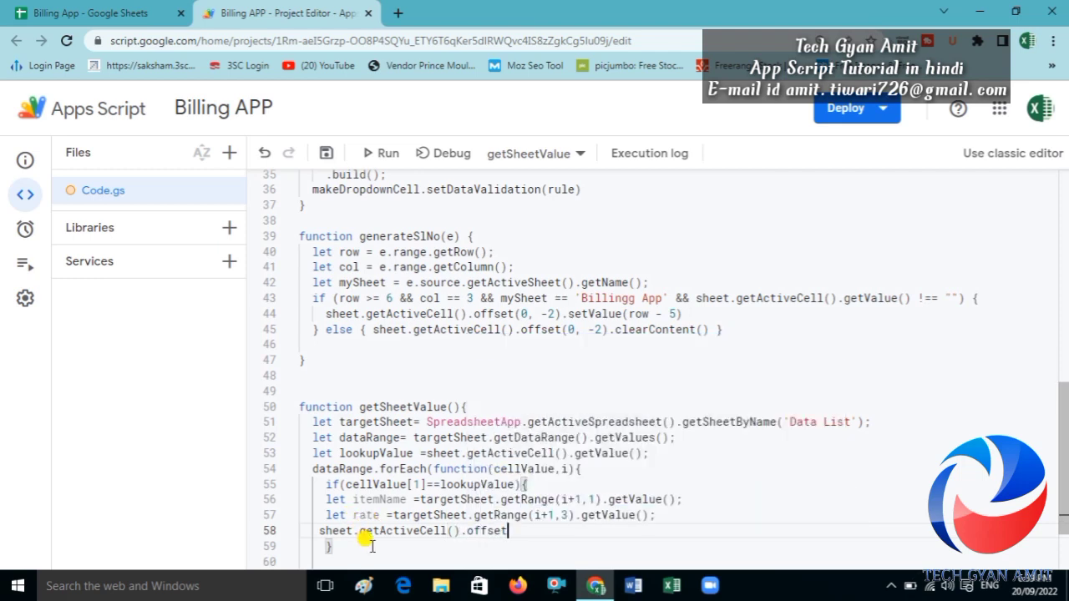
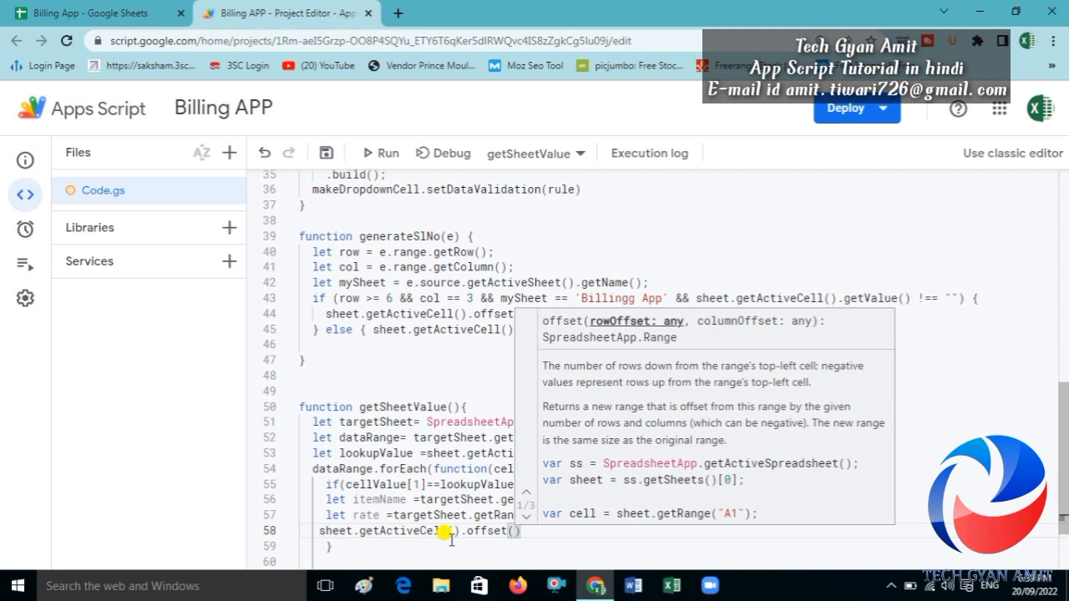
- Complete line 58 as offset(0,-1).setValue(itemName) and duplicate it onto line 59
text(0)
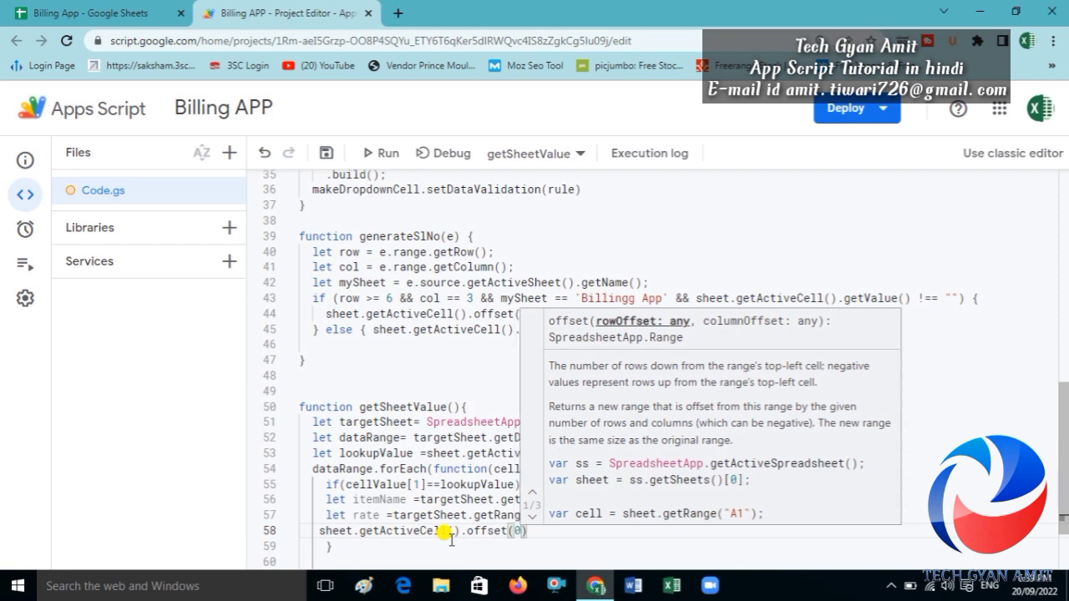
text(,)
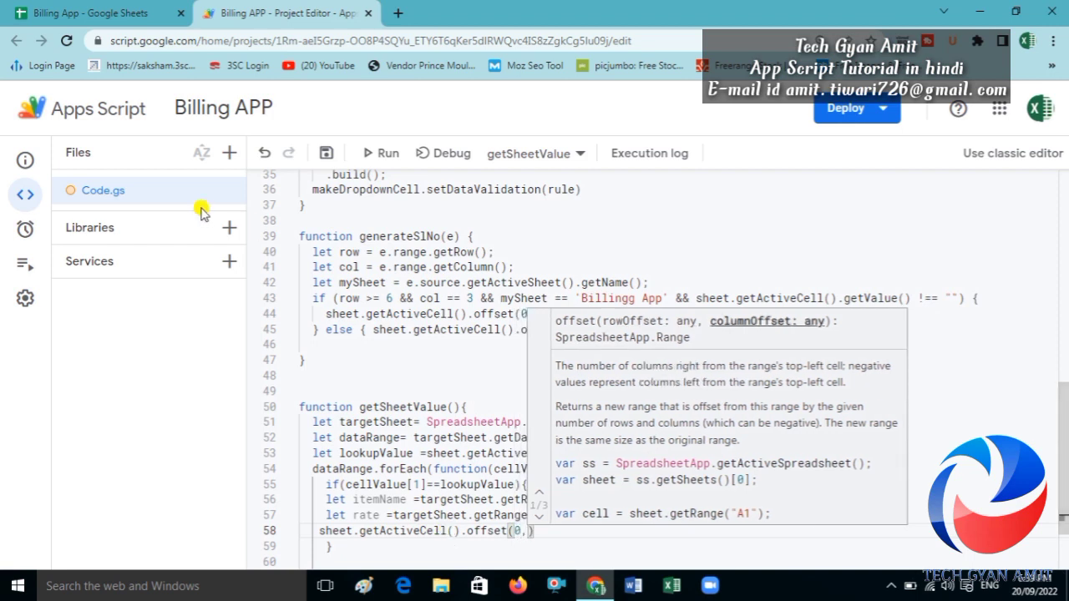
click(125, 14)
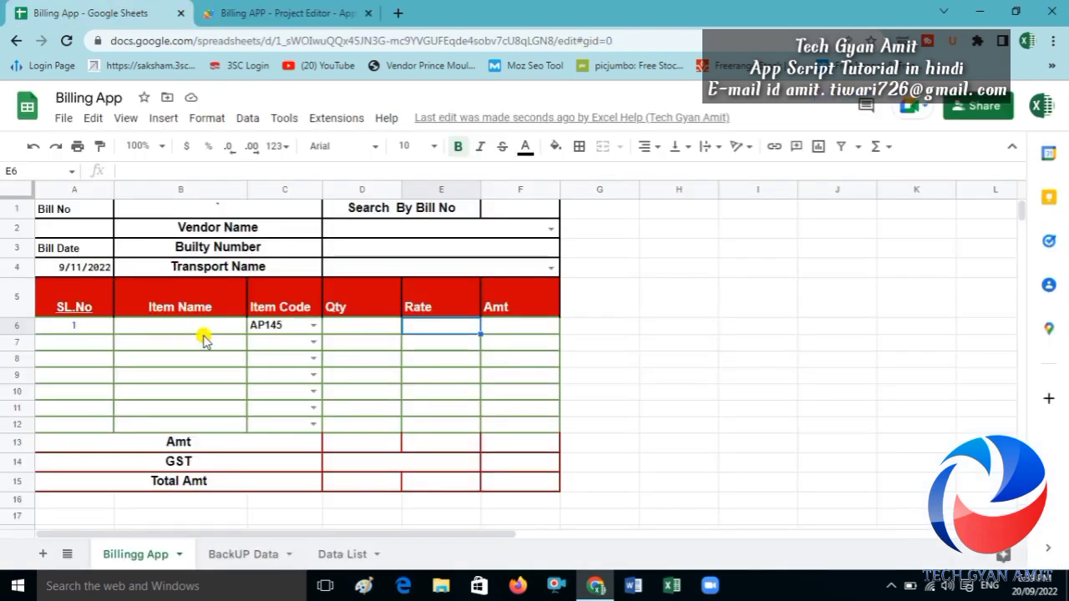
click(276, 12)
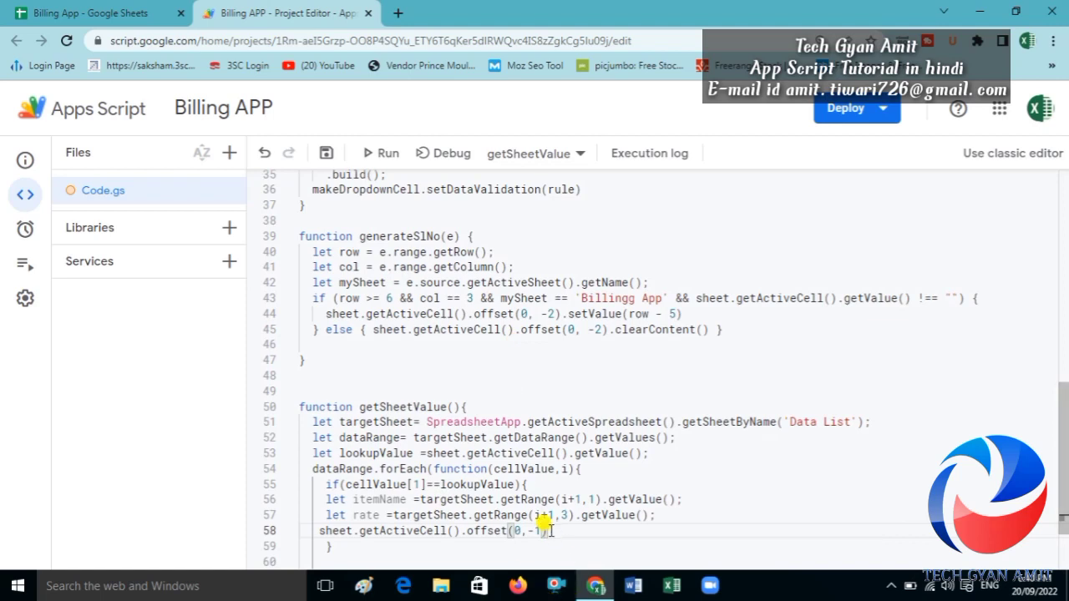
text(.se)
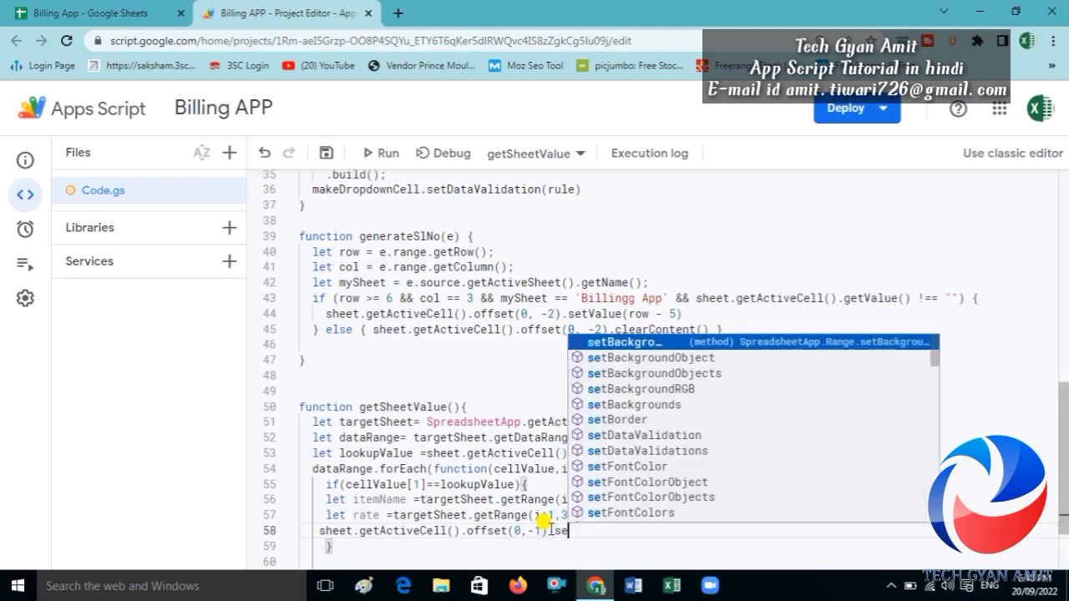
text(tV)
key(Return)
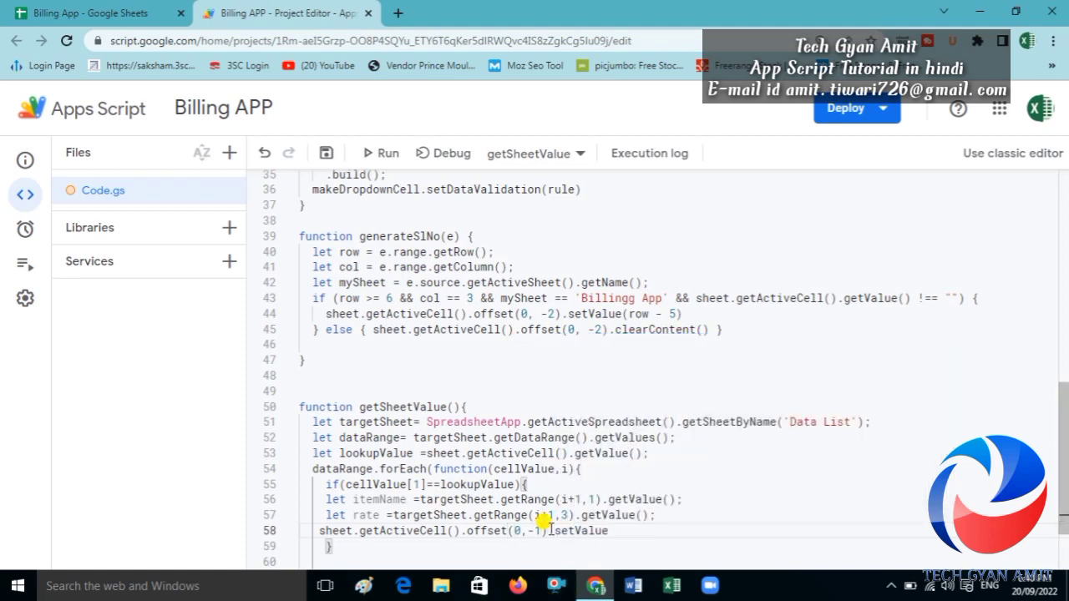
text((ite)
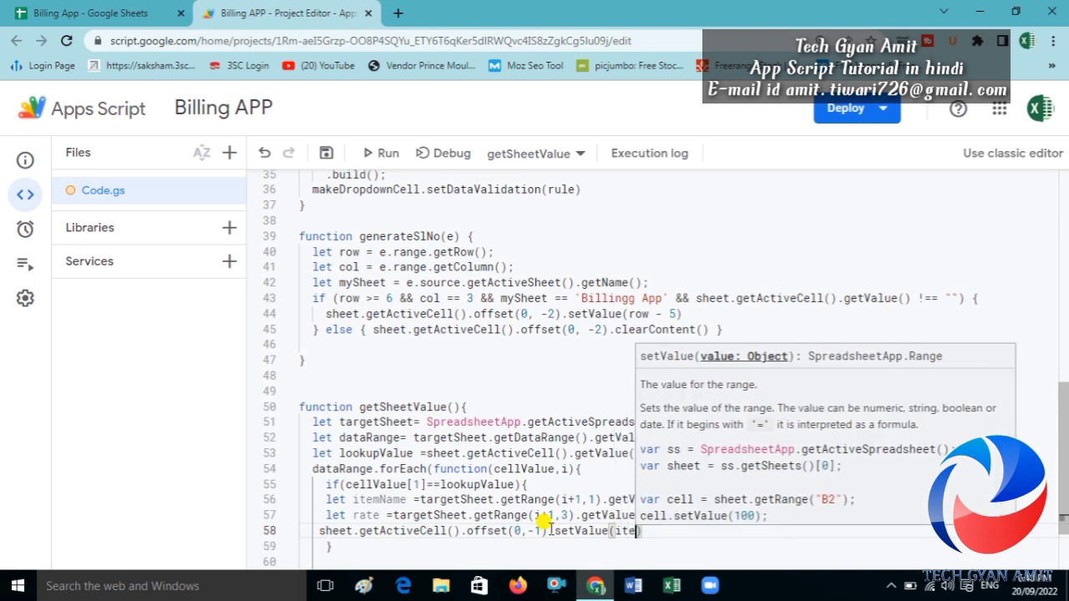
text(mName)
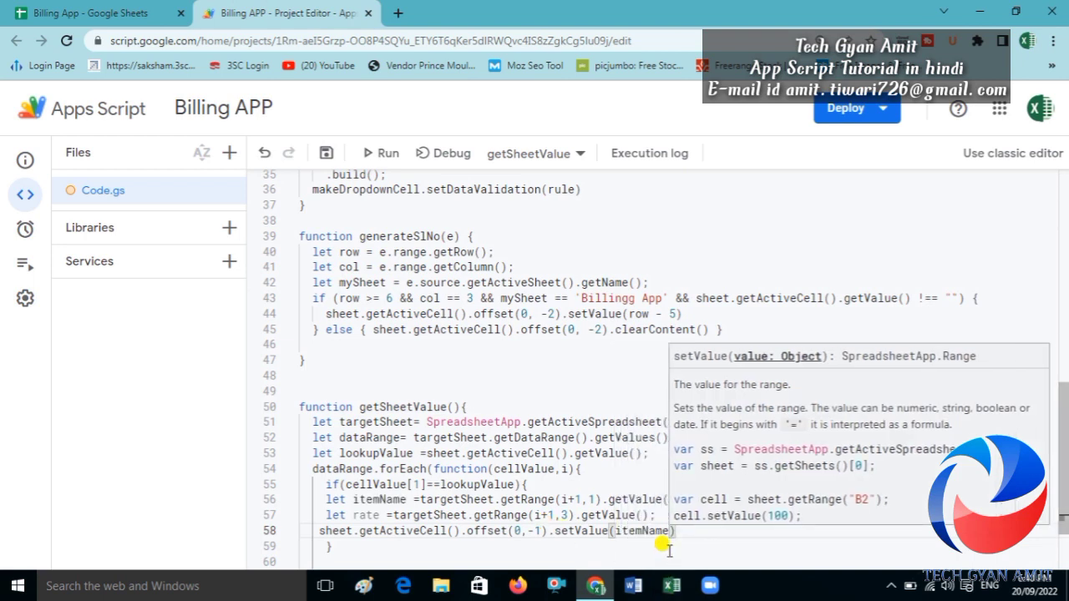
drag(676, 530, 320, 533)
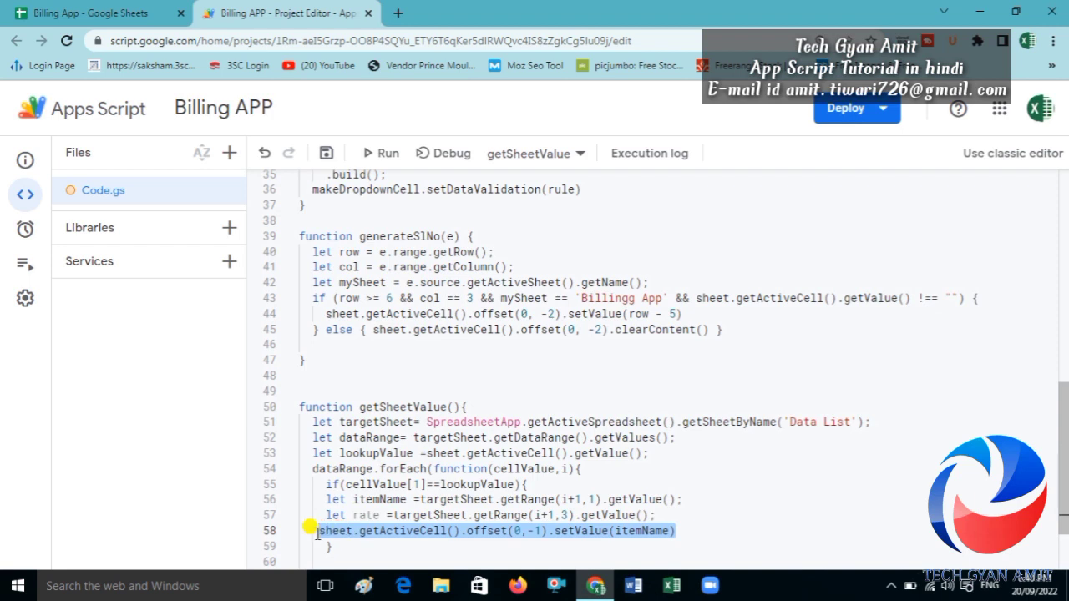
click(679, 531)
key(Return)
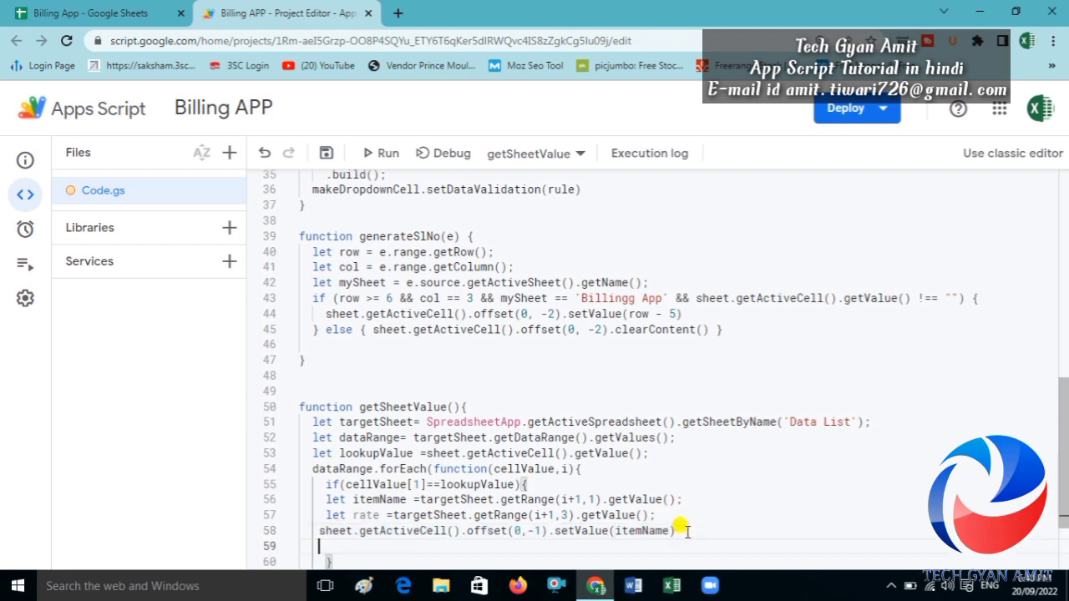
text(sheet.getActiveCell().offset(0,-1).setValue(itemName))
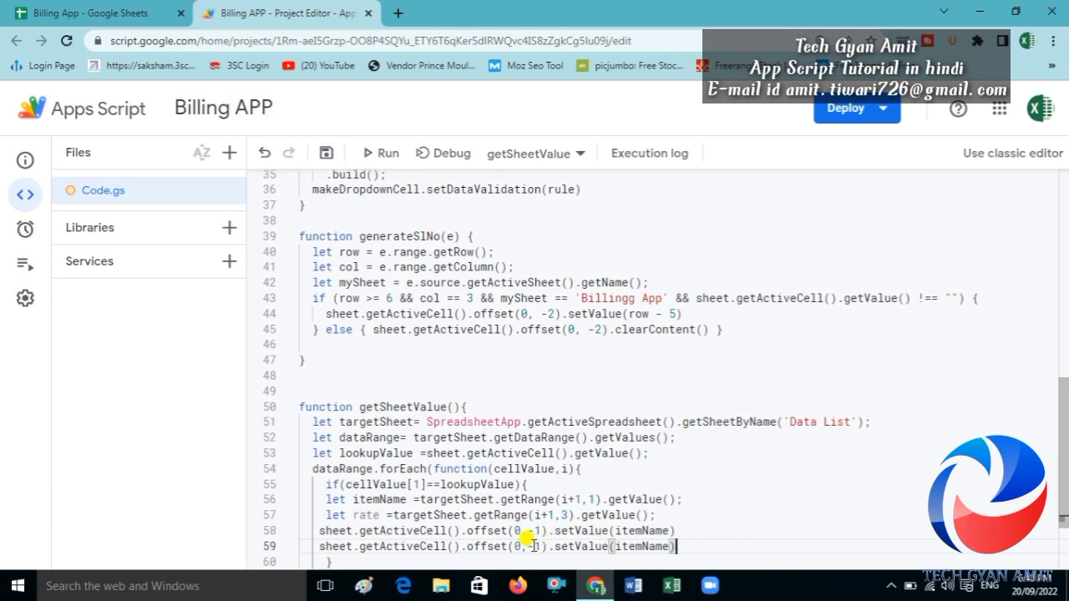
- Change line 59 to offset(0,2).setValue(rate) to target the Rate column, and save
click(88, 12)
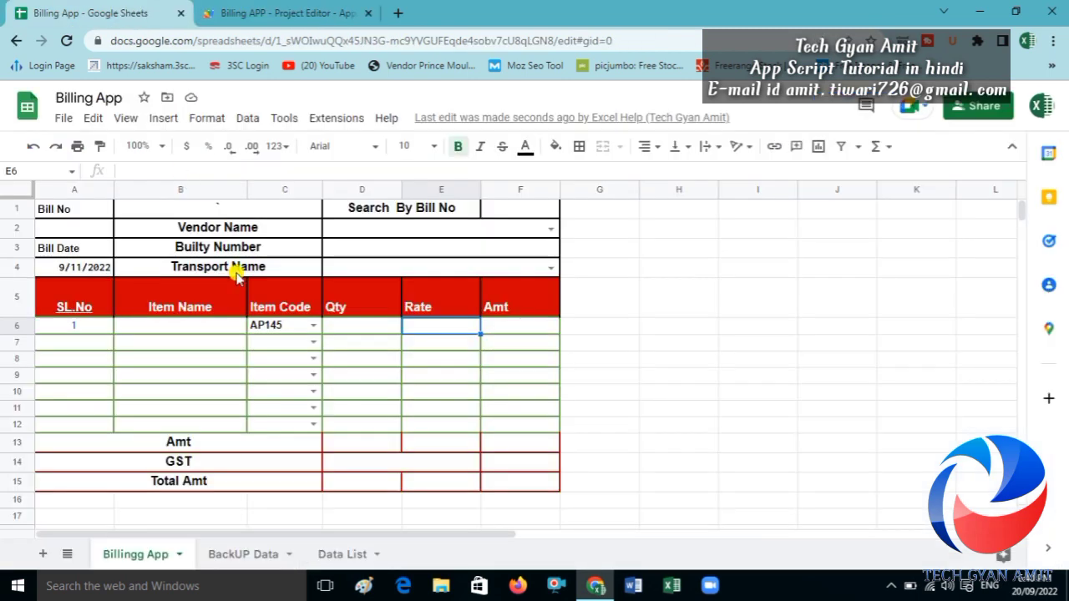
click(282, 332)
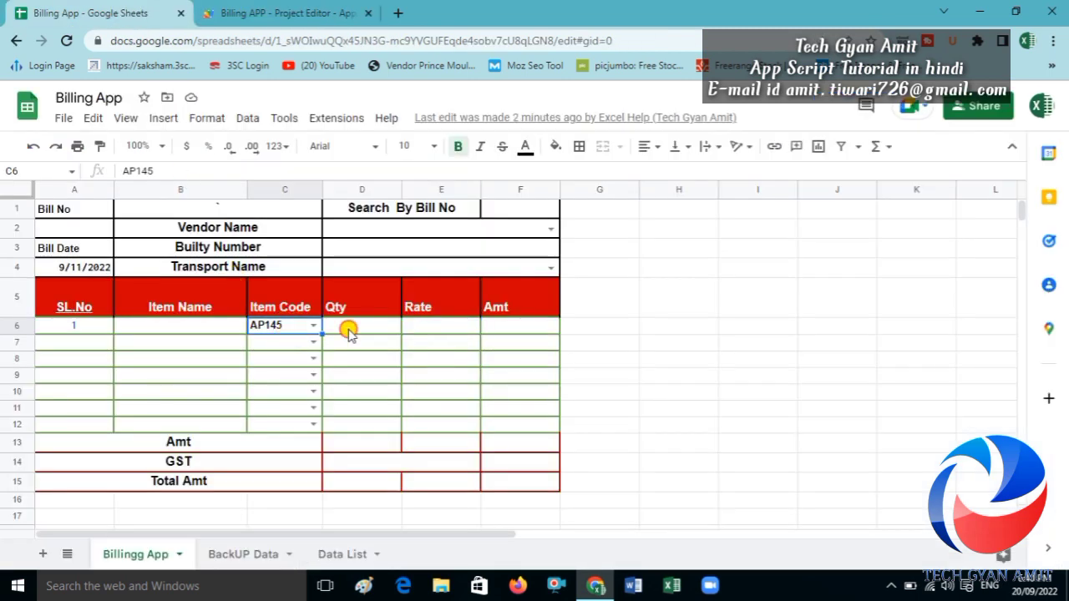
click(349, 333)
click(413, 330)
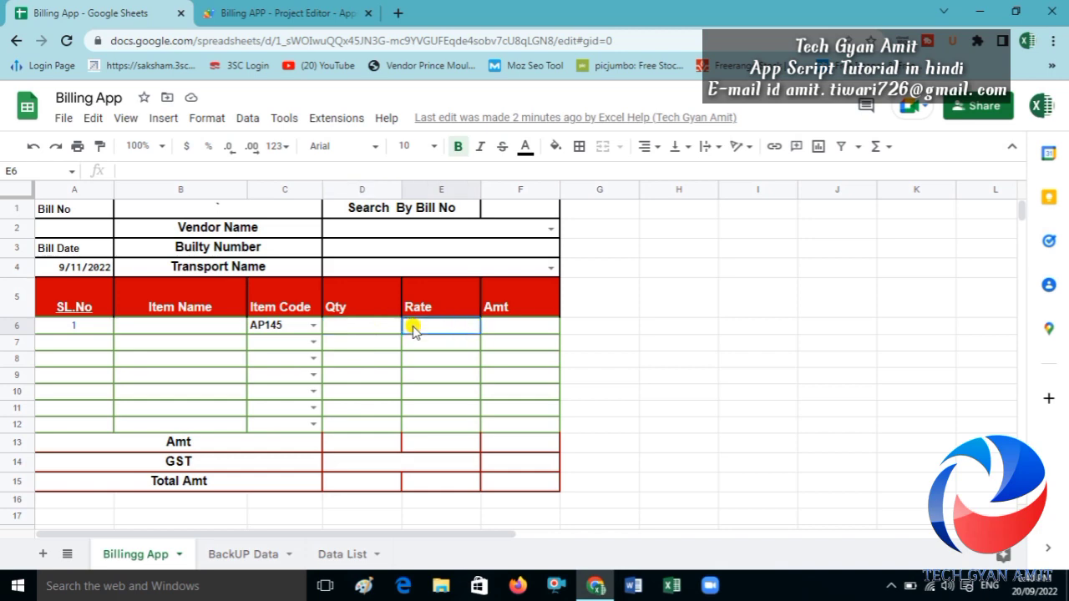
click(261, 7)
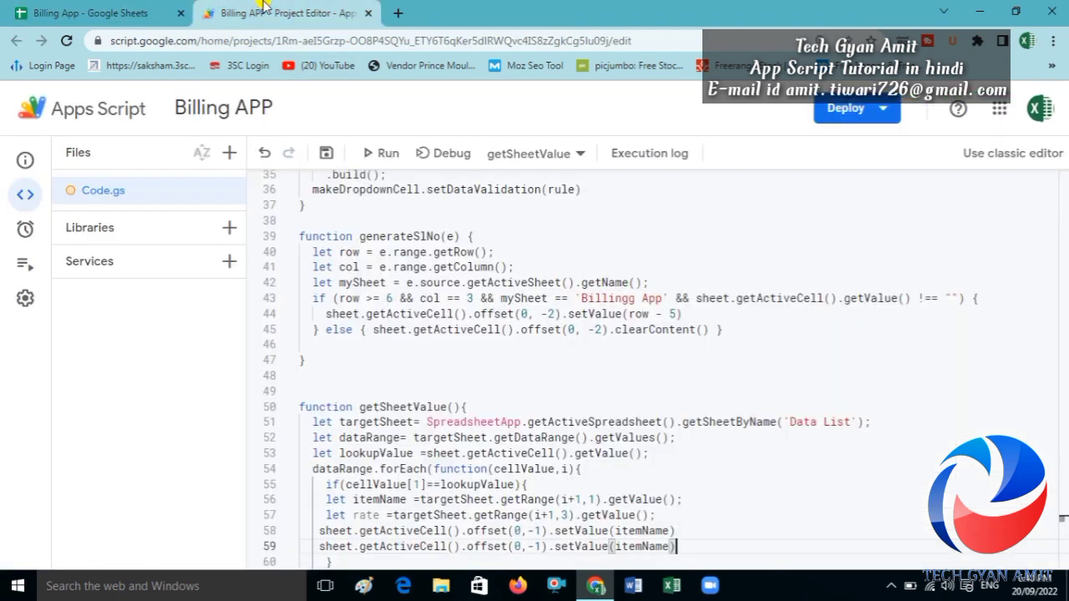
click(539, 546)
key(BackSpace)
key(BackSpace)
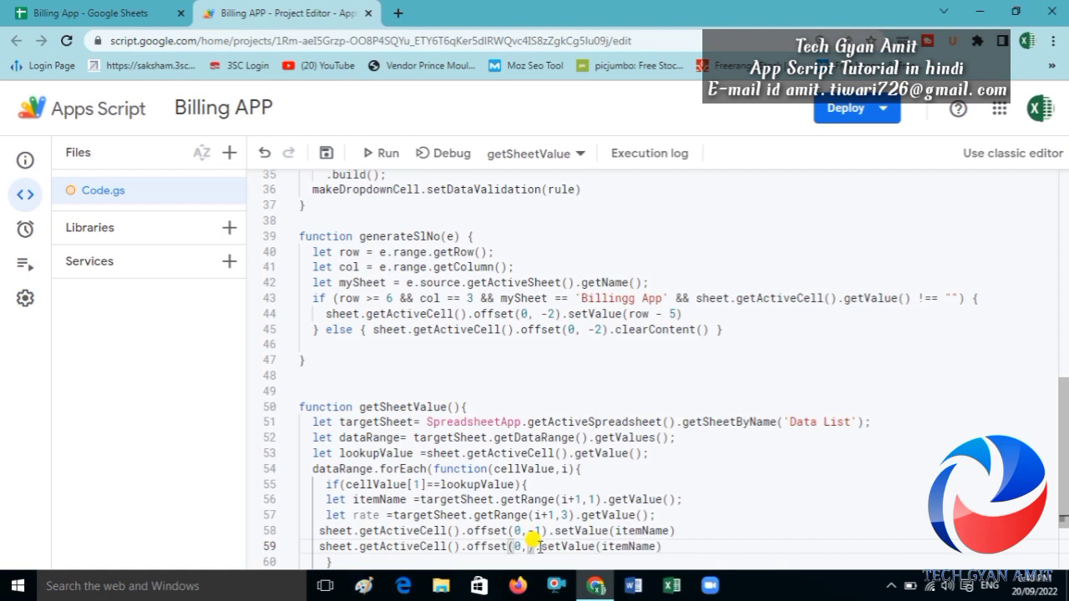
text(-)
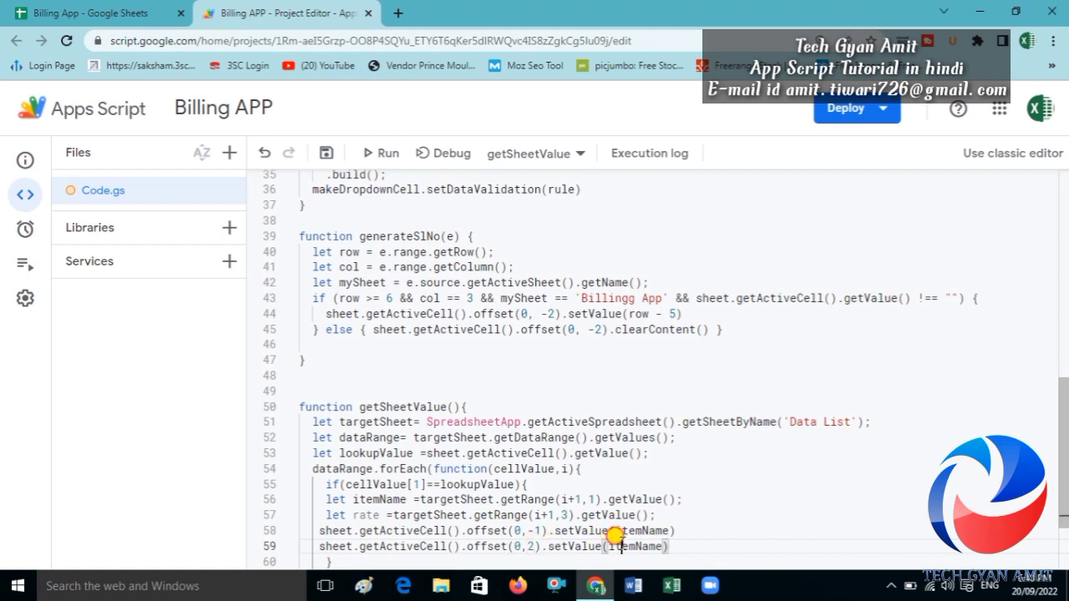
double_click(618, 540)
text(rate)
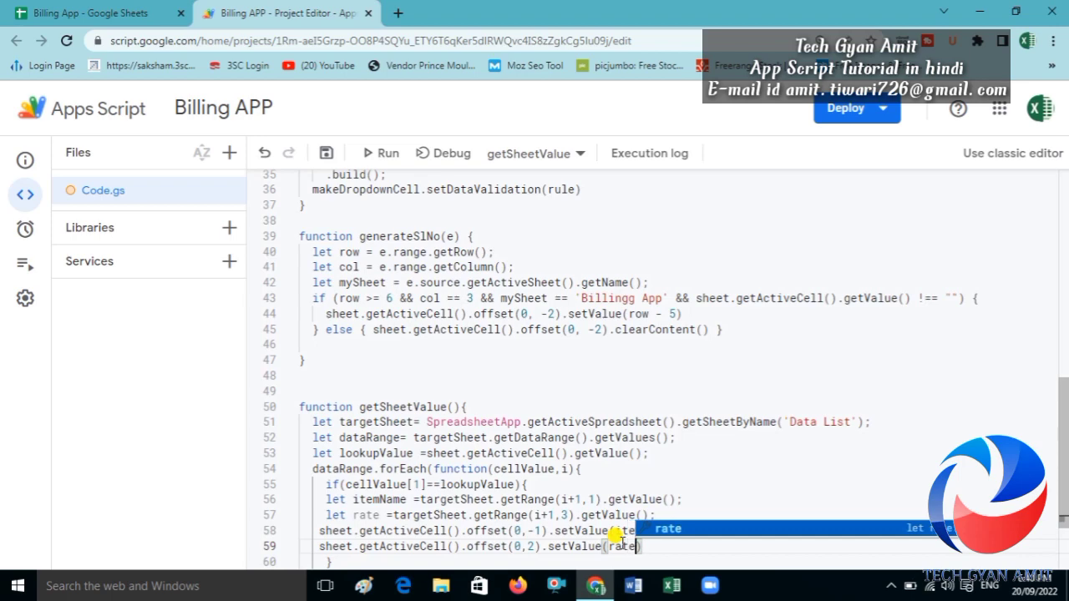
click(729, 420)
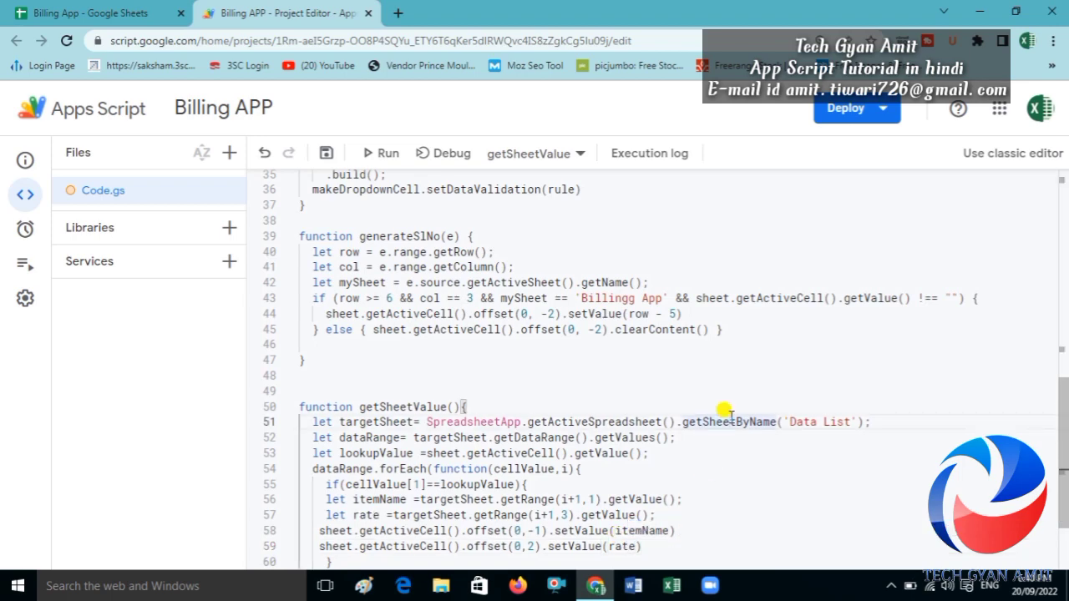
key(ctrl+s)
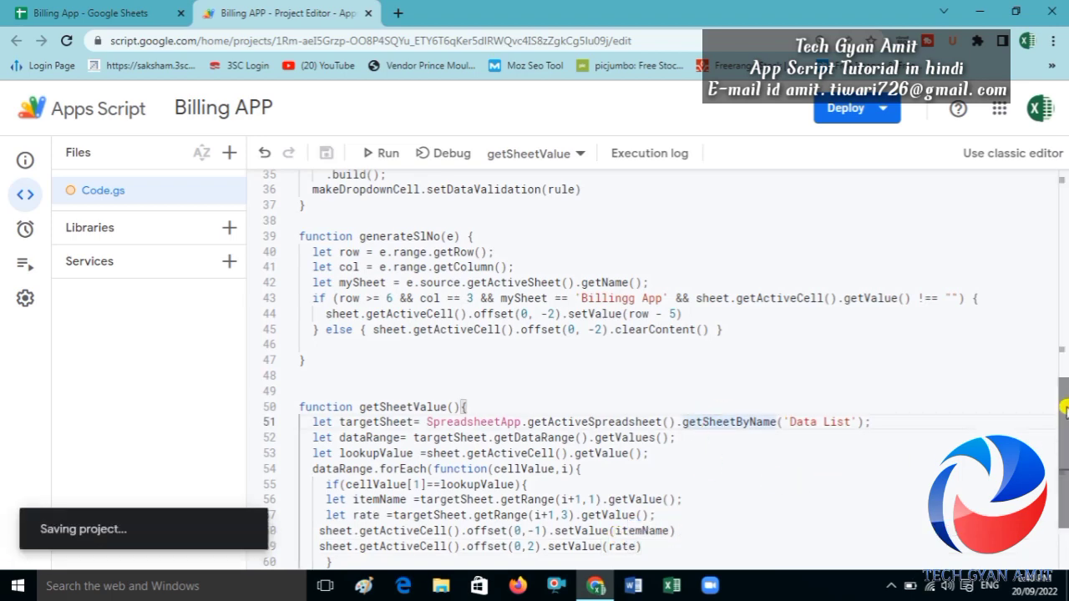
- Create a From spreadsheet, On edit trigger that runs getSheetValue
scroll(1065, 409, down, 3)
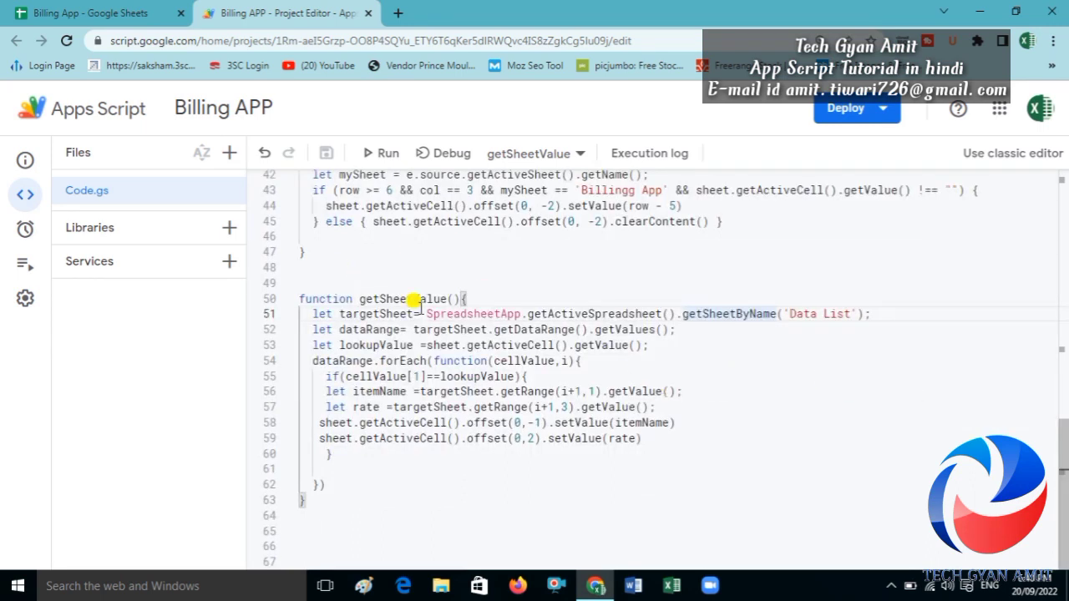
mouse_move(23, 196)
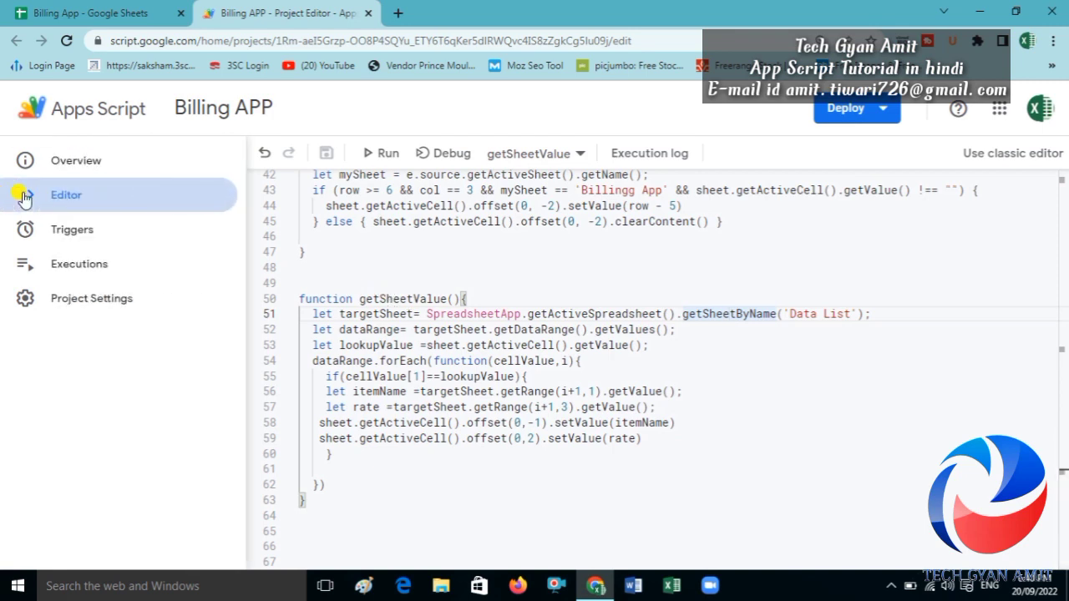
click(81, 231)
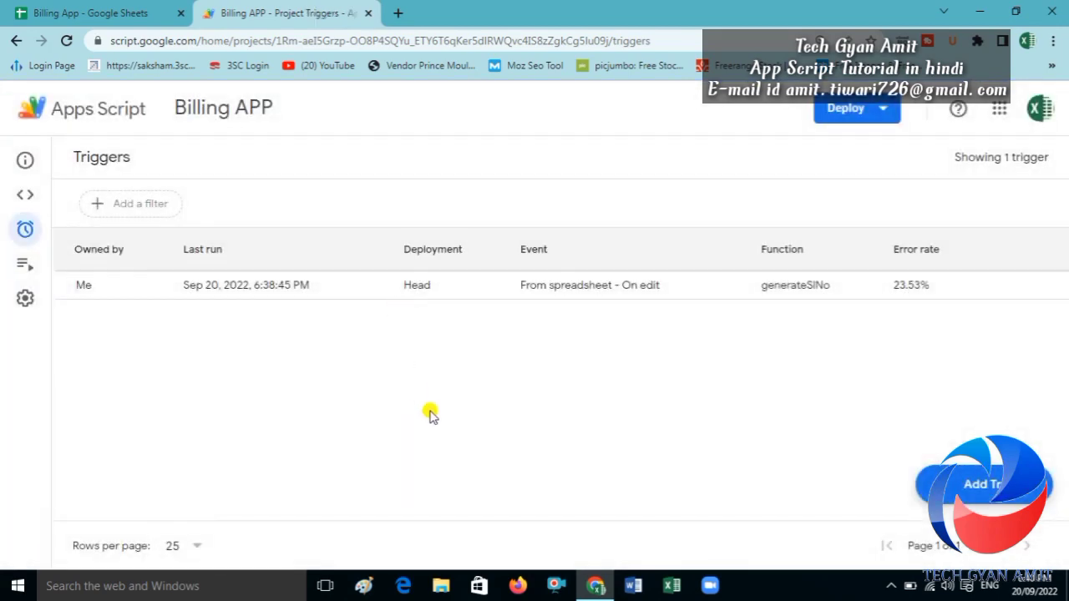
click(954, 484)
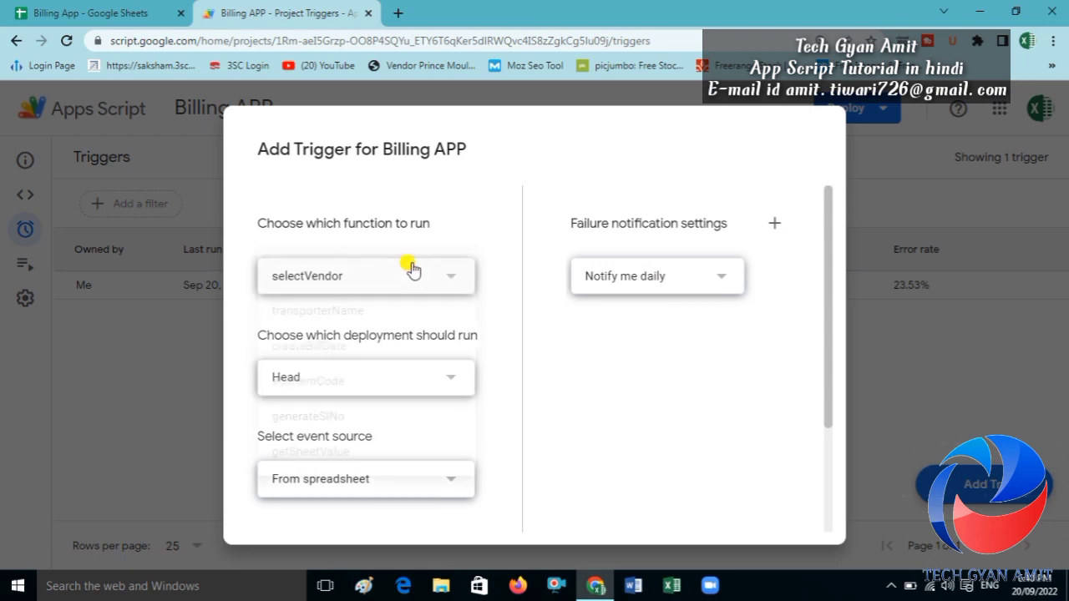
click(411, 269)
click(342, 455)
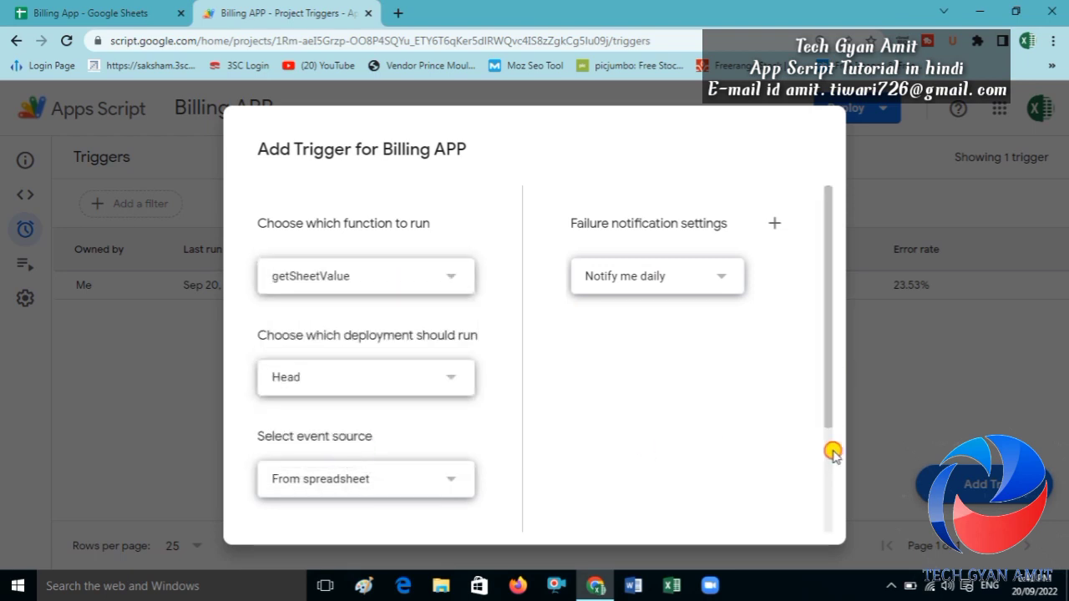
drag(830, 407, 830, 518)
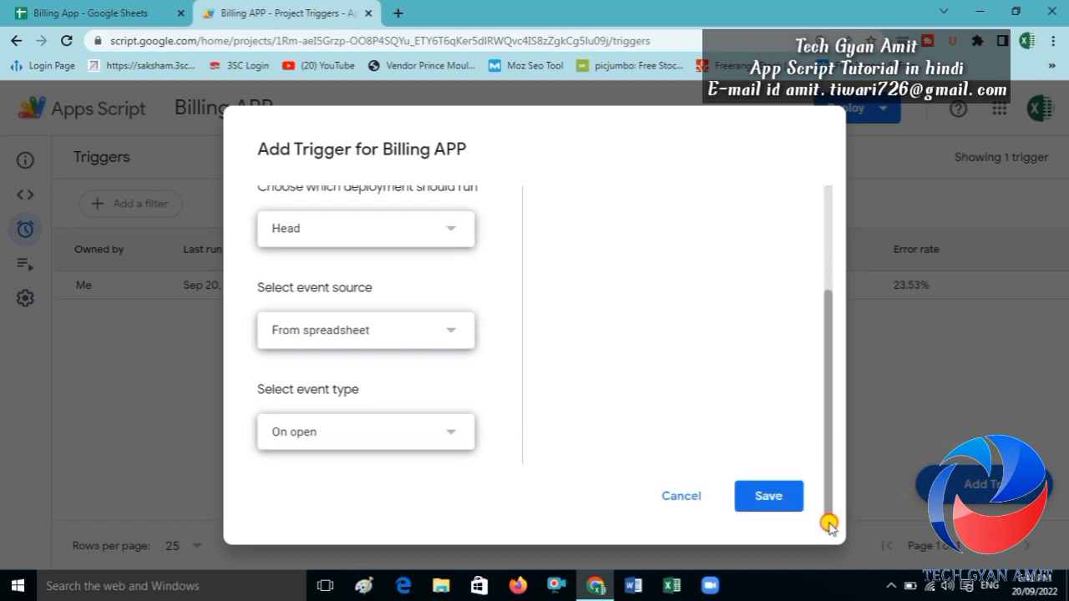
click(366, 437)
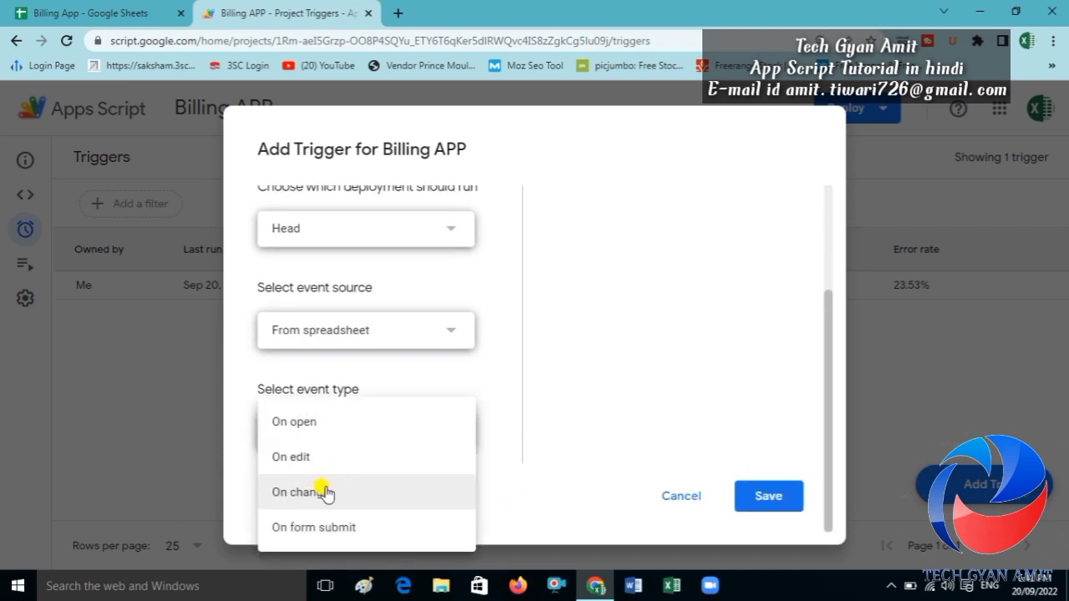
click(310, 455)
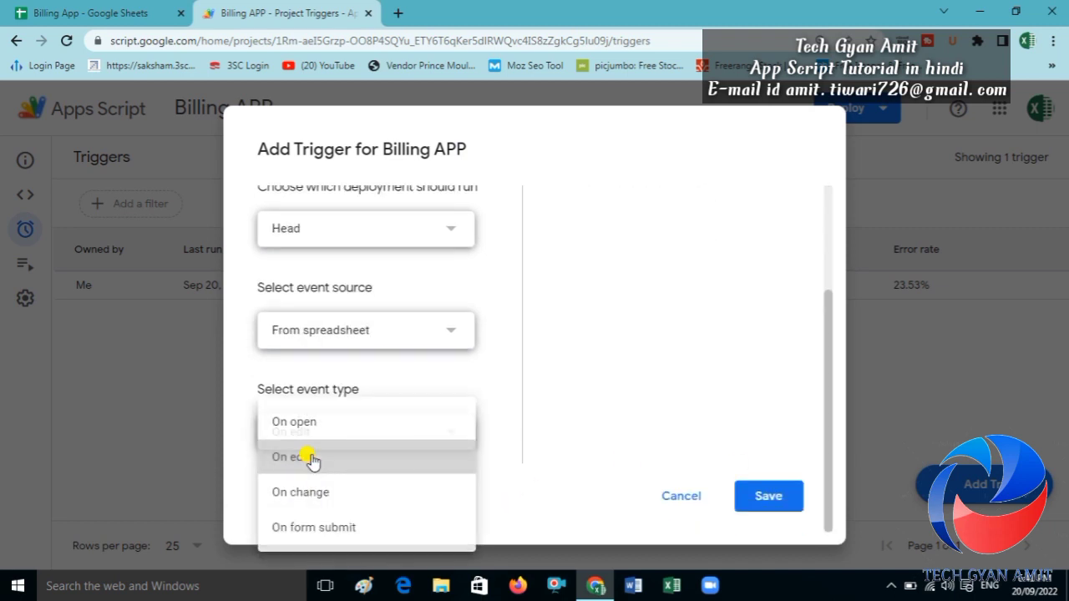
click(758, 496)
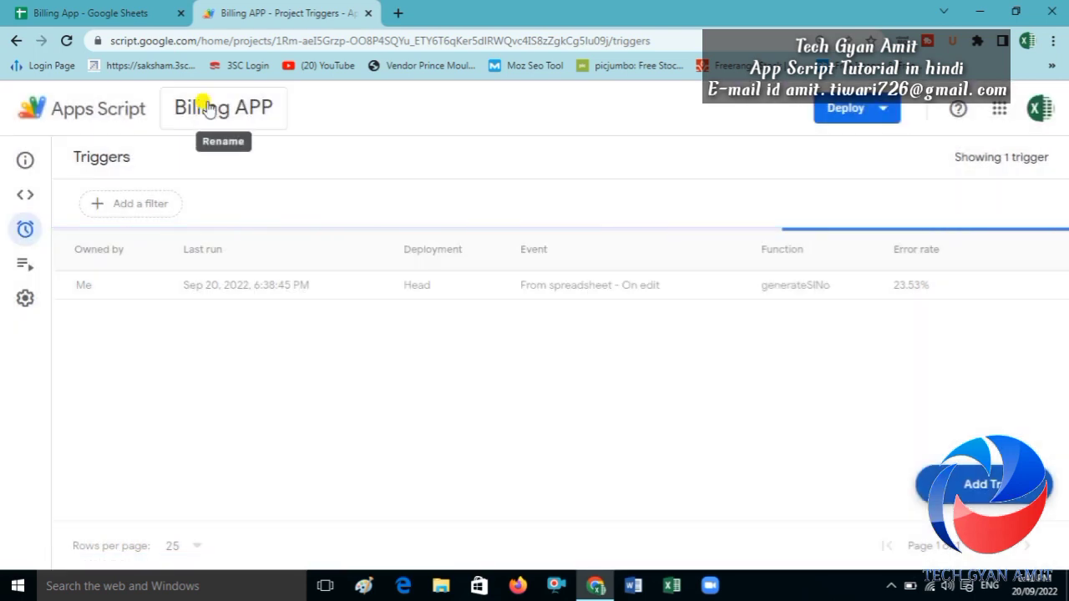
click(92, 4)
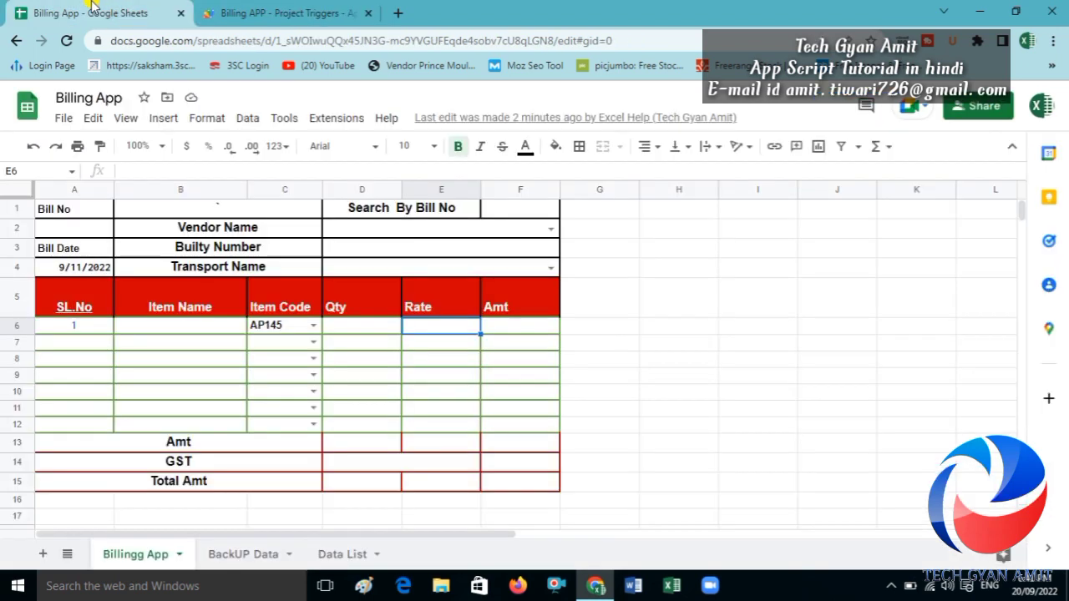
- Pick item code MA014 in C6 so Mango fills in, and centre the Item Name column
click(312, 325)
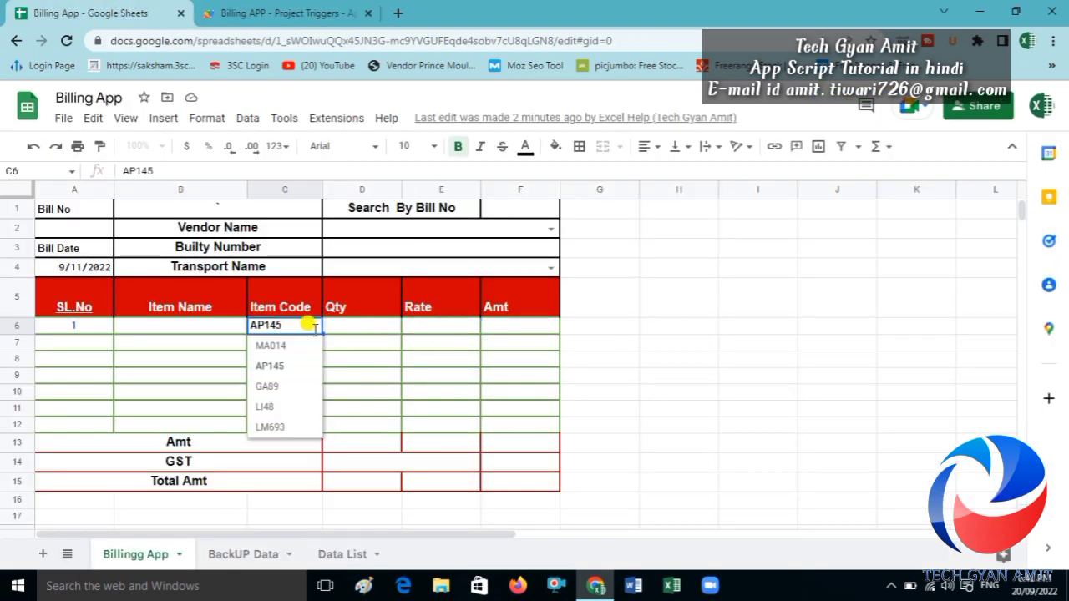
click(269, 346)
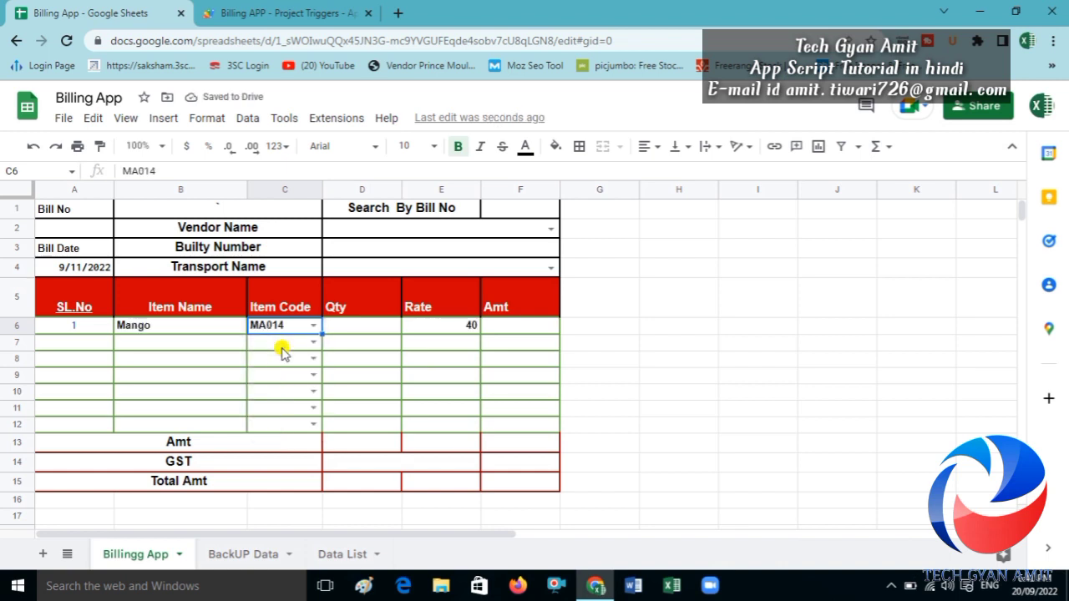
click(169, 329)
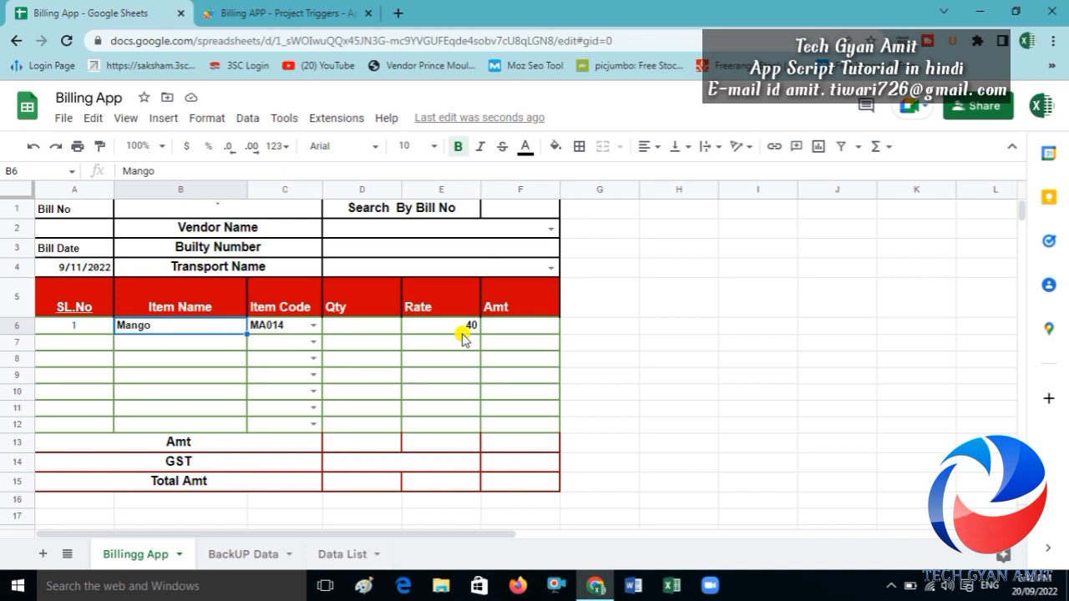
key(shift+Down)
key(shift+Down)
key(shift+Down)
key(shift+Down)
key(shift+Down)
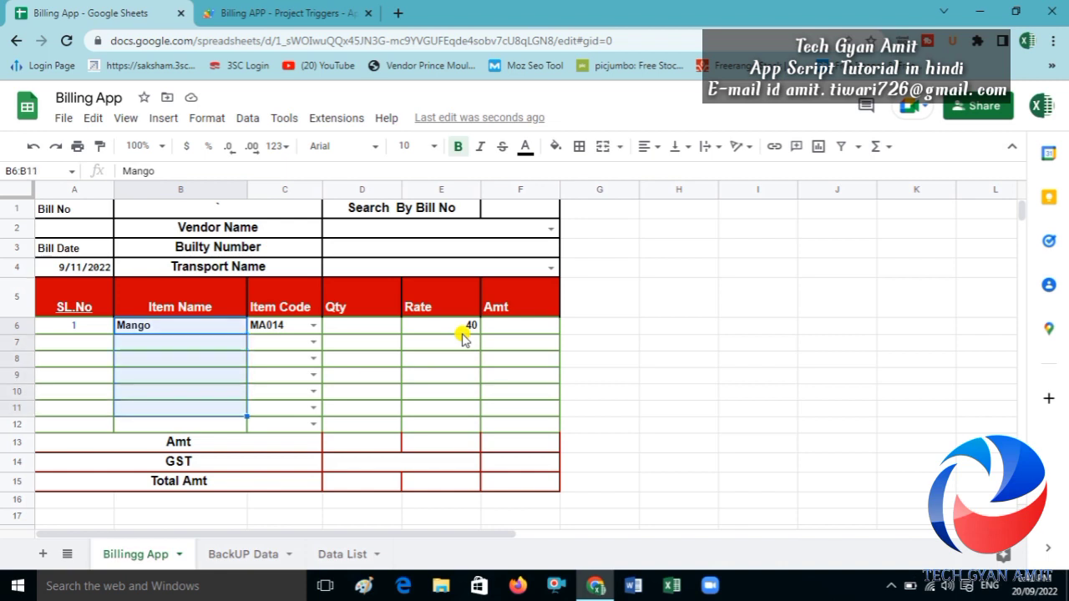
key(shift+Down)
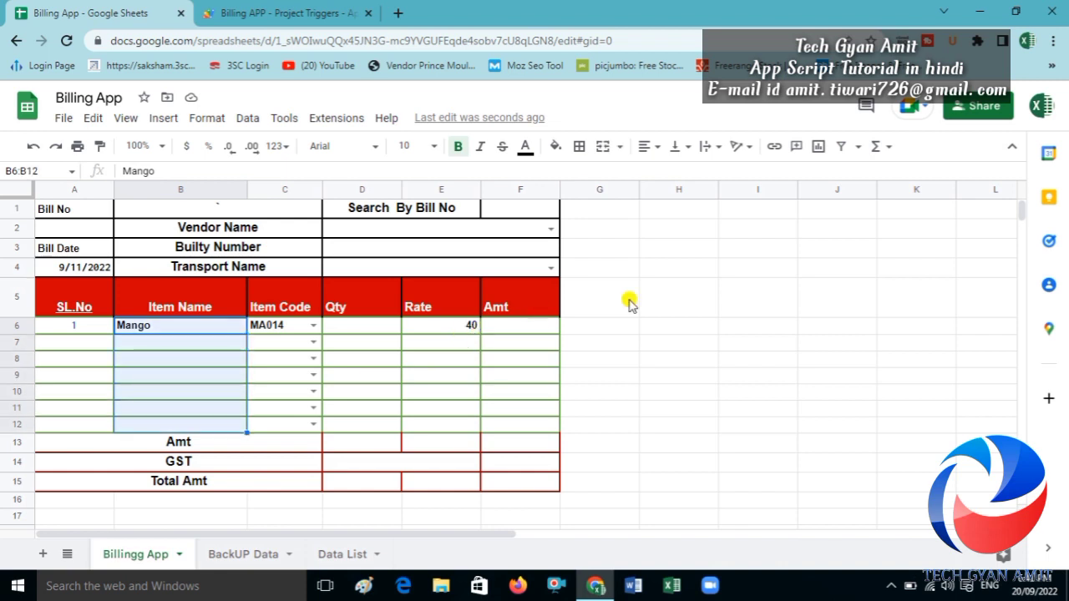
click(650, 147)
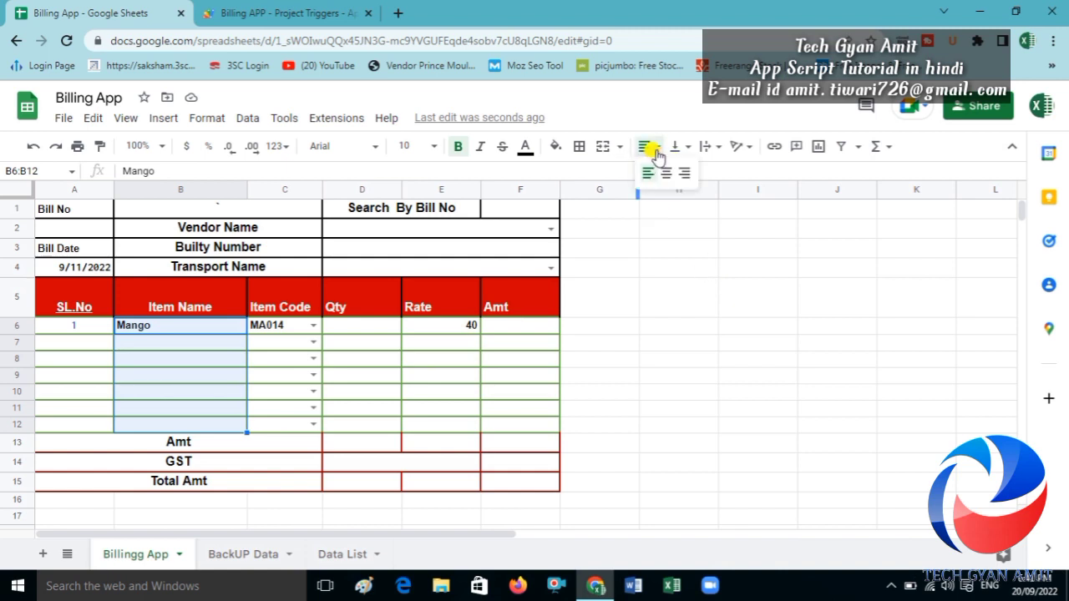
click(666, 175)
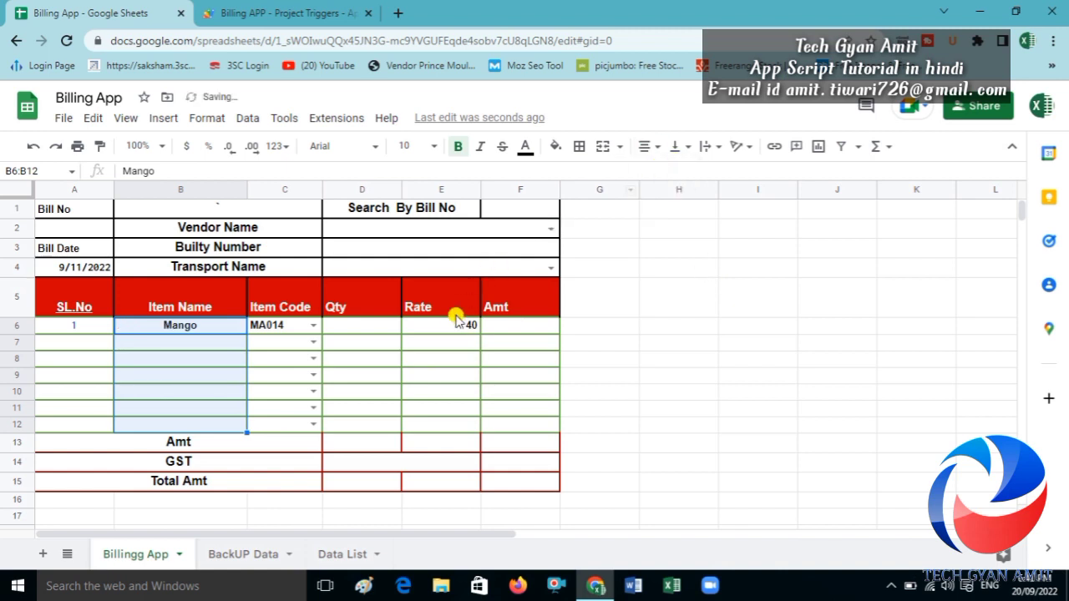
- Centre the Rate cells E6:E12
drag(451, 324, 448, 433)
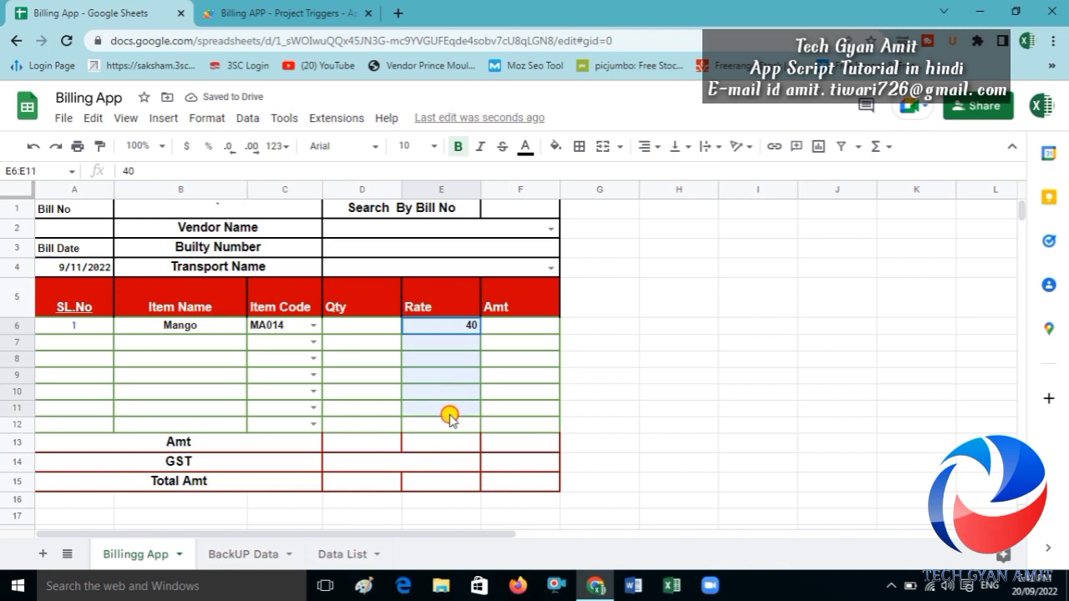
click(659, 149)
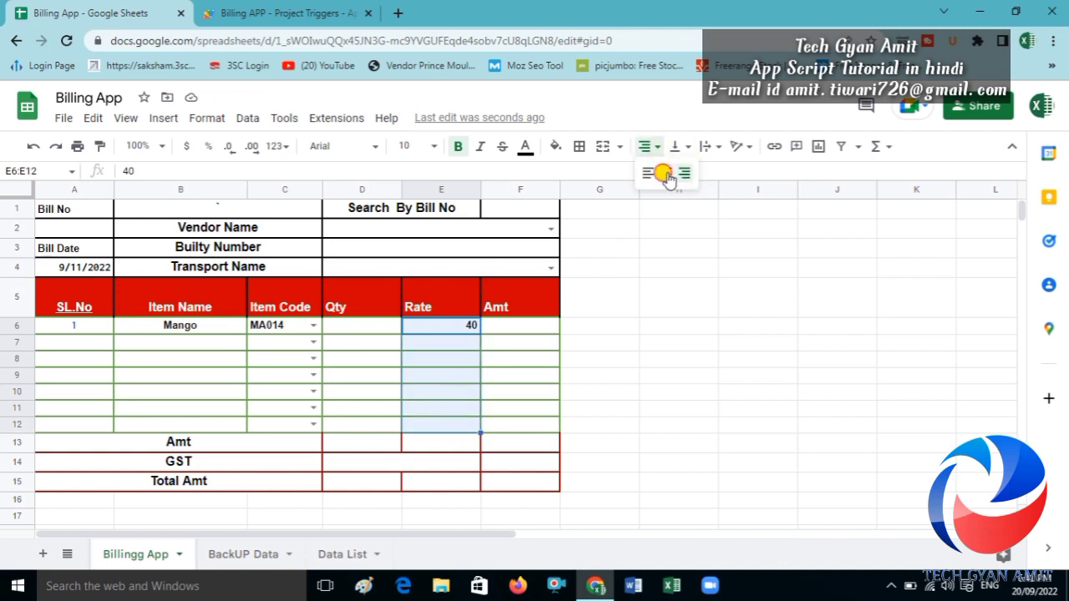
click(662, 173)
click(603, 308)
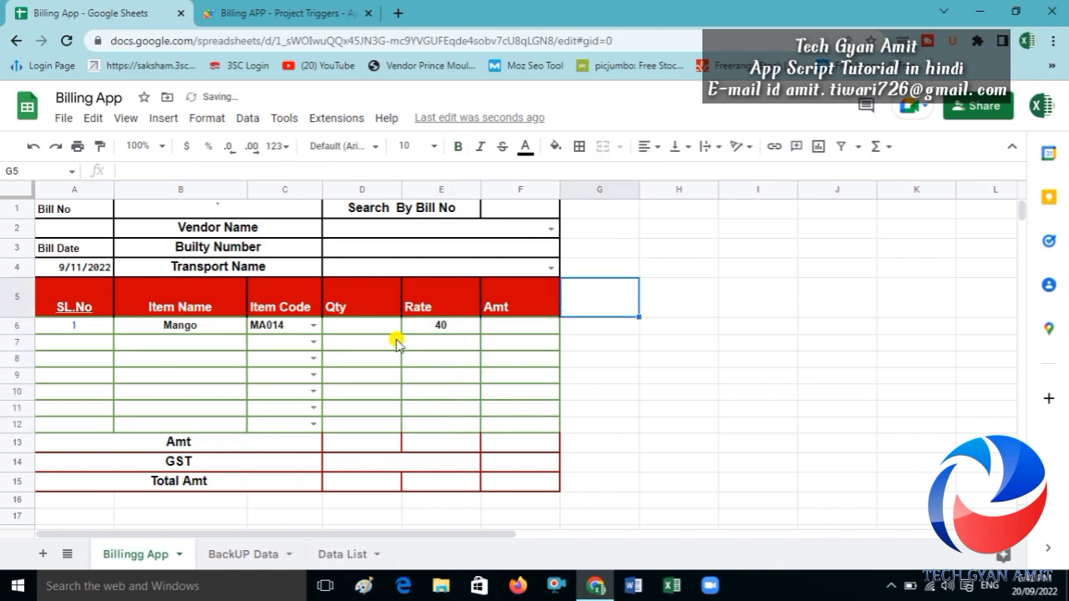
- Choose LI48 in C7, delete it, then reselect LI48 so Litchi and rate 60 fill in
click(313, 343)
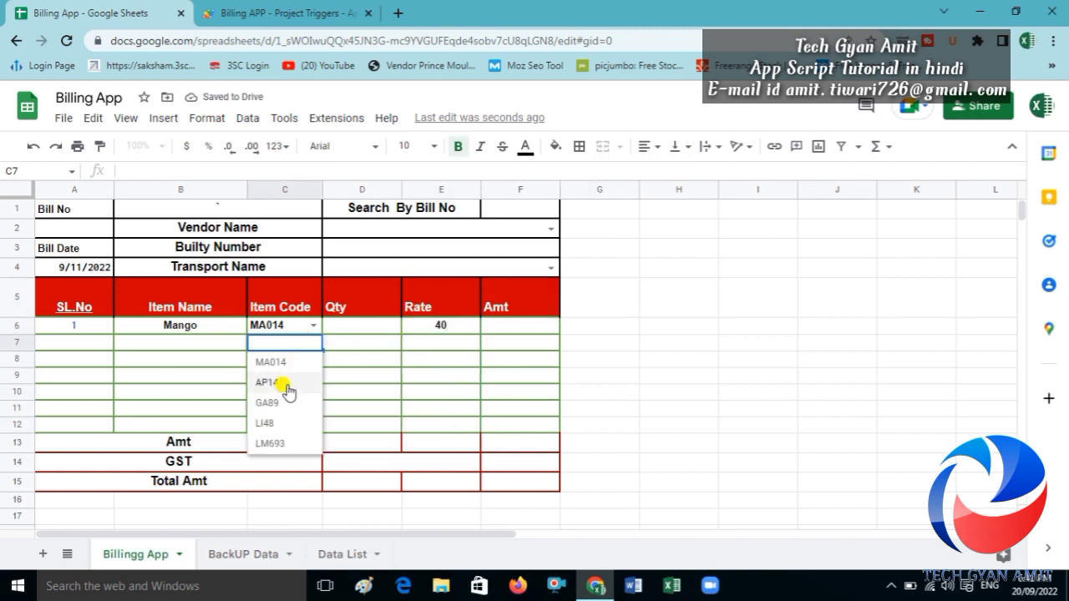
click(272, 426)
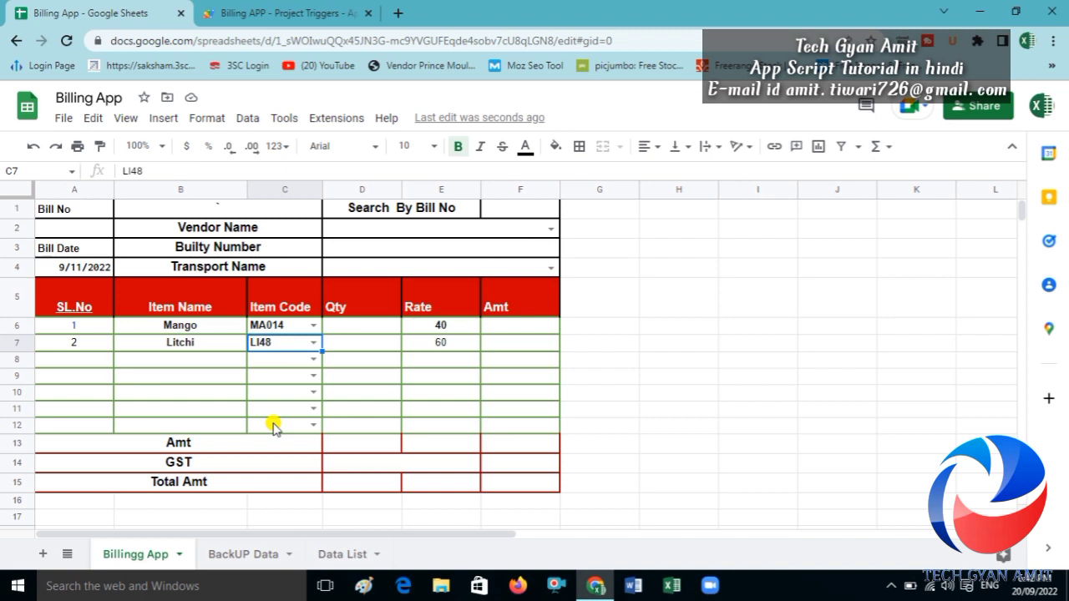
key(Delete)
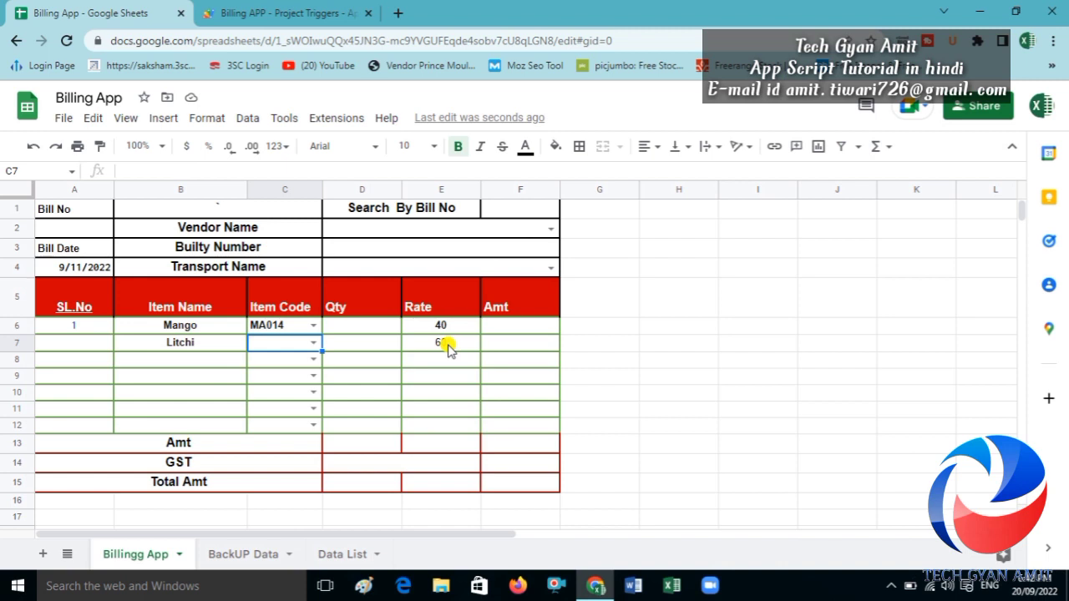
click(315, 344)
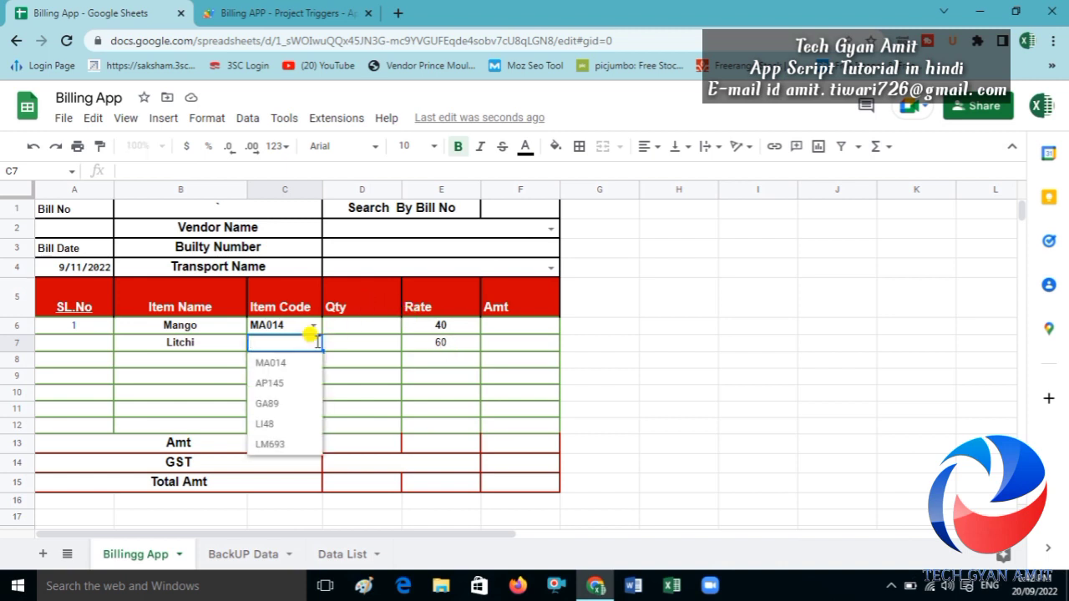
click(269, 423)
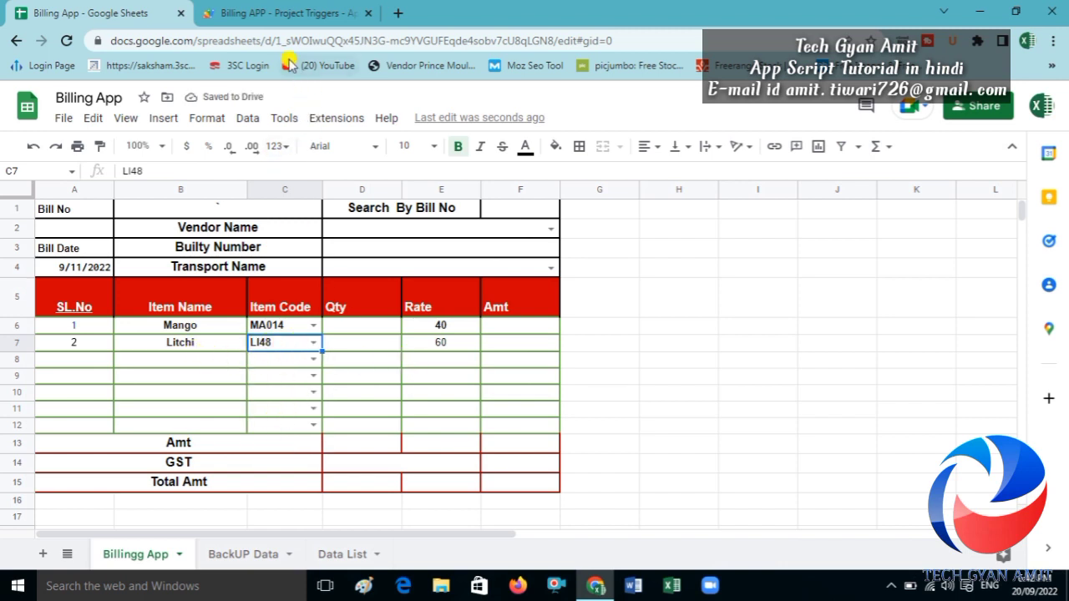
- Wrap the if block from line 55 in braces and start an else branch after it
click(309, 17)
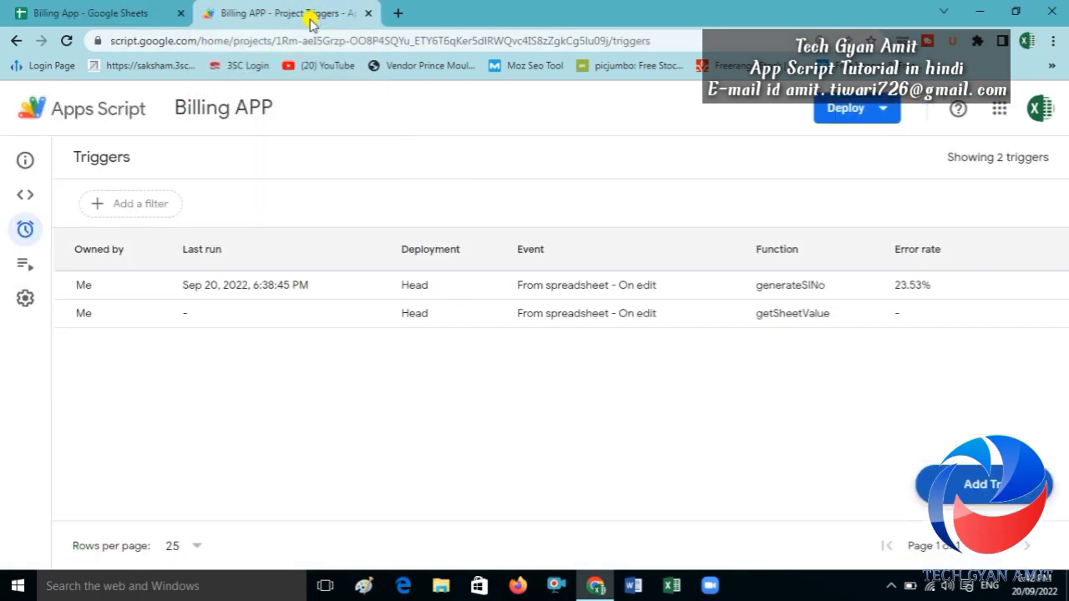
click(25, 198)
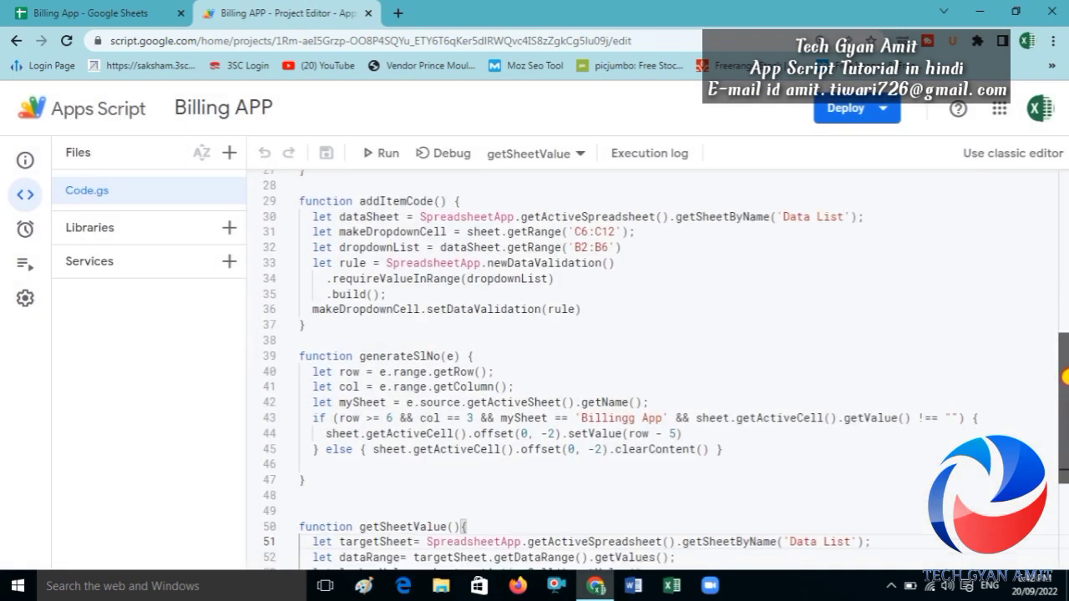
scroll(1066, 376, down, 5)
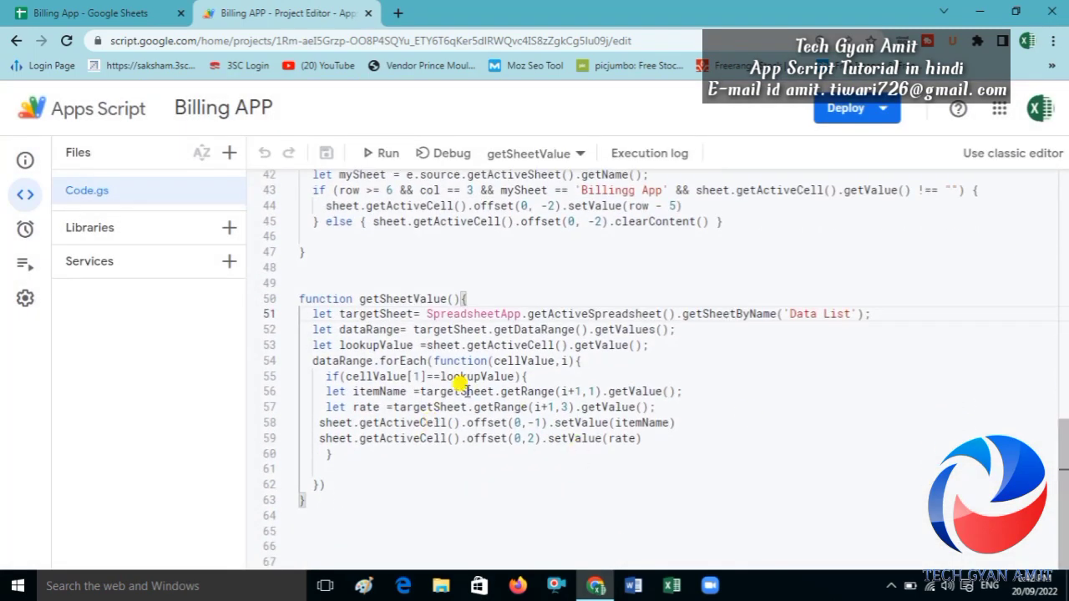
click(524, 377)
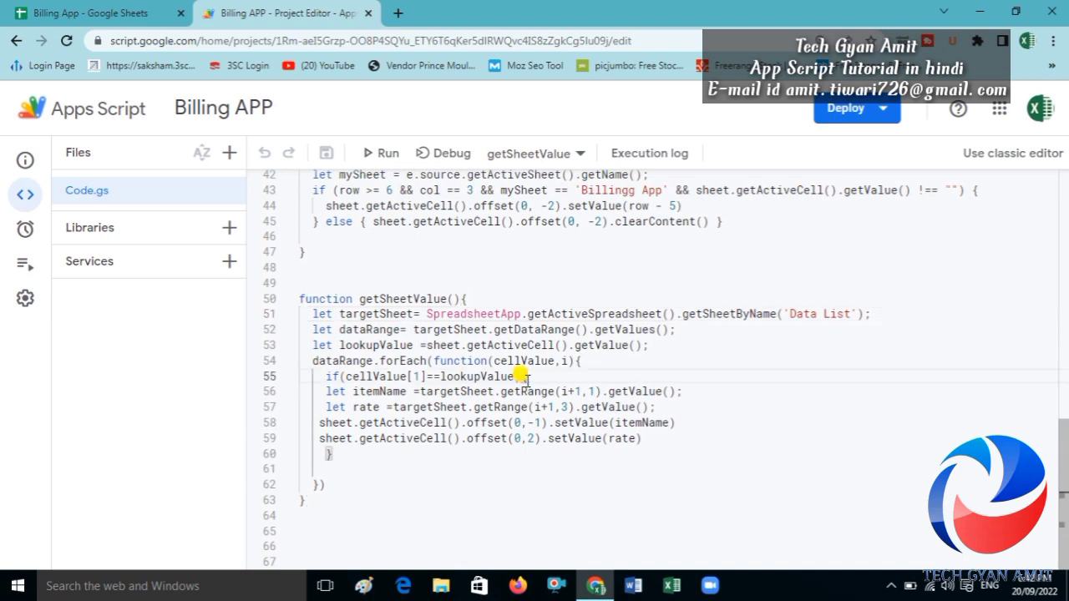
text({)
click(327, 455)
text(})
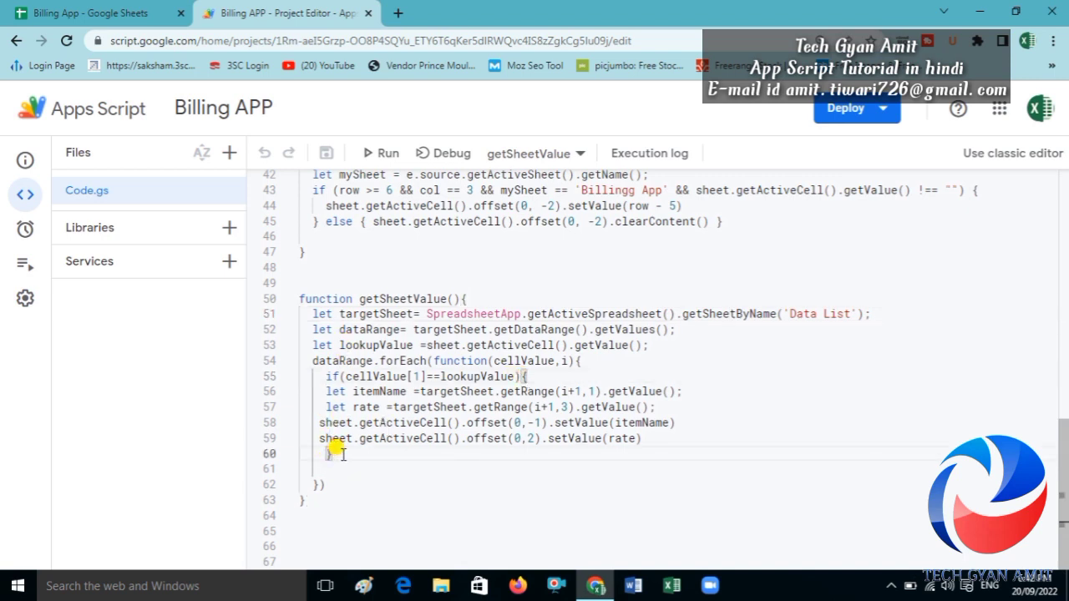
text(else)
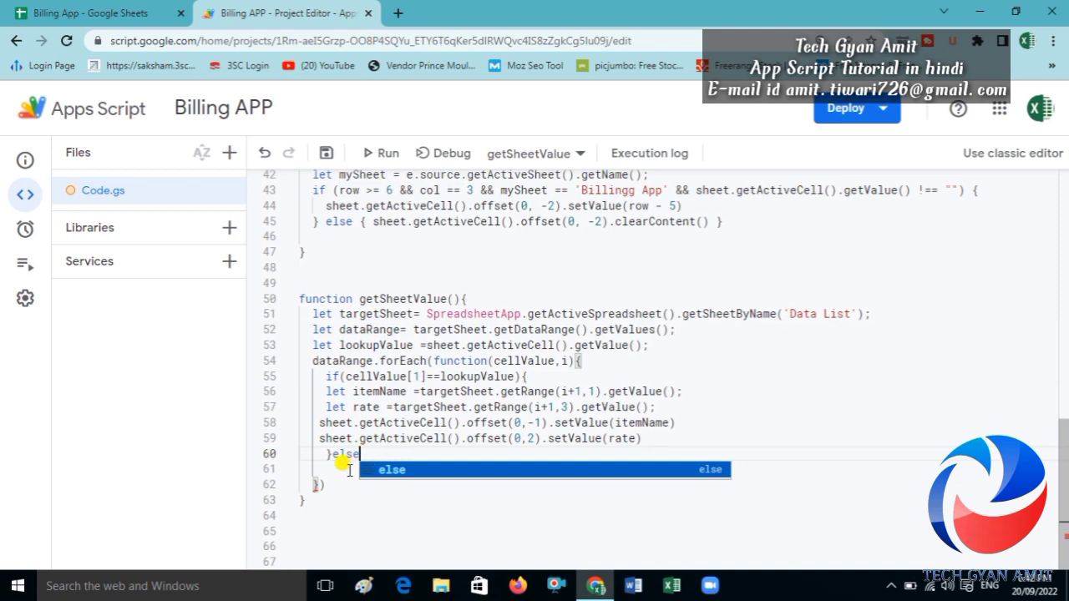
text(()
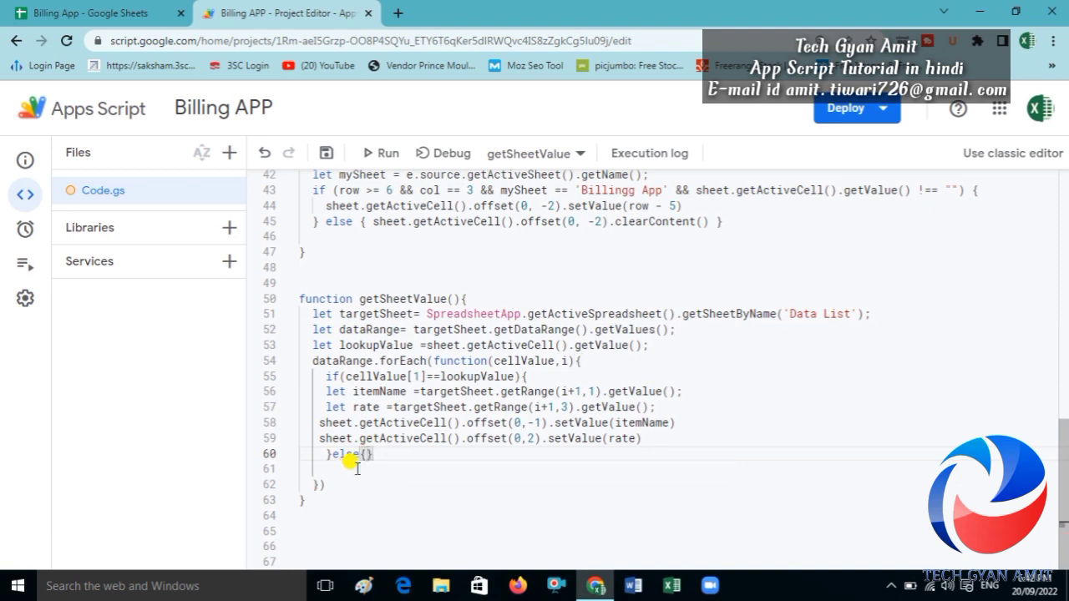
- Copy the item-name statement into the else block and change it to clearContent()
click(313, 422)
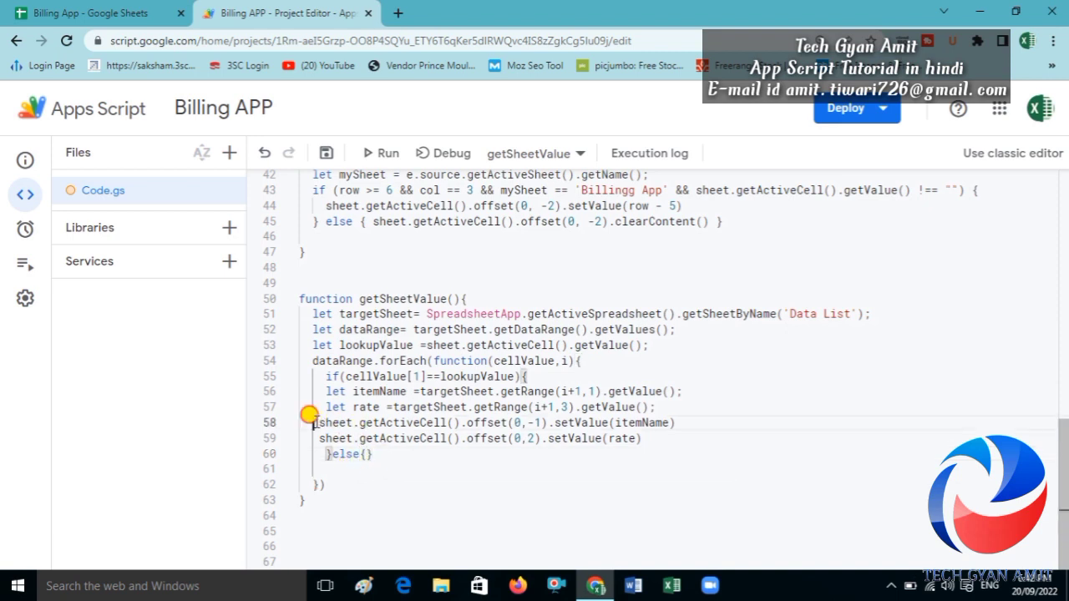
drag(313, 422, 680, 424)
key(ctrl+c)
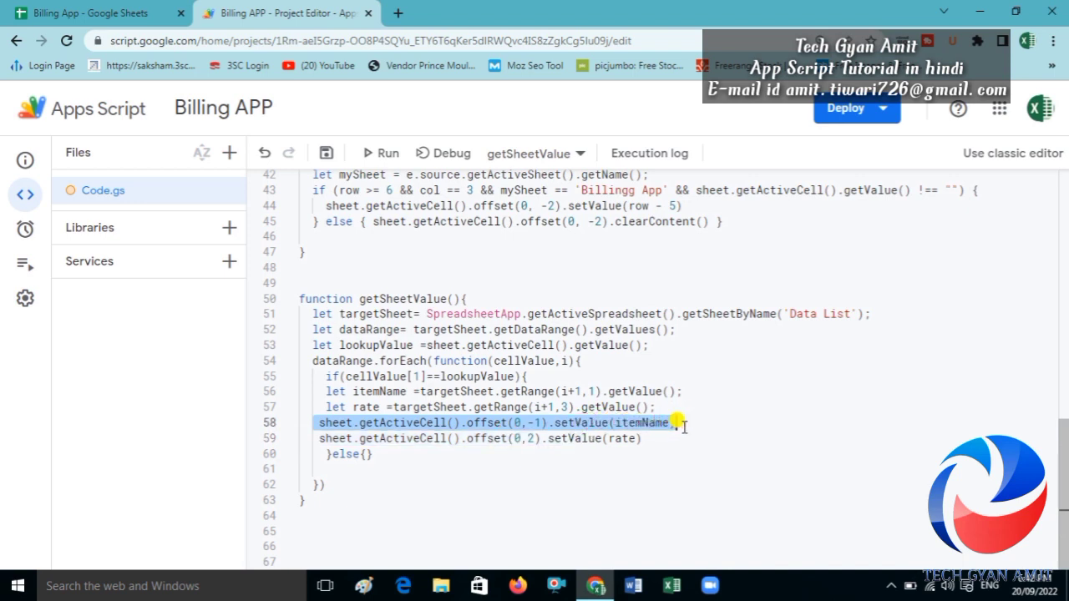
click(367, 454)
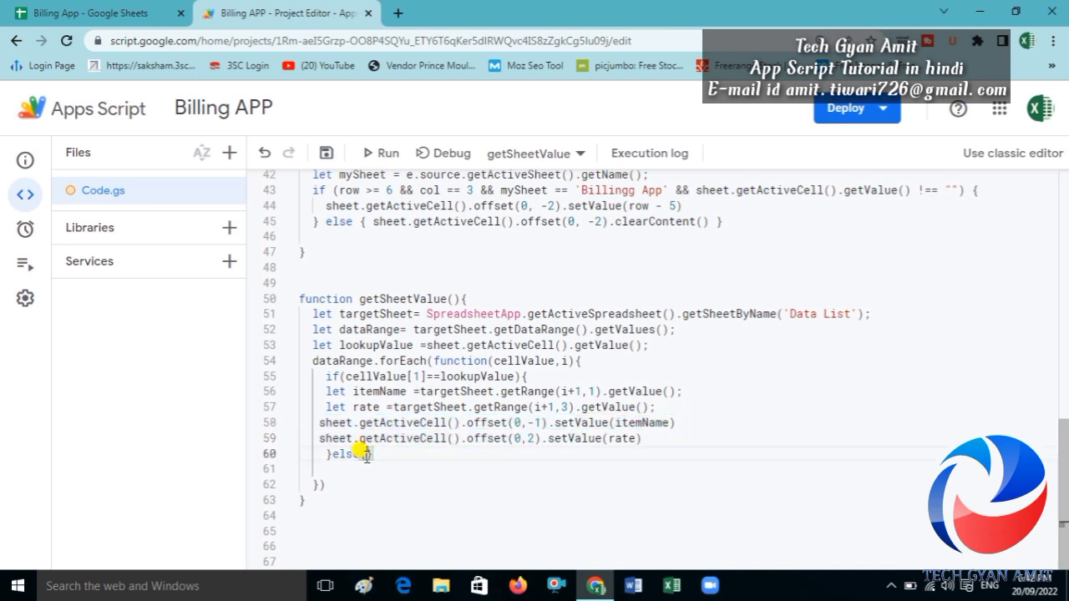
key(ctrl+v)
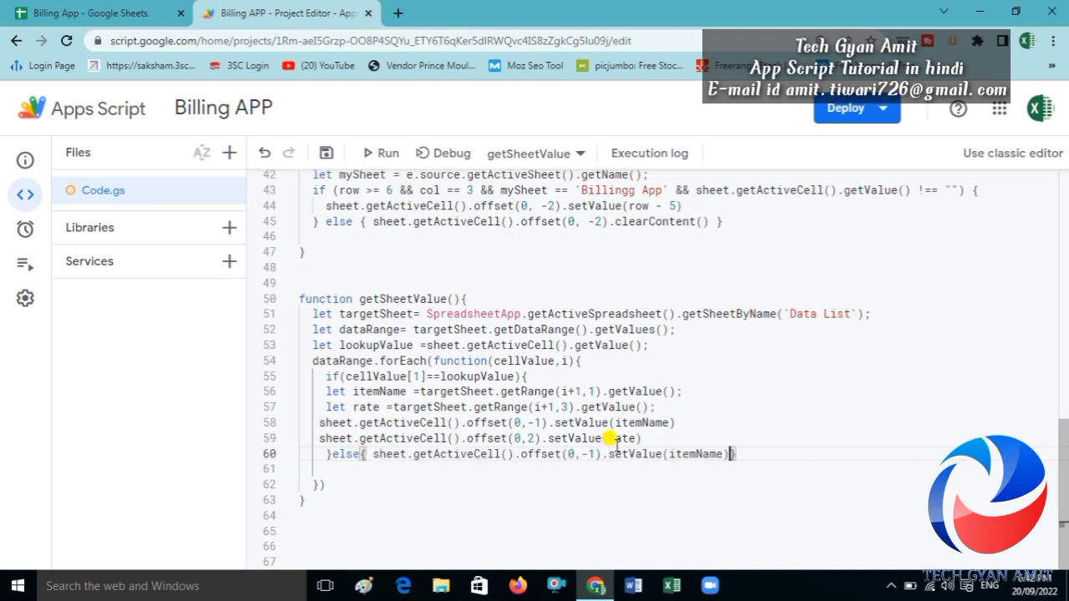
drag(607, 453, 724, 455)
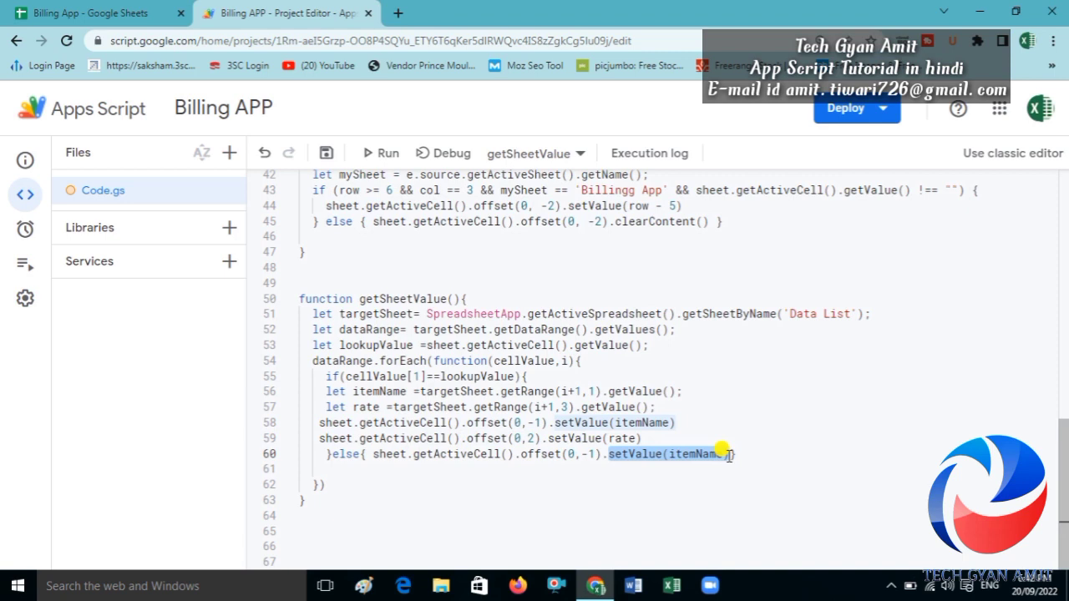
text(clear)
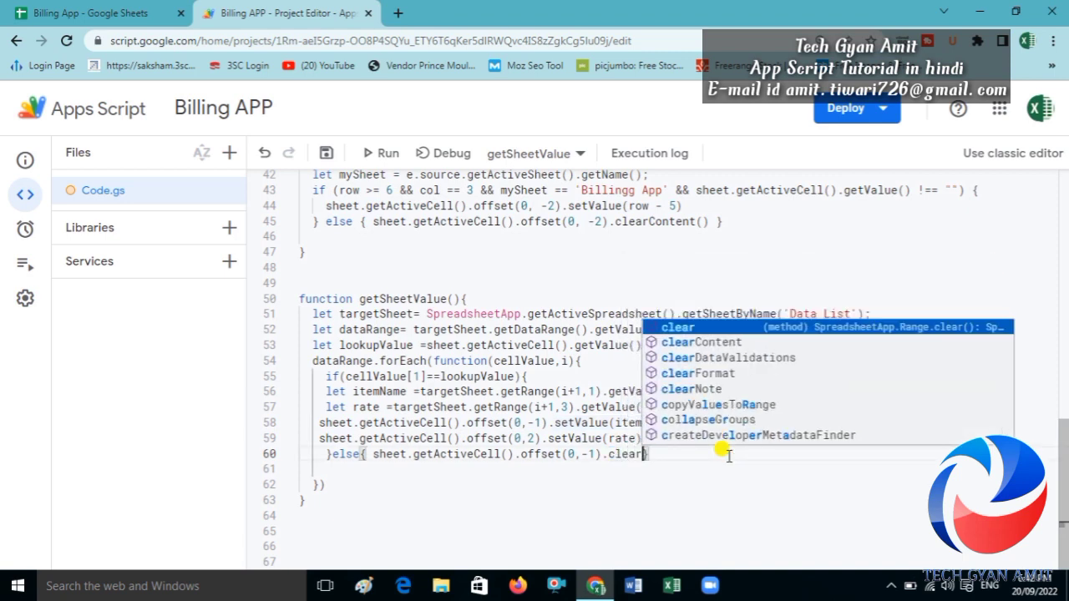
key(Down)
key(Return)
text(()
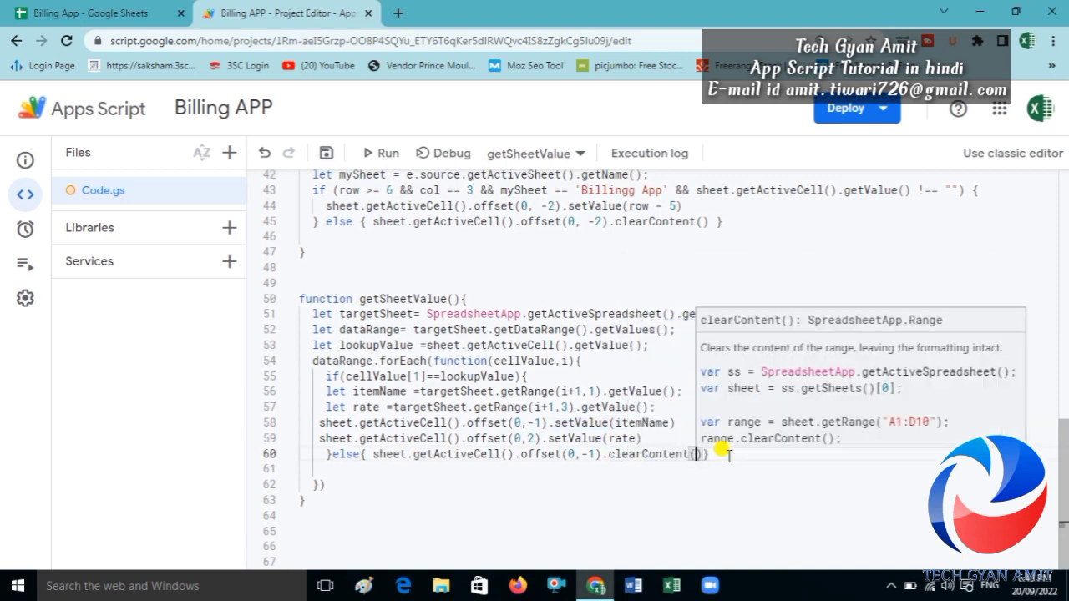
text())
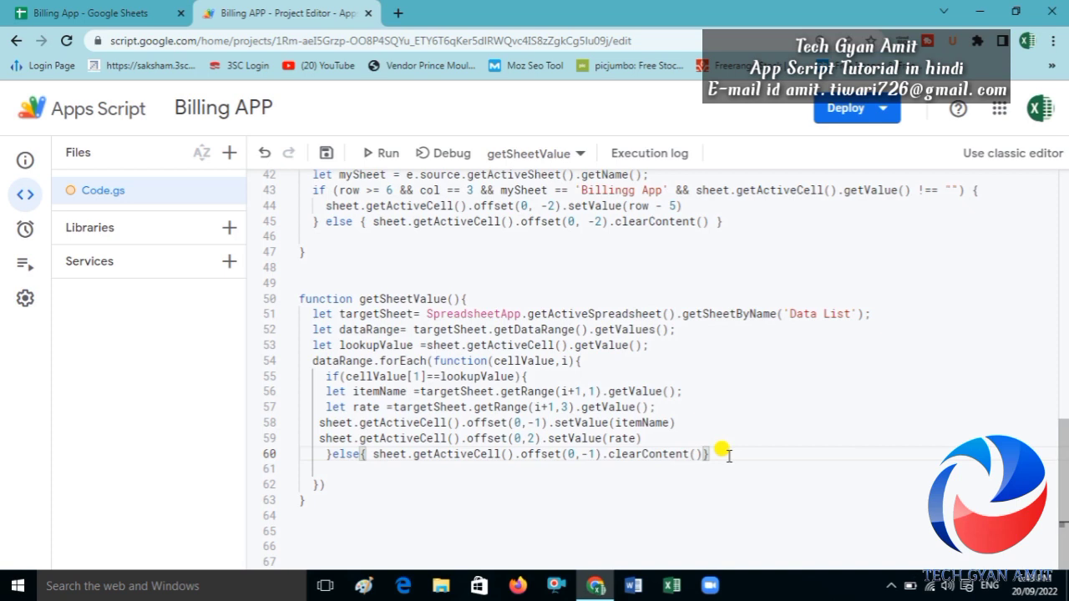
key(Return)
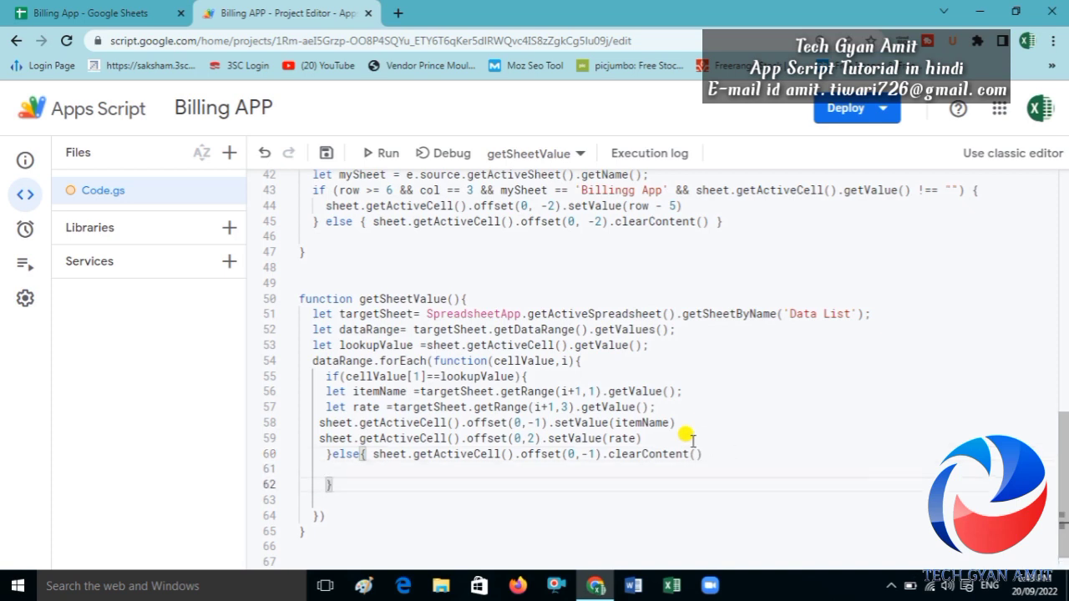
- Add a matching clearContent() line for the rate cell, finish with semicolons, and save
mouse_move(643, 438)
mouse_down()
mouse_move(497, 426)
mouse_move(318, 439)
mouse_up()
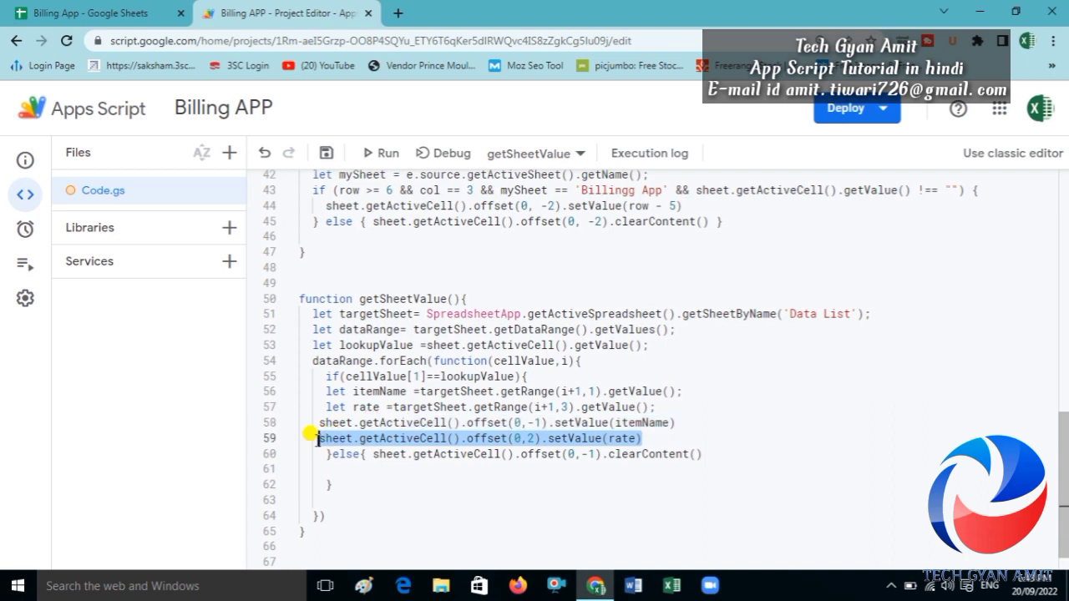
click(350, 470)
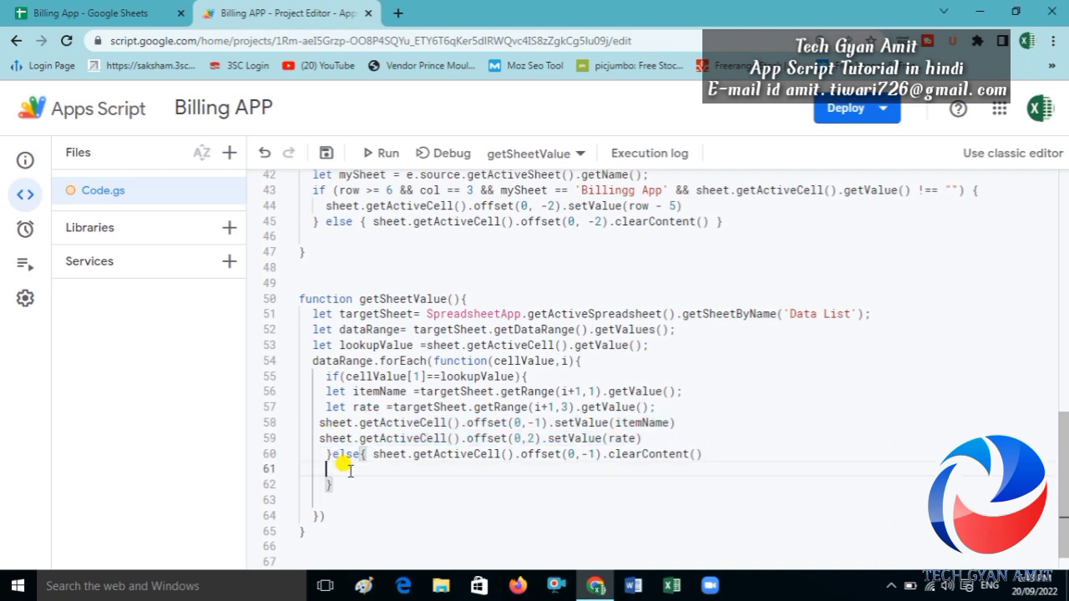
text(sheet.getActiveCell().offset(0,2).setValue(rate))
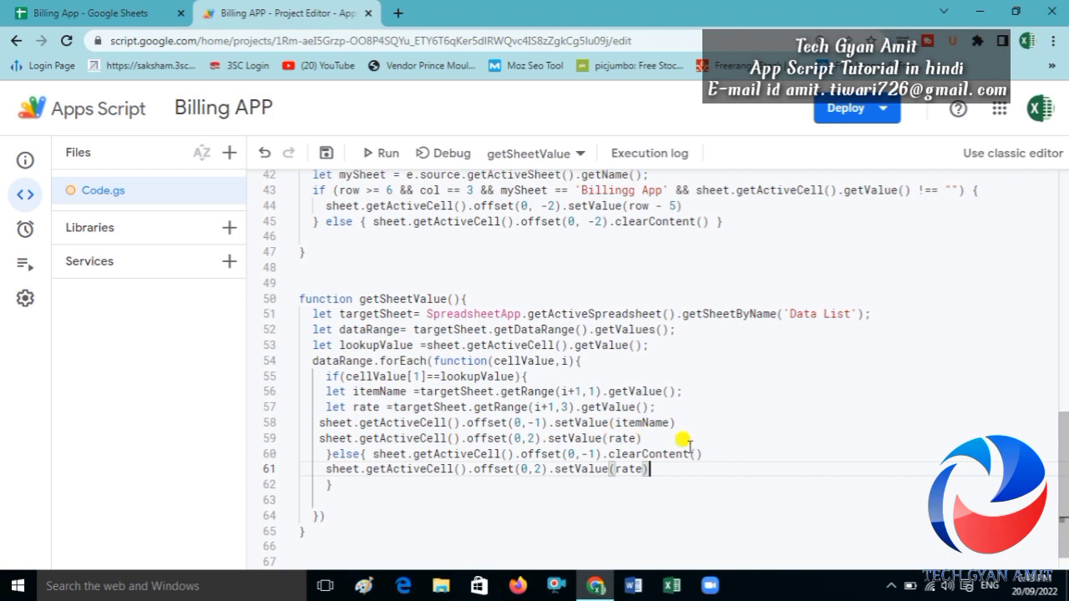
click(704, 453)
text(;)
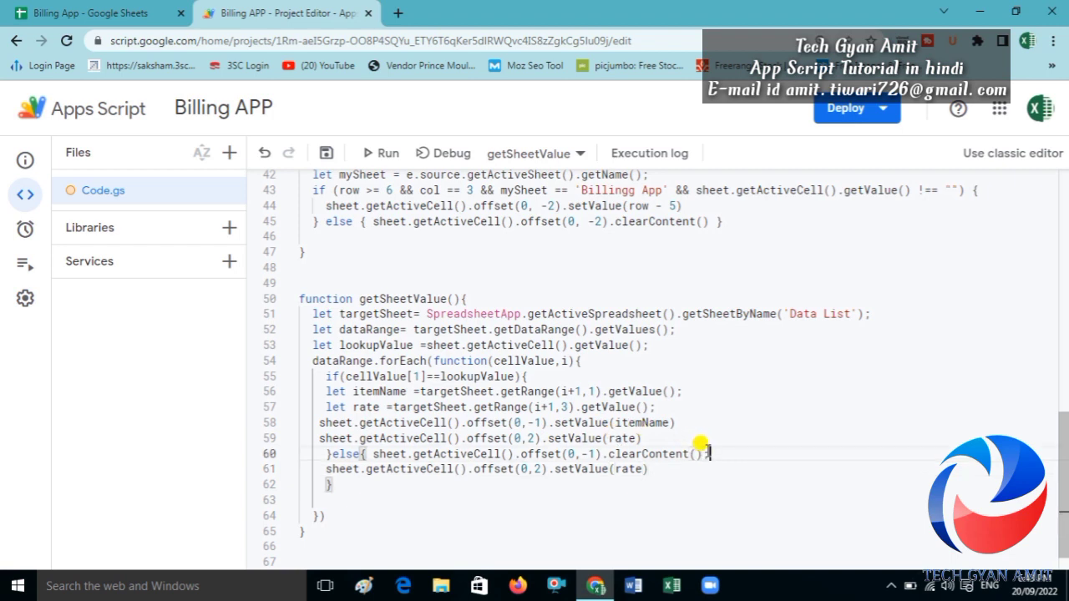
click(648, 469)
key(shift+Down)
drag(601, 472, 549, 473)
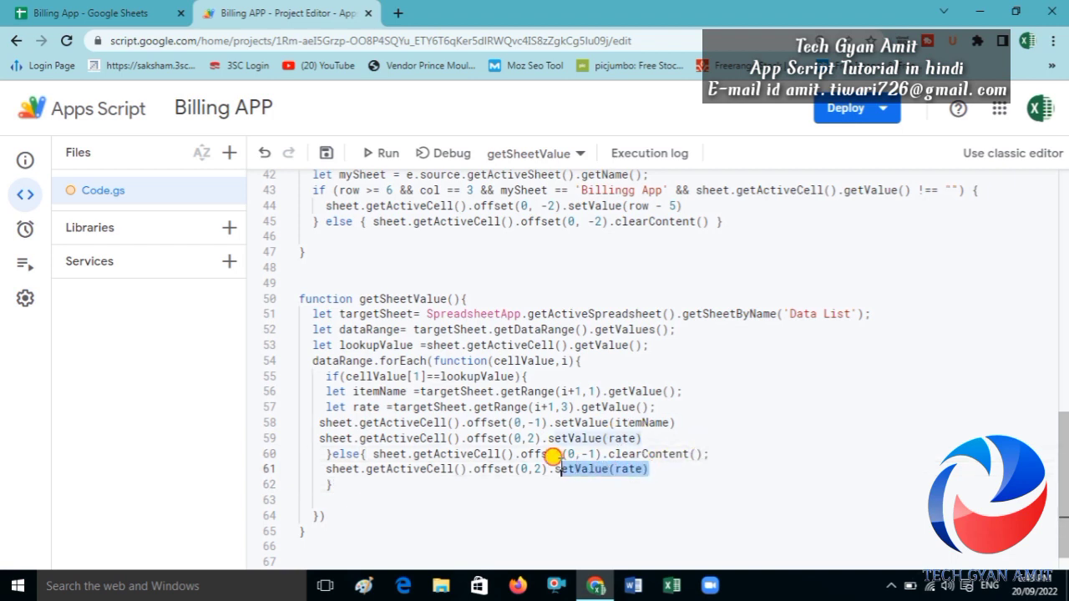
text(clear)
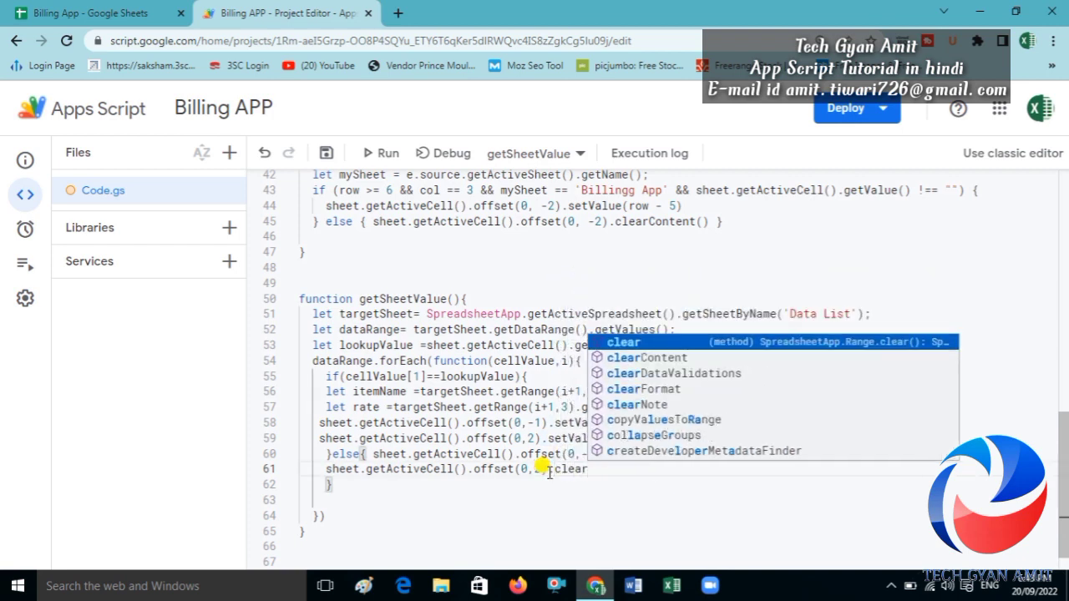
key(Down)
key(Return)
text(()
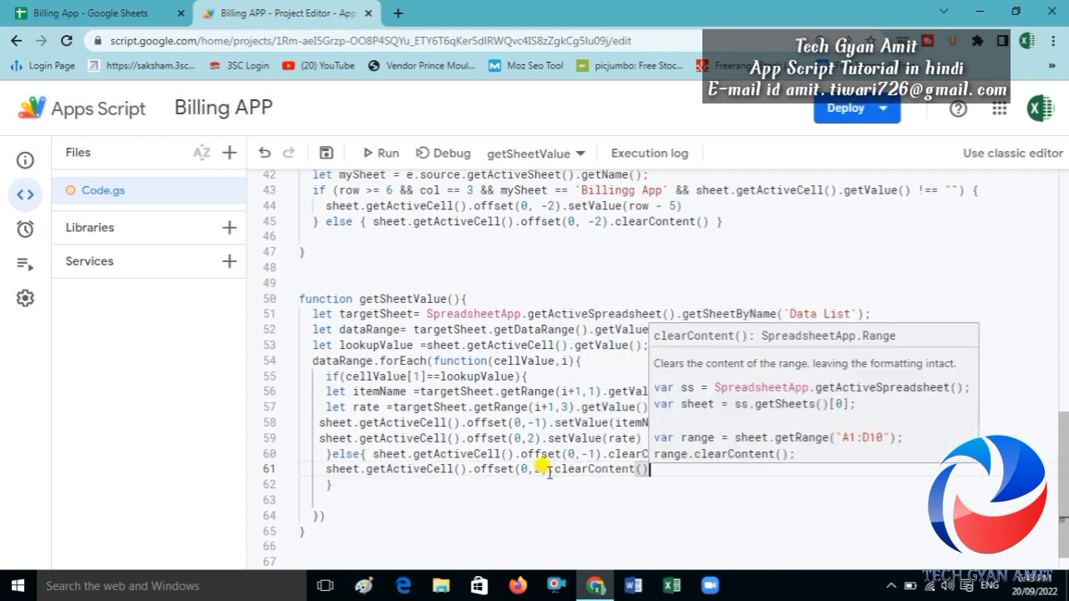
text();)
key(ctrl+s)
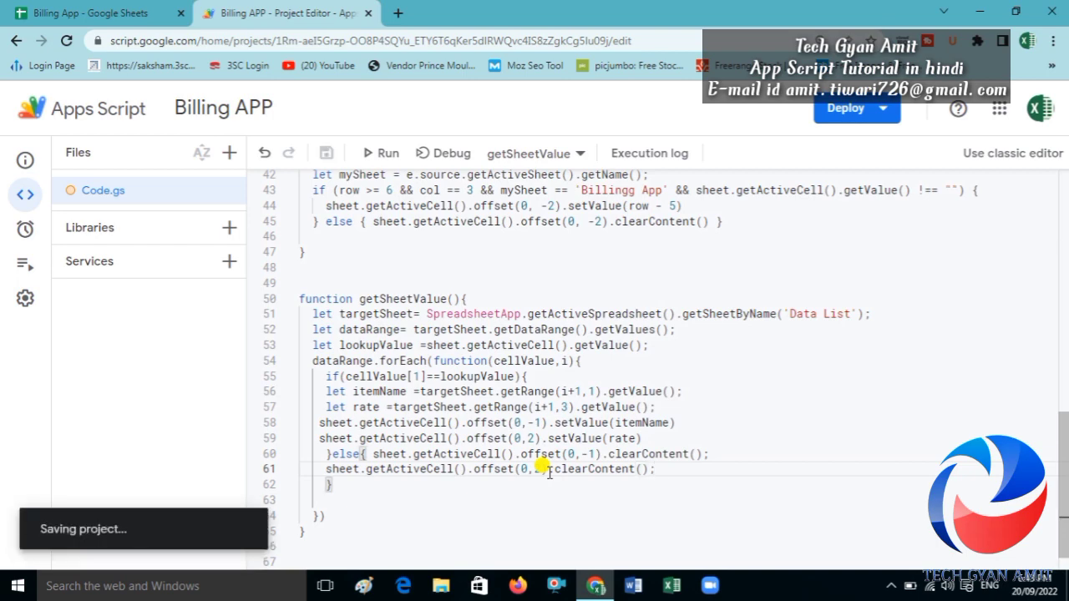
click(105, 7)
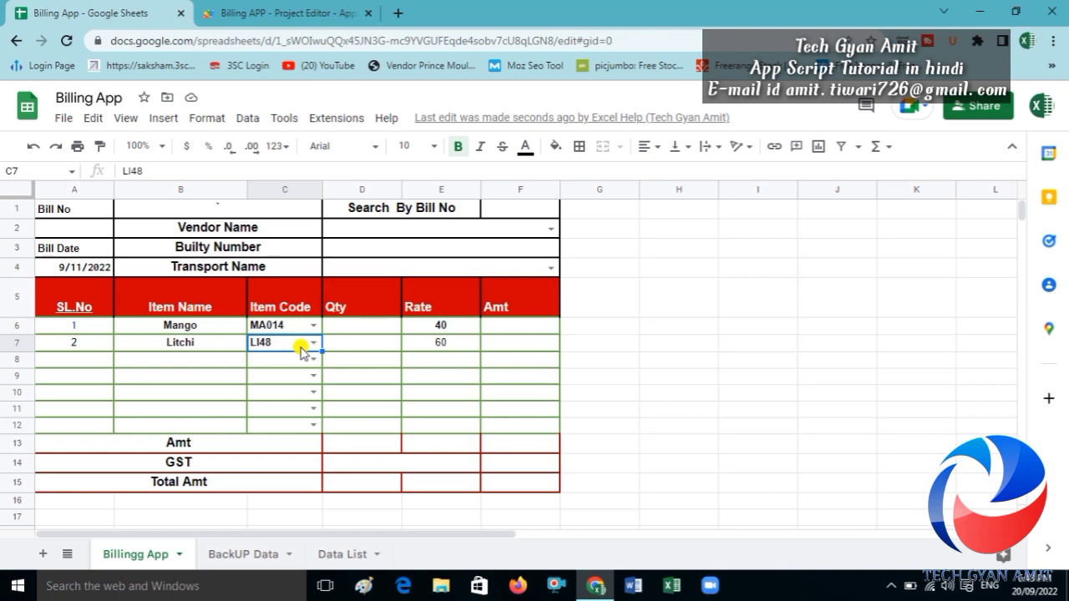
- Delete item code LI48 from C7 and check that B7 and the row's other cells emptied
key(Delete)
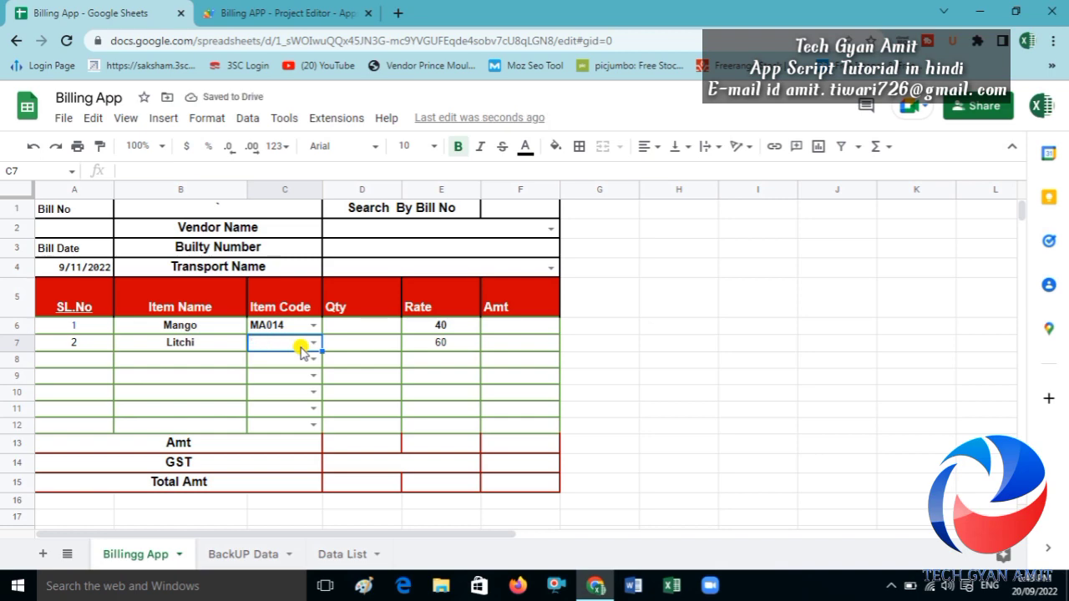
click(212, 348)
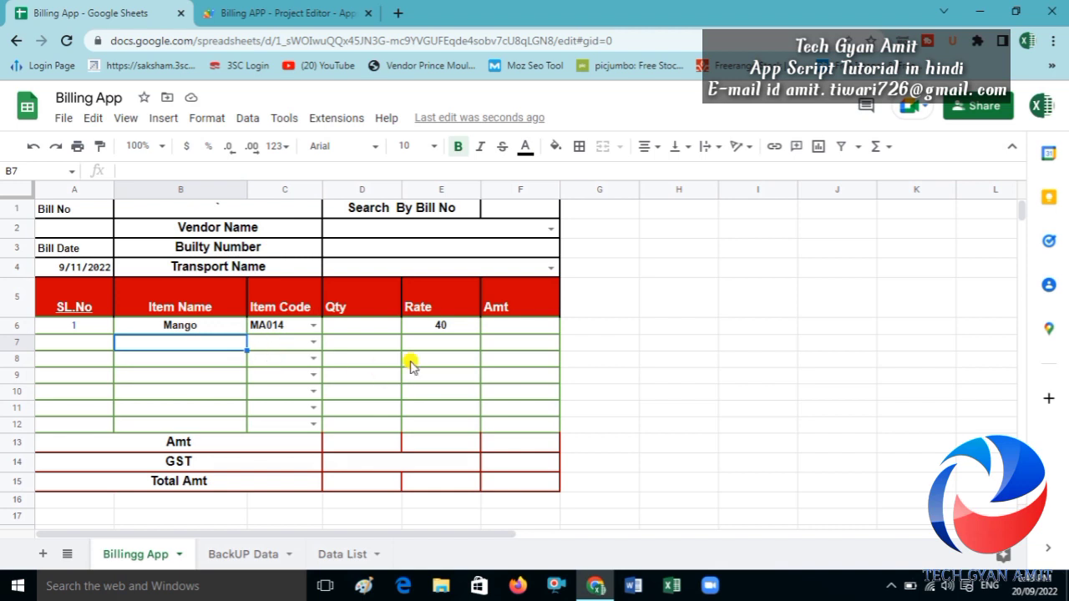
click(362, 326)
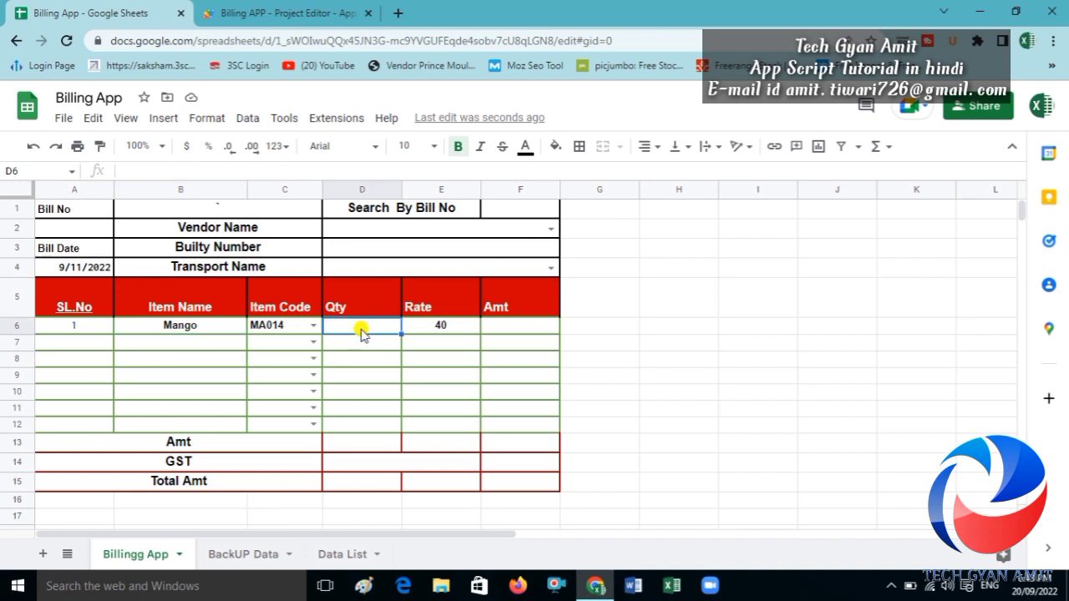
click(517, 328)
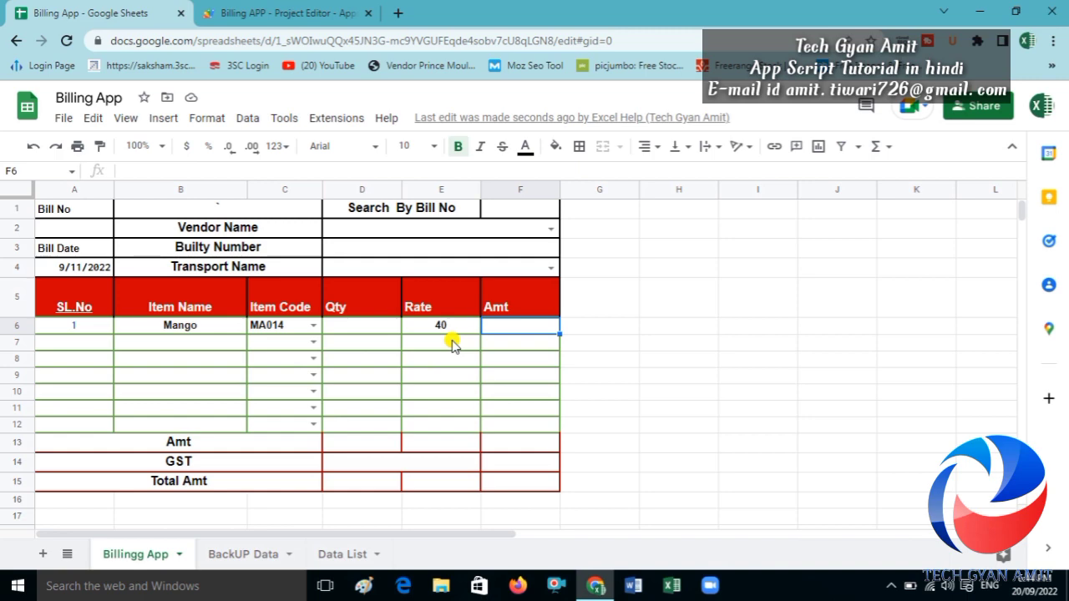
click(324, 12)
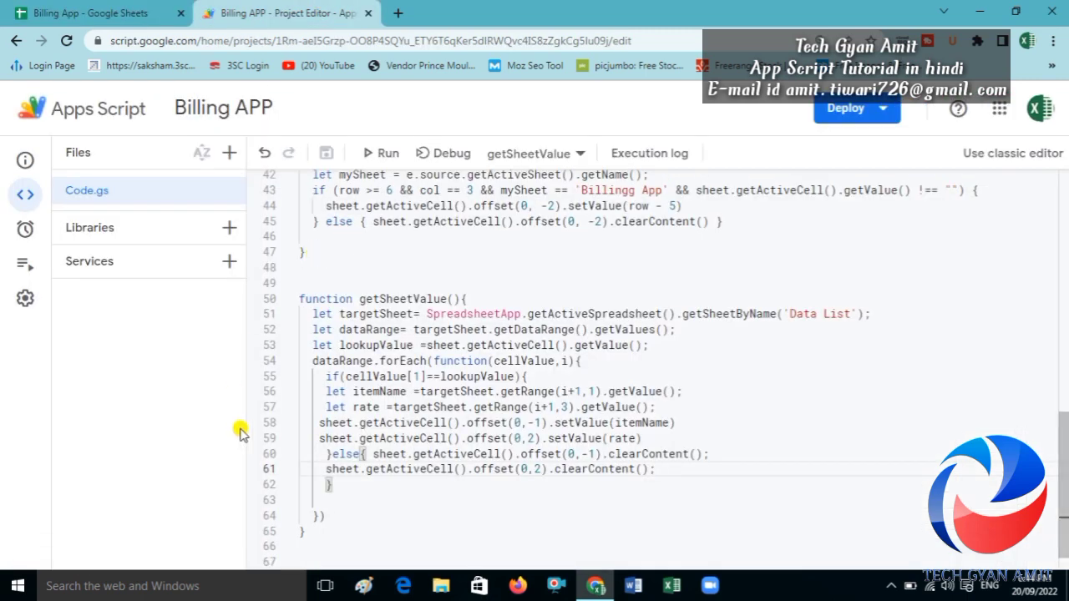
- Close the else block with a brace on line 62 and add line 65 after the forEach loop
click(325, 484)
text(})
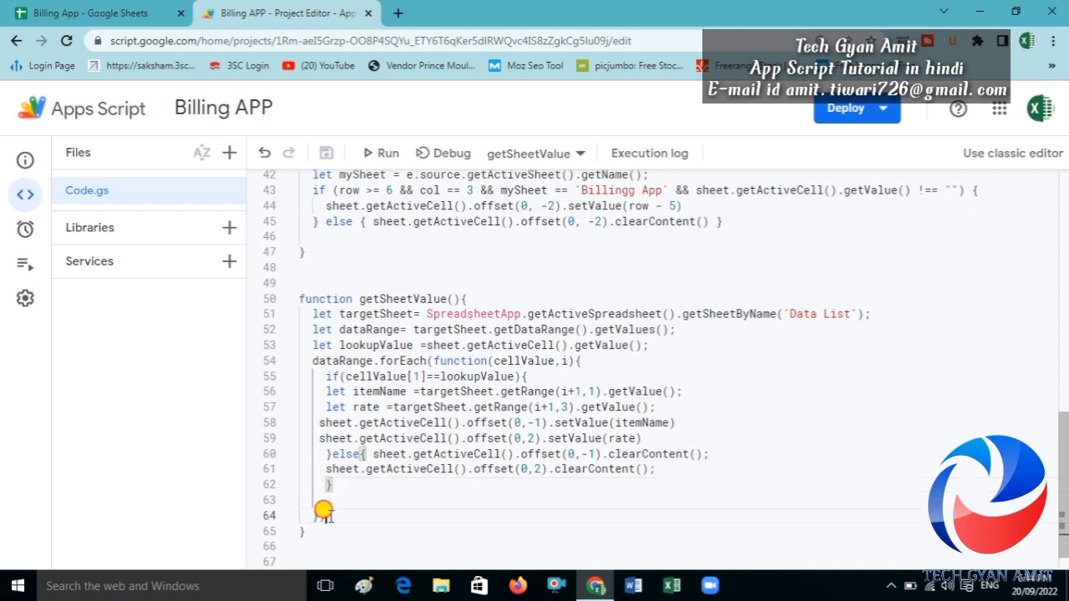
click(329, 516)
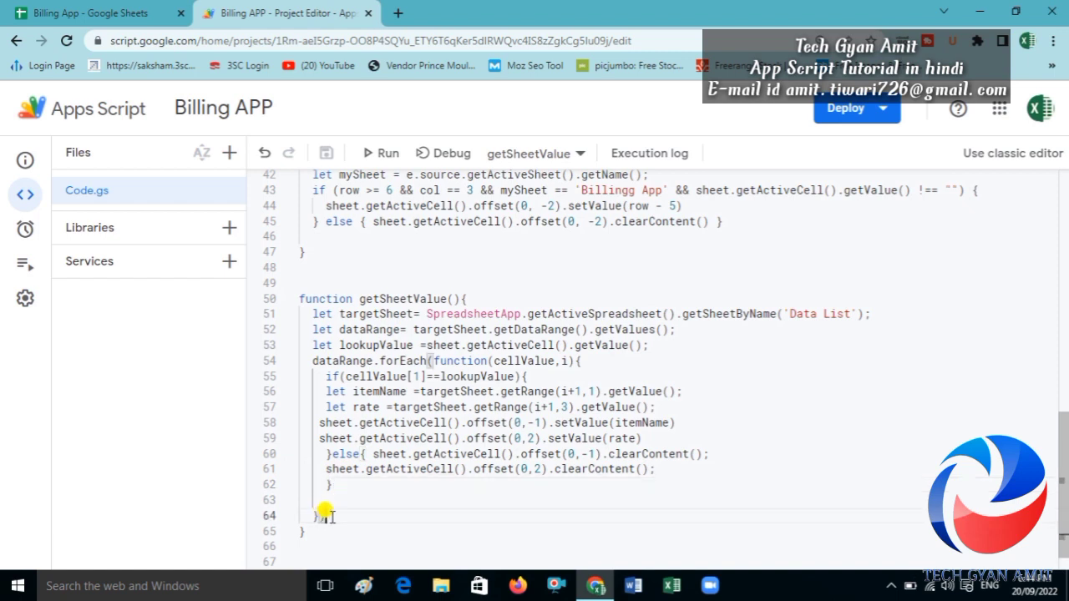
key(Return)
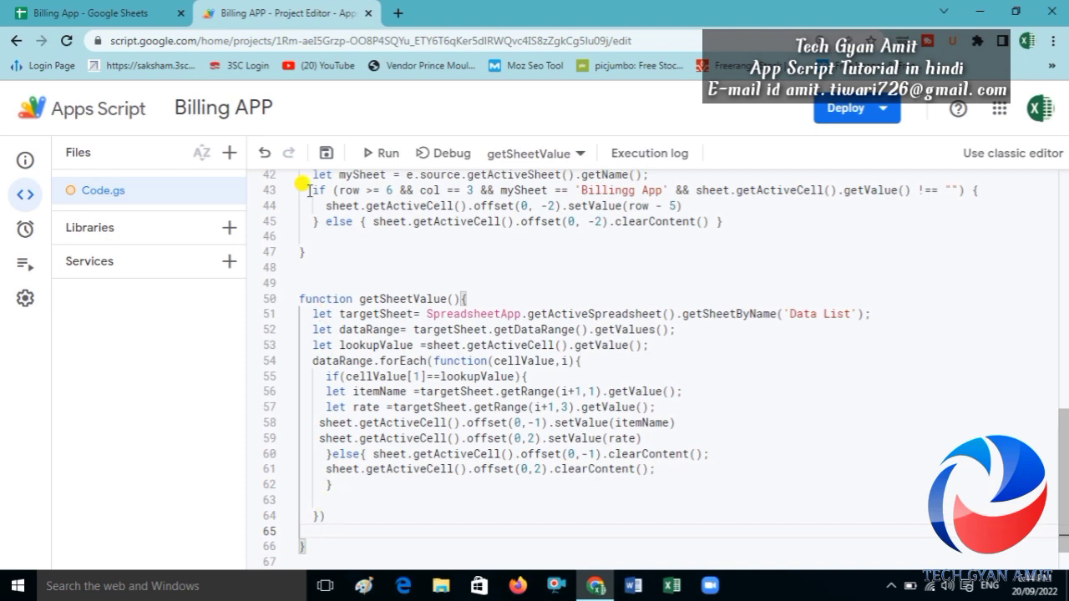
- Type sheet.getRange(6, on line 65 while checking the Amt column in the sheet
click(92, 13)
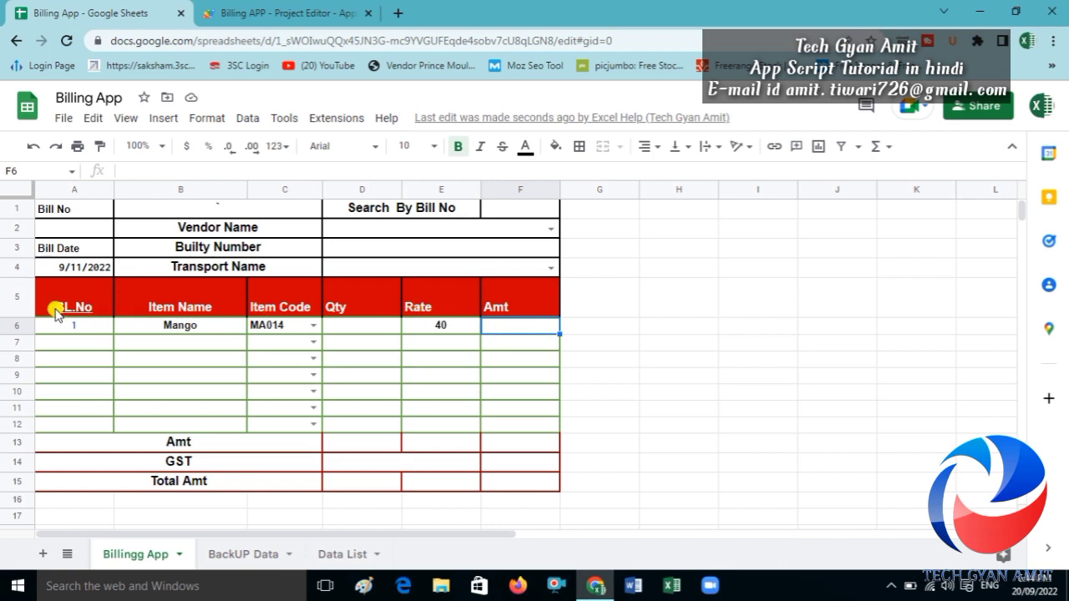
click(513, 426)
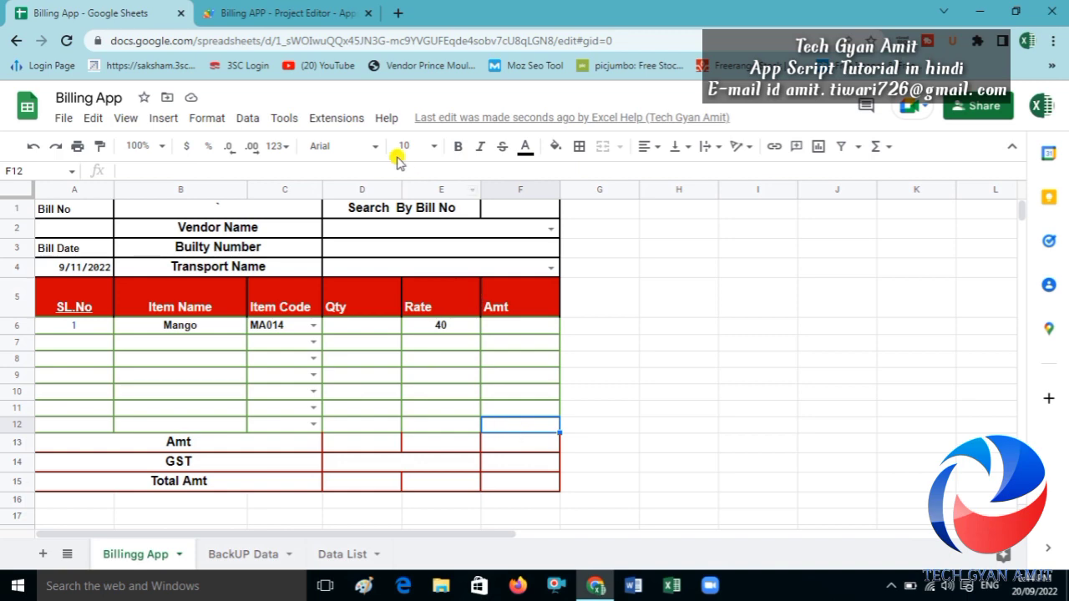
click(280, 12)
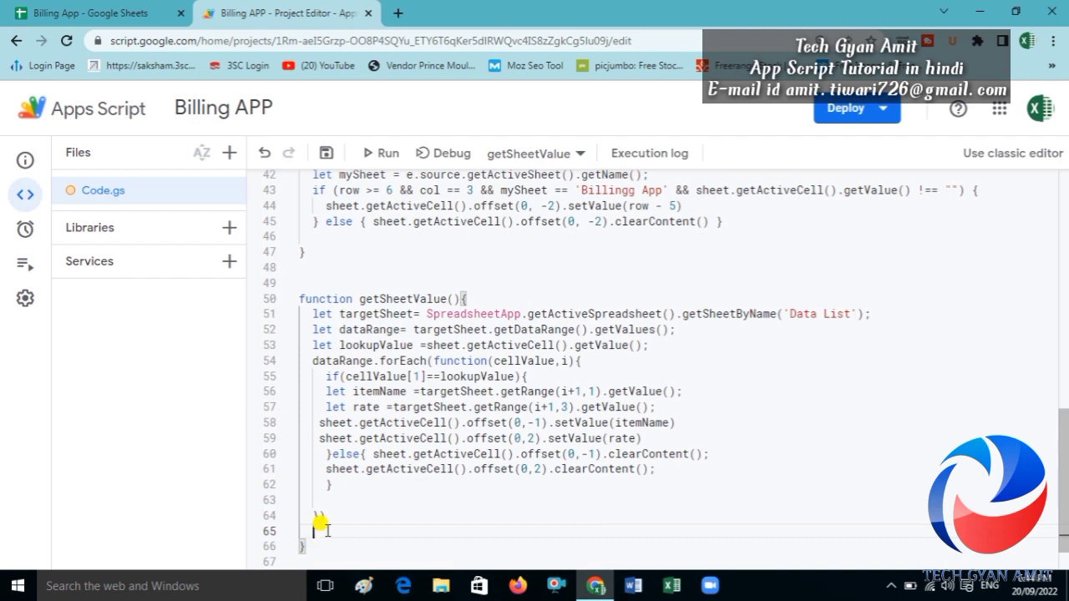
text(sheet)
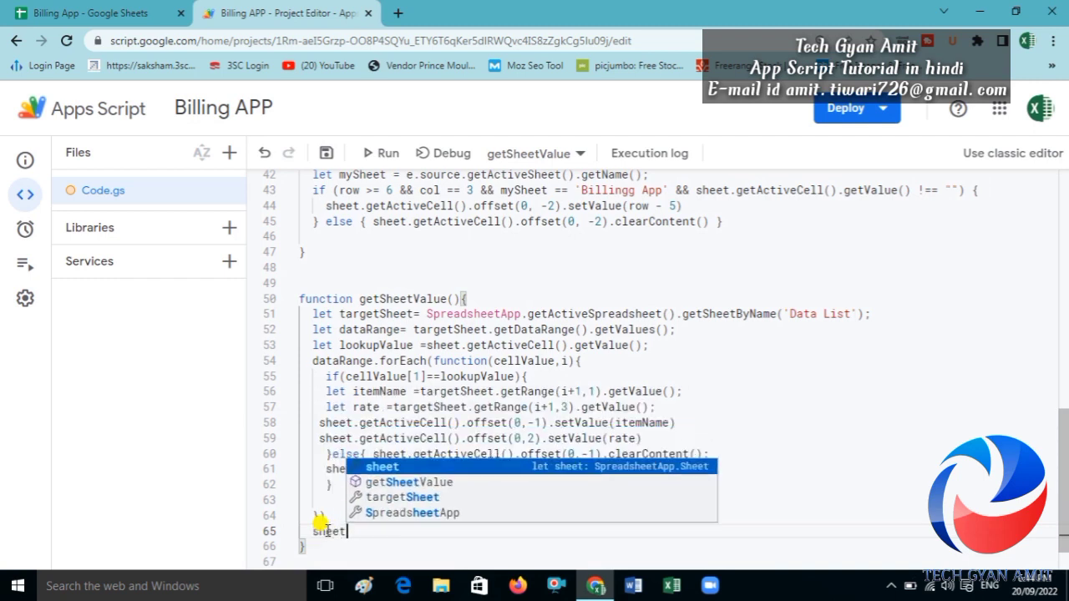
text(.get)
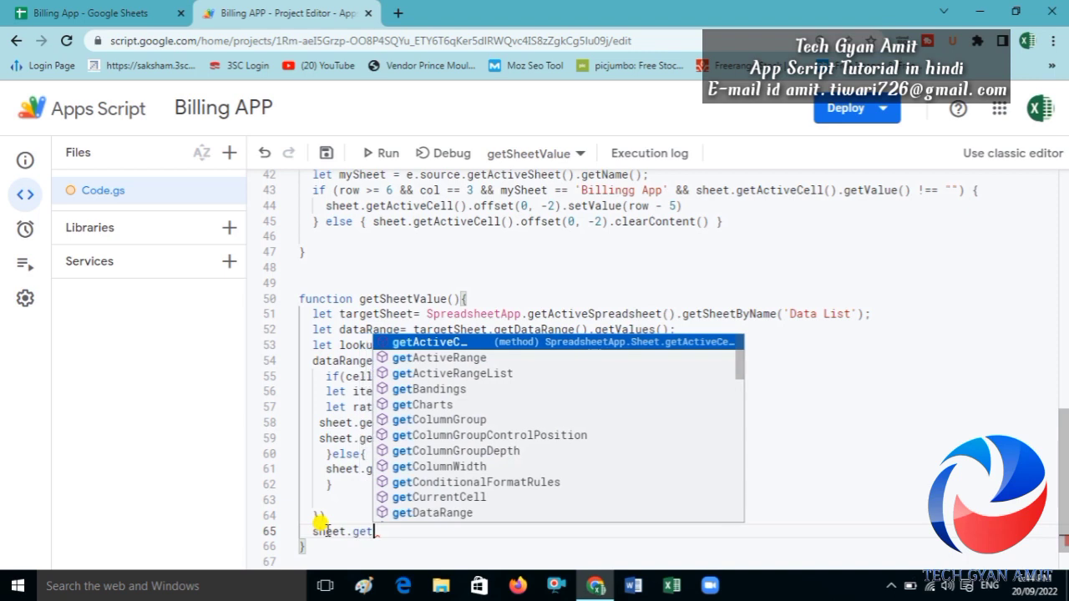
text(Ra)
key(Return)
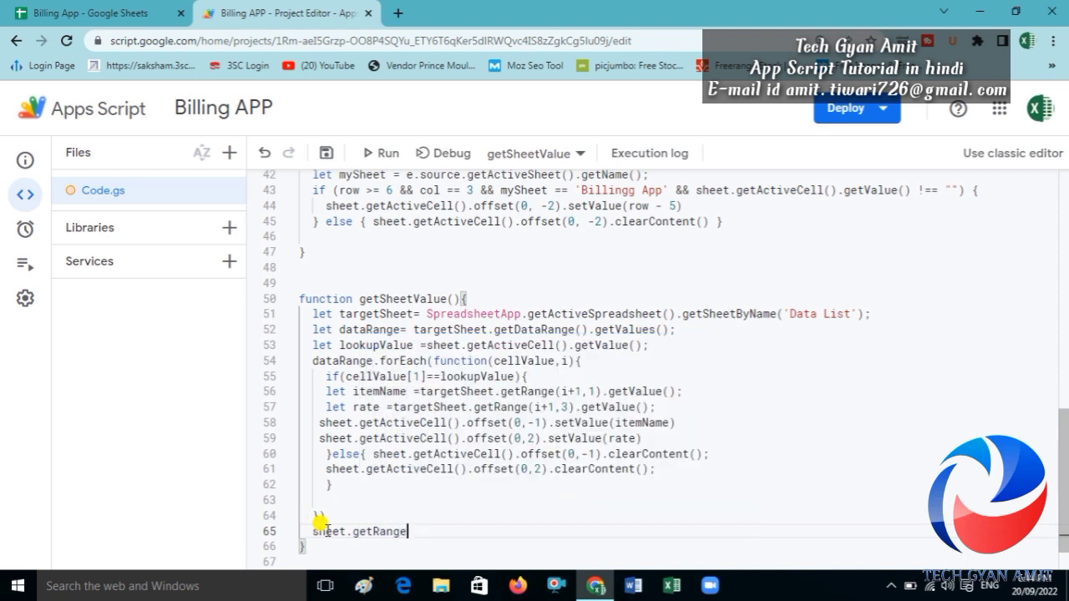
text(()
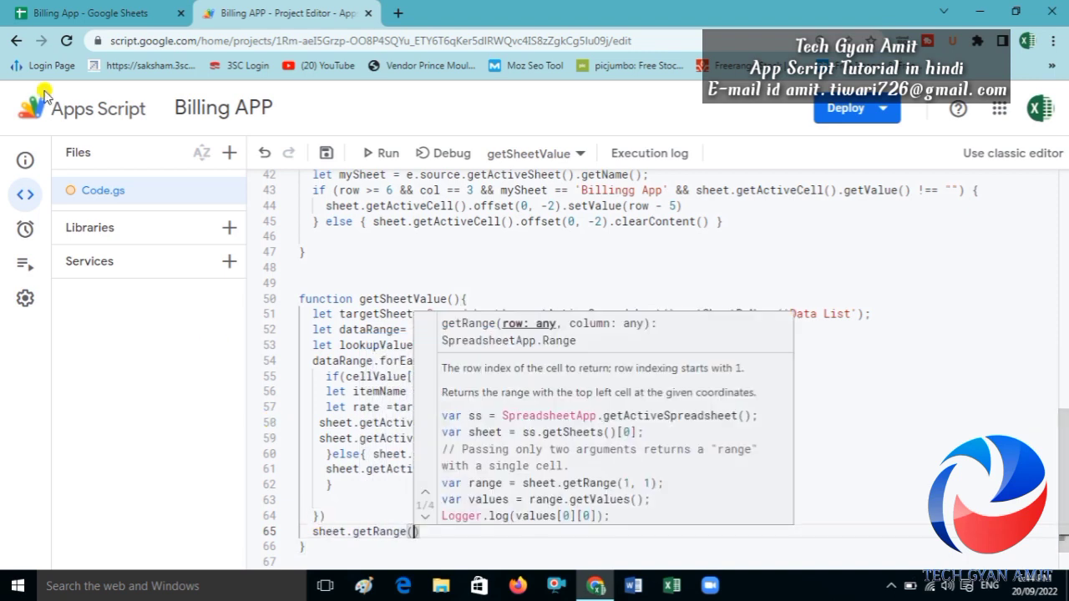
click(99, 13)
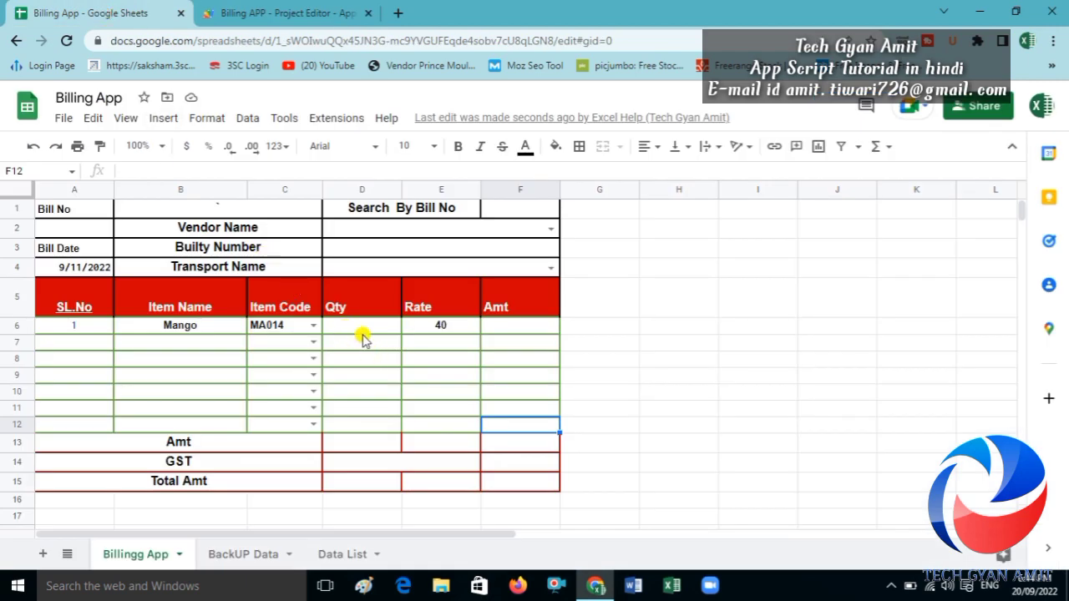
click(288, 13)
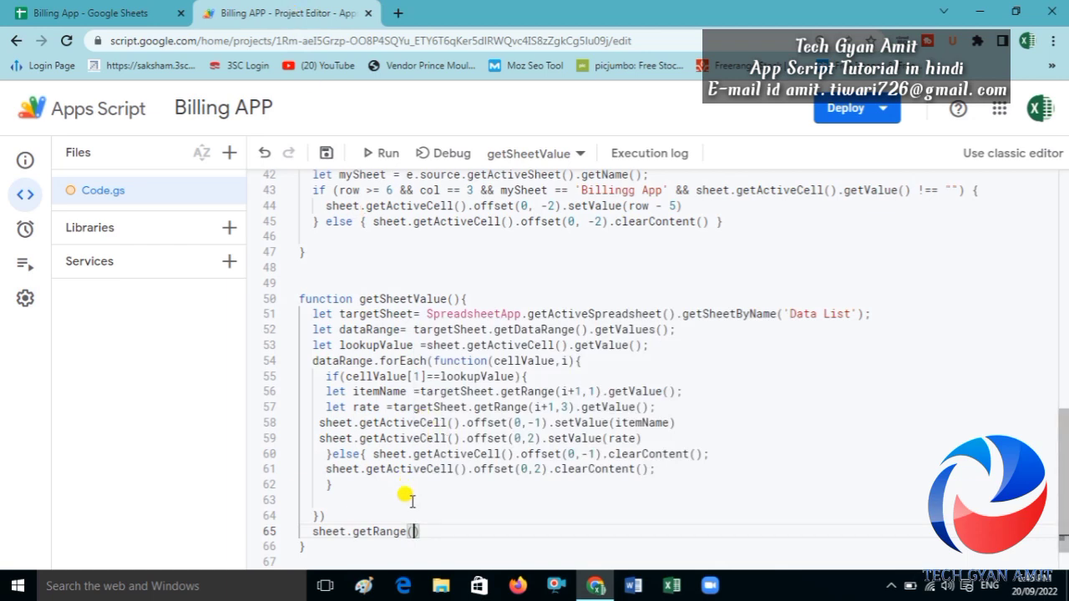
text(6)
text(,)
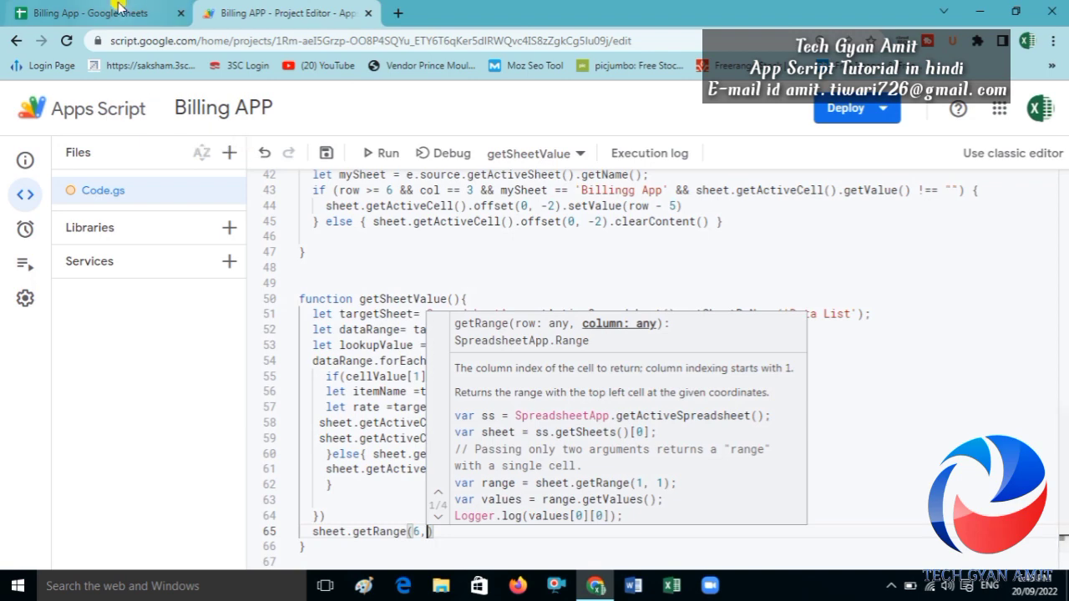
click(120, 8)
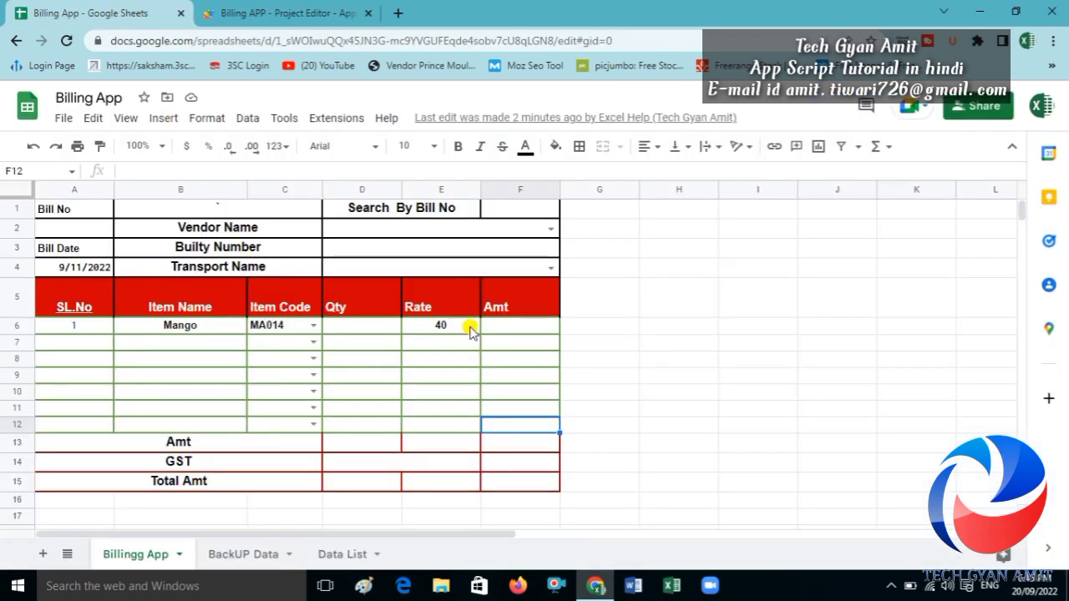
- Try =Column() in Amt cell F6, then erase it so F6 stays empty
click(470, 331)
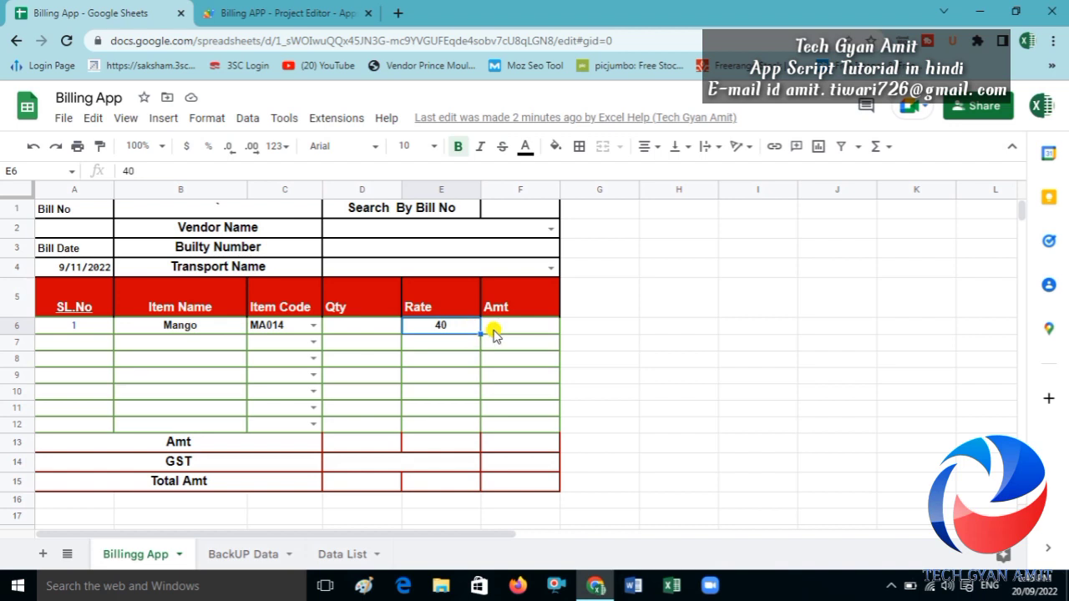
click(493, 332)
text(=)
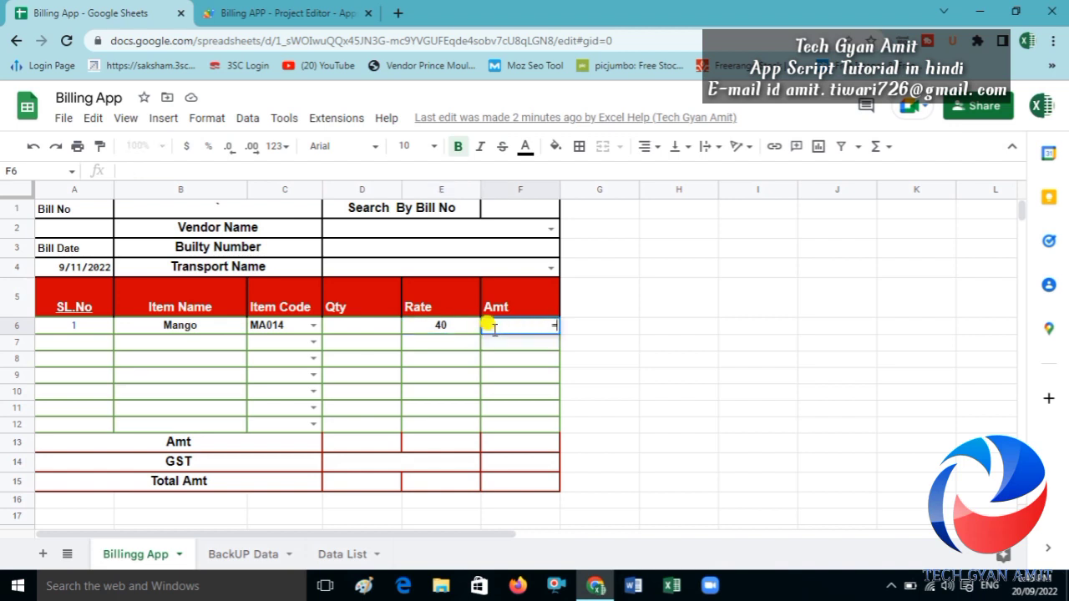
text(Column)
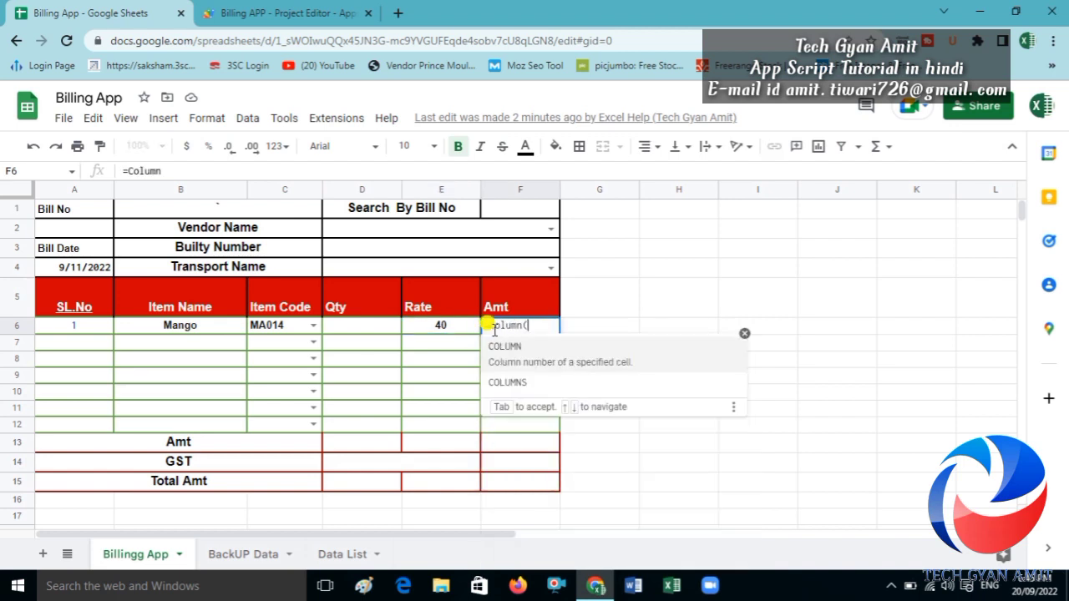
text(())
key(BackSpace)
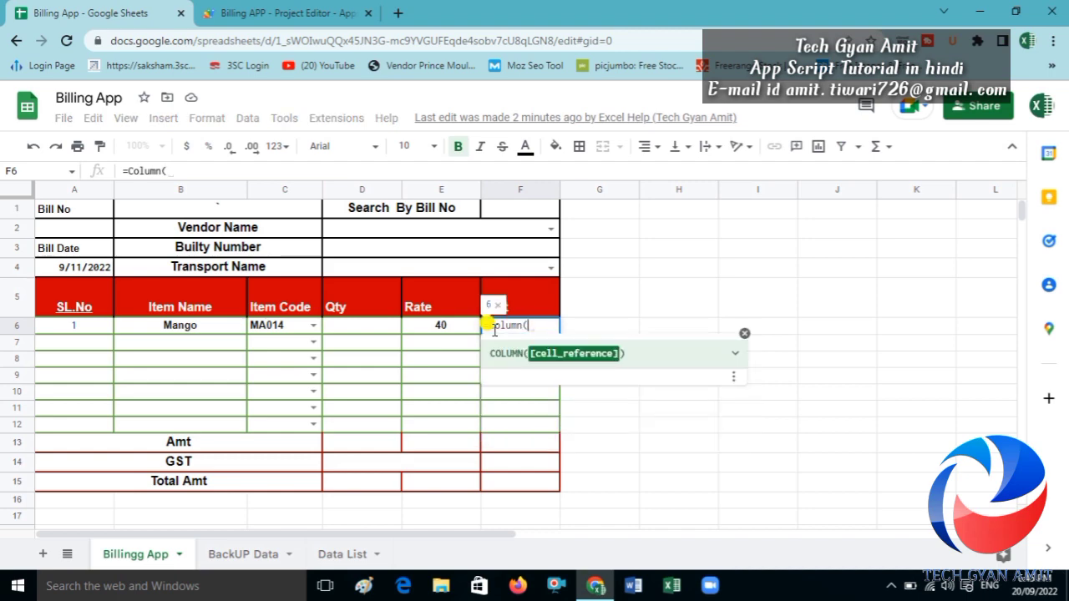
key(BackSpace)
key(BackSpace)
key(BackSpace)
key(BackSpace)
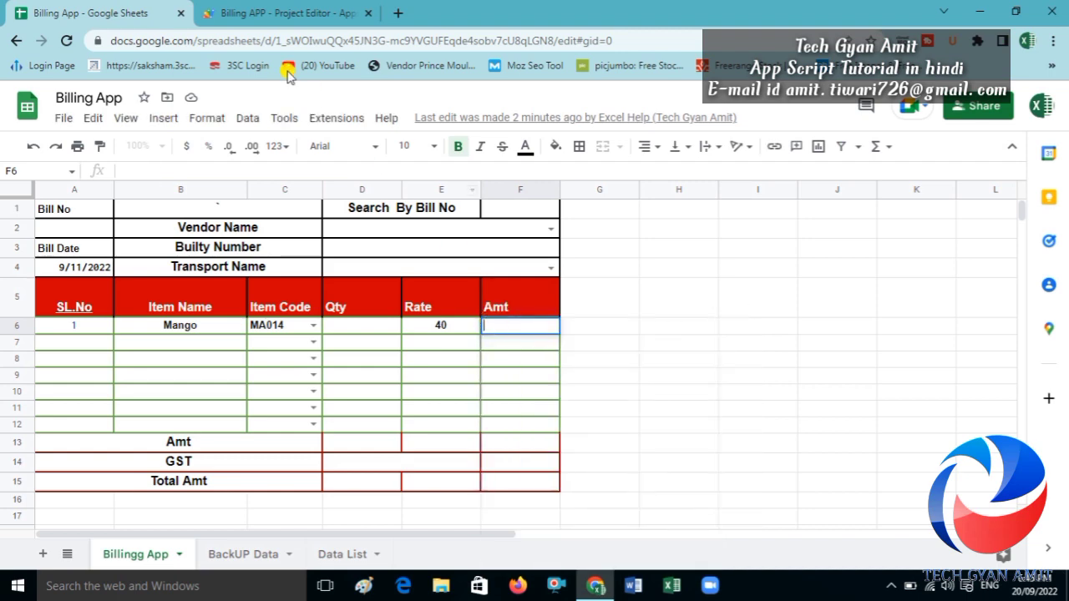
click(284, 11)
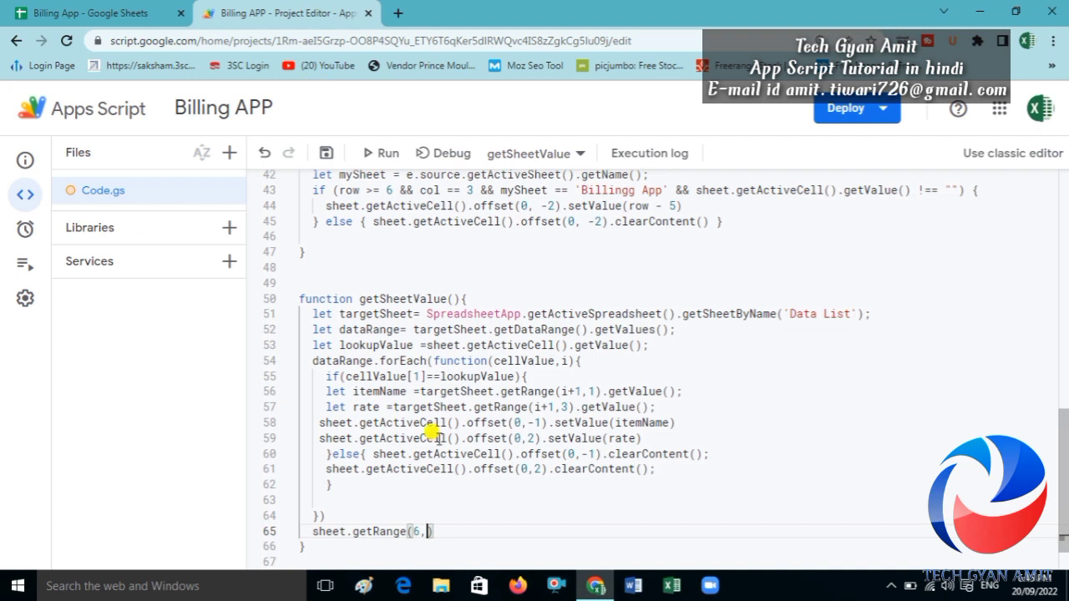
- Finish line 65 as sheet.getRange(6,6).setFormula(), correcting a mistyped 5
text(5)
key(BackSpace)
text(6))
text(.setF)
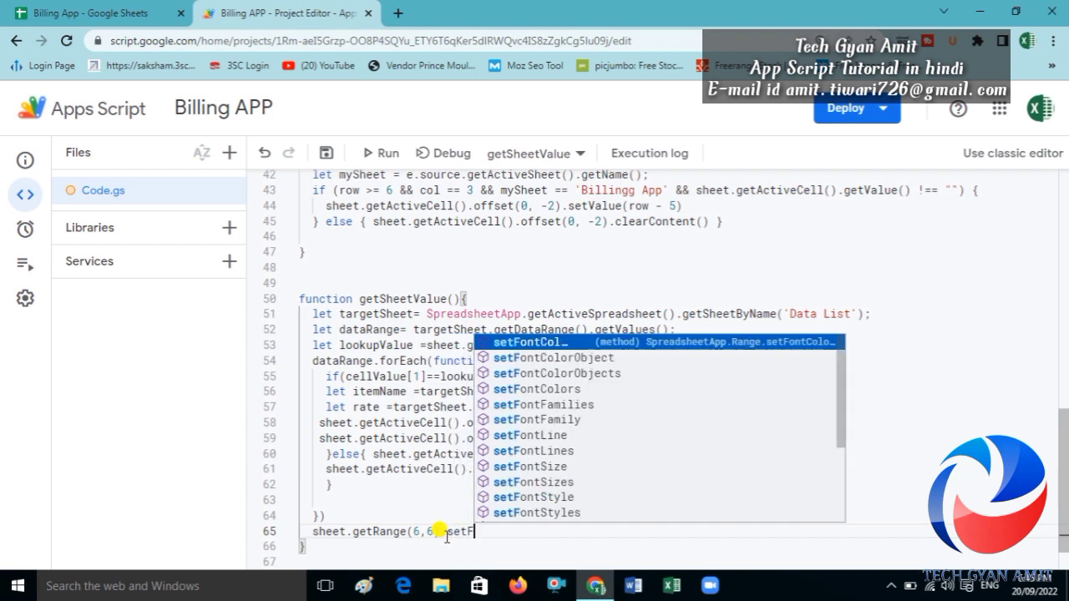
text(ormul)
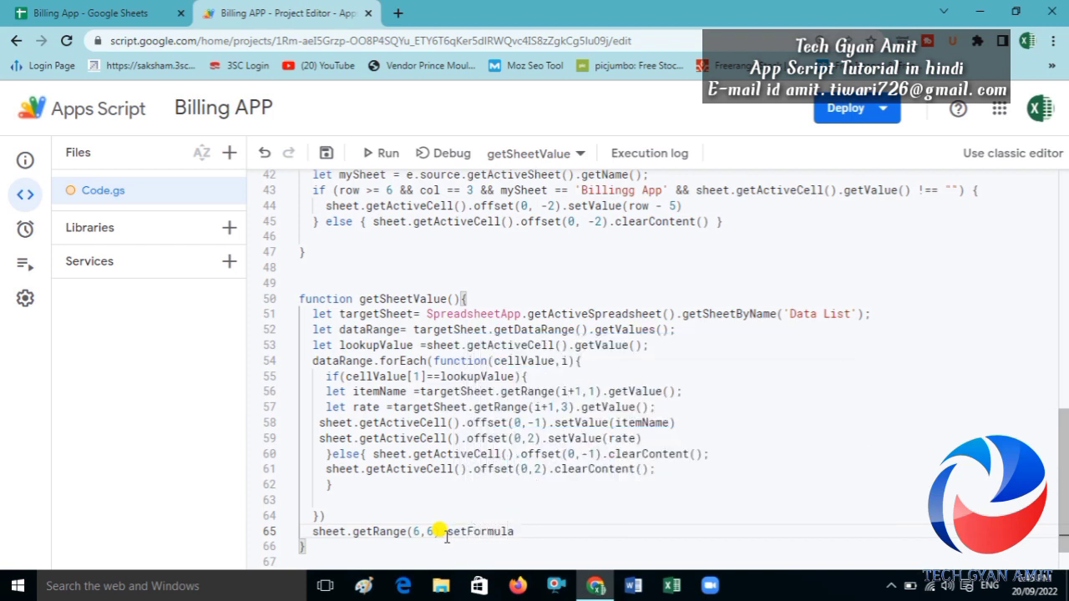
text(a()
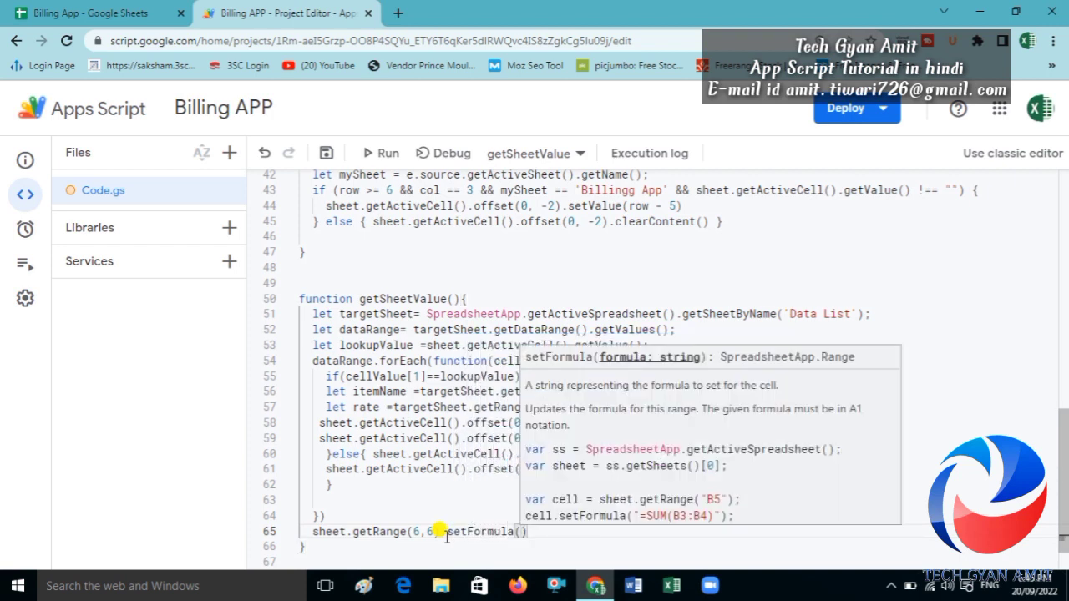
click(104, 11)
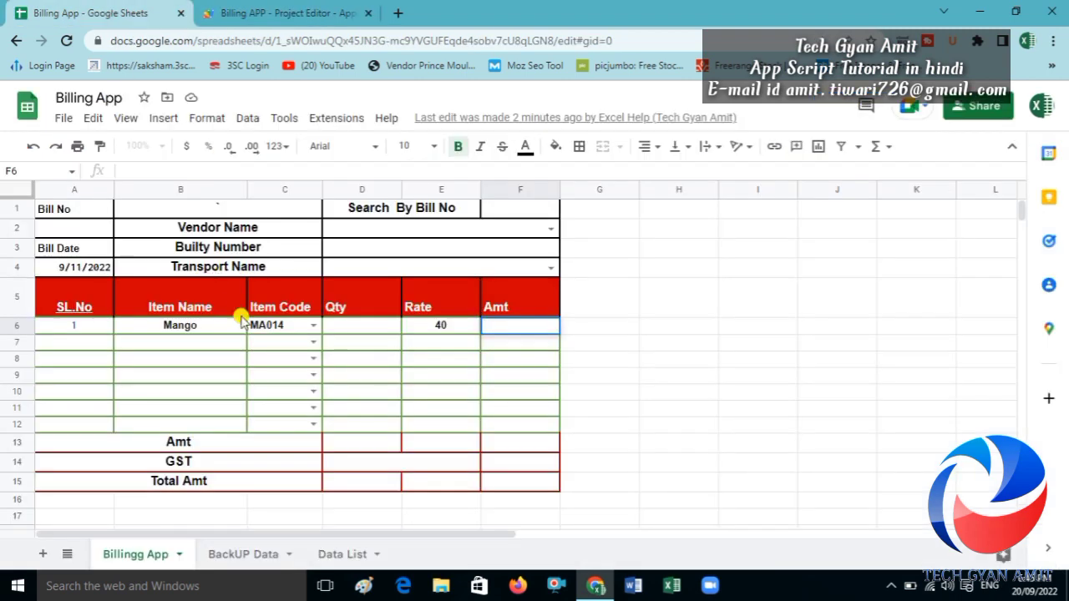
- Inspect the Qty and Rate cells D6:E12, including rate 40 in E6
click(355, 324)
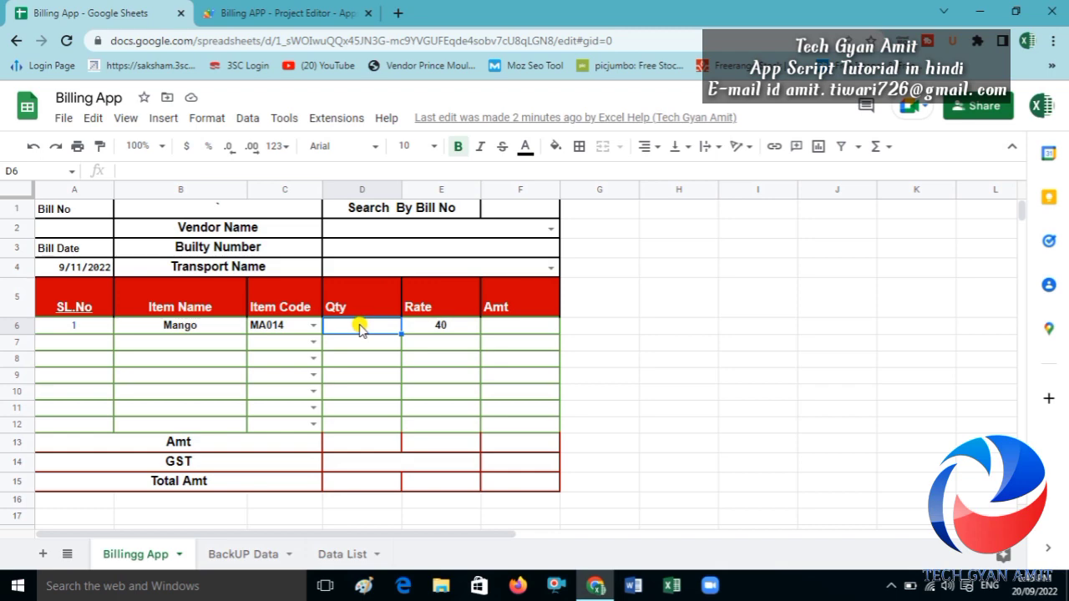
click(434, 326)
mouse_move(375, 330)
mouse_down()
mouse_move(440, 397)
mouse_move(444, 424)
mouse_up()
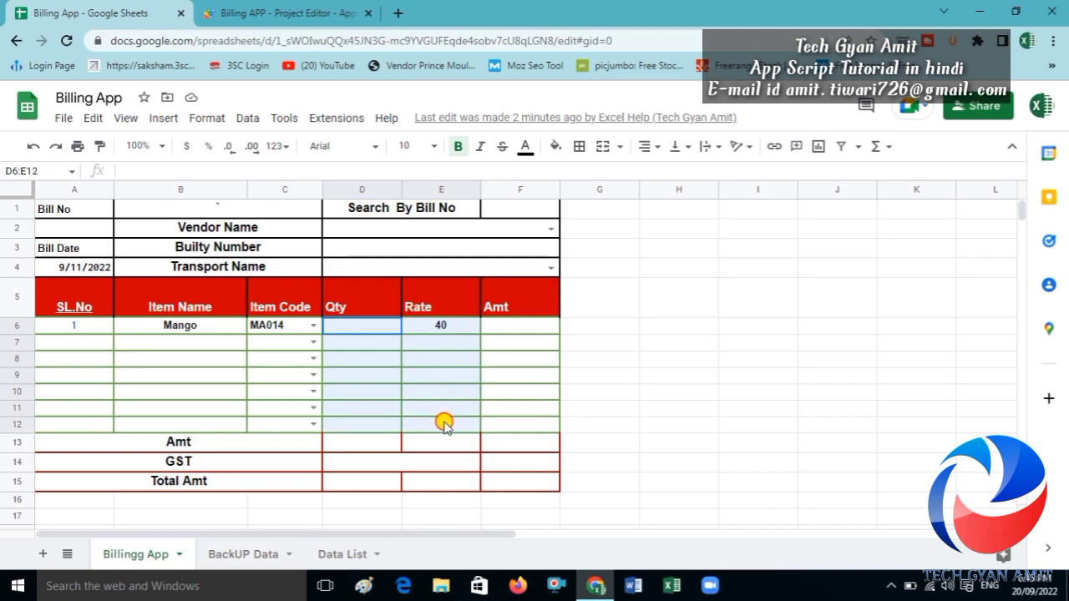
click(367, 334)
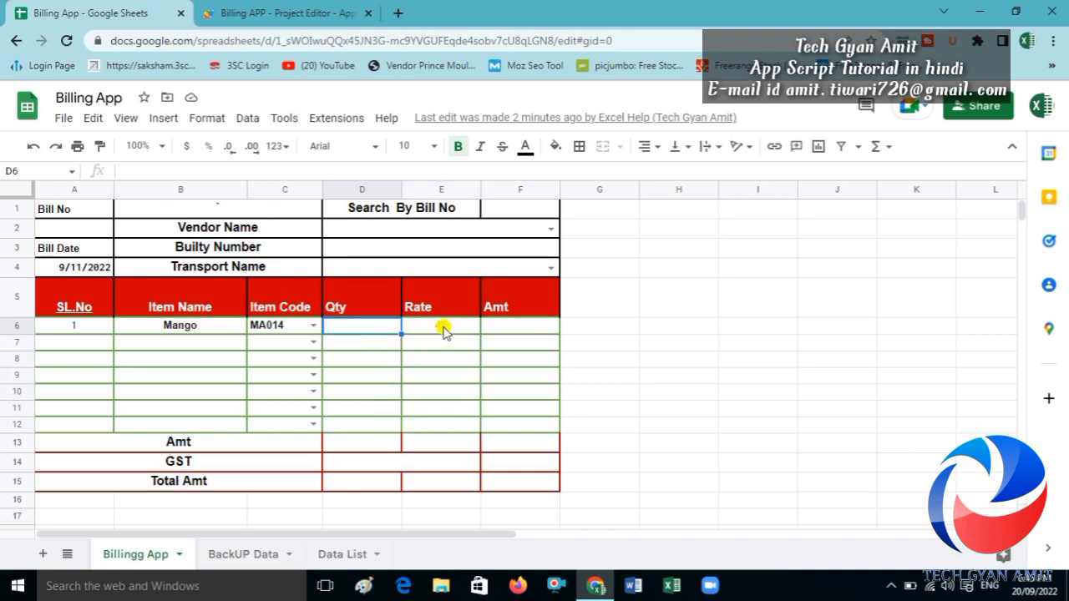
click(443, 332)
text(40)
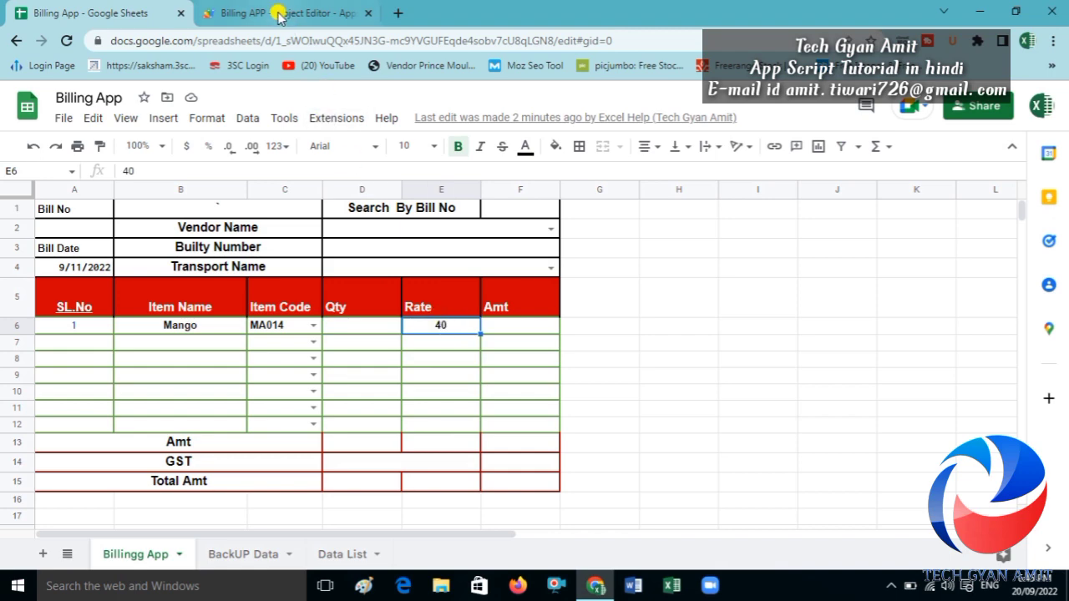
click(280, 12)
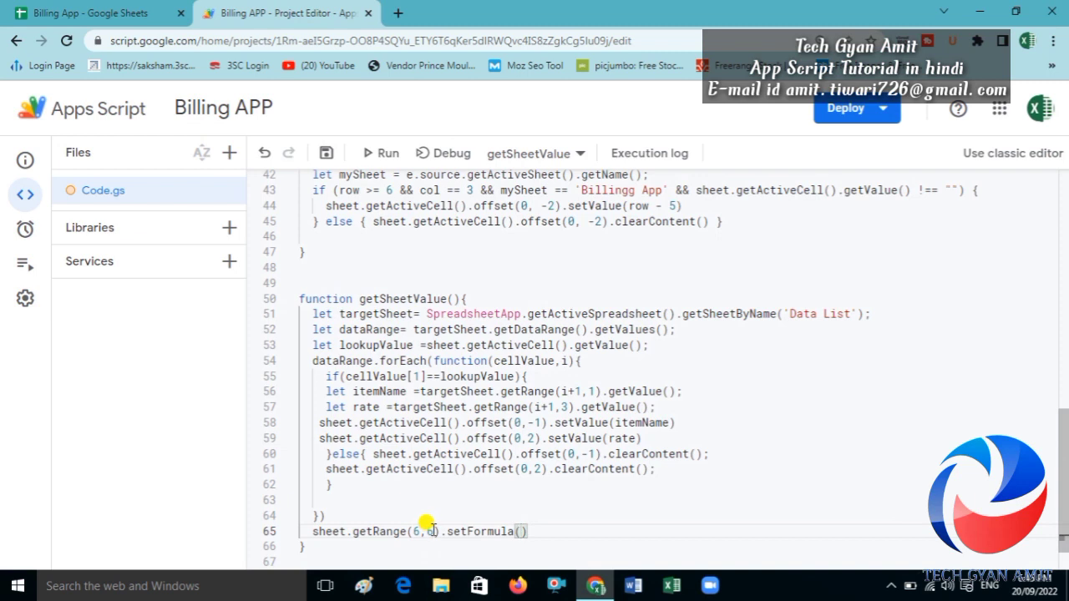
- Add a third argument slot to line 65 so it reads getRange(6,6,)
click(421, 532)
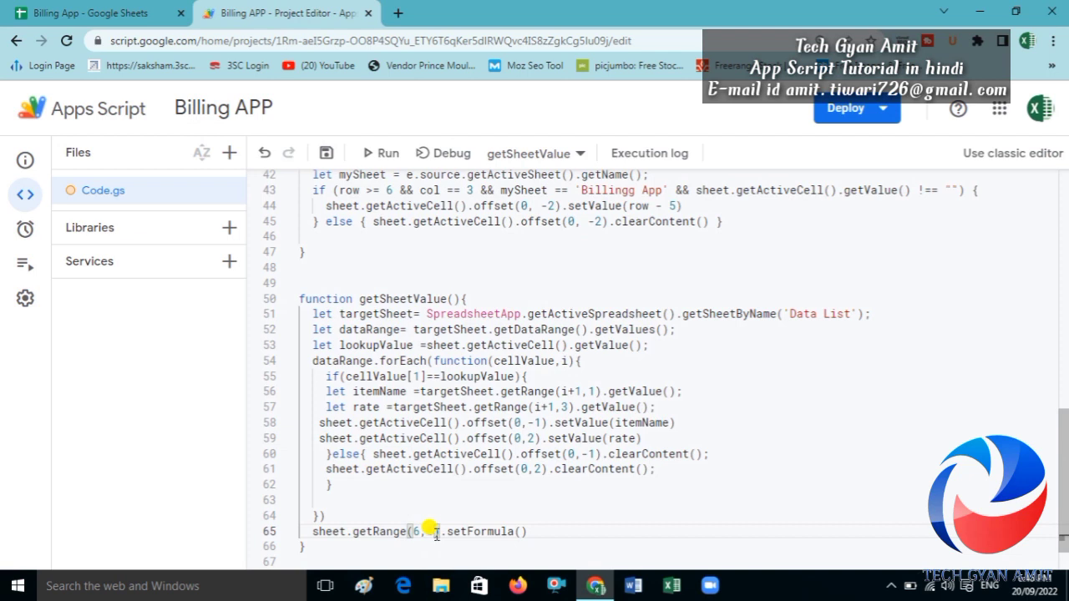
text(,)
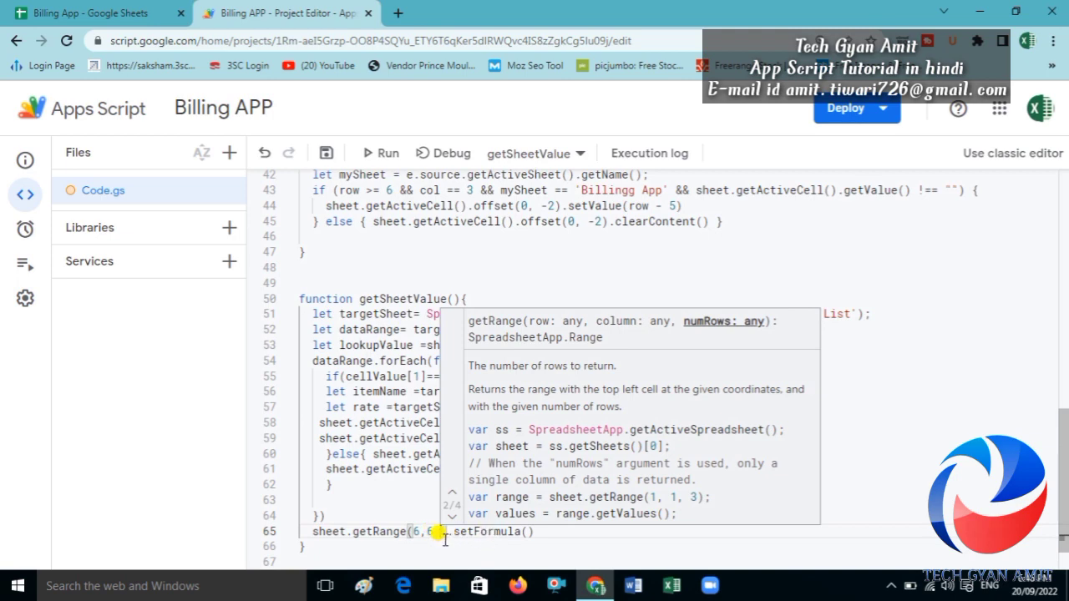
click(133, 12)
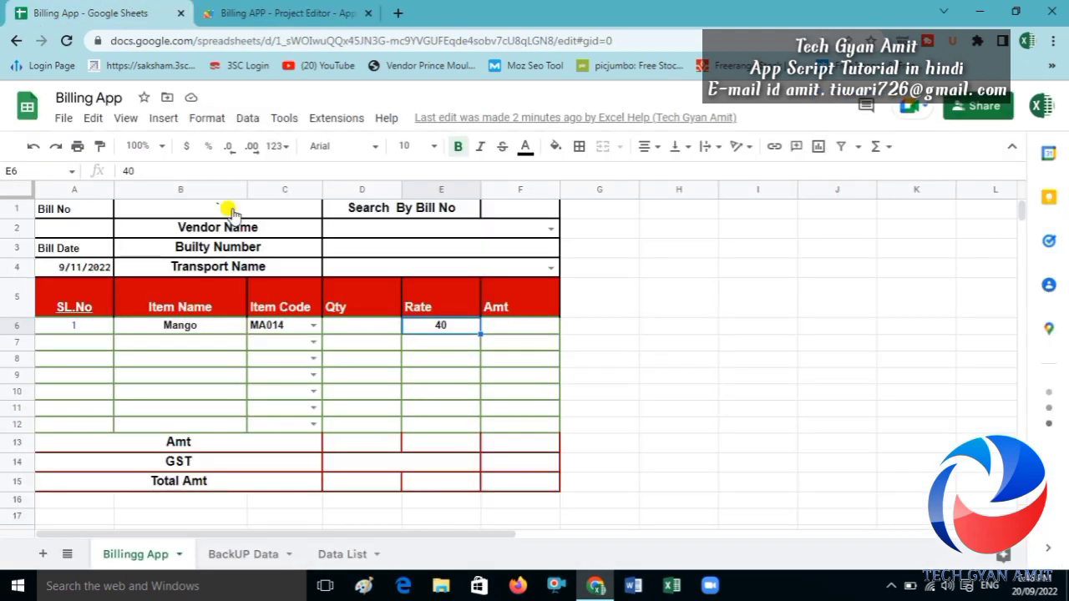
- Count the seven Rate rows E6–E12, then pop the script editor into its own maximized window
shift+click(429, 426)
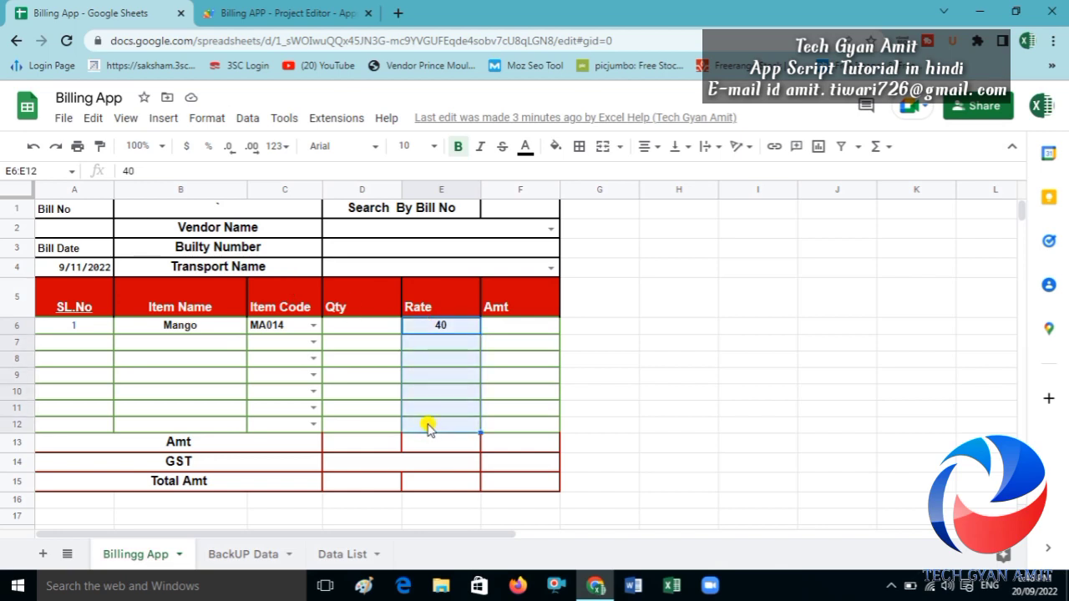
click(428, 427)
click(435, 408)
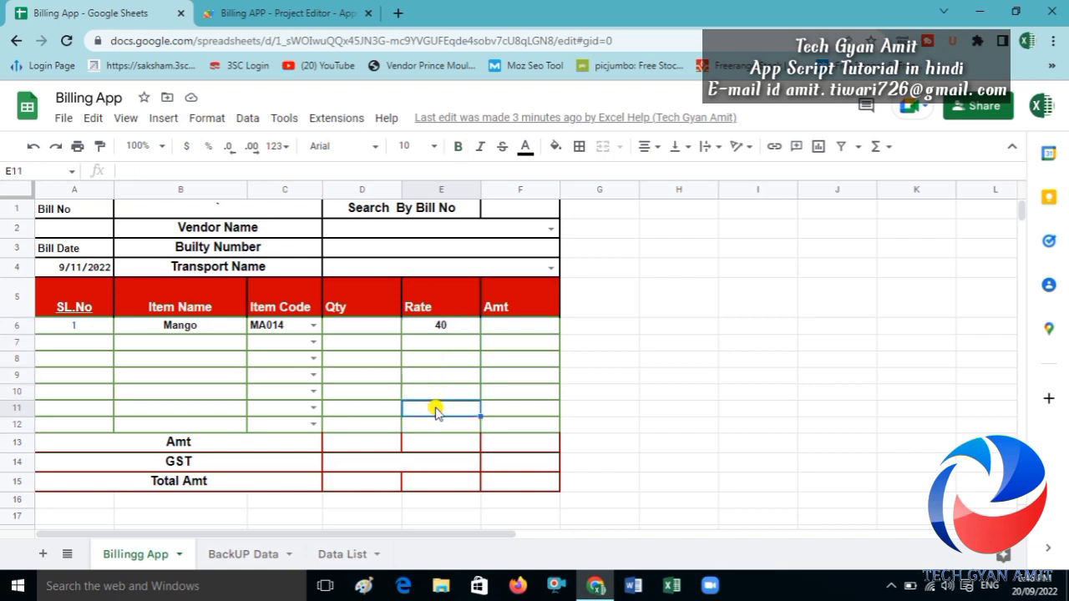
click(444, 391)
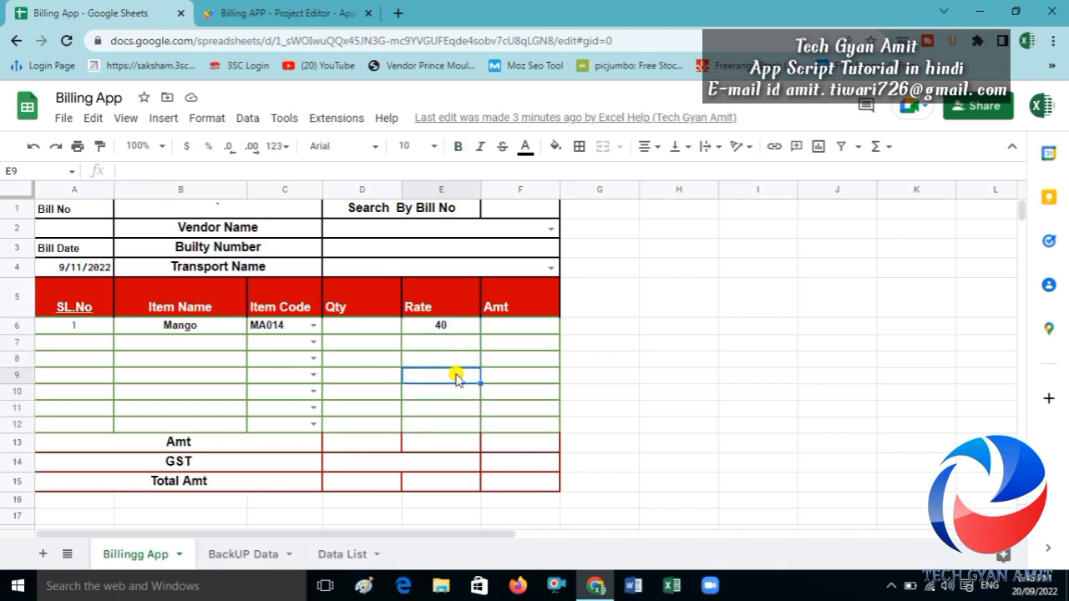
click(456, 375)
click(461, 354)
click(460, 341)
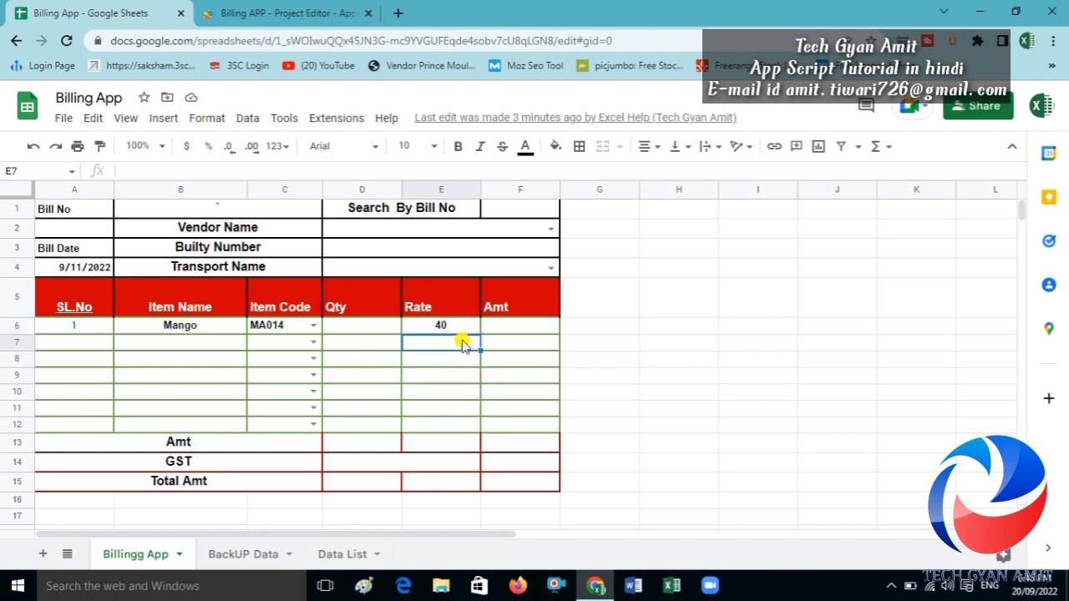
click(460, 326)
drag(284, 12, 590, 321)
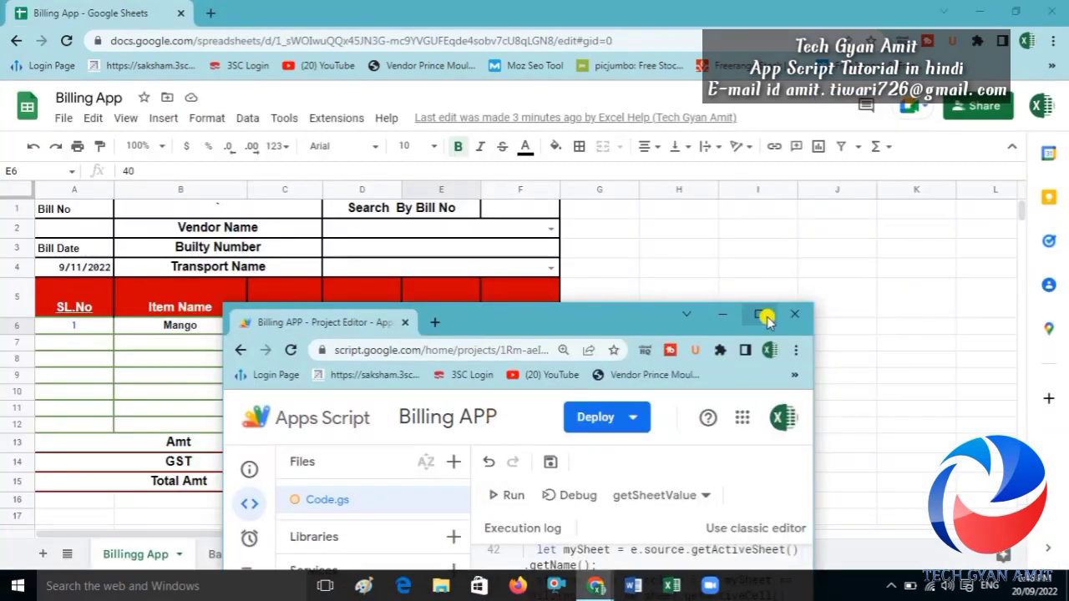
click(760, 315)
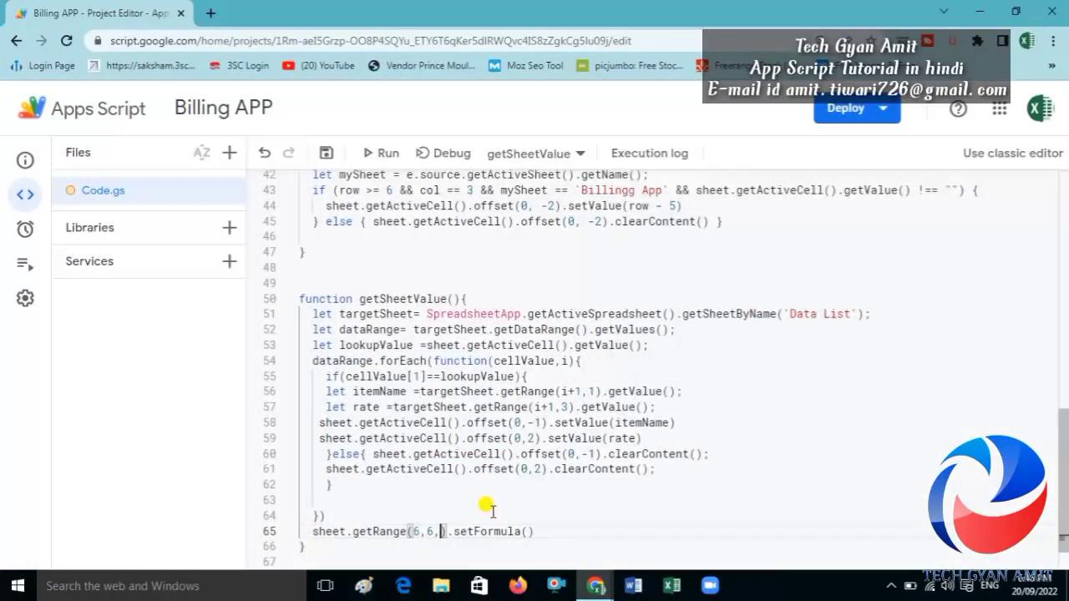
- Complete line 65 as getRange(6,6,7,1) to cover seven rows of one column
text(7)
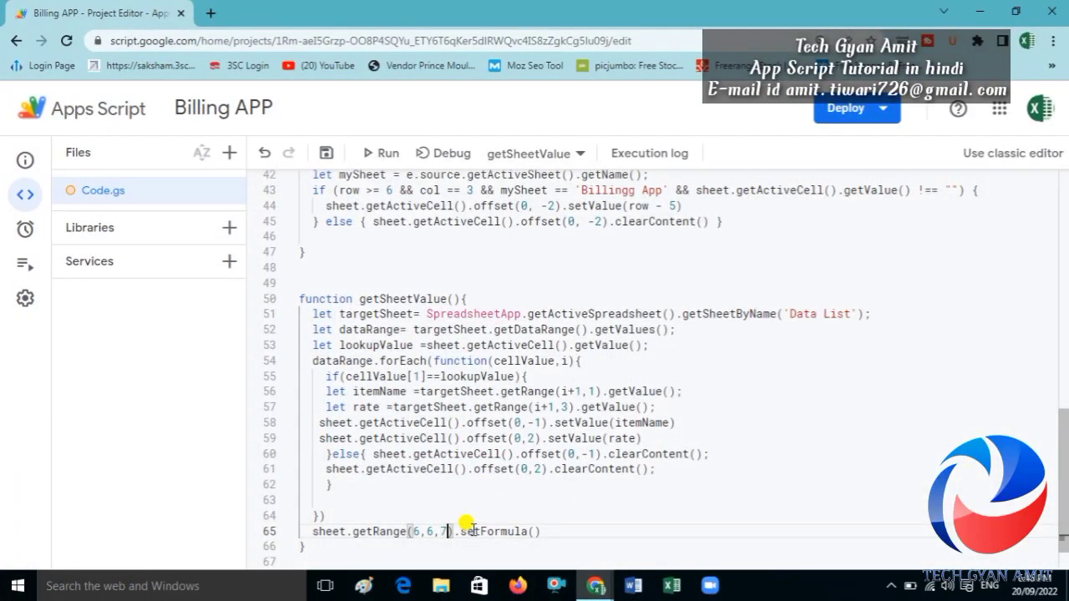
text(,1)
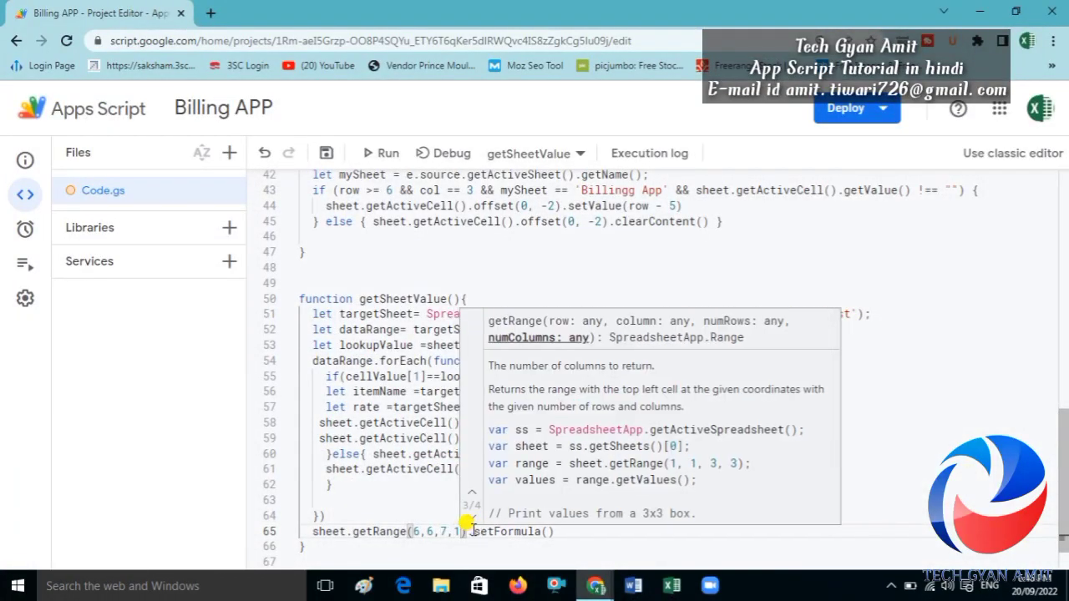
click(547, 531)
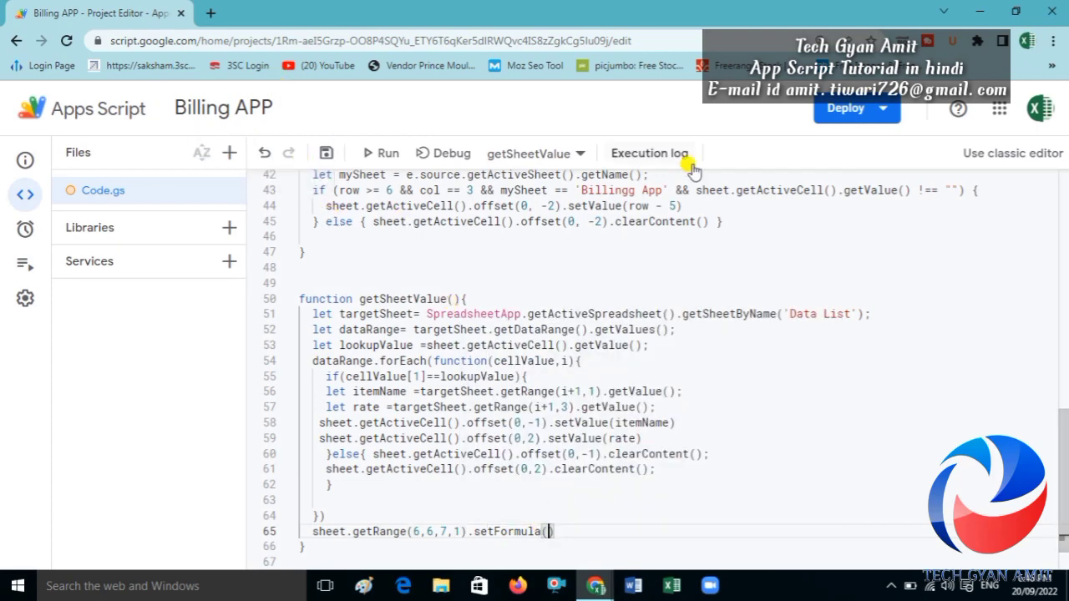
click(981, 11)
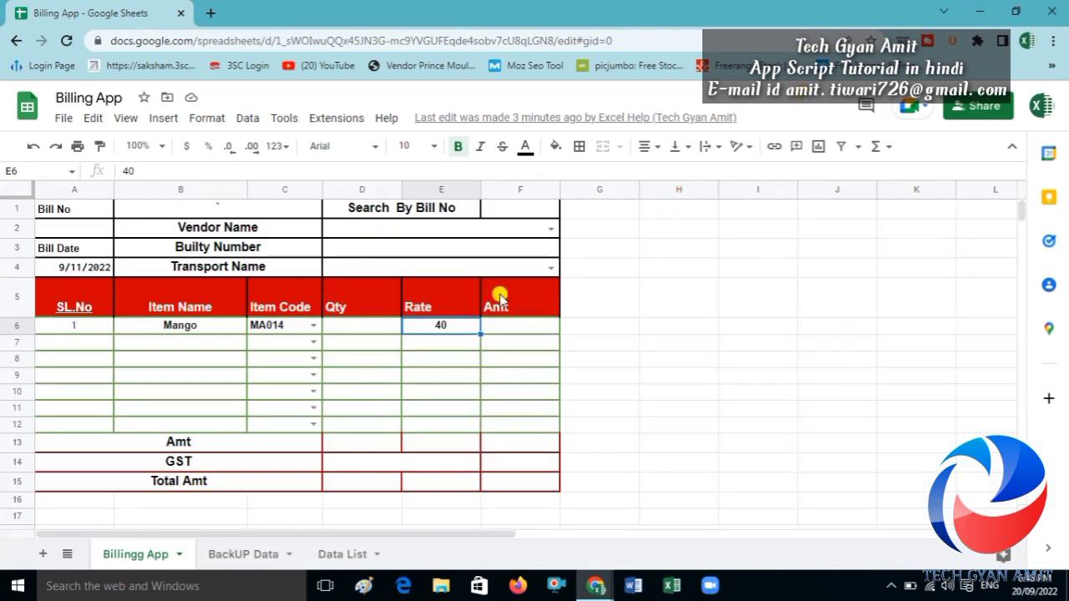
- Enter the Amt formula =D6*E6 in cell F6
click(363, 330)
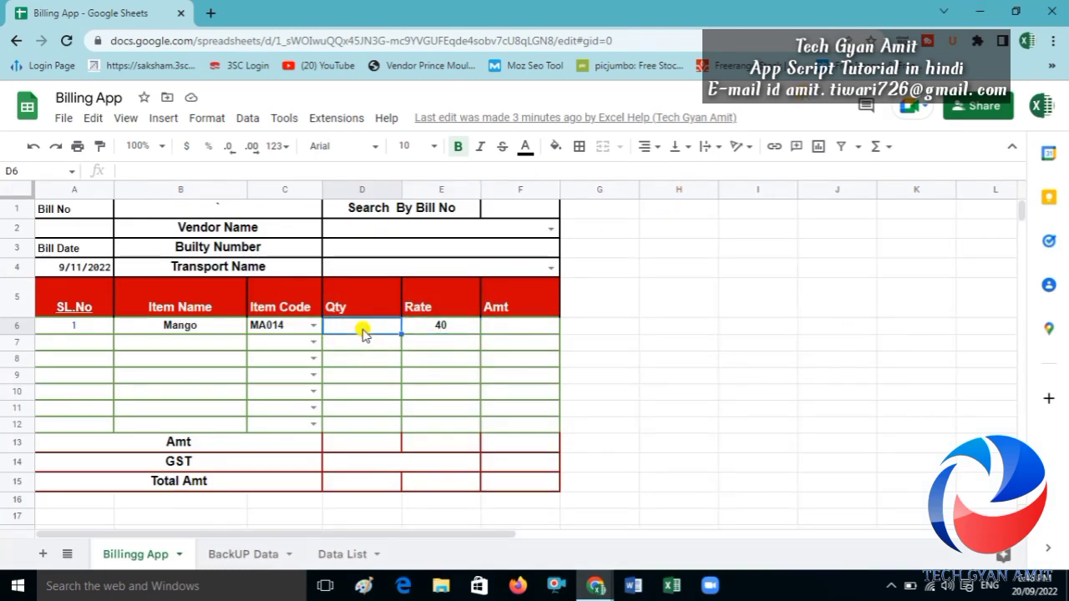
click(504, 328)
text(=)
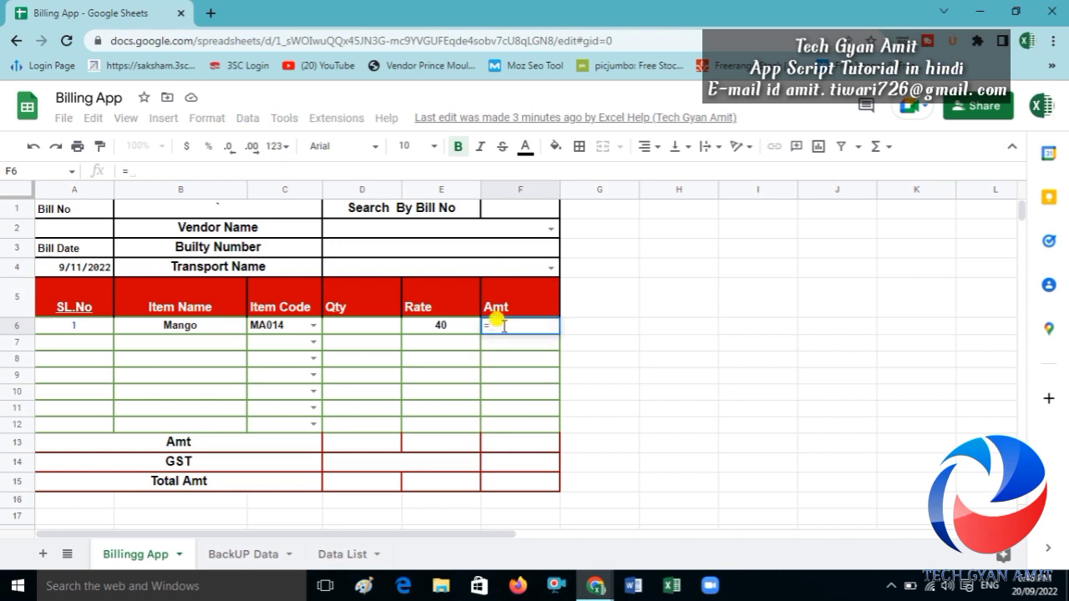
click(355, 326)
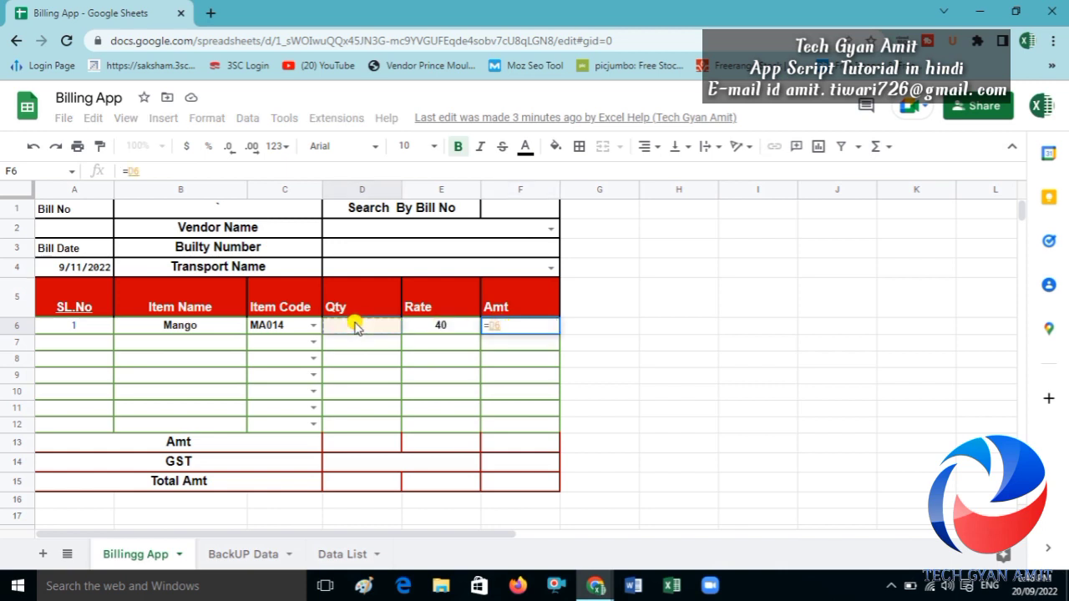
text(*)
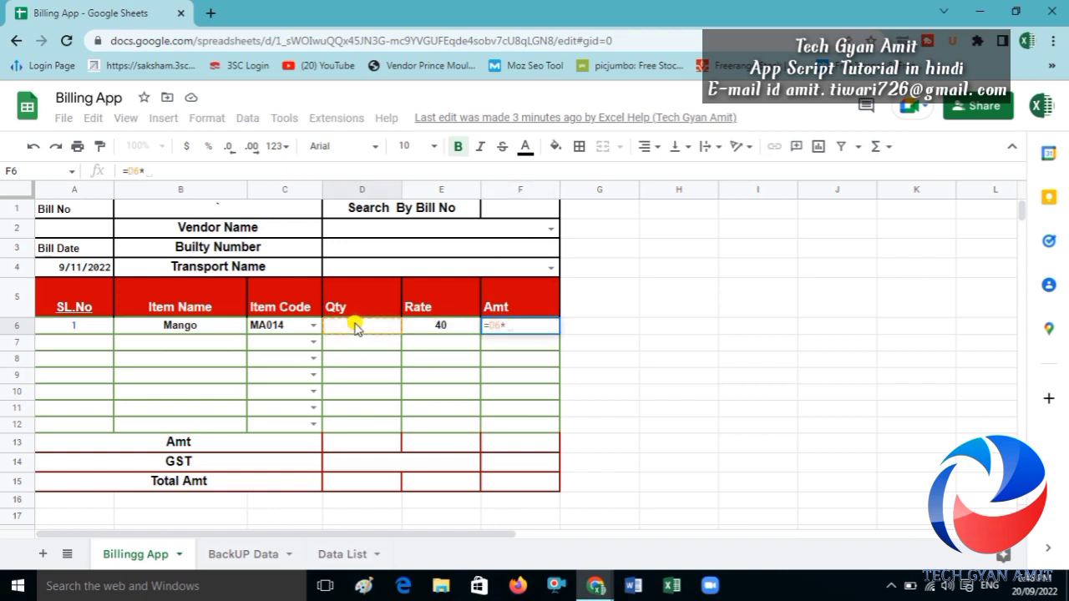
click(436, 330)
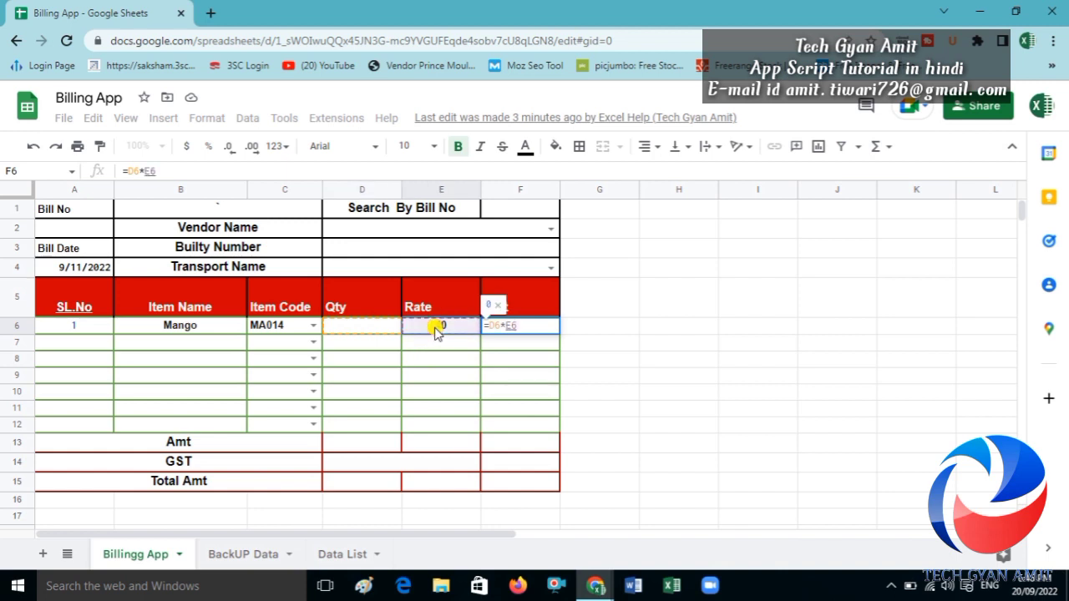
key(Return)
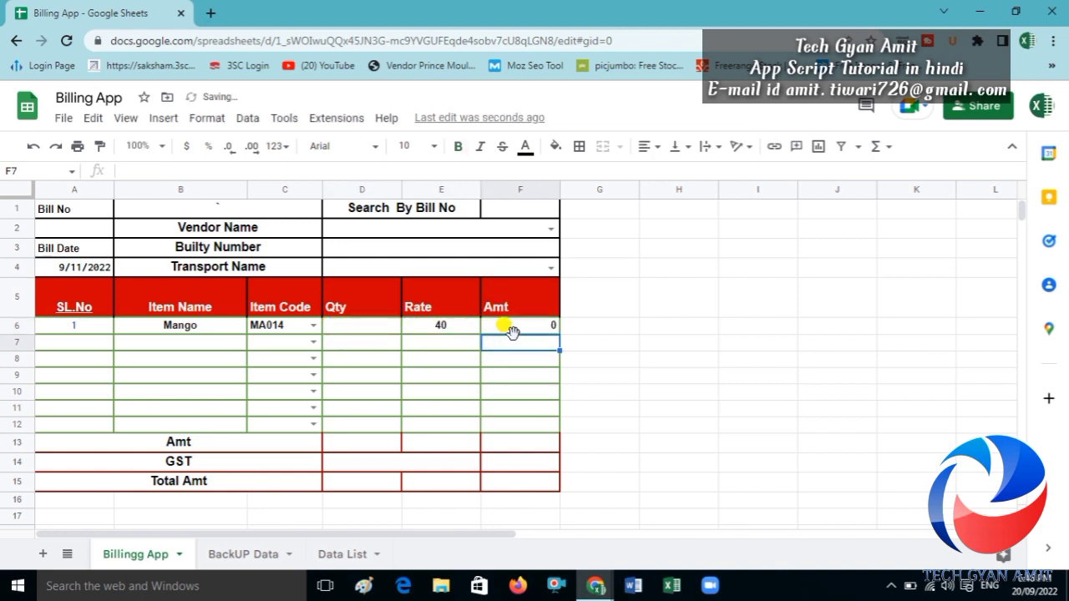
- Copy the =D6*E6 formula text from F6's formula bar
click(514, 331)
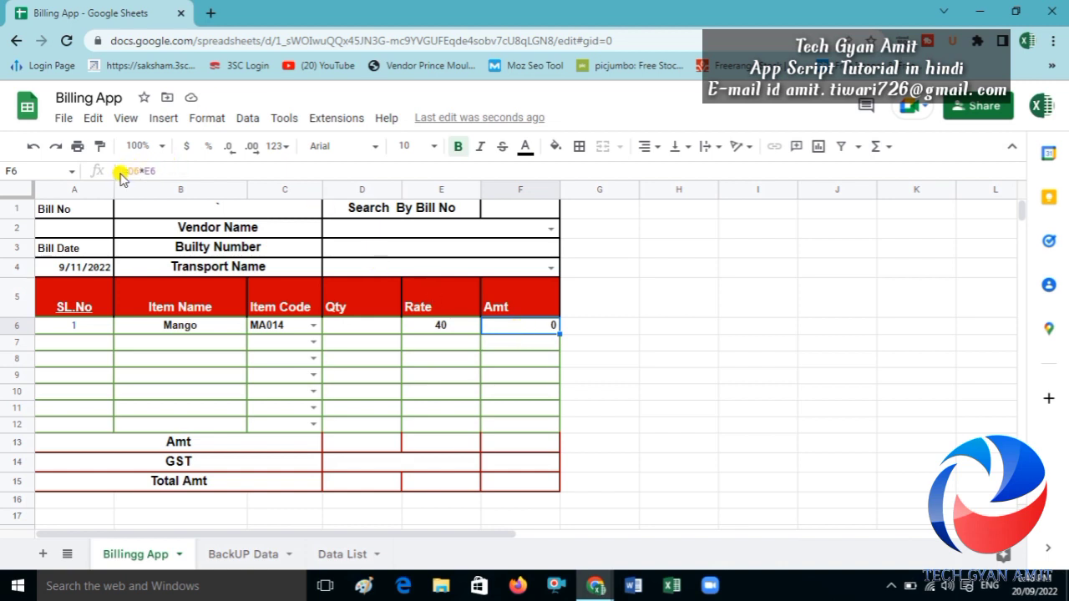
drag(118, 170, 172, 167)
key(ctrl+c)
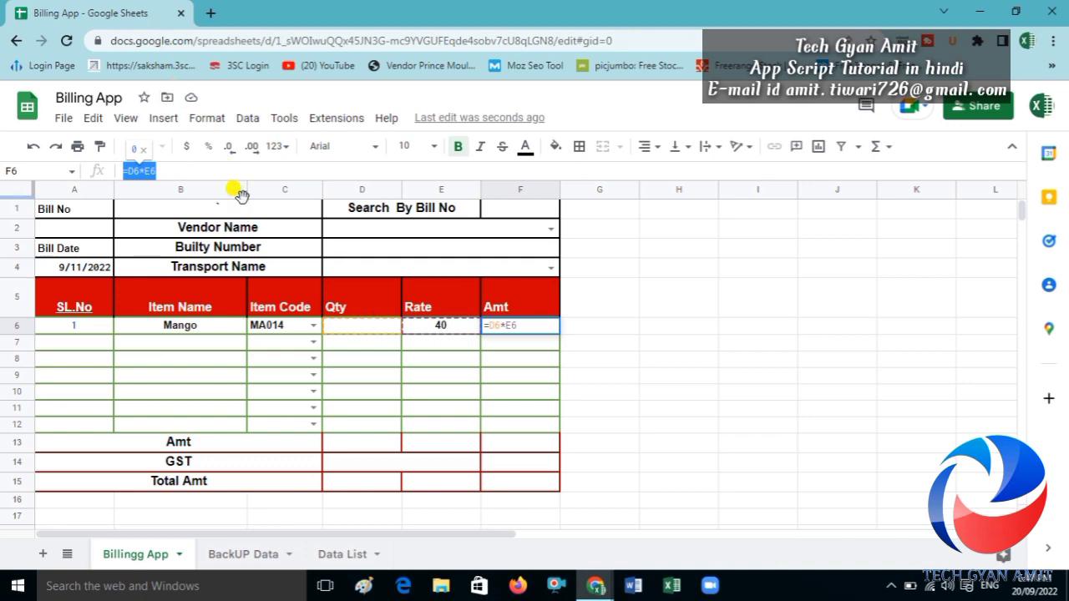
key(alt+Tab)
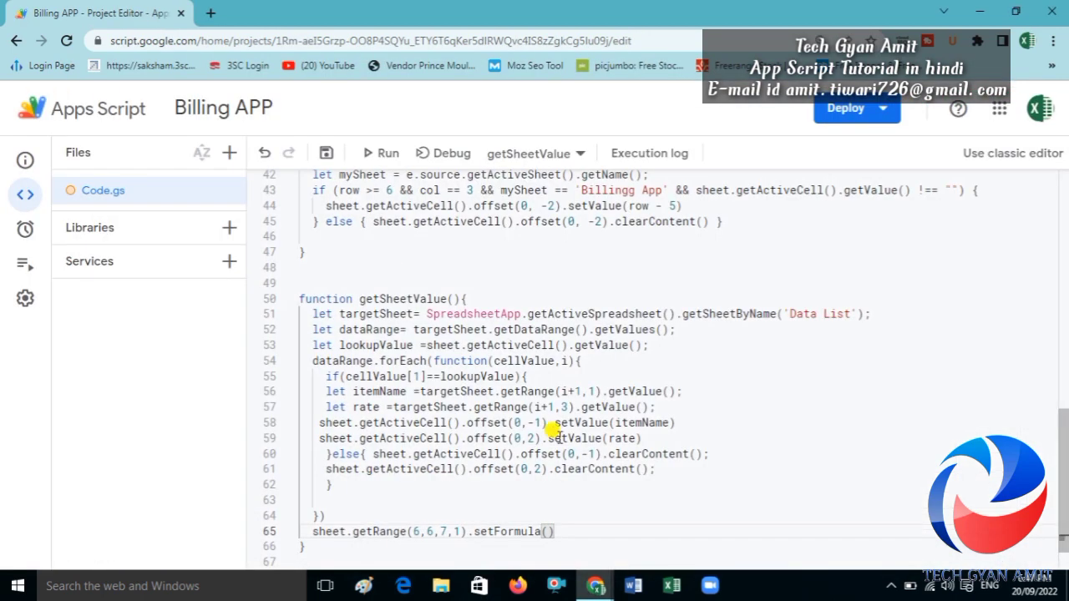
- Pass the string "=D6*E6" into setFormula on line 65 and save the project
text(")
key(ctrl+v)
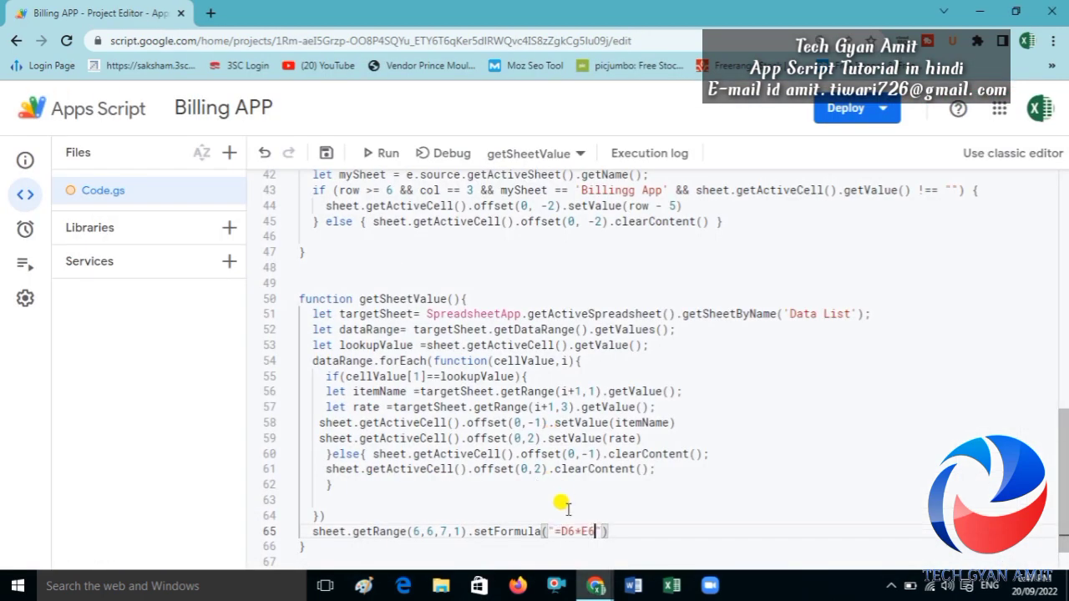
click(632, 534)
key(ctrl+s)
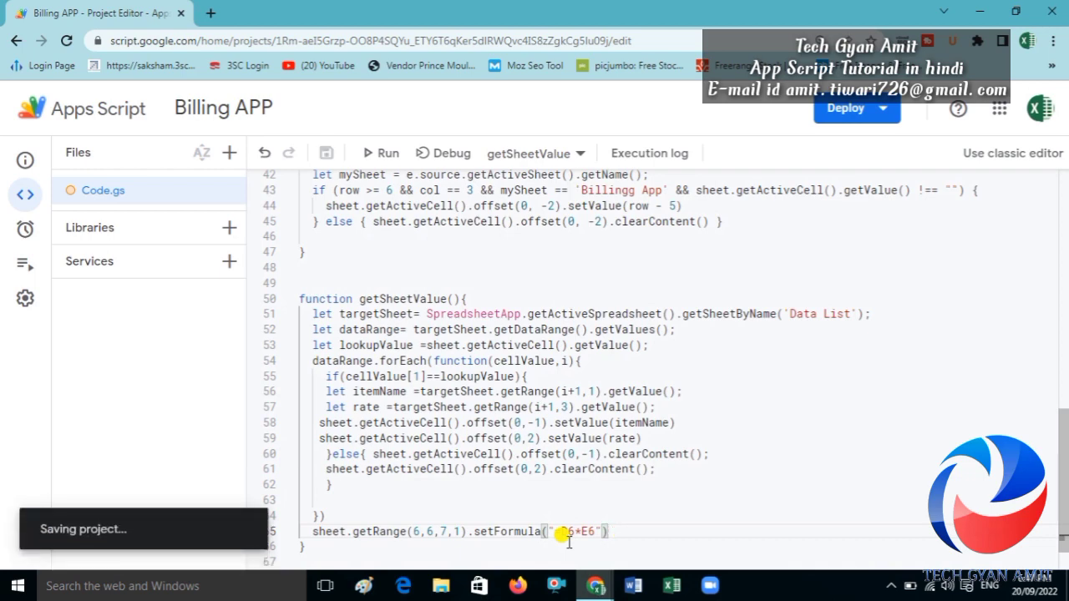
- Set the item code in C6 to AP145
key(alt+Tab)
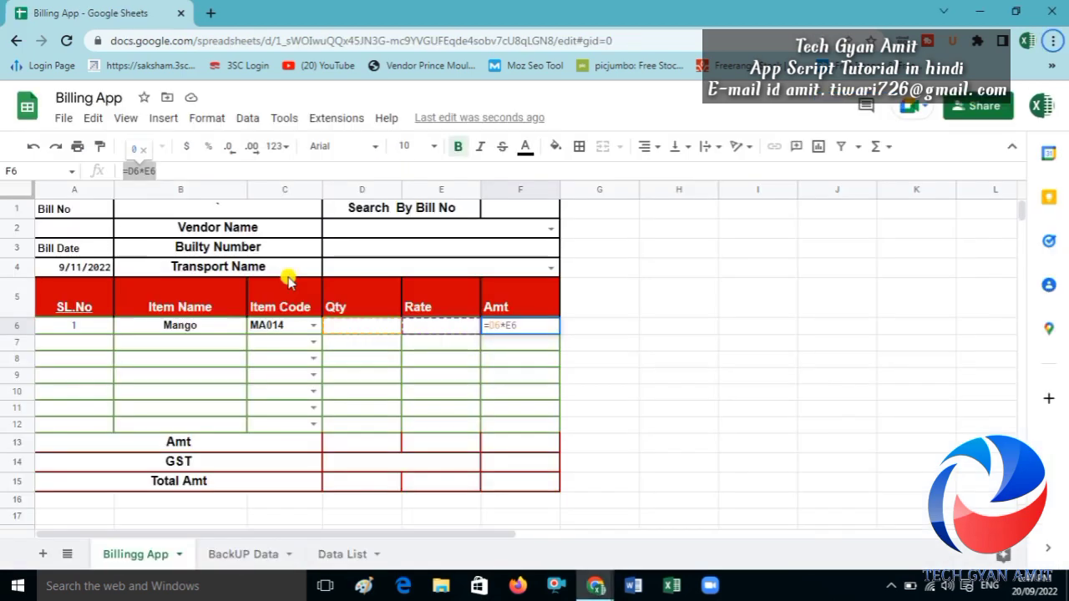
key(alt+f)
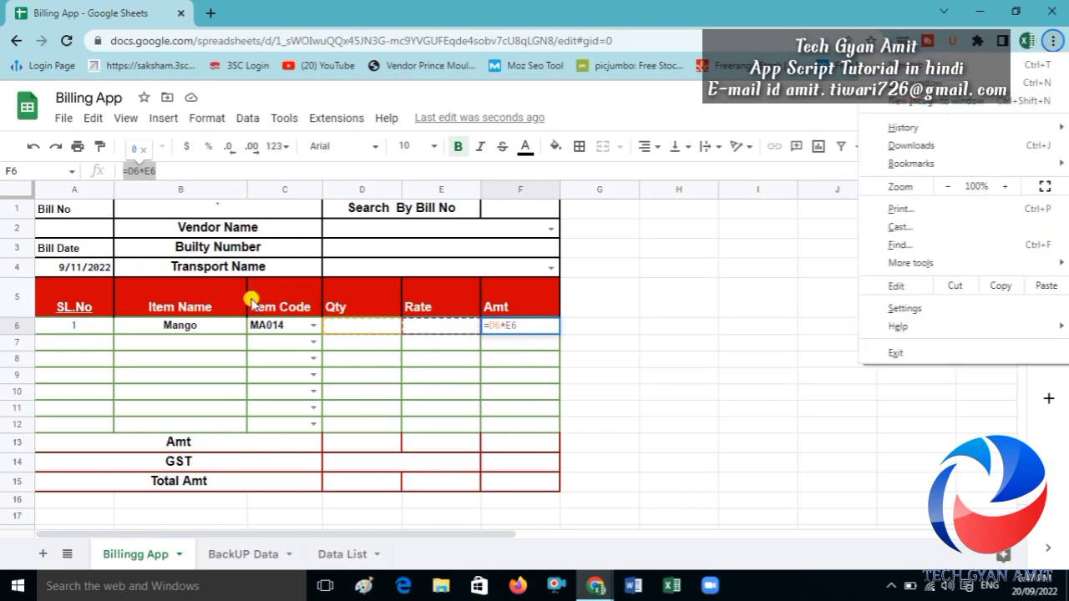
click(650, 323)
click(650, 323)
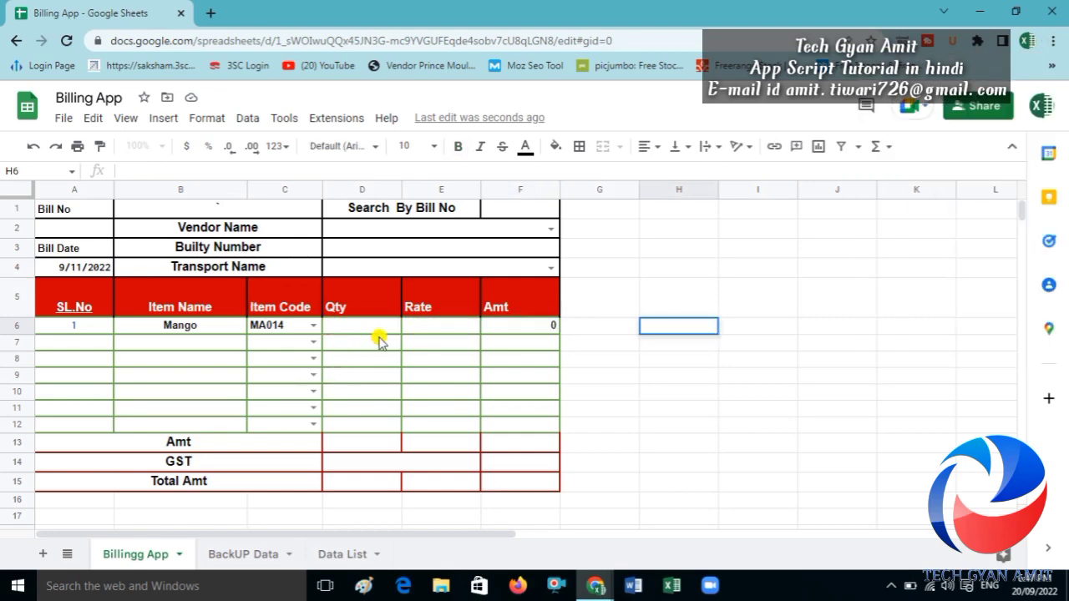
click(415, 326)
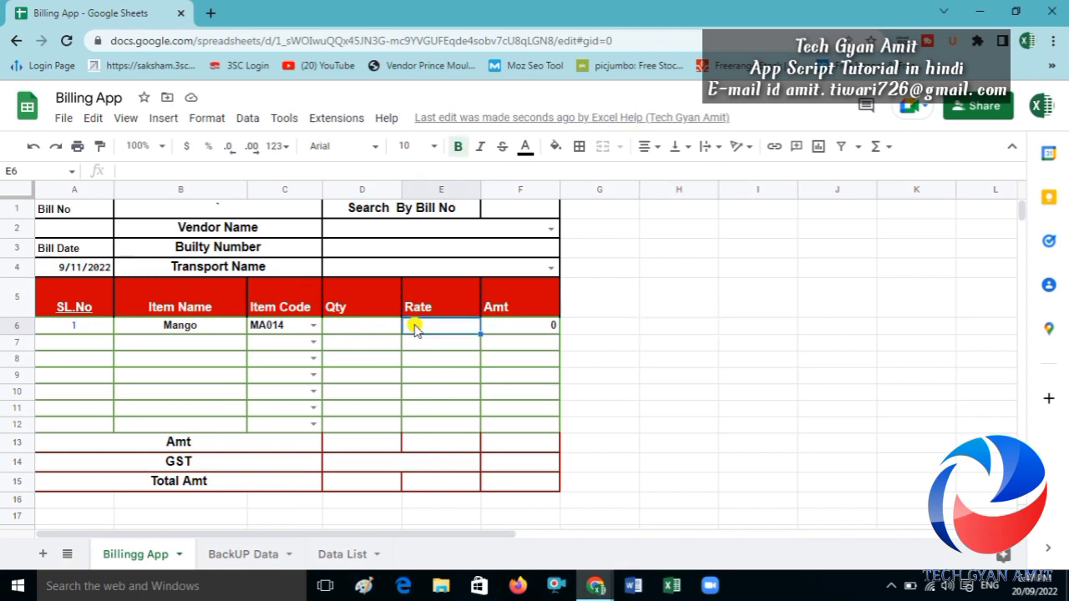
click(314, 325)
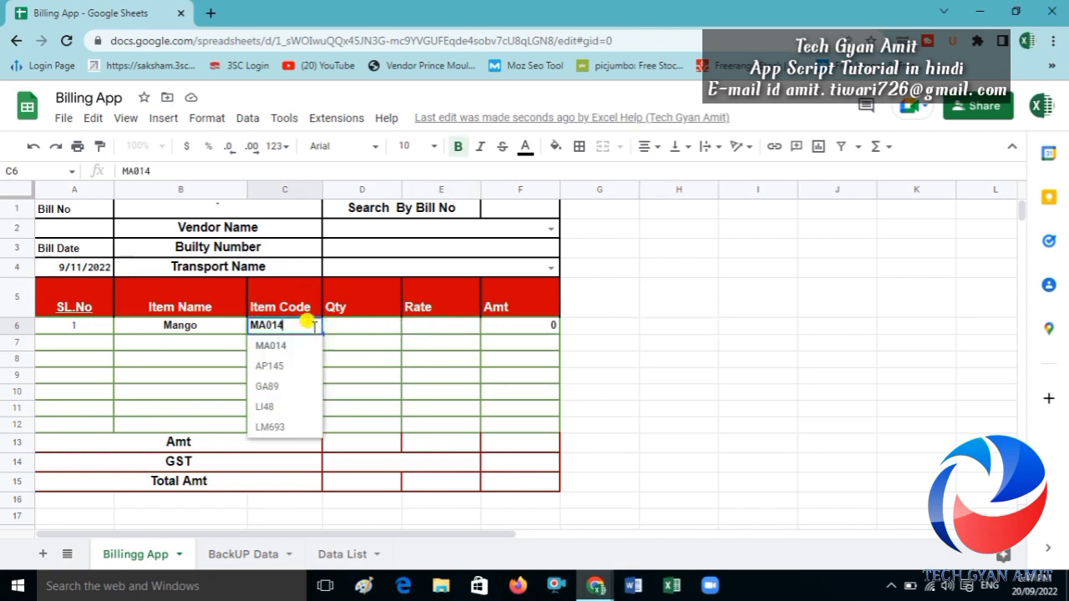
click(280, 374)
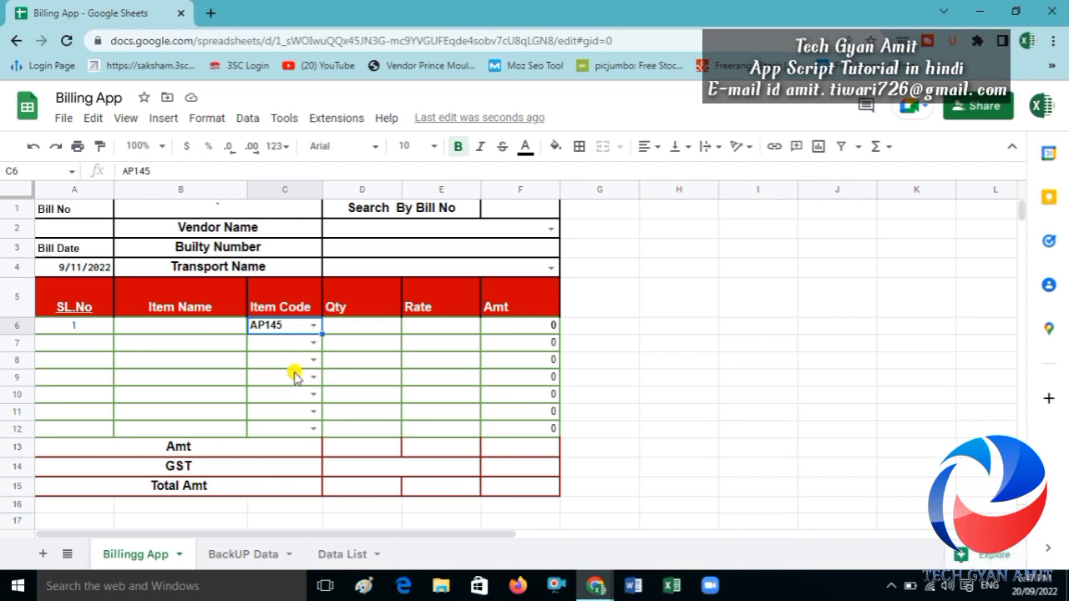
- Confirm Amt in F6–F8 shows 0, then switch C6 to GA89 and inspect B6 and D6
click(513, 359)
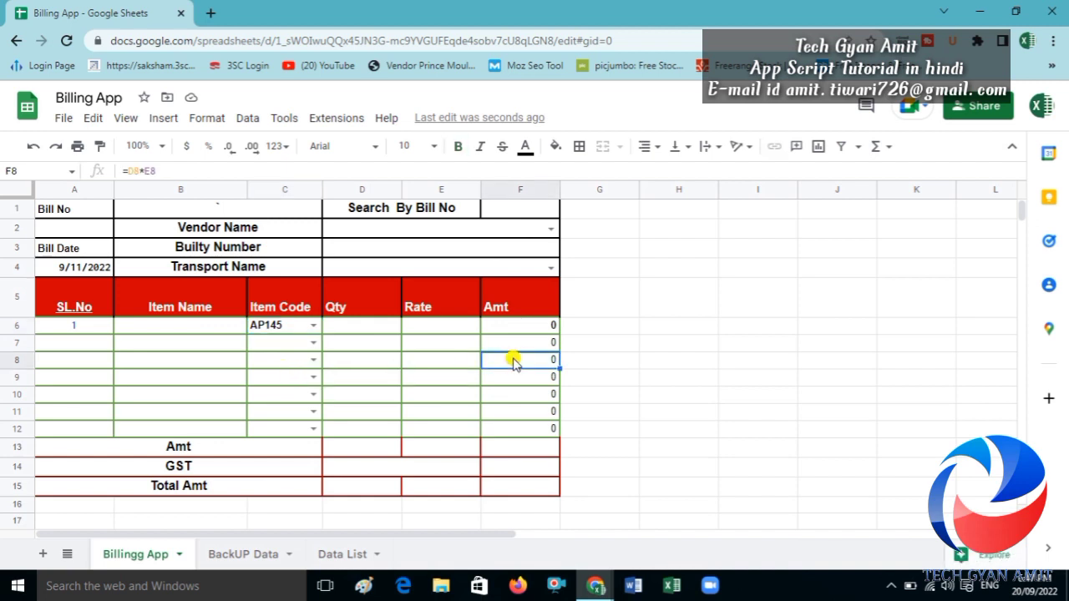
click(515, 349)
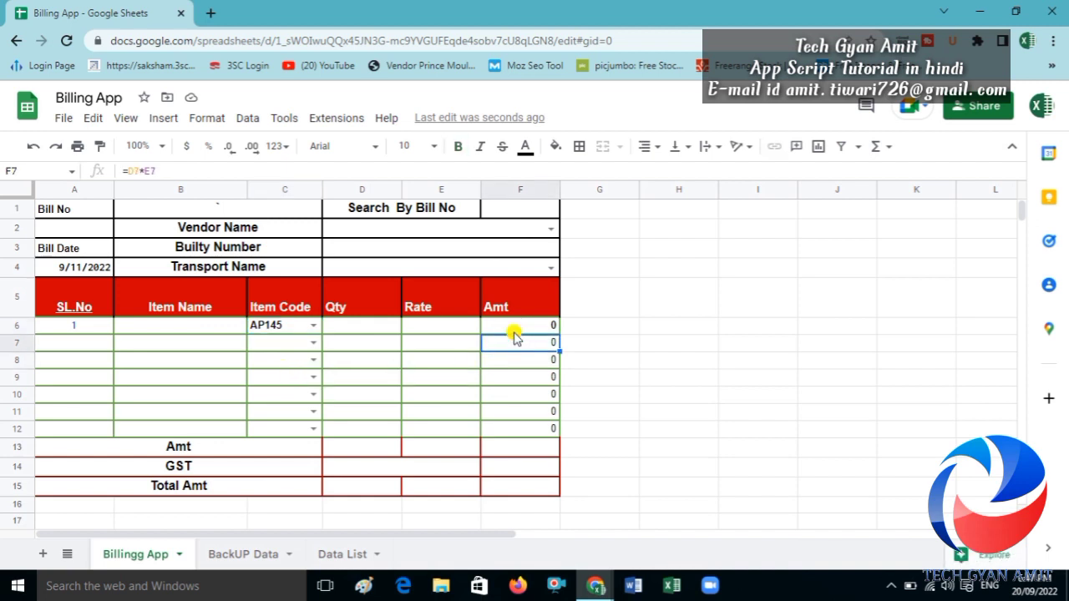
click(515, 334)
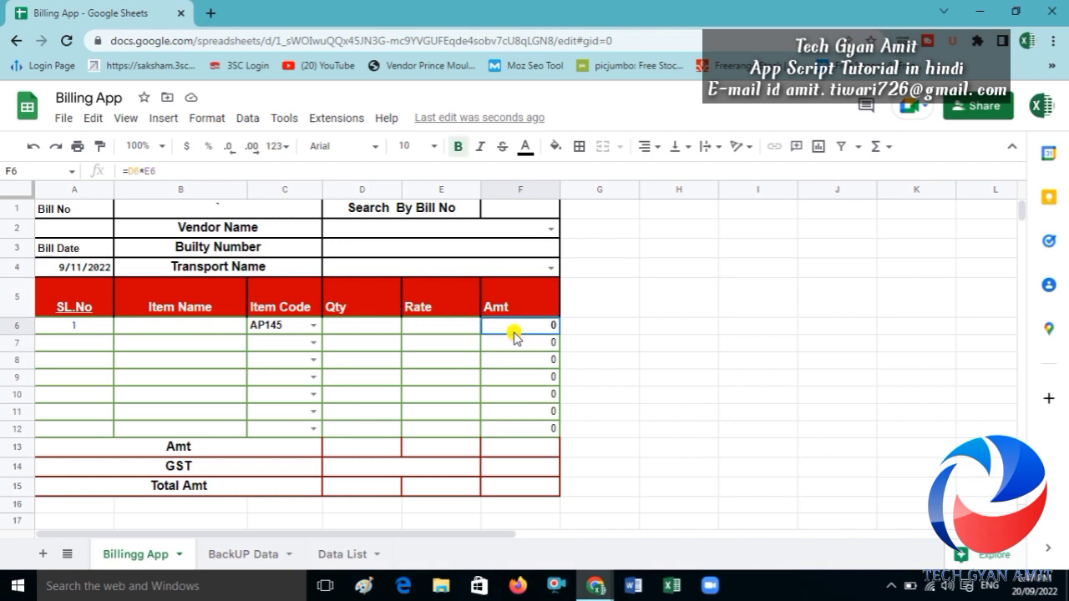
click(313, 327)
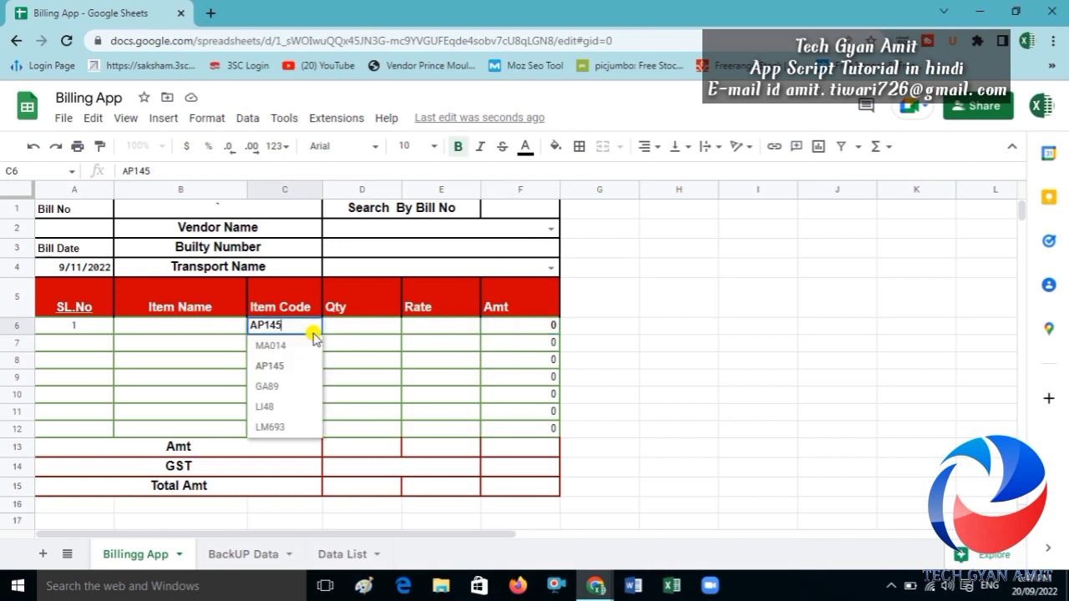
click(274, 392)
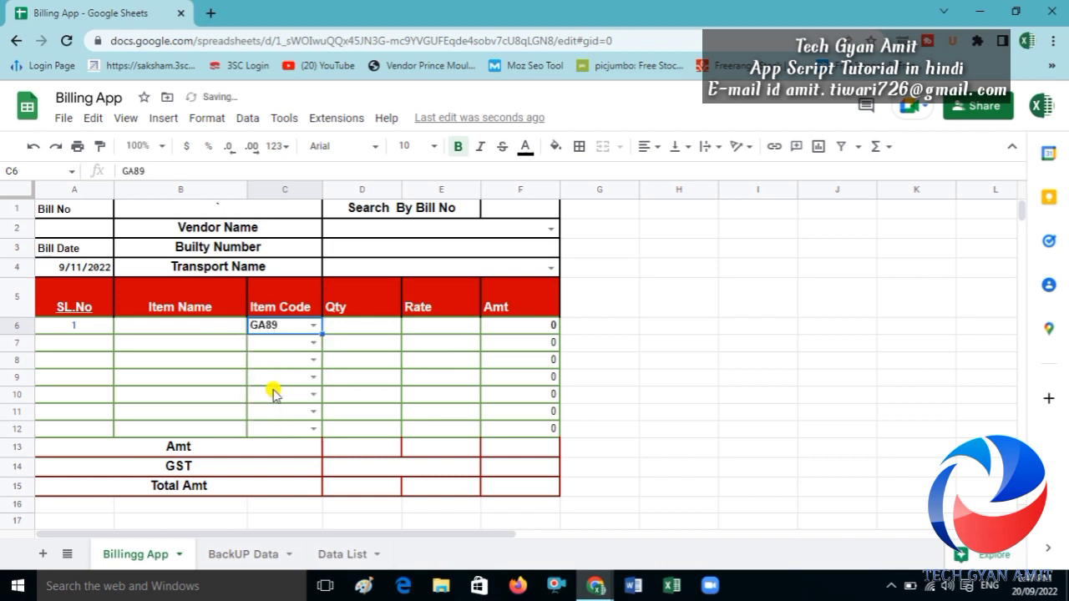
click(192, 329)
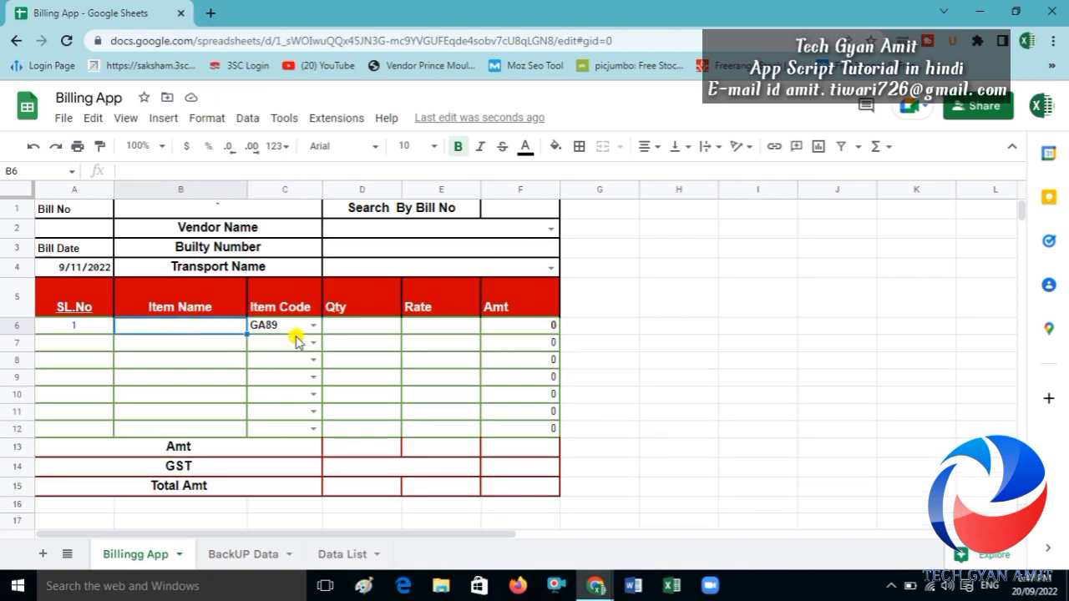
click(349, 329)
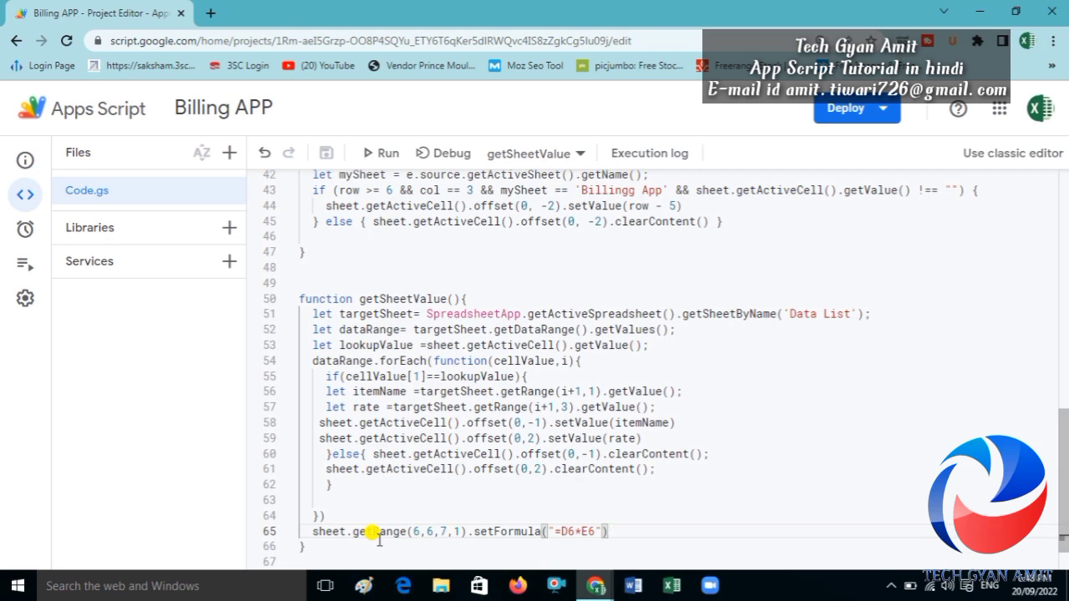
- Reset C6 to AP145 and confirm Item Name B6 and Rate E6 stay blank
key(alt+Tab)
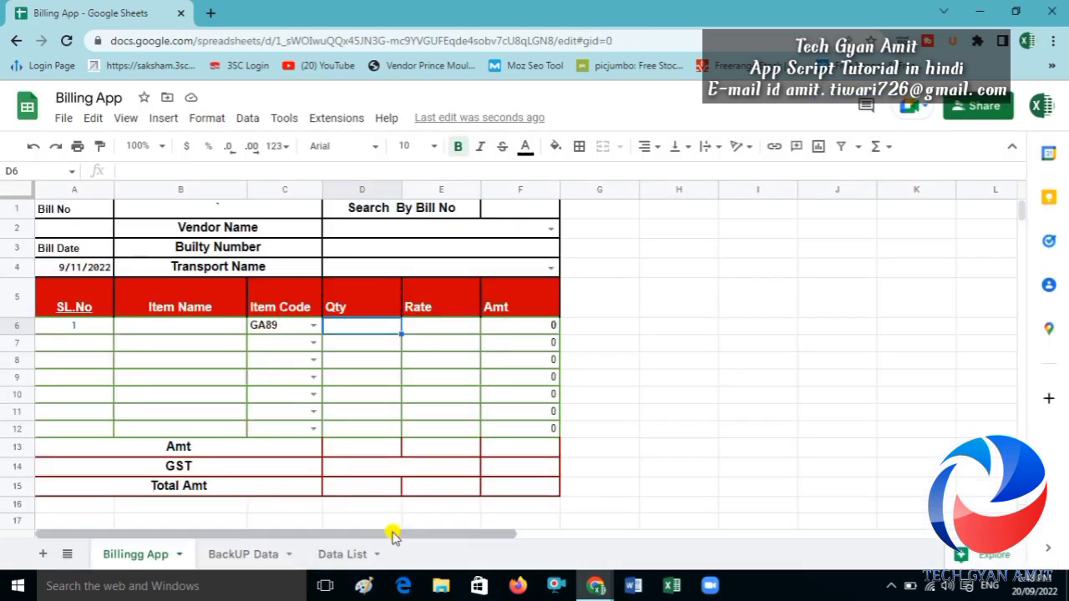
click(313, 328)
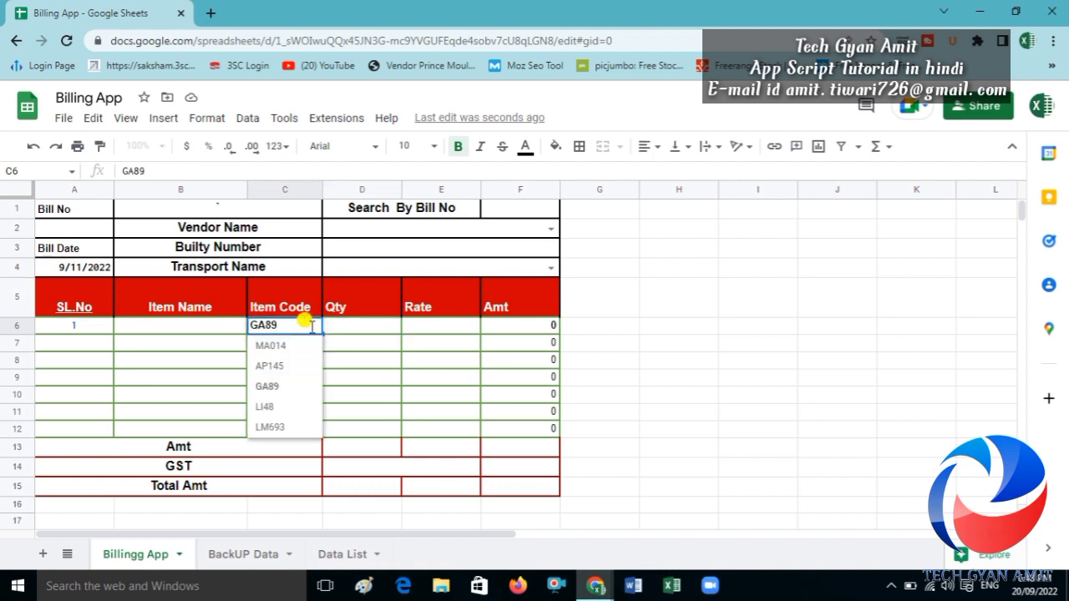
click(280, 366)
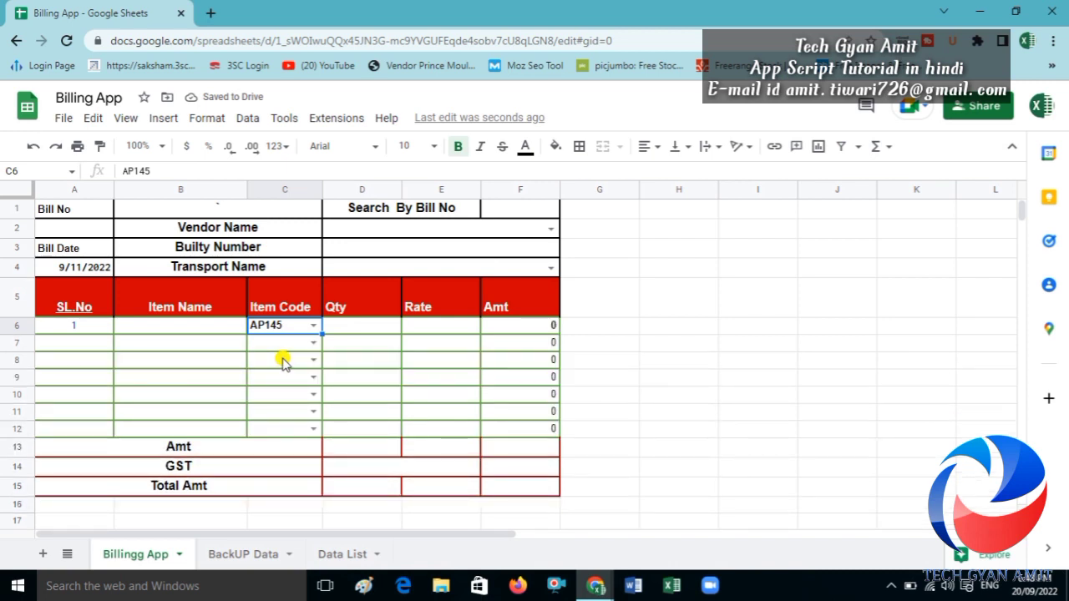
click(380, 330)
click(412, 326)
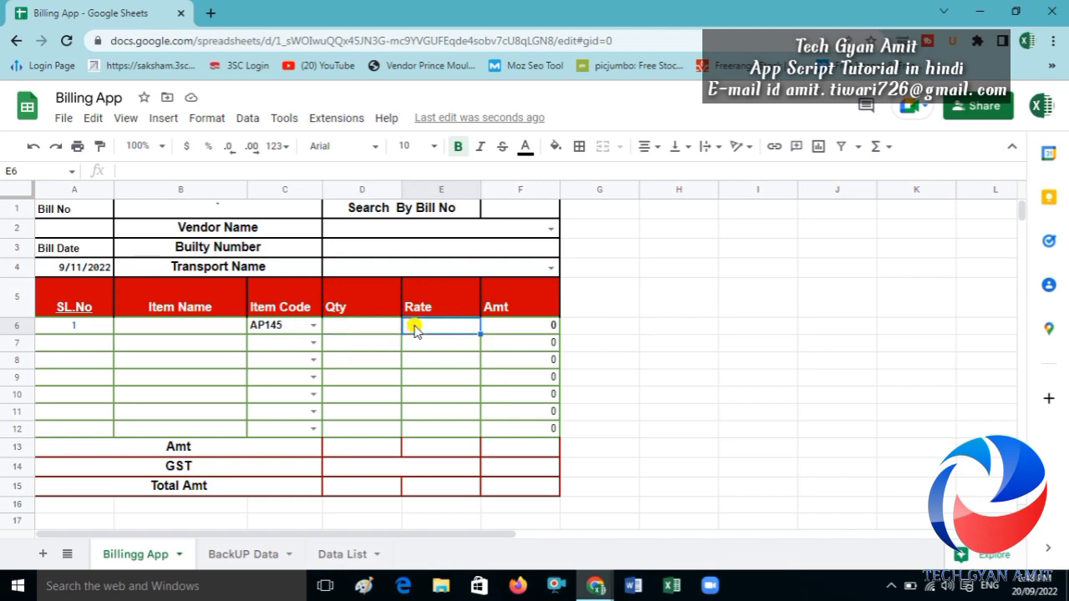
click(217, 327)
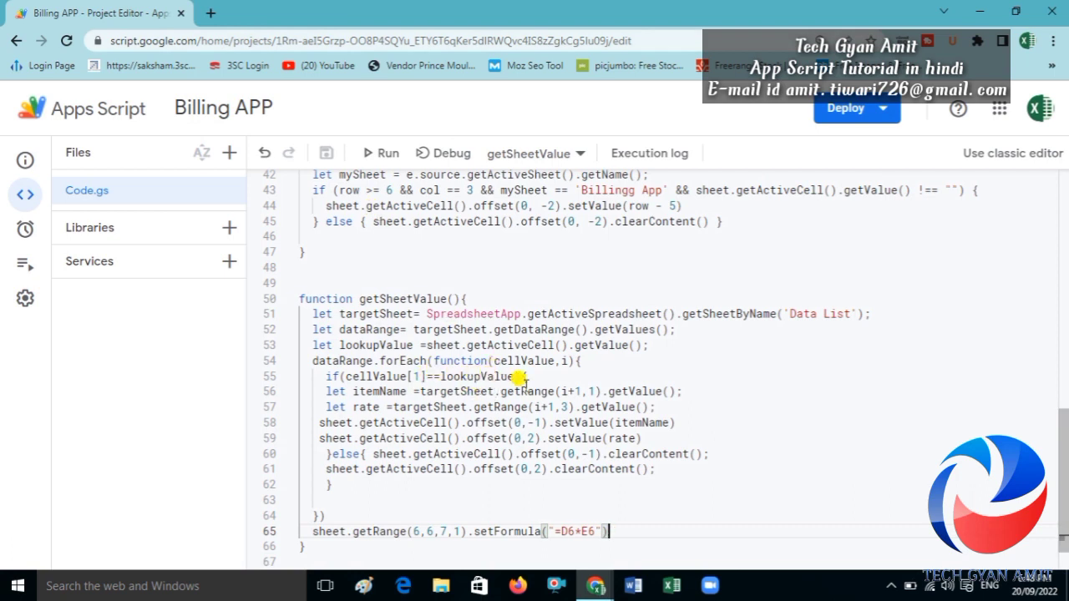
- Add a Logger.log("Heelo") debug line inside getSheetValue's if block and save
click(532, 376)
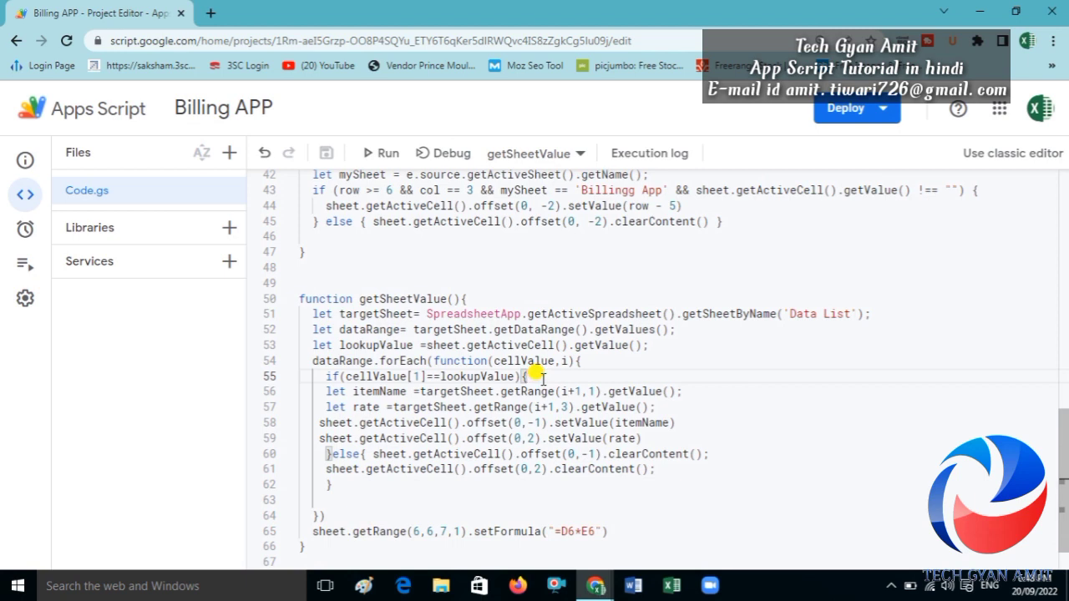
key(Return)
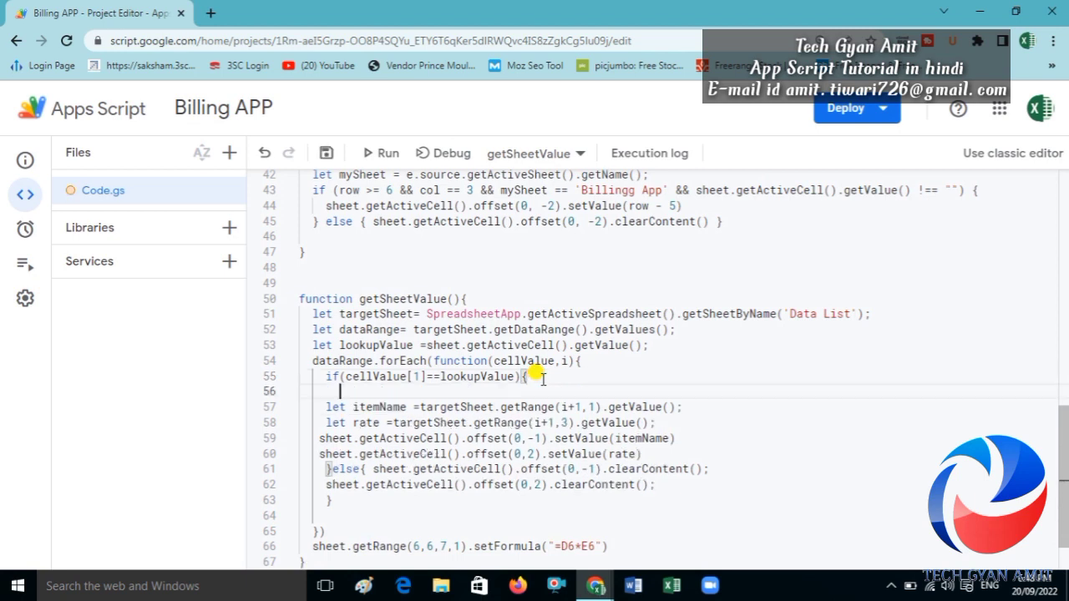
text(Logger)
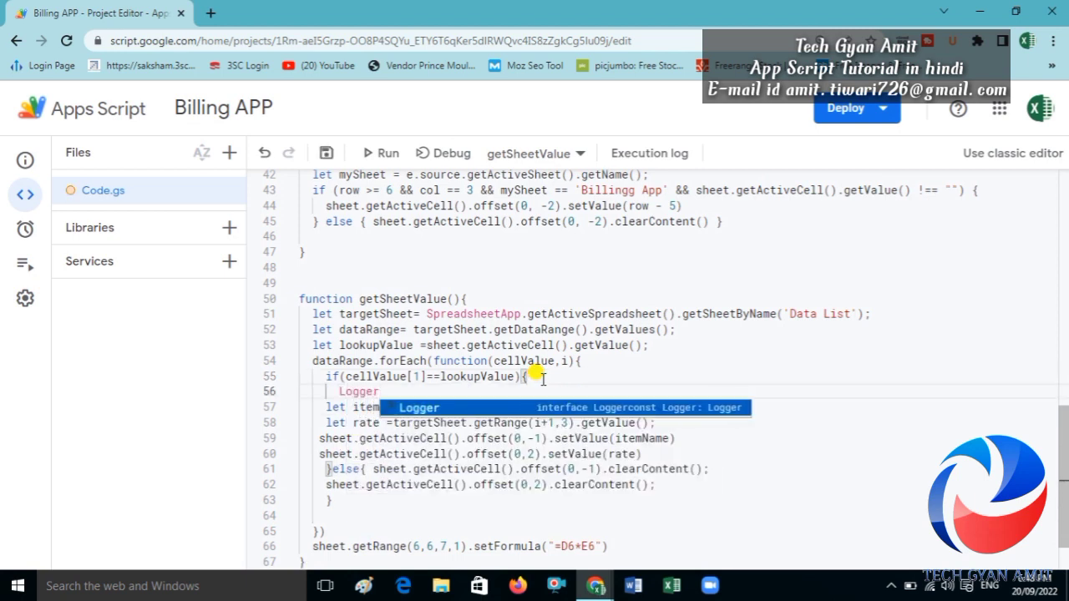
text(.l)
key(BackSpace)
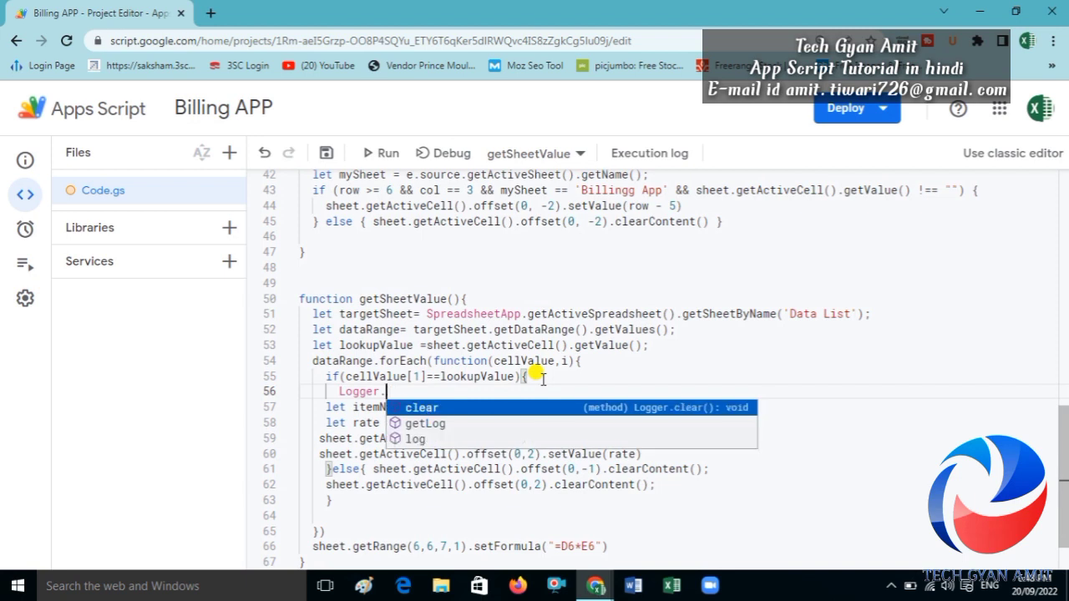
key(BackSpace)
key(BackSpace)
key(BackSpace)
key(BackSpace)
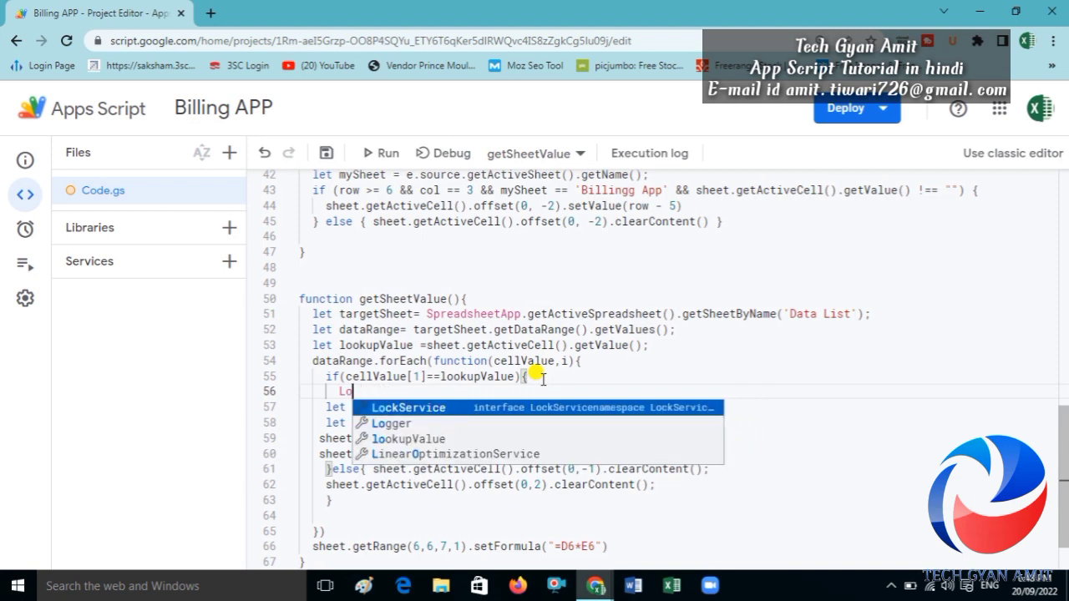
text(gger.lo)
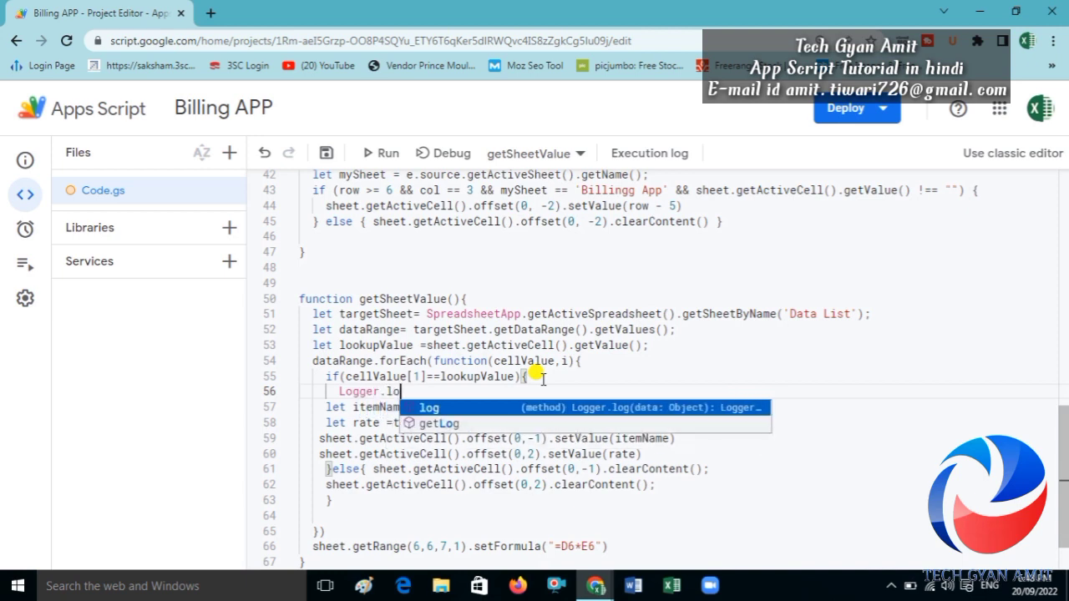
text(g()
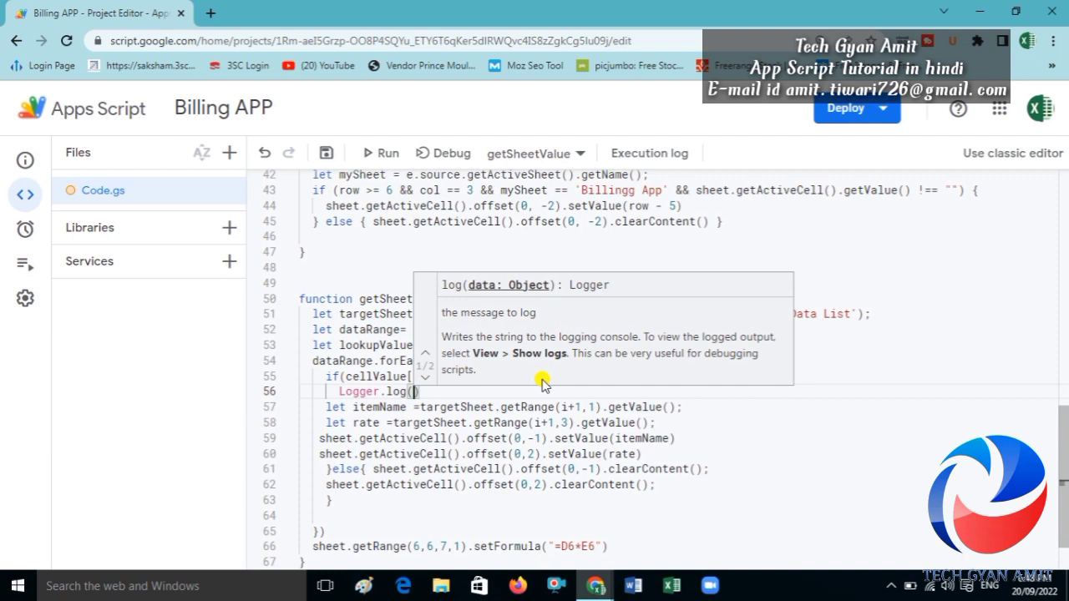
text("Hee)
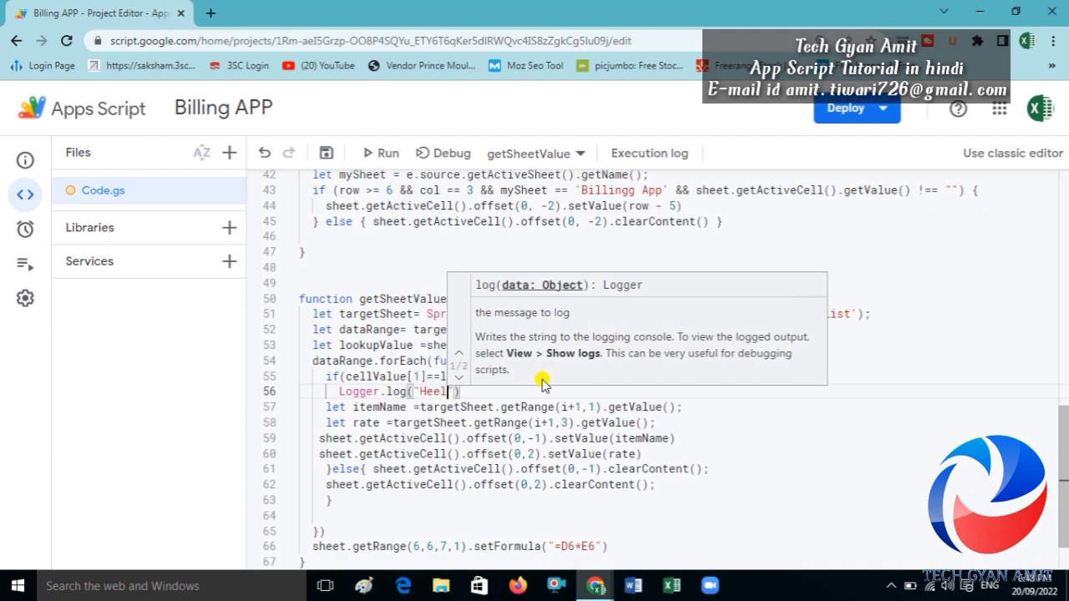
text(lo)
key(ctrl+s)
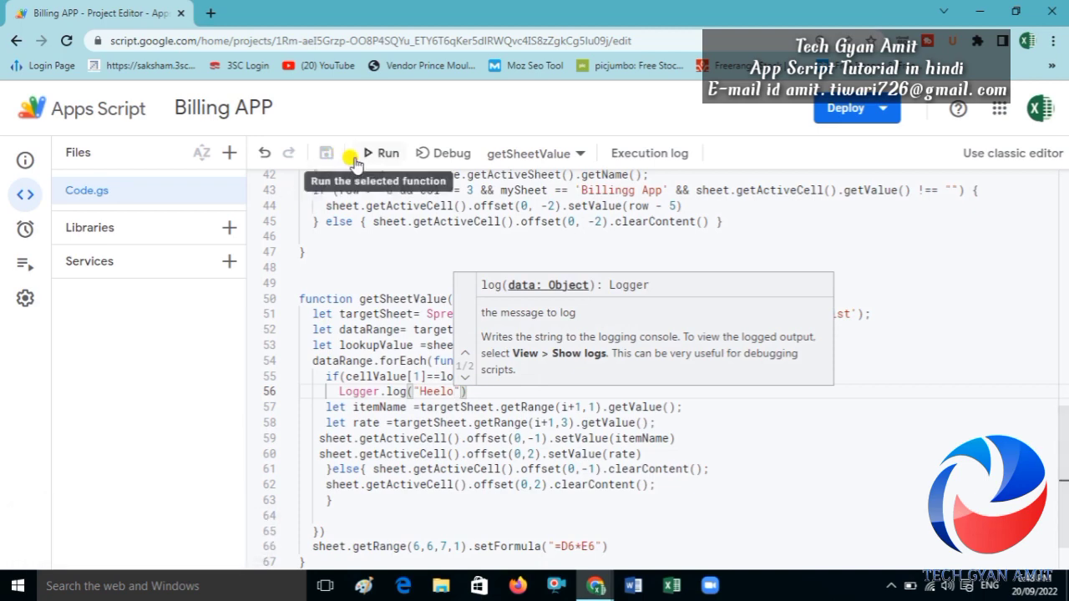
- Choose GA89 in C6, run getSheetValue, and confirm the execution log shows Heelo
key(alt+Tab)
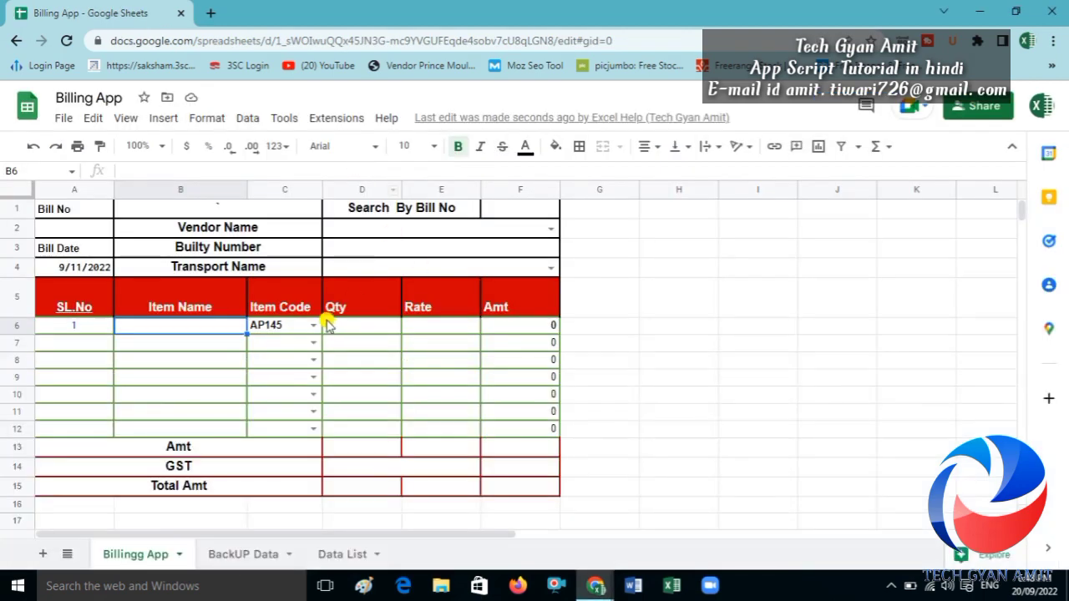
click(313, 323)
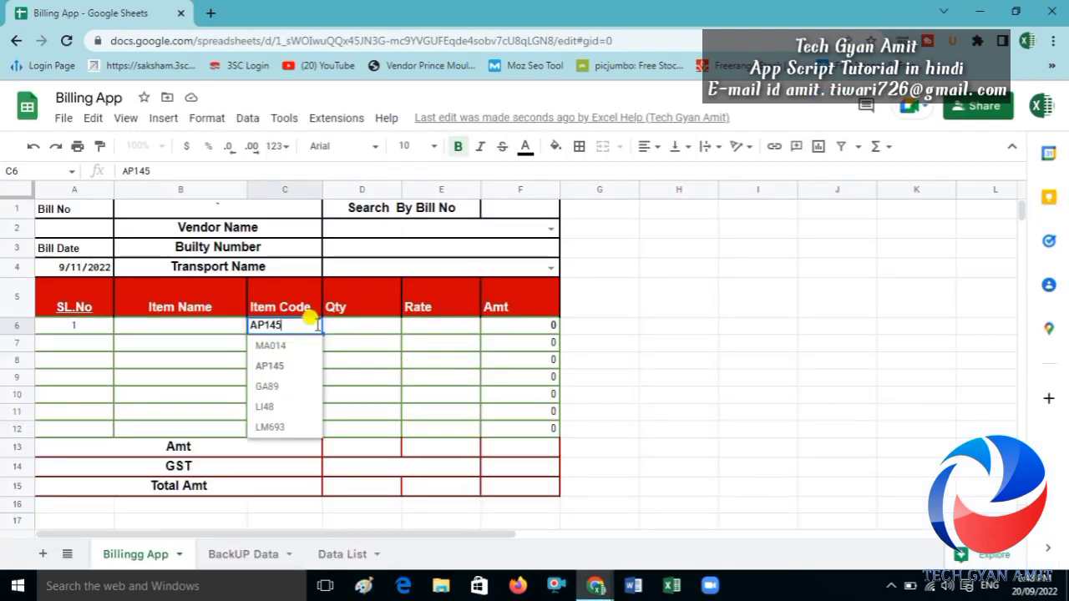
click(272, 387)
key(alt+Tab)
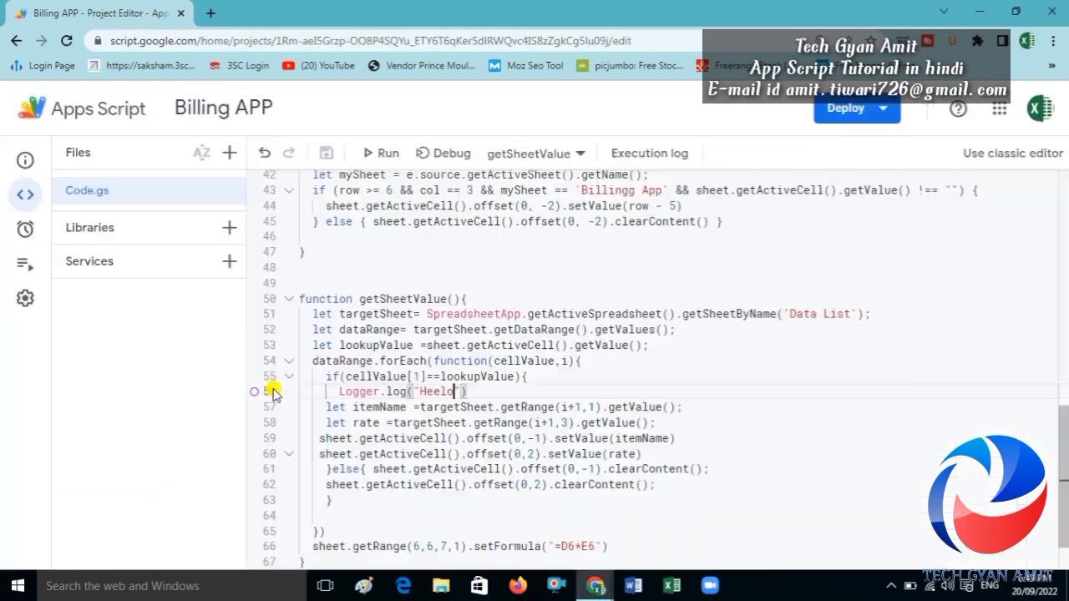
click(381, 155)
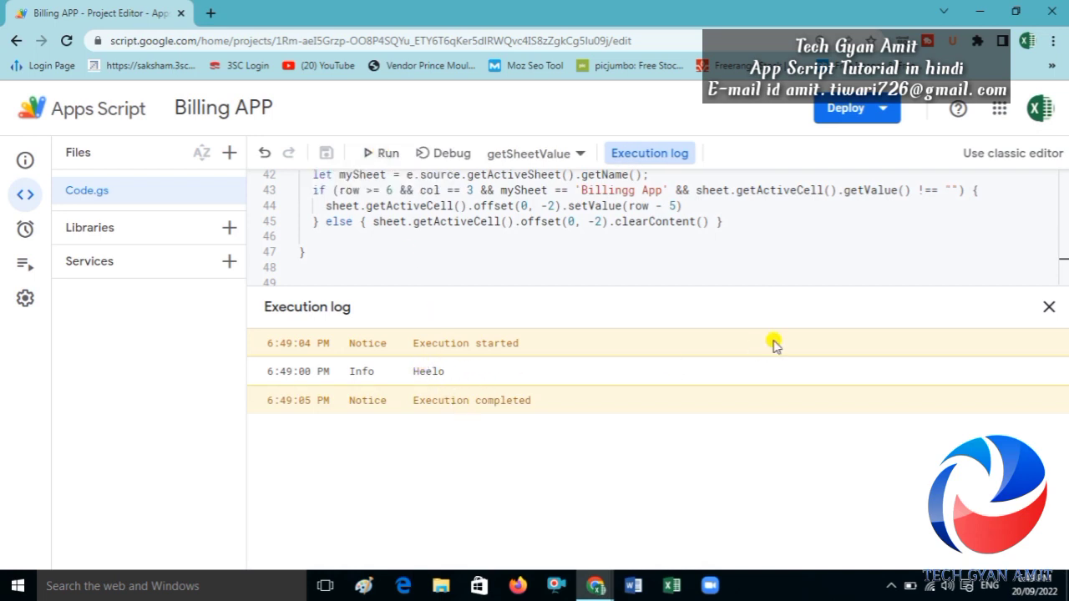
click(1049, 307)
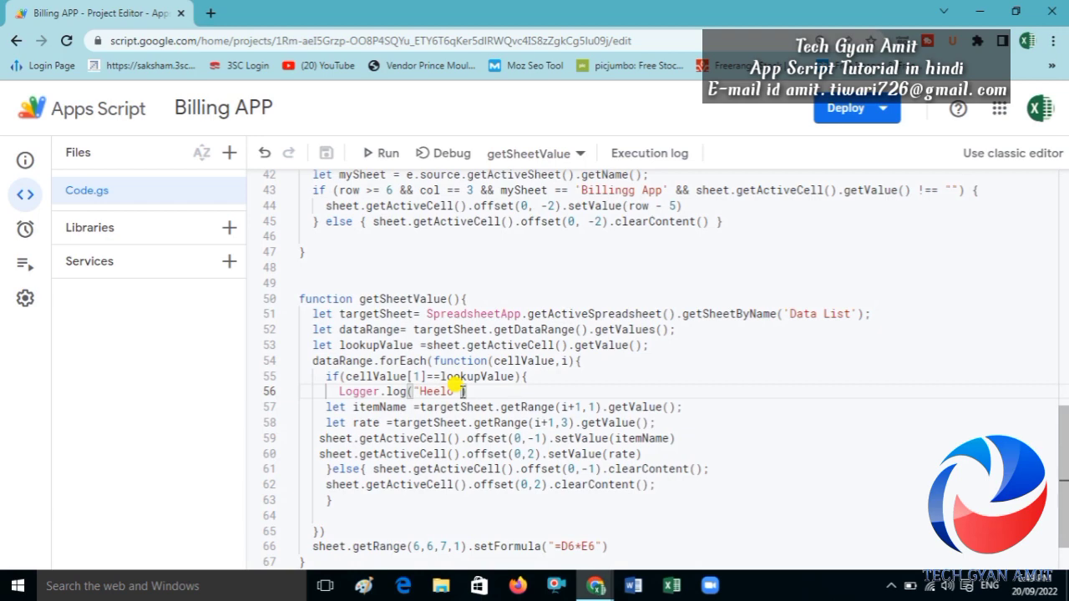
key(alt+Tab)
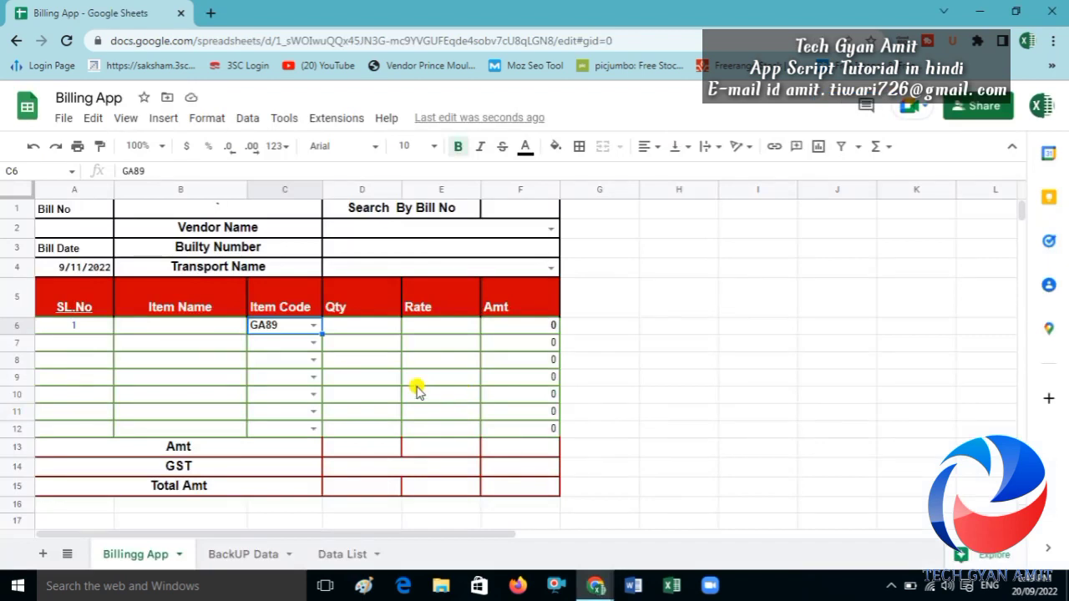
- Comment out the setFormula("=D6*E6") line 66 and save the script
click(340, 553)
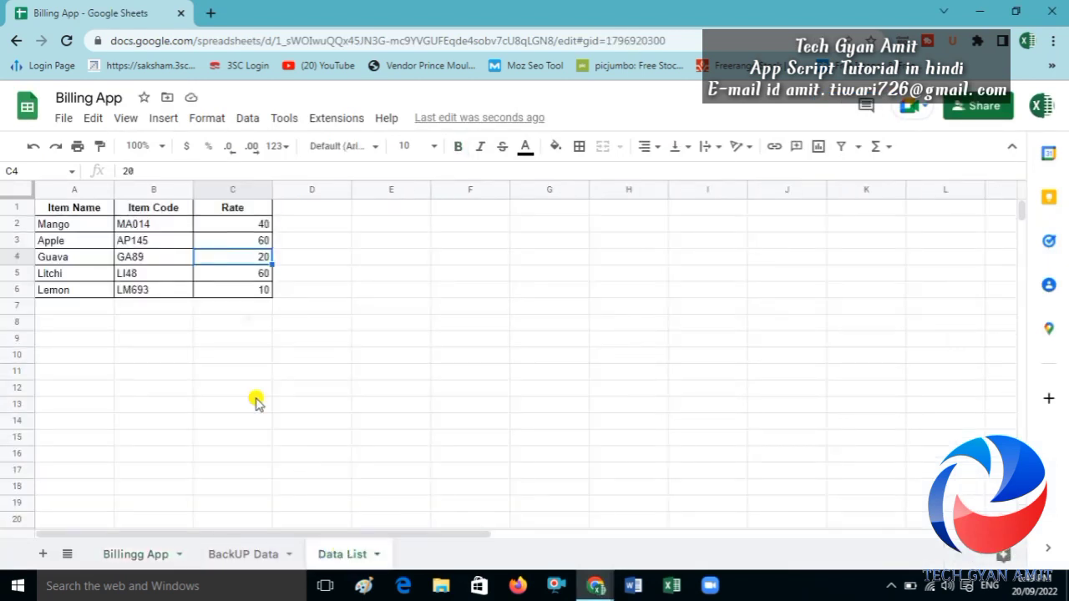
key(alt+Tab)
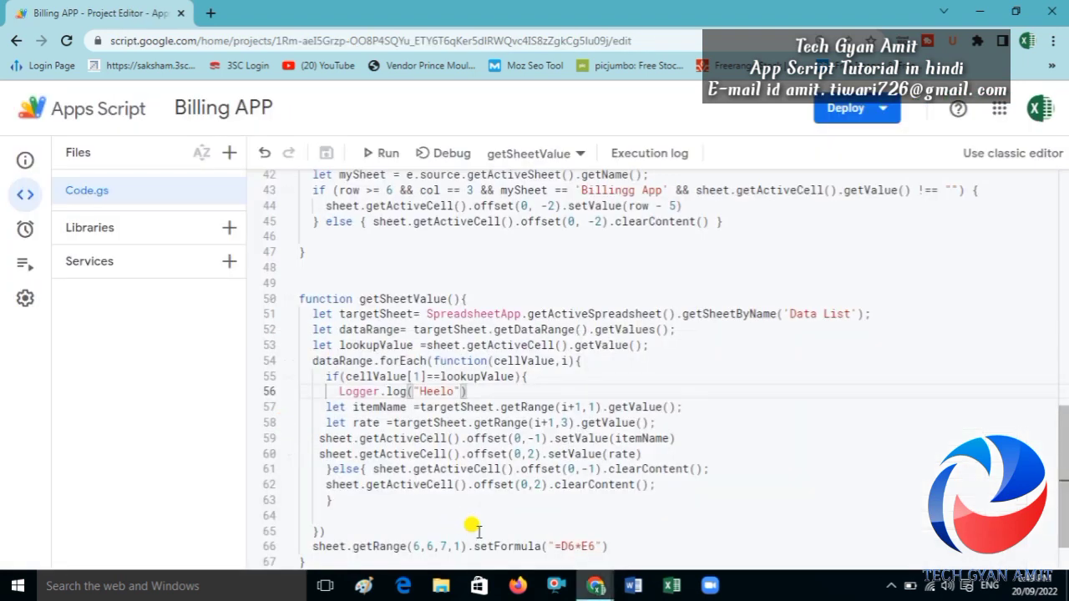
drag(311, 546, 621, 545)
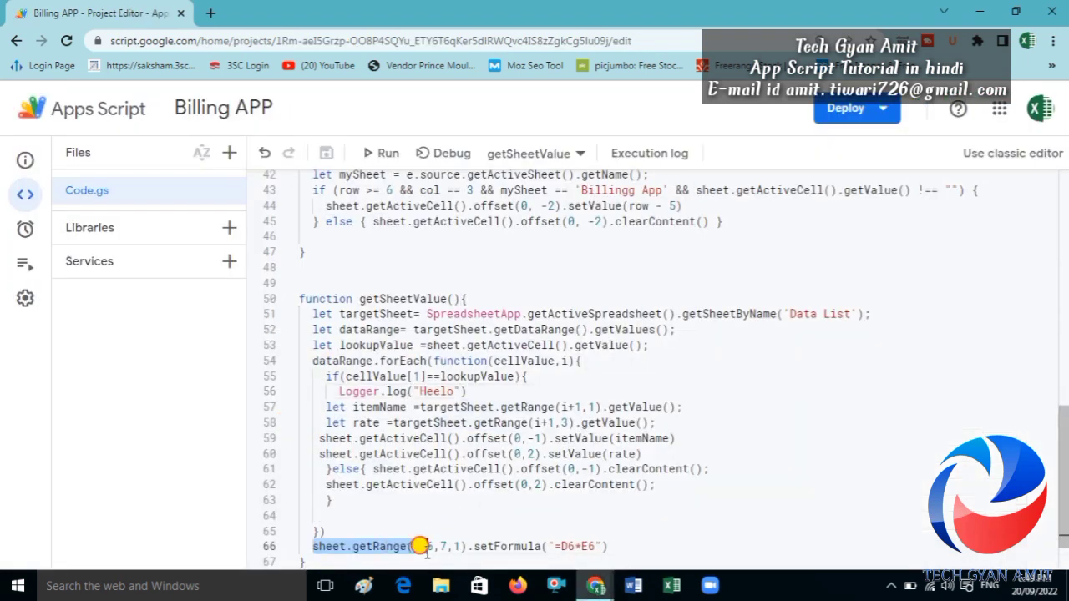
key(ctrl+slash)
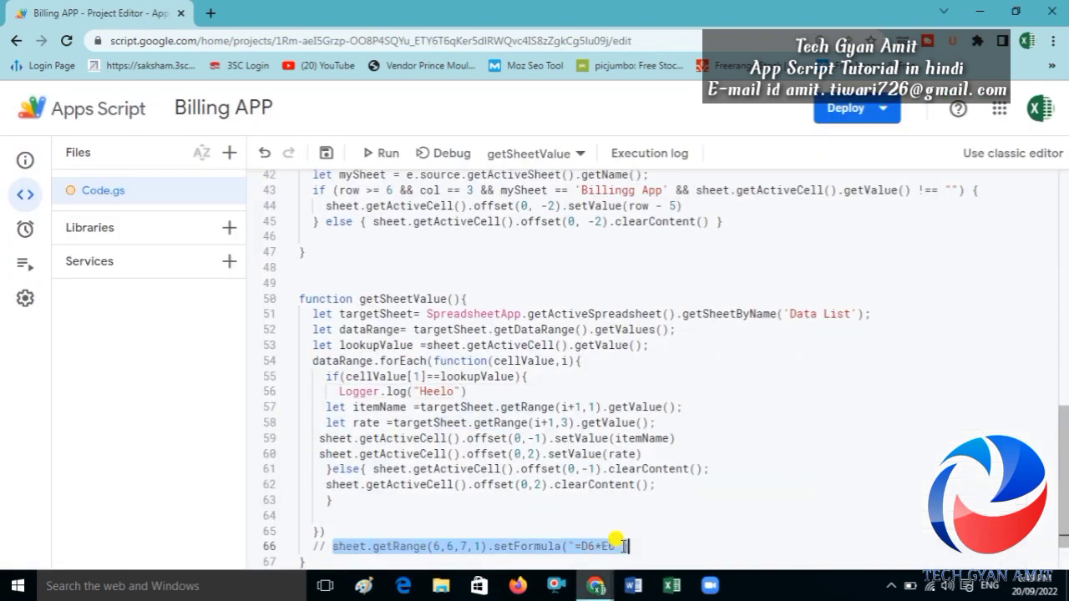
key(ctrl+s)
- Clear the Amt formulas in F6:F12 of Billingg App and set C6's item code to AP145
key(alt+Tab)
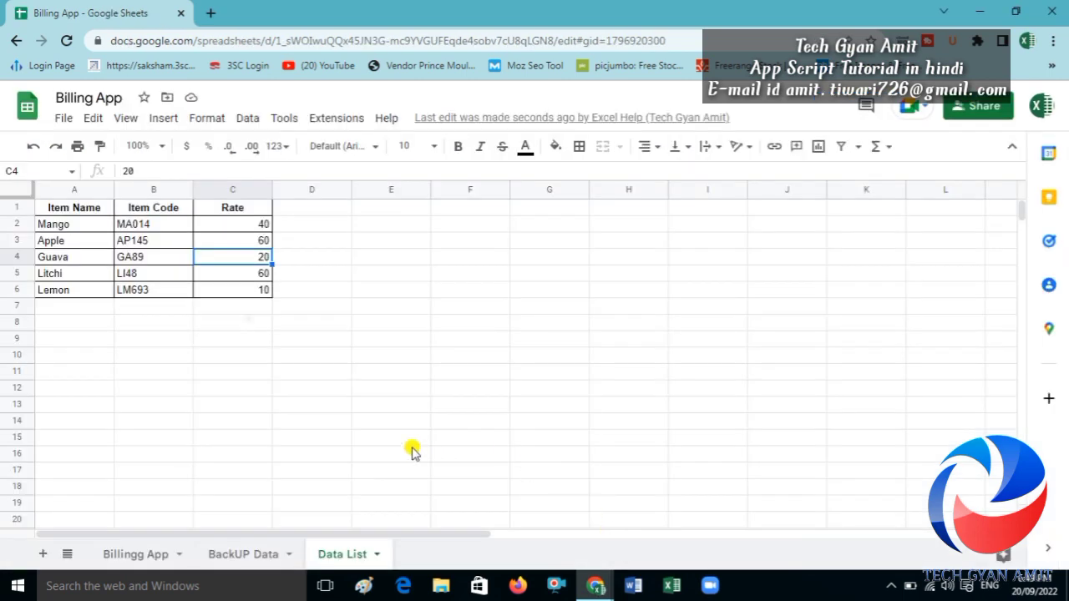
click(139, 554)
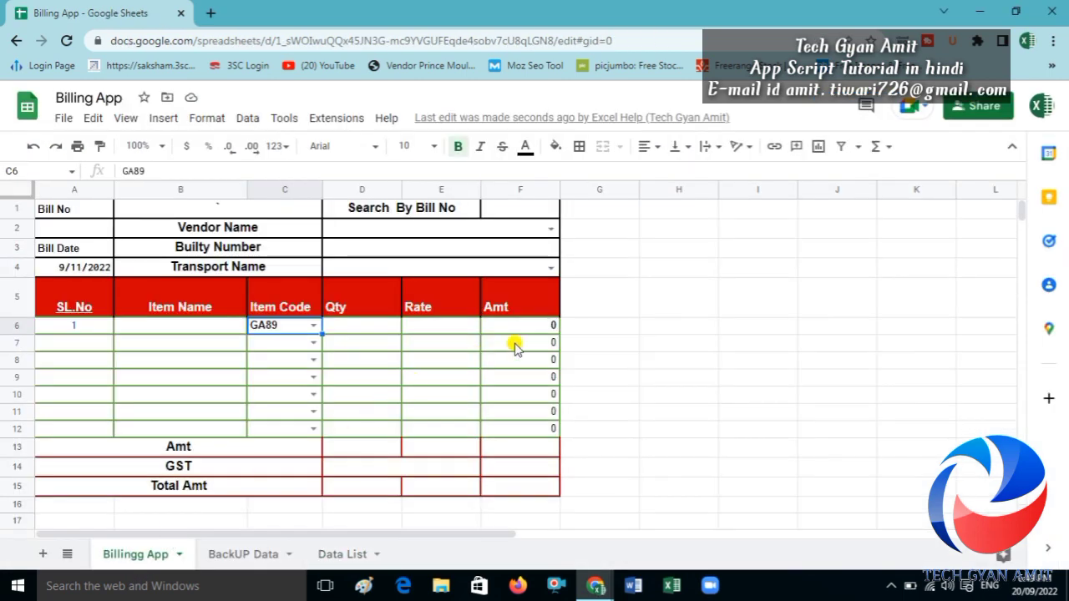
drag(513, 332, 519, 429)
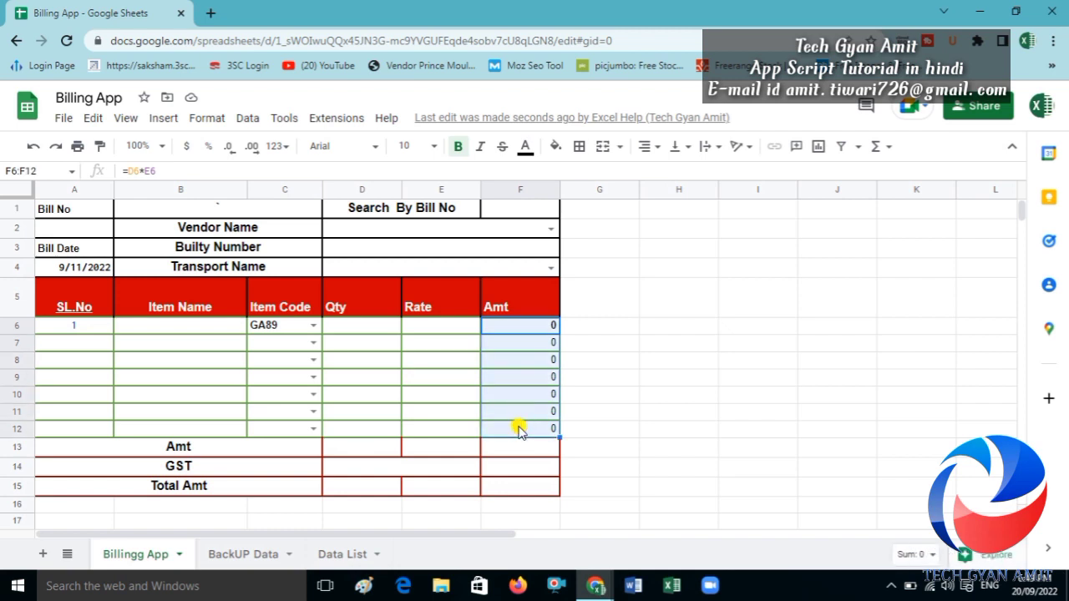
key(Delete)
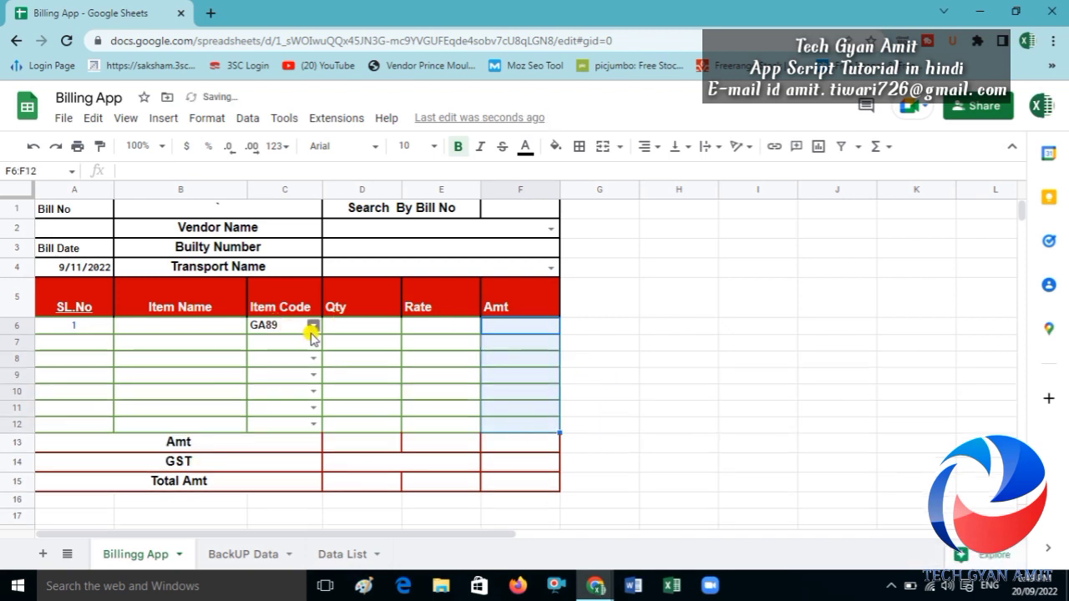
click(312, 325)
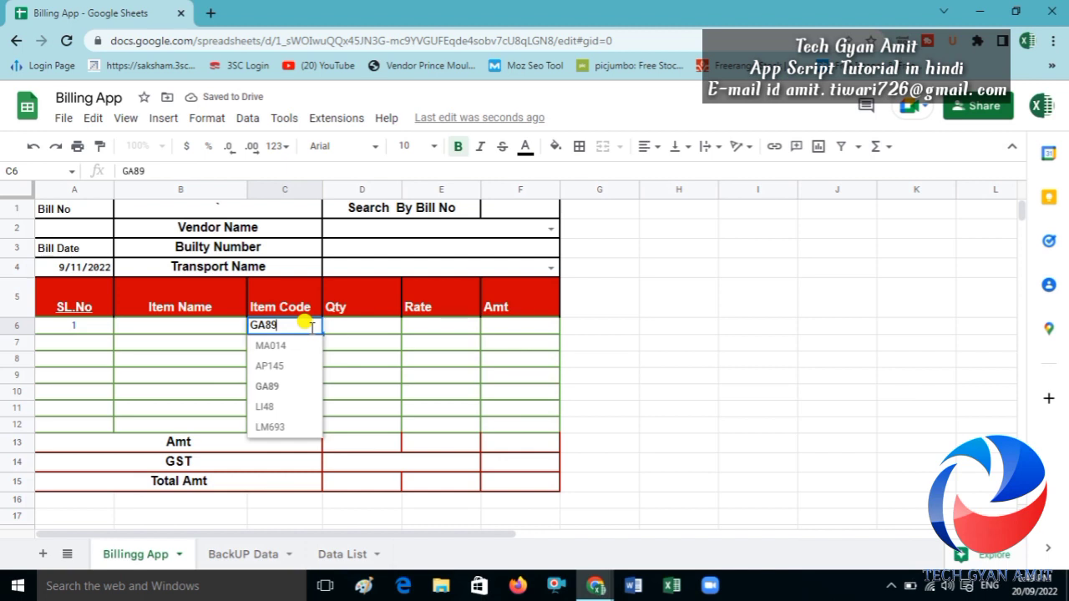
click(278, 368)
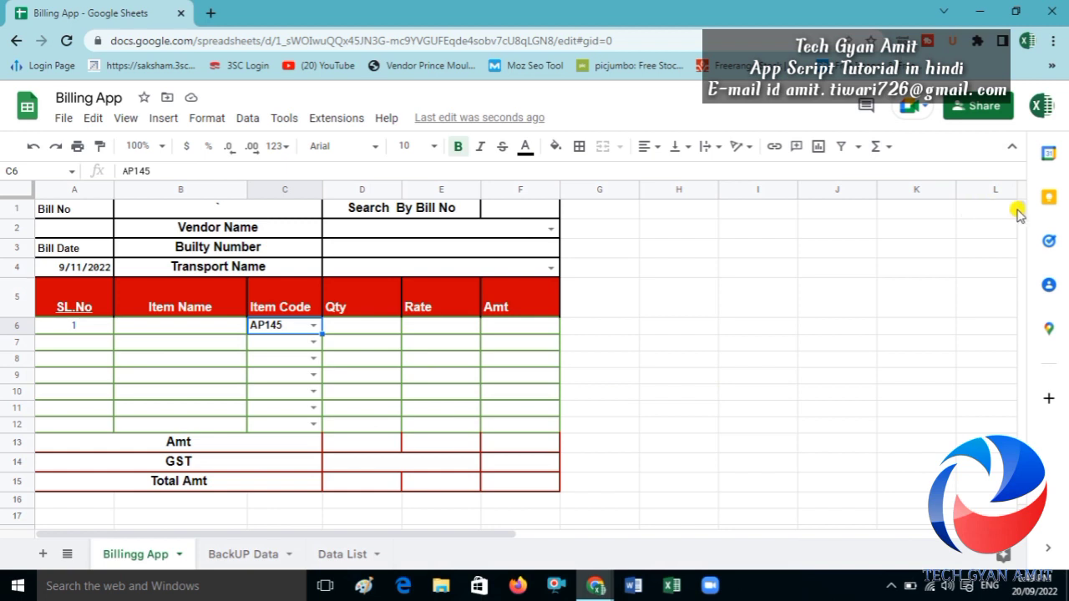
mouse_move(1024, 216)
mouse_down()
mouse_move(1021, 244)
mouse_move(1018, 200)
mouse_move(1019, 225)
mouse_up()
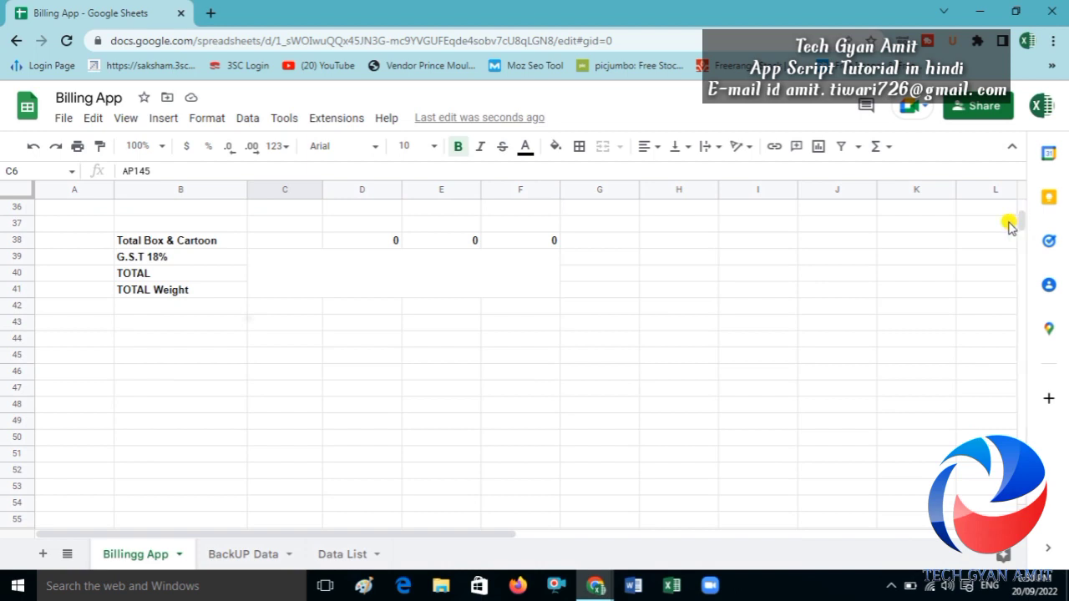
drag(1019, 225, 1017, 502)
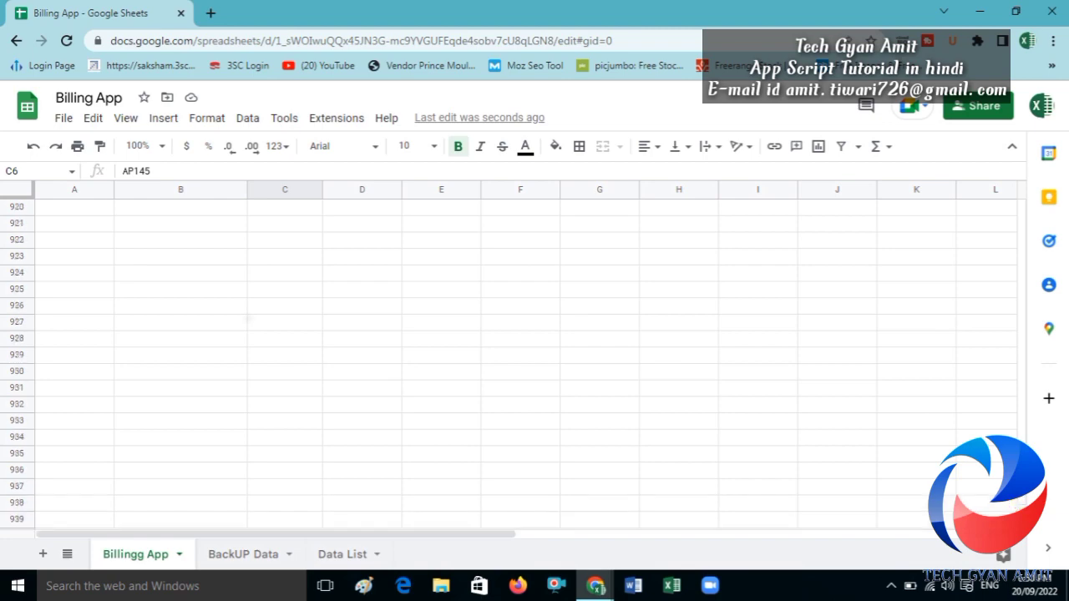
drag(1017, 502, 988, 183)
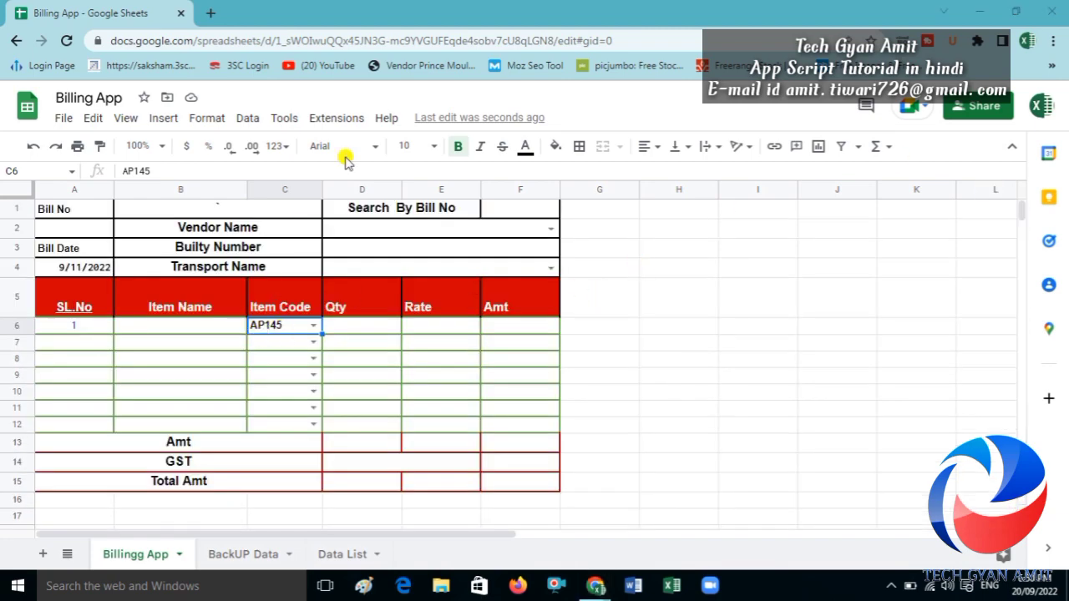
key(alt+Tab)
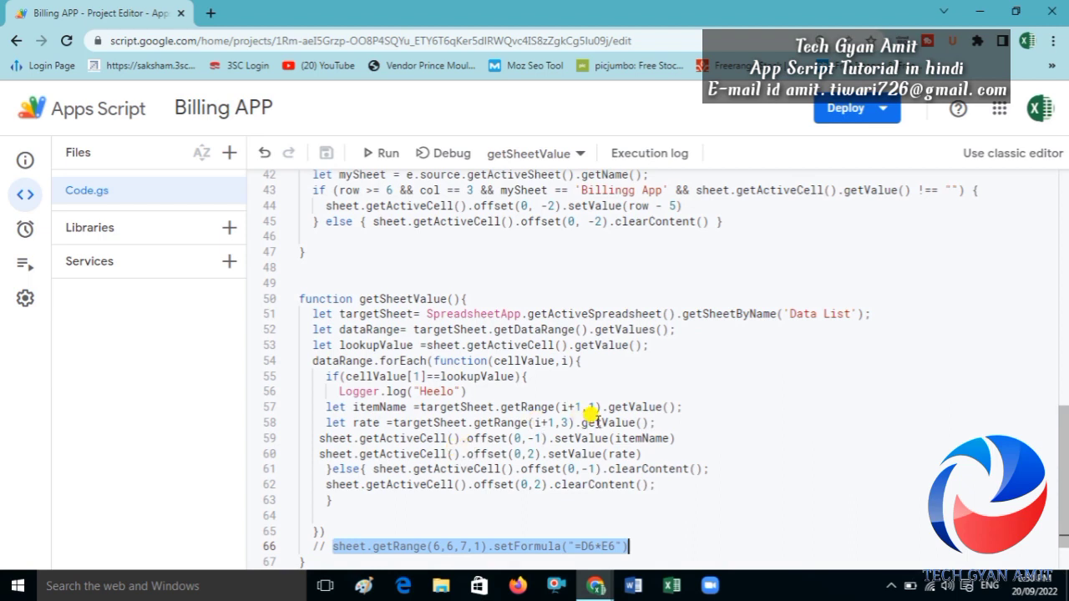
- Add a Logger.log(itemName) line after the itemName assignment on line 57
click(683, 408)
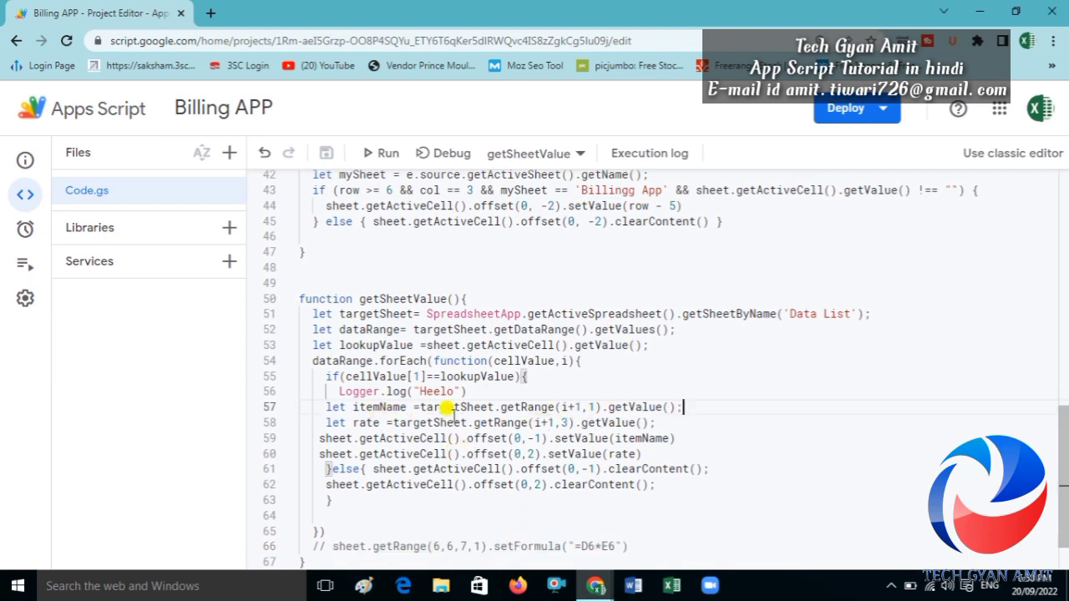
drag(470, 390, 331, 388)
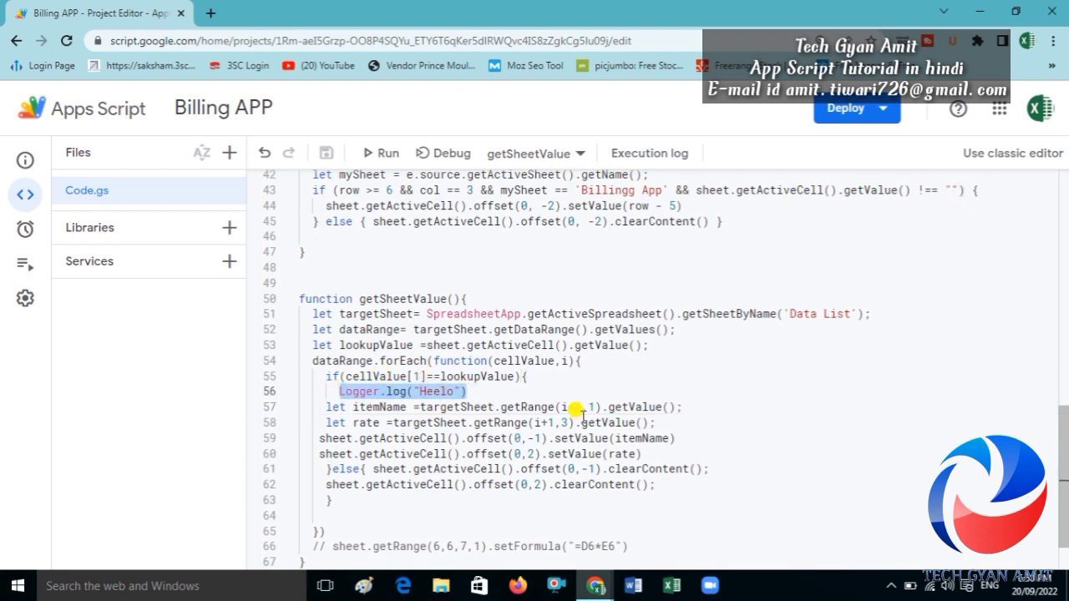
click(681, 407)
key(Return)
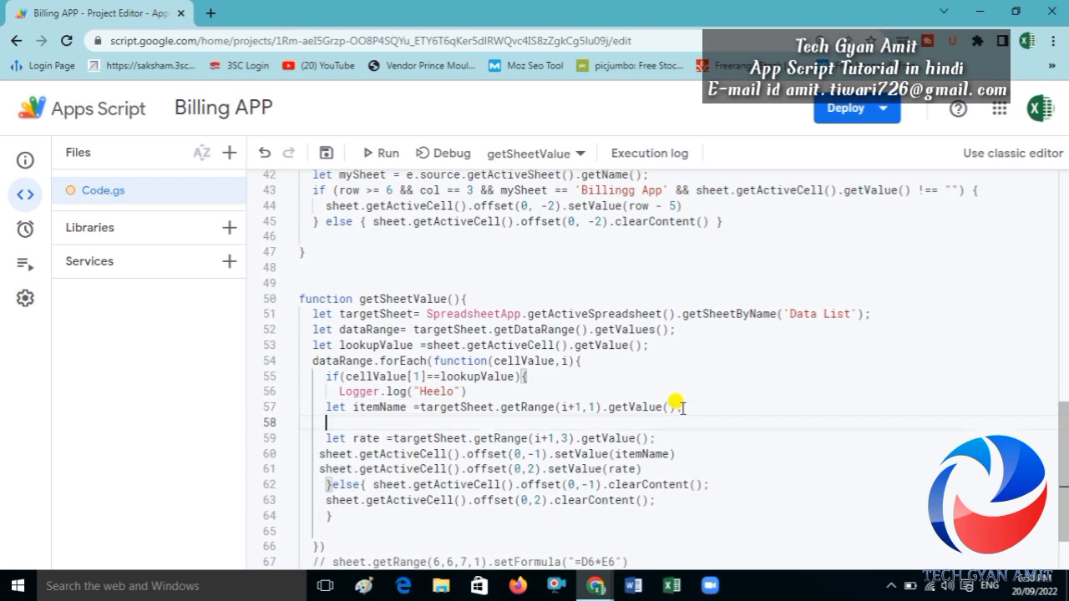
text(Logger.log("Heelo"))
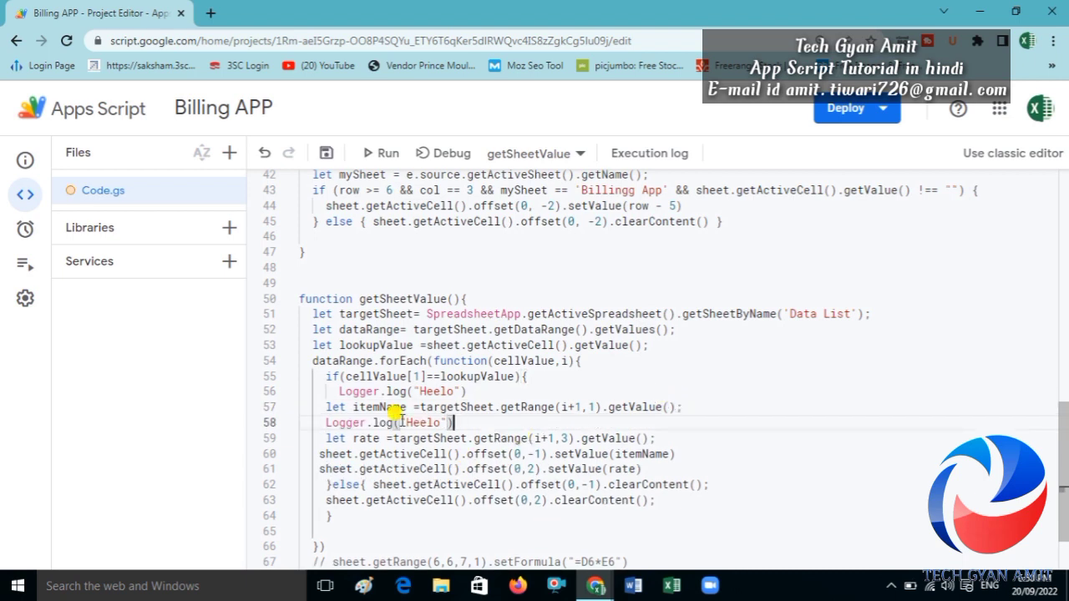
double_click(365, 408)
key(ctrl+c)
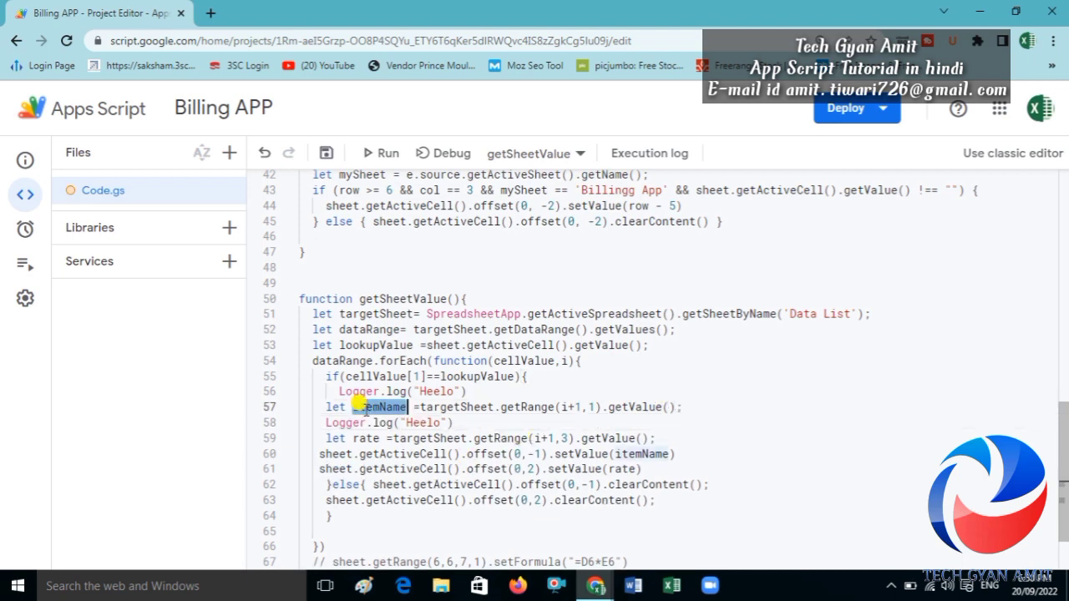
drag(449, 423, 399, 422)
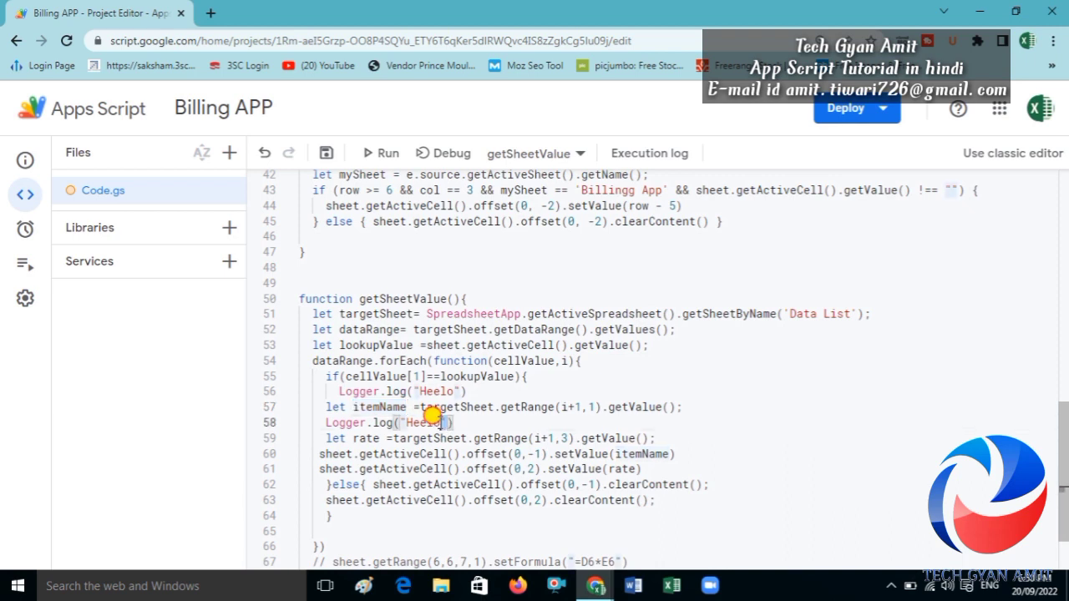
key(ctrl+v)
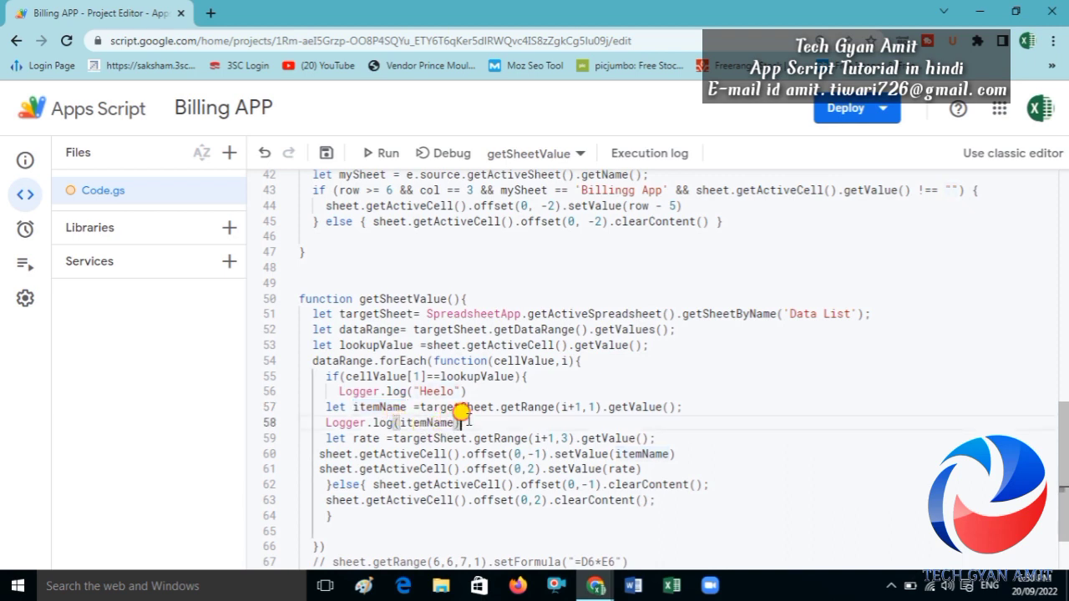
- Add a Logger.log(rate) line after the rate assignment and save the script
drag(458, 423, 321, 425)
key(ctrl+c)
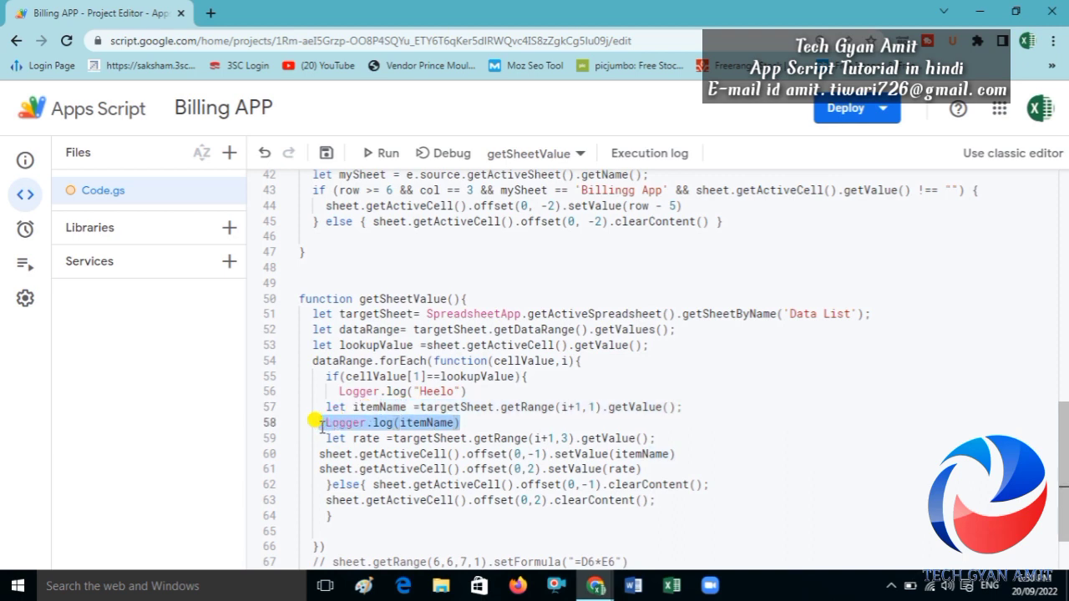
click(651, 438)
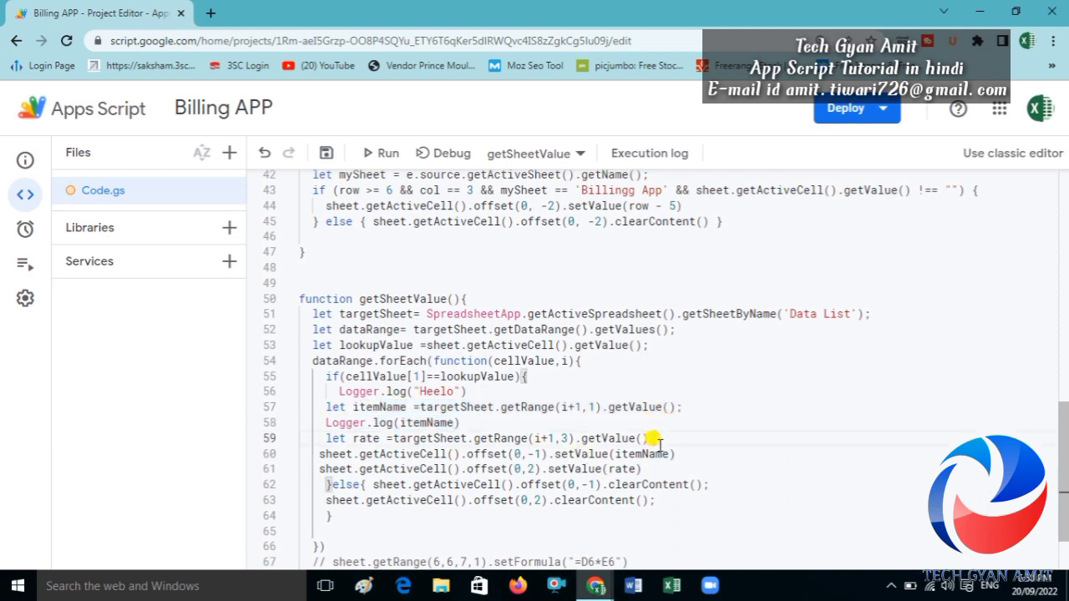
key(Return)
key(ctrl+v)
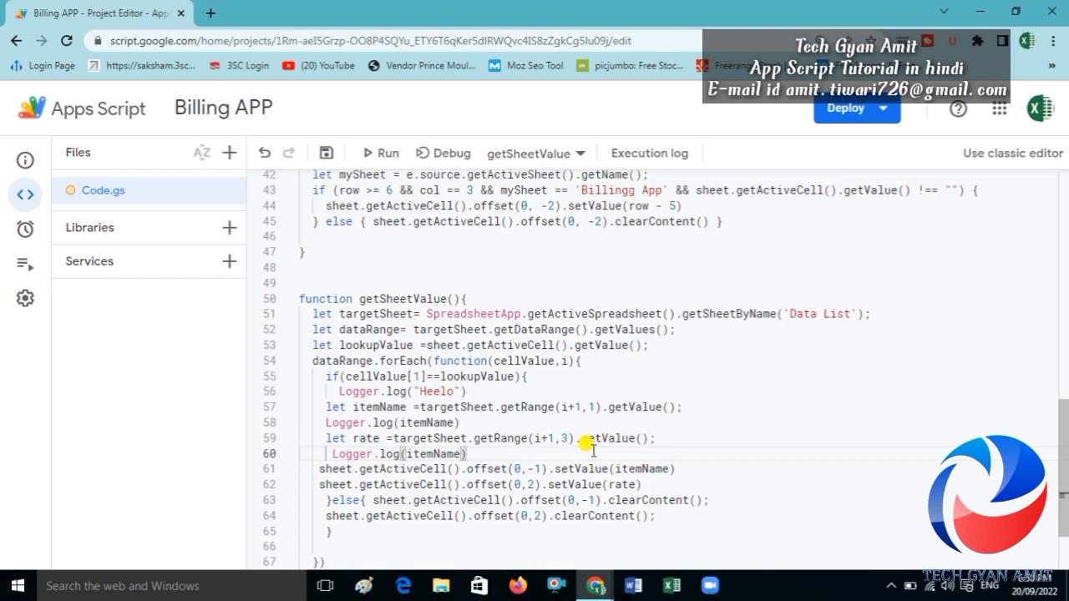
double_click(427, 451)
text(rate)
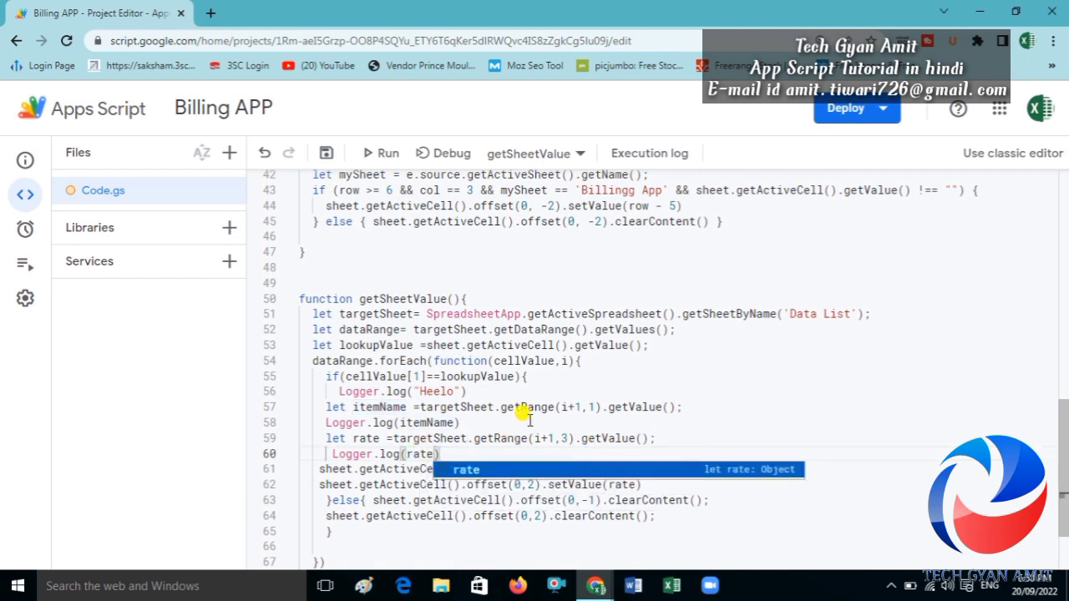
click(708, 359)
key(ctrl+s)
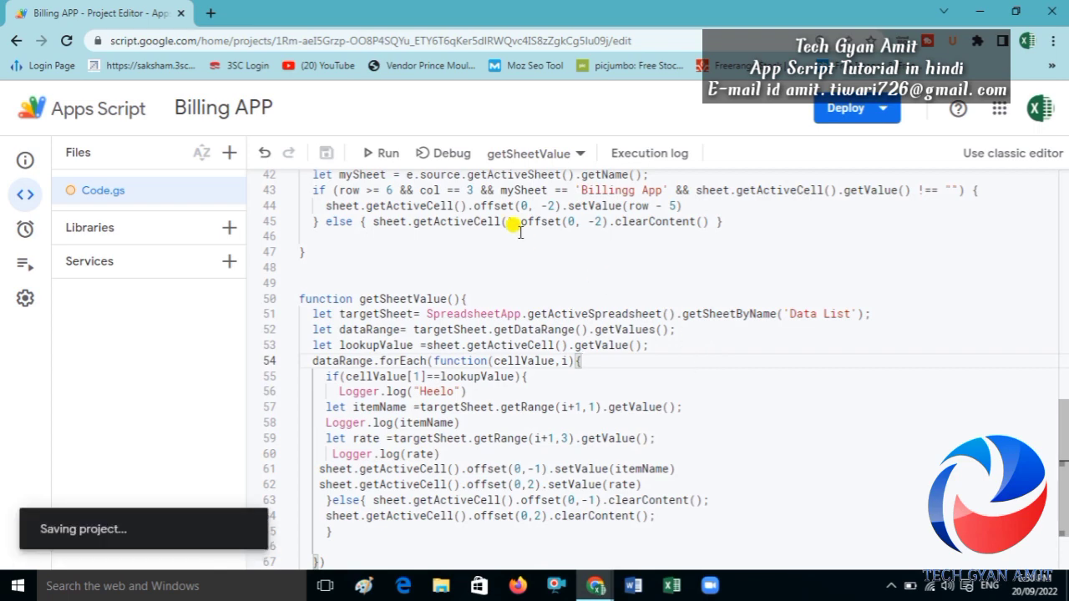
- Run getSheetValue and confirm the log shows Heelo, Apple and 60.0
key(alt+Tab)
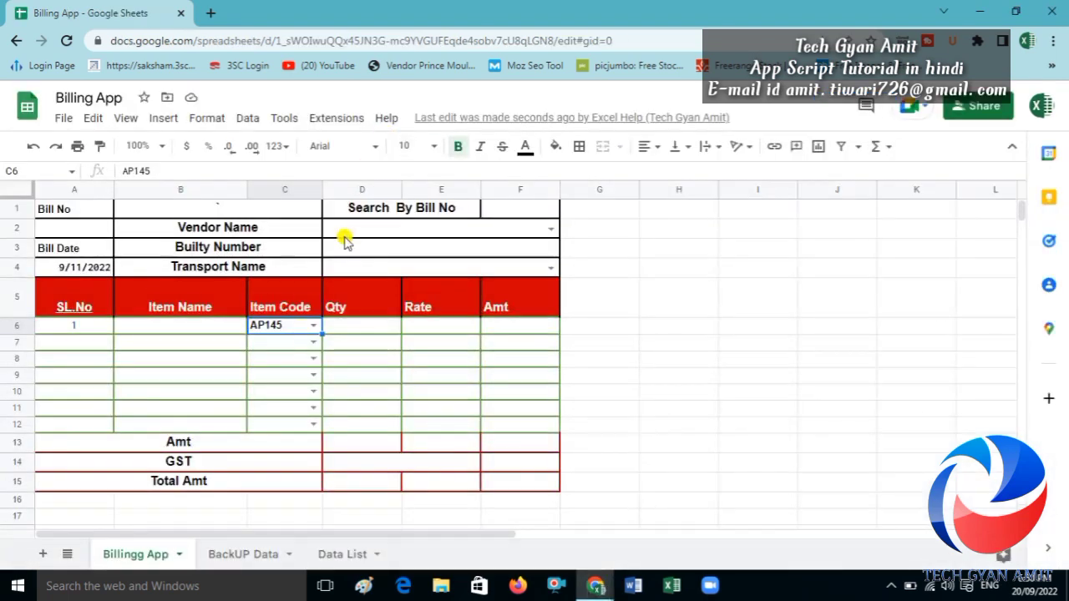
key(alt+Tab)
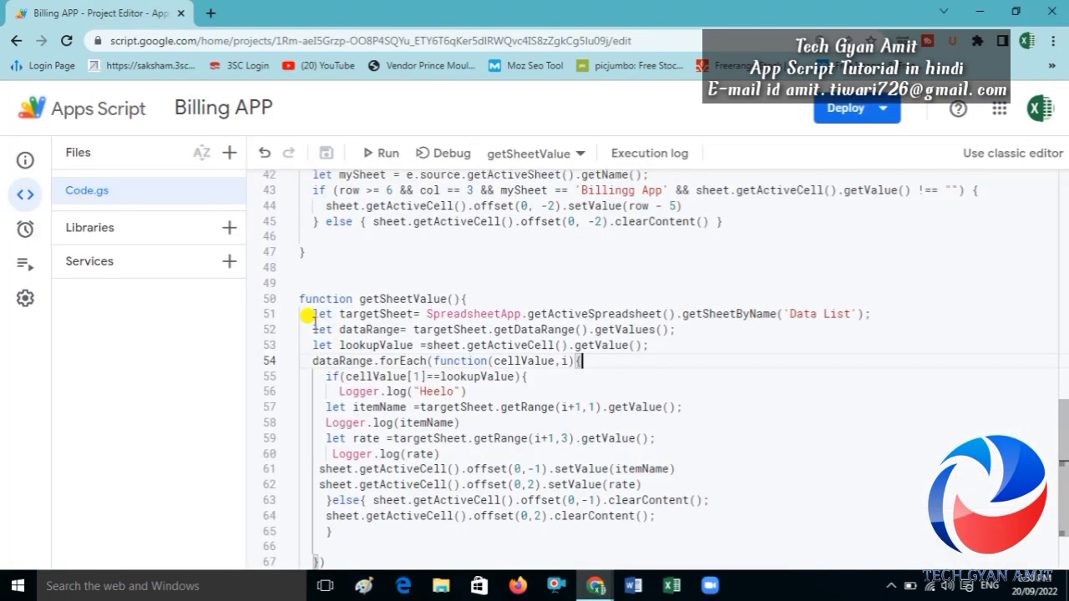
click(384, 156)
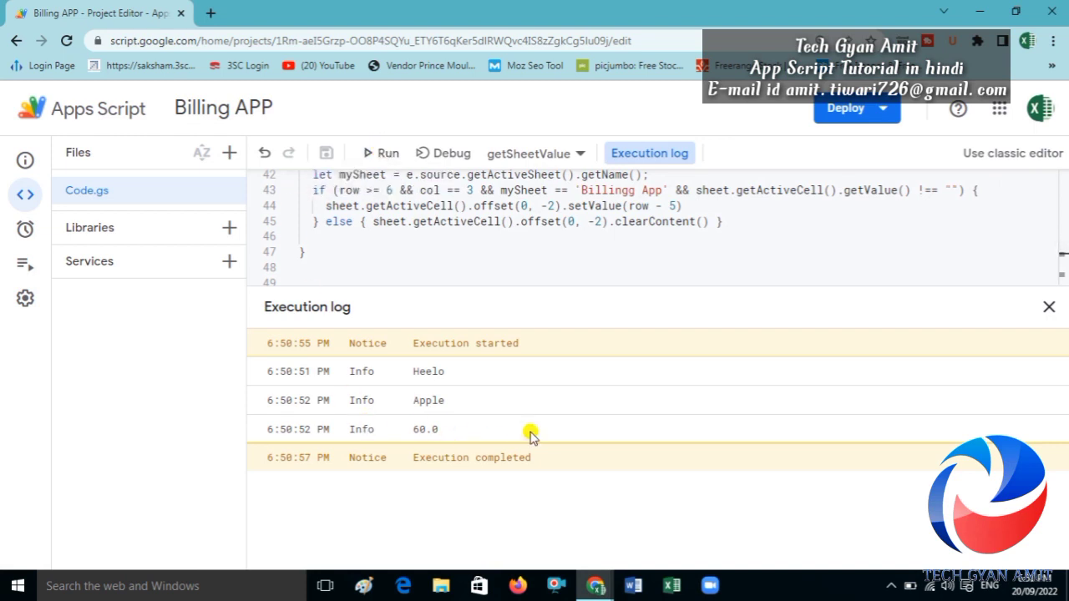
click(1049, 310)
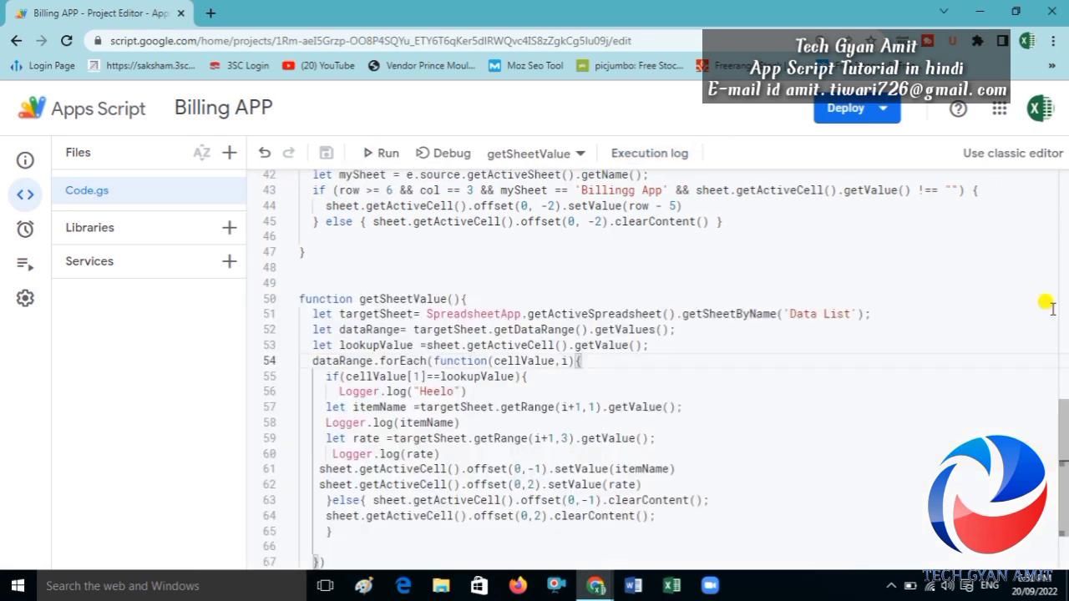
key(alt+Tab)
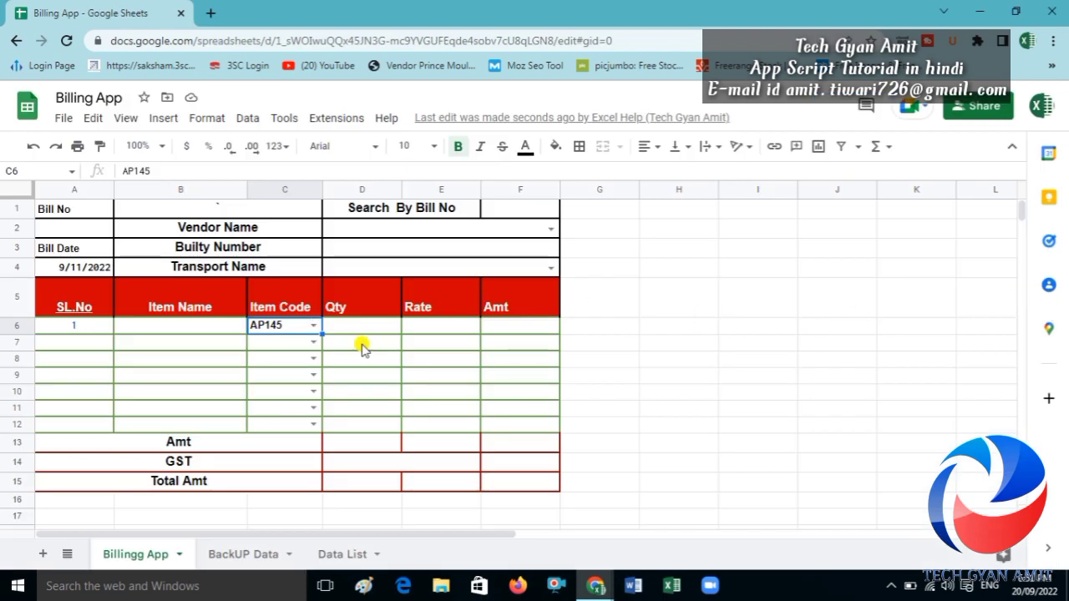
- Pick LI48 as row 6's item code and check whether B6 and E6 filled in
click(217, 330)
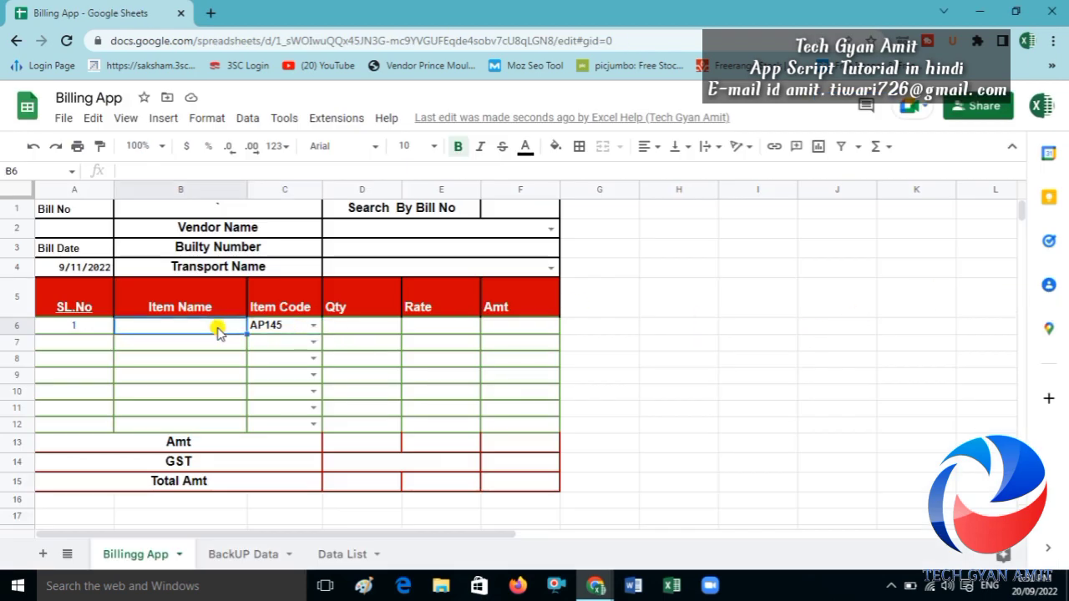
click(314, 327)
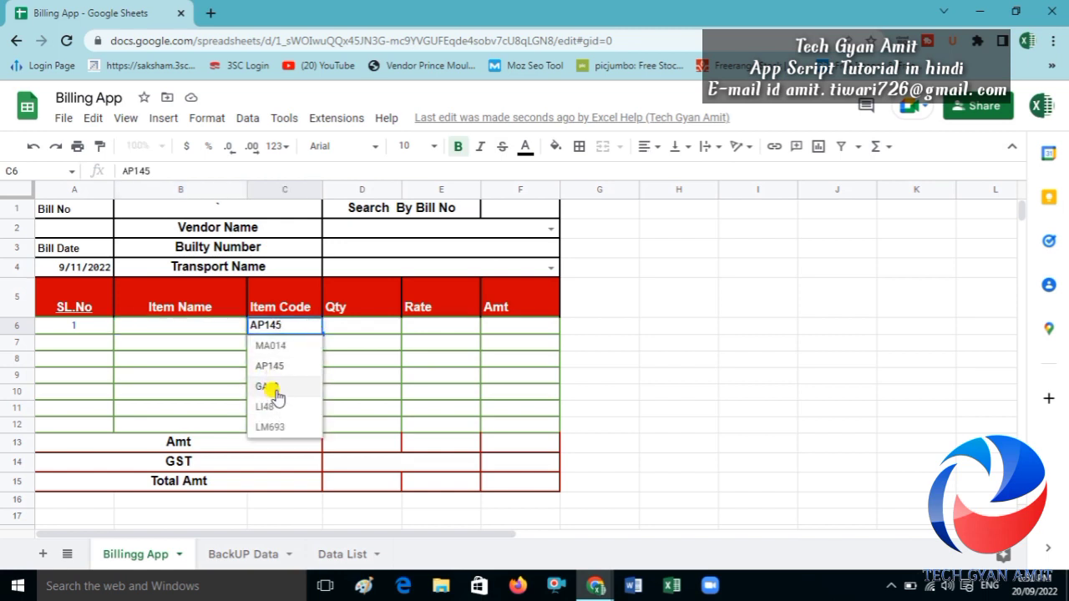
click(275, 406)
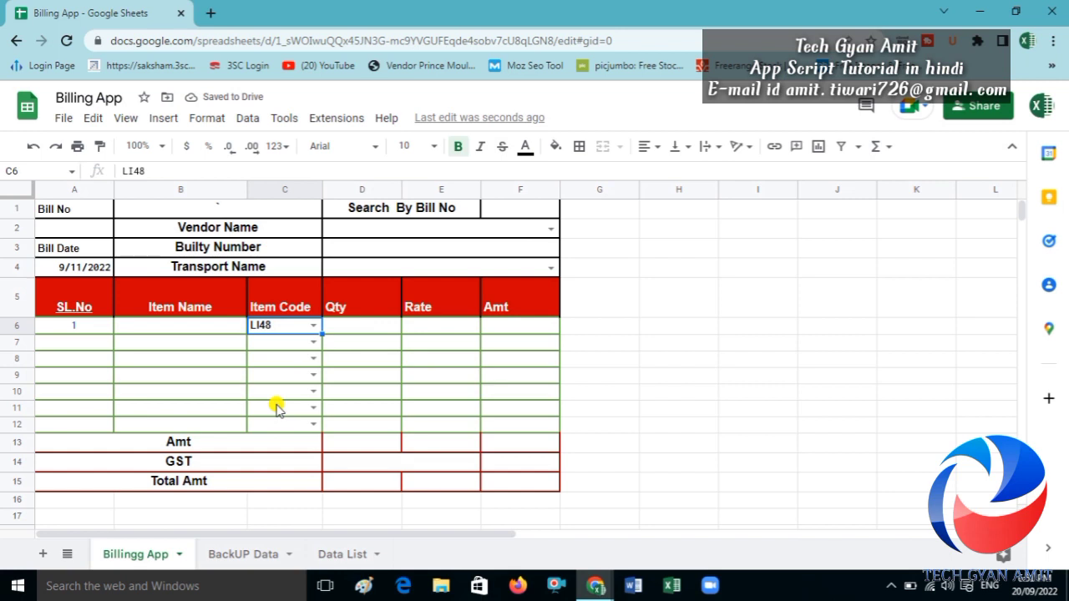
click(178, 330)
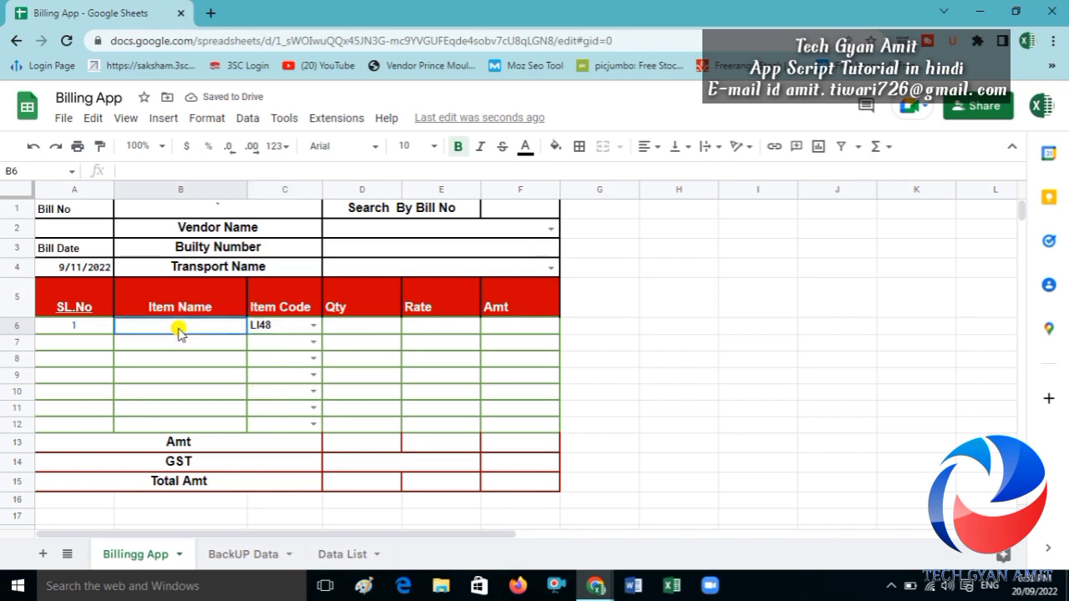
click(426, 329)
key(alt+Tab)
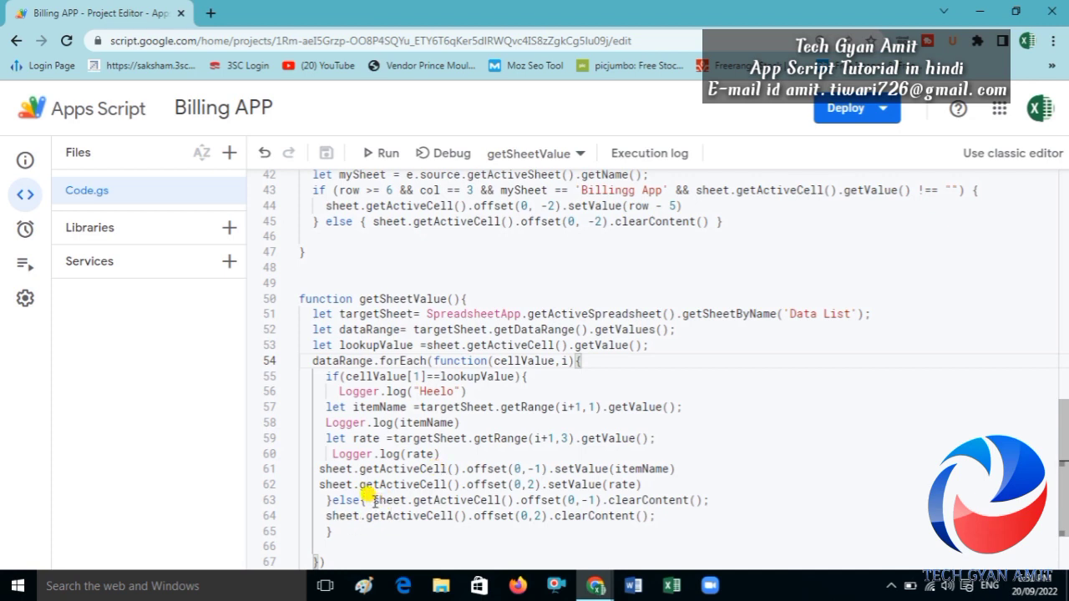
- Delete the else branch and its two clearContent statements, then save the script
drag(373, 501, 405, 515)
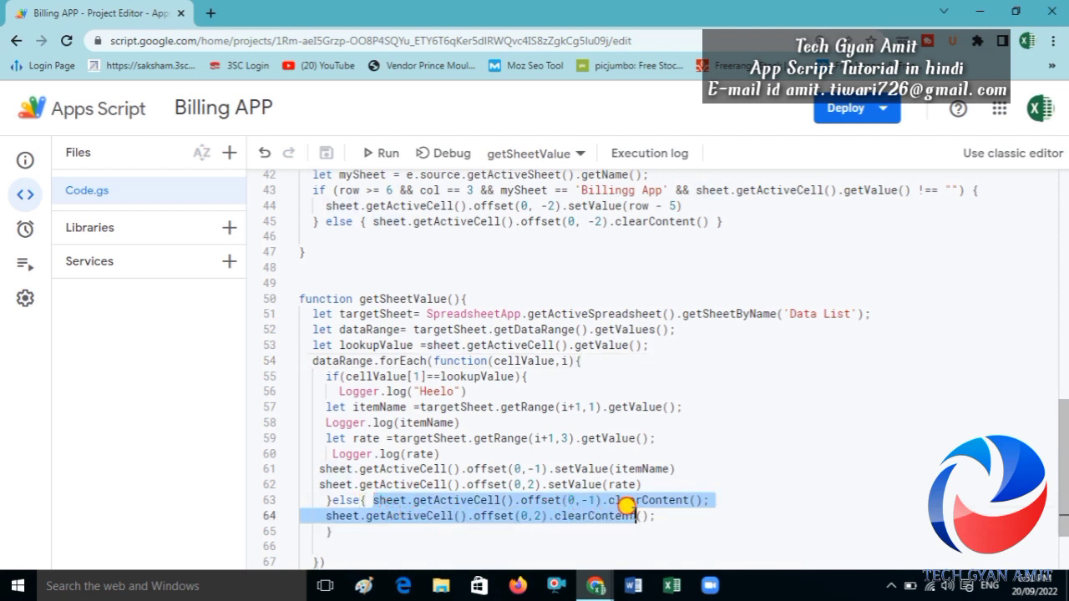
drag(405, 514, 660, 507)
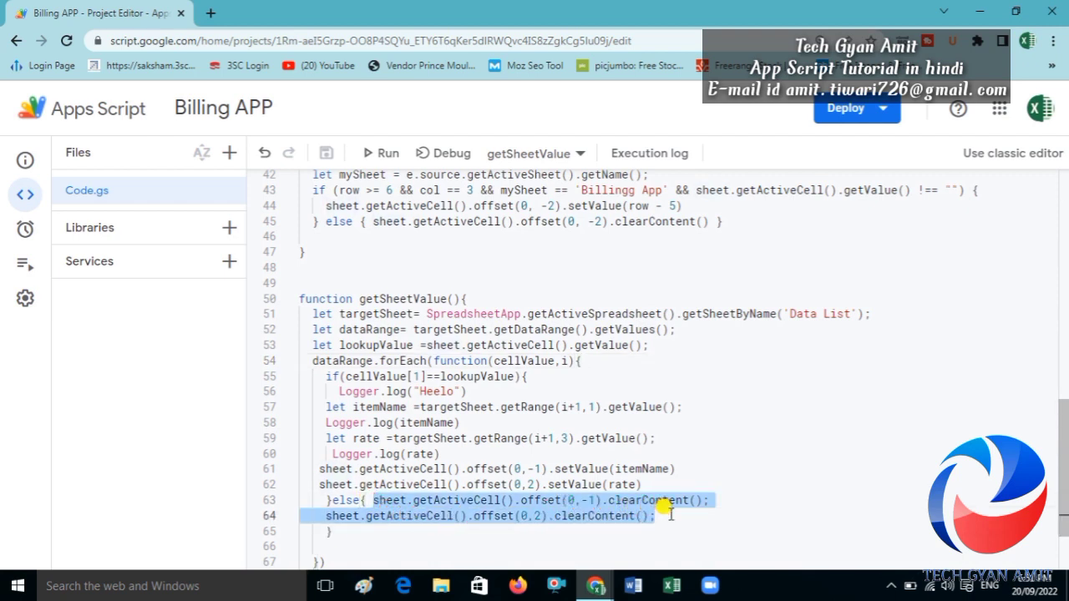
key(Delete)
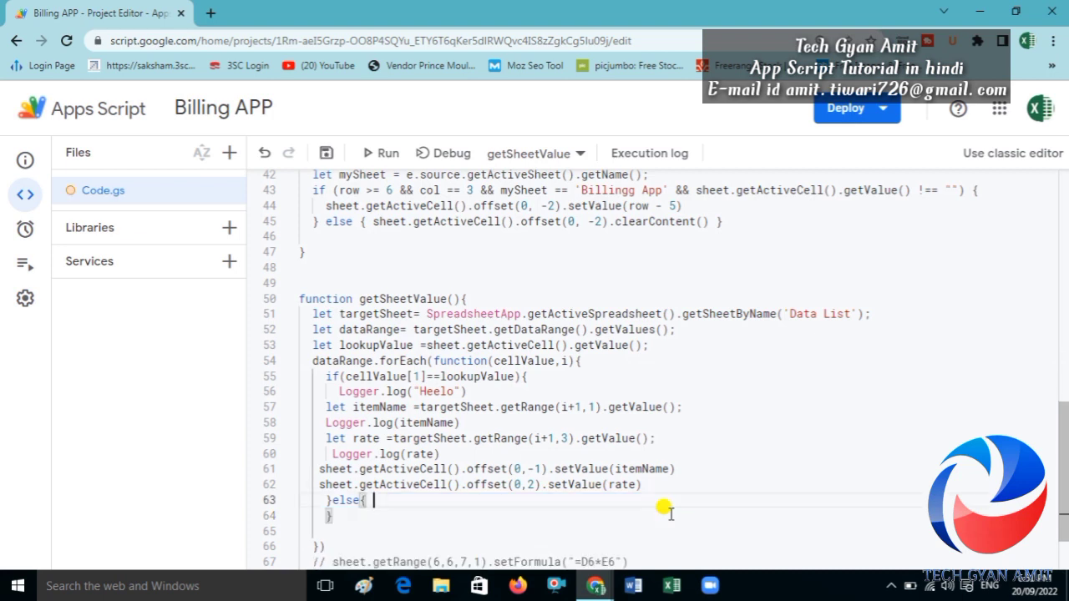
text(\\)
key(BackSpace)
key(BackSpace)
key(BackSpace)
key(BackSpace)
key(BackSpace)
key(BackSpace)
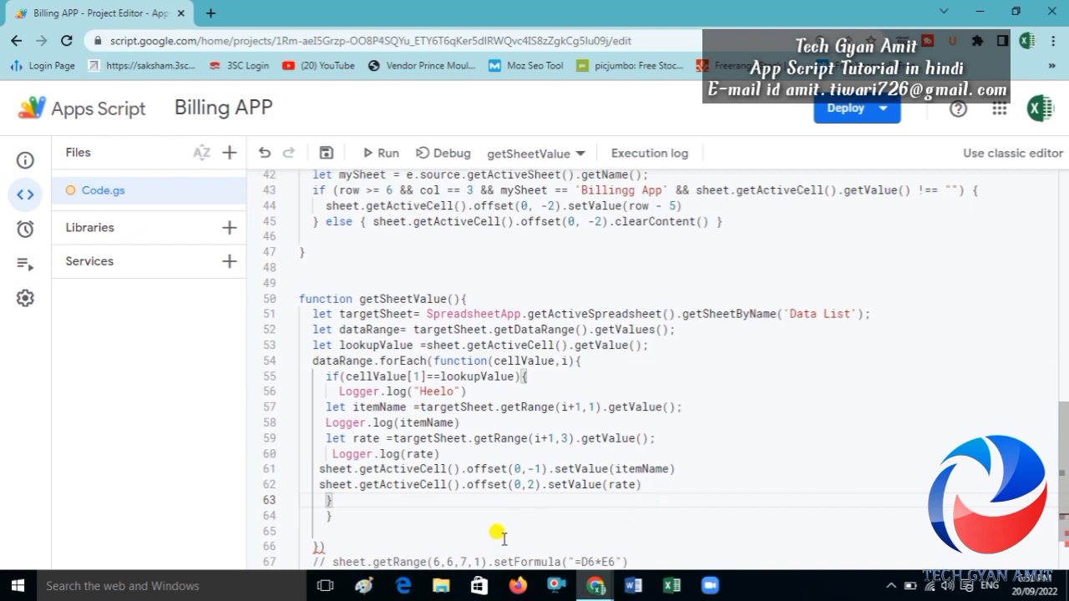
key(BackSpace)
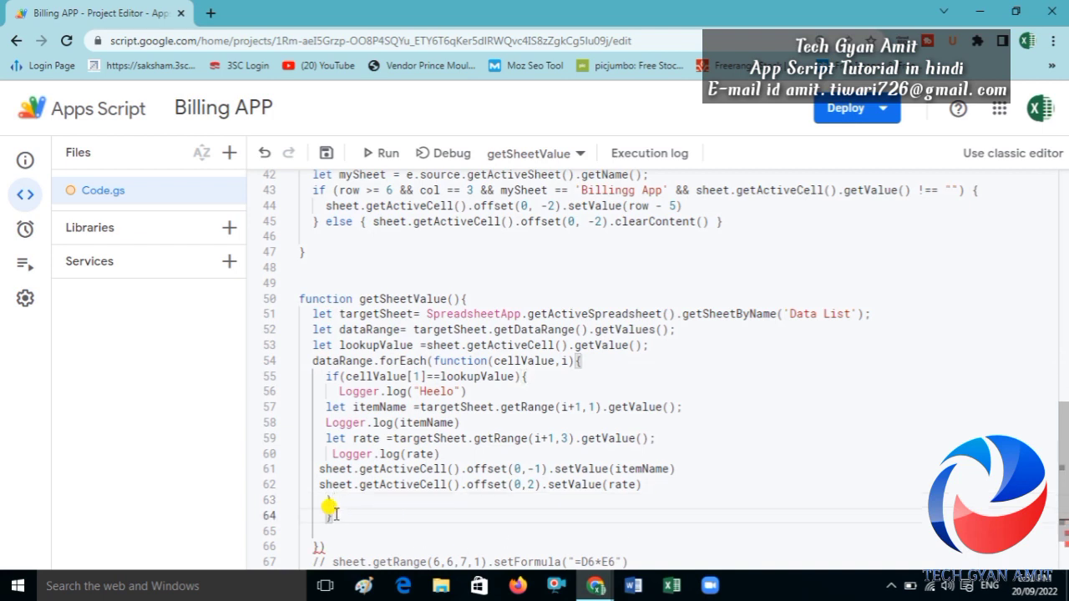
key(ctrl+s)
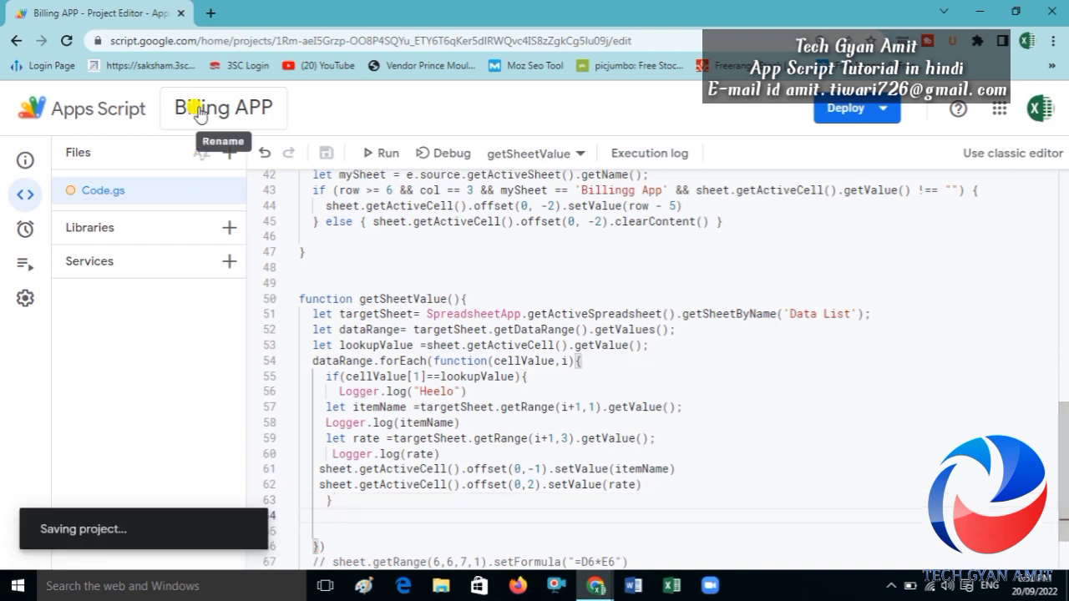
- Pick item code MA014 in cell C6 of the Billing App sheet
key(alt+Tab)
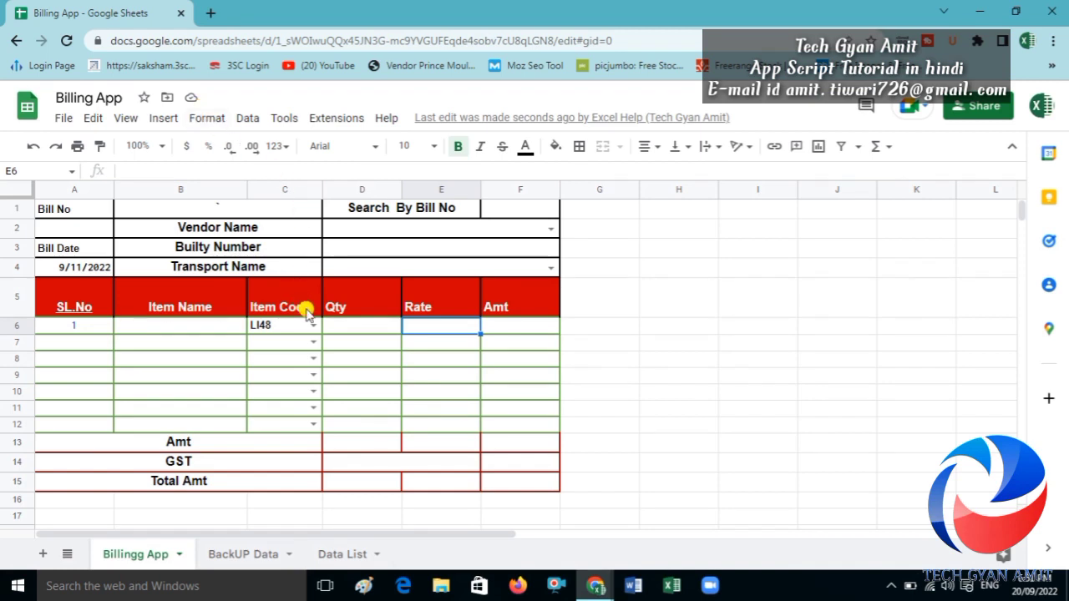
click(313, 325)
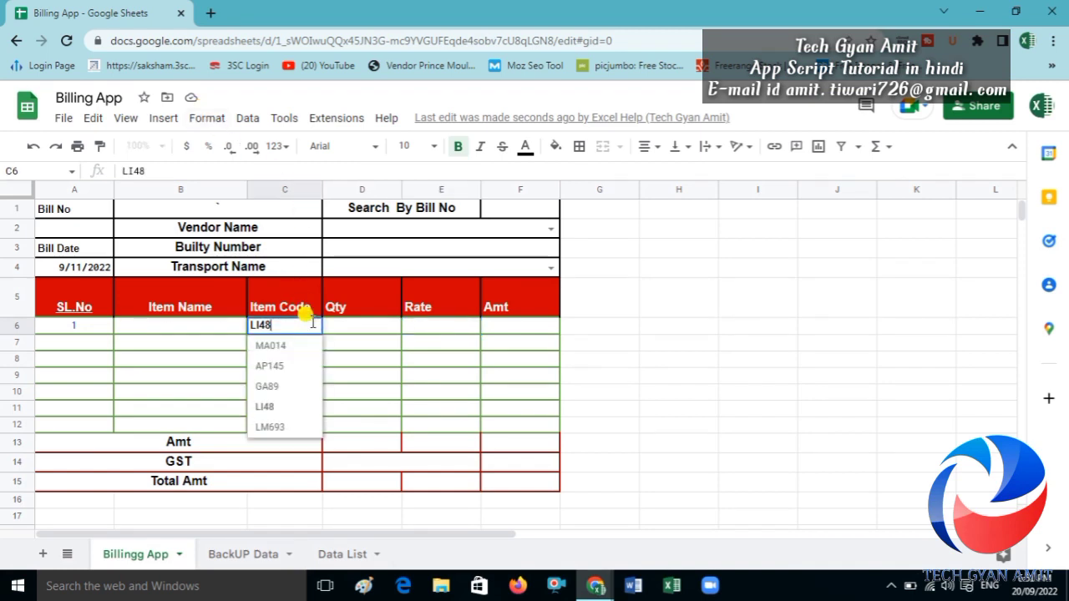
click(276, 347)
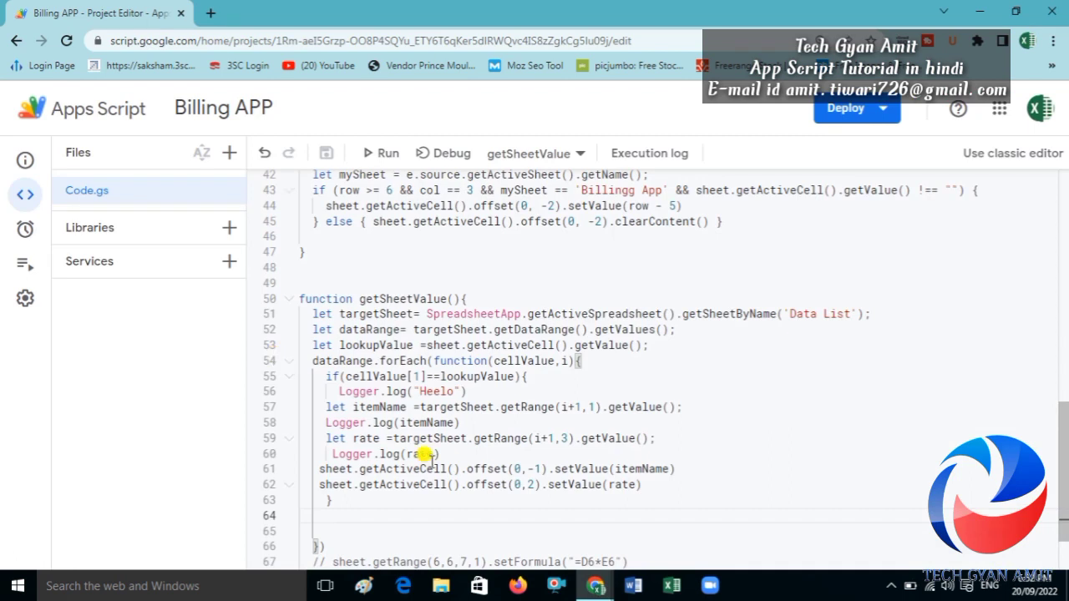
- Uncomment the =D6*E6 setFormula line, save, and return to the sheet
scroll(902, 455, down, 2)
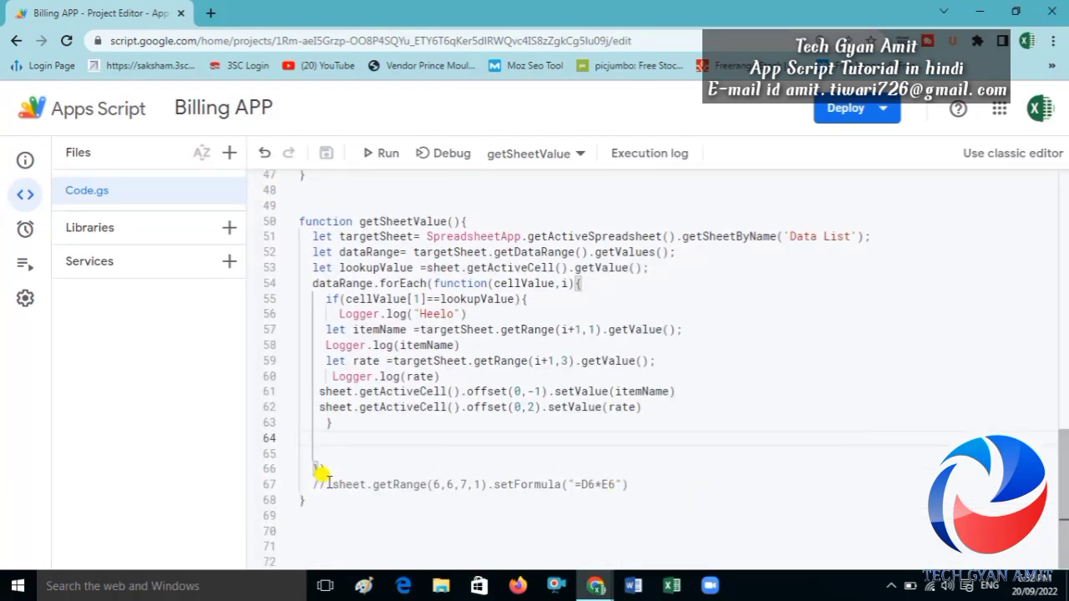
click(326, 484)
key(BackSpace)
key(BackSpace)
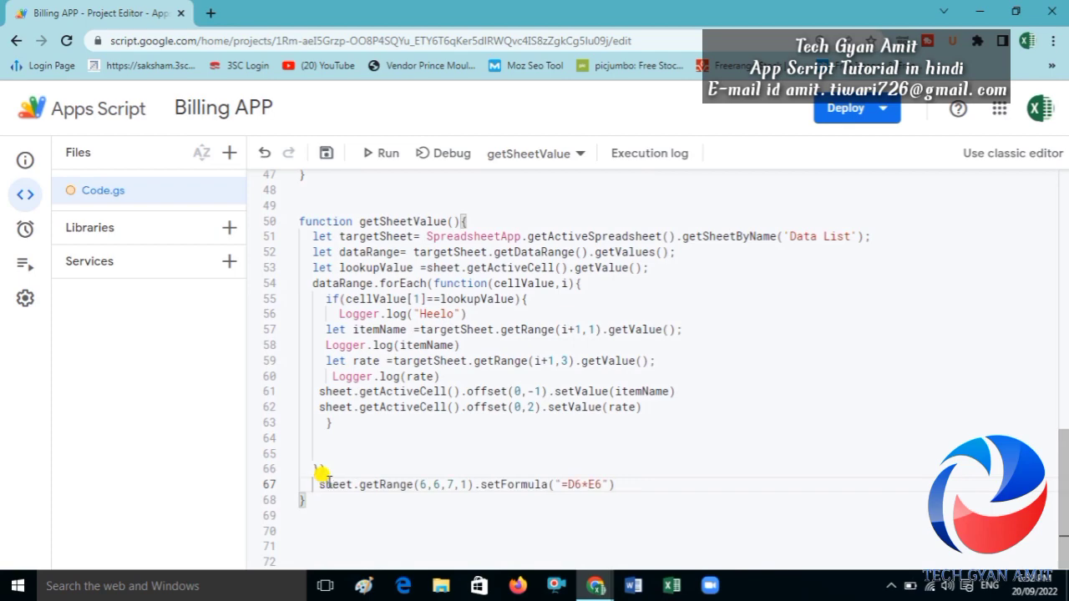
key(ctrl+s)
key(alt+Tab)
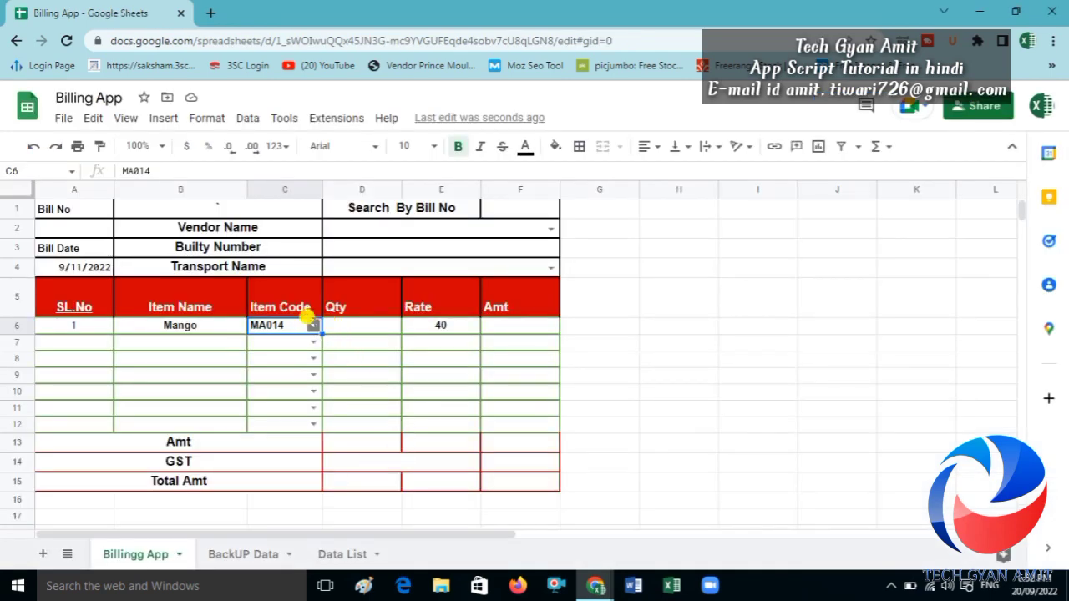
- Choose item code GA89 in C6 and LM693 in C7
click(313, 326)
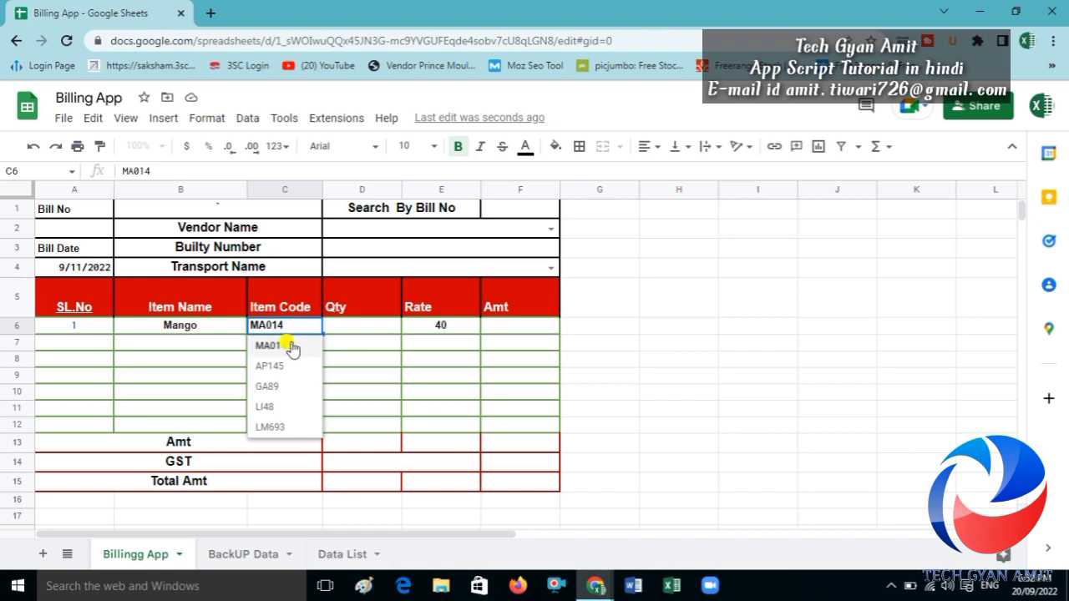
click(279, 386)
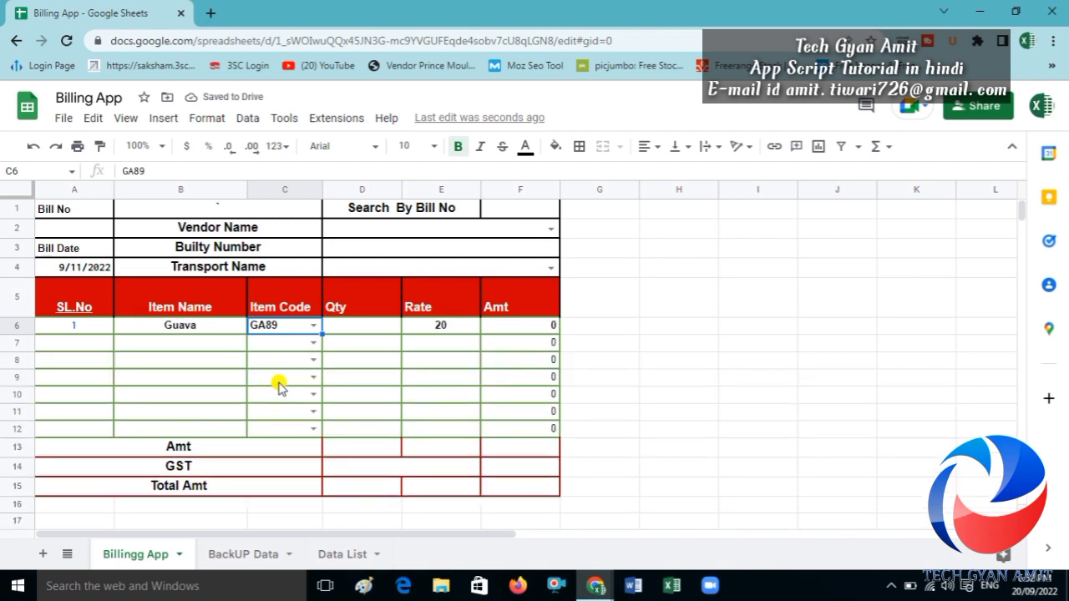
click(311, 341)
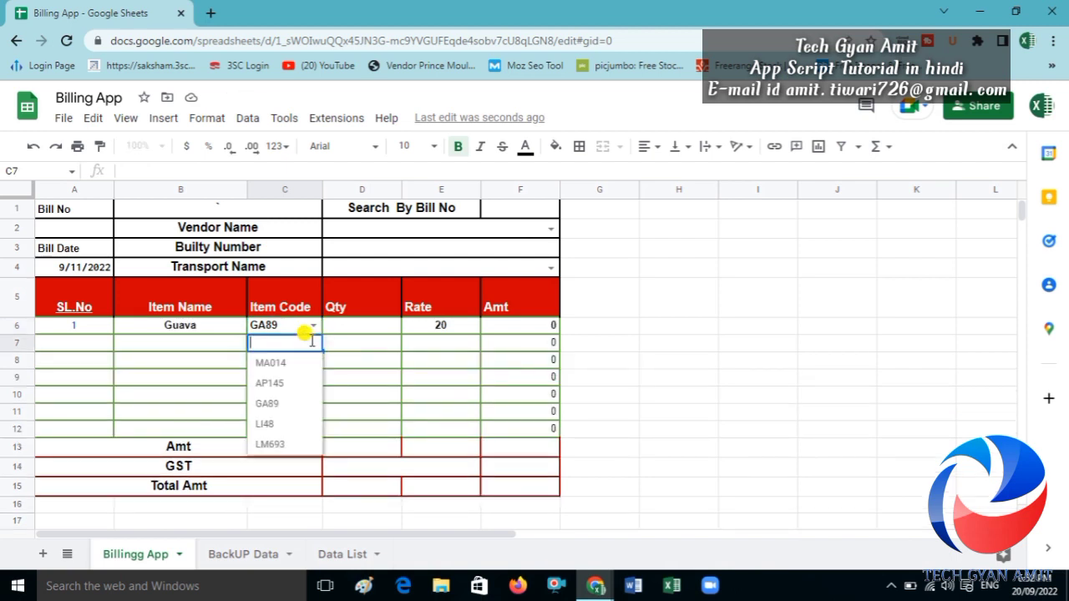
click(279, 448)
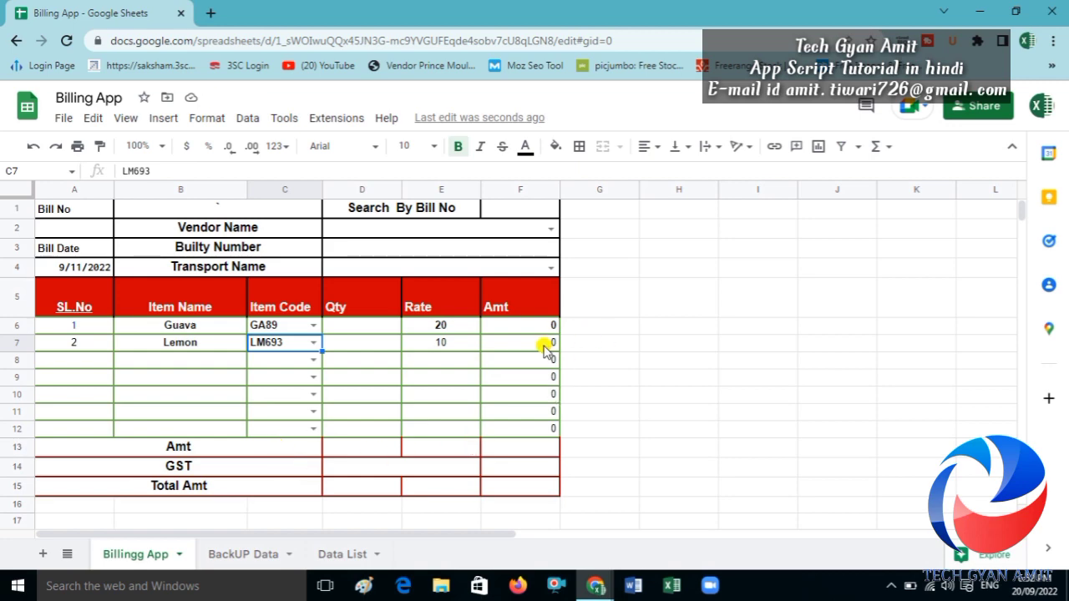
- Enter quantity 20 for Guava in D6 and 45 for Lemon in D7
click(363, 329)
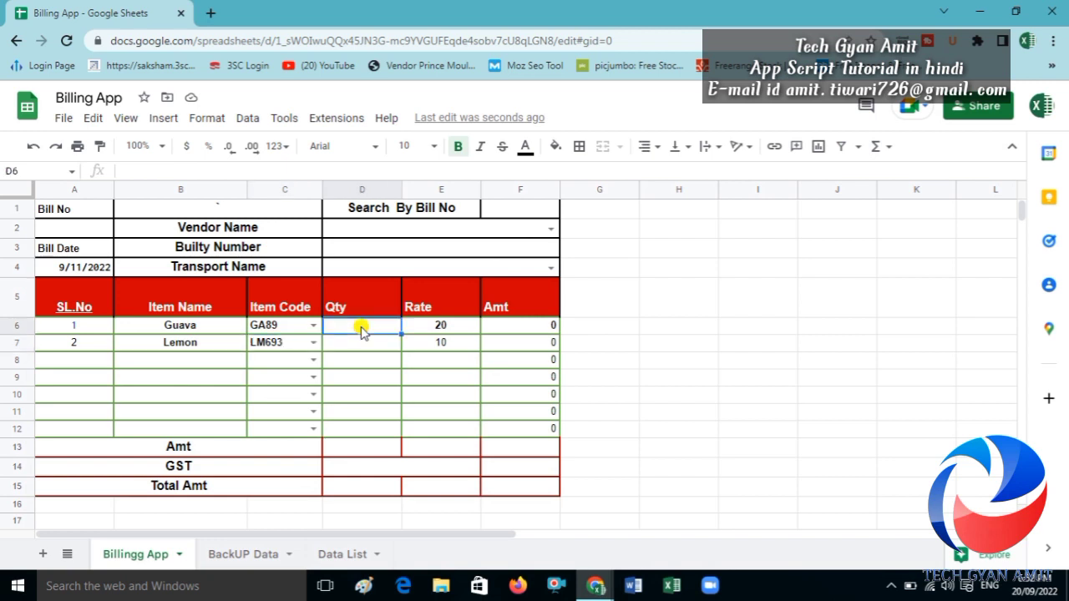
text(20)
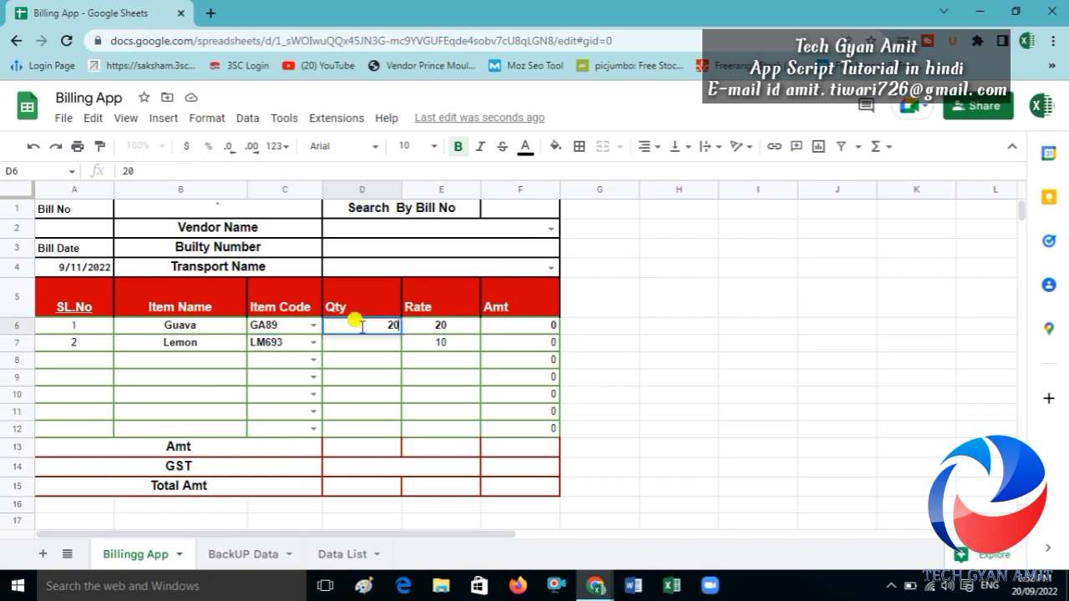
key(Return)
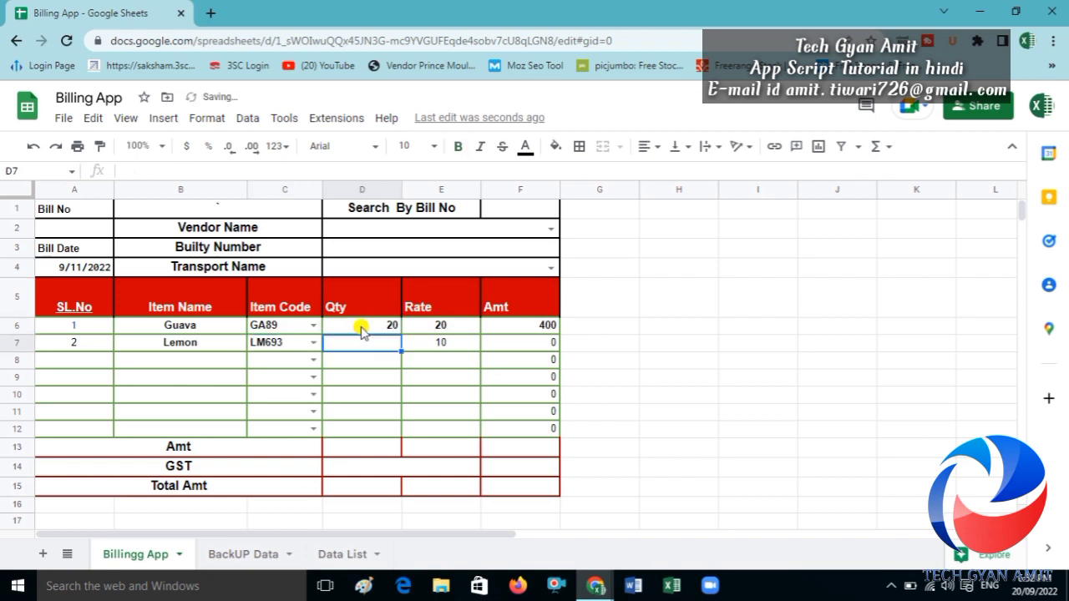
text(45)
key(Return)
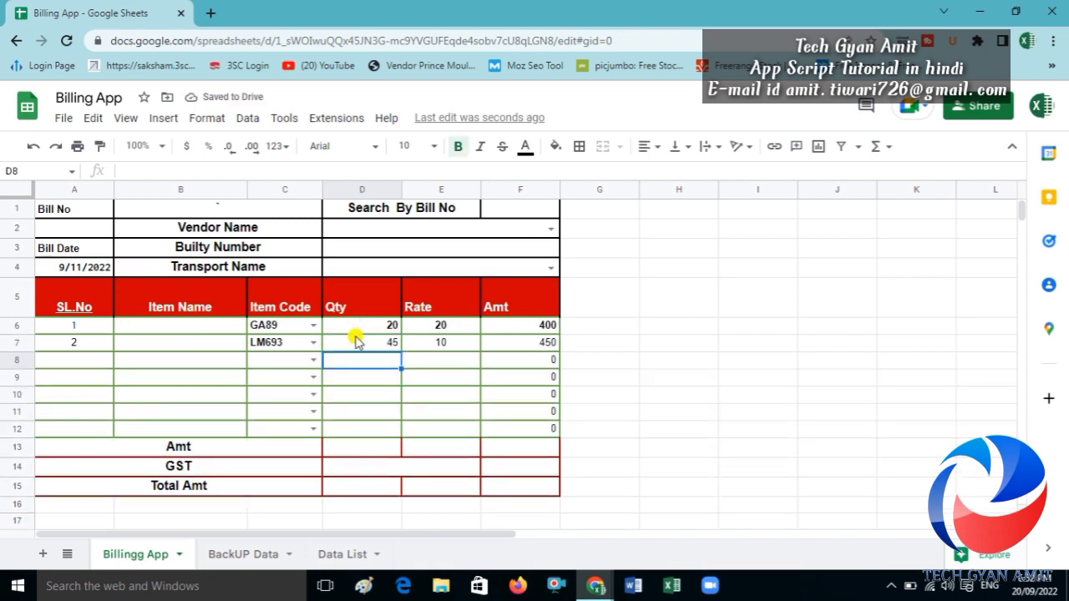
- Inspect the Item Name cells B6 and B7, then go back to the script editor
click(221, 328)
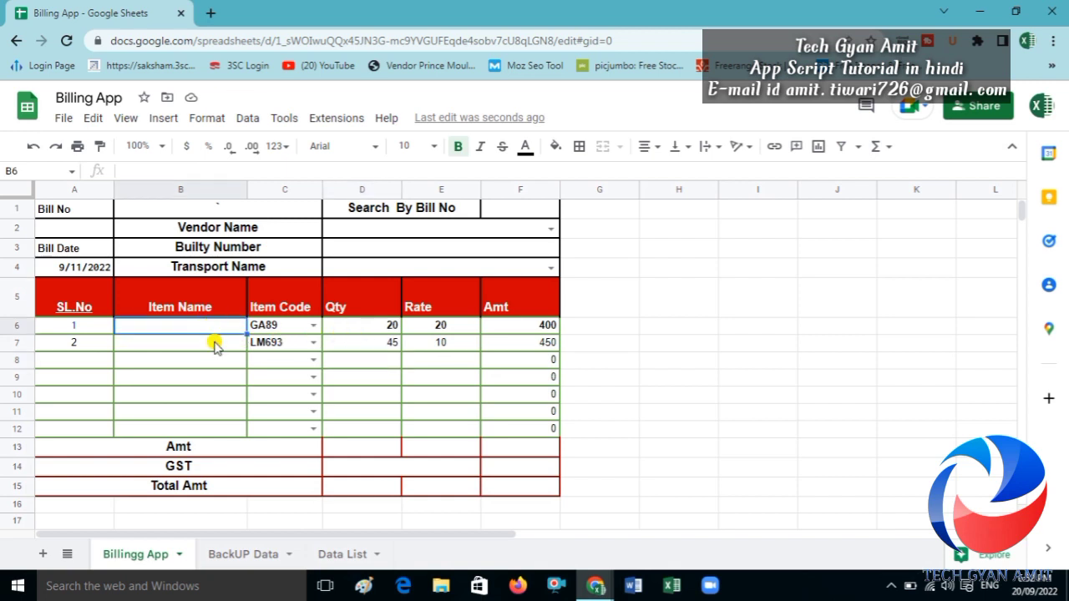
click(216, 345)
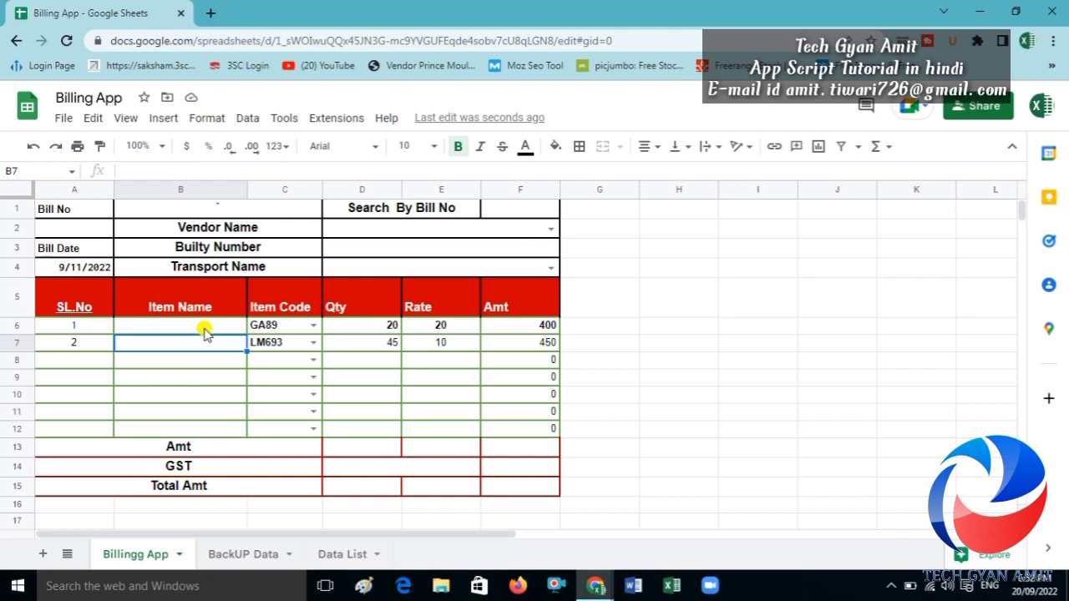
click(205, 331)
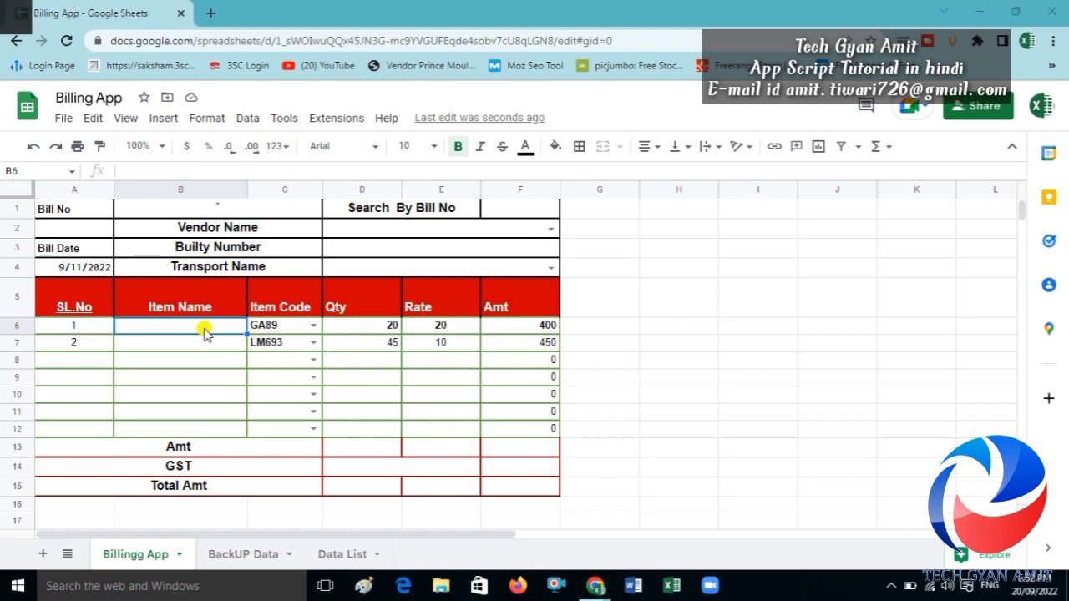
key(alt+Tab)
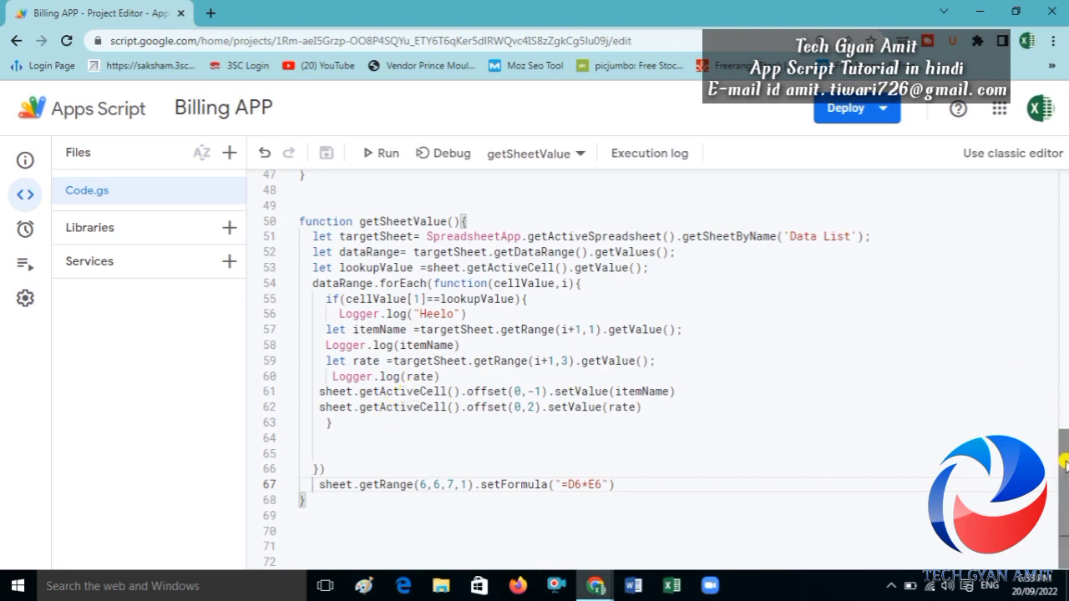
- Comment out lines 39–47 of generateSlNo with Ctrl+/ and save the project
drag(1065, 464, 1060, 405)
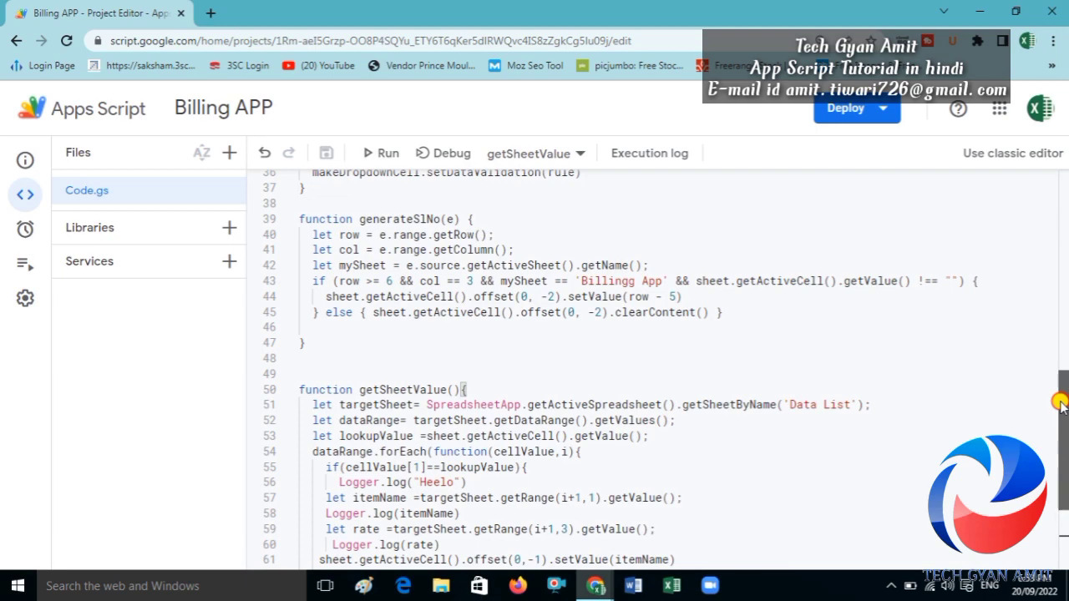
drag(1059, 402, 1060, 467)
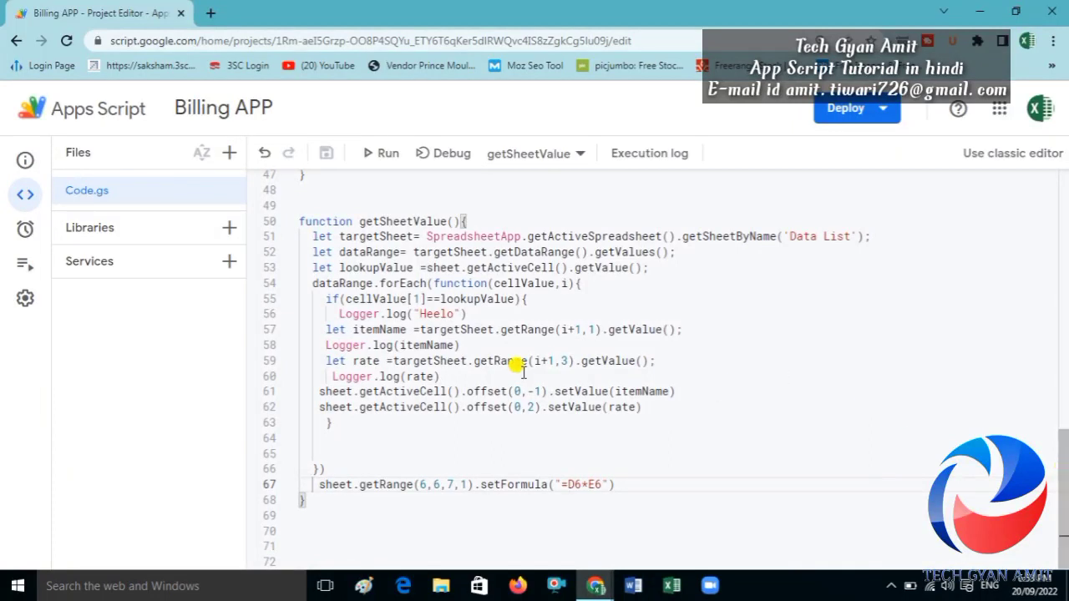
scroll(1064, 464, up, 1)
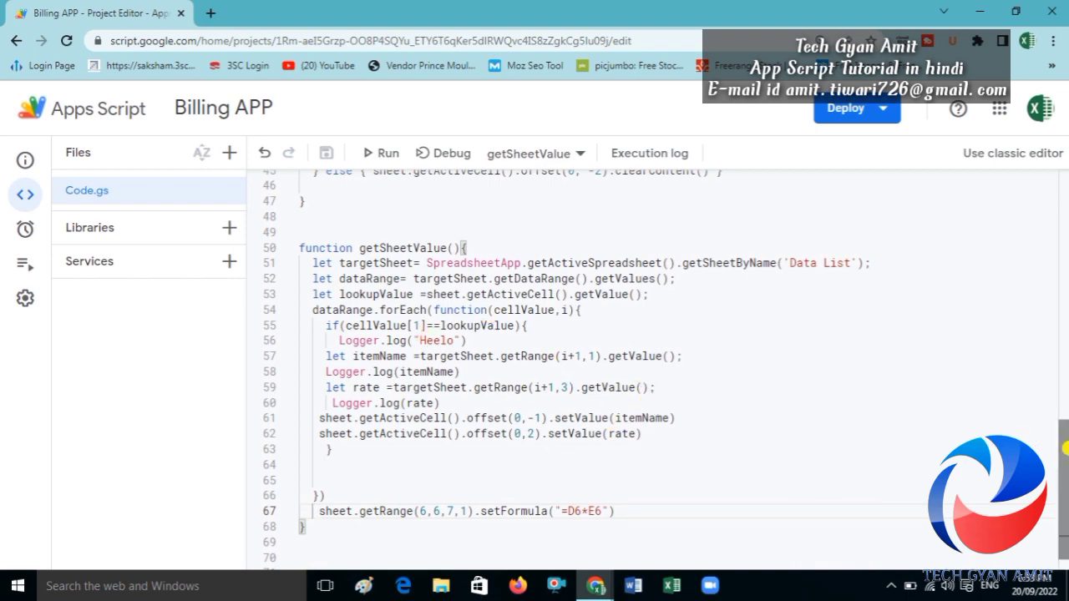
drag(1065, 474, 1065, 412)
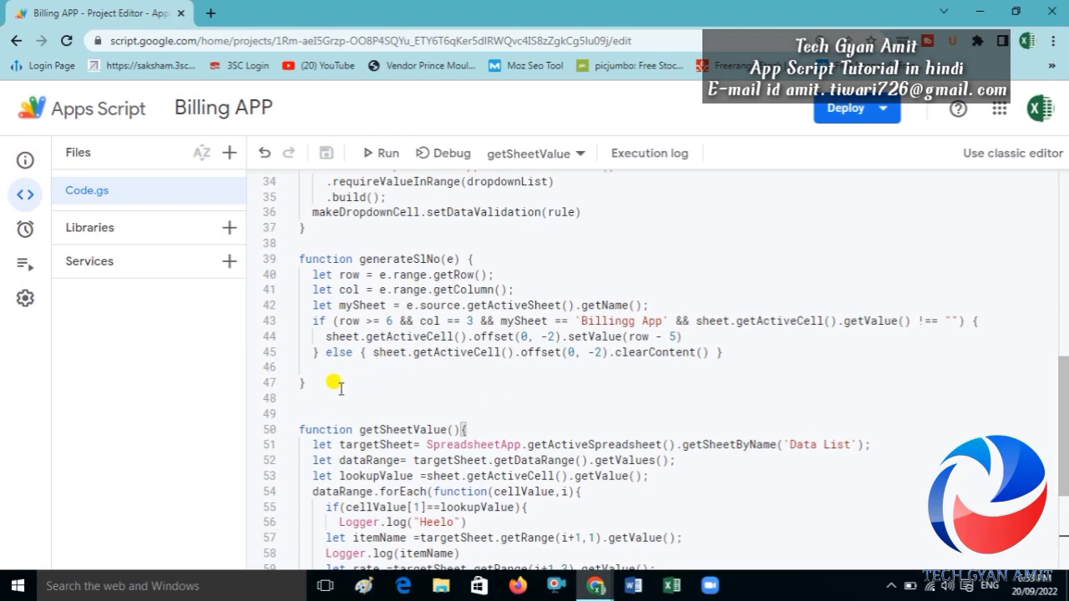
drag(317, 381, 289, 264)
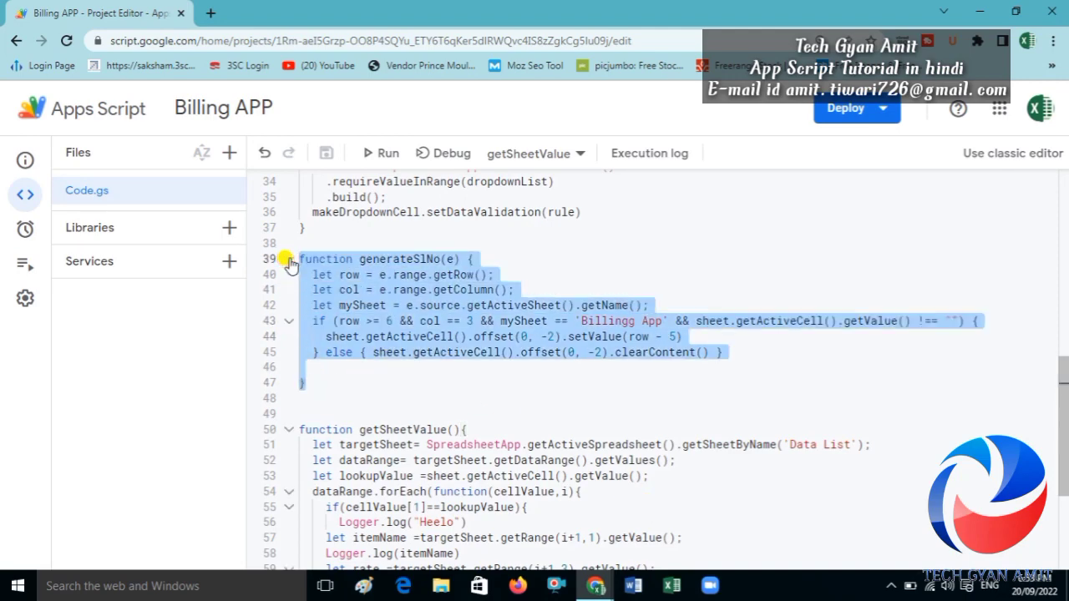
key(ctrl+slash)
key(ctrl+s)
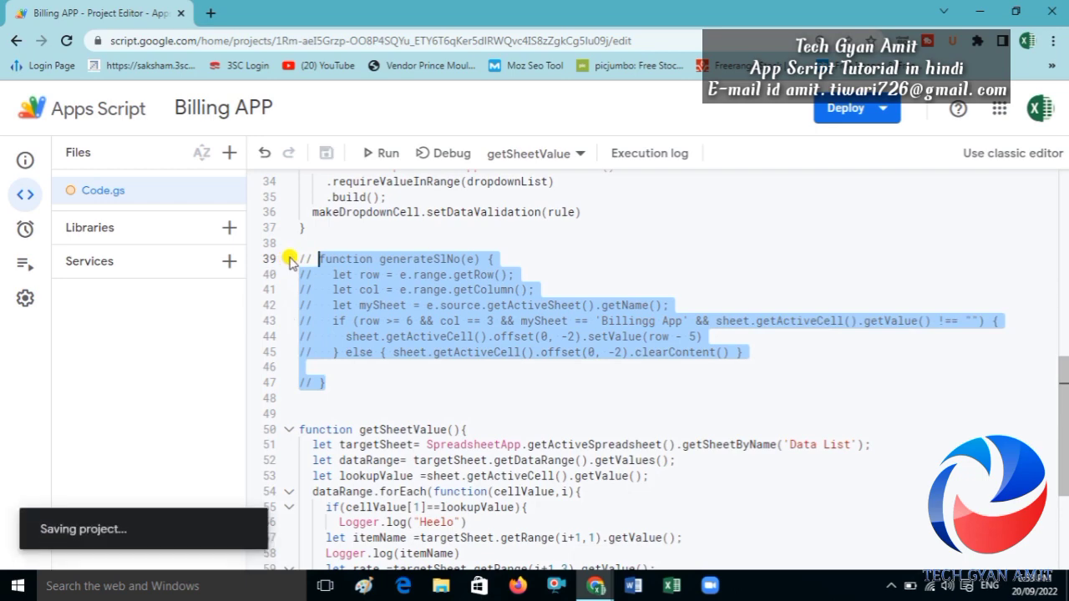
key(alt+Tab)
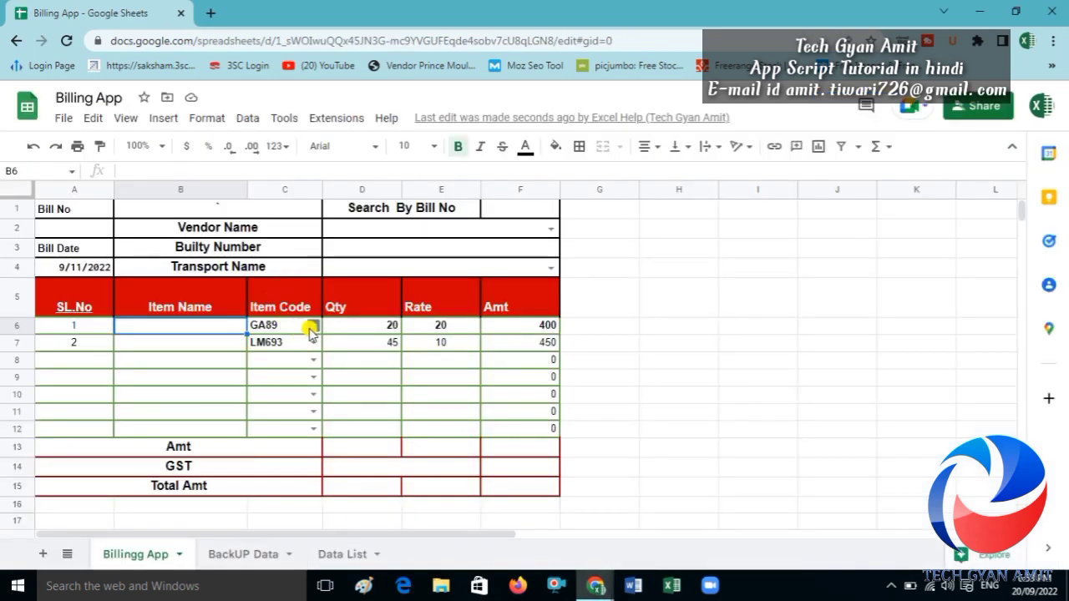
- Set row 6 to LI48 (Litchi, rate 60) with quantity 15, giving Amt 900
click(311, 327)
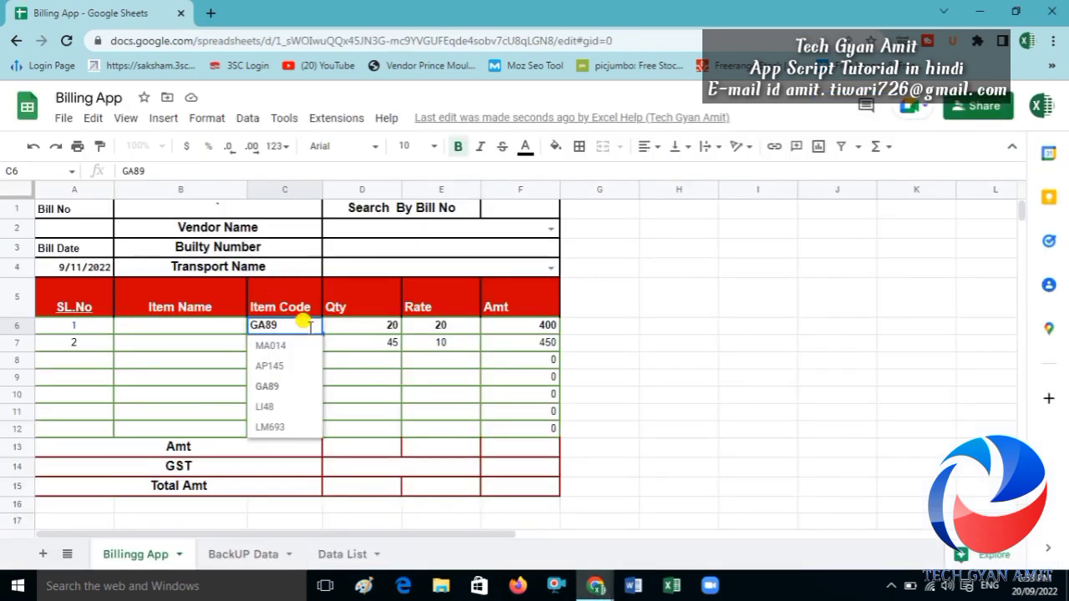
click(271, 408)
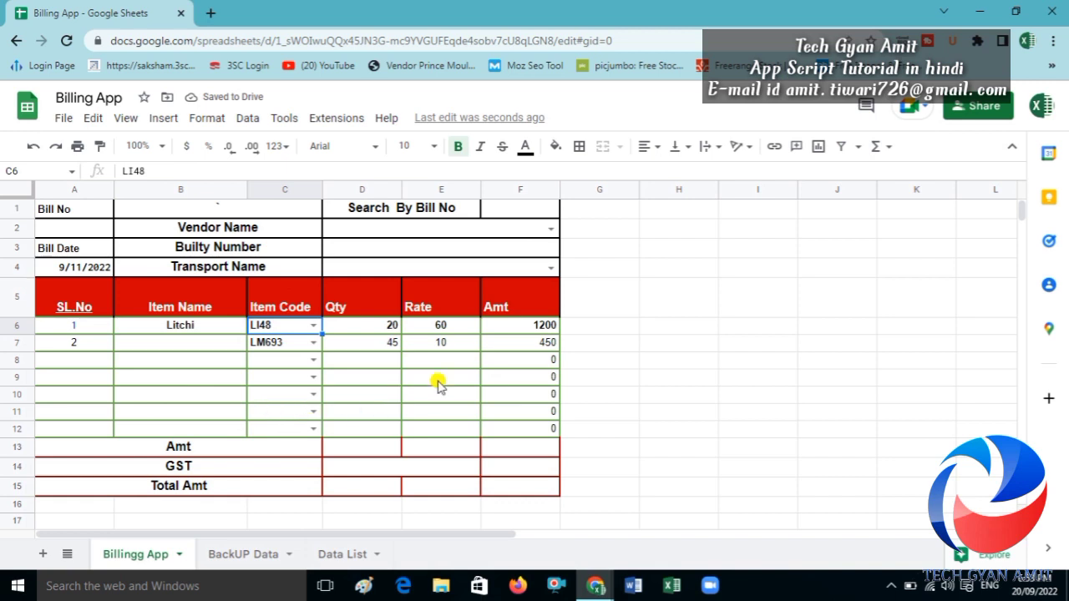
click(380, 327)
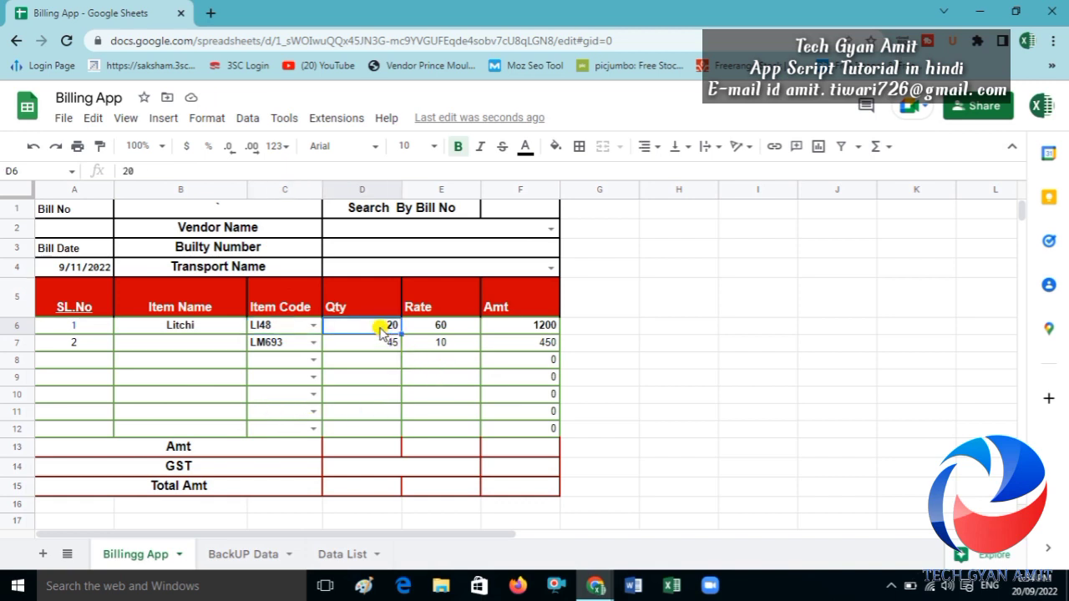
text(15)
key(Return)
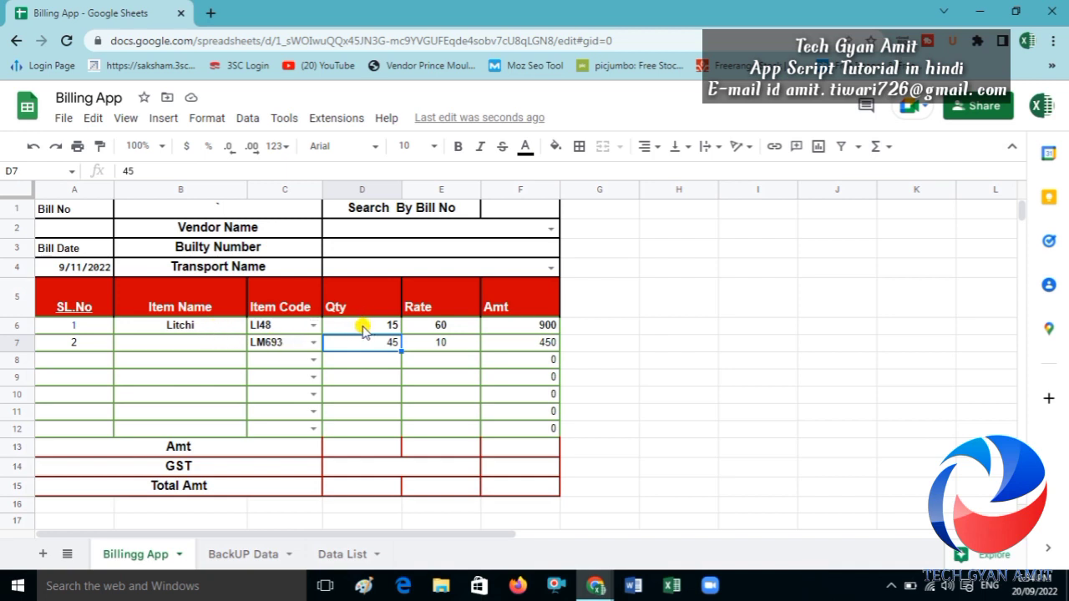
click(364, 329)
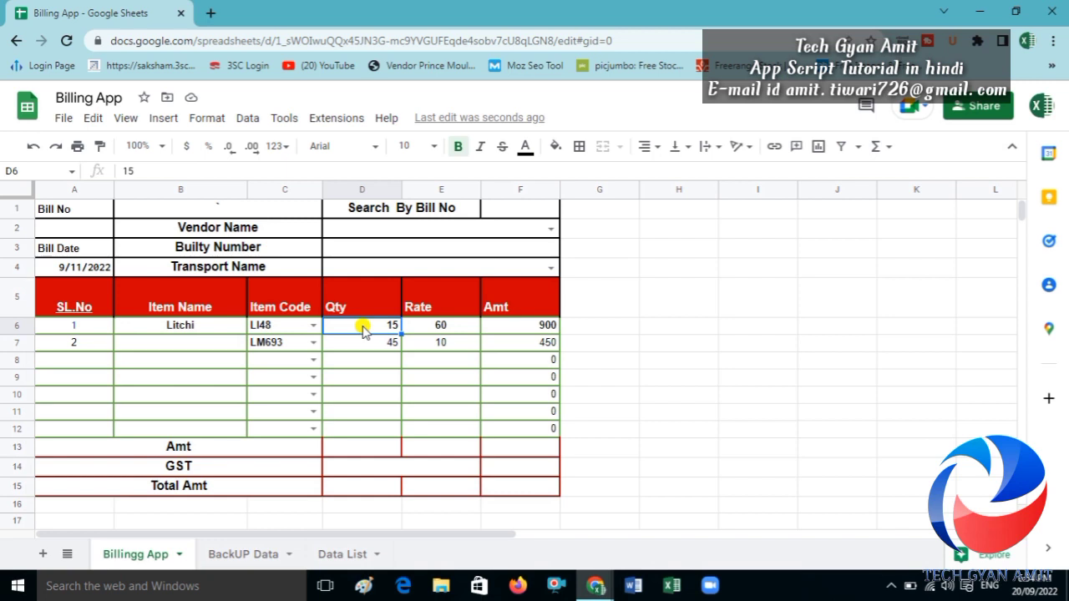
click(210, 327)
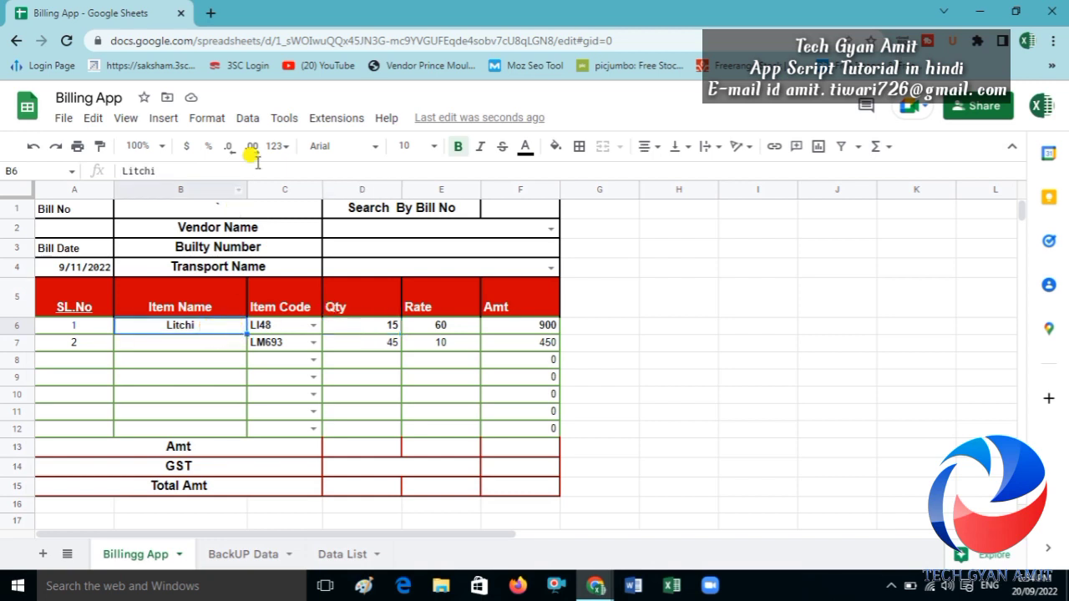
key(alt+Tab)
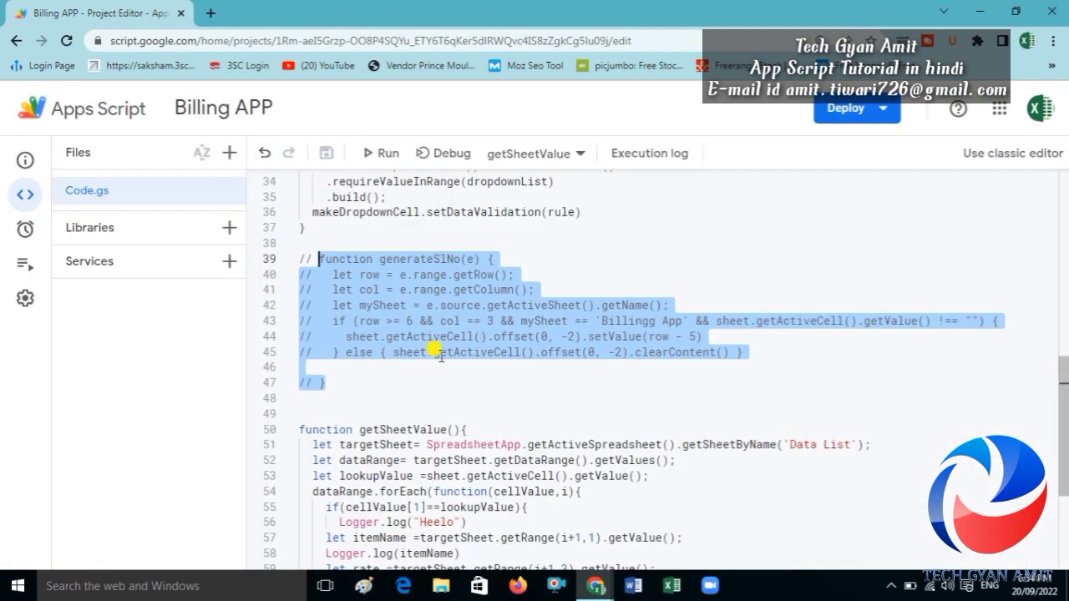
- Uncomment lines 39–47 so the generateSlNo serial-number code runs again
click(432, 360)
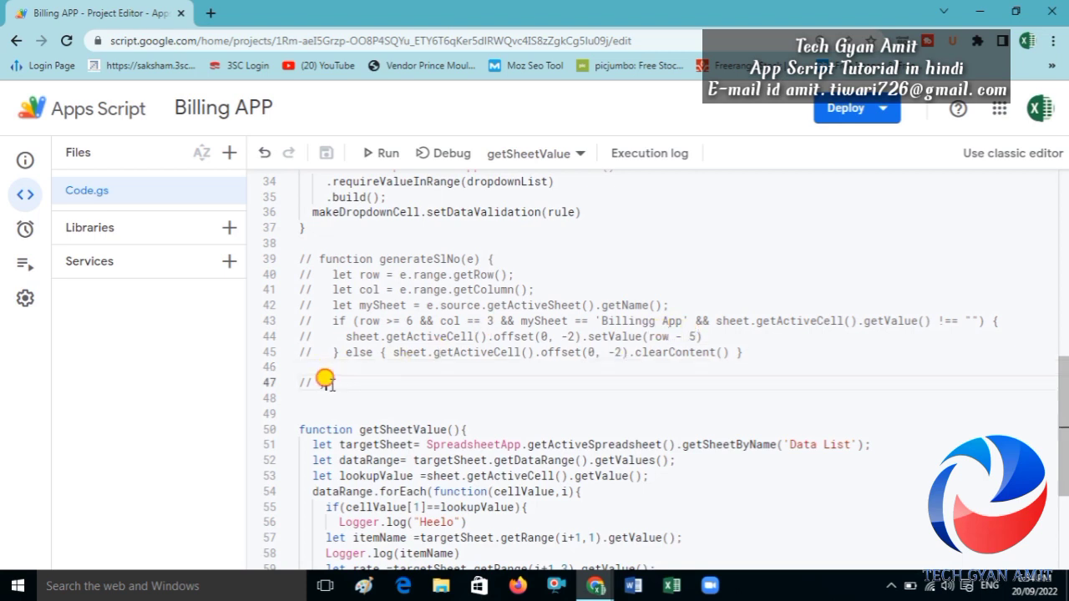
drag(326, 382, 299, 261)
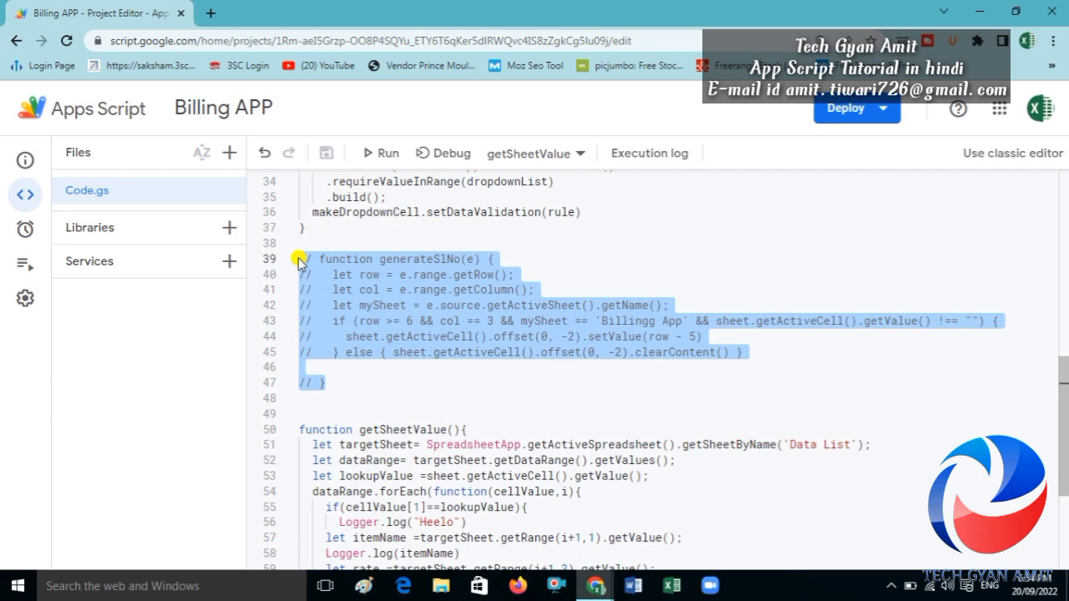
key(ctrl+slash)
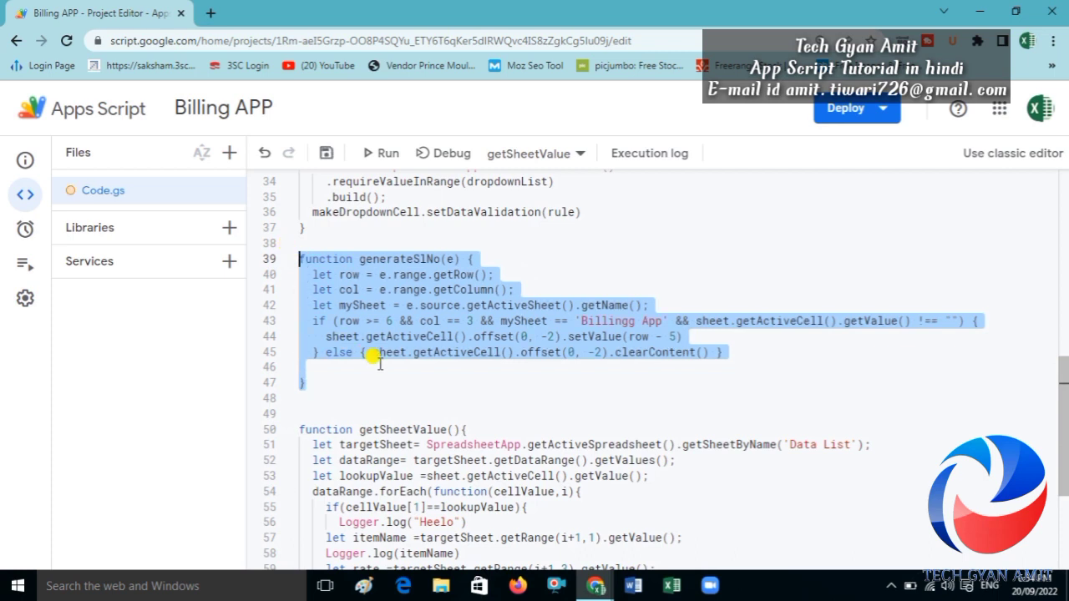
click(379, 364)
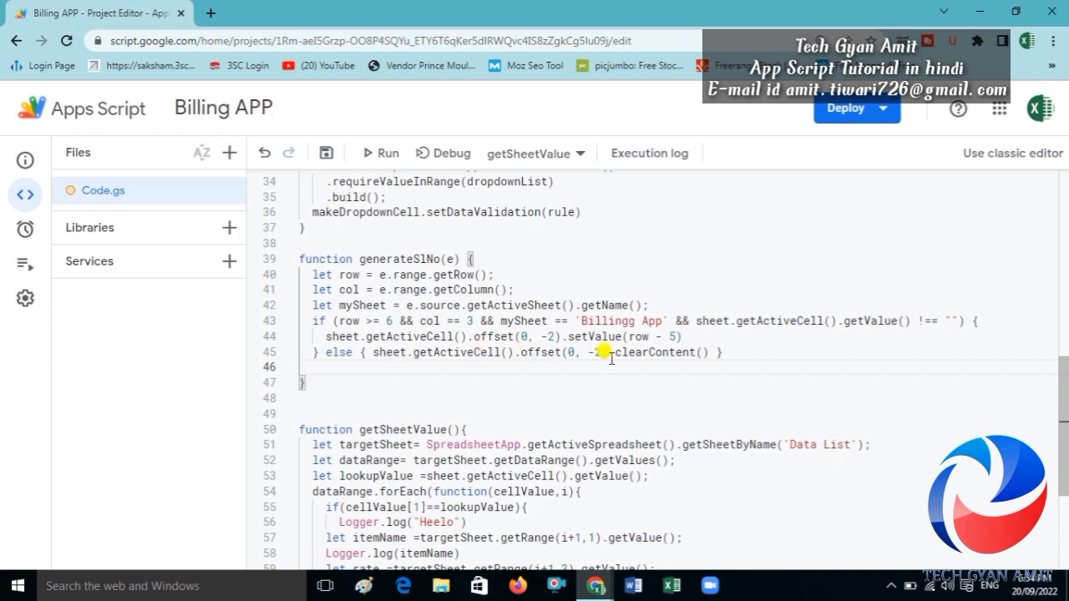
- Verify row 6 shows Litchi in B6 with quantity 15 in D6
key(alt+Tab)
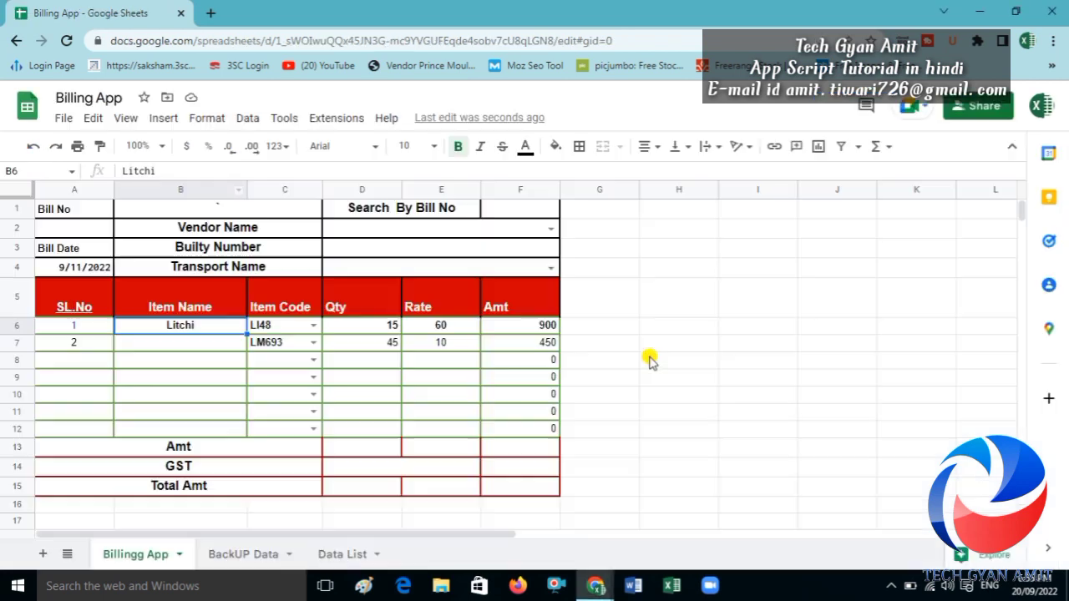
click(362, 328)
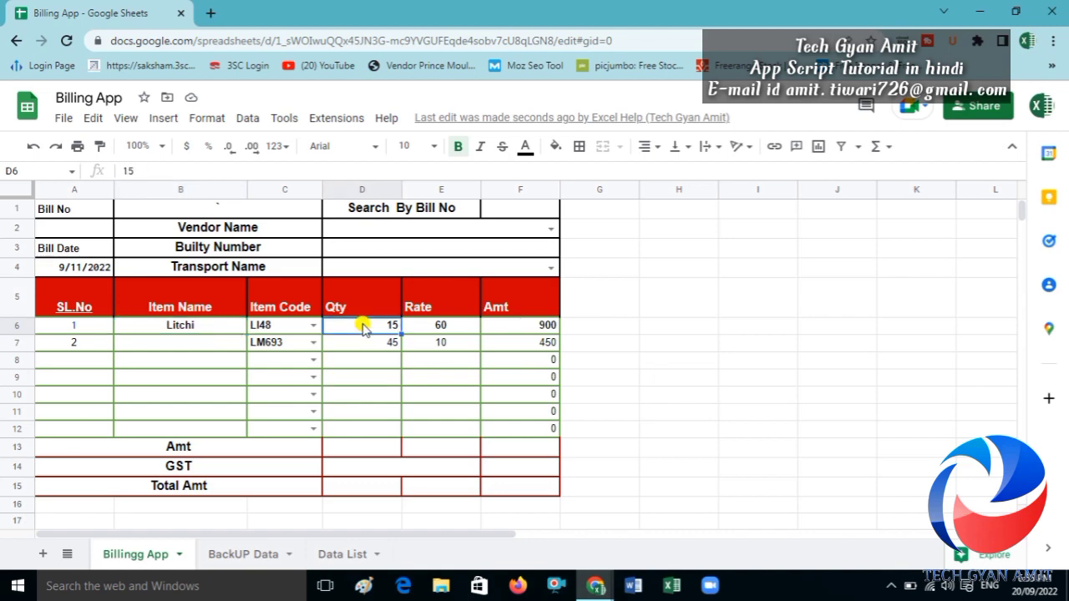
click(185, 330)
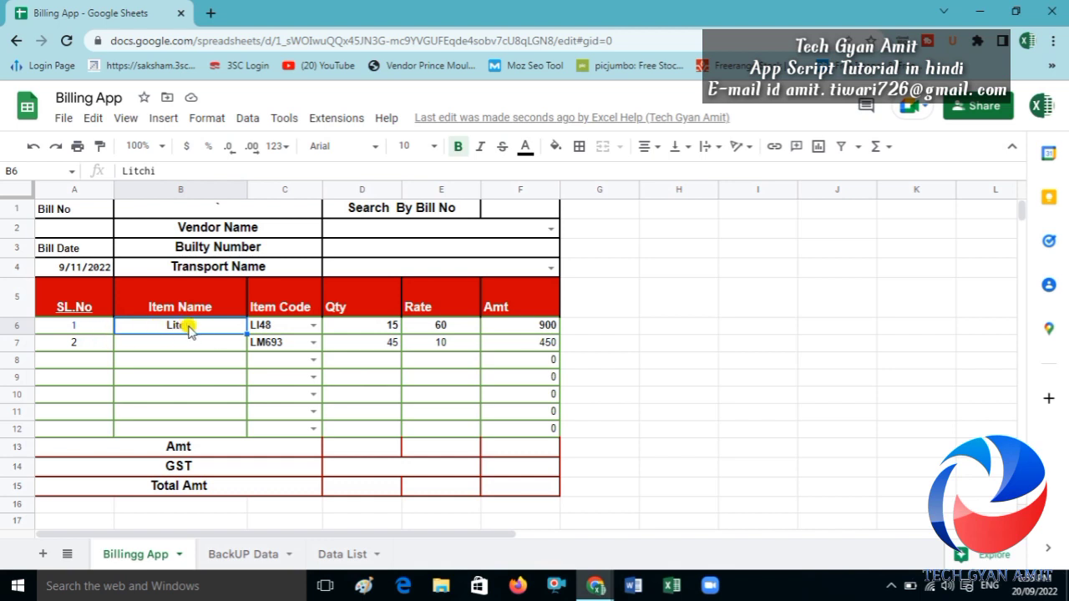
click(354, 329)
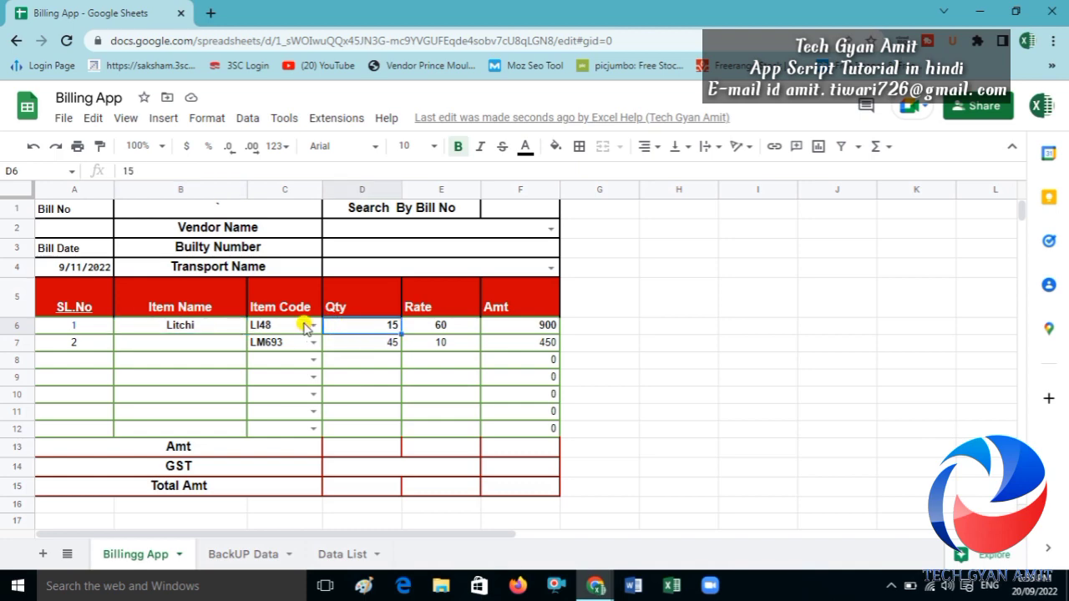
key(alt+Tab)
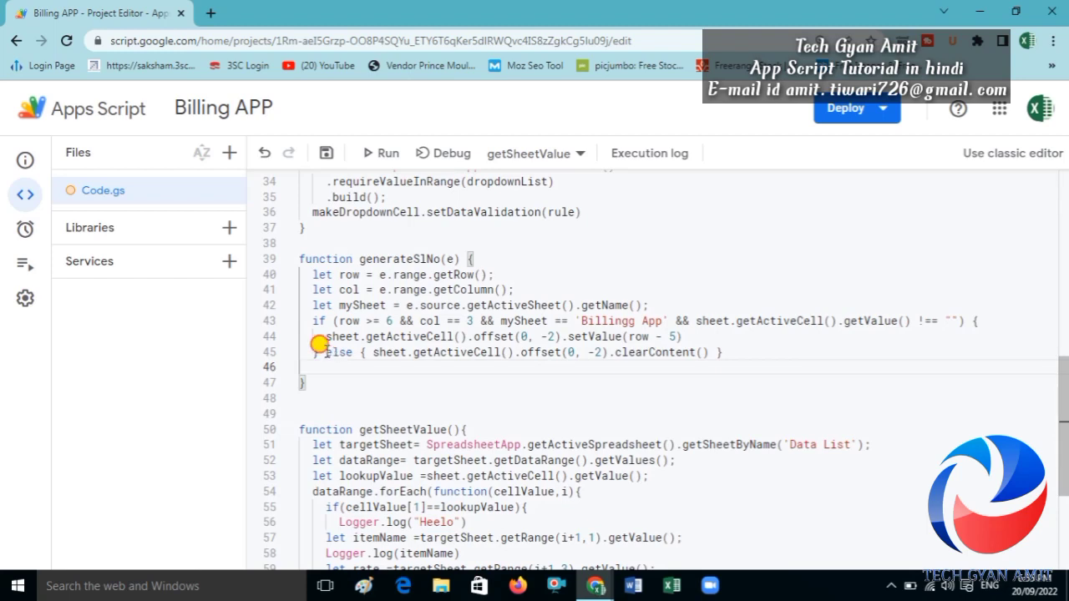
- Comment out the line 45 else clause that clears the serial number
drag(327, 352, 751, 354)
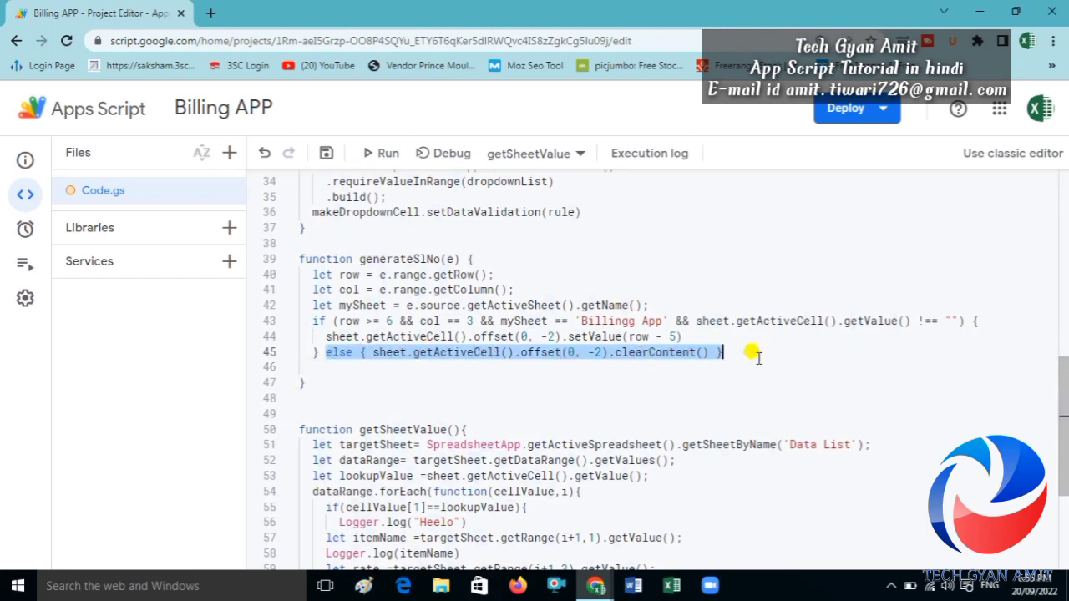
key(ctrl+slash)
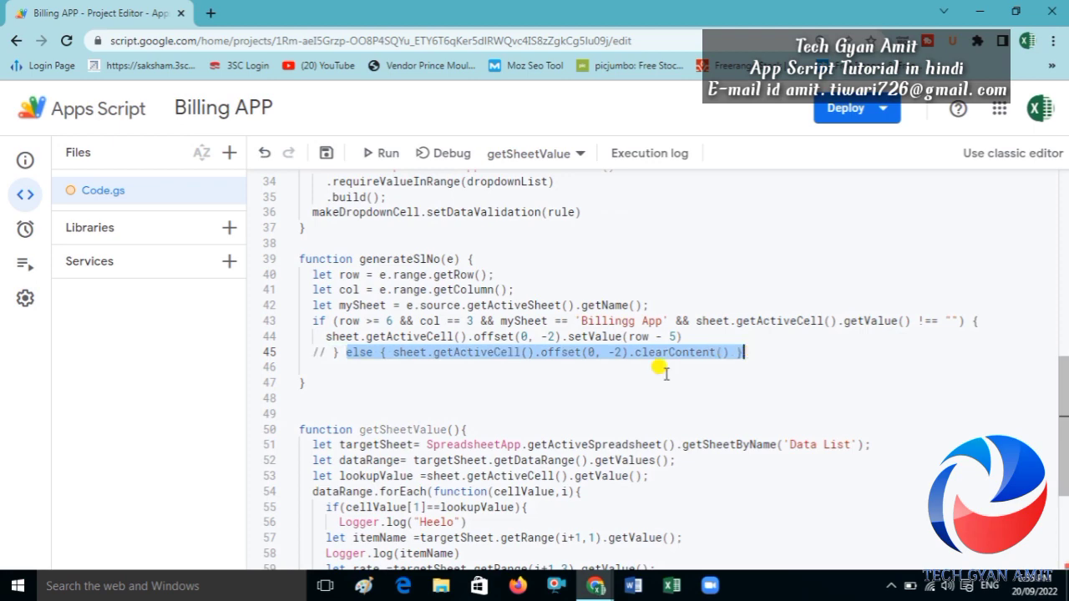
click(491, 402)
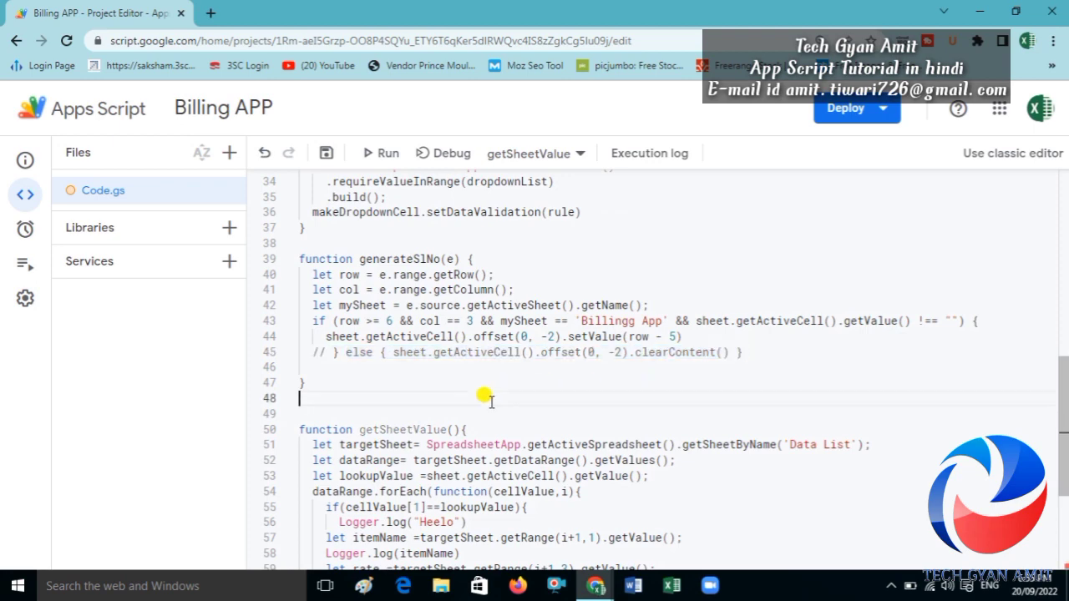
key(alt+Tab)
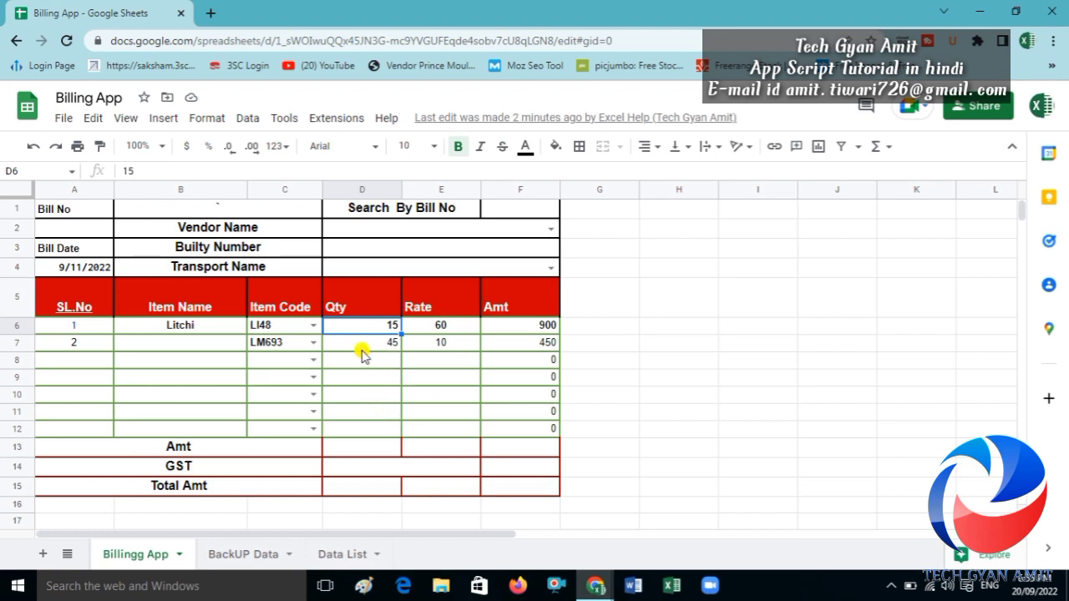
- Change row 7 to AP145 and add GA89 in row 8 with quantity 40
click(312, 342)
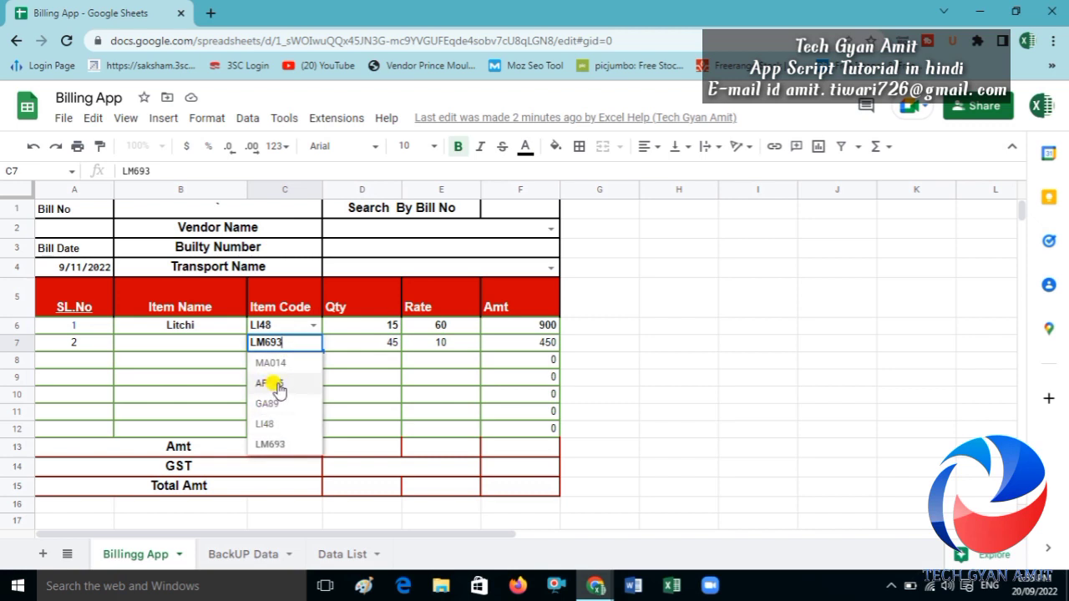
click(278, 385)
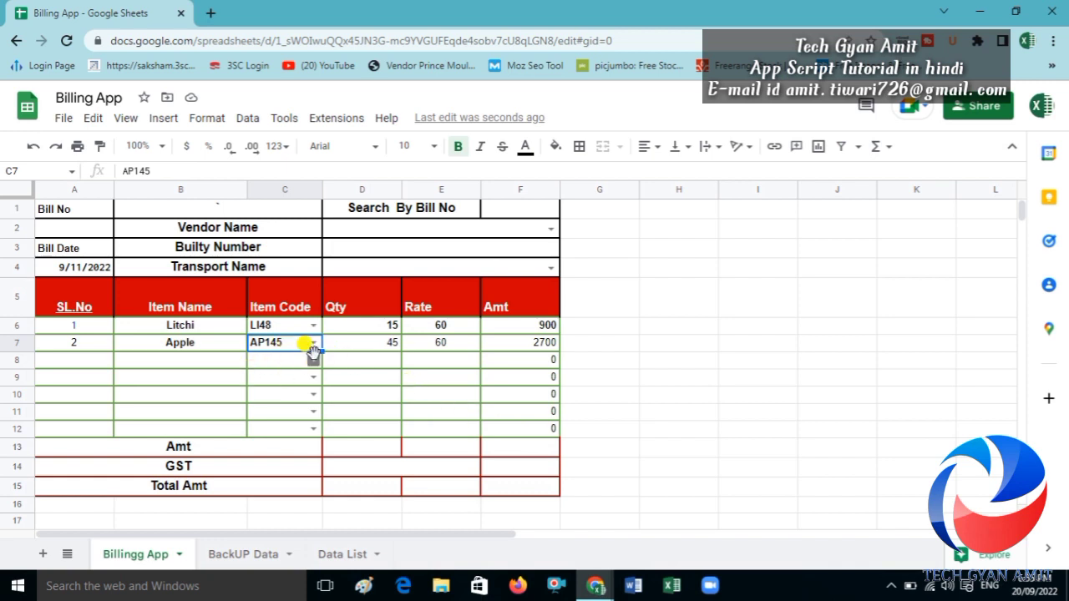
click(311, 359)
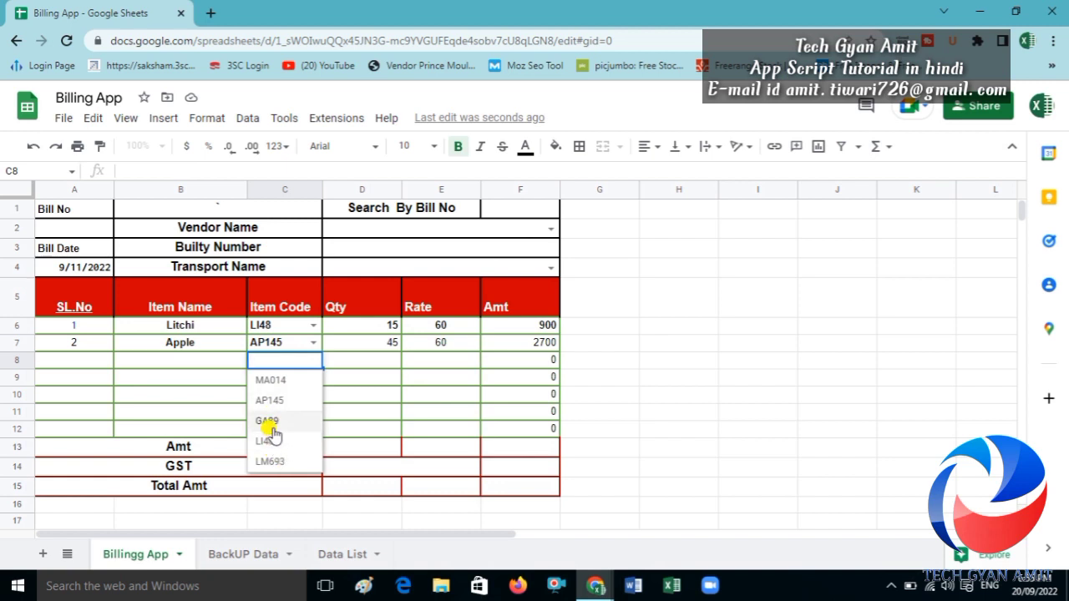
click(267, 421)
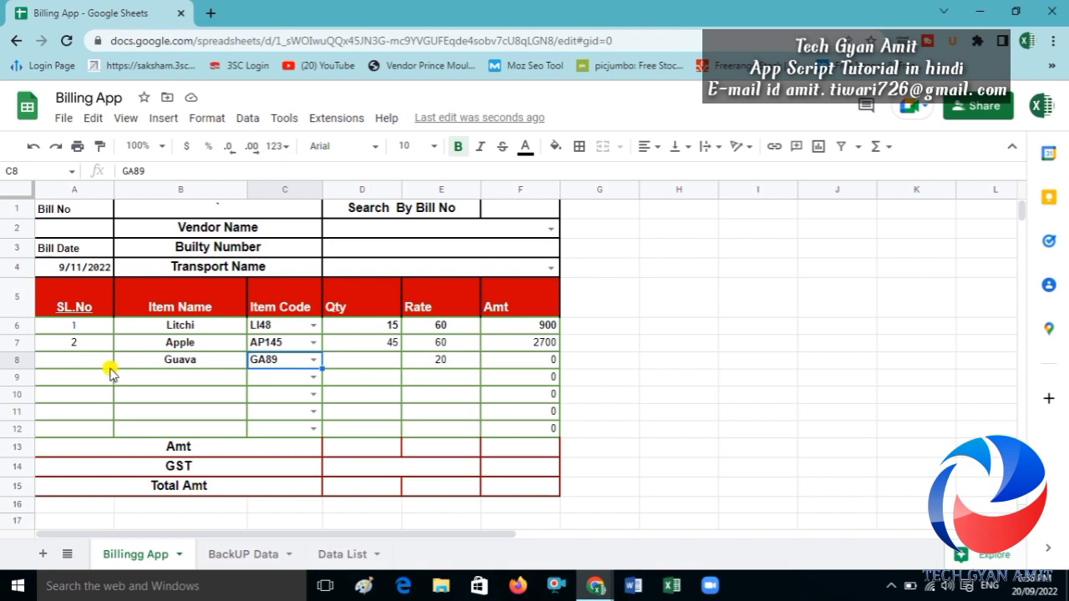
click(350, 362)
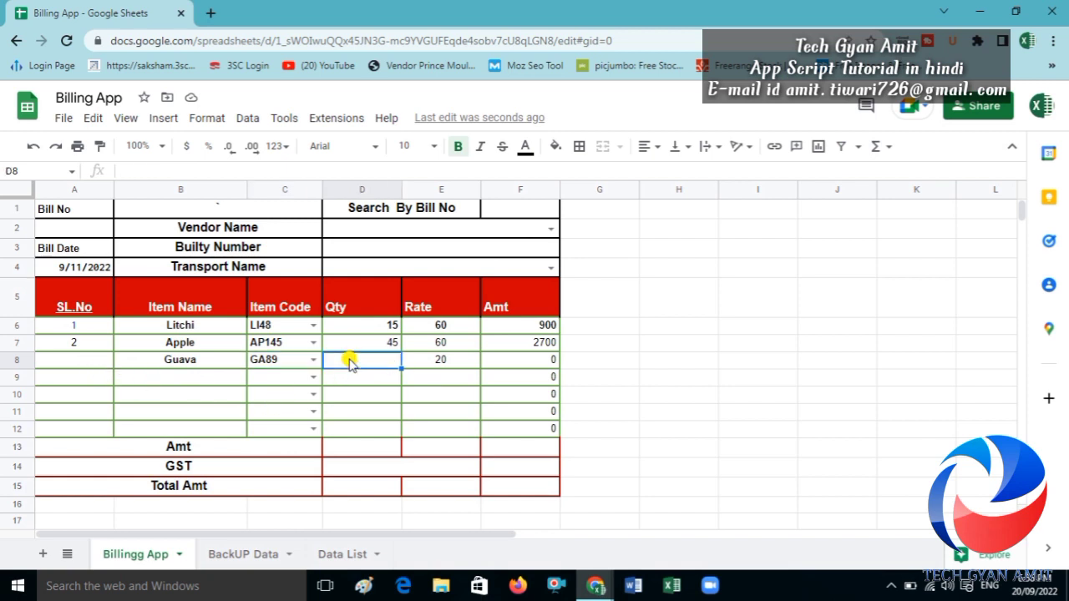
text(40)
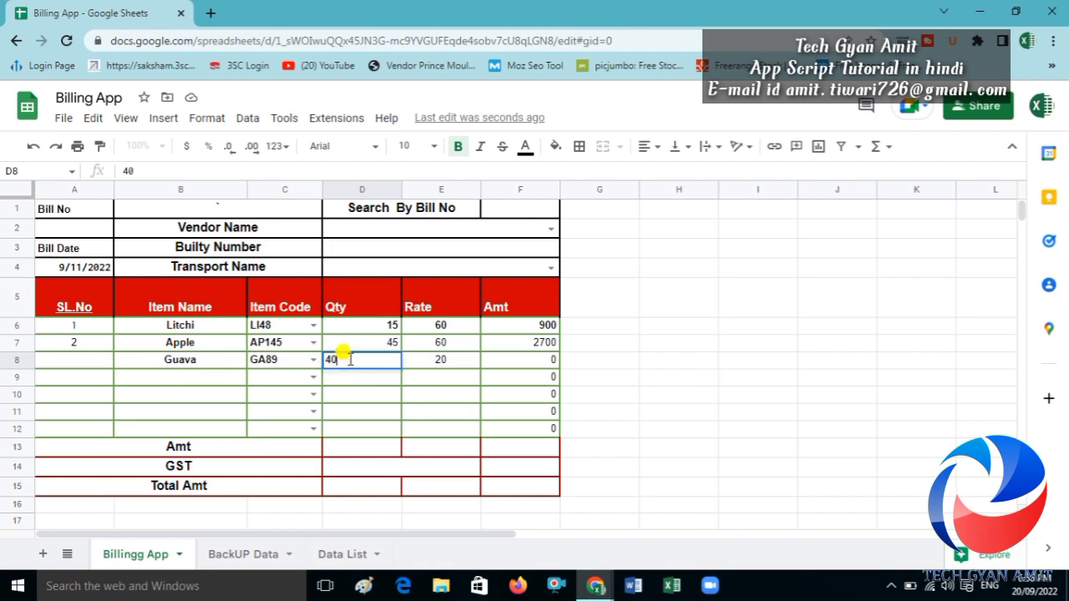
key(Return)
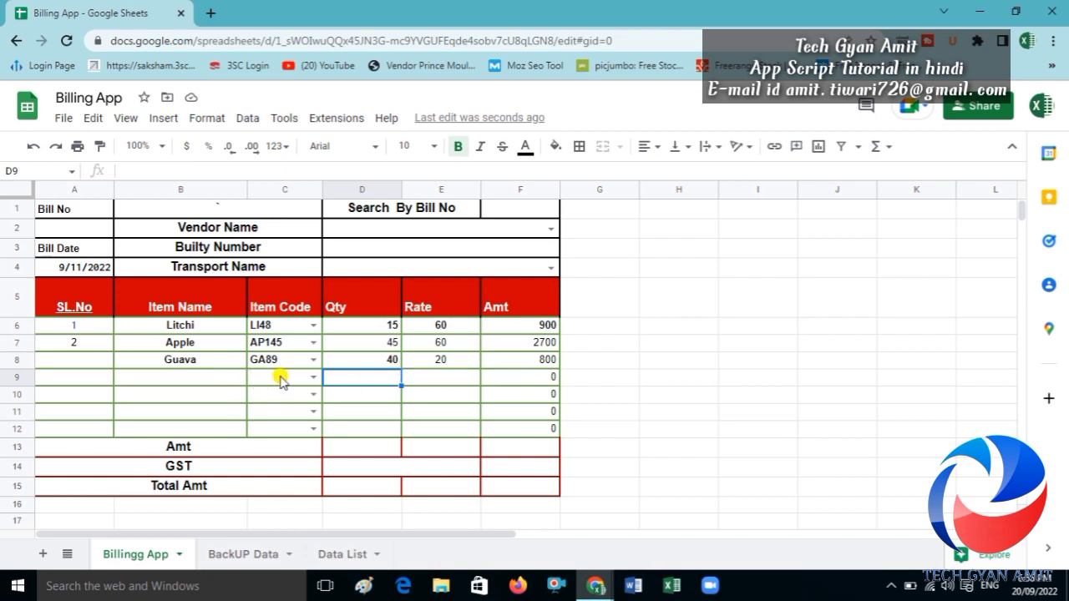
- Choose MA014 in C9 so row 9 fills Mango at rate 40
click(311, 376)
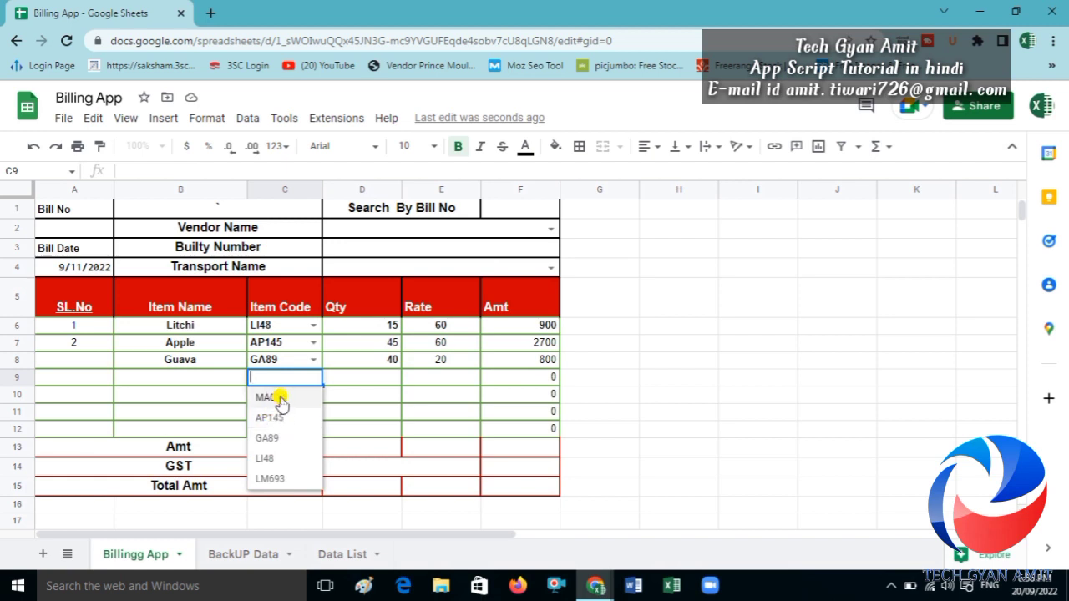
click(279, 398)
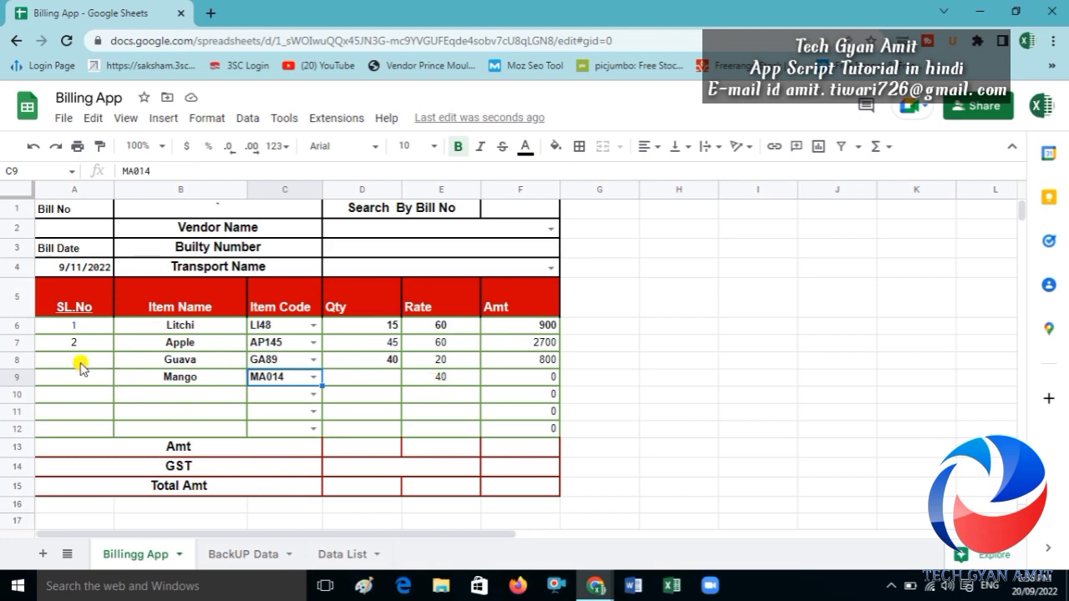
key(alt+Tab)
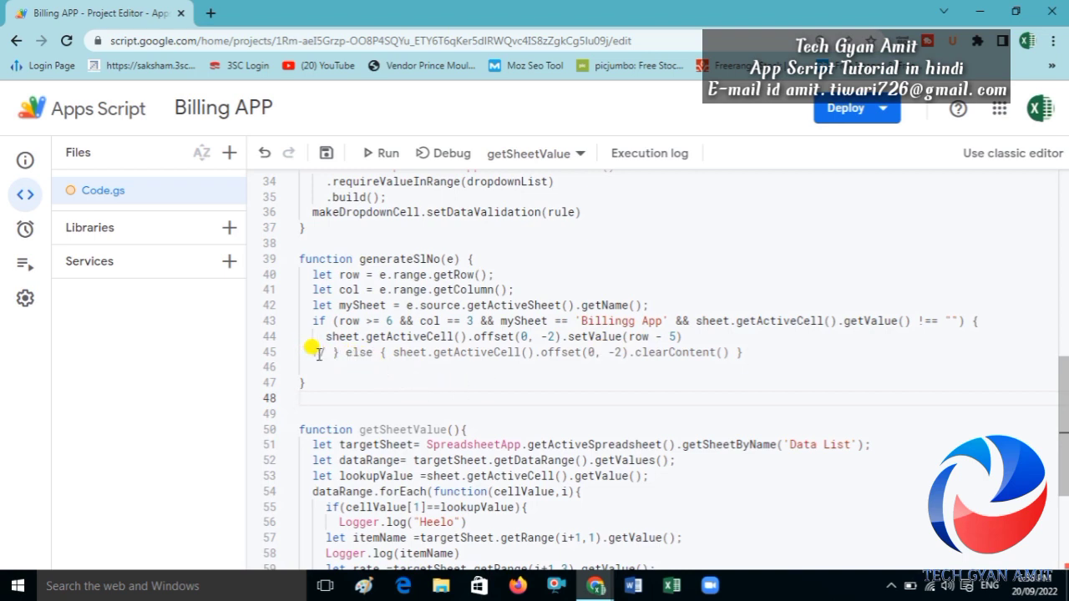
- Rework line 45 so only the else clause is commented, restoring the closing brace, and save
click(324, 352)
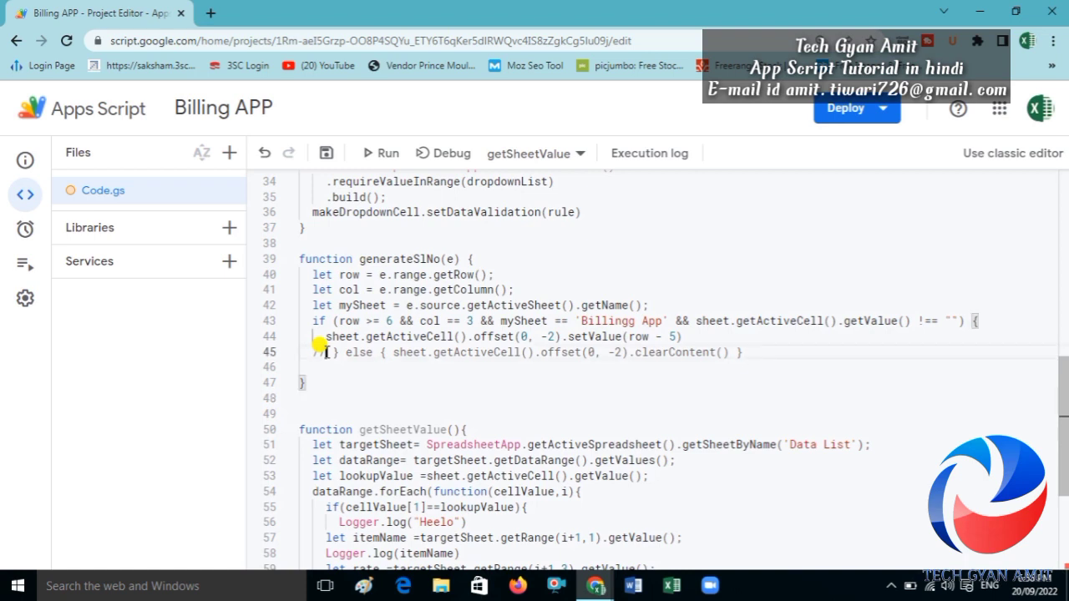
key(BackSpace)
key(BackSpace)
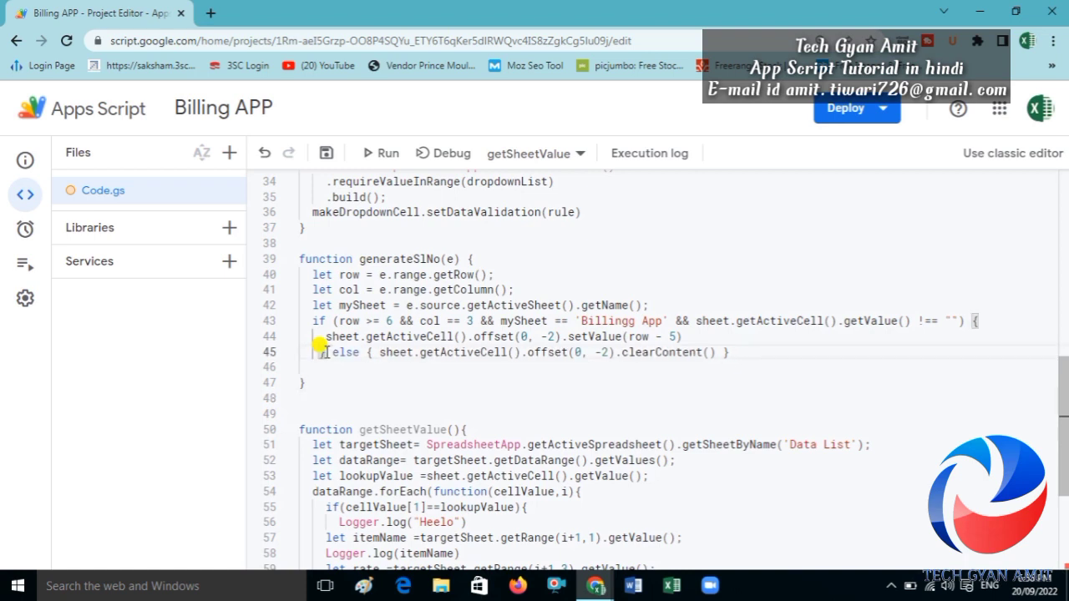
drag(333, 351, 749, 357)
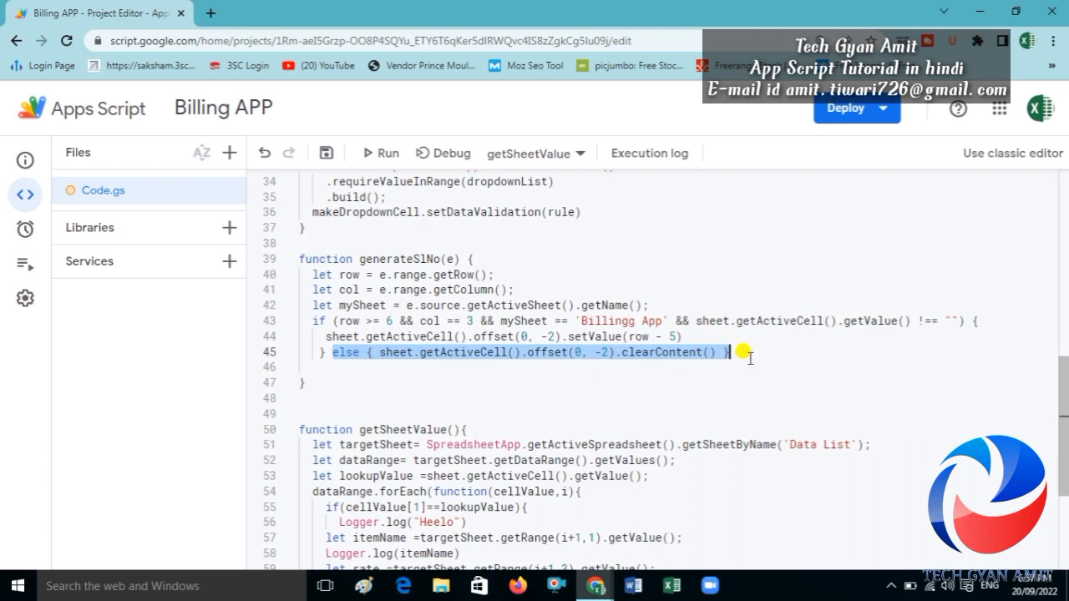
key(ctrl+slash)
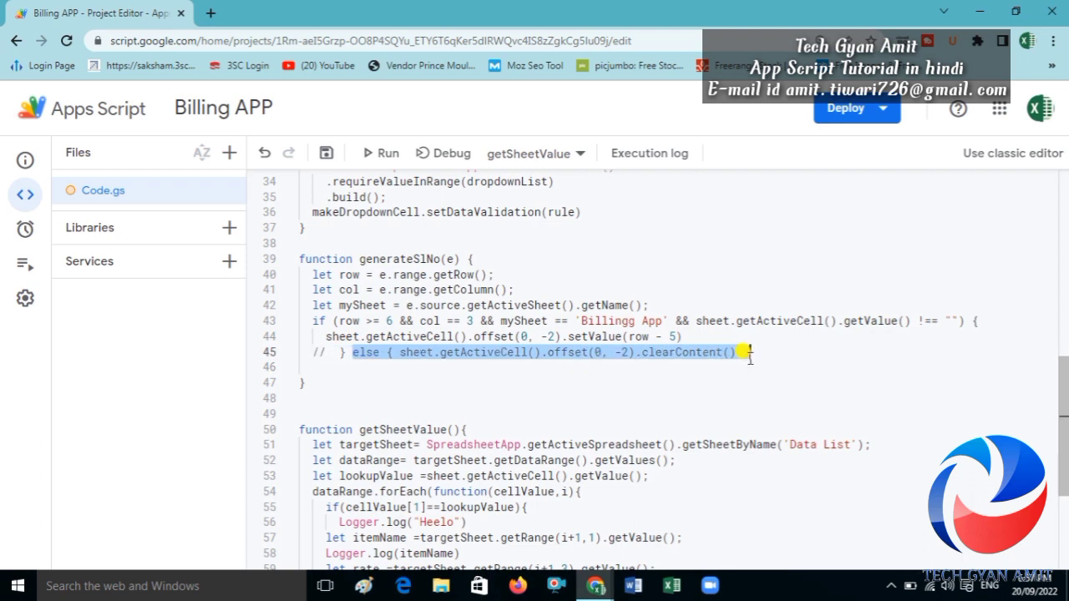
key(ctrl+slash)
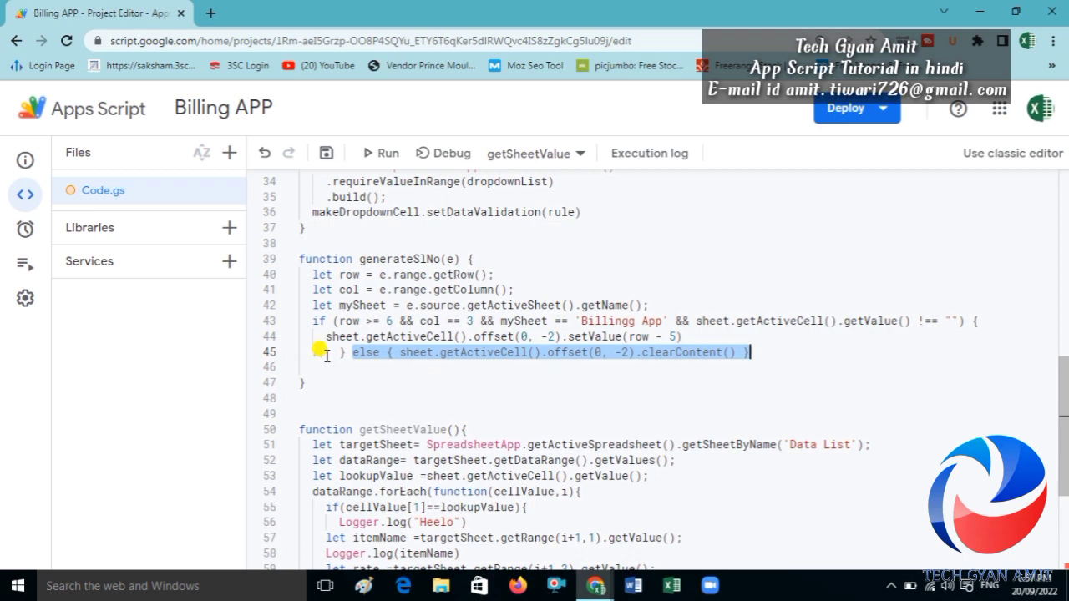
click(326, 354)
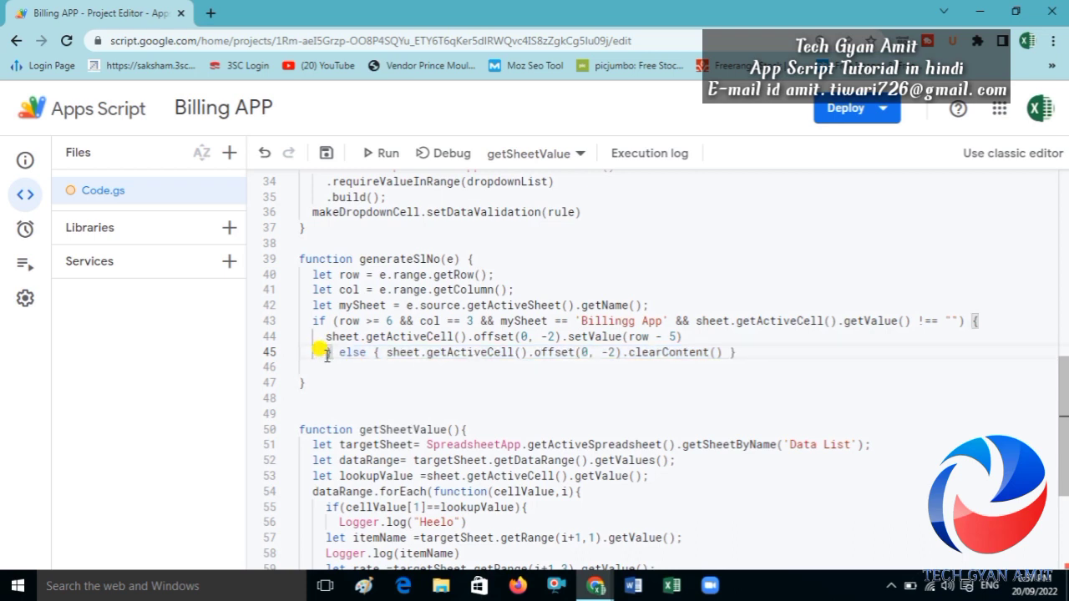
key(Delete)
key(Delete)
text(})
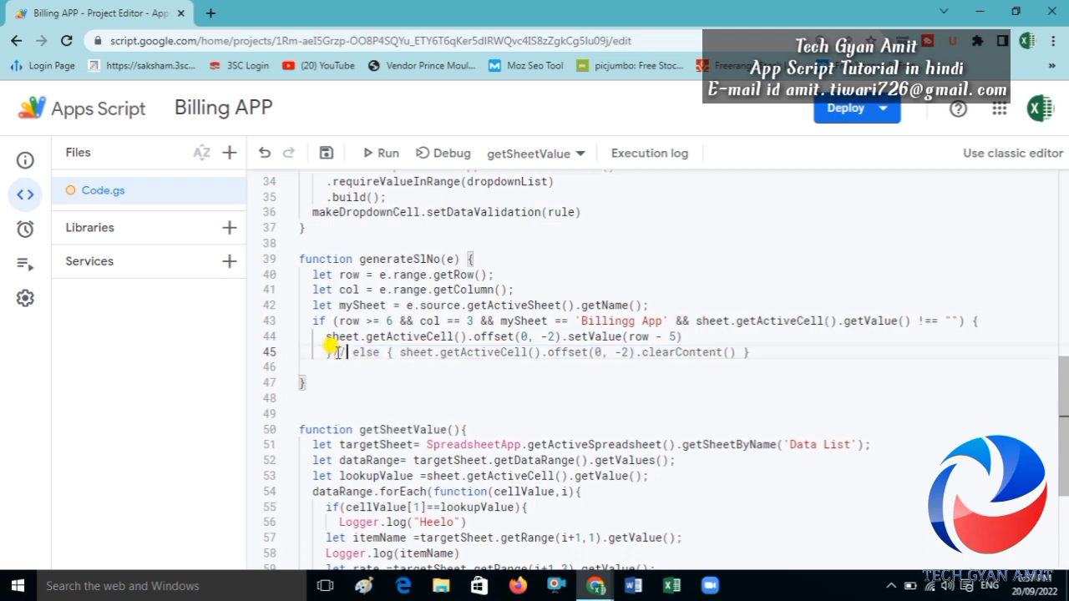
key(ctrl+s)
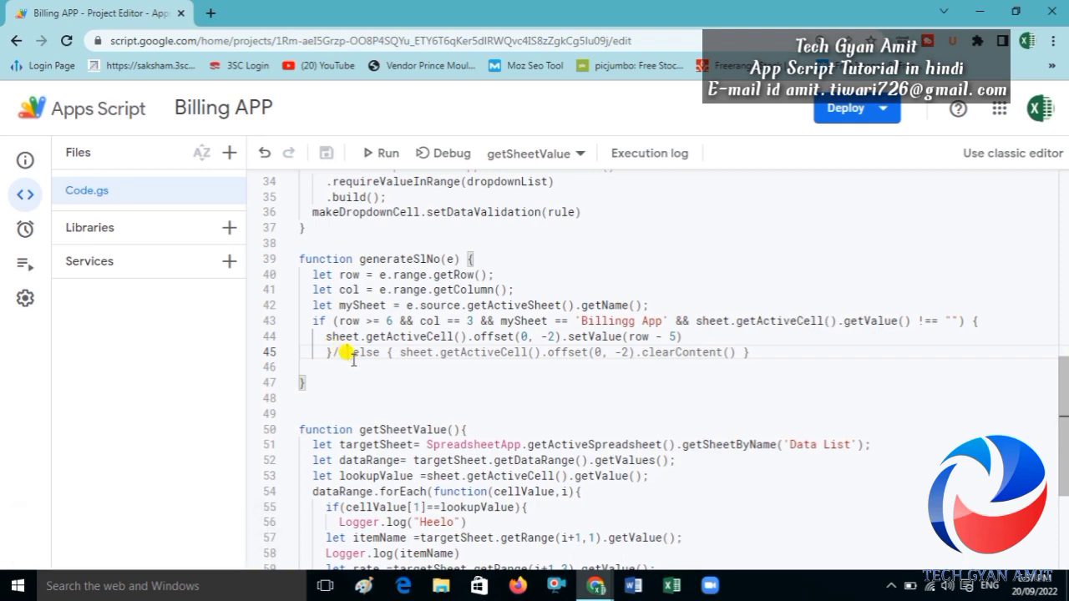
key(alt+Tab)
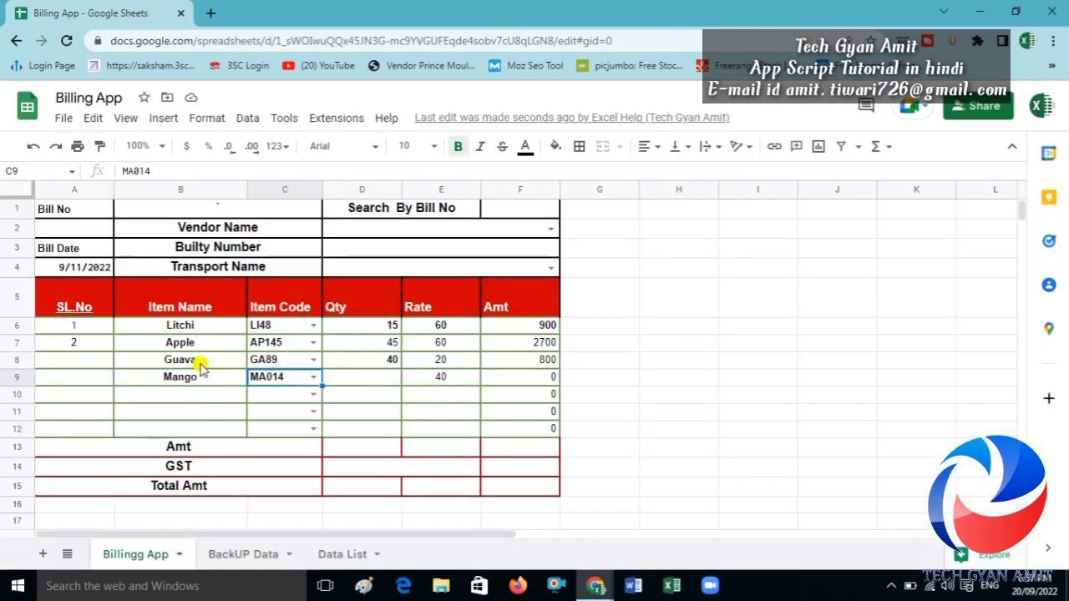
- Clear the names and codes in B8:C9 and the rates in E8:E9, then pick GA89 in C8
drag(199, 360, 275, 391)
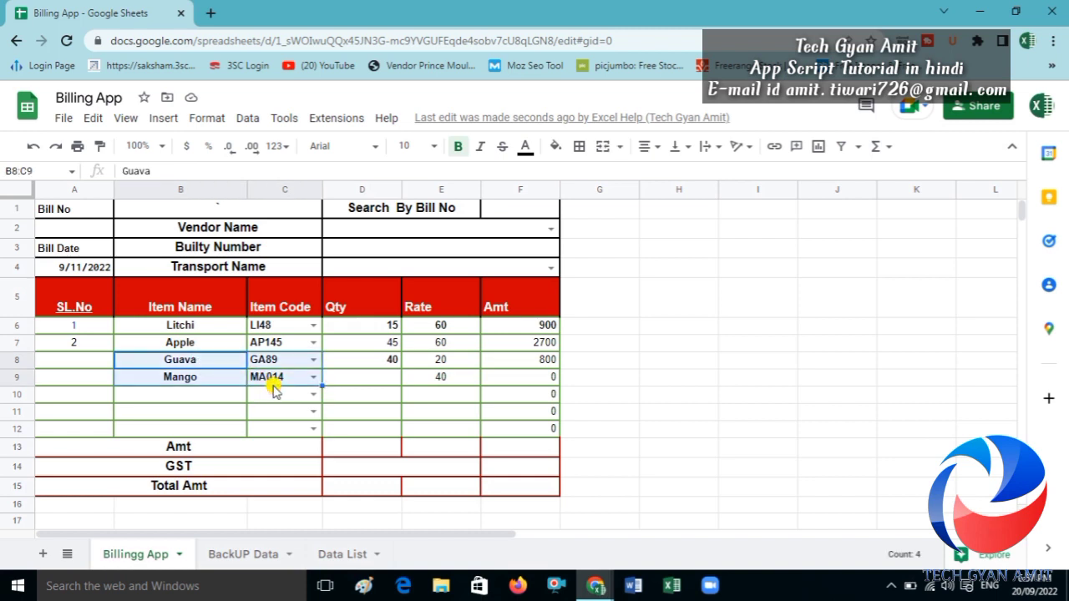
key(Delete)
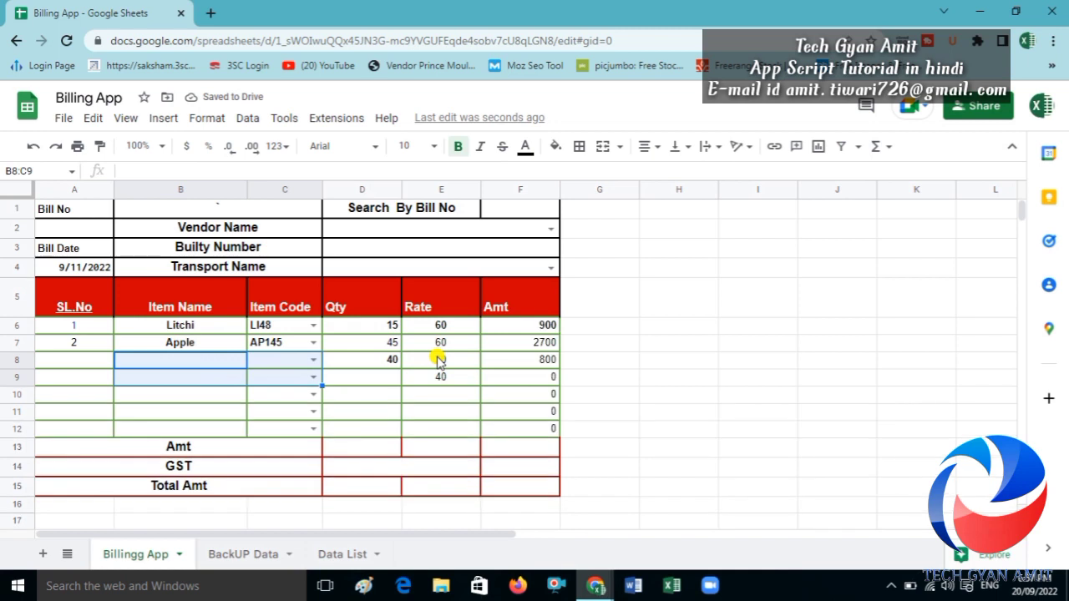
drag(438, 359, 441, 377)
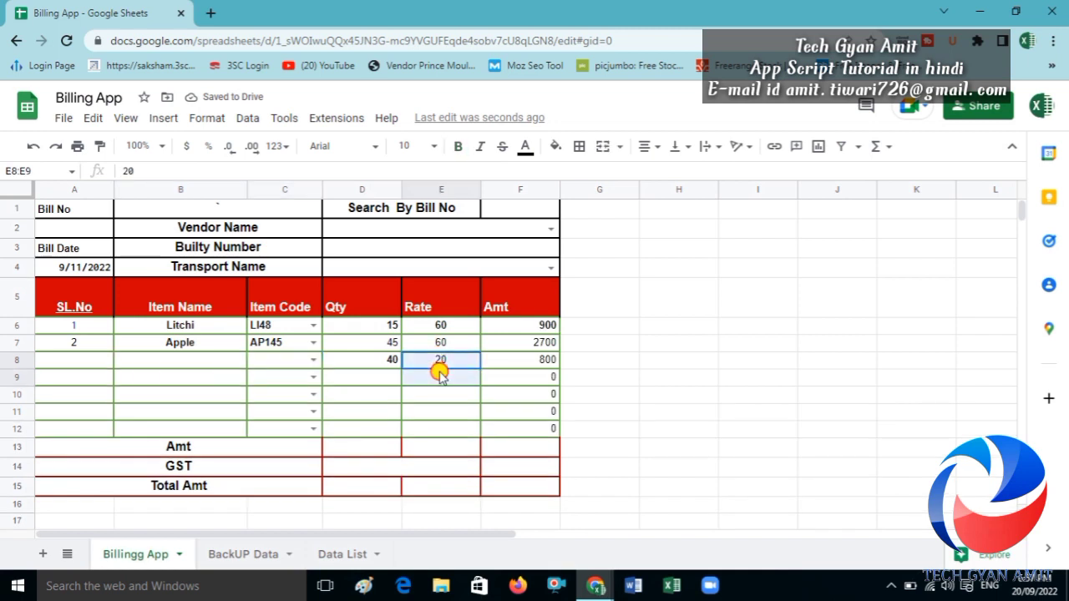
key(Delete)
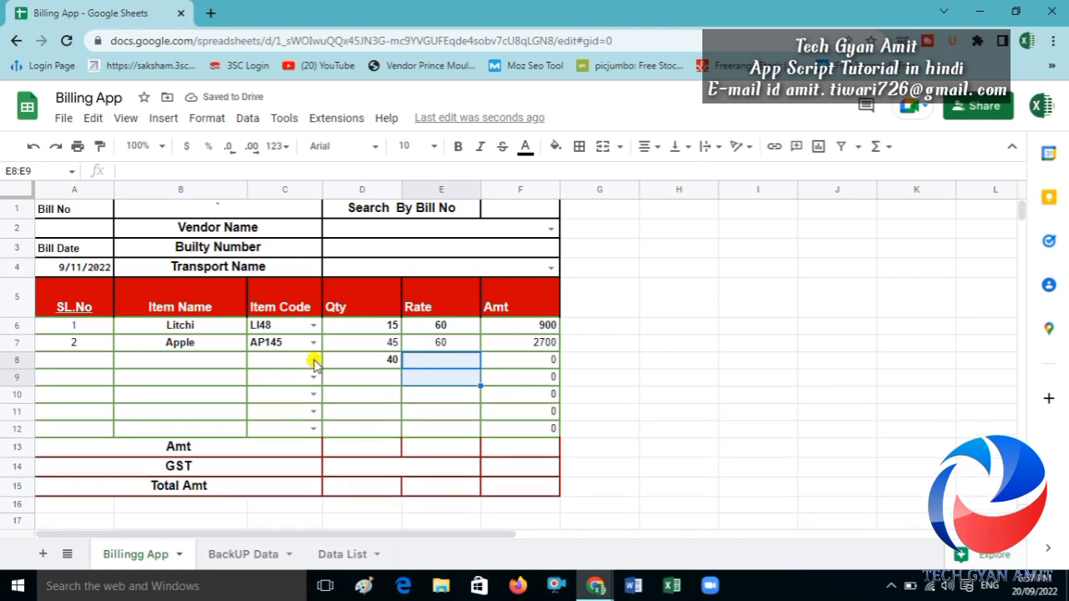
double_click(313, 359)
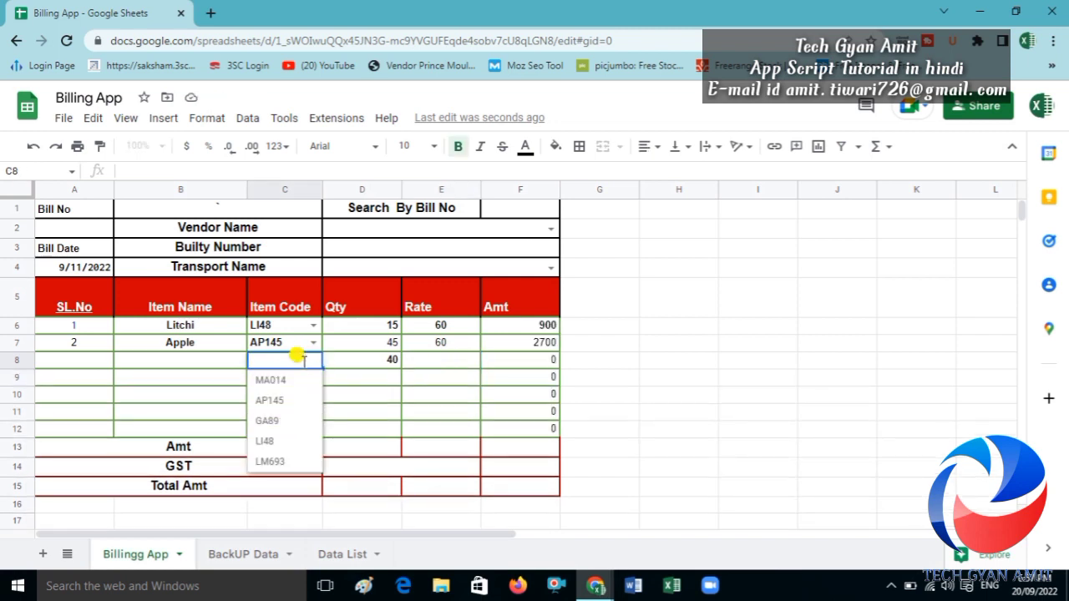
click(286, 423)
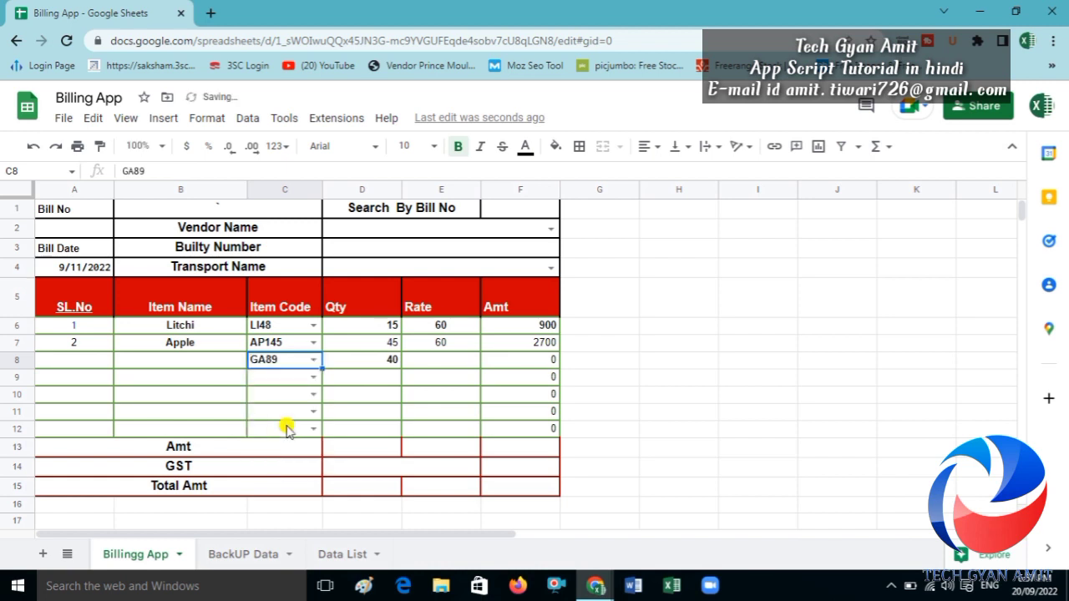
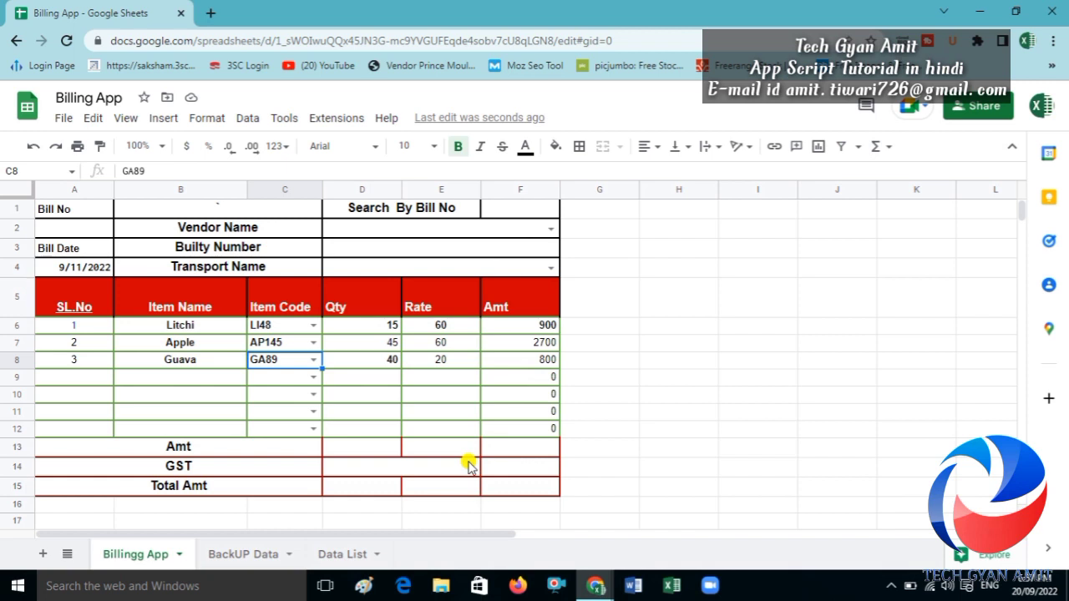
- Enter =SUM(F6:F12) in F13 so the Amt subtotal shows 4400
click(518, 449)
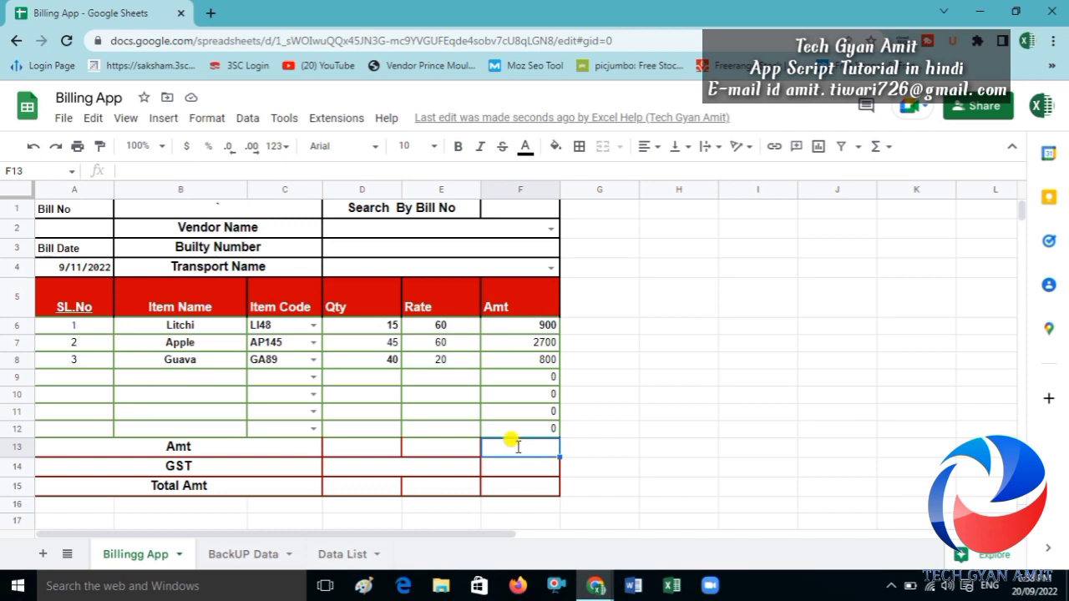
text(=Sum()
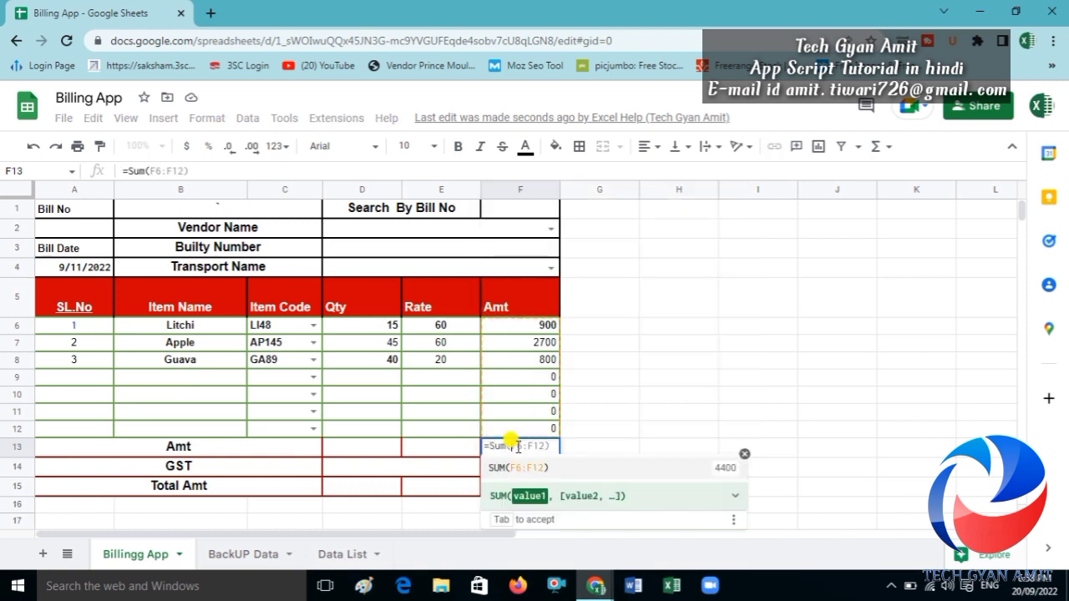
key(Return)
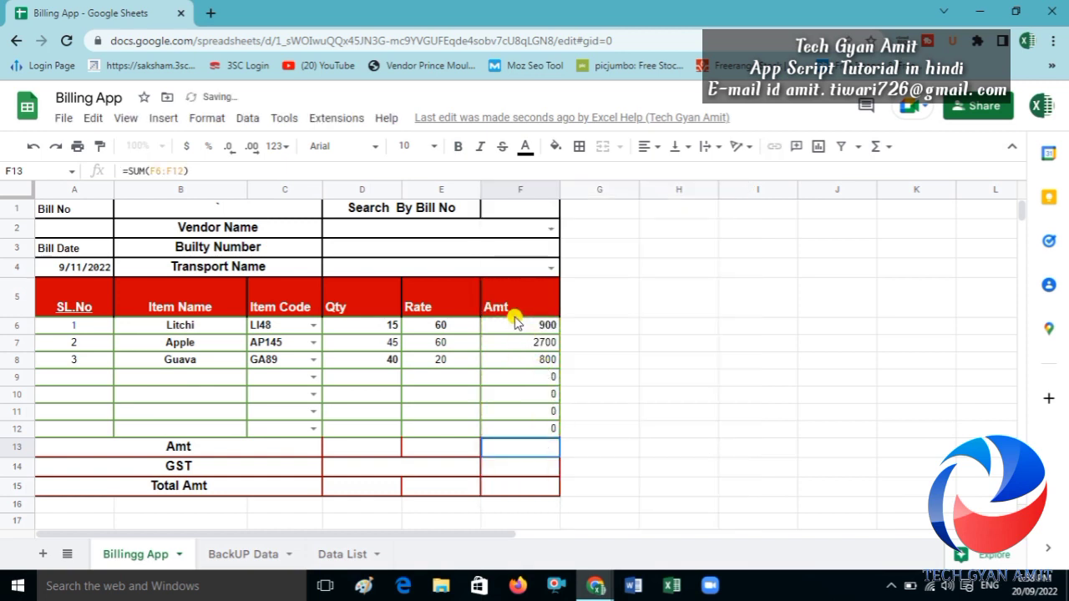
click(500, 454)
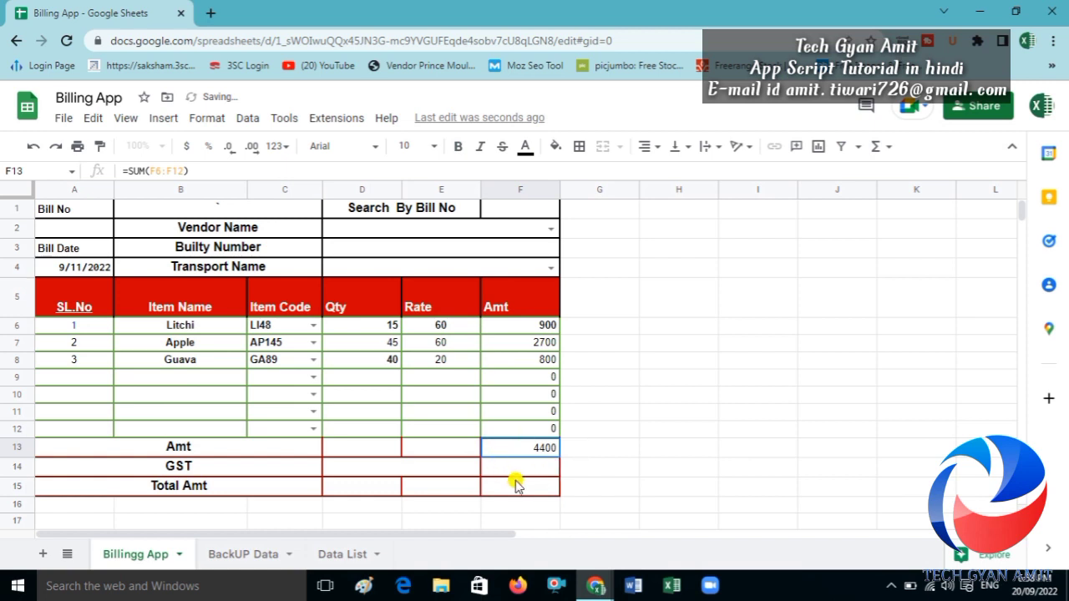
click(415, 470)
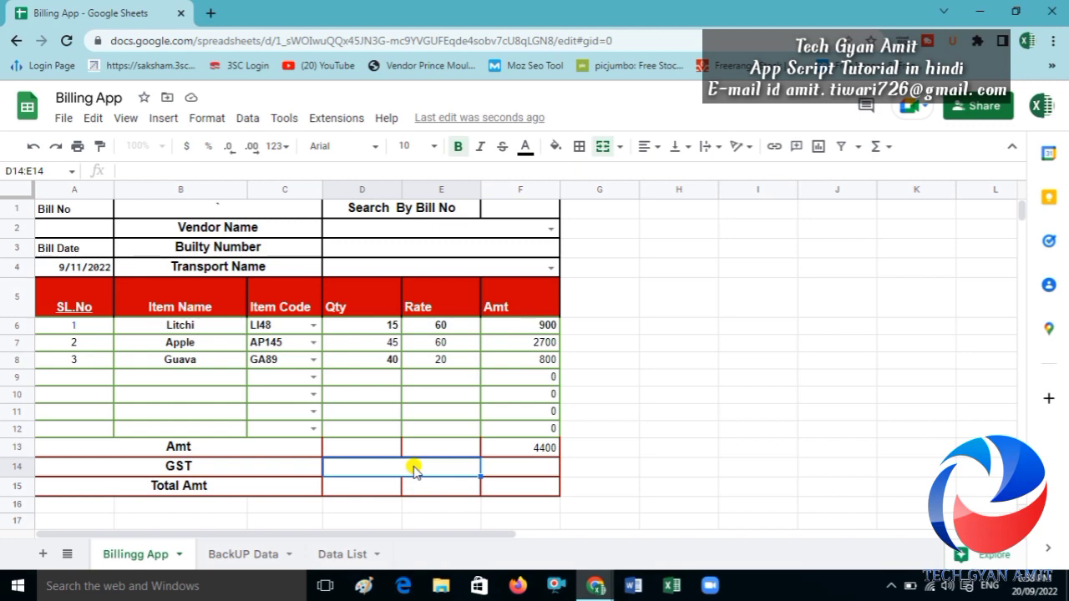
- Add a data validation dropdown listing 12 and 18 to the GST rate cell D14
click(247, 119)
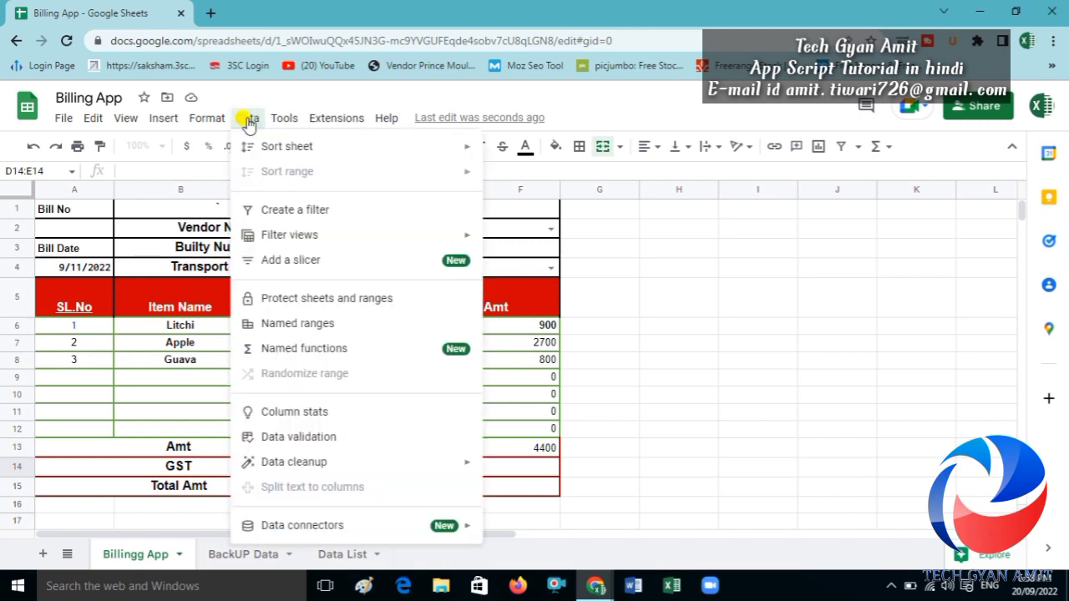
click(302, 439)
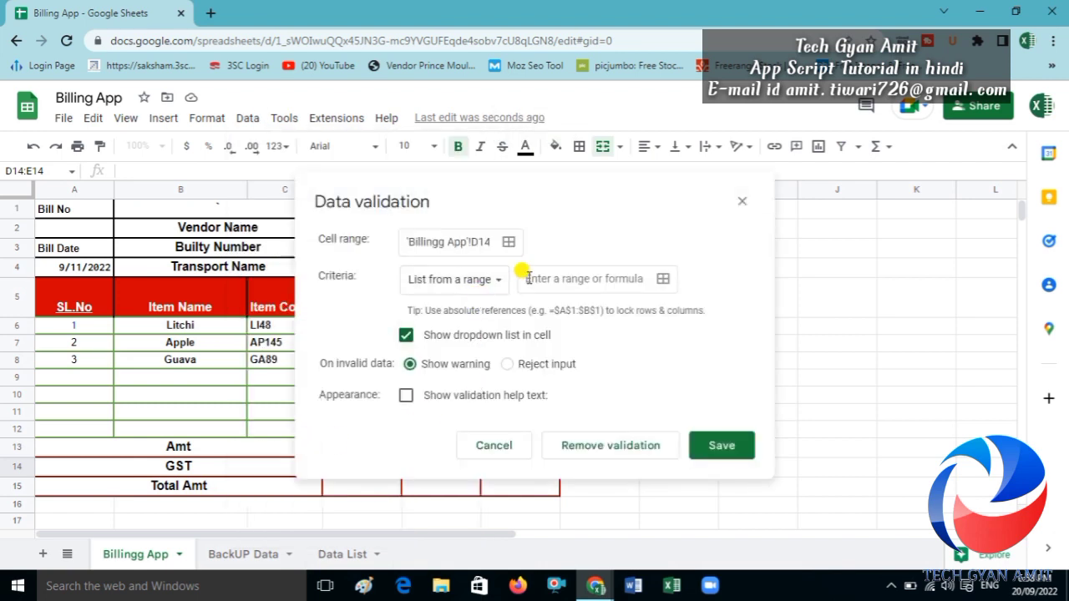
click(468, 284)
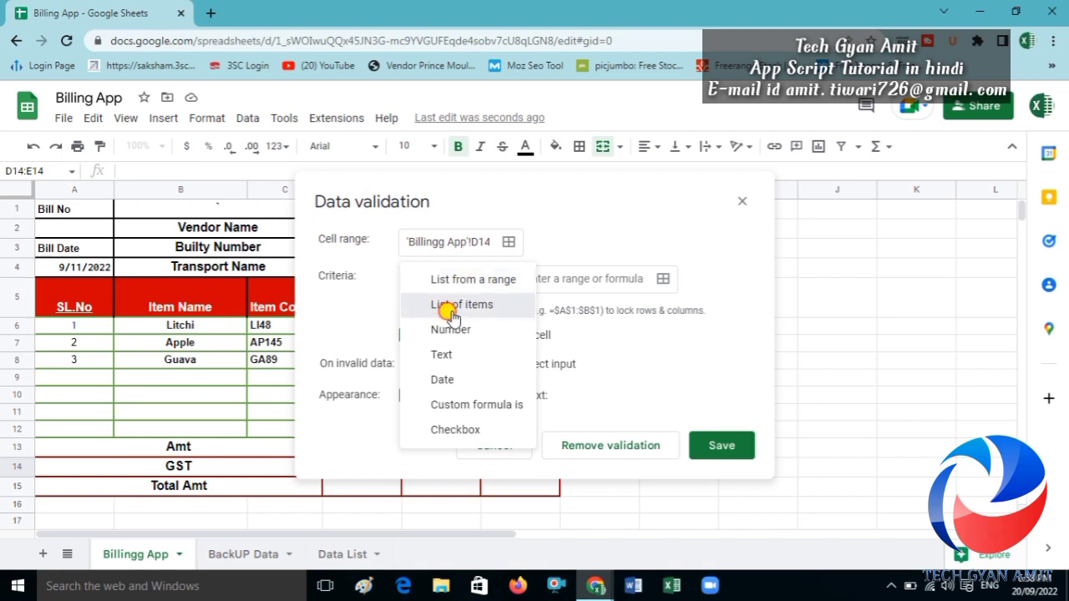
click(457, 307)
click(528, 279)
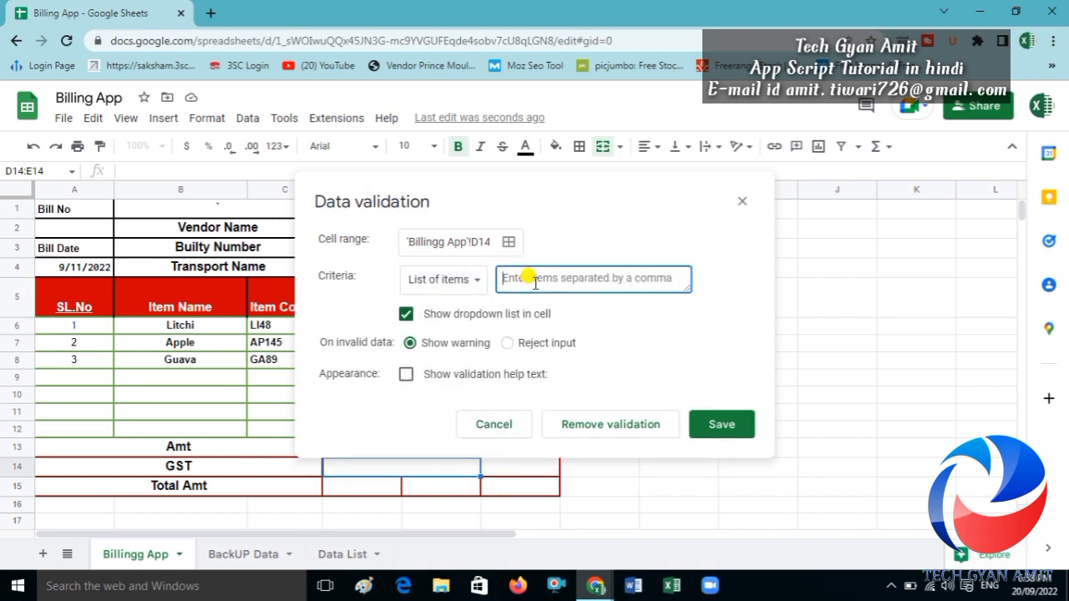
text(12,1)
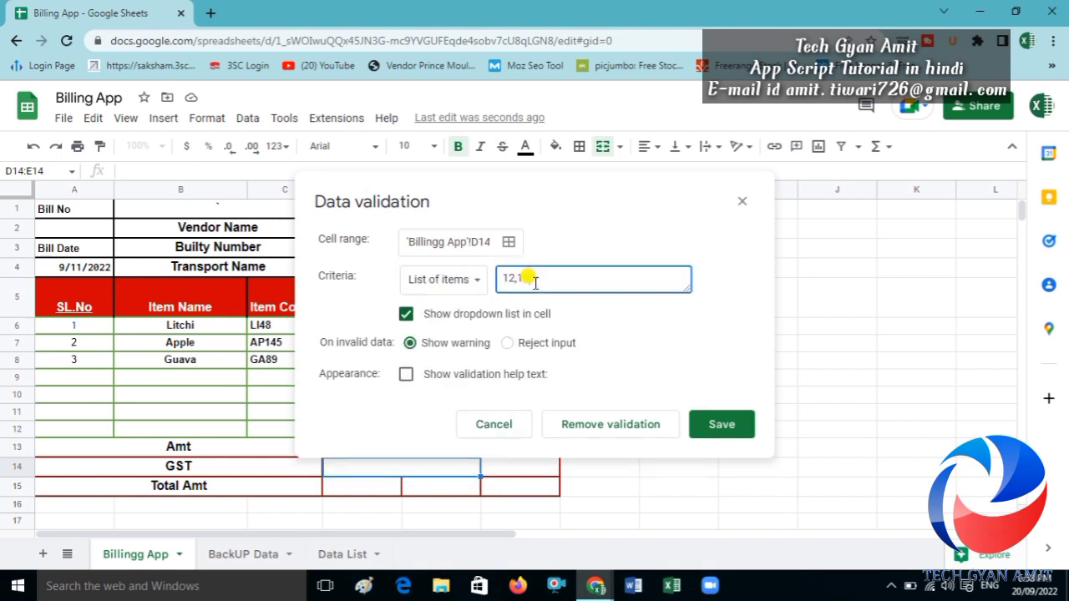
text(8)
click(716, 426)
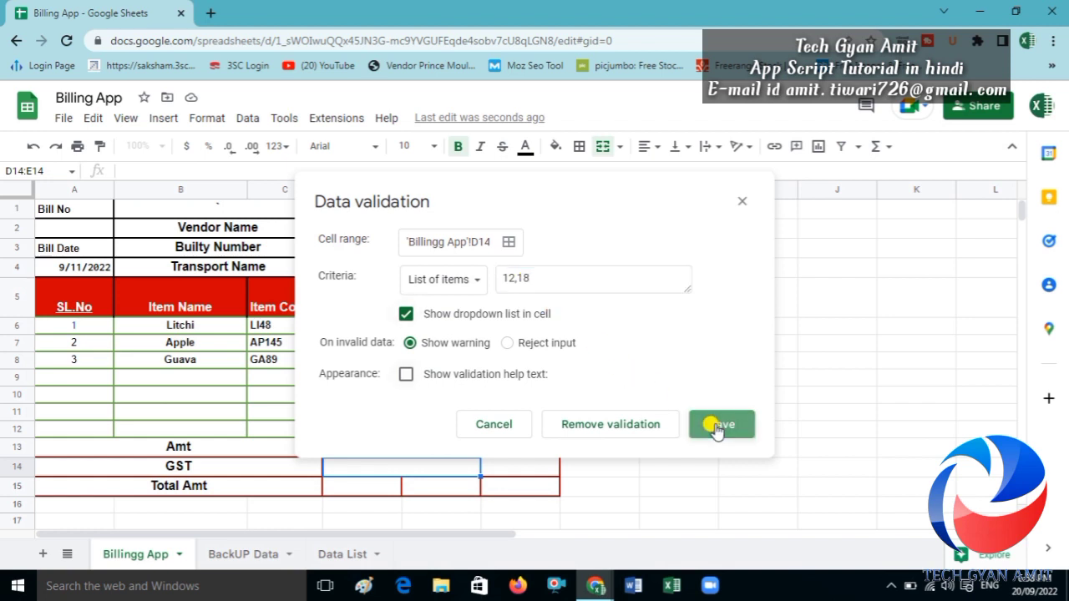
- Select 18 as the GST rate in D14
double_click(470, 467)
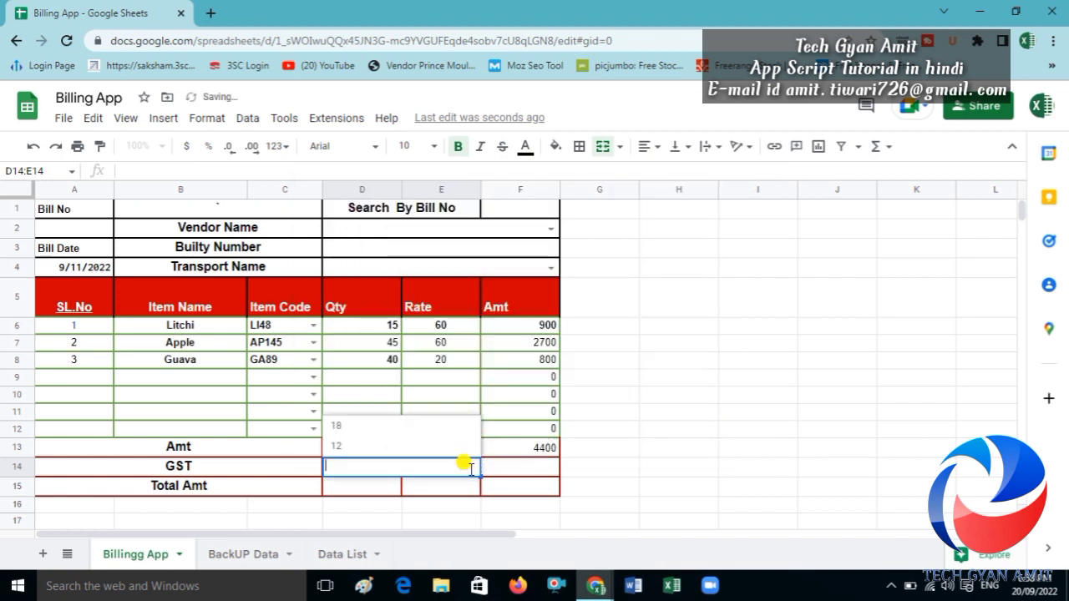
click(367, 430)
click(517, 469)
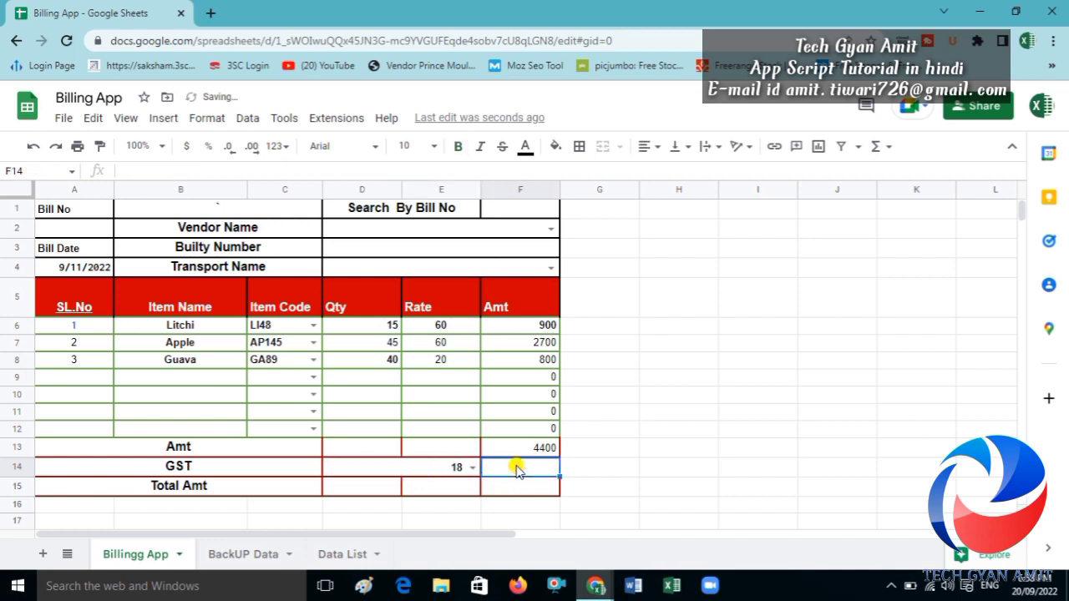
- Enter =F13*D14/100 in F14 so the GST amount shows 792
text(=)
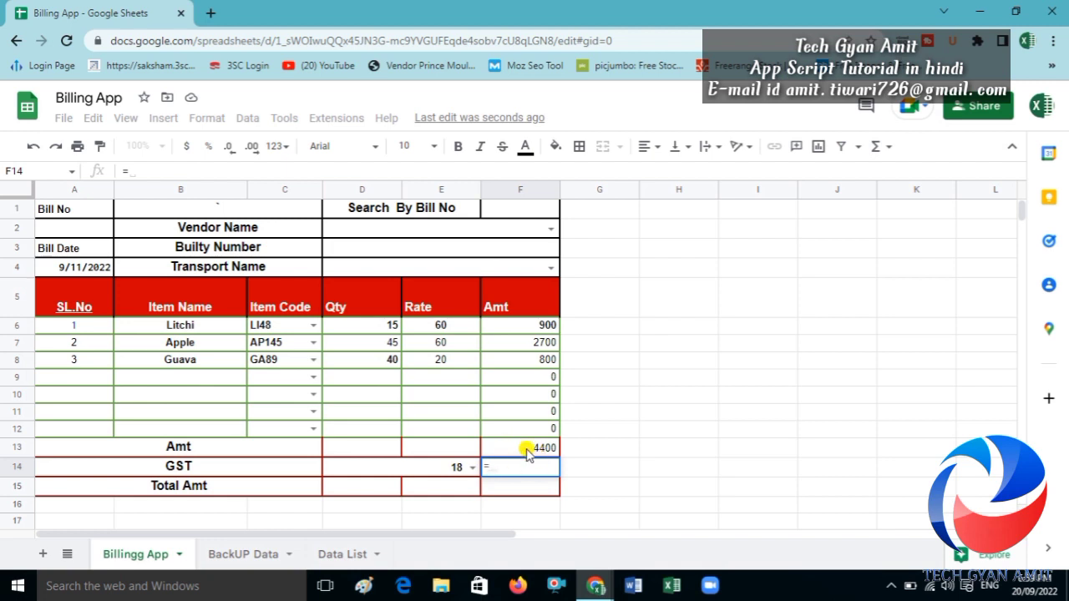
click(527, 452)
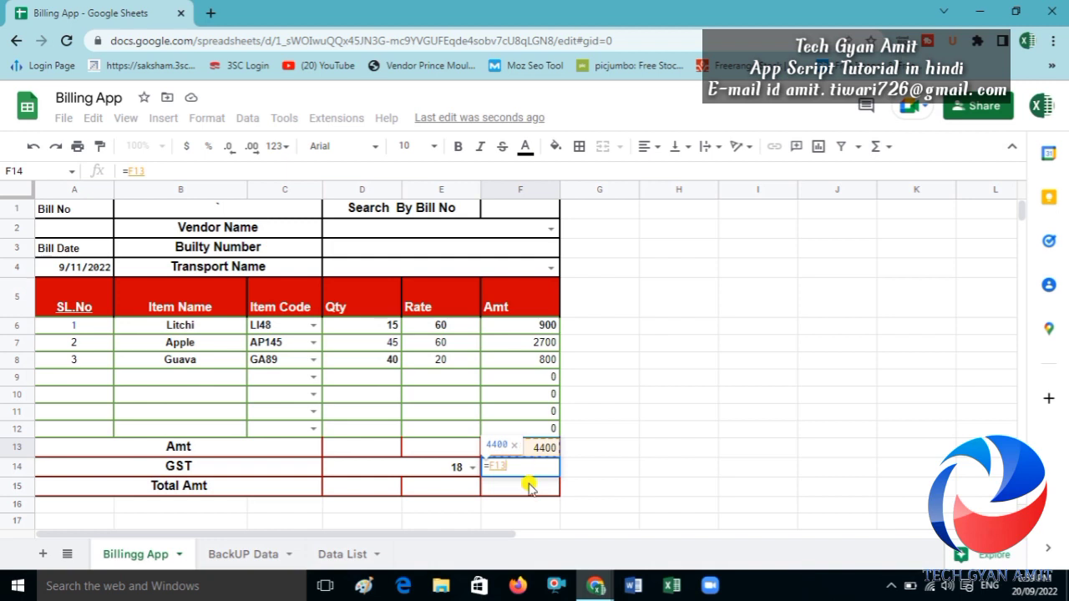
text(*1)
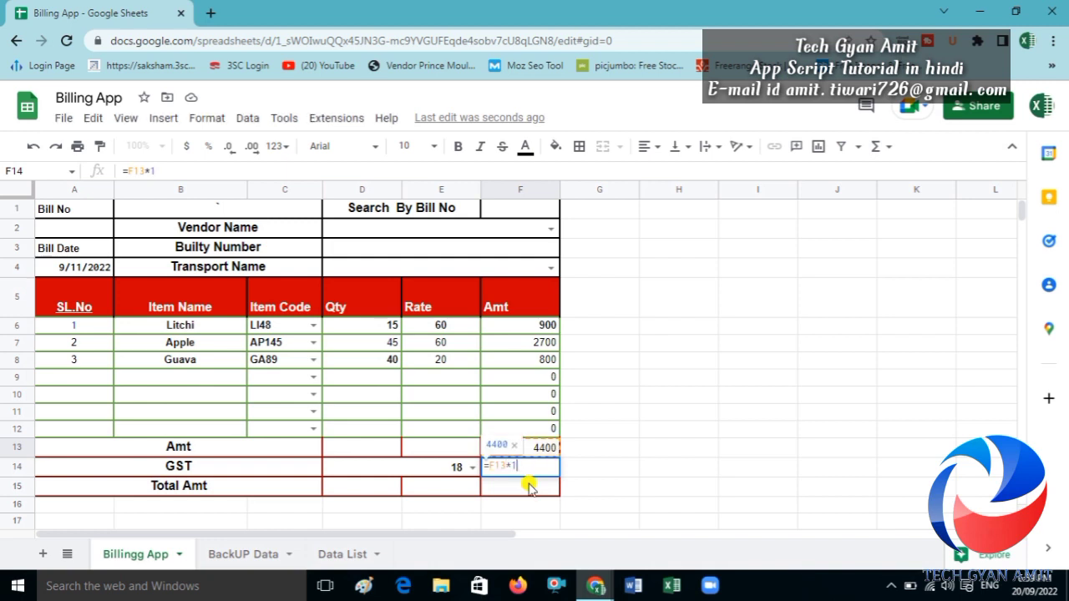
text(0)
key(BackSpace)
key(BackSpace)
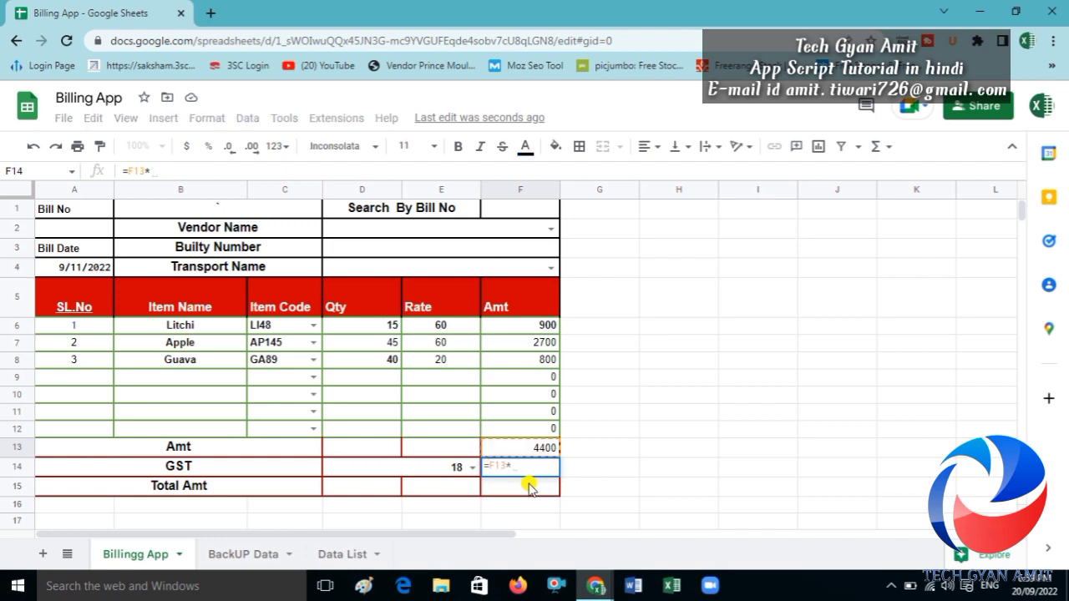
click(451, 472)
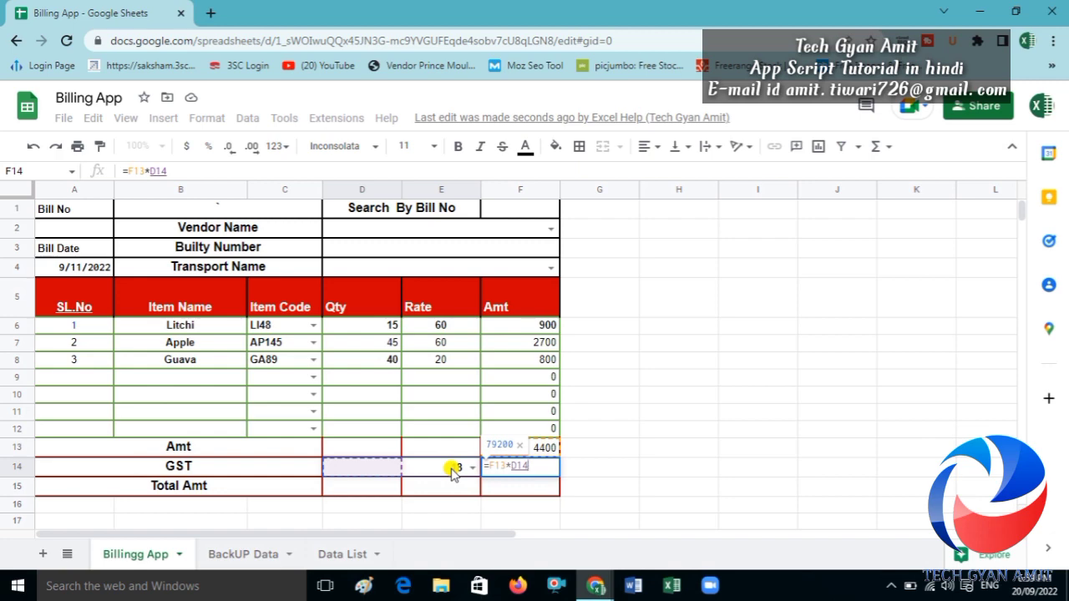
text(/100)
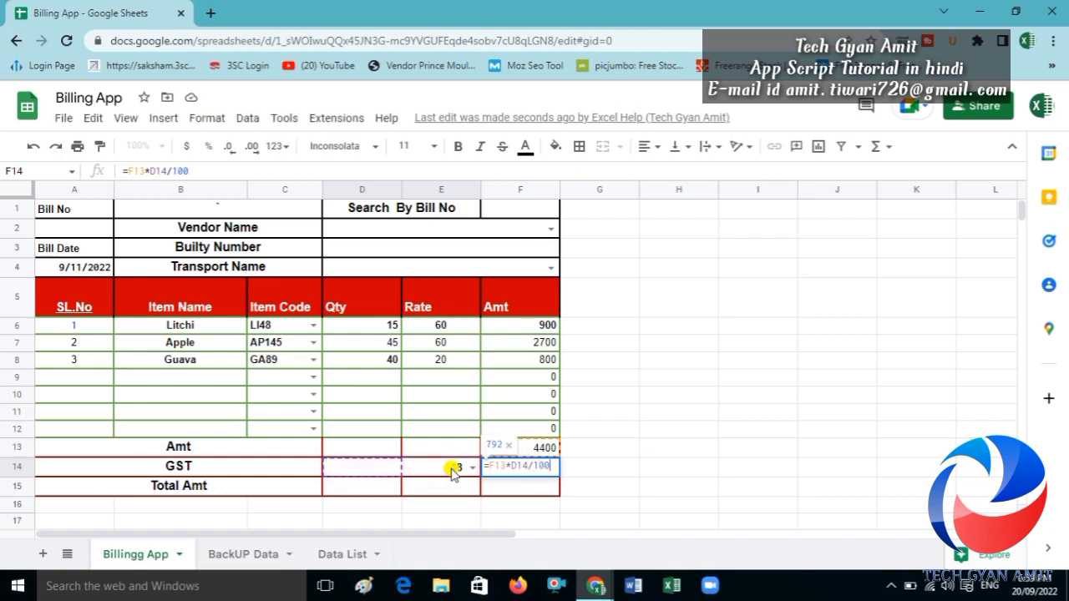
key(Return)
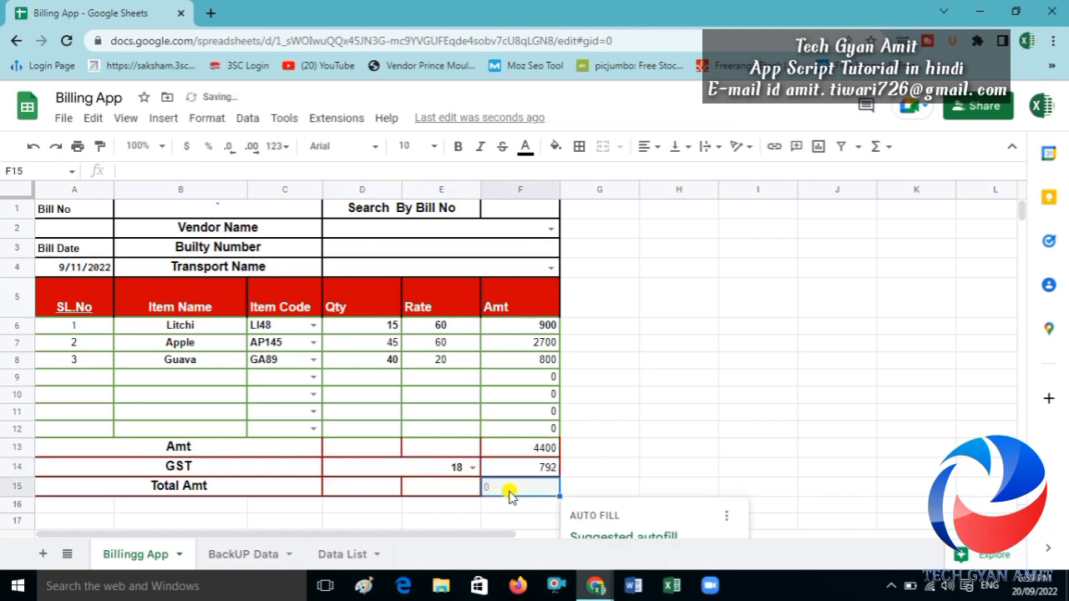
click(628, 447)
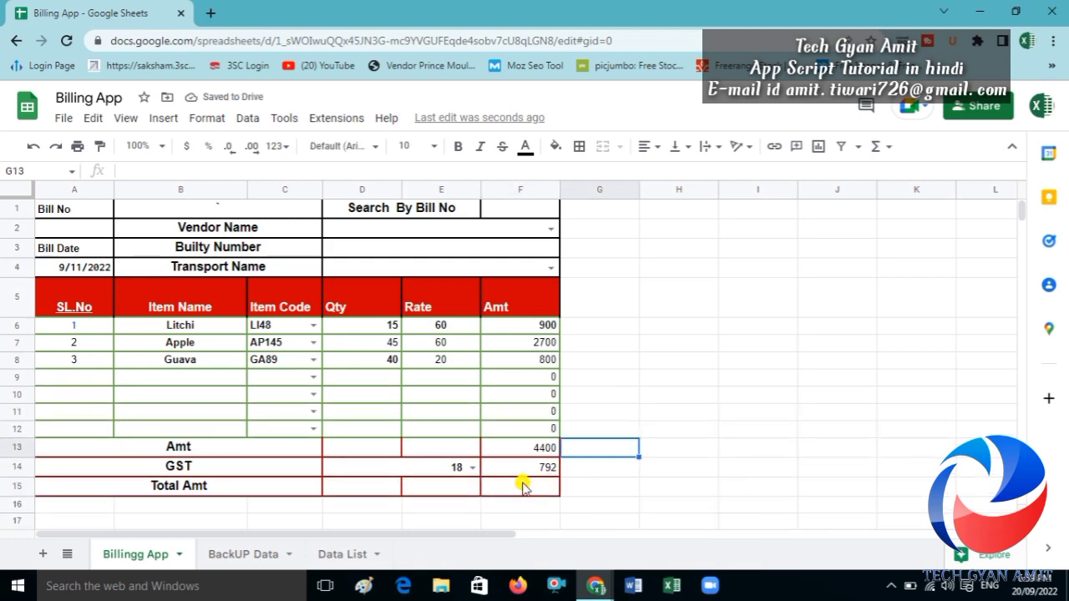
- Enter =F13+F14 in F15 for a Total Amt of 5192, then switch to Apps Script
click(522, 486)
text(=)
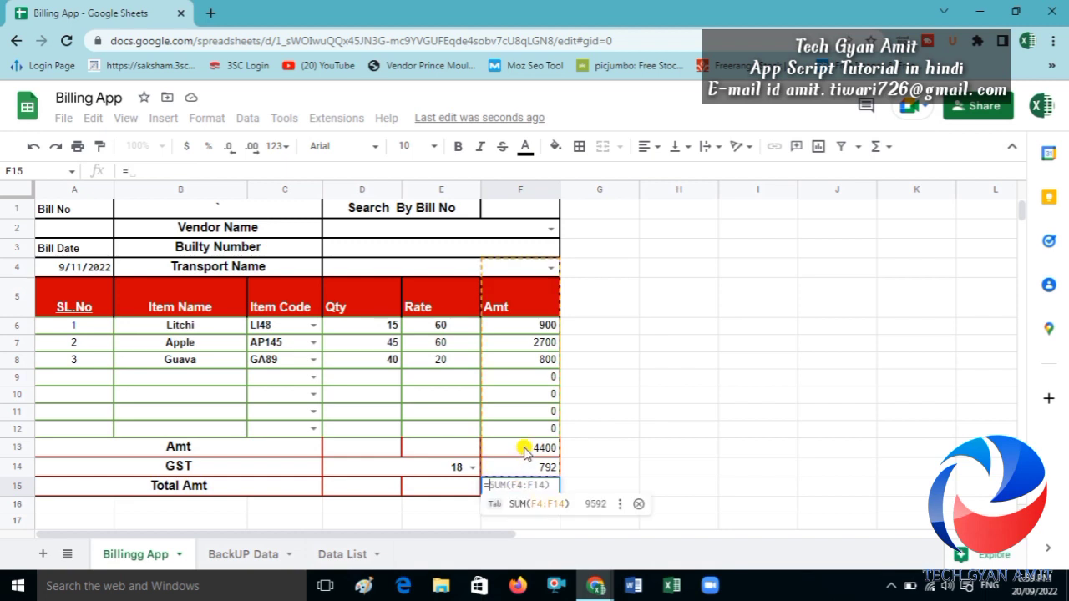
click(525, 449)
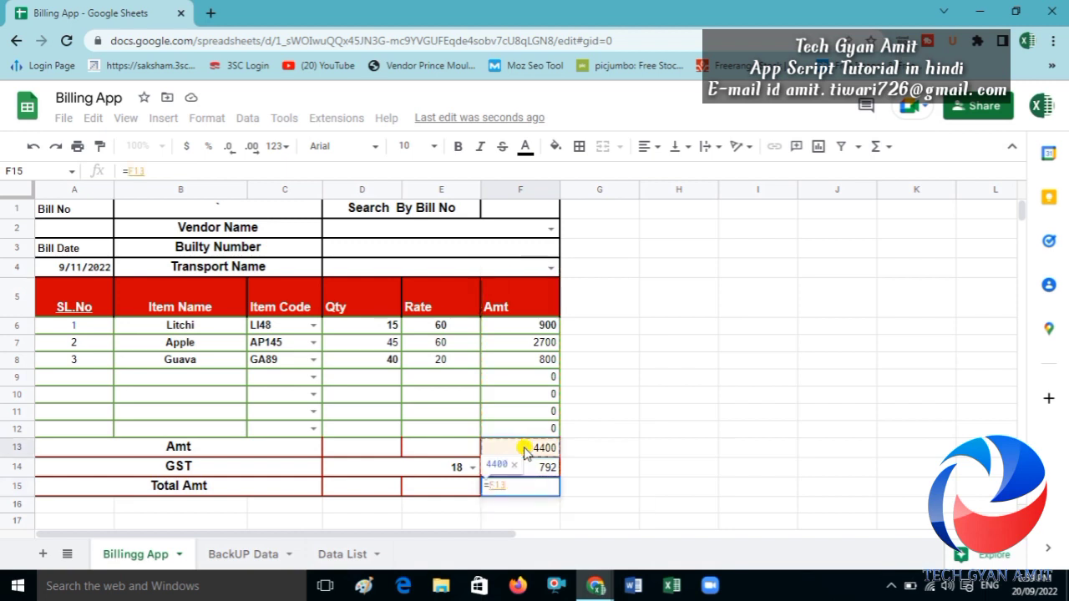
text(+)
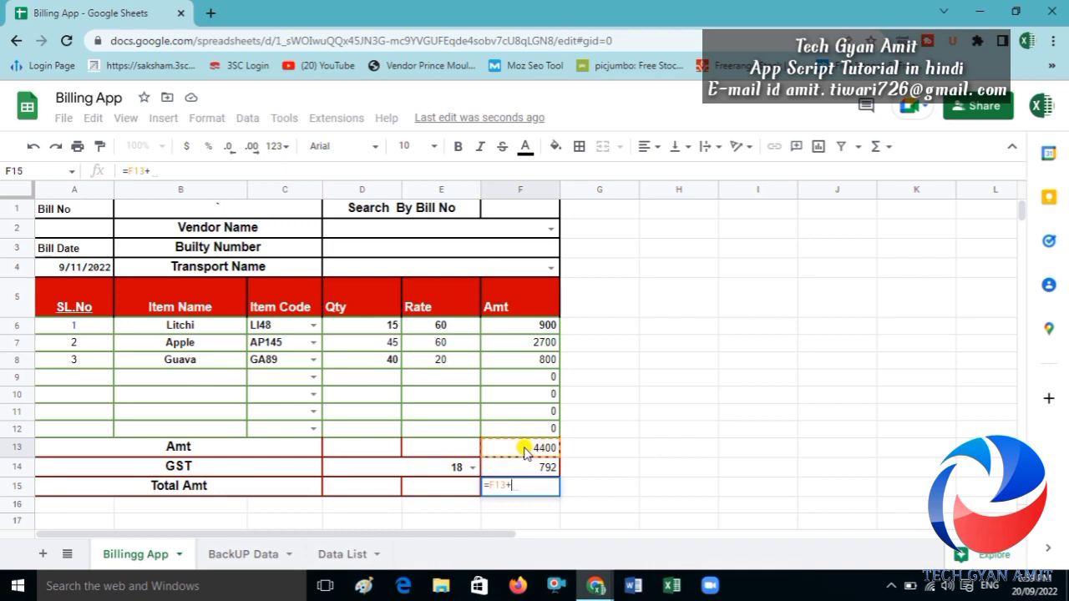
click(524, 467)
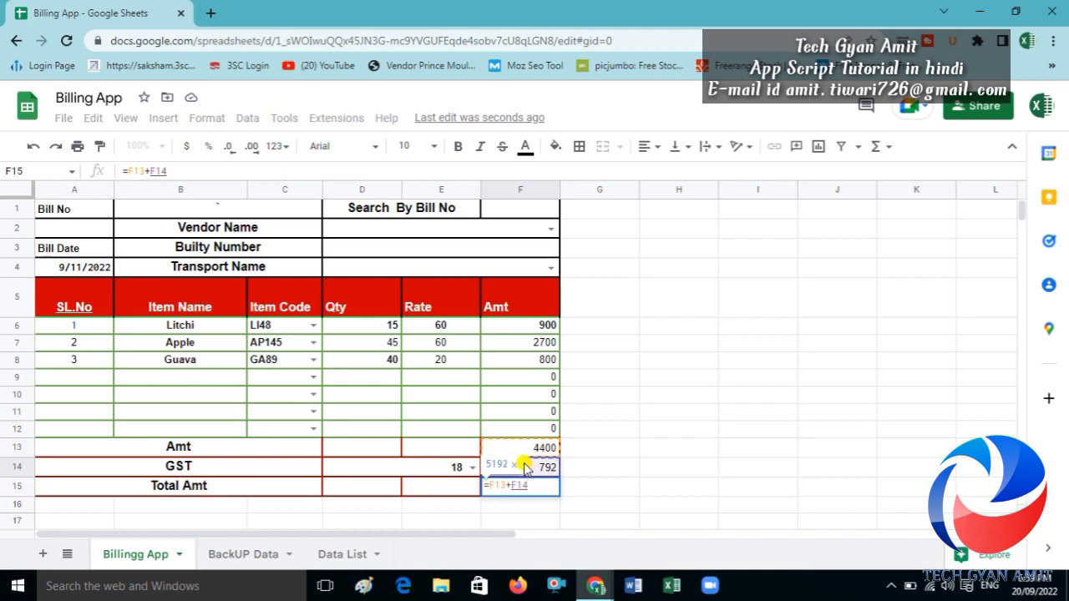
key(Return)
click(525, 489)
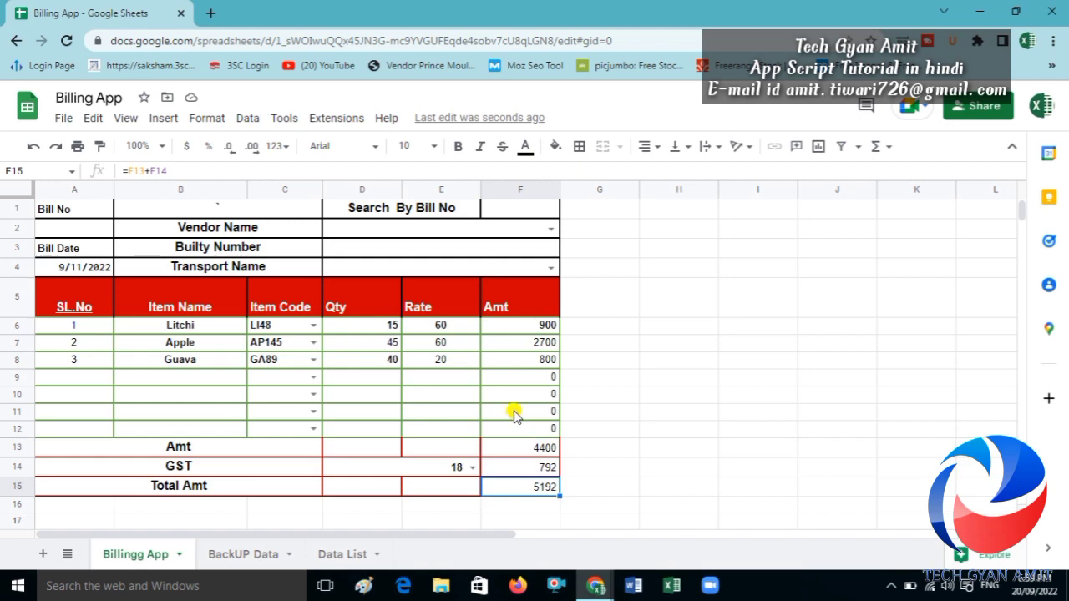
key(alt+Tab)
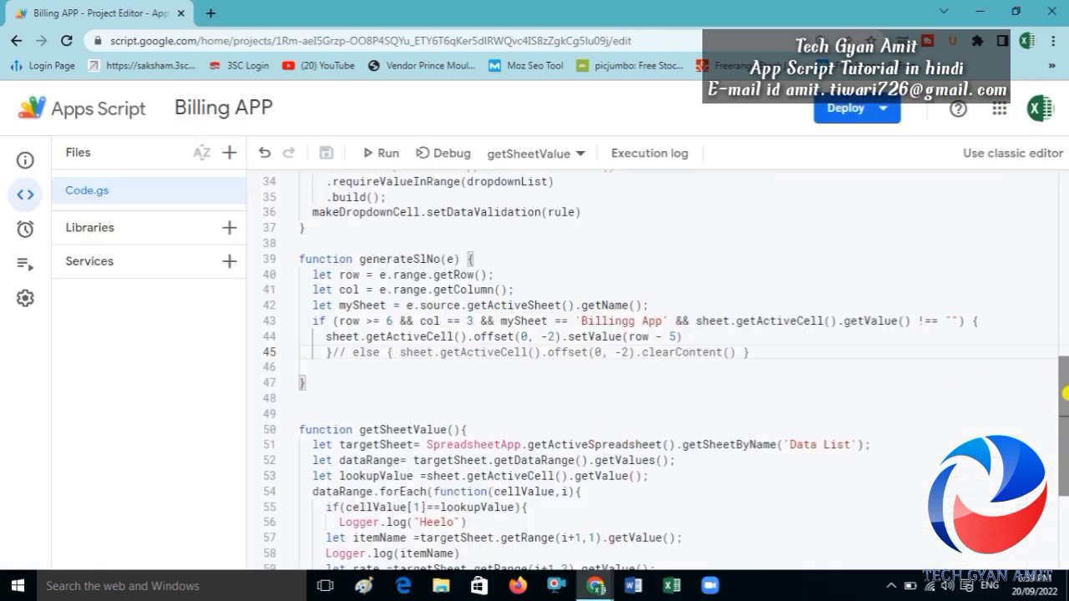
- Move the getRange(6,6,7,1).setFormula("=D6*E6") line after setValue(rate) and save the script
drag(1066, 392, 1066, 507)
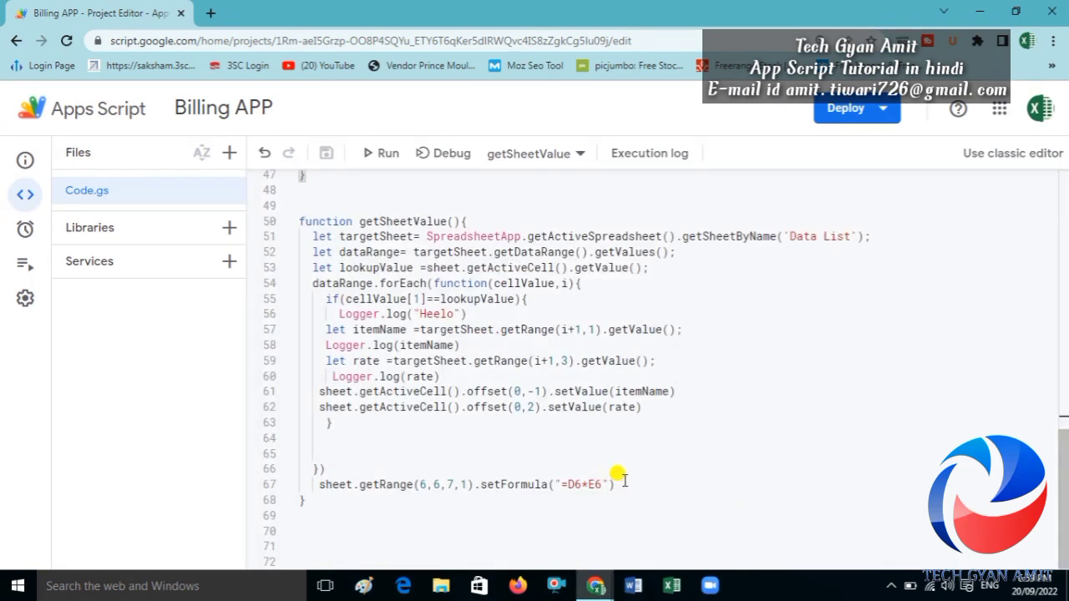
drag(628, 484, 324, 484)
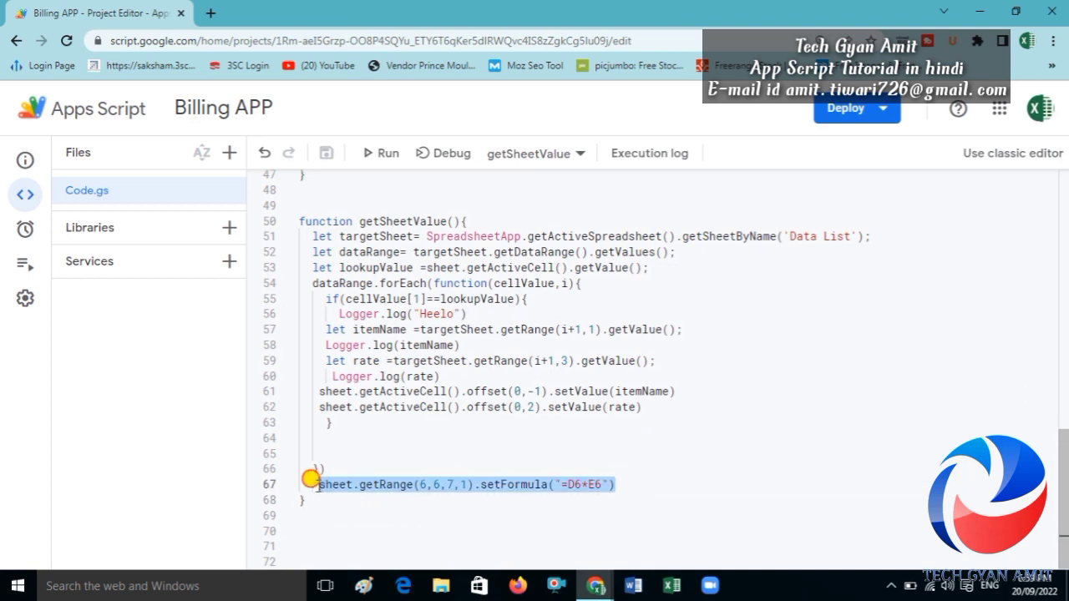
key(BackSpace)
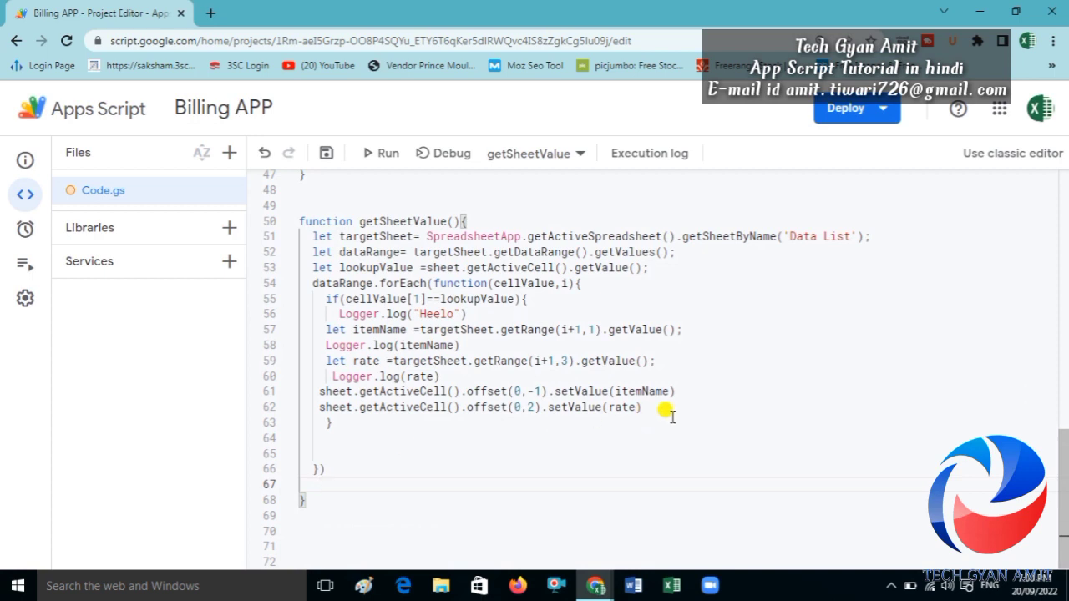
click(662, 407)
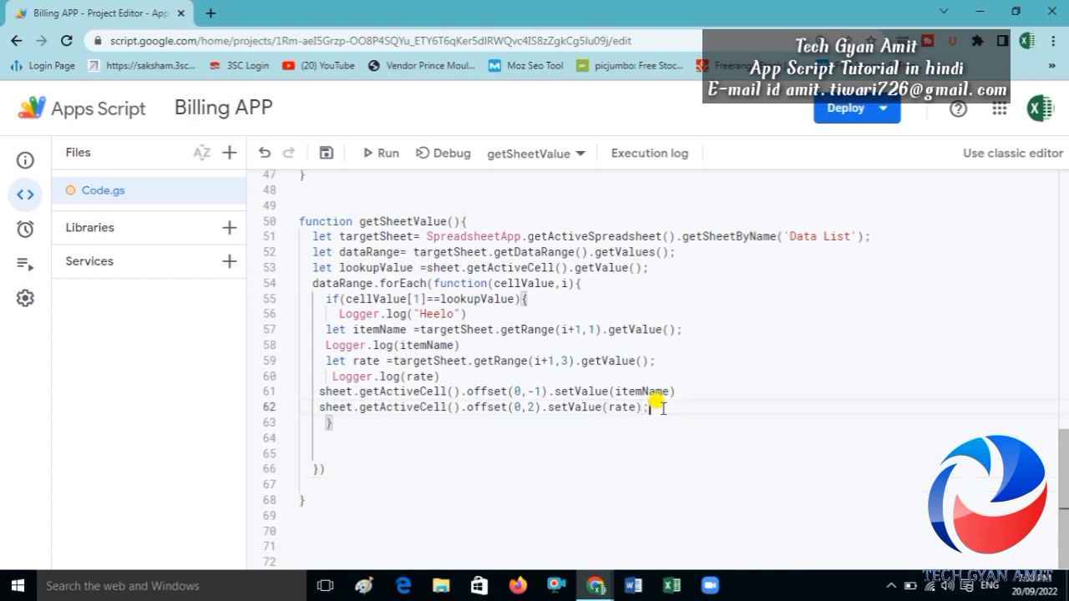
text(;)
key(Return)
text(sheet.getRange(6,6,7,1).setFormula("=D6*E6"))
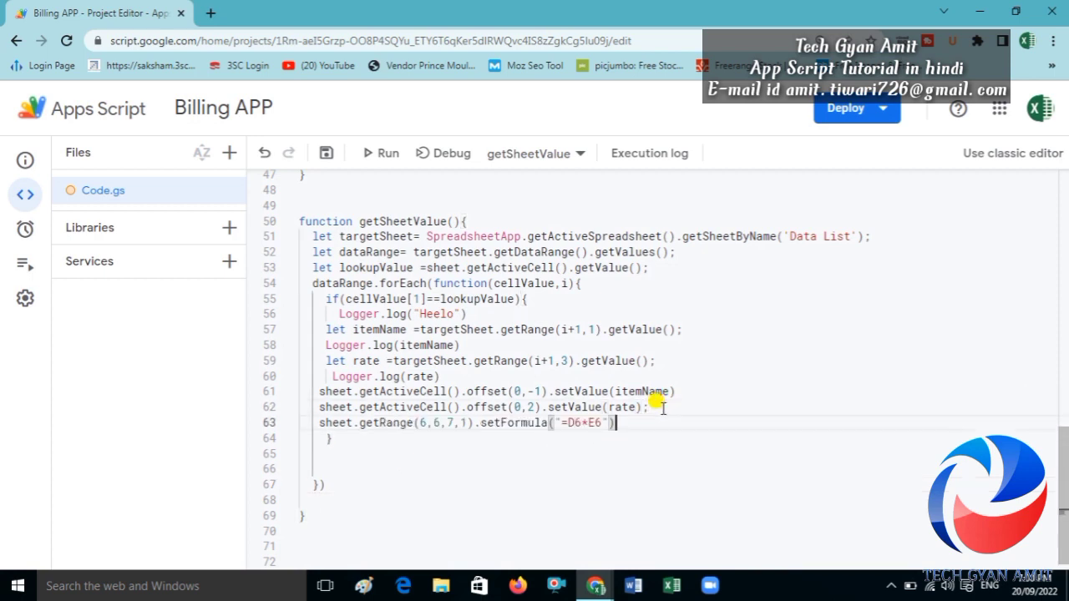
key(ctrl+s)
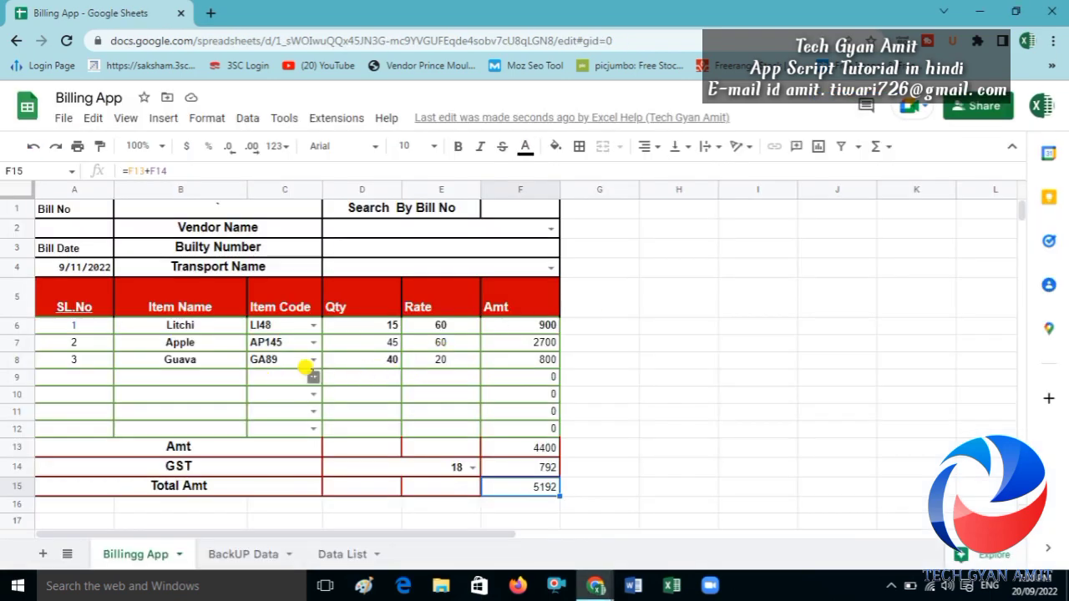
- Add Lemon (LM693) to row 9 with quantity 50, giving an Amt of 500
click(313, 376)
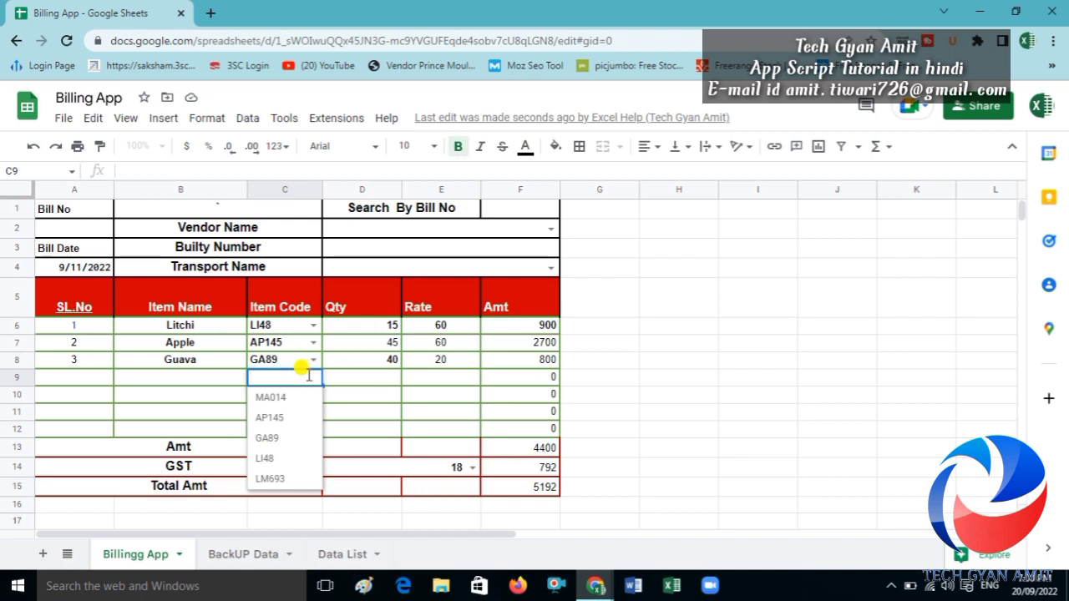
click(279, 479)
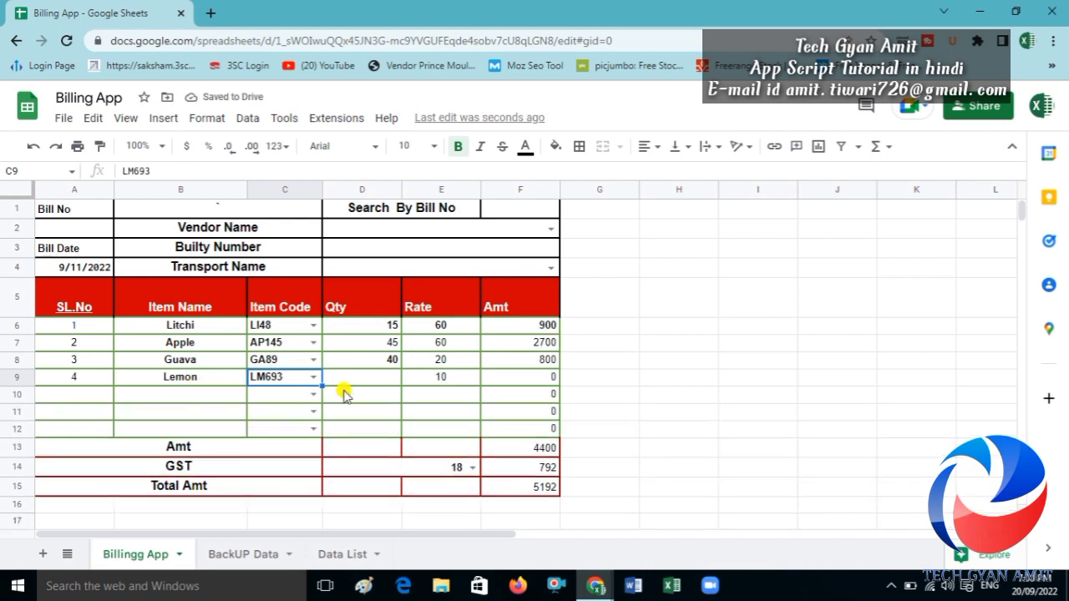
click(462, 377)
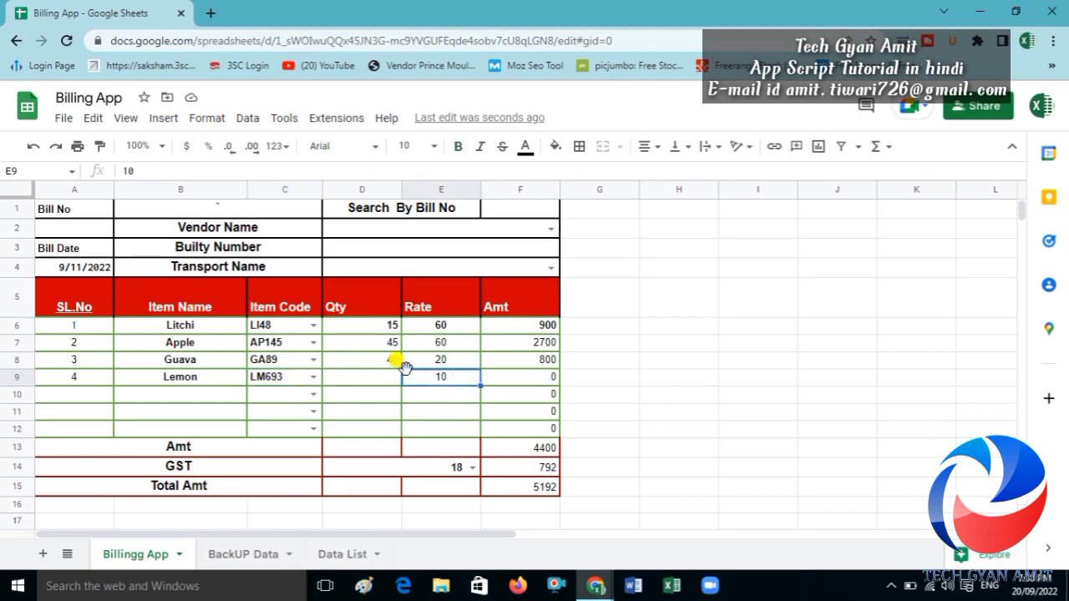
click(373, 386)
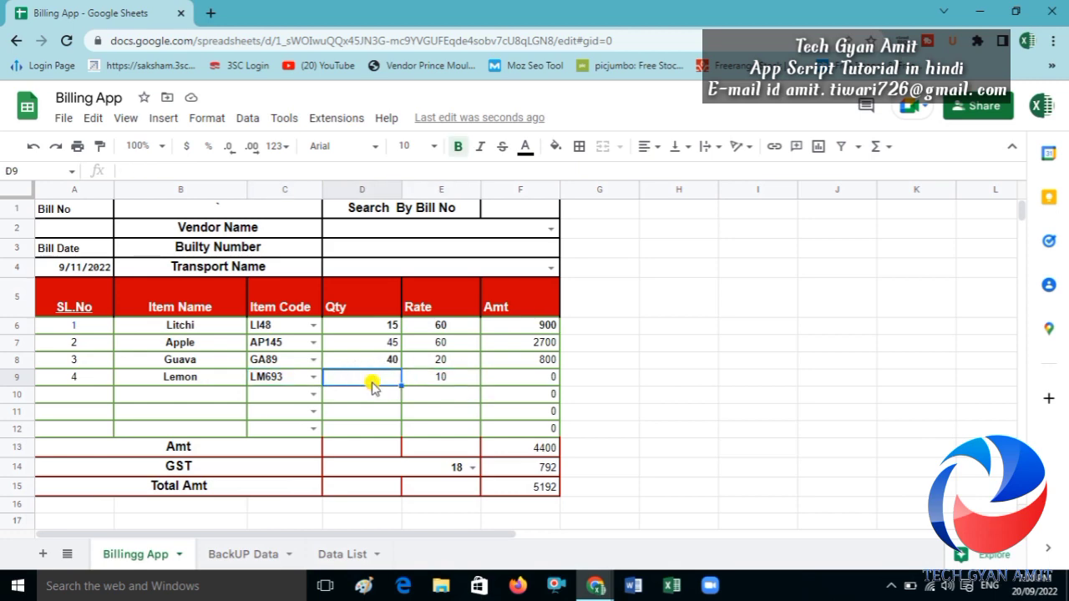
text(50)
key(Return)
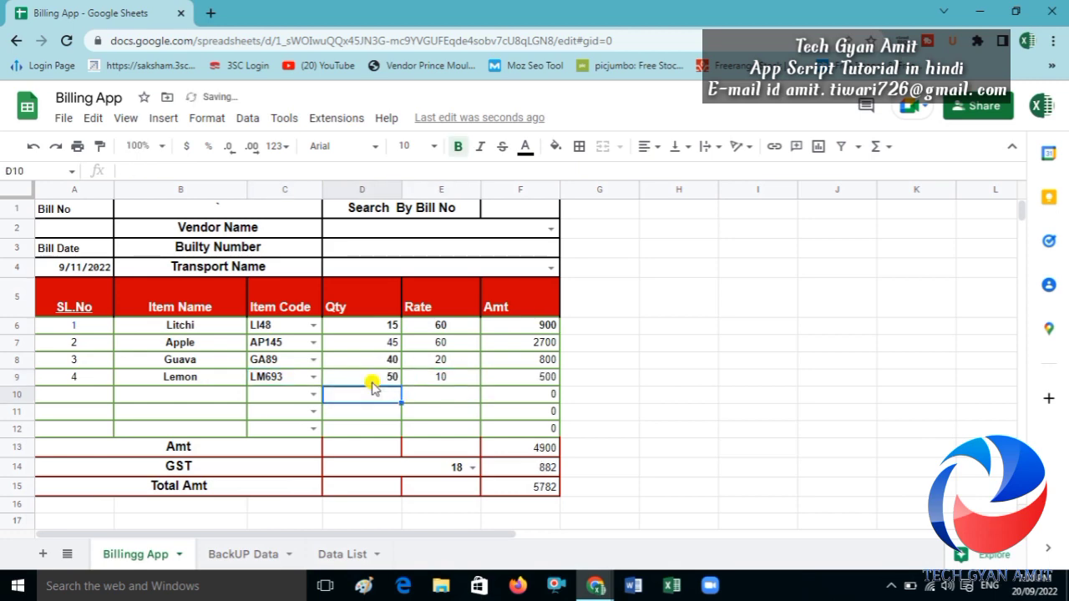
- Verify the updated totals: Amt 4900, GST 882, Total Amt 5782
click(532, 451)
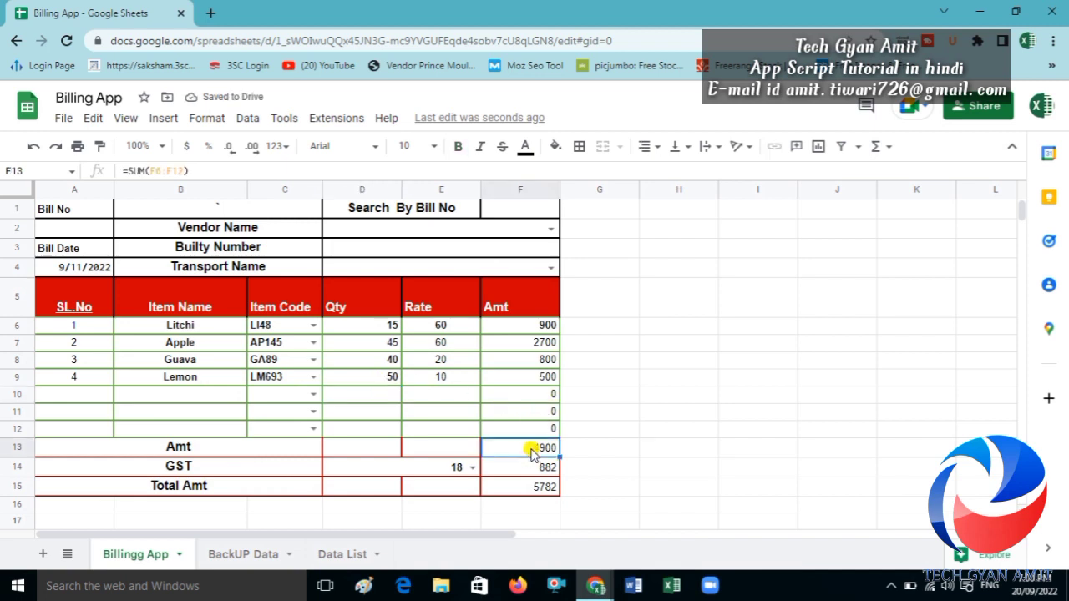
click(532, 470)
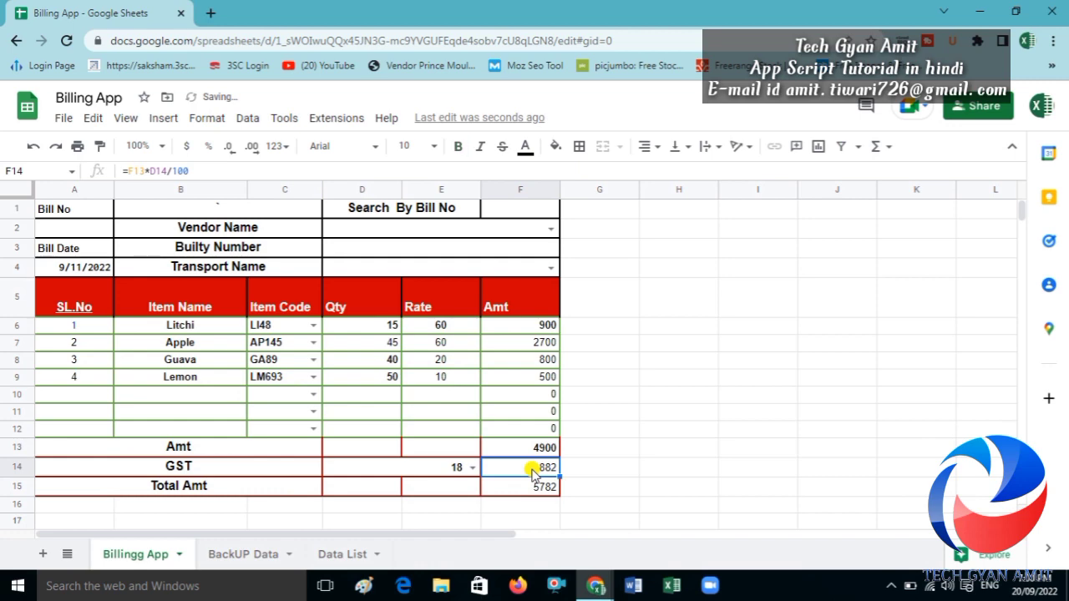
click(528, 489)
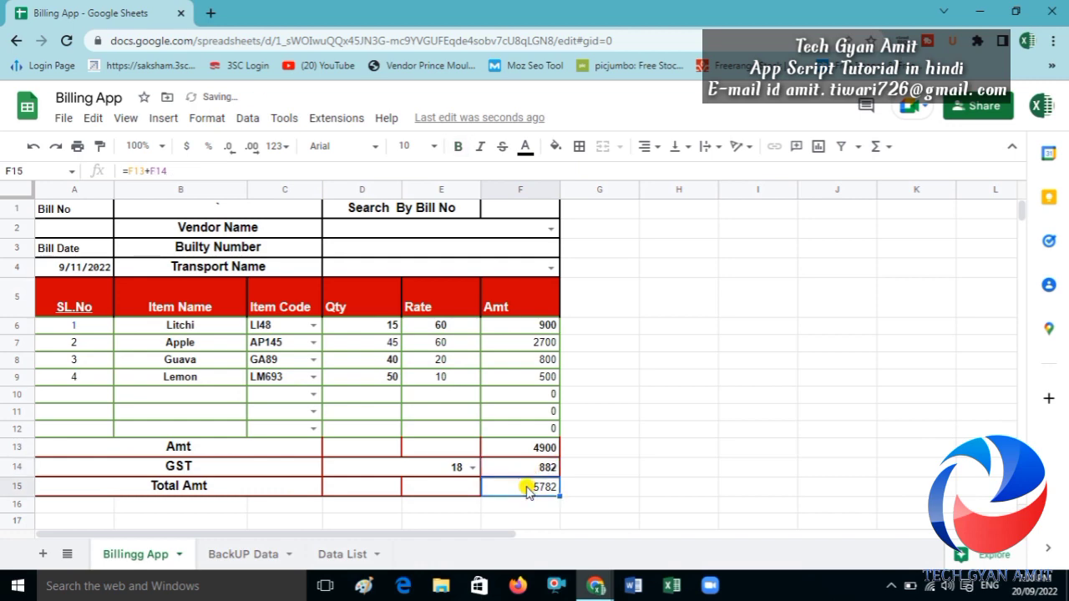
click(701, 441)
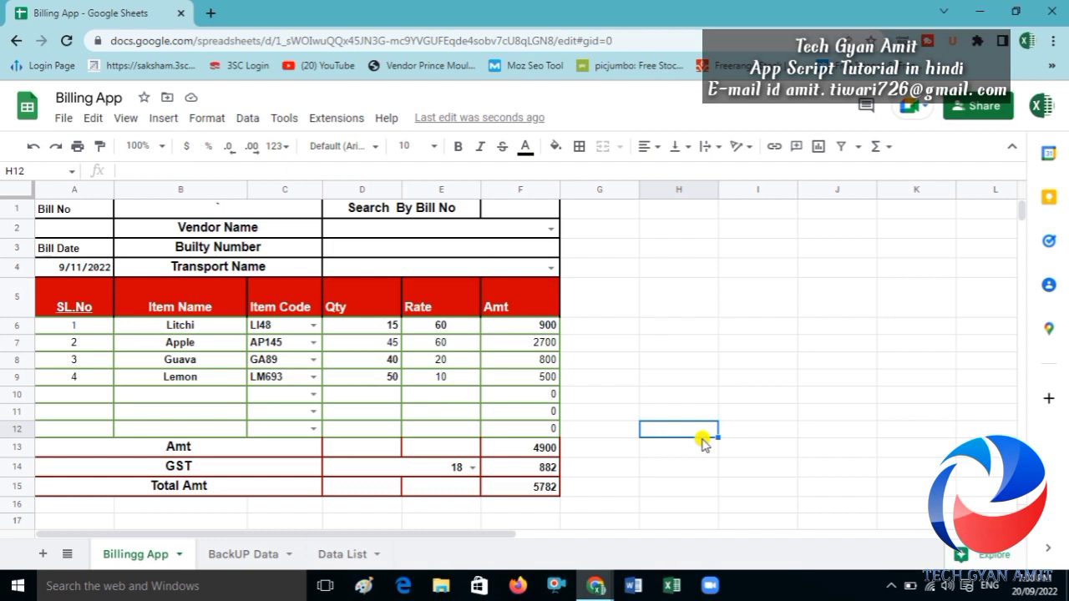
click(72, 233)
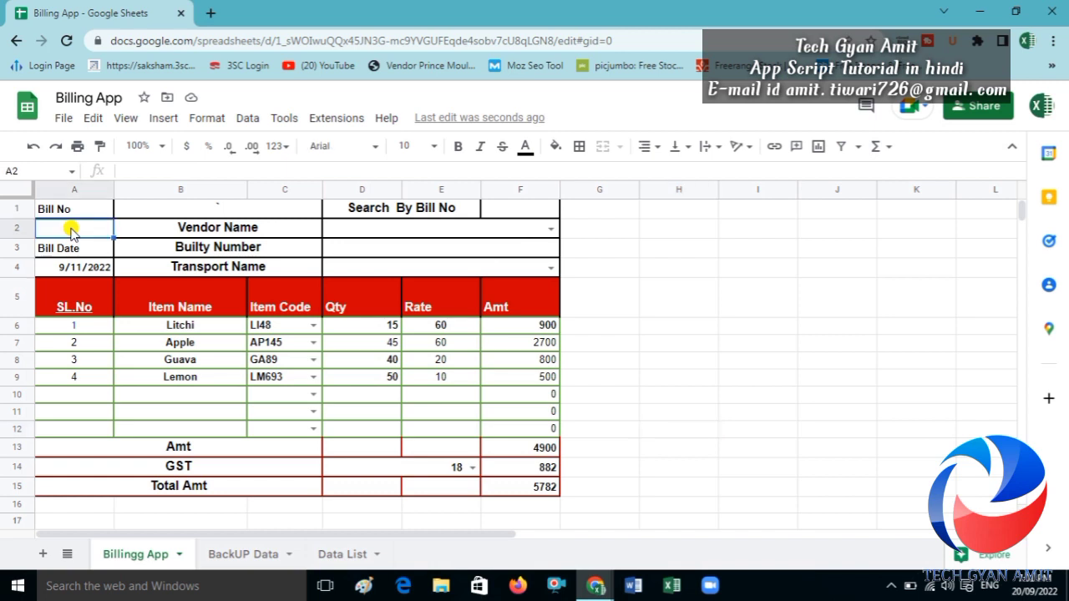